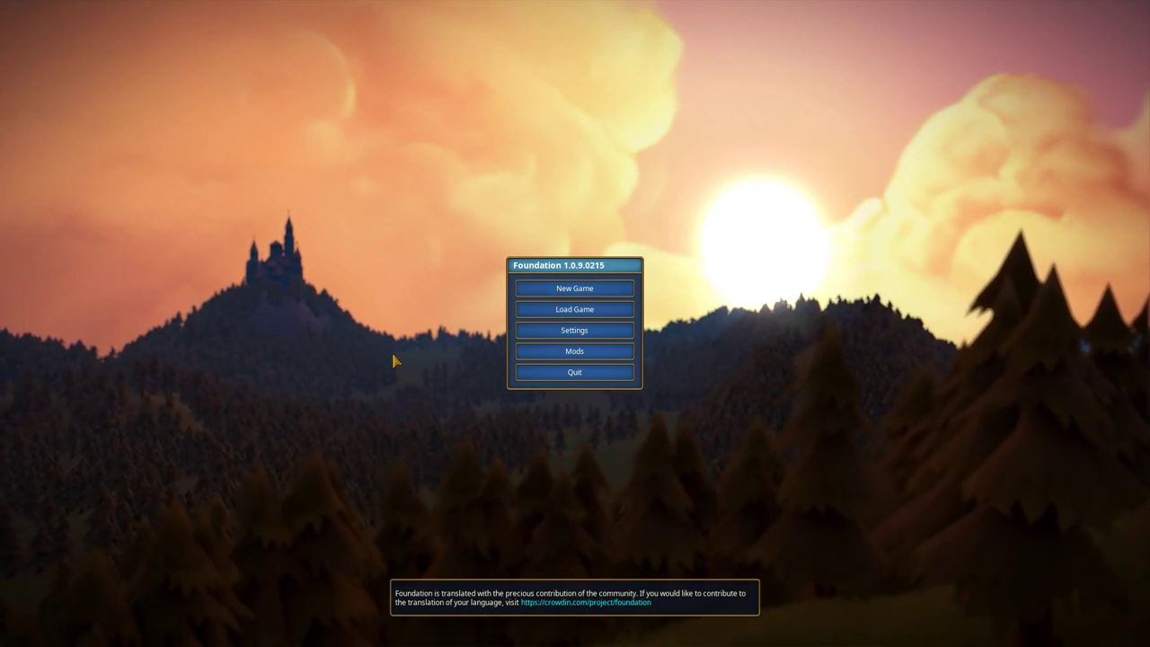
# Step: Check the audio volume options in the settings and return to the main menu
pyautogui.click(608, 331)
pyautogui.click(643, 295)
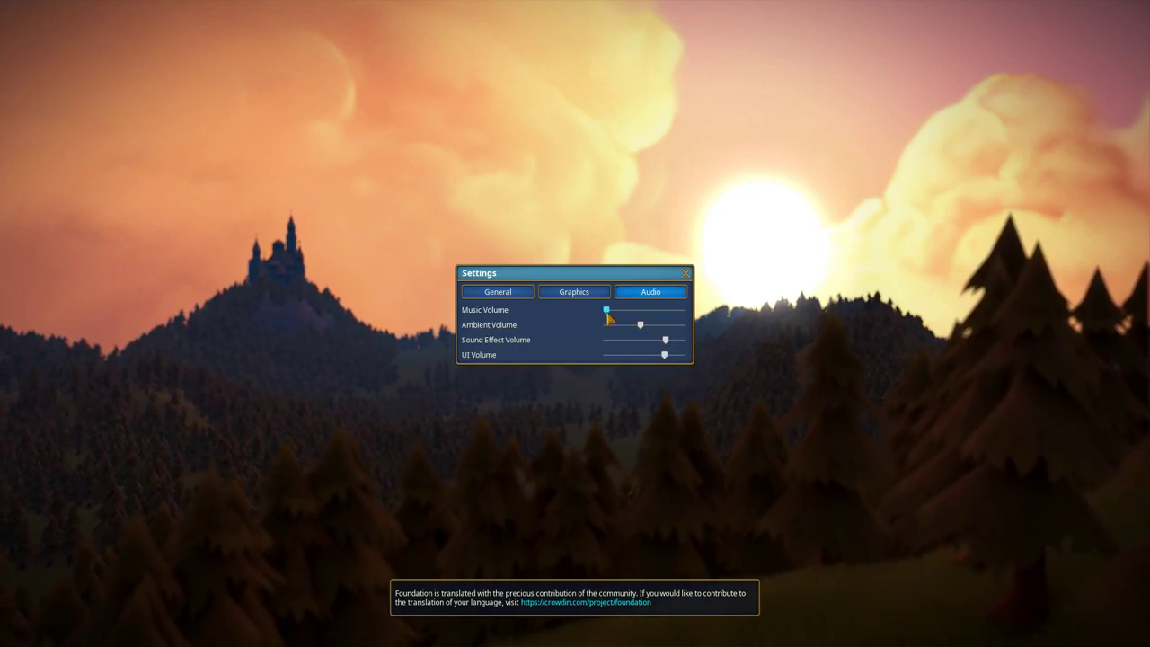
pyautogui.click(685, 273)
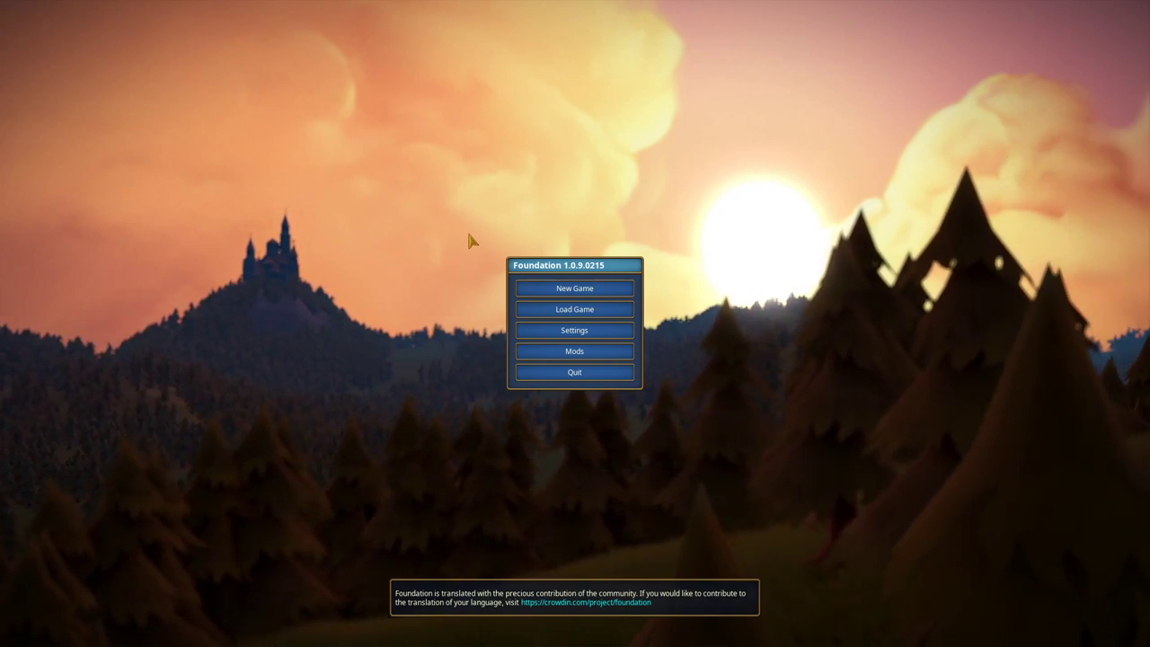
# Step: Start a new game with Default balancing on the Fluvial map
pyautogui.click(545, 292)
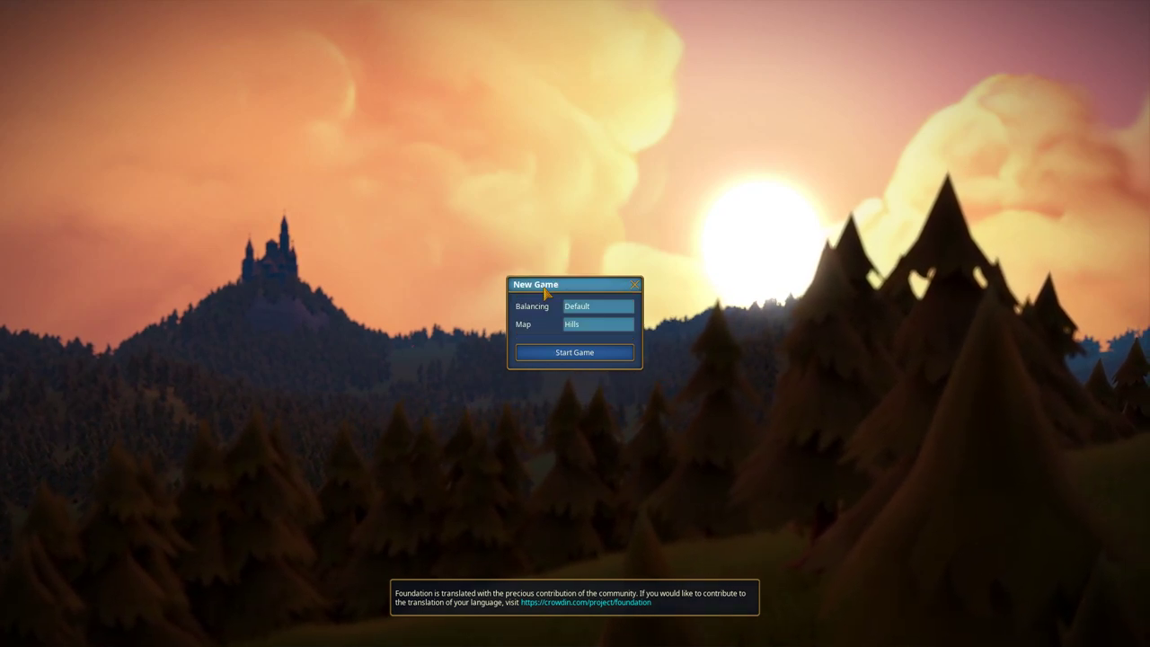
pyautogui.click(613, 308)
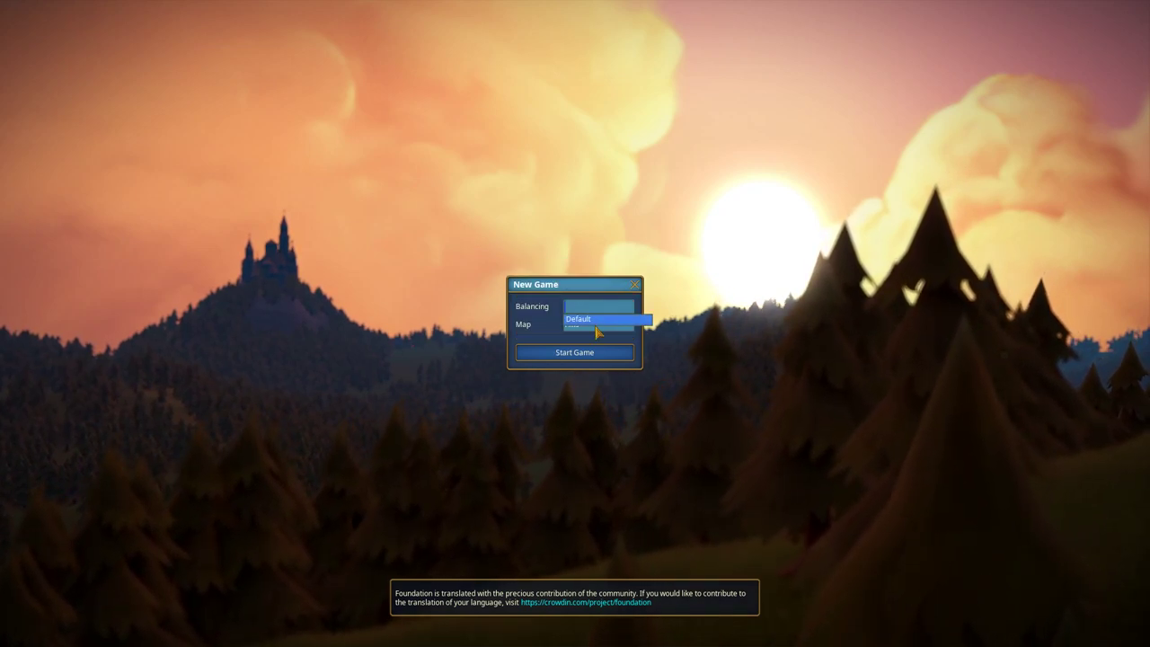
pyautogui.click(577, 319)
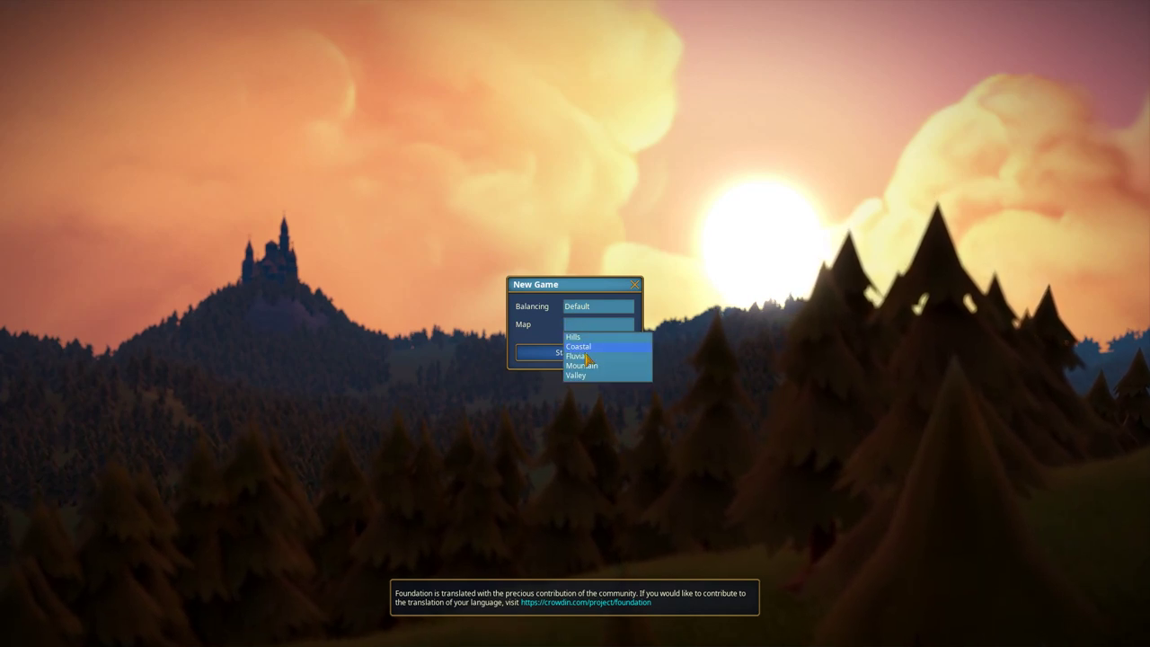
pyautogui.click(579, 355)
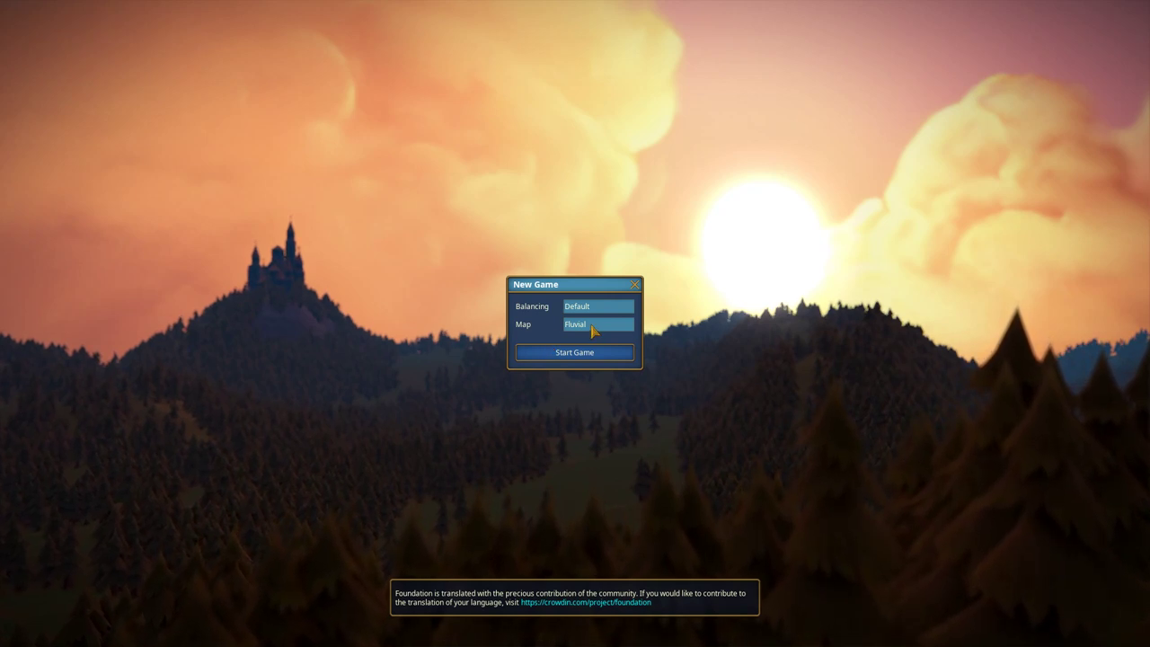
pyautogui.click(576, 353)
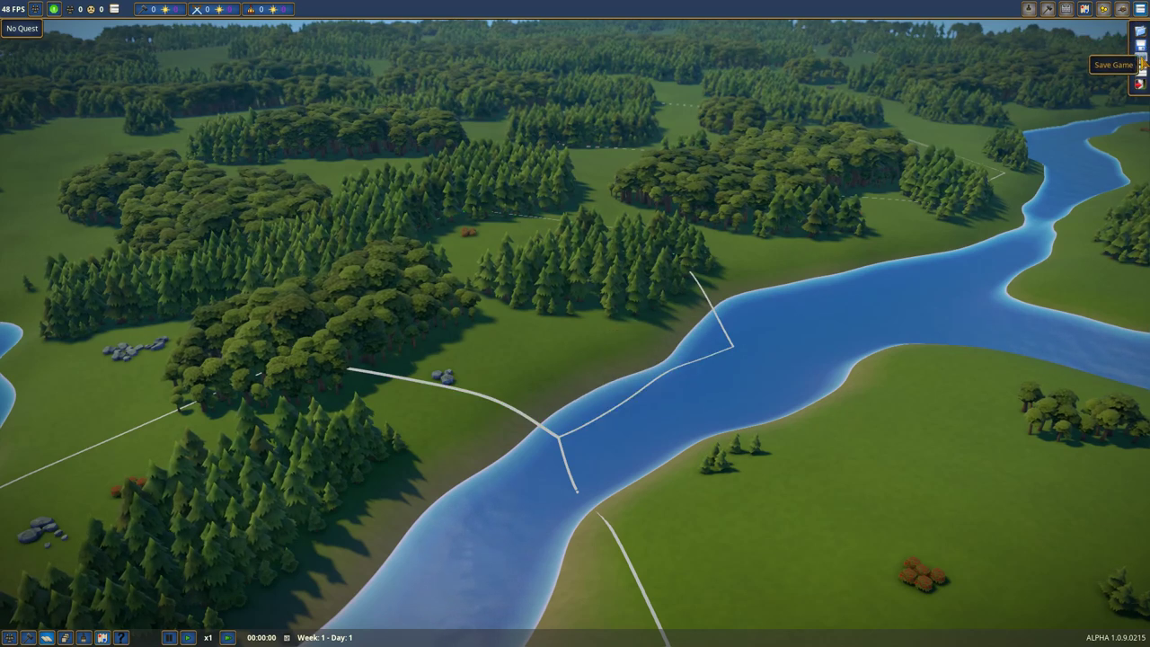
pyautogui.click(1139, 70)
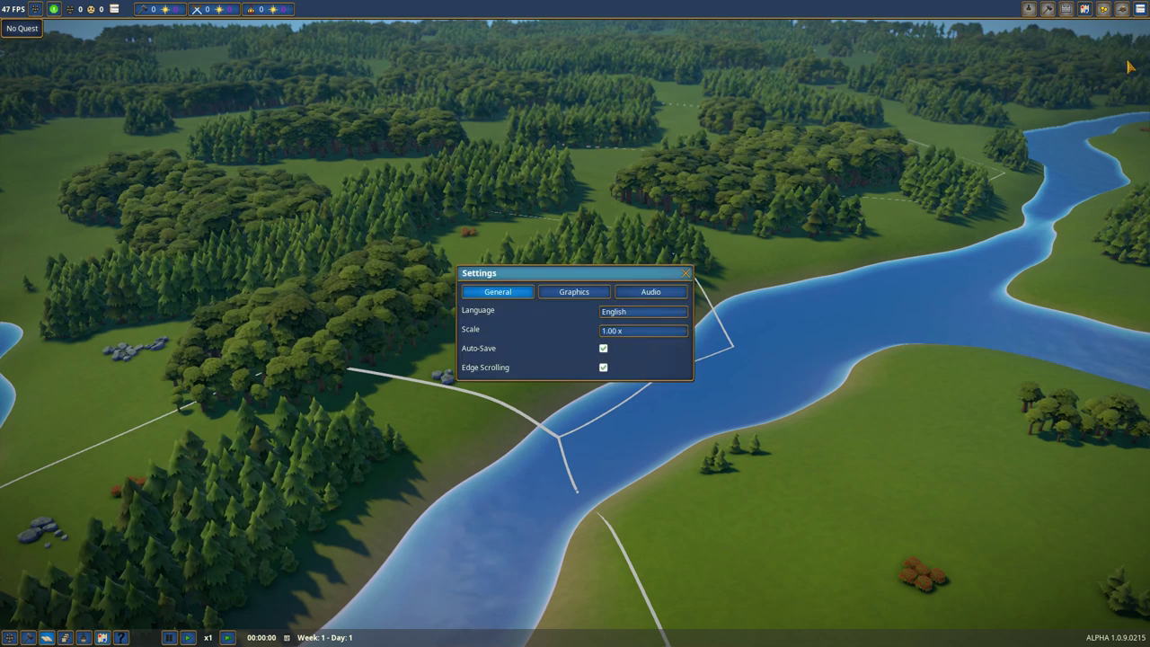
pyautogui.click(648, 293)
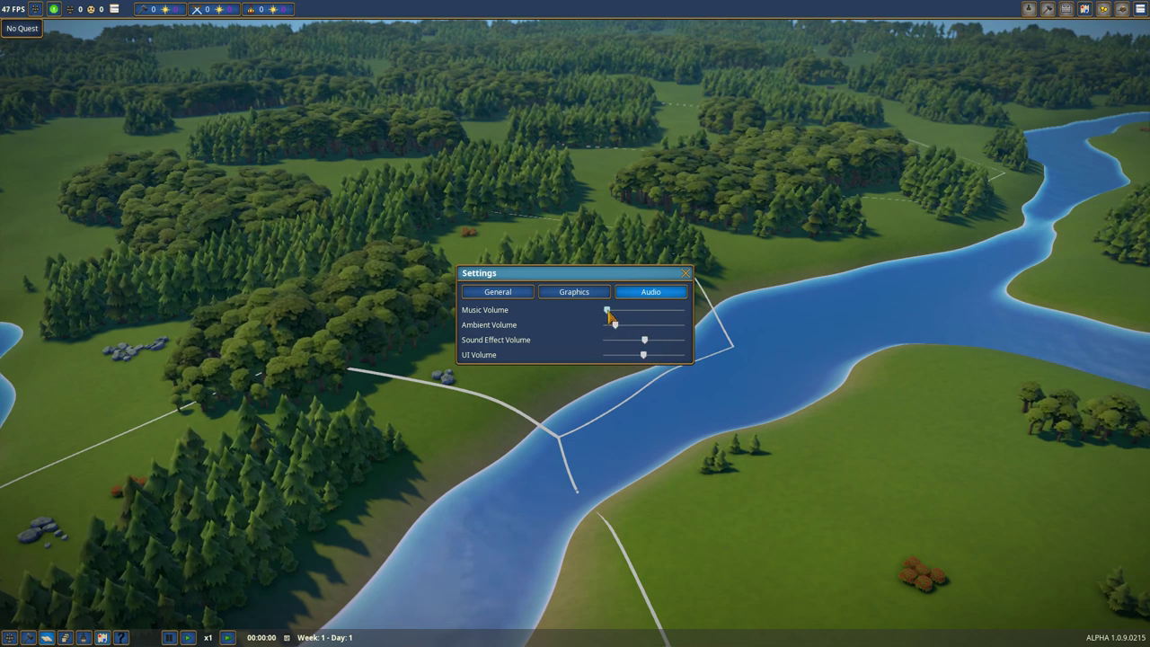
pyautogui.click(685, 275)
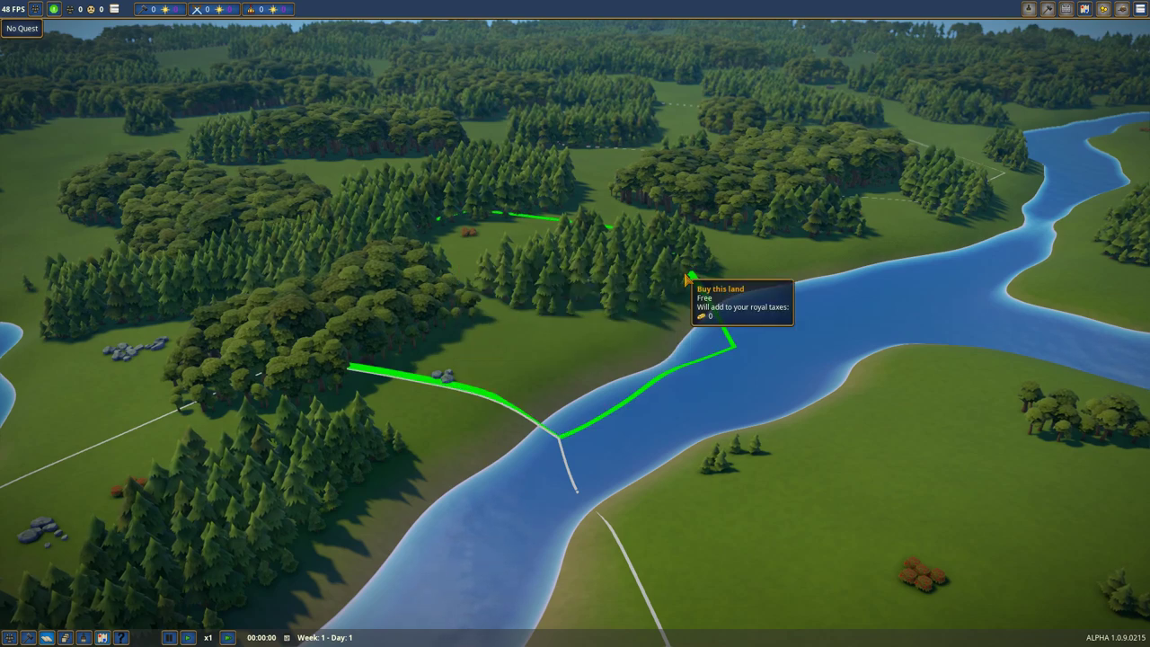
pyautogui.middleClick(669, 322)
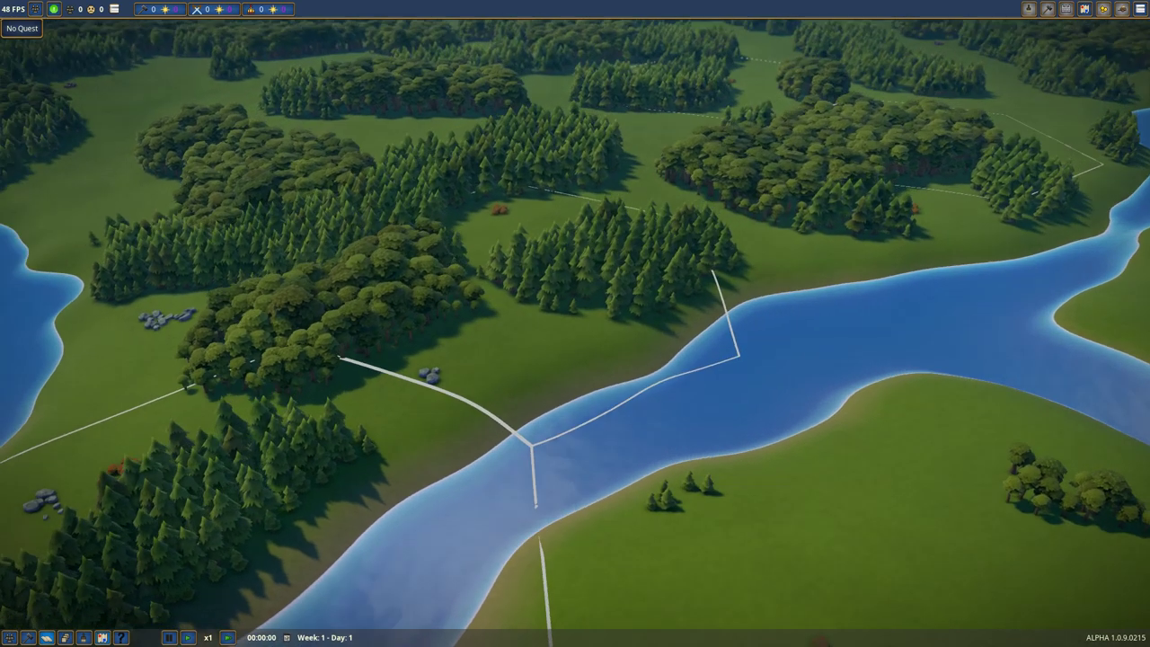
pyautogui.moveTo(742, 274); pyautogui.dragTo(575, 359)
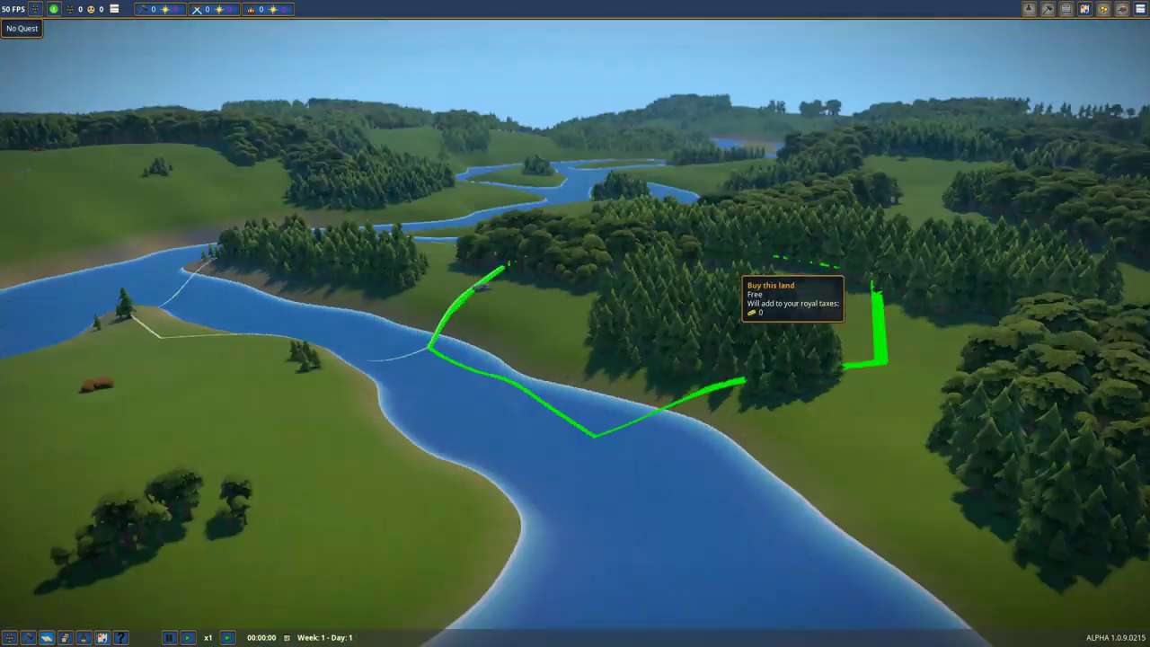
pyautogui.scroll(-3, 575, 359)
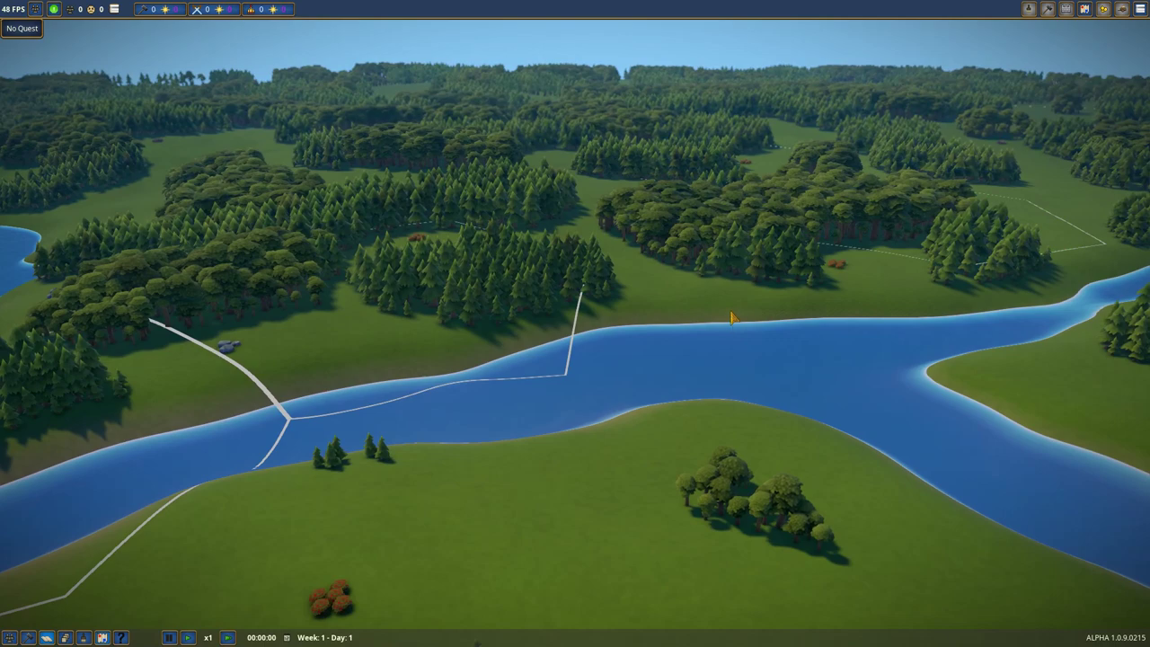
pyautogui.moveTo(732, 317)
pyautogui.mouseDown()
pyautogui.moveTo(851, 170)
pyautogui.moveTo(628, 404)
pyautogui.moveTo(503, 377)
pyautogui.moveTo(374, 282)
pyautogui.mouseUp()
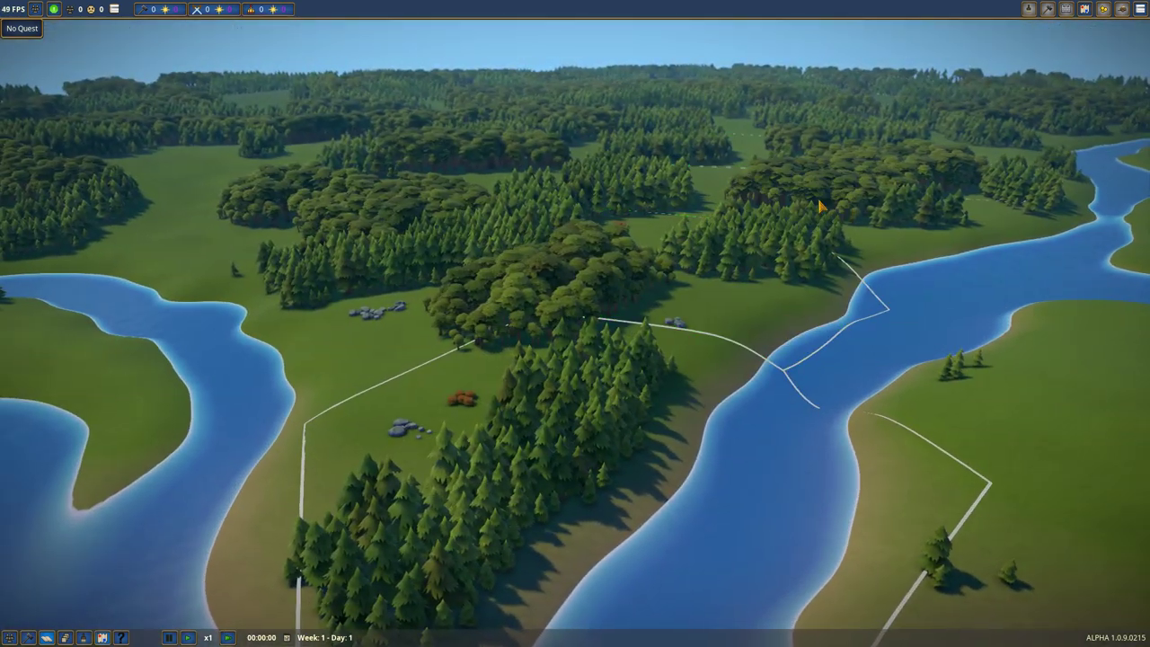
pyautogui.press('d')
pyautogui.moveTo(721, 309); pyautogui.dragTo(575, 359)
pyautogui.scroll(5, 575, 360)
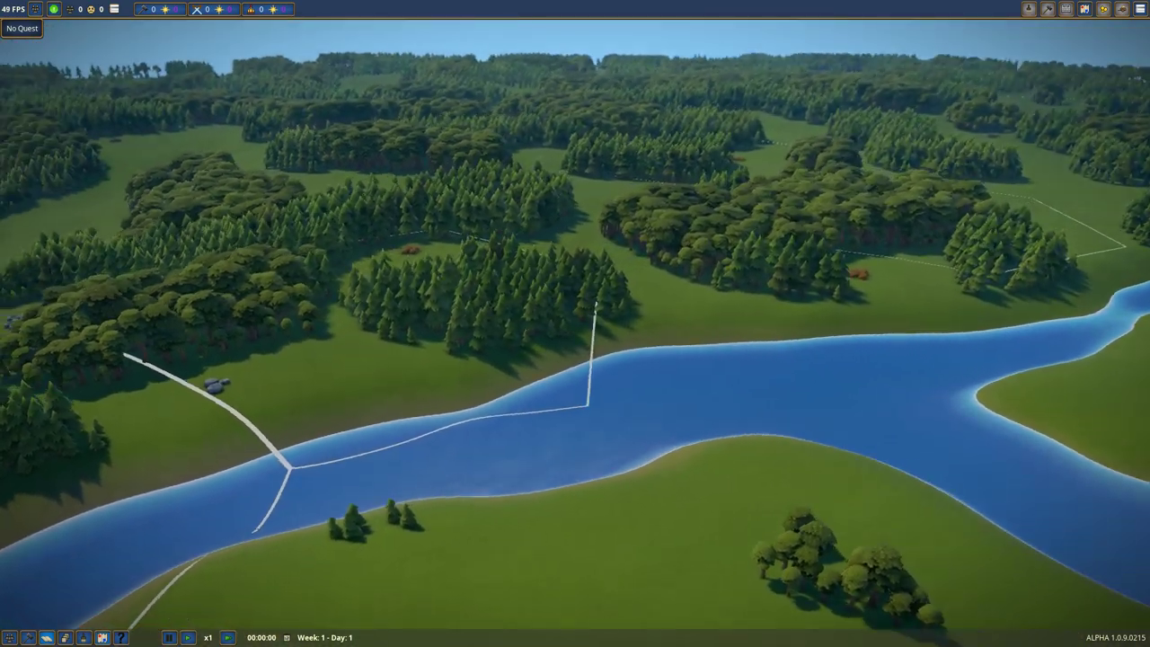
pyautogui.moveTo(629, 377); pyautogui.dragTo(706, 314)
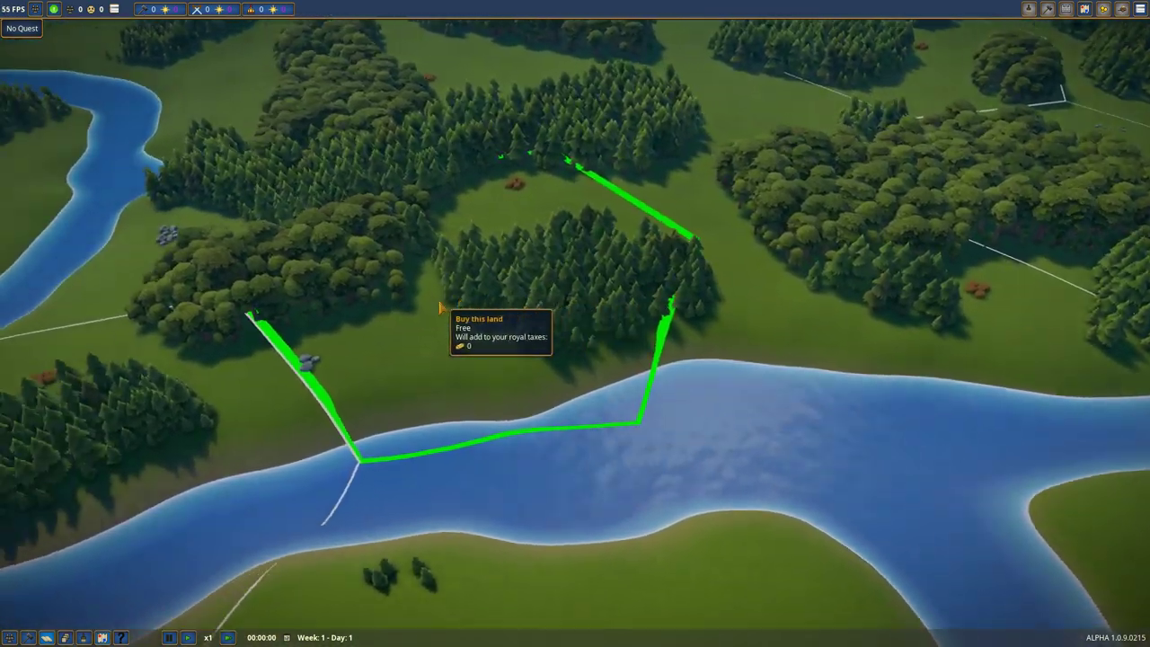
pyautogui.scroll(-5, 444, 309)
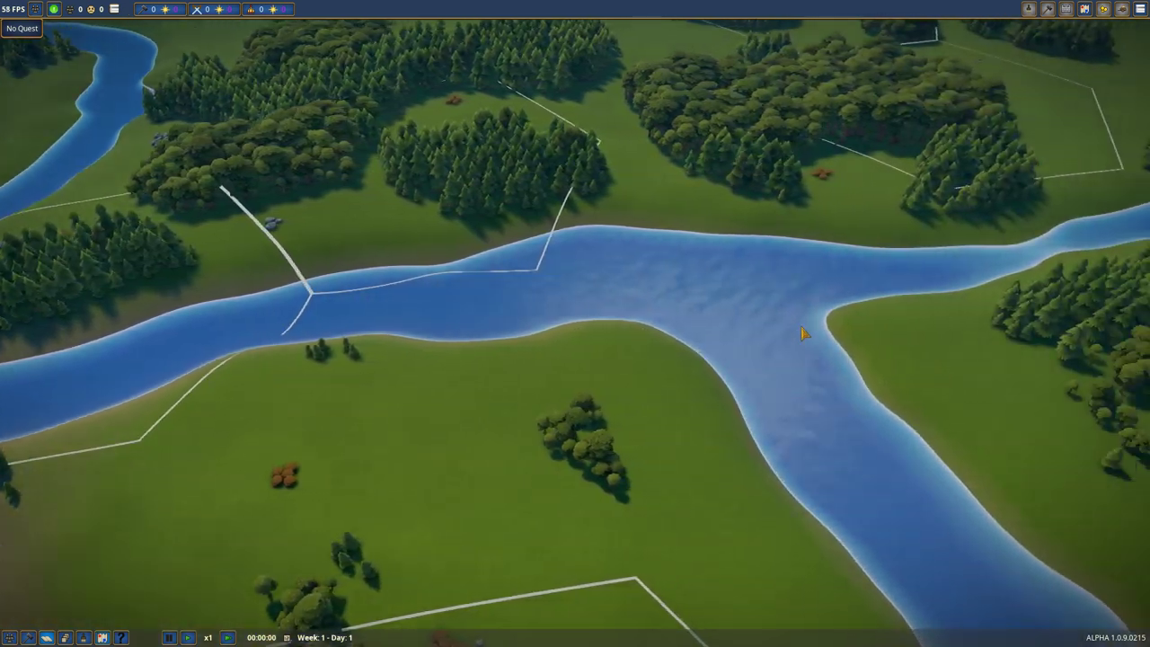
pyautogui.scroll(-3, 575, 360)
pyautogui.moveTo(575, 404); pyautogui.dragTo(575, 224)
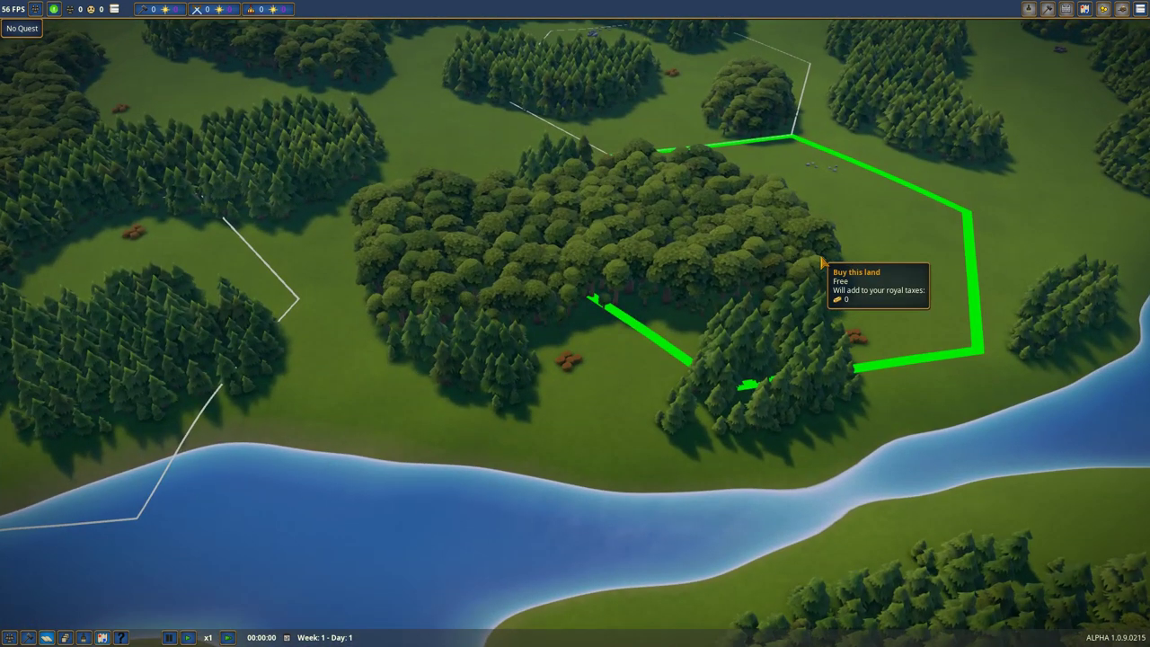
pyautogui.scroll(-3, 823, 263)
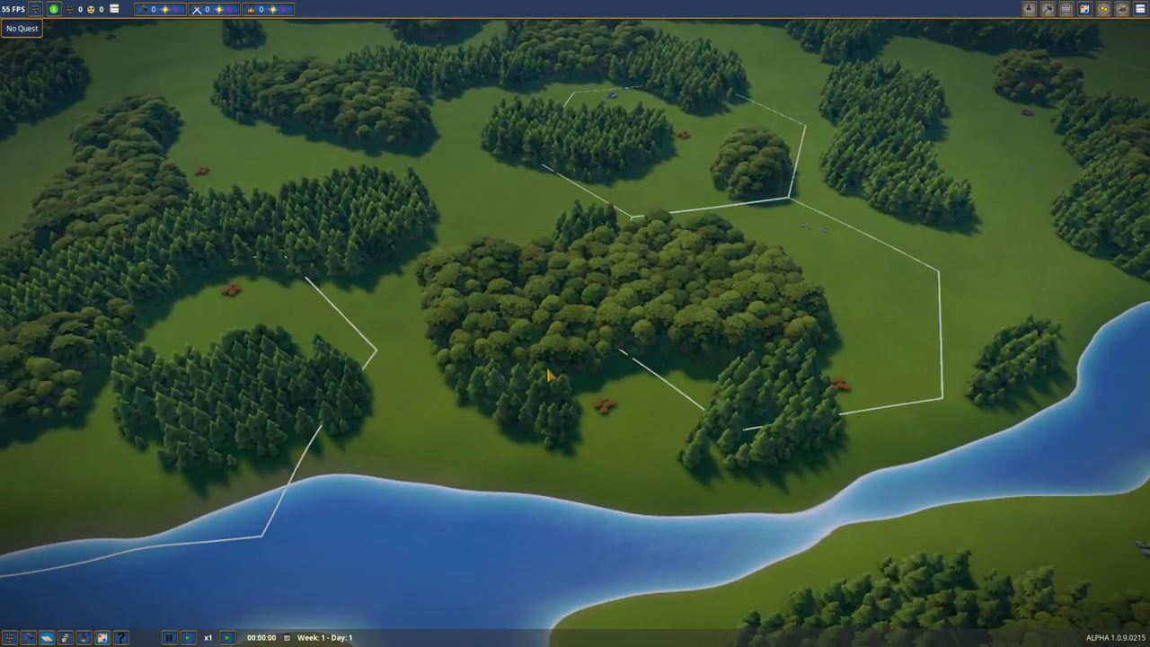
pyautogui.scroll(-3, 575, 323)
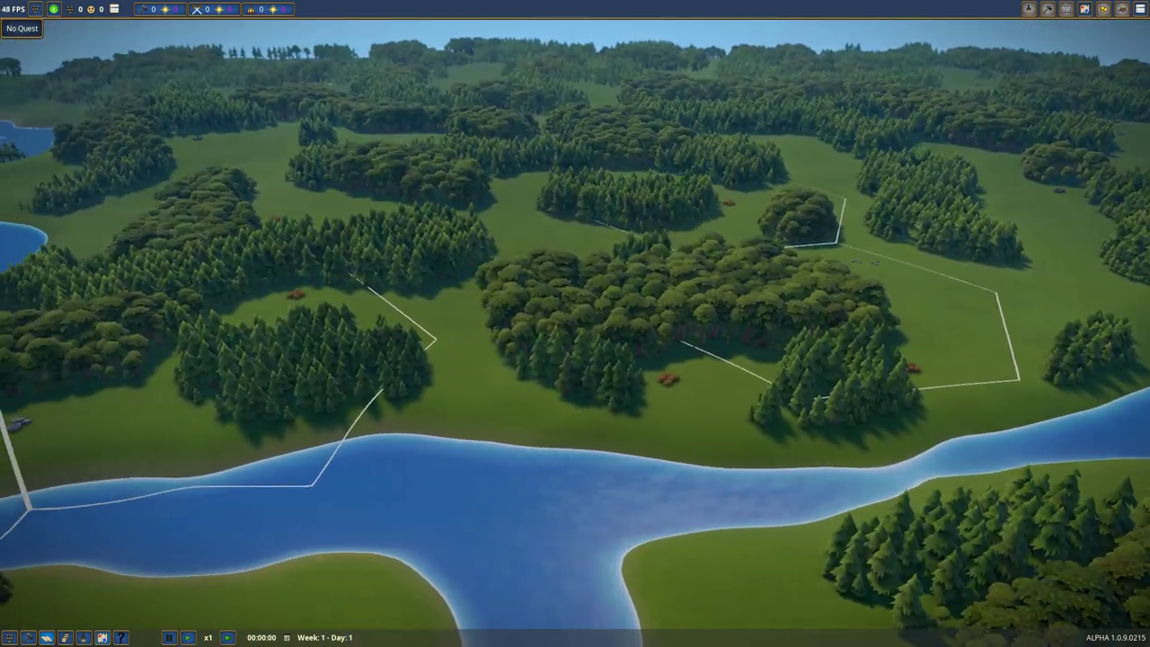
pyautogui.moveTo(575, 360); pyautogui.dragTo(575, 224)
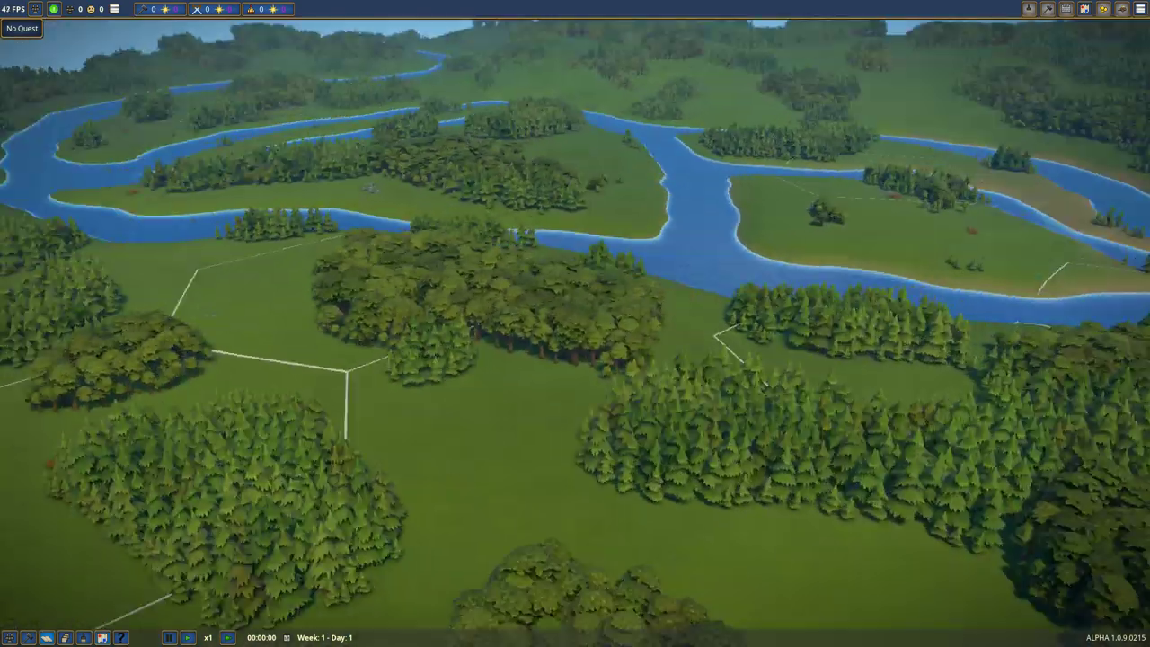
pyautogui.moveTo(628, 359); pyautogui.dragTo(450, 341)
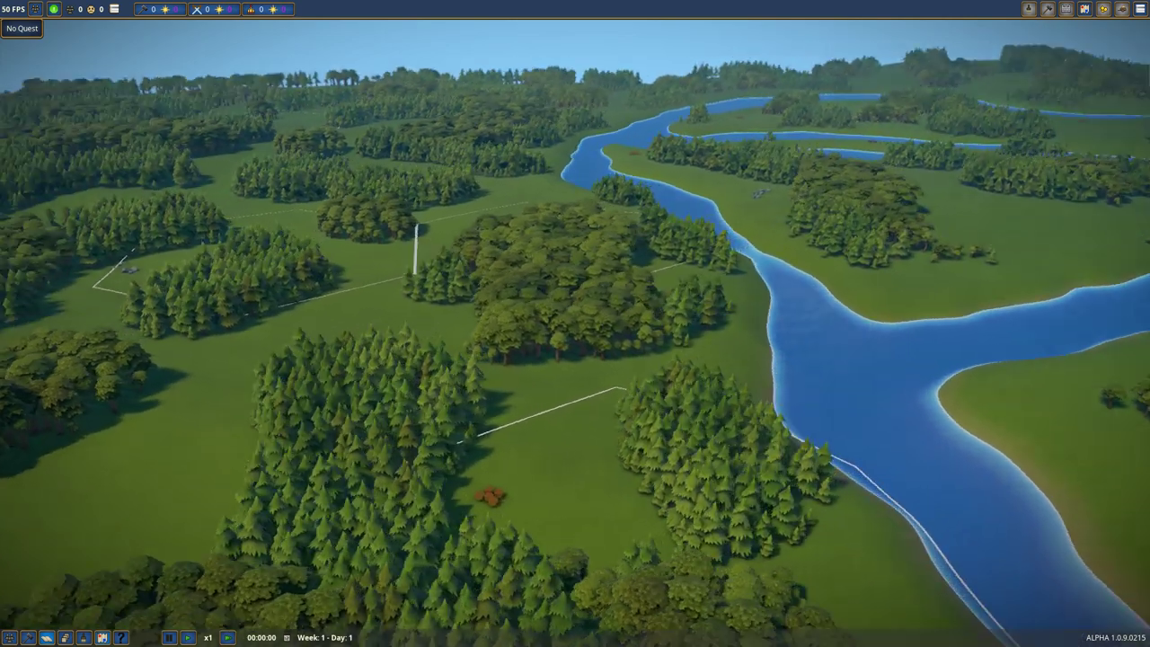
pyautogui.moveTo(629, 359)
pyautogui.mouseDown()
pyautogui.moveTo(552, 281)
pyautogui.moveTo(456, 97)
pyautogui.mouseUp()
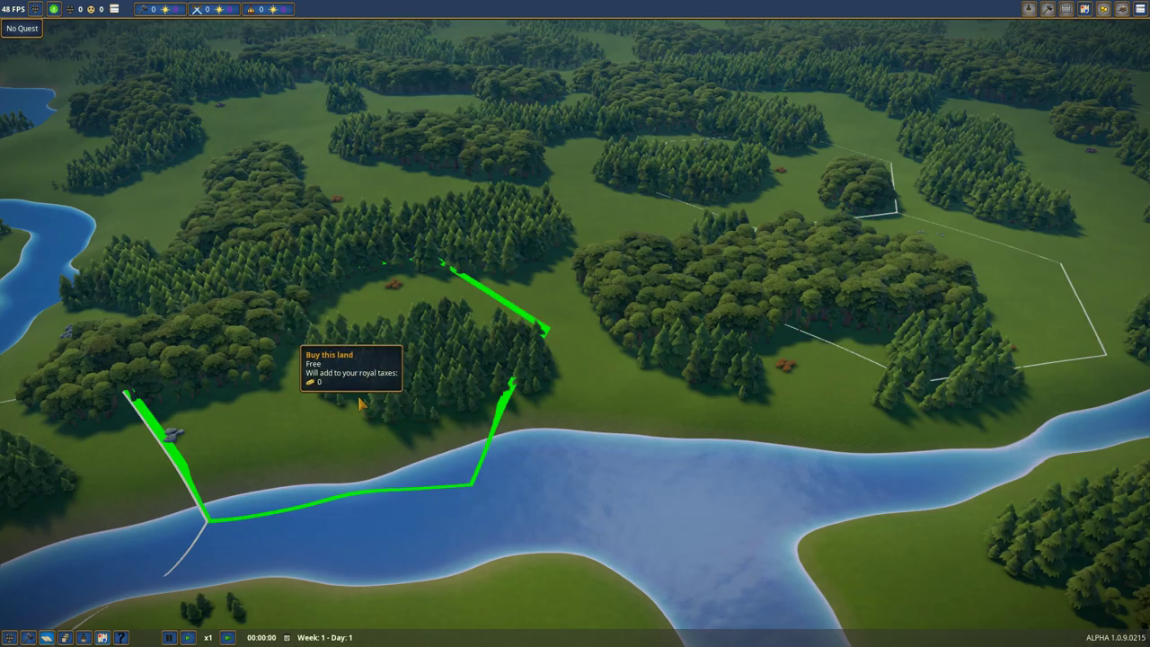
pyautogui.moveTo(575, 359)
pyautogui.mouseDown()
pyautogui.moveTo(646, 444)
pyautogui.moveTo(575, 269)
pyautogui.mouseUp()
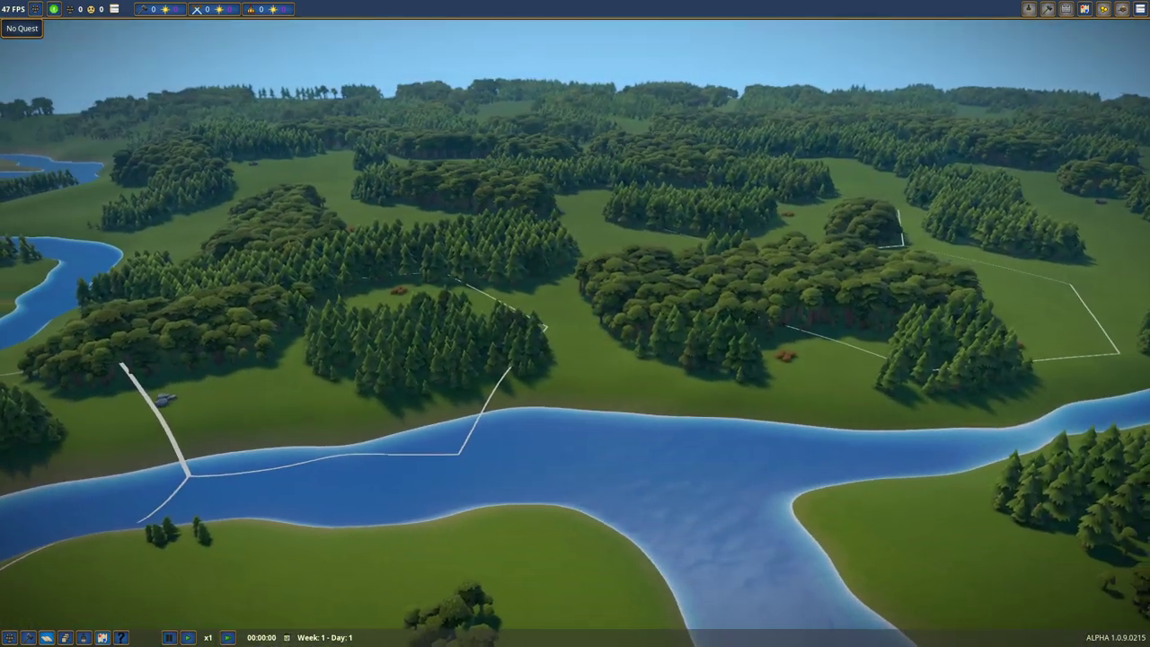
pyautogui.scroll(3, 777, 355)
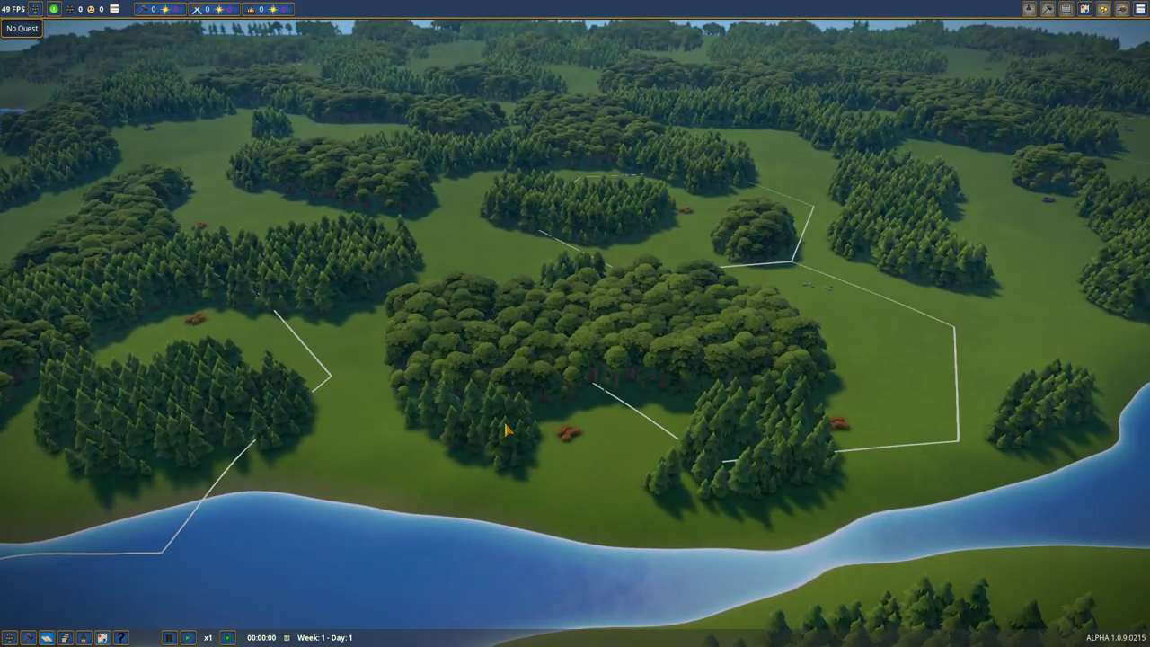
pyautogui.scroll(-3, 505, 431)
pyautogui.moveTo(575, 449); pyautogui.dragTo(575, 225)
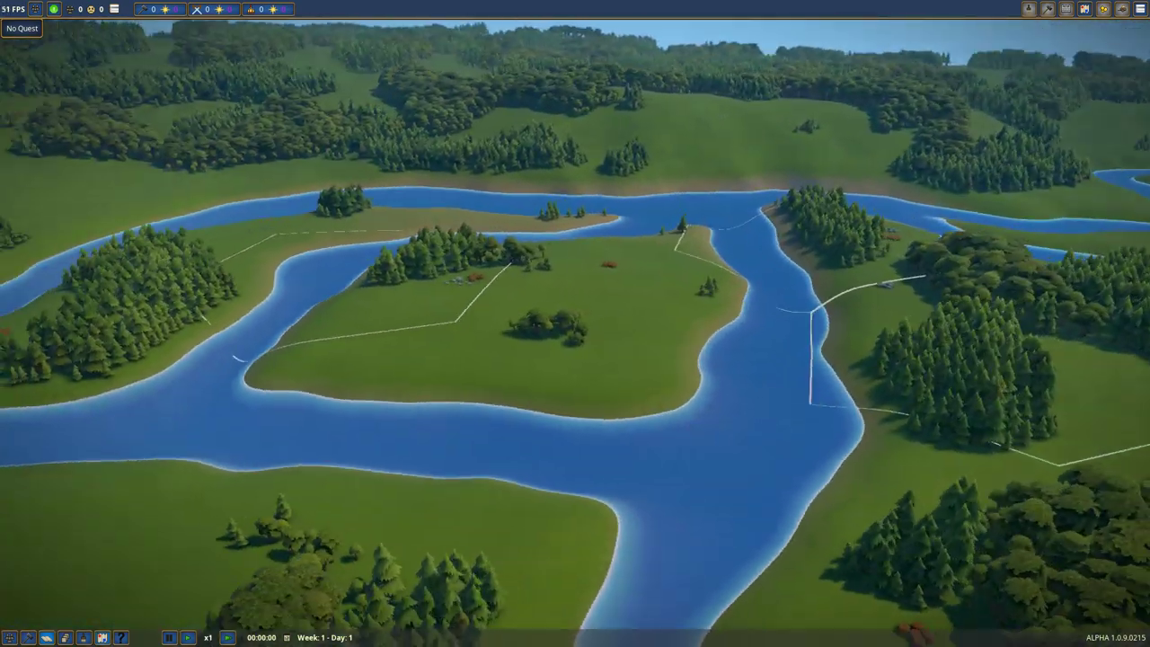
pyautogui.moveTo(575, 360)
pyautogui.mouseDown()
pyautogui.moveTo(706, 354)
pyautogui.moveTo(665, 494)
pyautogui.mouseUp()
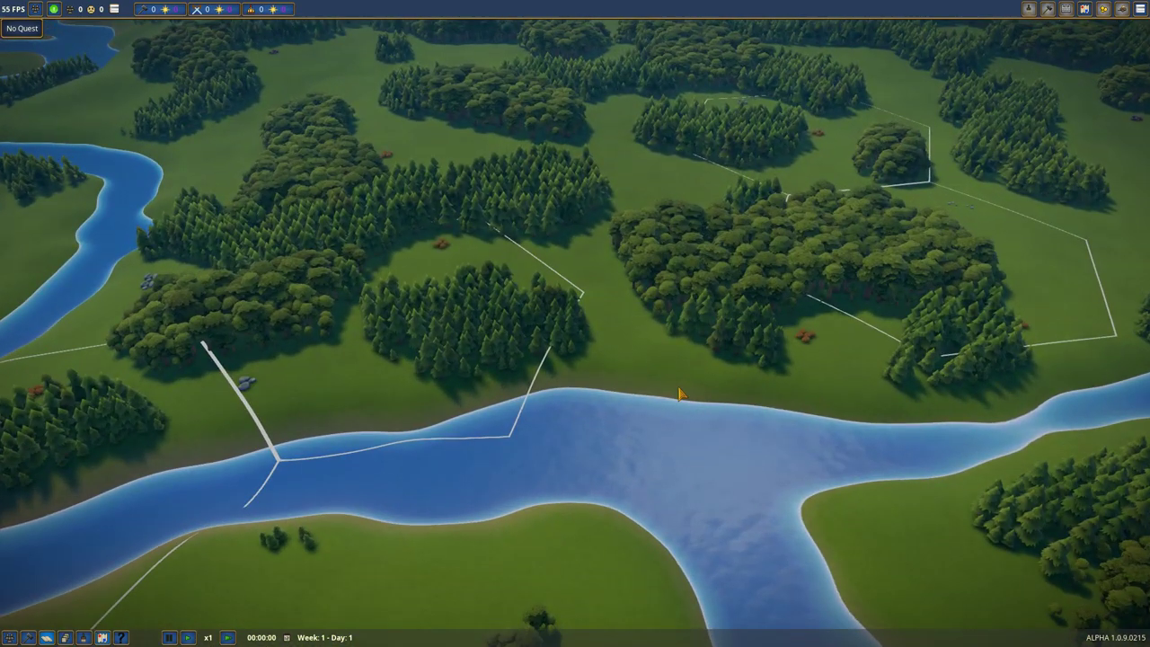
pyautogui.moveTo(680, 419); pyautogui.dragTo(575, 539)
pyautogui.moveTo(575, 270)
pyautogui.mouseDown()
pyautogui.moveTo(479, 370)
pyautogui.moveTo(646, 361)
pyautogui.moveTo(539, 404)
pyautogui.mouseUp()
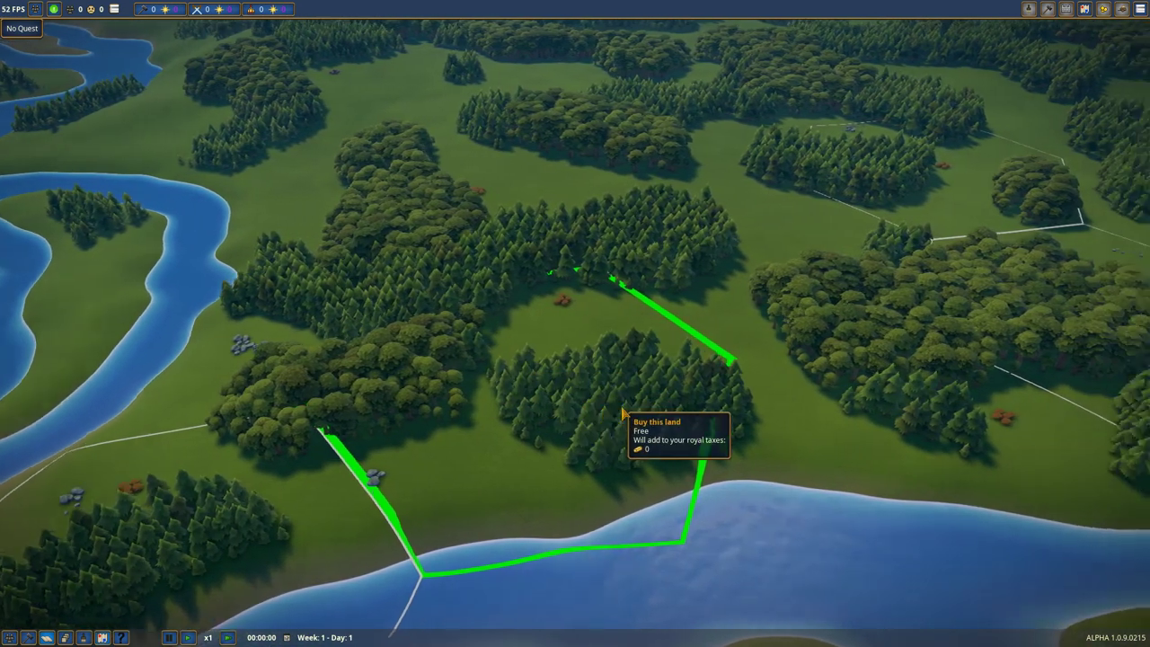
pyautogui.moveTo(629, 342)
pyautogui.mouseDown()
pyautogui.moveTo(781, 358)
pyautogui.moveTo(665, 332)
pyautogui.mouseUp()
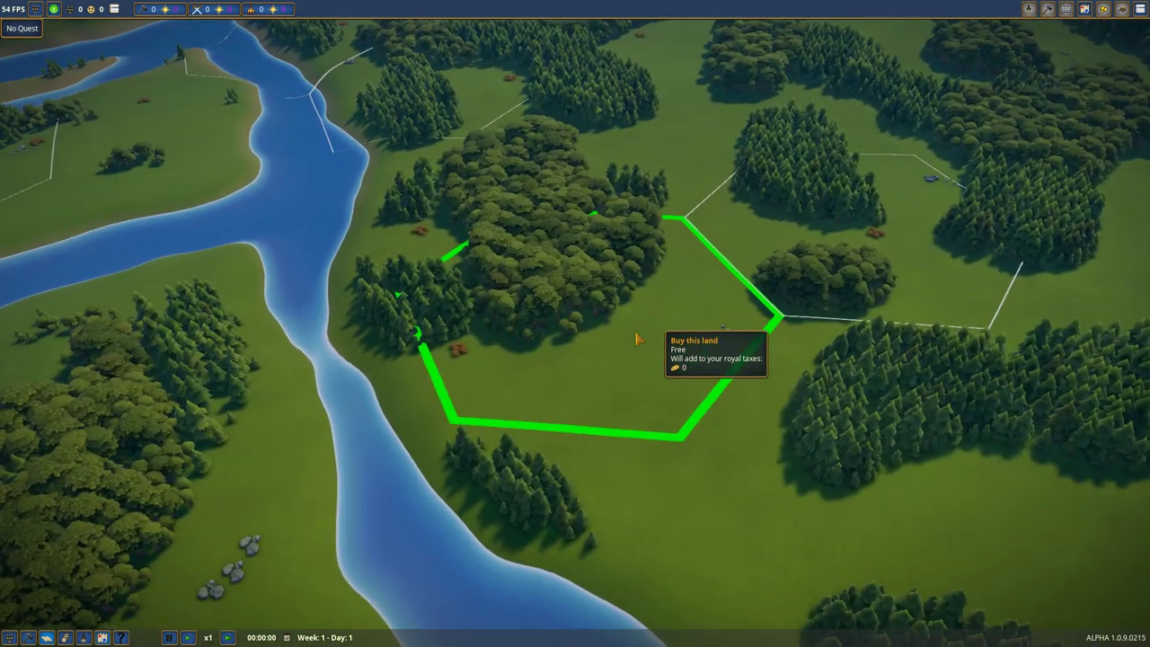
pyautogui.scroll(5, 636, 338)
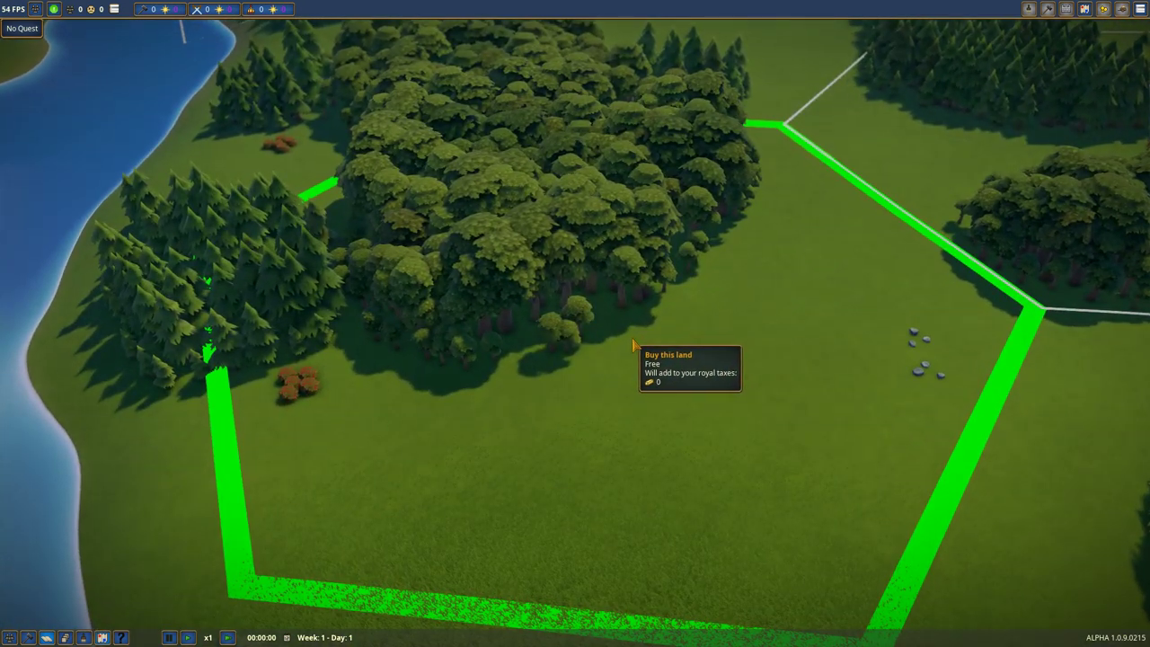
# Step: Buy the highlighted land parcel and look around the newly owned territory
pyautogui.click(634, 346)
pyautogui.scroll(-5, 609, 363)
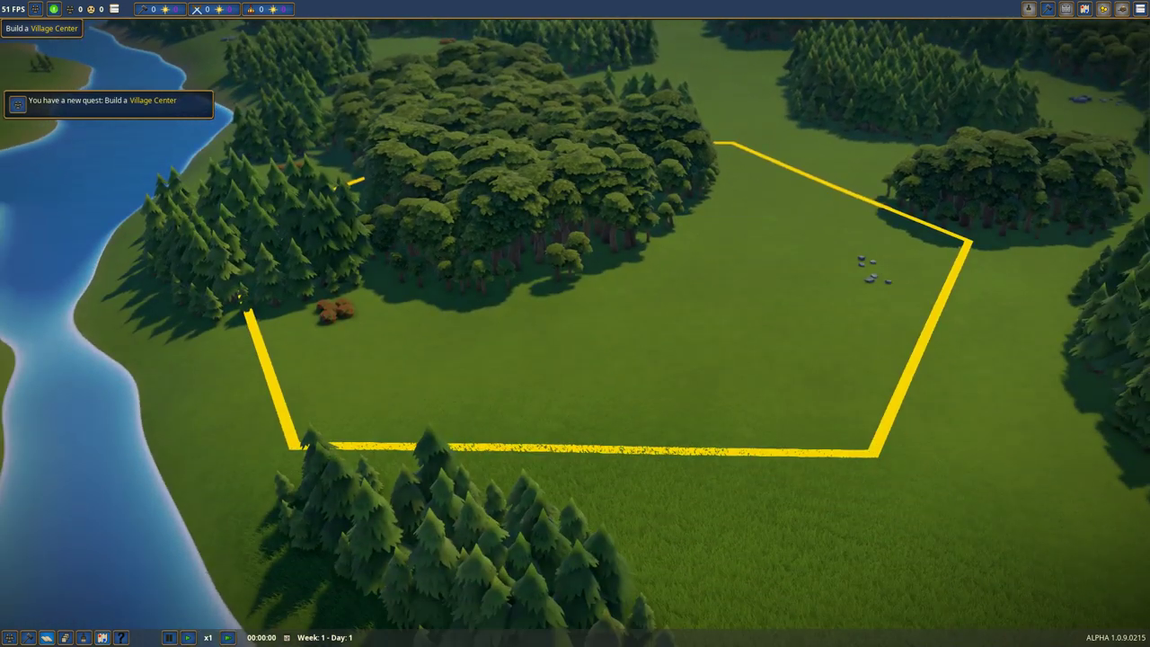
pyautogui.middleClick(598, 347)
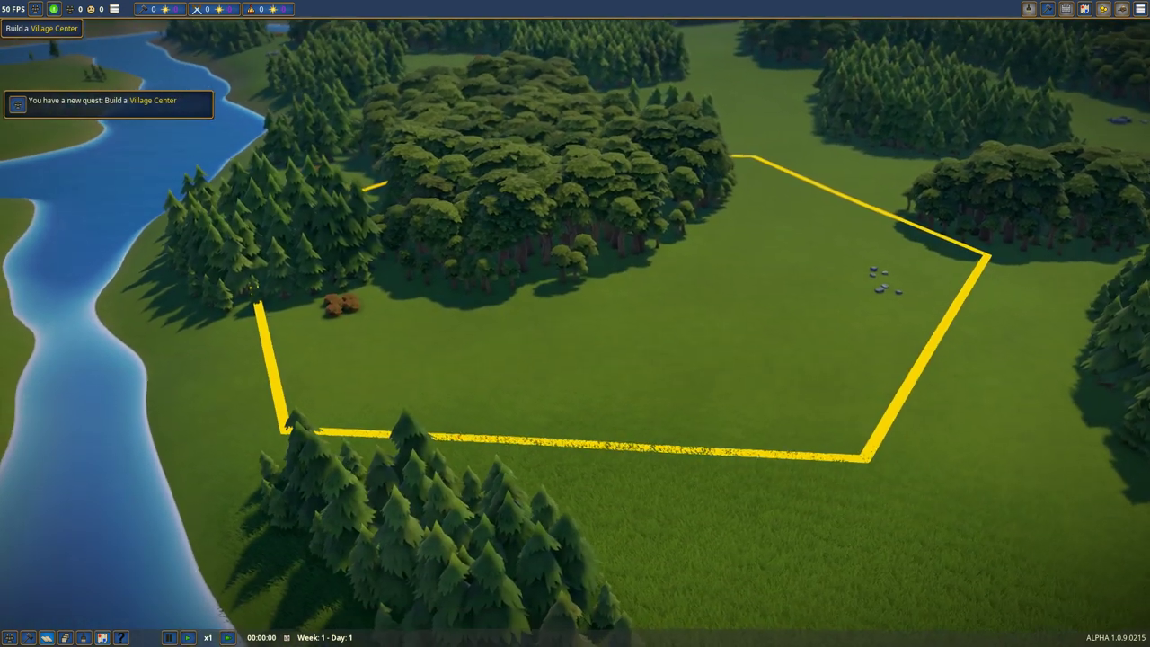
pyautogui.moveTo(458, 452); pyautogui.dragTo(359, 494)
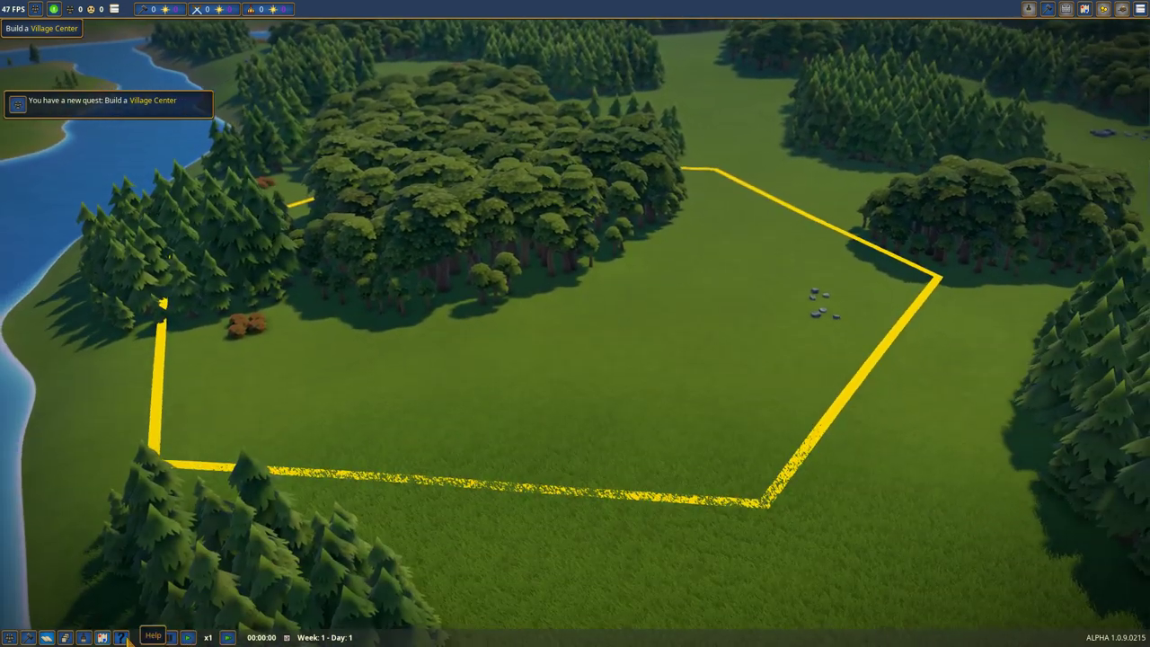
# Step: Step through the welcome guide's camera, land and village center tips and close it
pyautogui.click(122, 636)
pyautogui.click(653, 473)
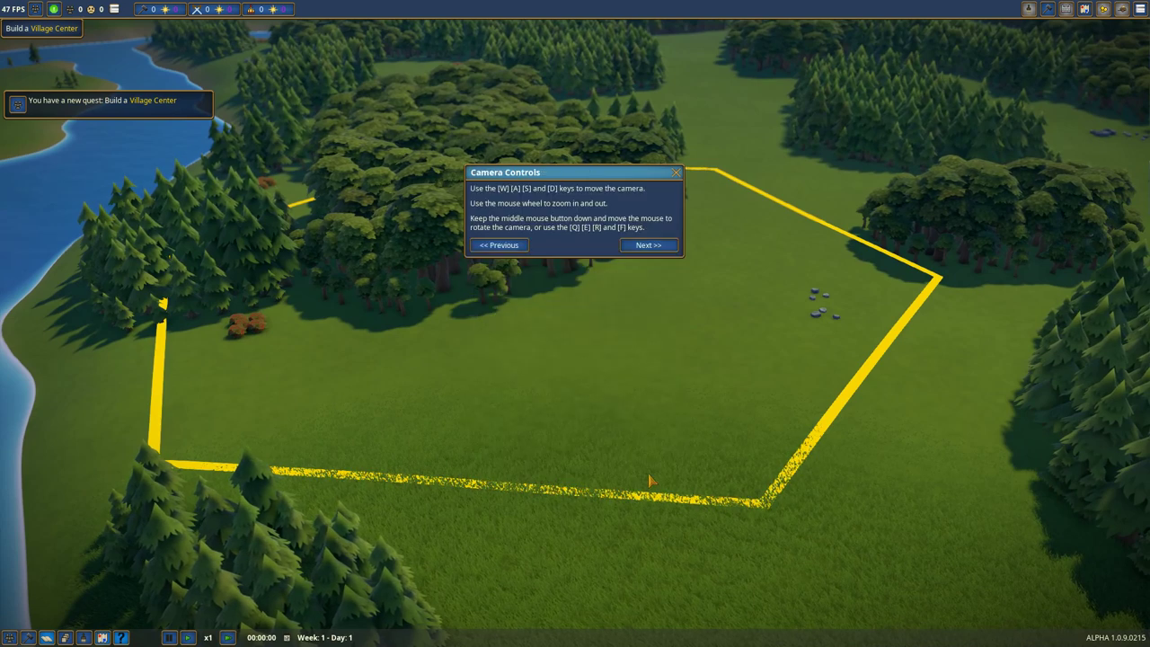
pyautogui.click(649, 245)
pyautogui.click(650, 351)
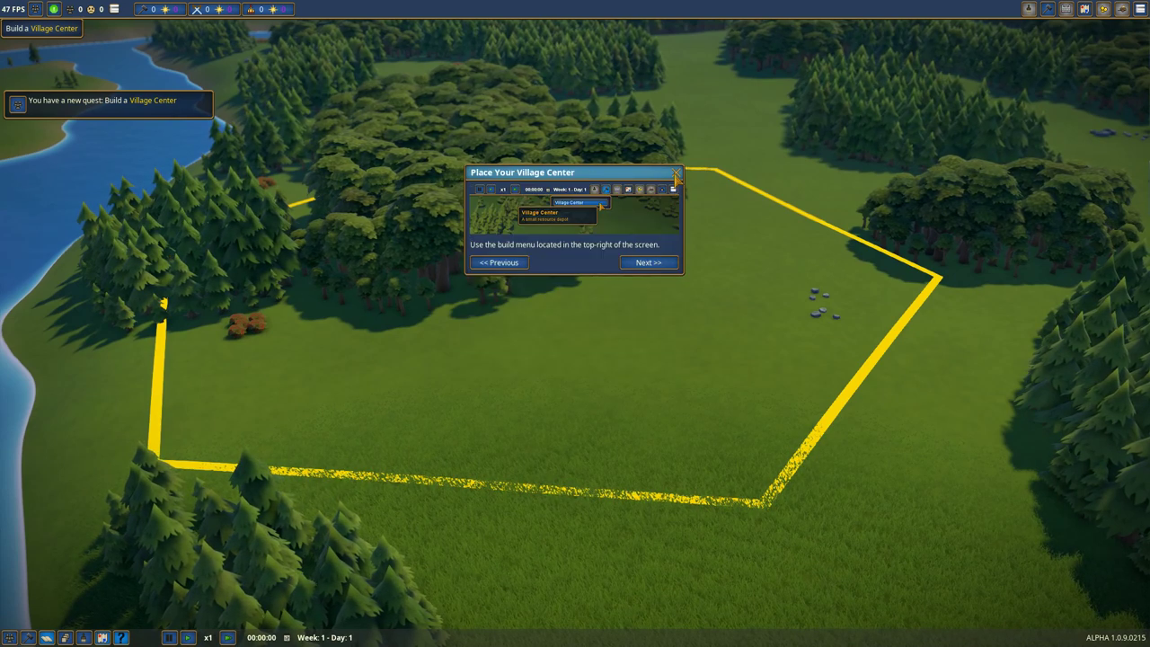
pyautogui.click(649, 261)
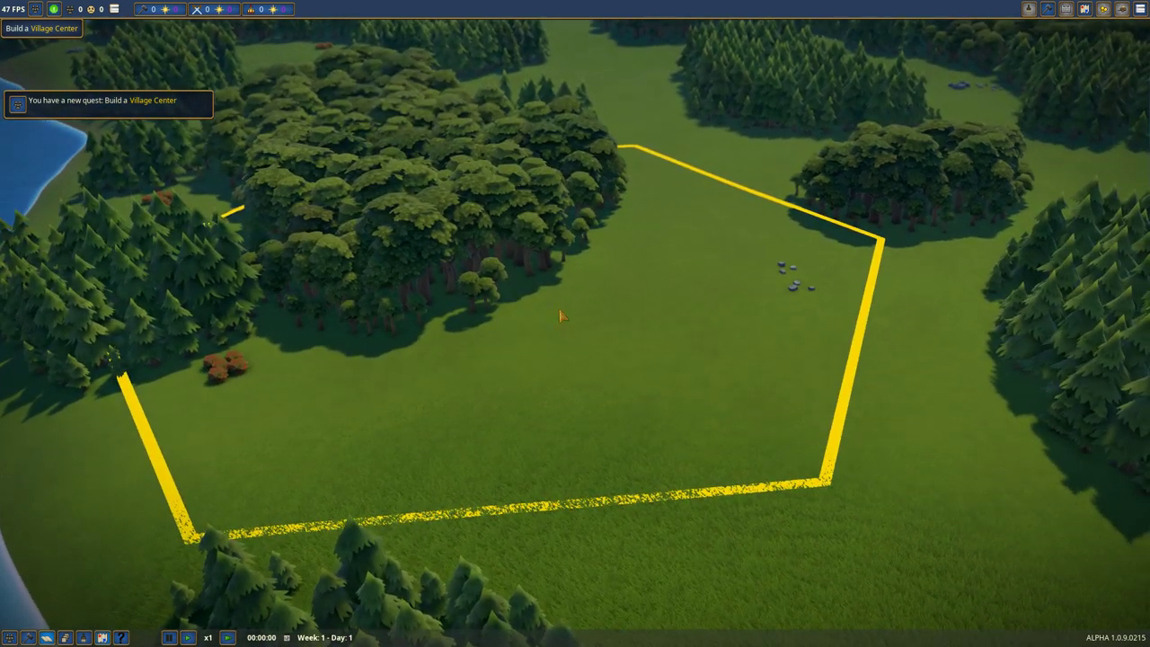
pyautogui.scroll(3, 449, 269)
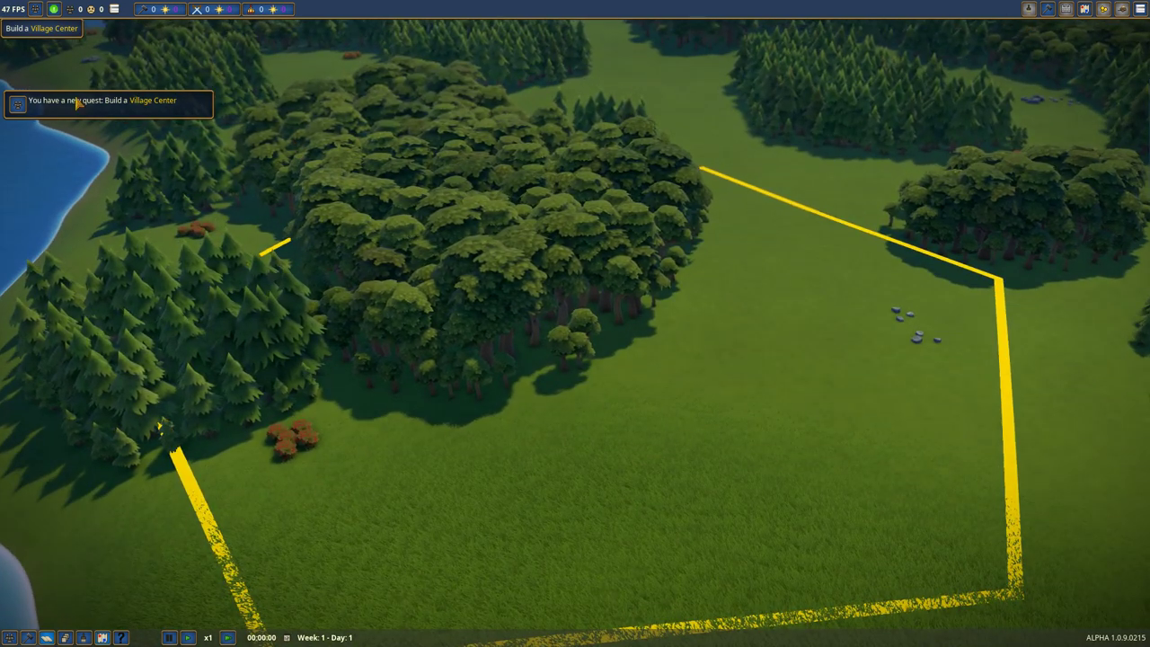
# Step: Show the My Village panel and move it and the status notice lower on screen
pyautogui.click(35, 9)
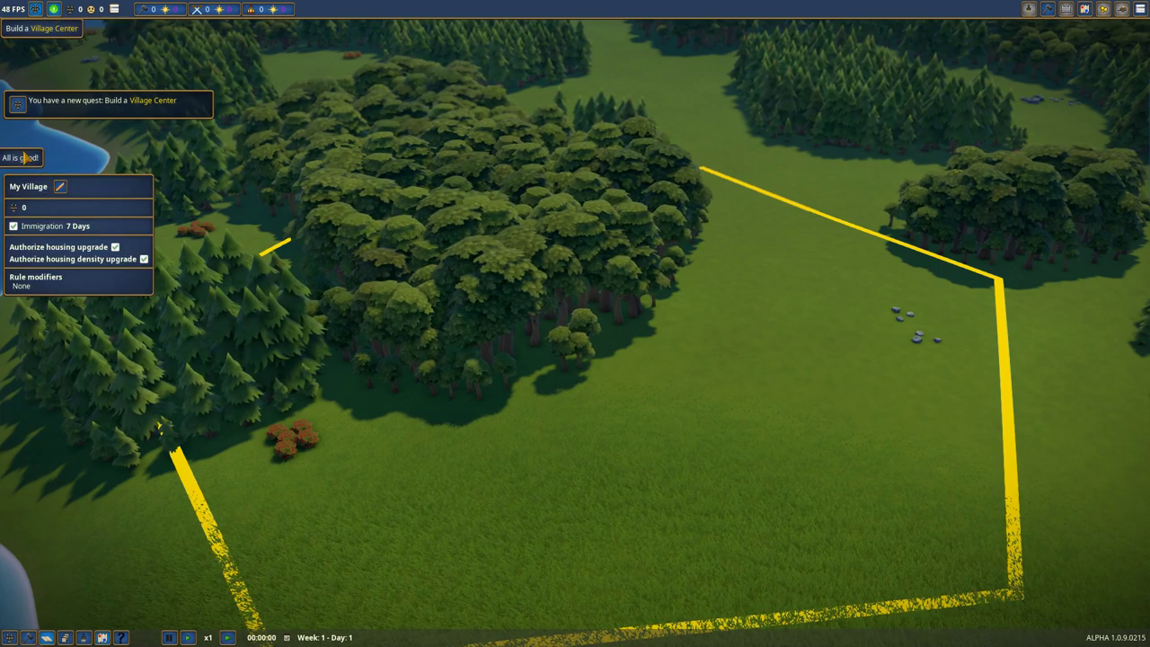
pyautogui.moveTo(101, 186); pyautogui.dragTo(99, 315)
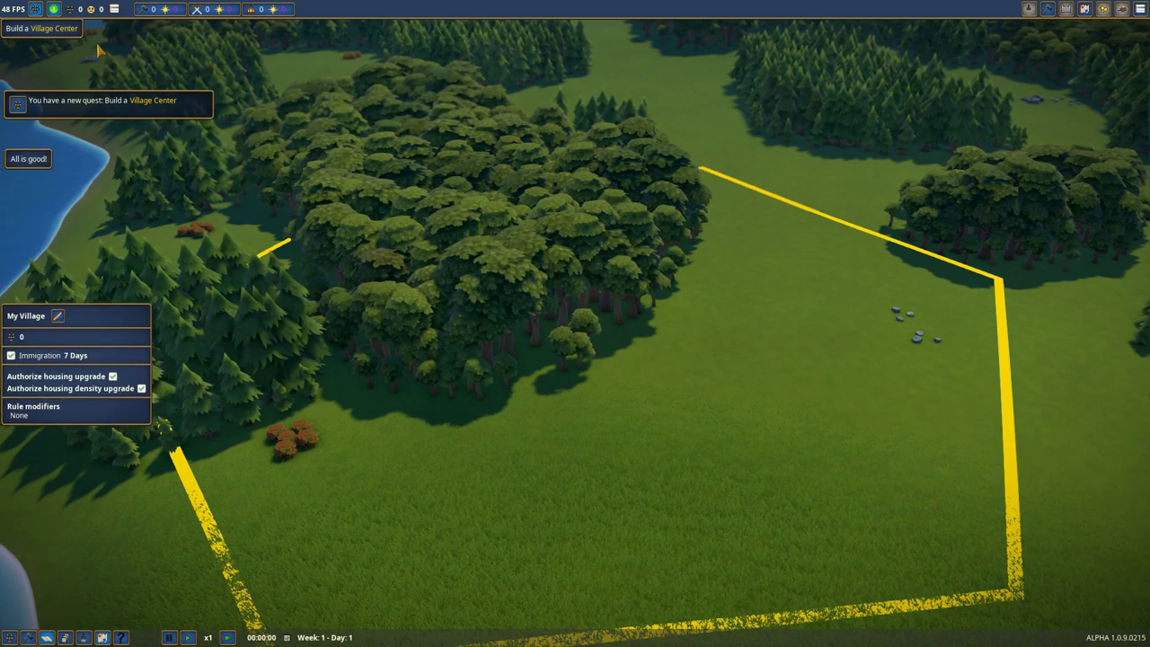
pyautogui.moveTo(41, 166); pyautogui.dragTo(34, 290)
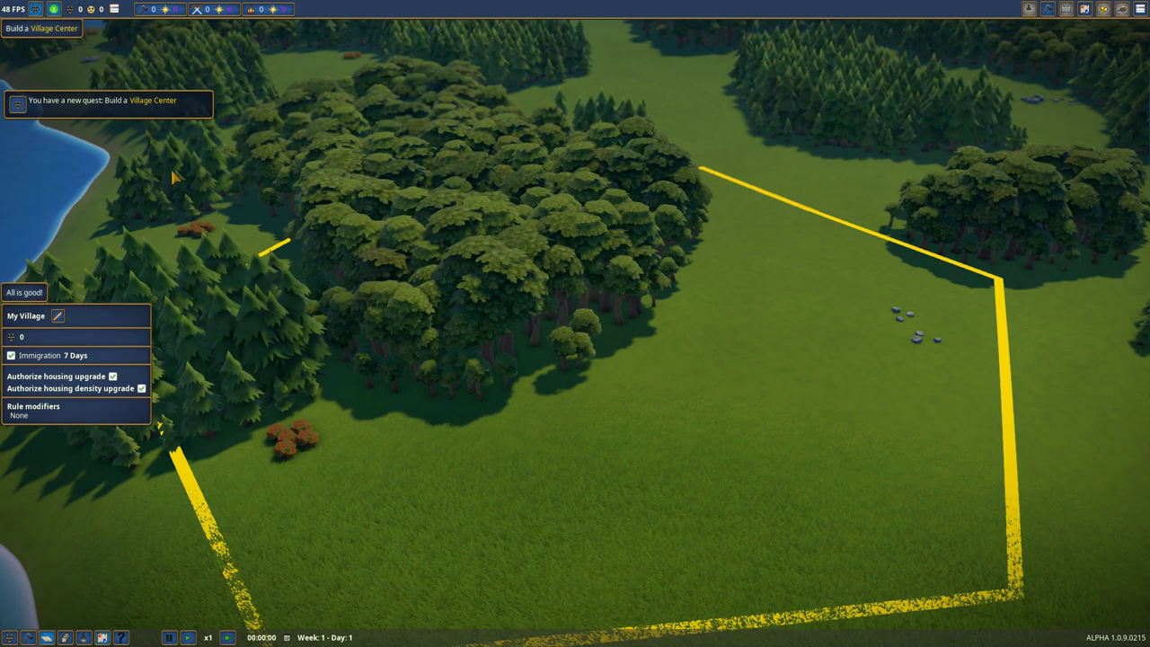
# Step: Dismiss the new-quest notification and check the Labor resource breakdown
pyautogui.click(115, 9)
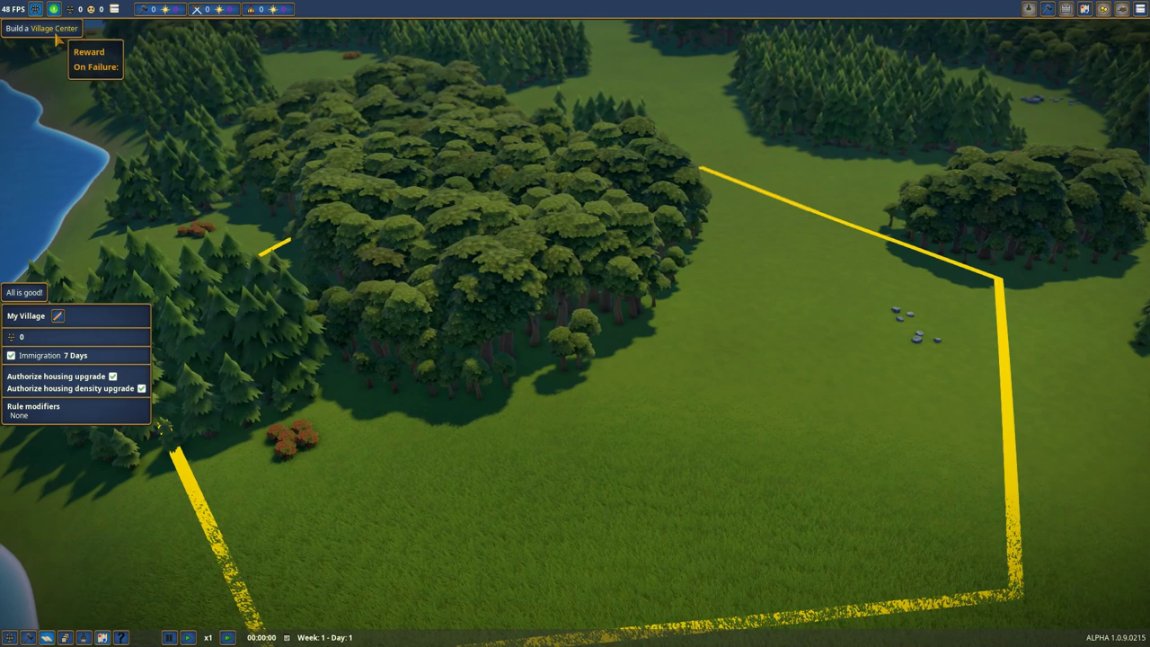
pyautogui.click(147, 9)
pyautogui.click(146, 11)
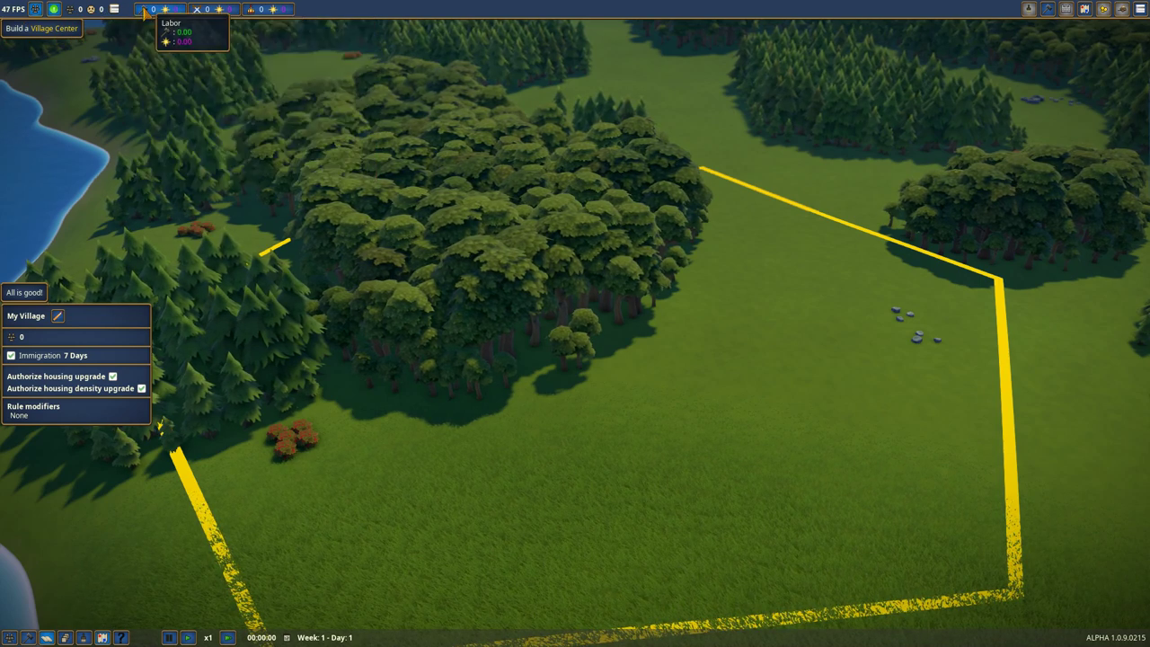
pyautogui.press('q')
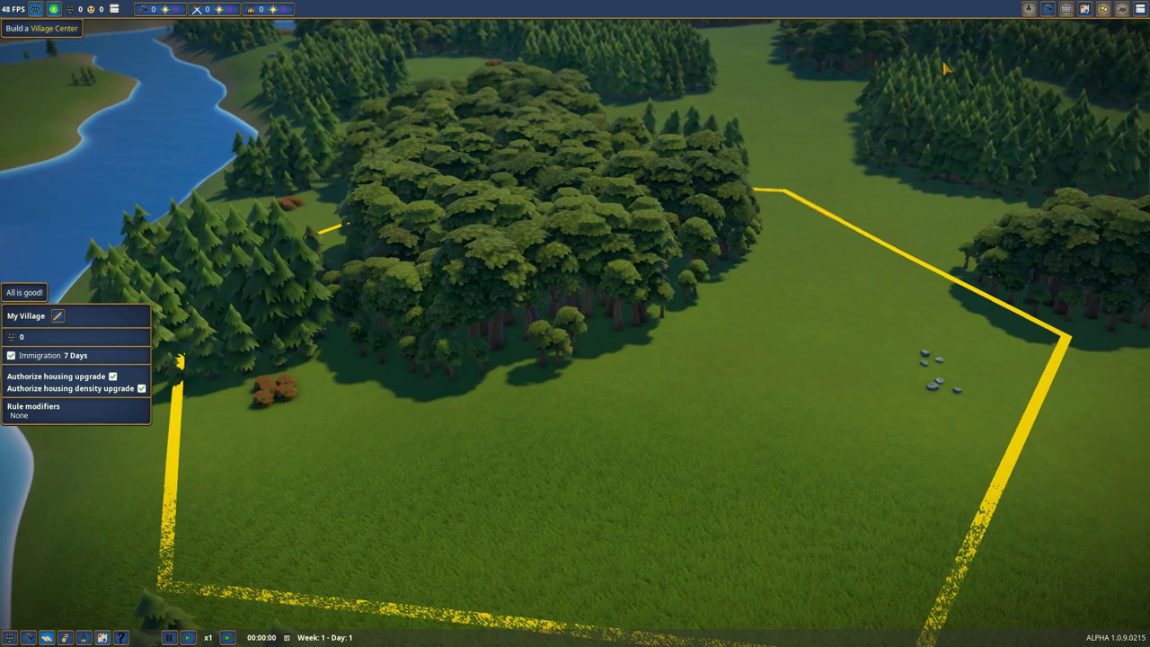
# Step: Choose the Village Center from the public buildings list
pyautogui.click(1049, 9)
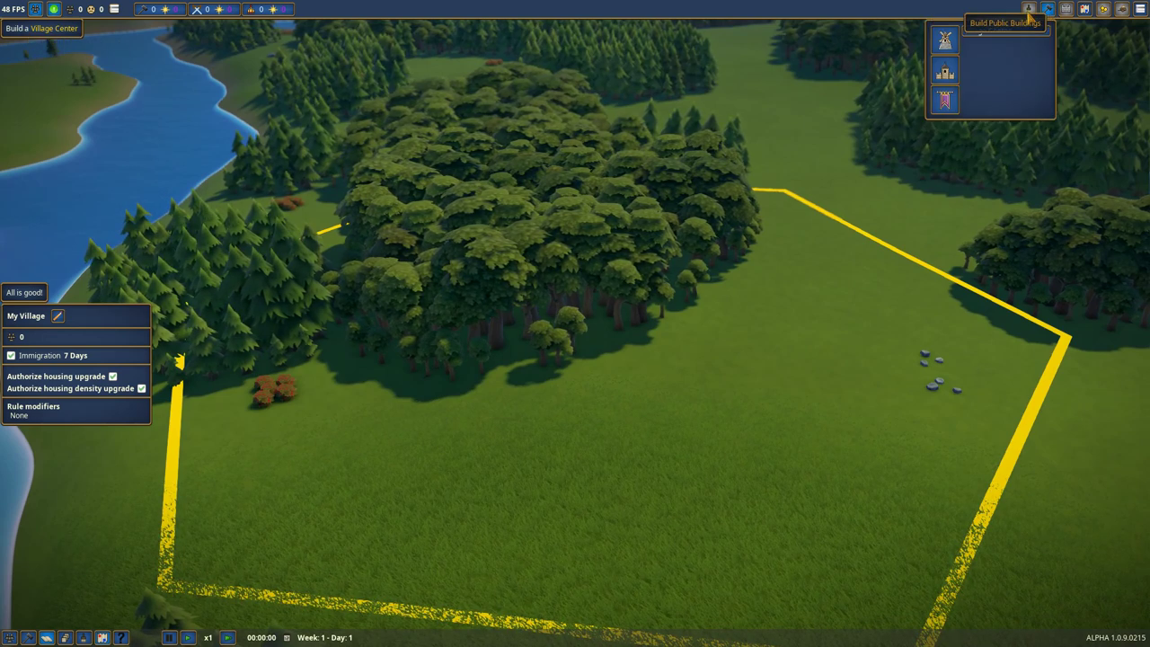
pyautogui.click(993, 31)
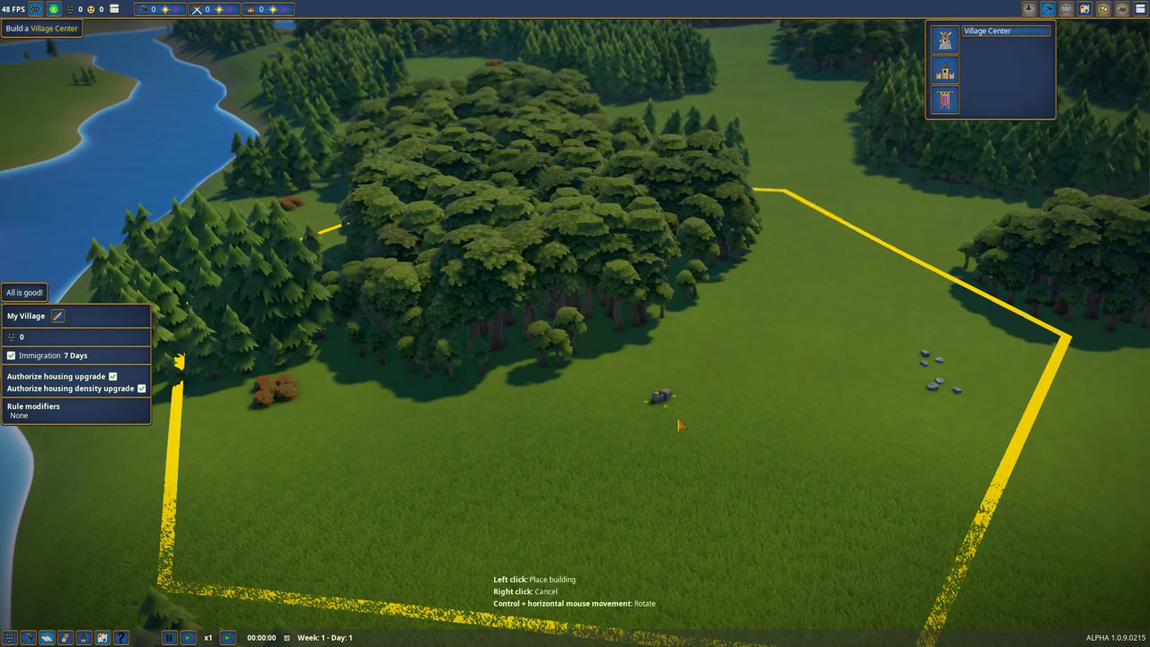
pyautogui.scroll(-3, 689, 402)
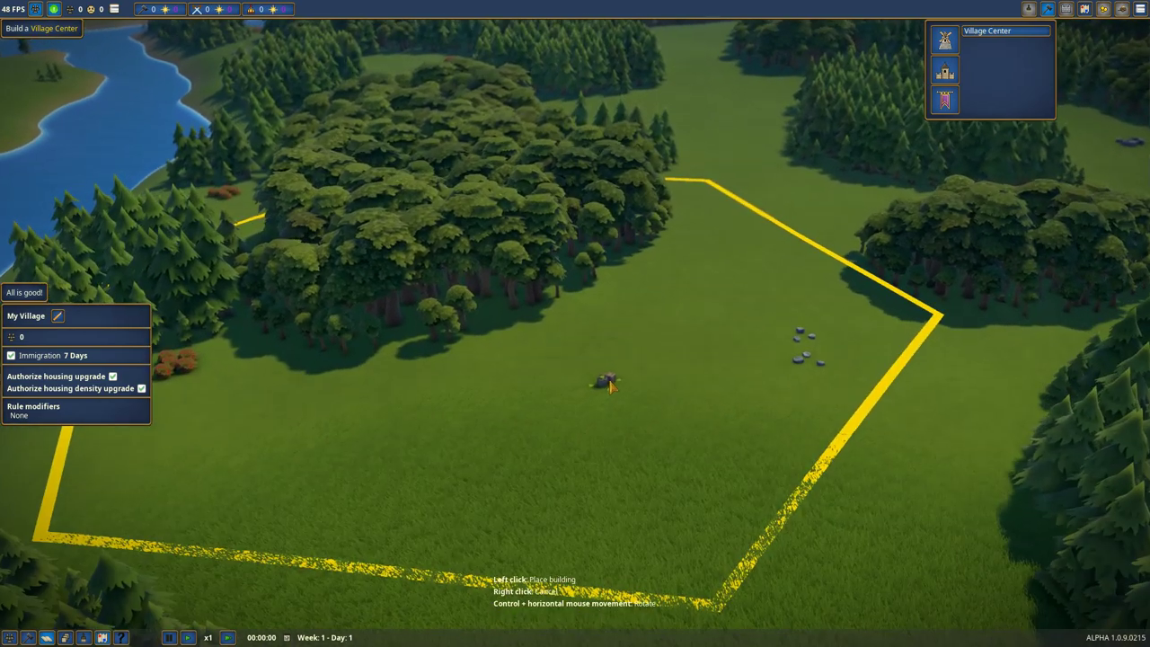
pyautogui.scroll(-2, 519, 408)
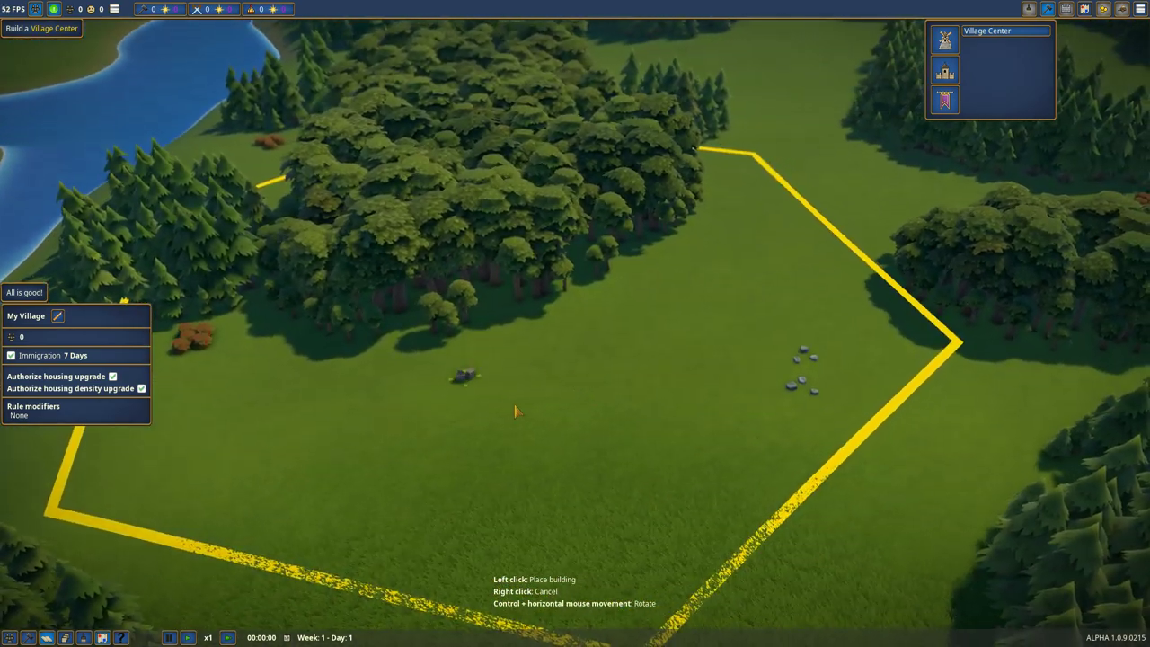
pyautogui.scroll(5, 543, 357)
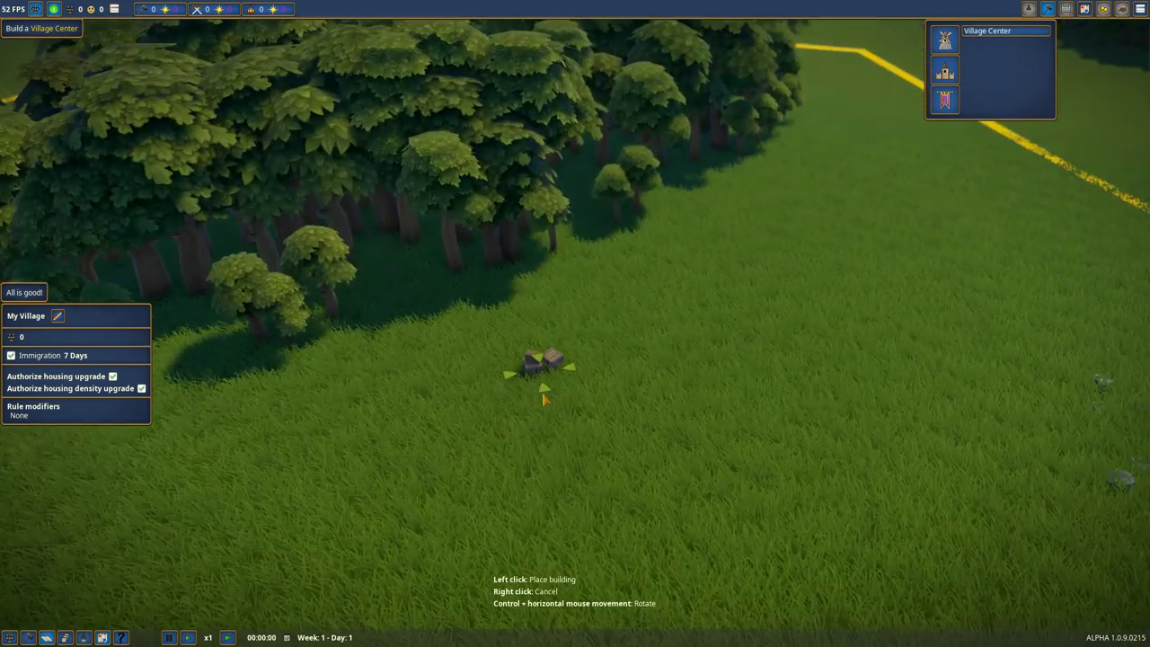
pyautogui.scroll(-5, 545, 386)
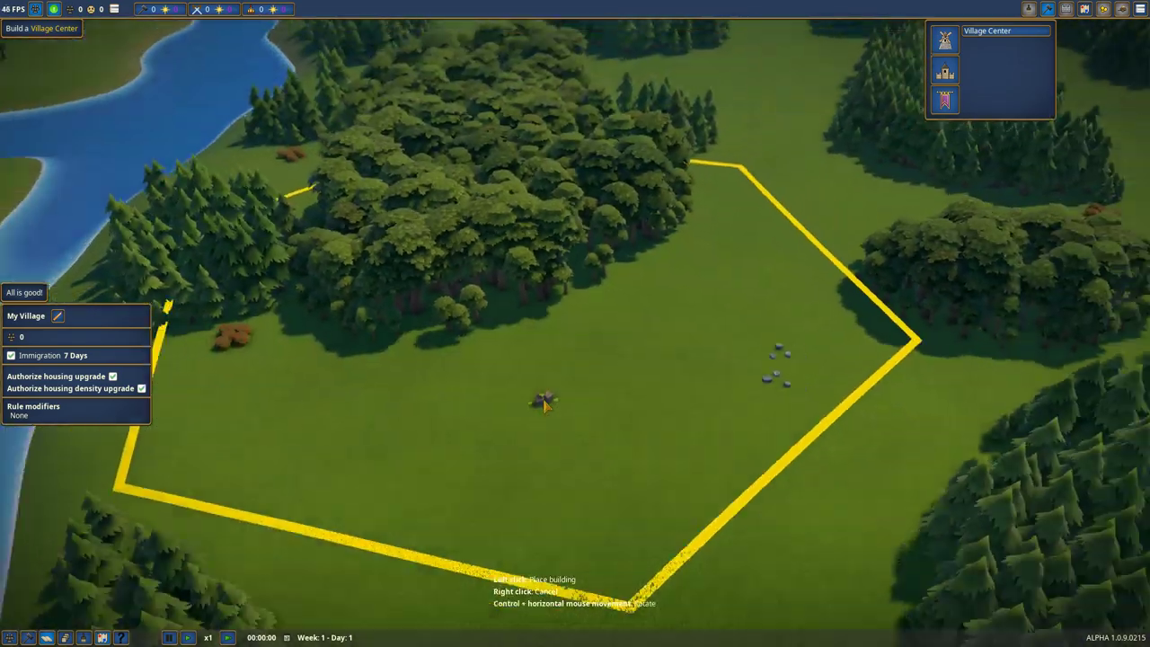
pyautogui.scroll(-3, 543, 401)
pyautogui.scroll(6, 544, 401)
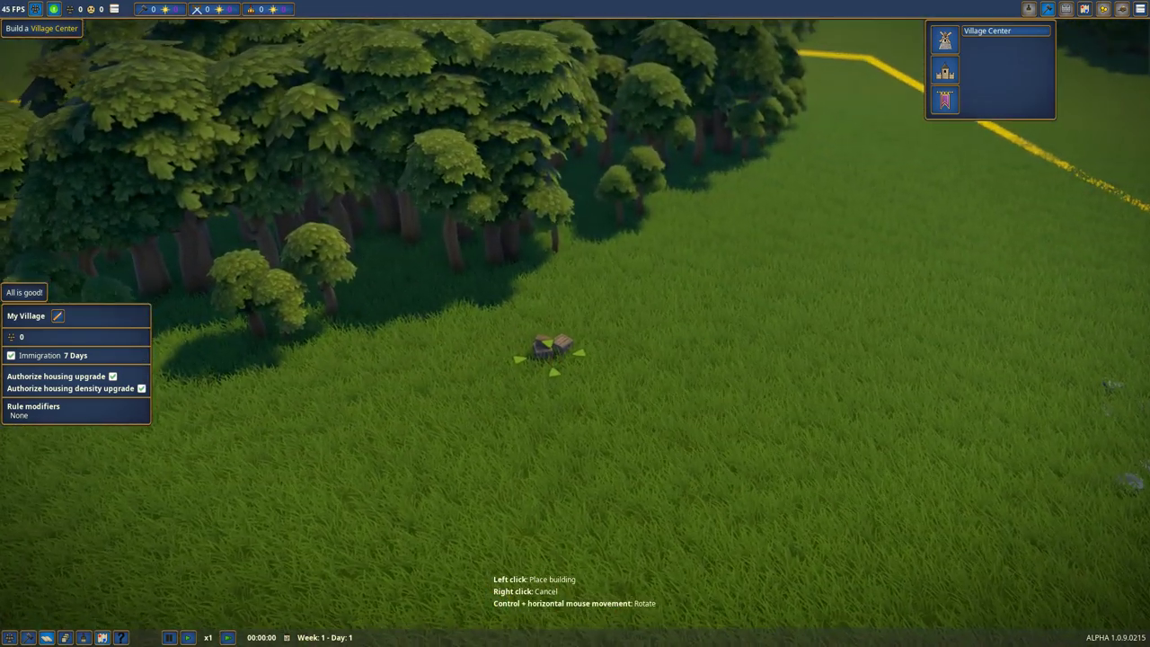
# Step: Move the view to the forest edge and try setting the Village Center by the trees
pyautogui.middleClick(549, 358)
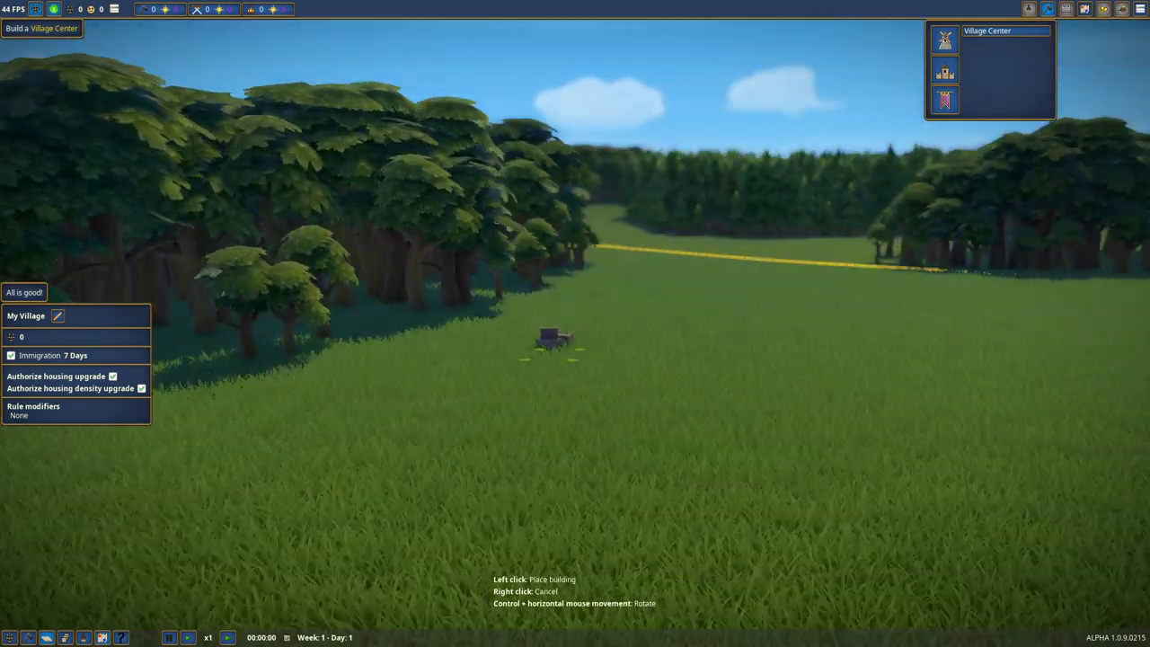
pyautogui.moveTo(550, 341)
pyautogui.mouseDown()
pyautogui.moveTo(602, 384)
pyautogui.moveTo(597, 334)
pyautogui.mouseUp()
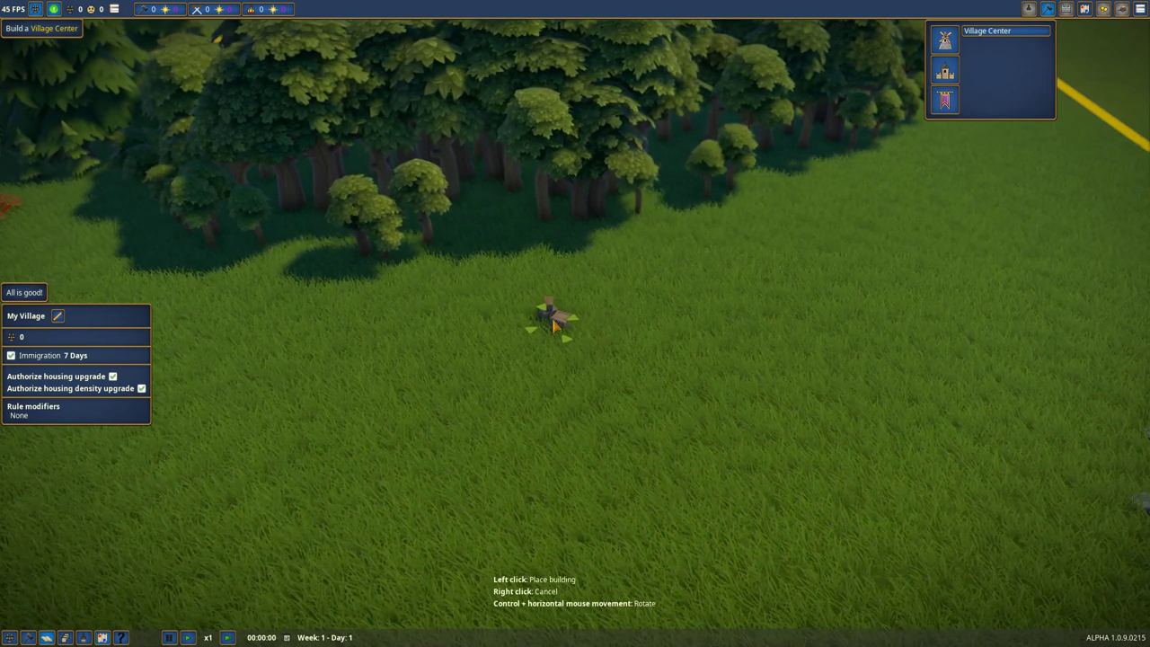
pyautogui.press('w')
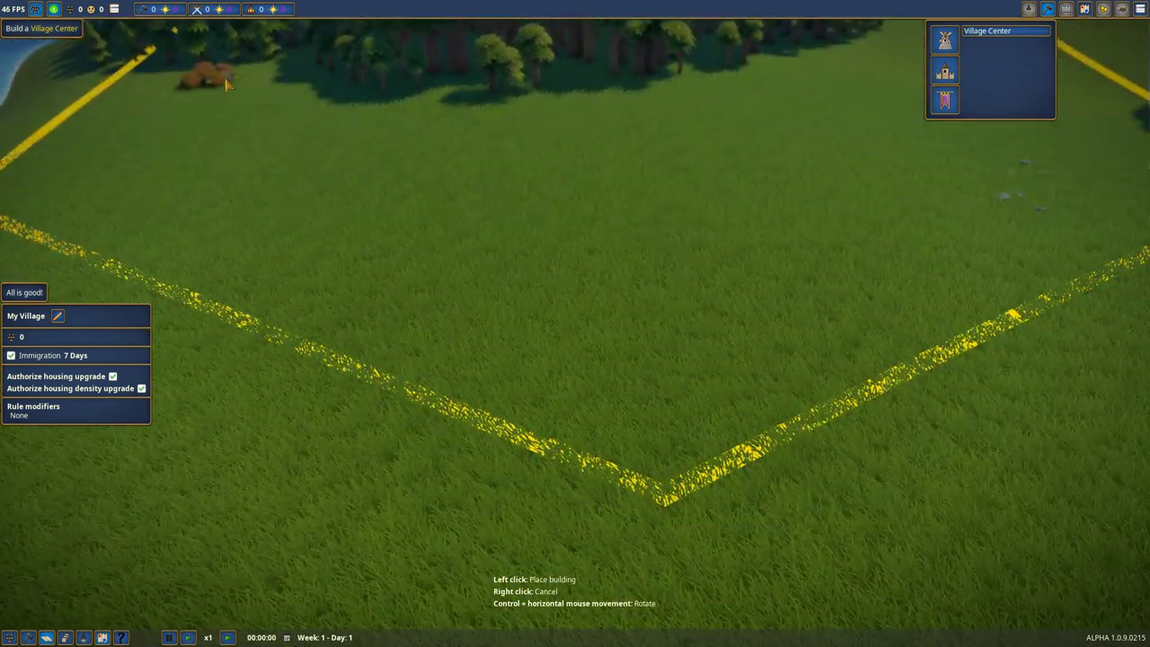
pyautogui.press('e')
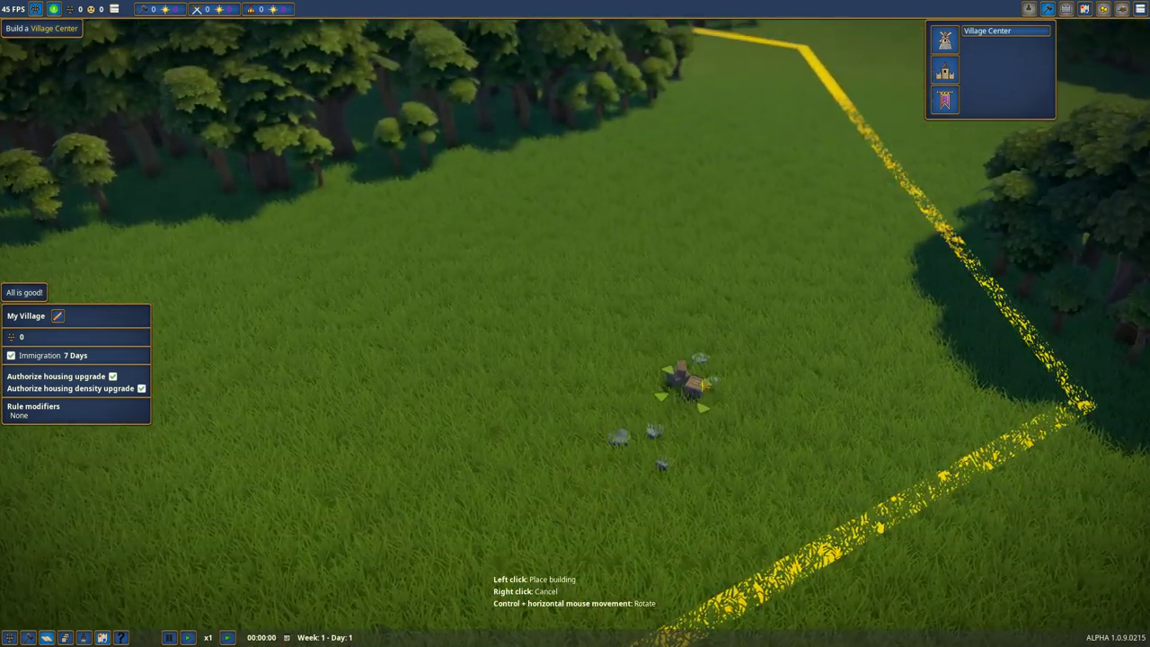
pyautogui.press('w')
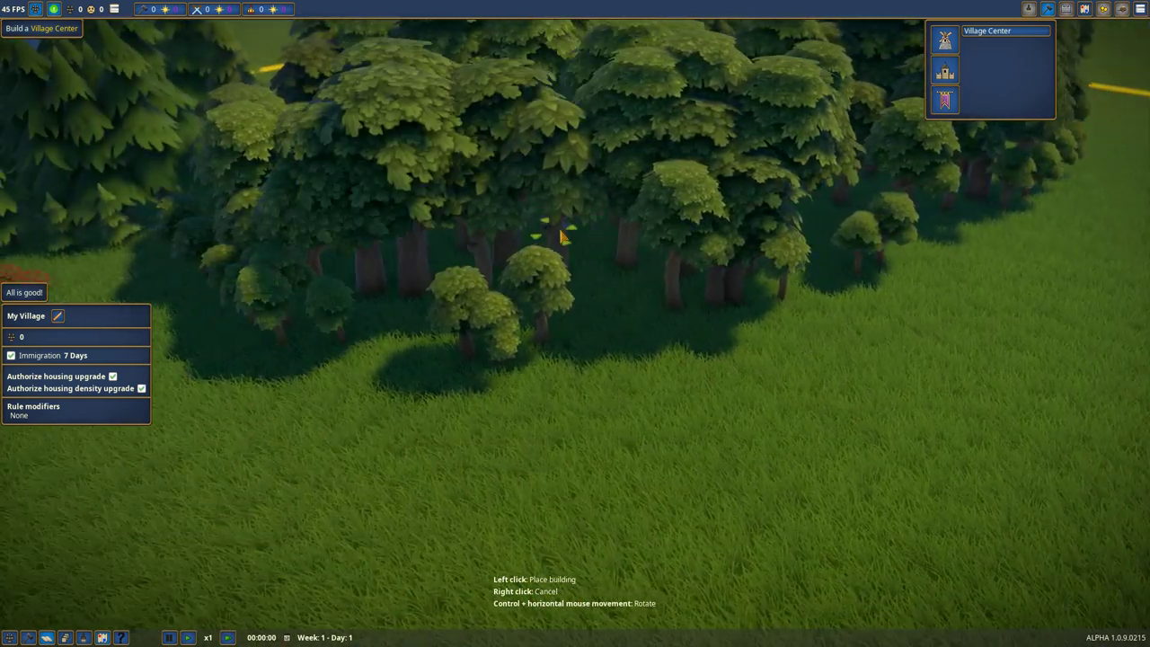
pyautogui.click(516, 346)
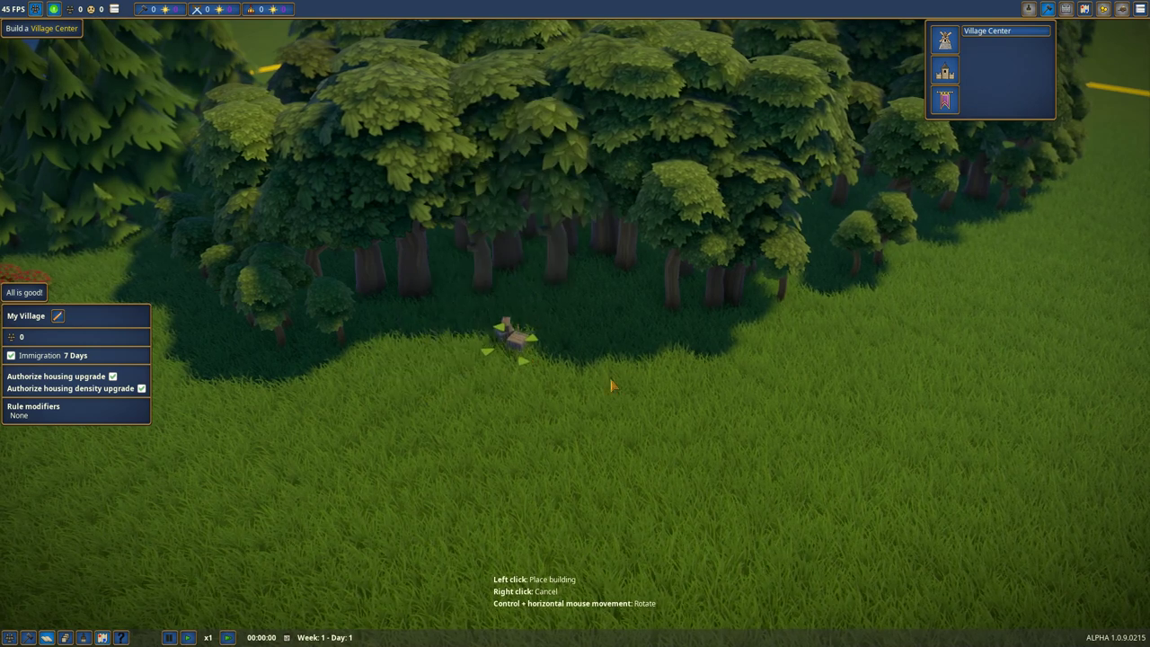
pyautogui.scroll(-2, 618, 388)
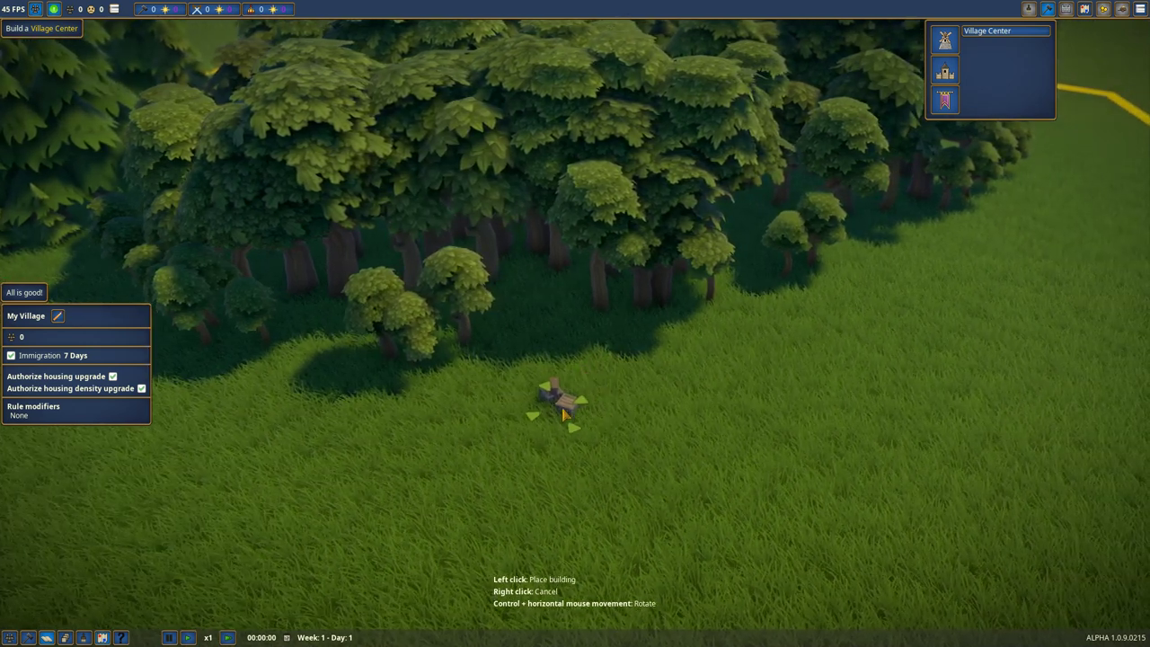
pyautogui.scroll(-2, 563, 411)
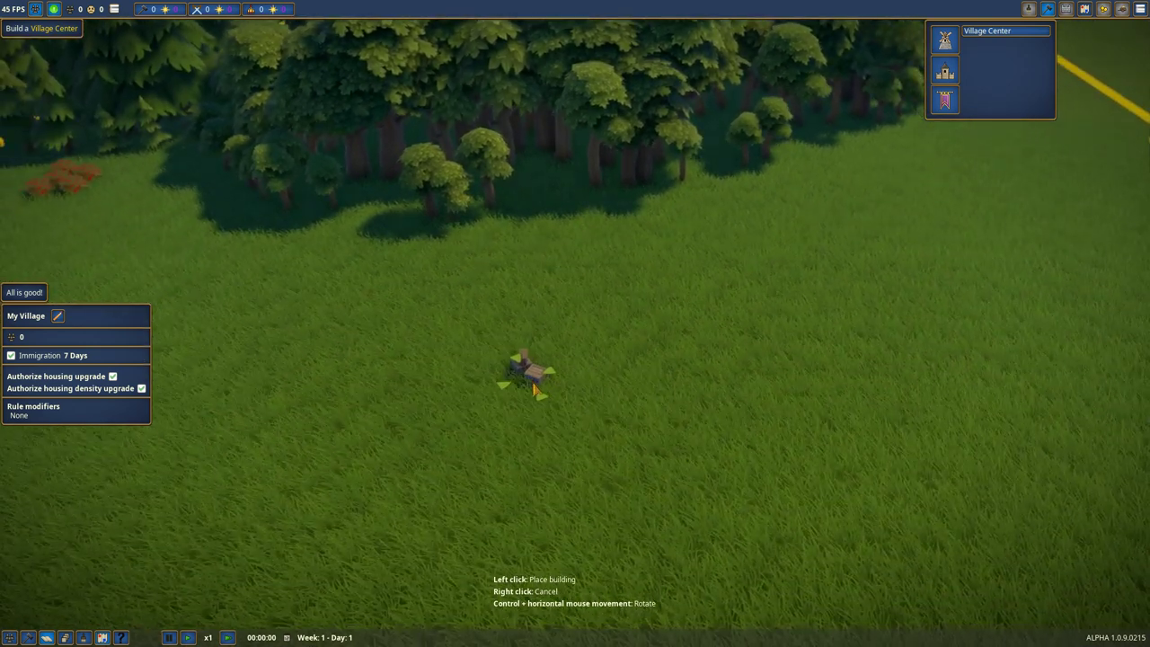
# Step: Place the Village Center in the meadow and pause the game
pyautogui.click(526, 380)
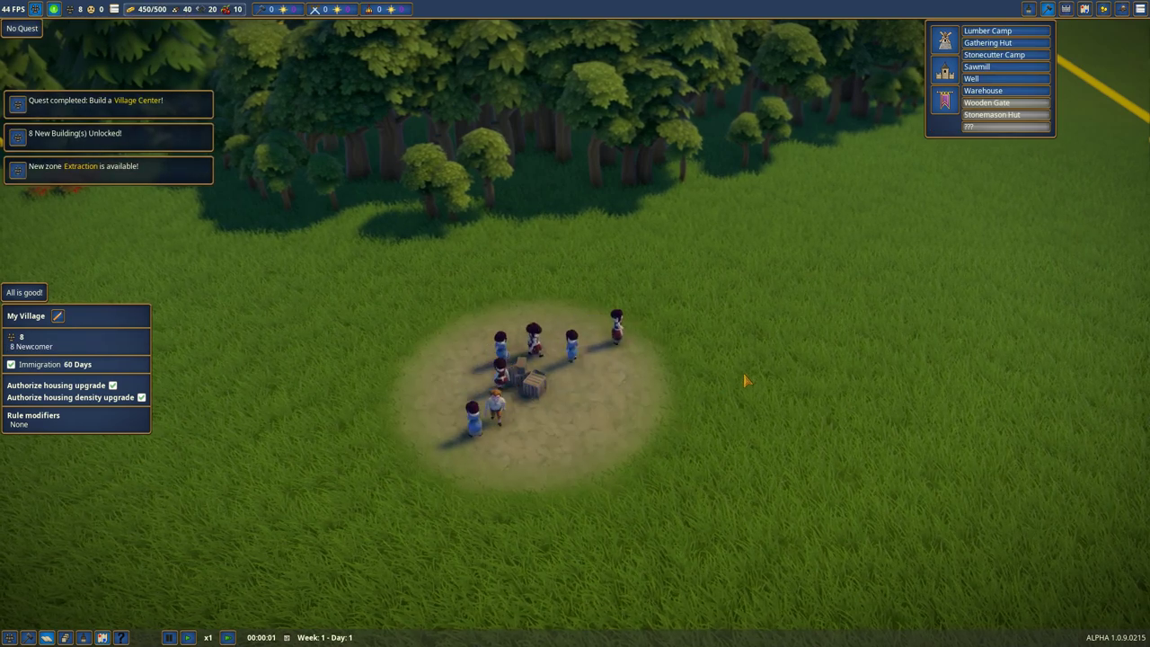
pyautogui.press('space')
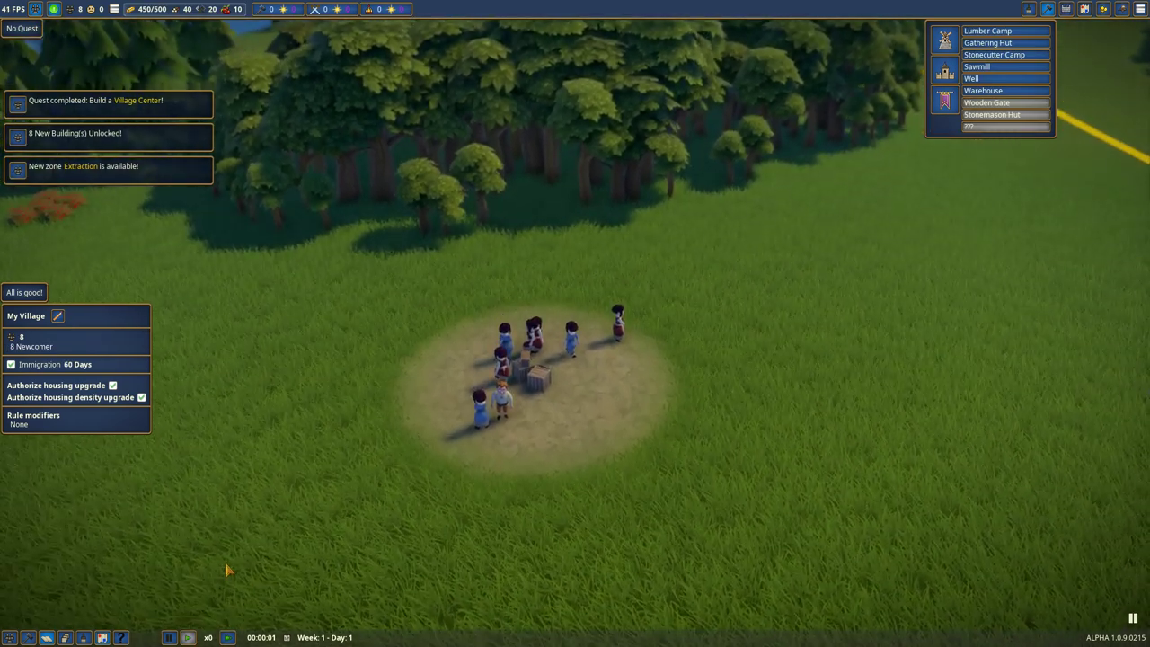
# Step: Review the Villager List and Workplace List for the eight newcomers
pyautogui.click(9, 636)
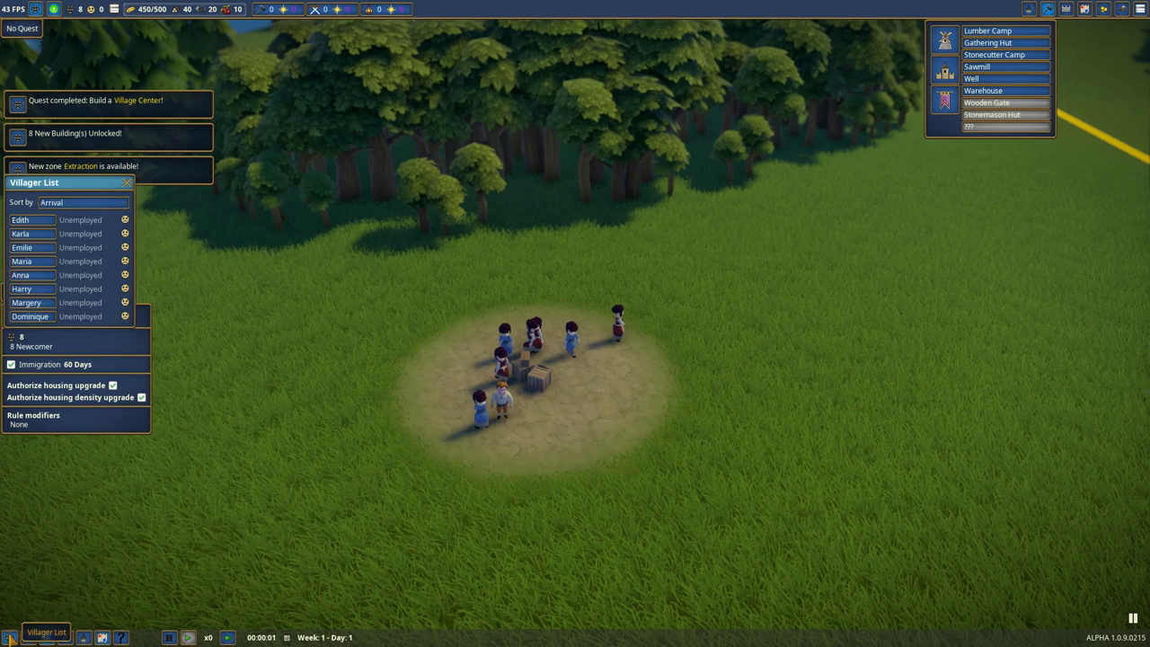
pyautogui.click(9, 637)
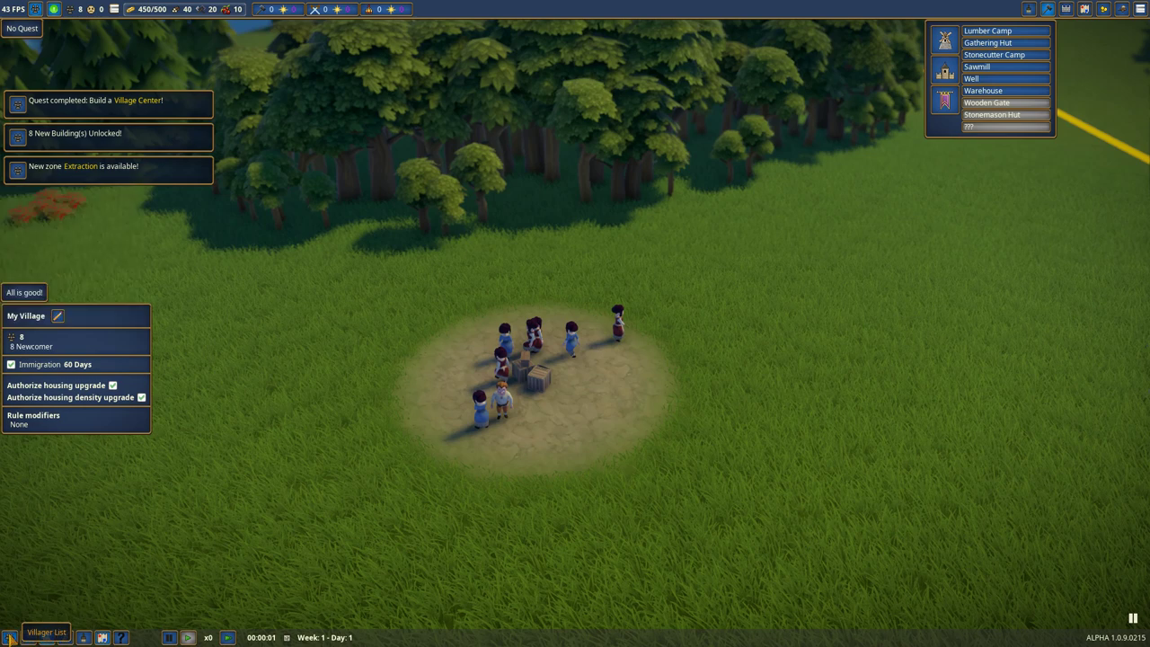
pyautogui.click(9, 637)
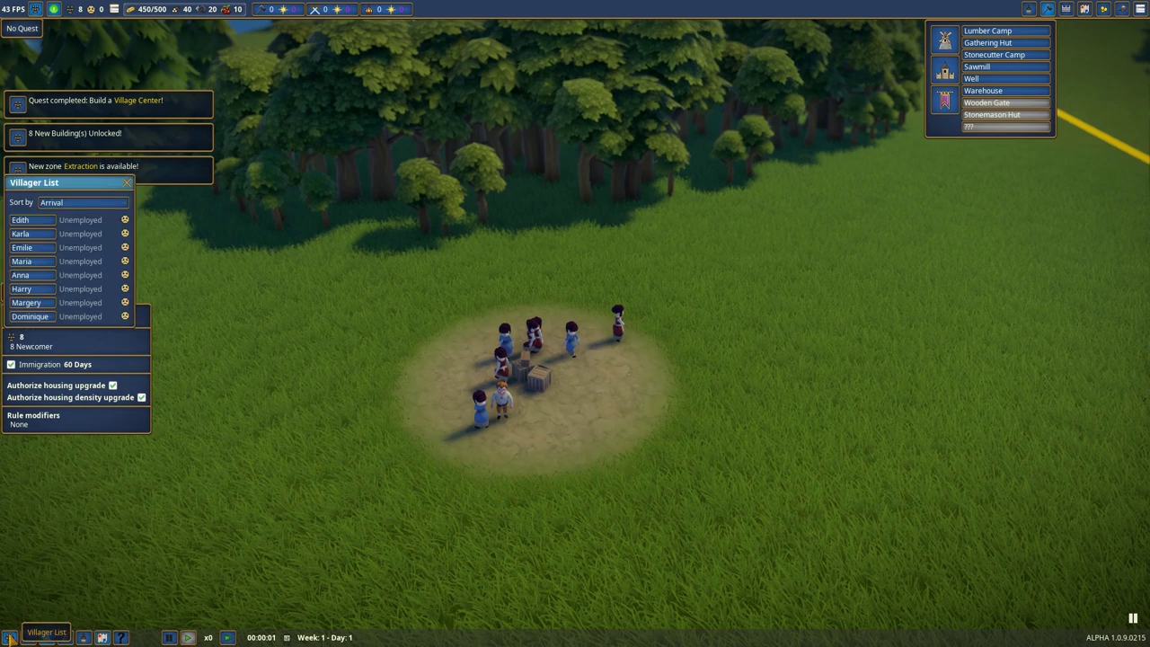
pyautogui.click(9, 637)
pyautogui.click(30, 637)
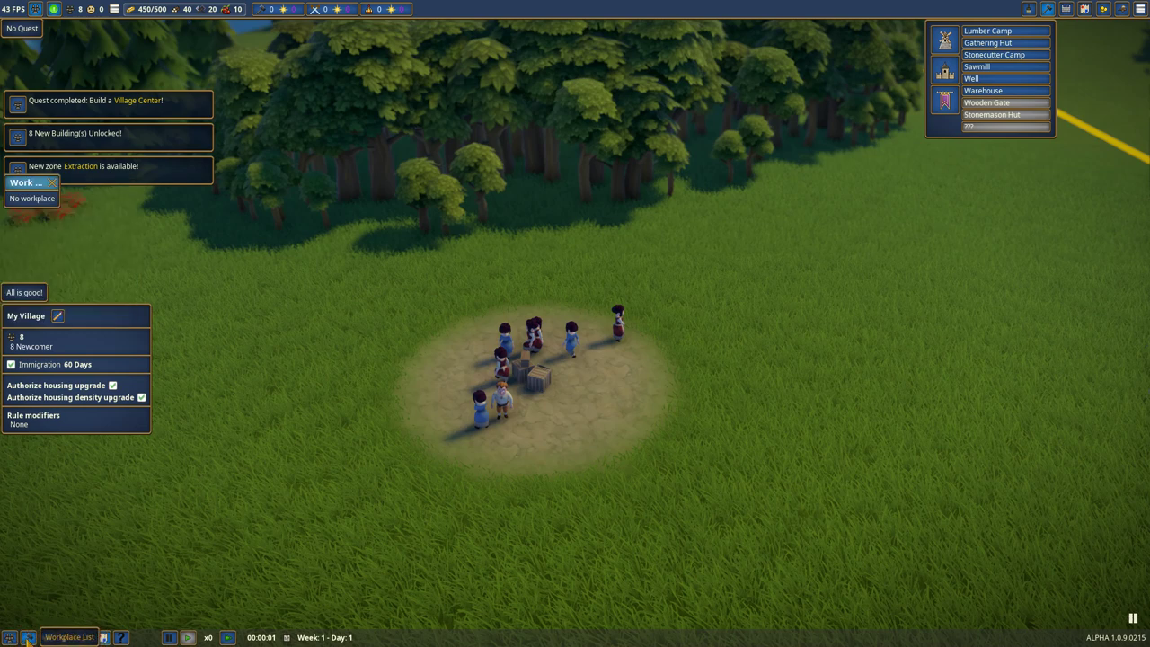
pyautogui.click(29, 637)
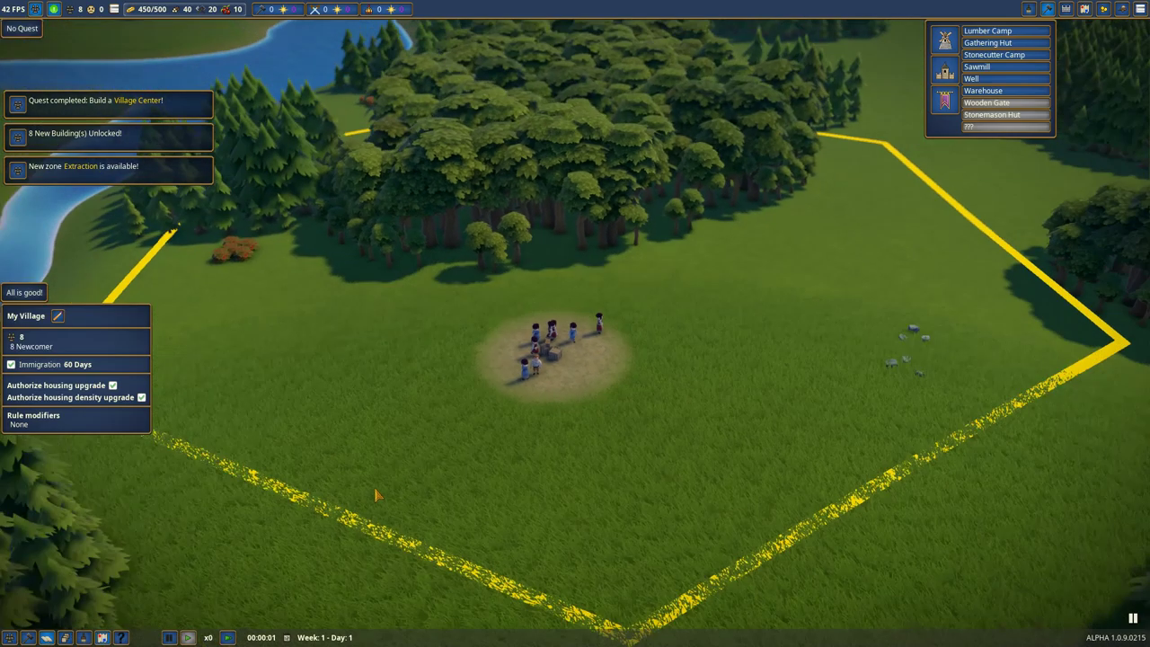
pyautogui.scroll(-5, 239, 549)
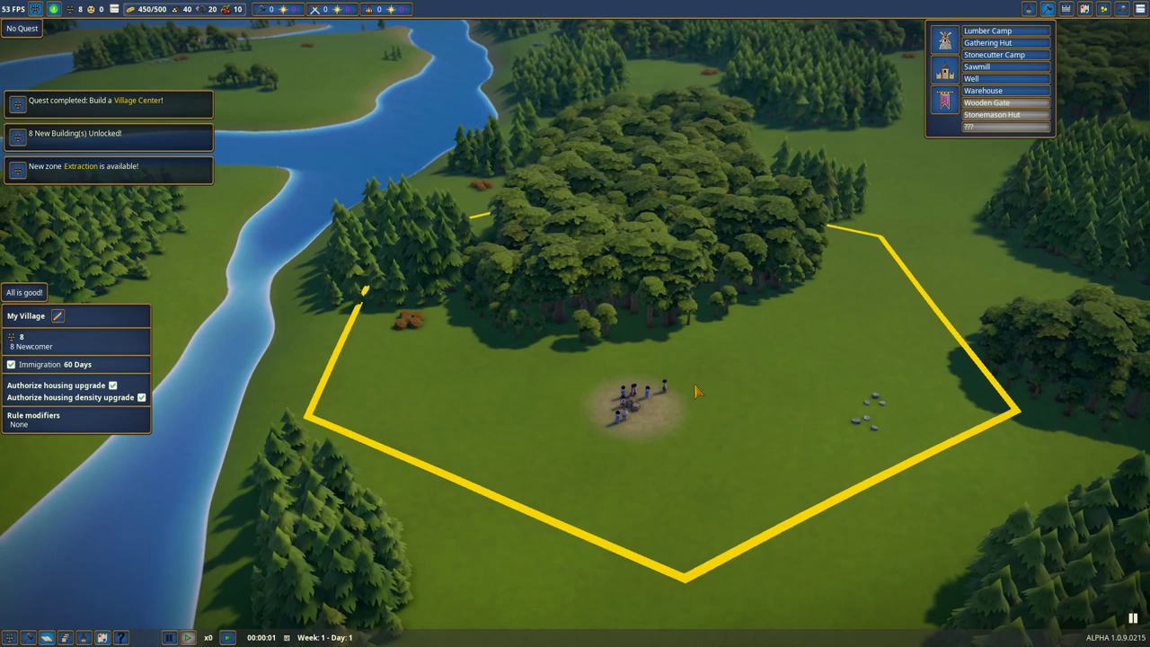
pyautogui.scroll(3, 653, 440)
pyautogui.scroll(4, 653, 440)
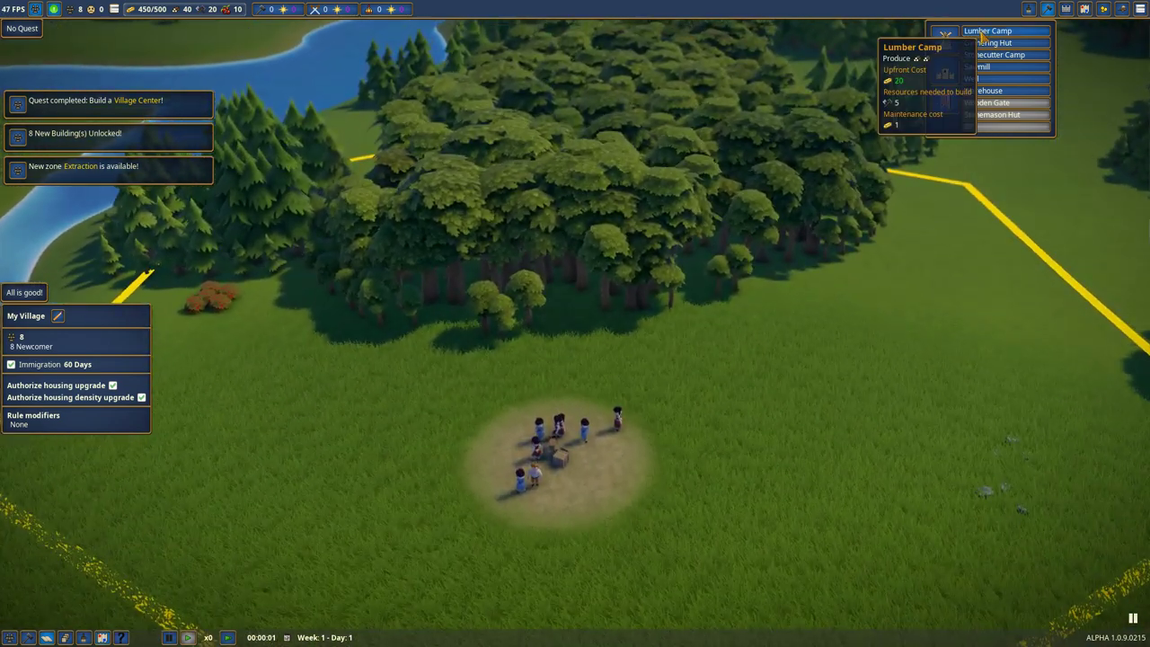
pyautogui.scroll(-2, 982, 36)
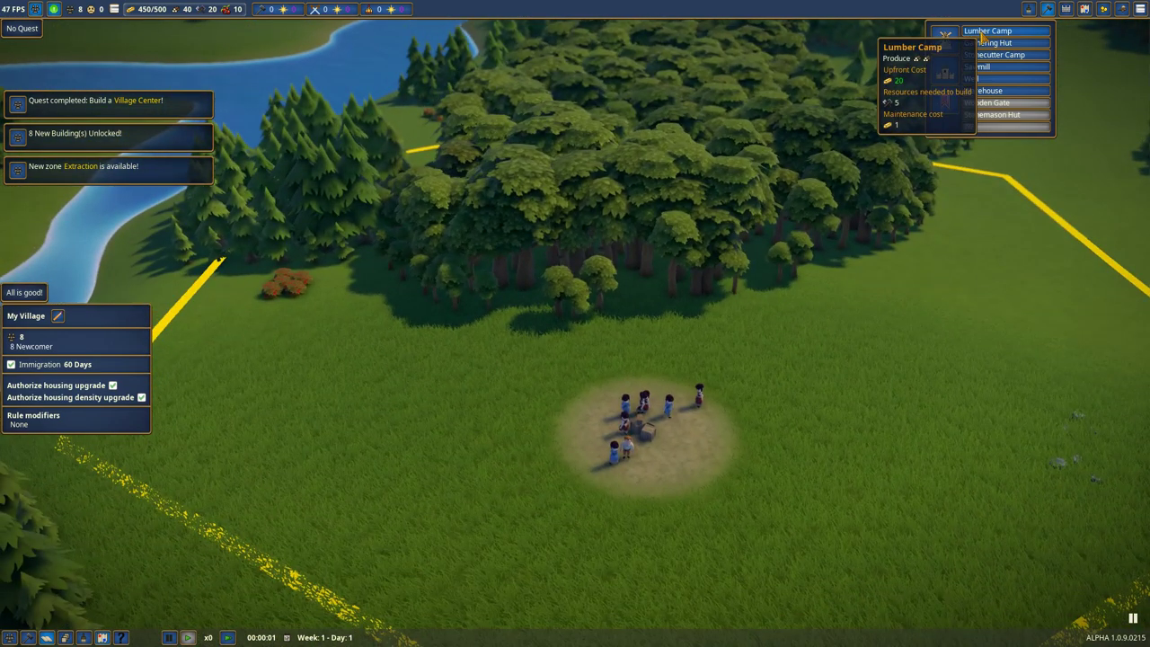
pyautogui.scroll(-2, 983, 35)
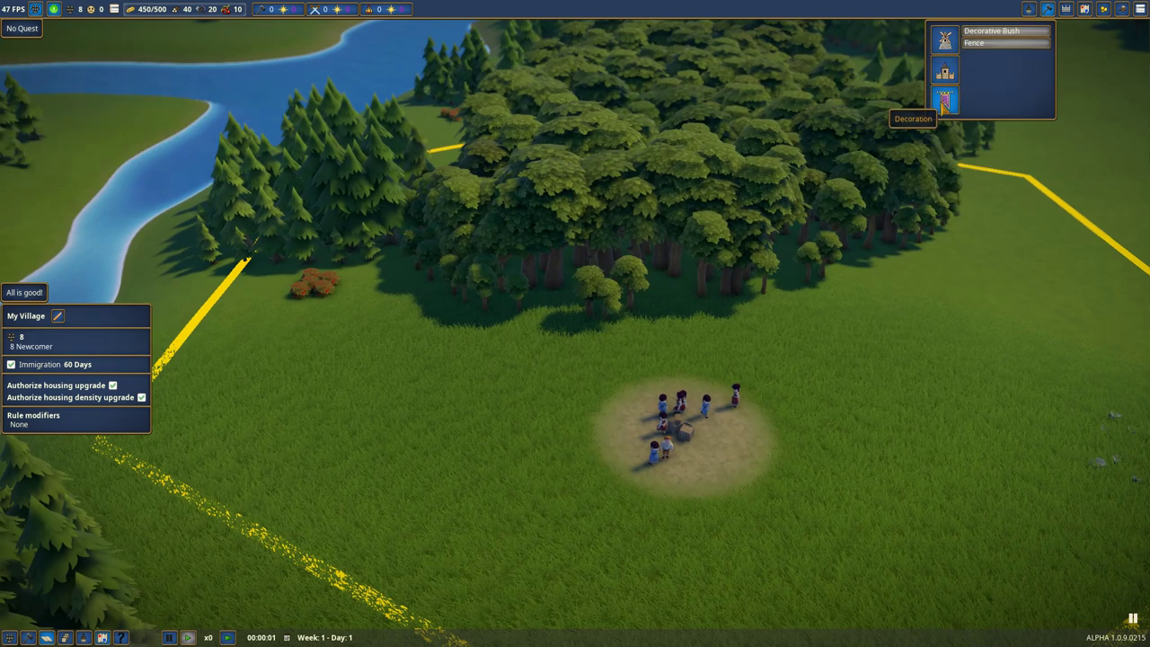
# Step: Let time run briefly, pause again and turn the view toward the forest
pyautogui.press('space')
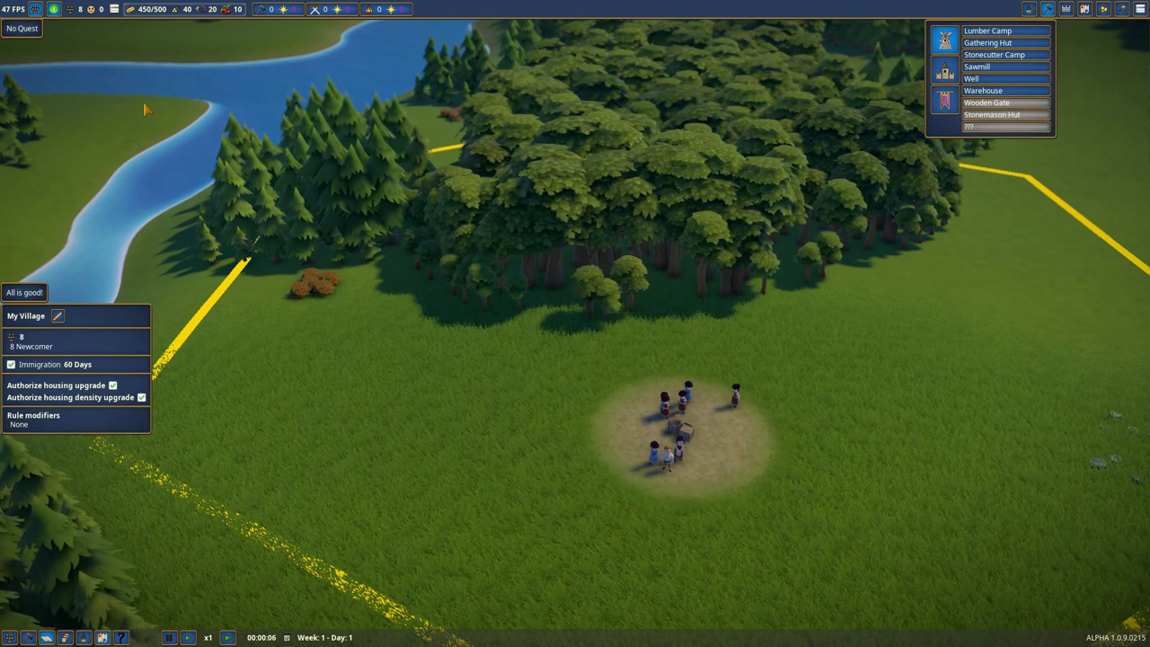
pyautogui.press('space')
pyautogui.moveTo(146, 109); pyautogui.dragTo(81, 109)
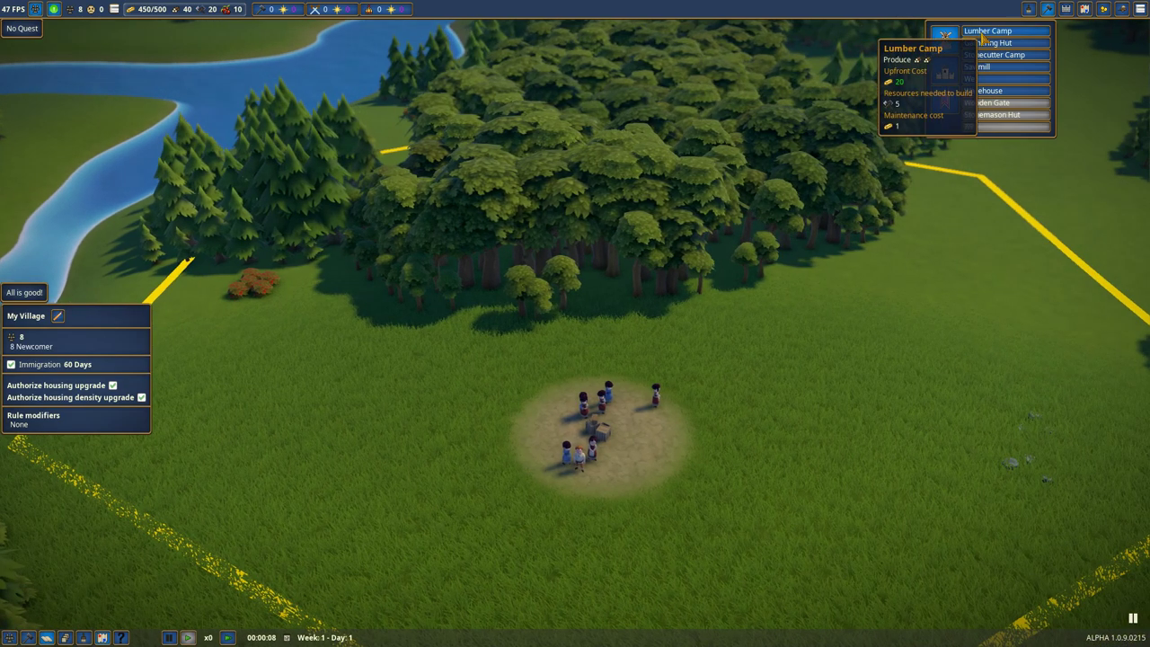
# Step: Place a rotated Lumber Camp site at the forest edge and view its construction details
pyautogui.click(987, 30)
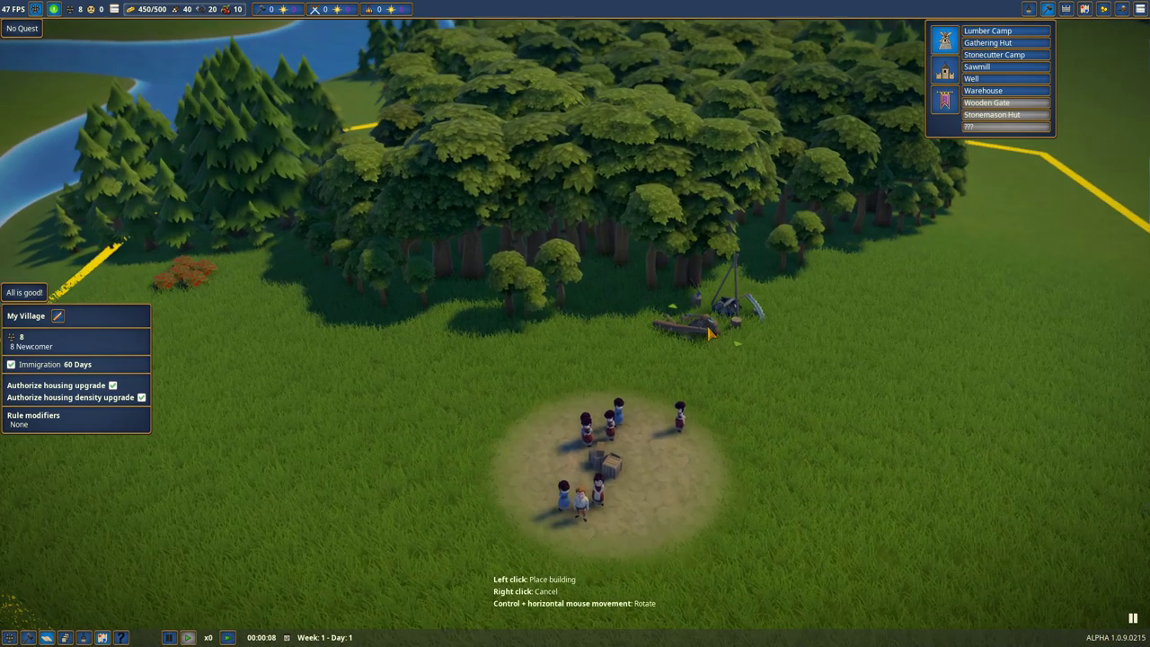
pyautogui.scroll(3, 678, 352)
pyautogui.press('q')
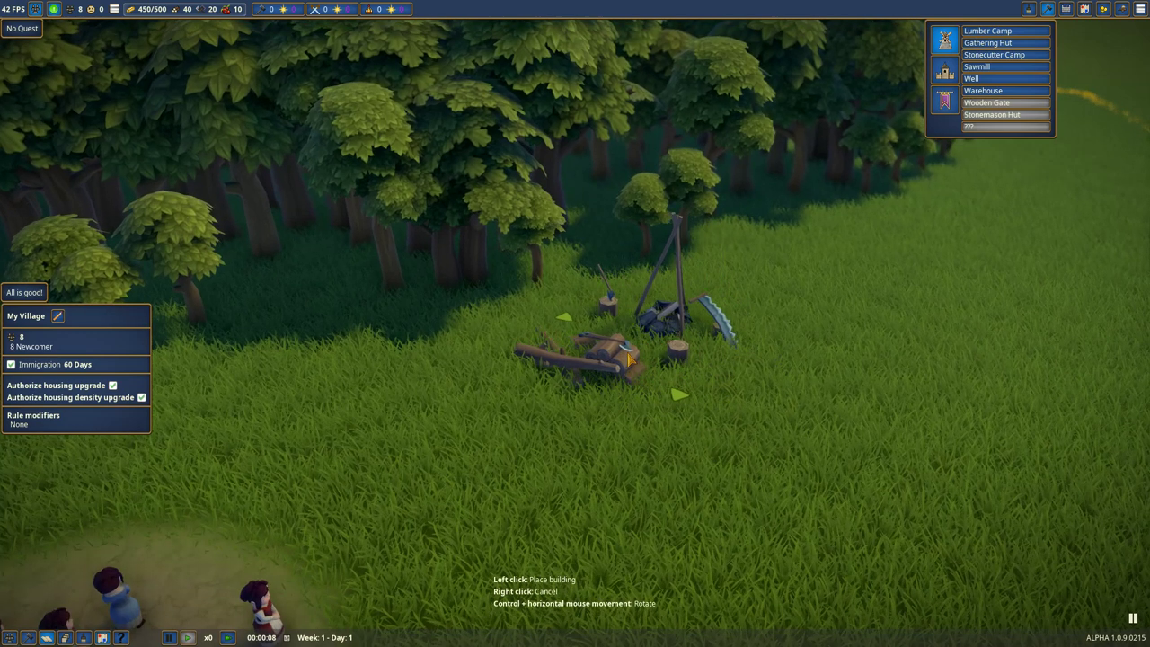
pyautogui.press('q')
pyautogui.press('ctrl')
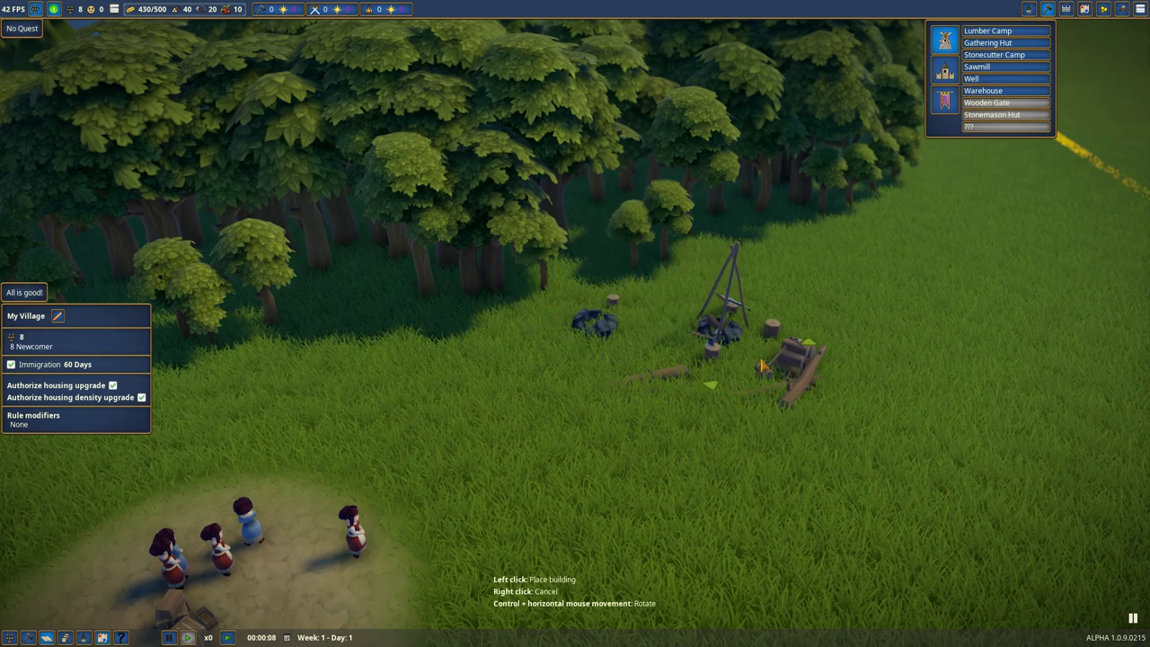
pyautogui.rightClick(760, 368)
pyautogui.scroll(-3, 759, 368)
pyautogui.click(783, 262)
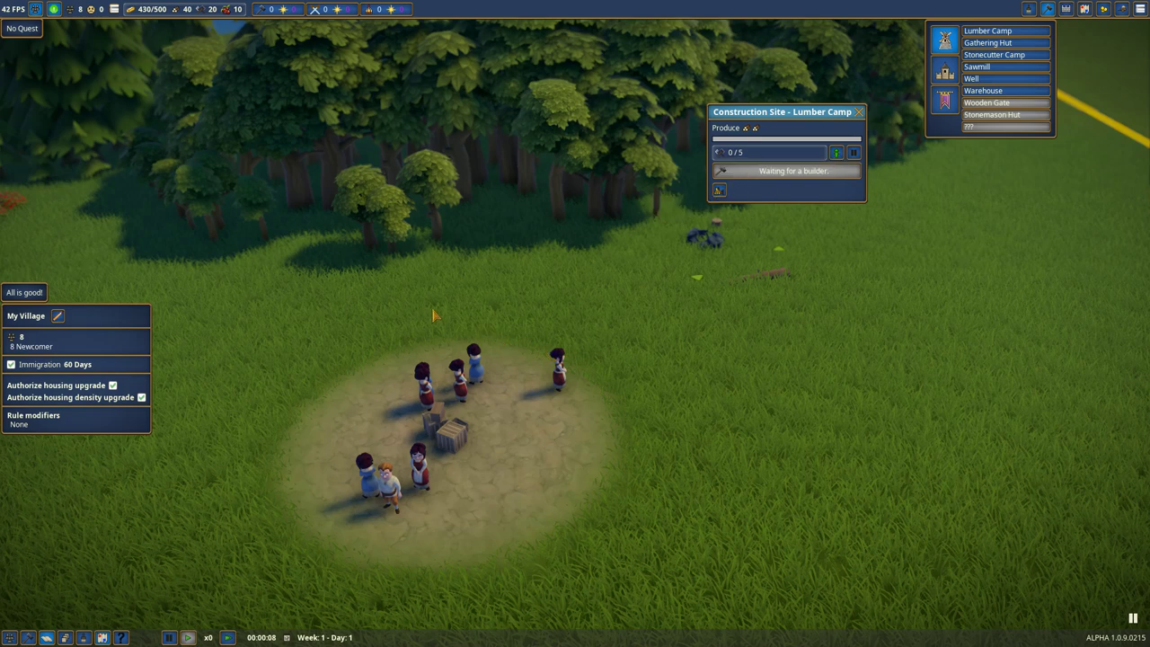
# Step: Assign a villager as Builder from the villager panels and close them
pyautogui.click(555, 375)
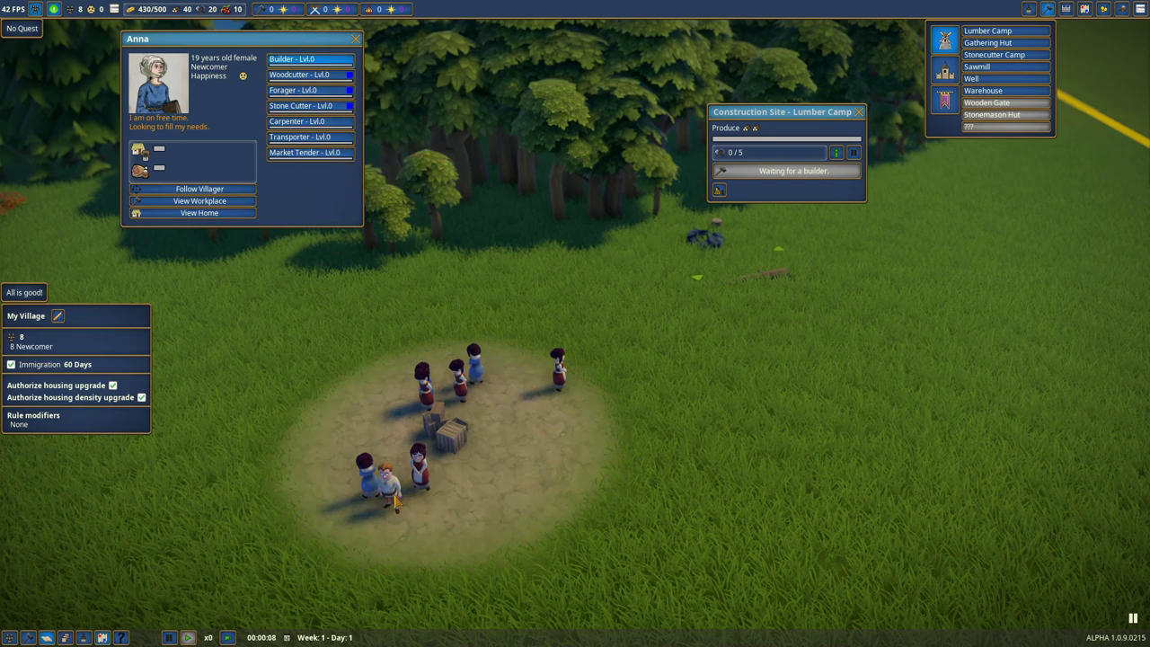
pyautogui.click(481, 380)
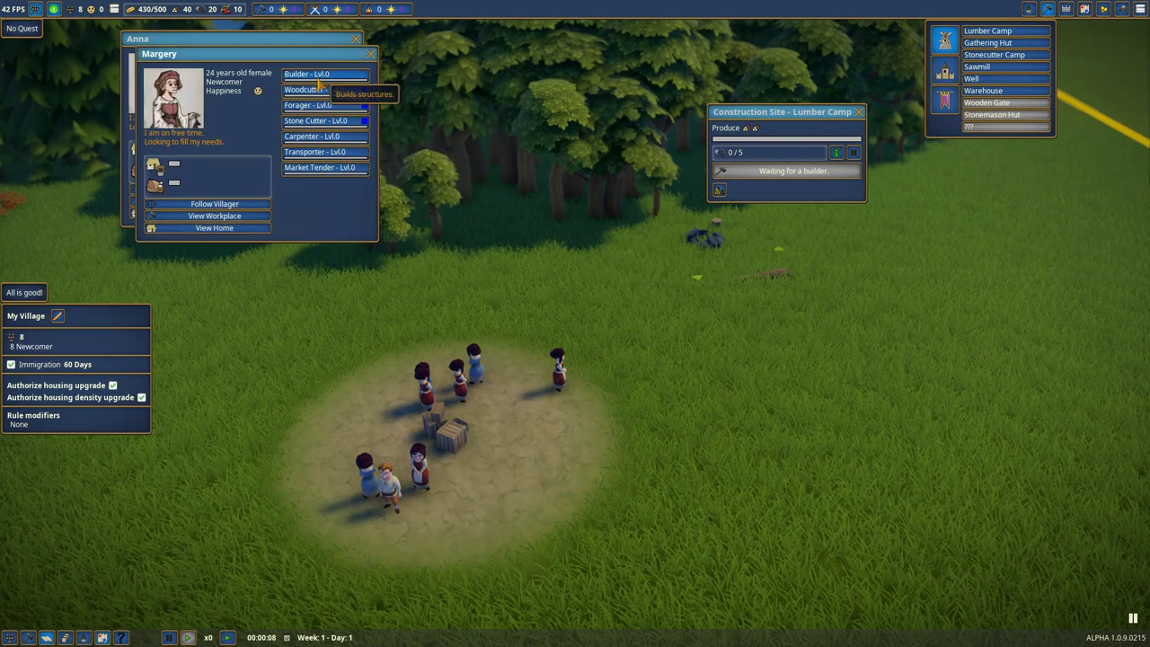
pyautogui.click(370, 53)
pyautogui.click(356, 39)
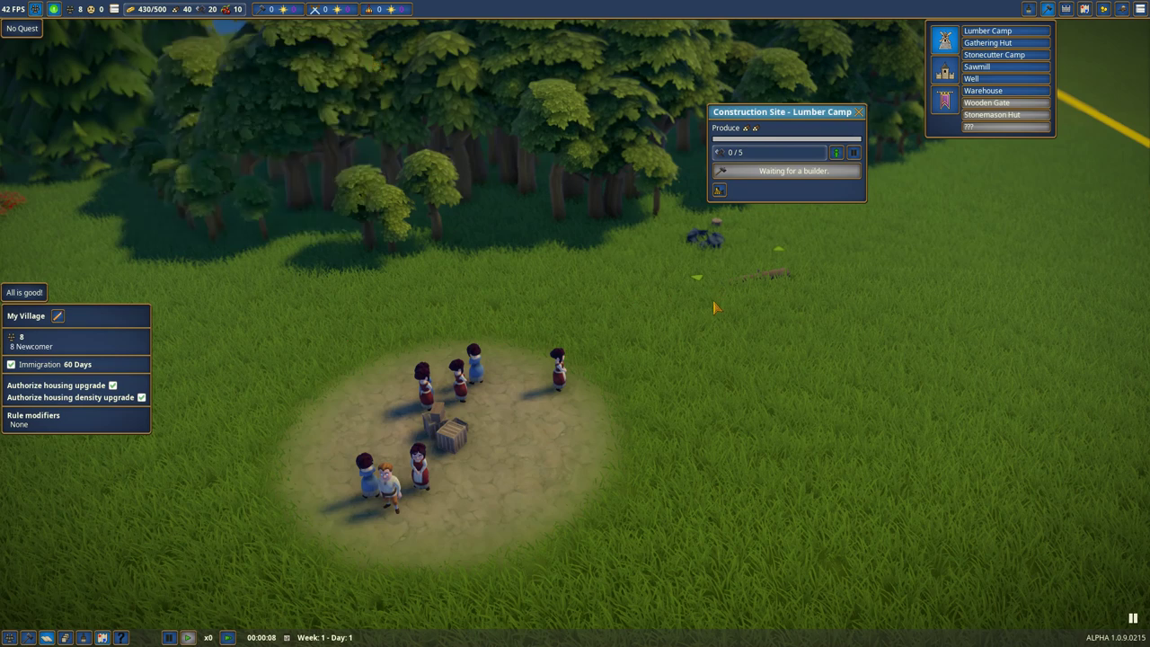
# Step: Resume time and close the Lumber Camp construction site details
pyautogui.press('space')
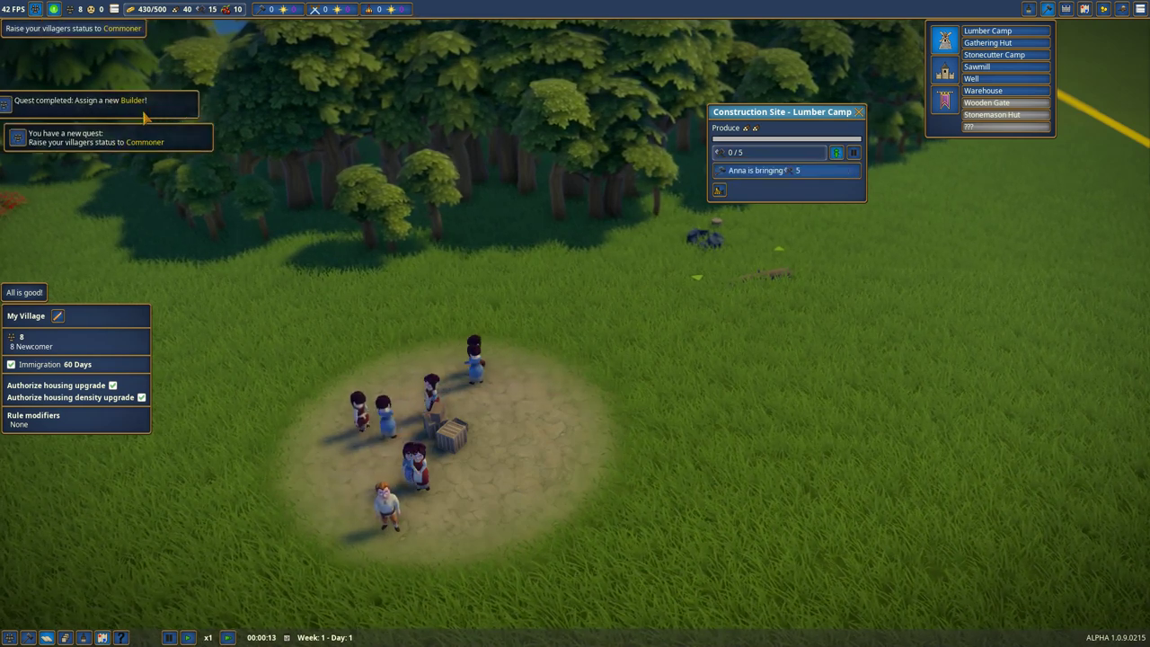
pyautogui.scroll(-2, 574, 359)
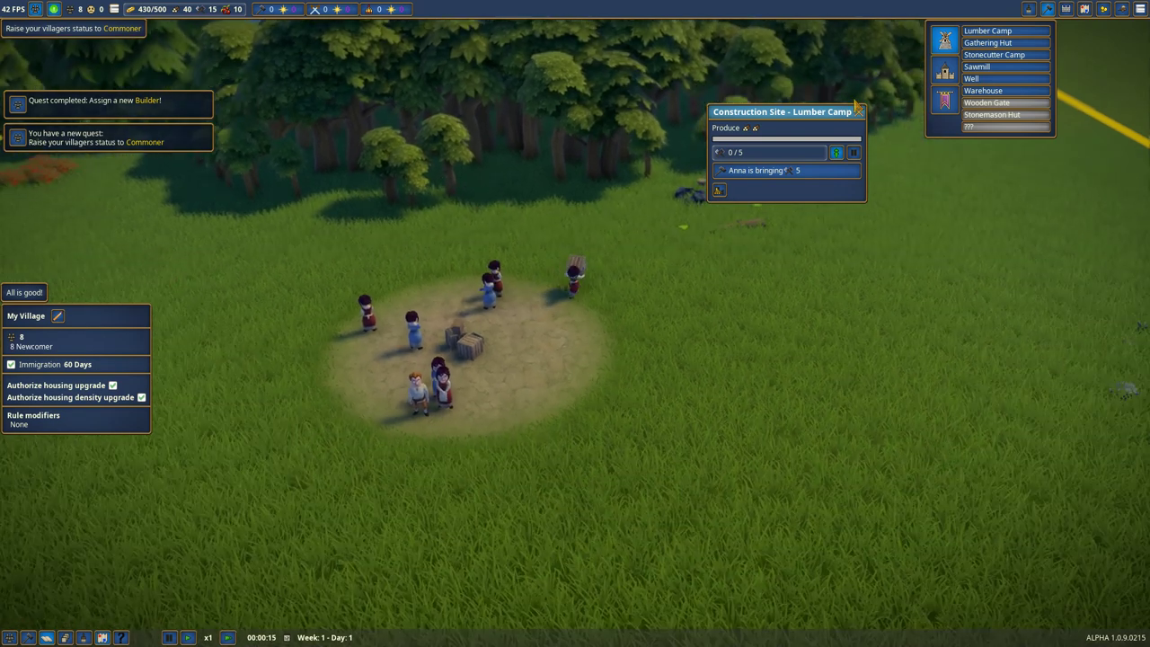
pyautogui.scroll(1, 855, 107)
pyautogui.click(860, 111)
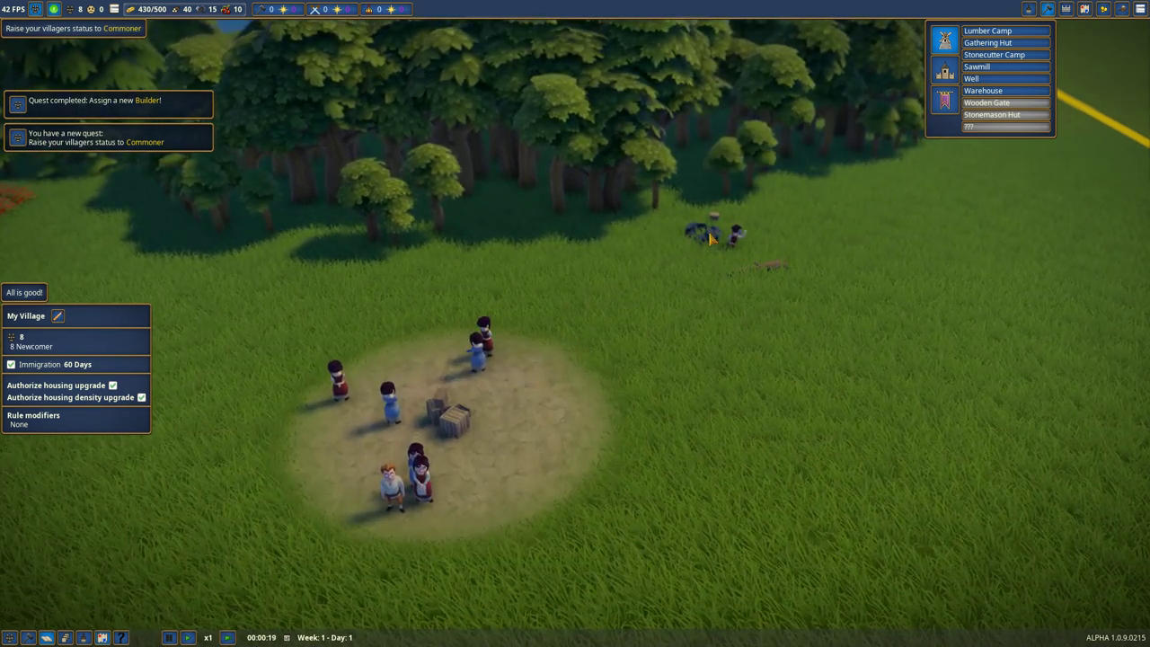
pyautogui.press('space')
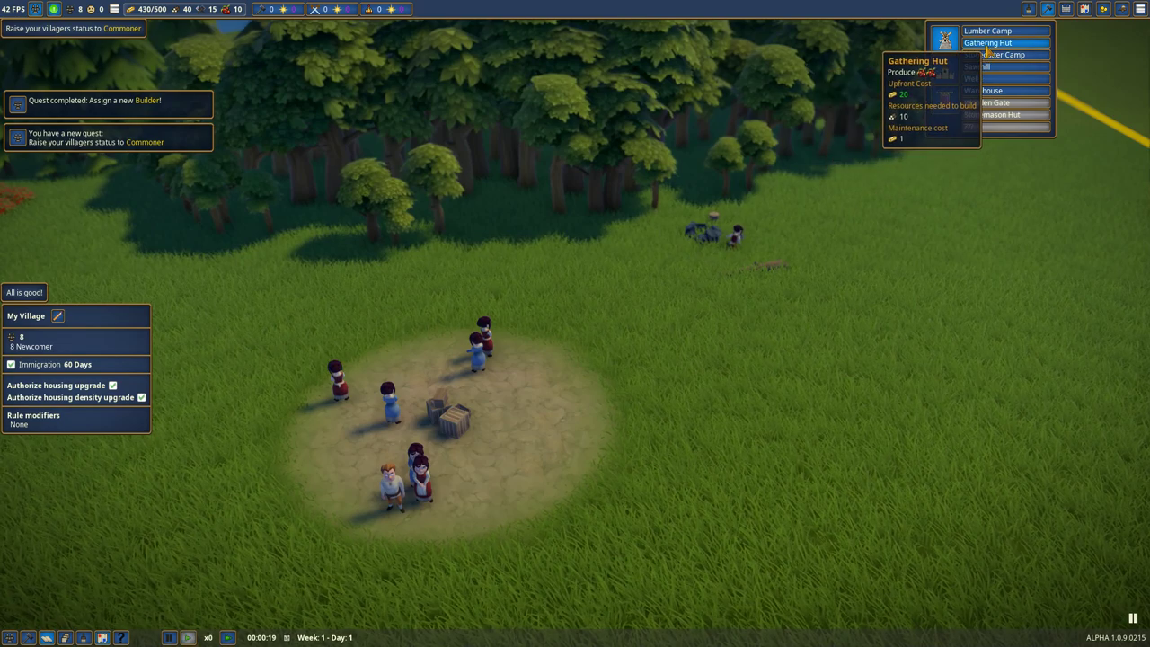
pyautogui.click(987, 43)
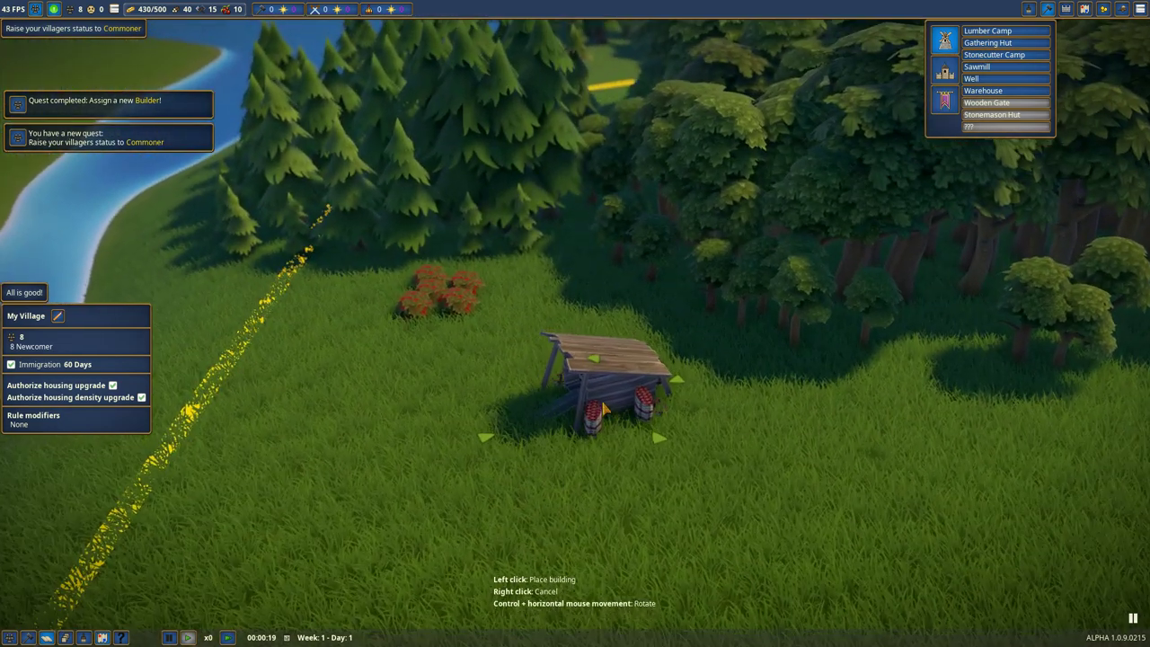
pyautogui.scroll(1, 602, 409)
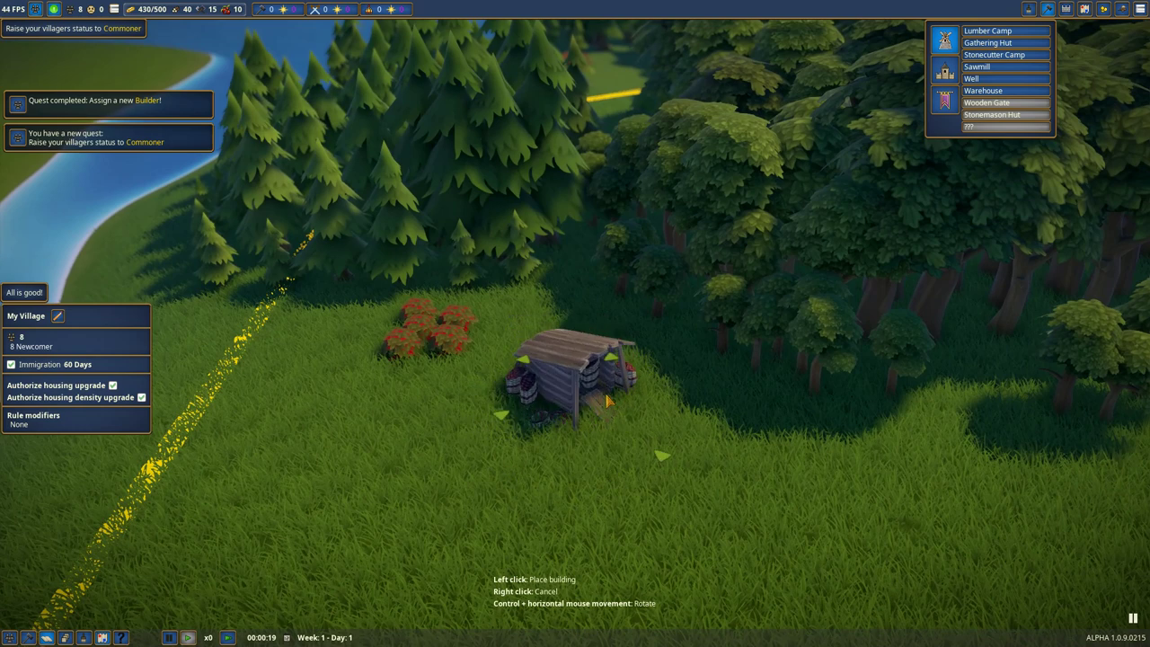
pyautogui.press('ctrl')
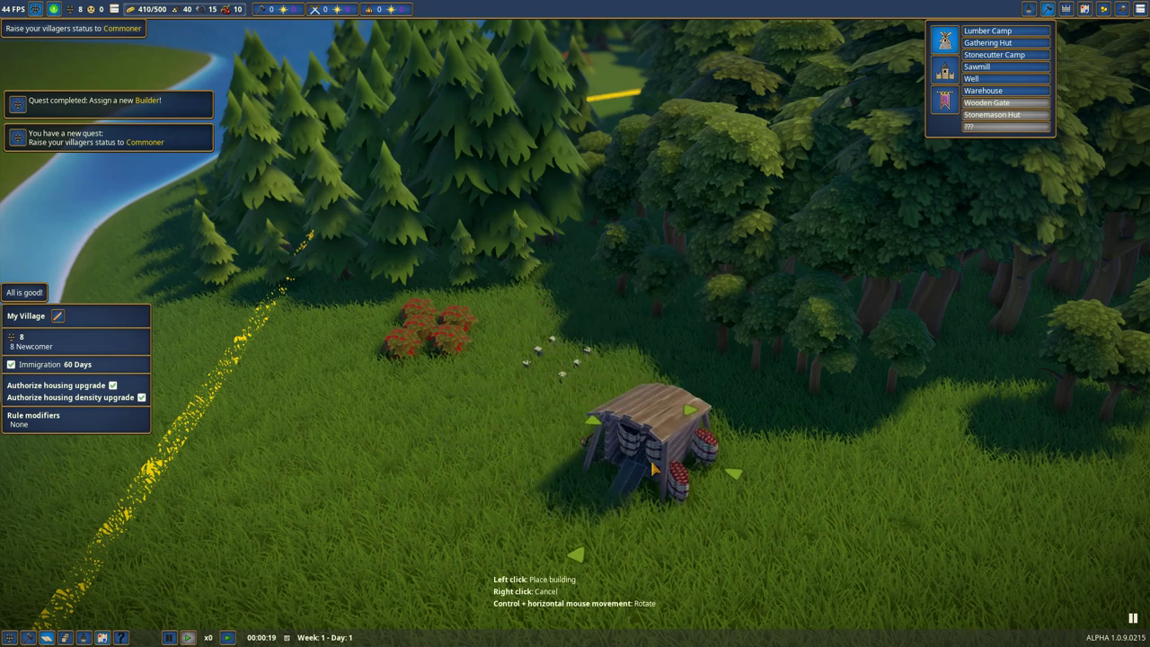
pyautogui.rightClick(570, 387)
pyautogui.press('space')
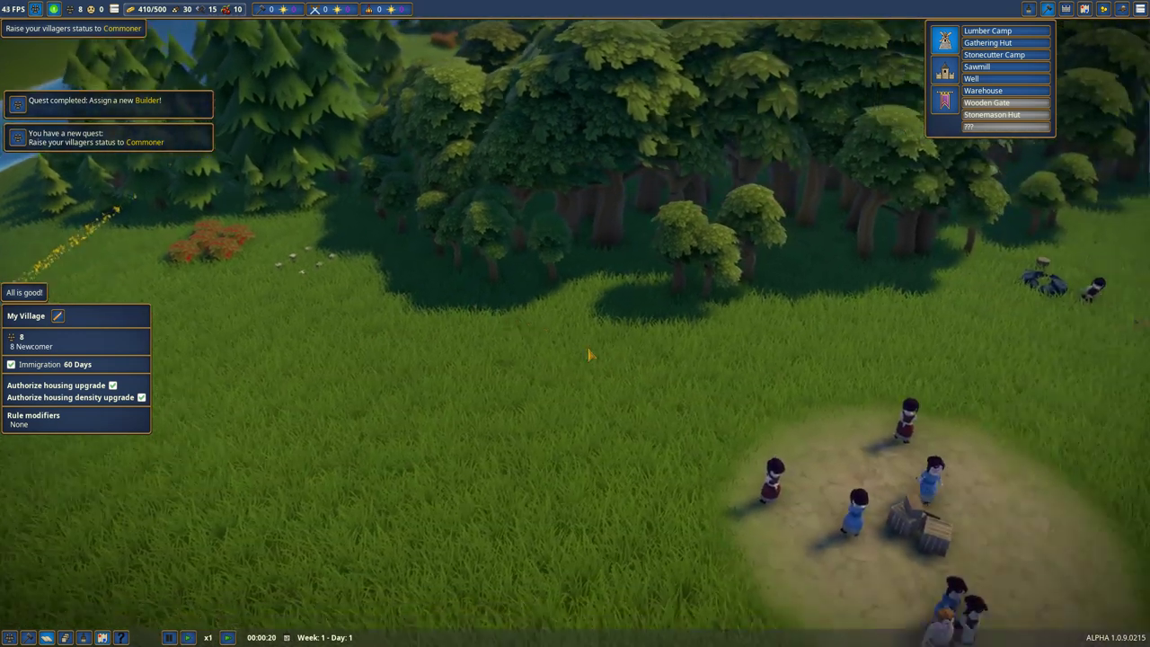
pyautogui.scroll(-3, 556, 338)
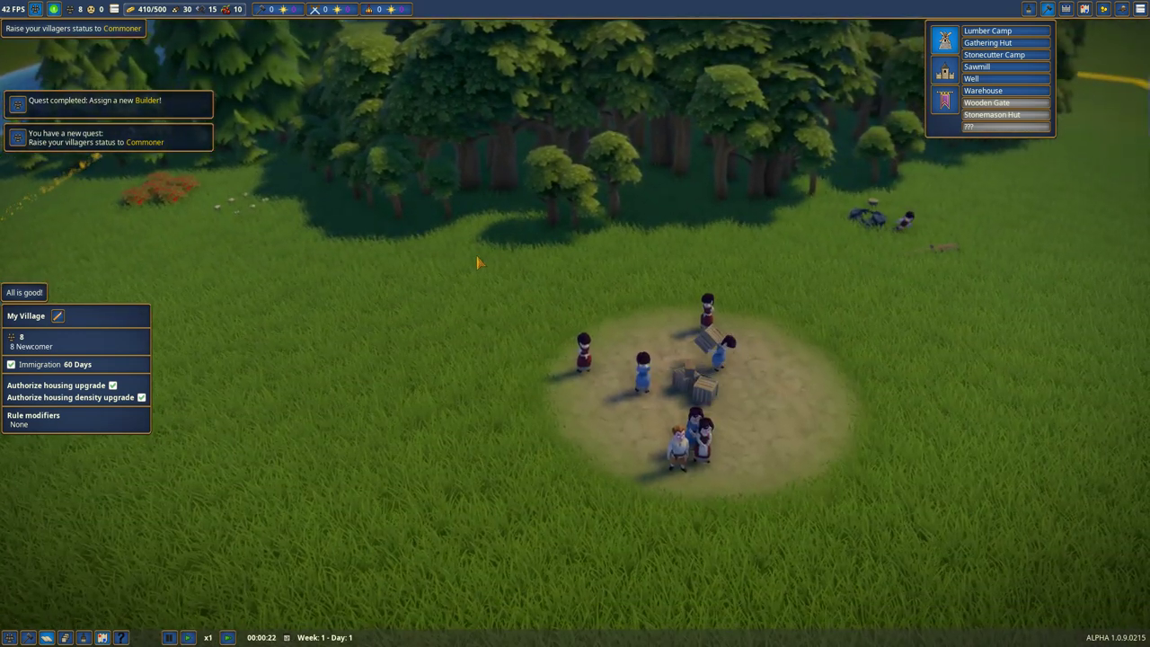
# Step: Pause and paint an Extraction zone over the rock patch east of the village
pyautogui.press('space')
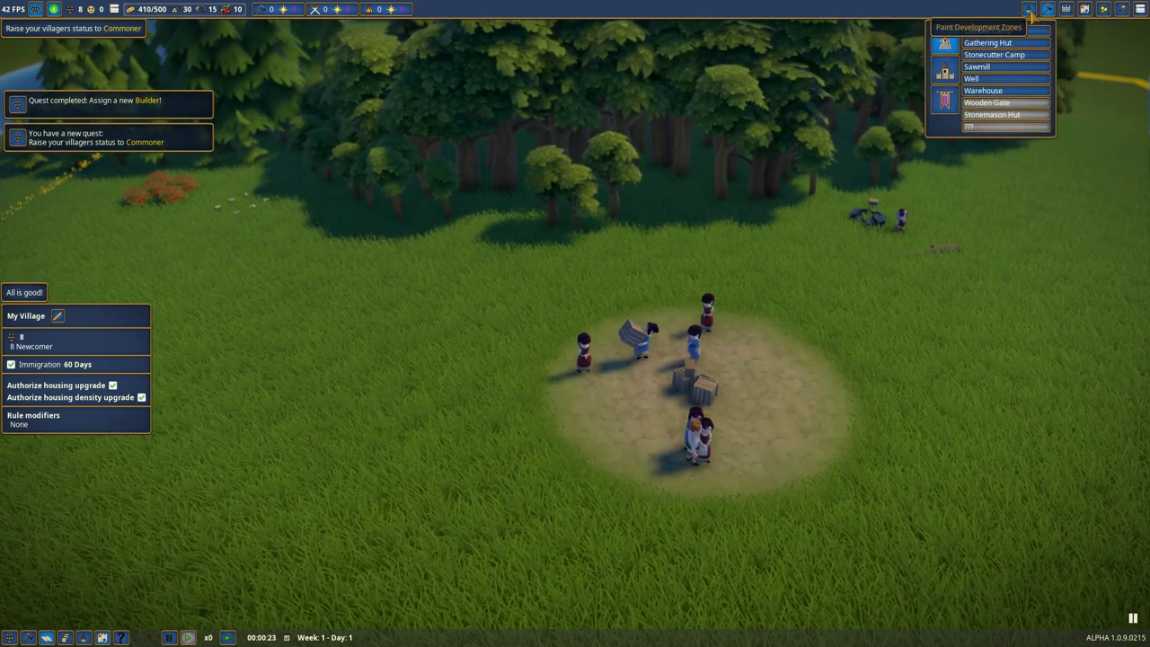
pyautogui.click(1029, 9)
pyautogui.scroll(-5, 707, 204)
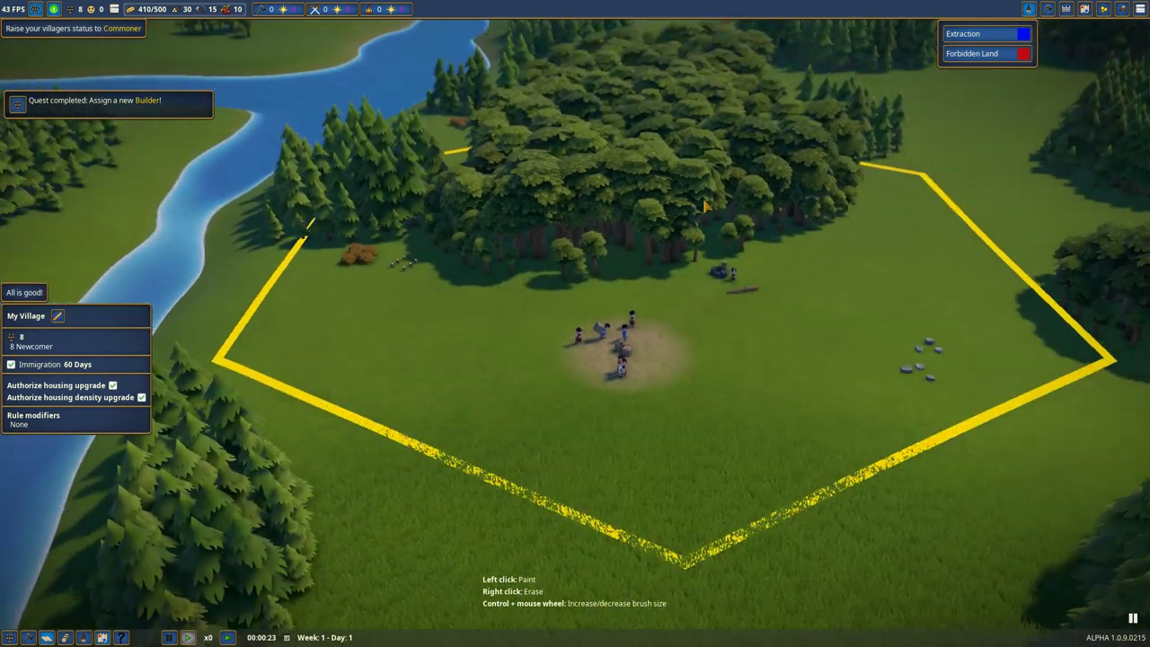
pyautogui.scroll(-2, 708, 205)
pyautogui.moveTo(708, 205); pyautogui.dragTo(960, 54)
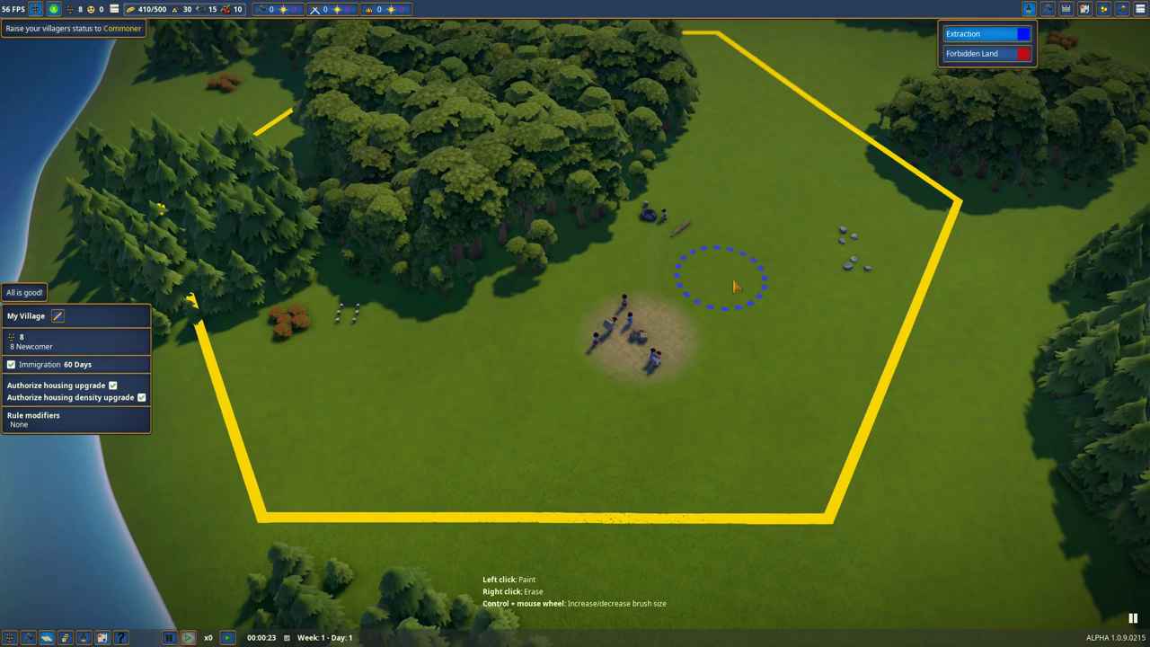
pyautogui.scroll(2, 793, 310)
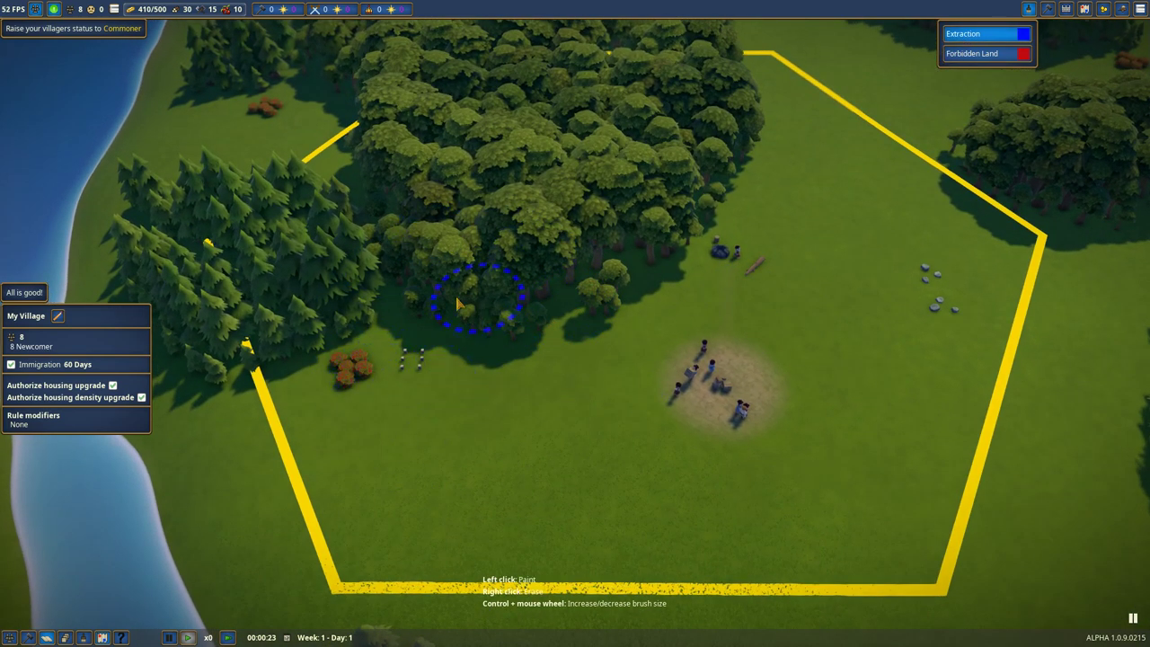
pyautogui.scroll(2, 458, 404)
pyautogui.scroll(3, 454, 386)
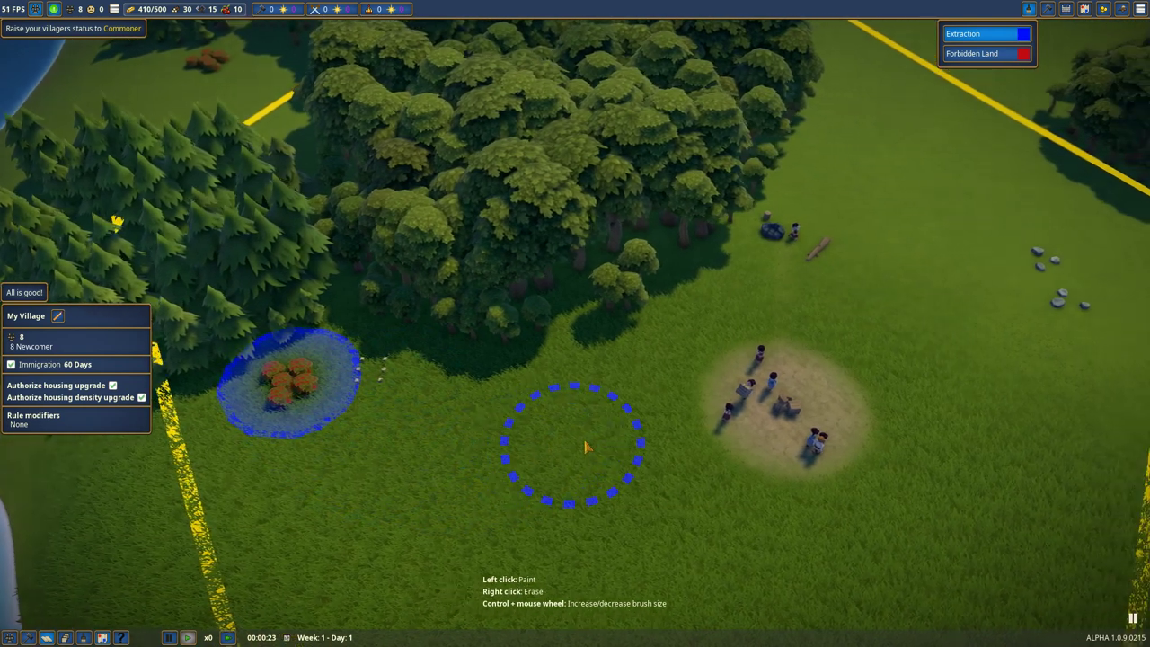
pyautogui.press('w')
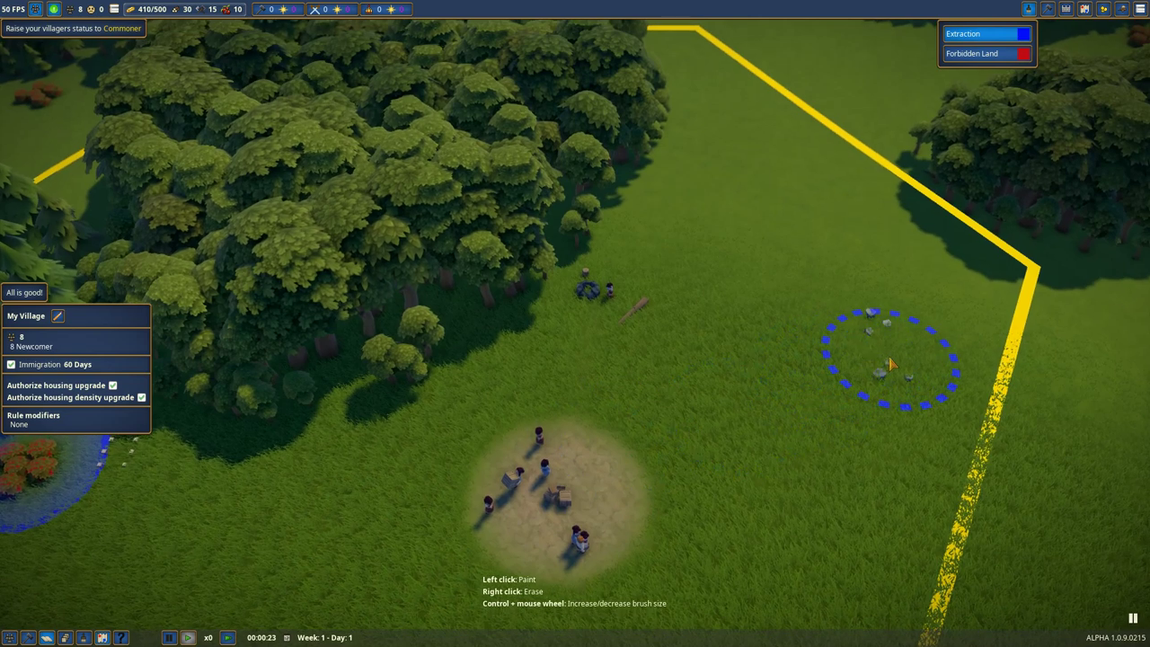
pyautogui.click(889, 363)
# Step: Finish painting zones by the forest edge and bring up the buildings list
pyautogui.press('a')
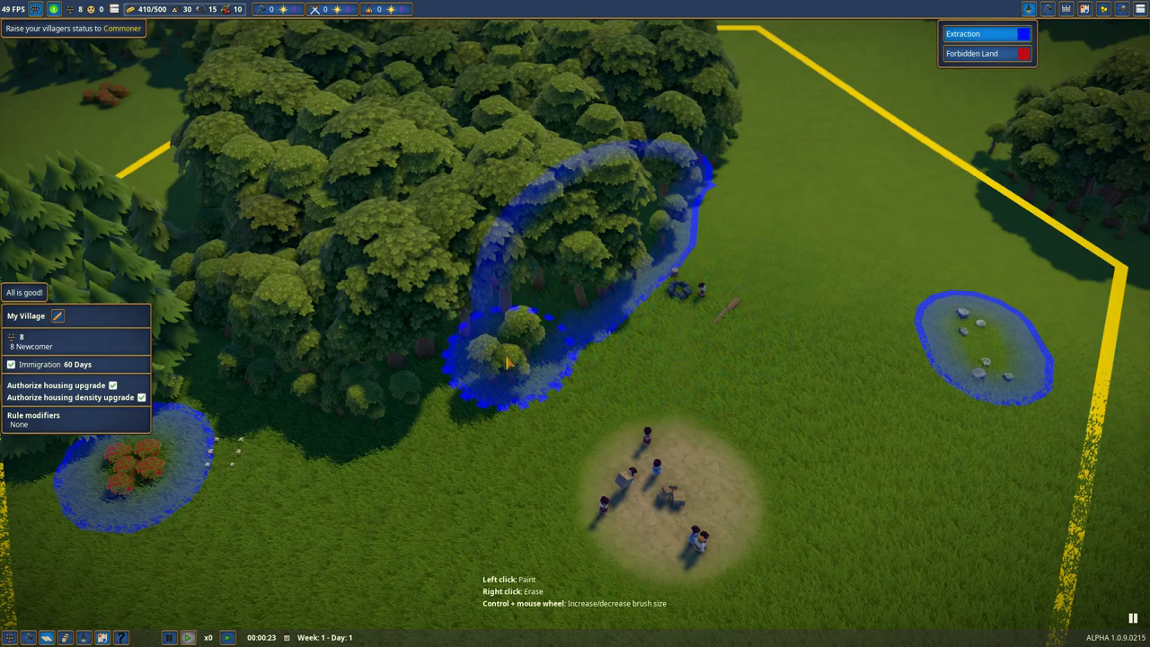
pyautogui.press('pagedown')
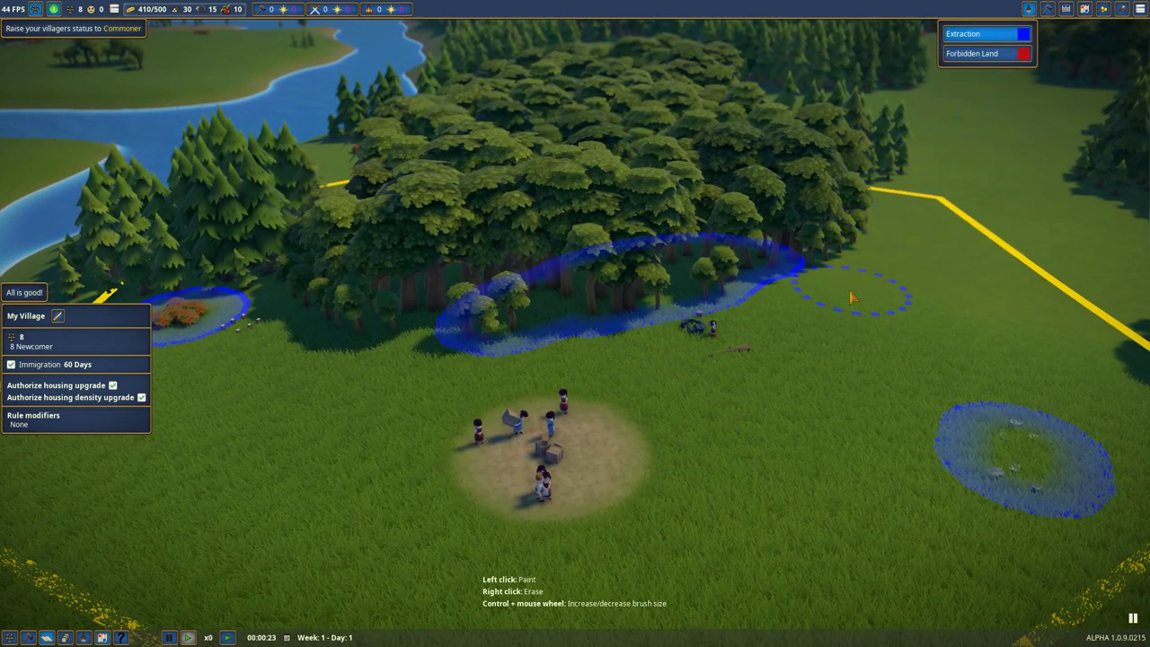
pyautogui.click(1053, 8)
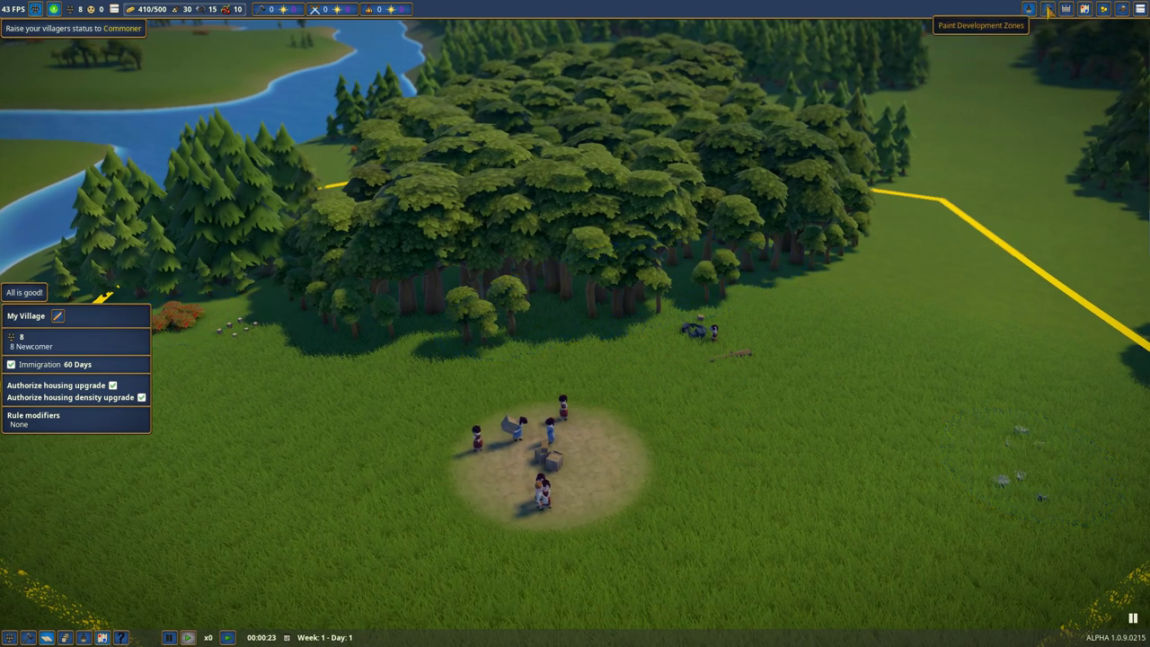
pyautogui.click(1047, 8)
pyautogui.scroll(-3, 662, 261)
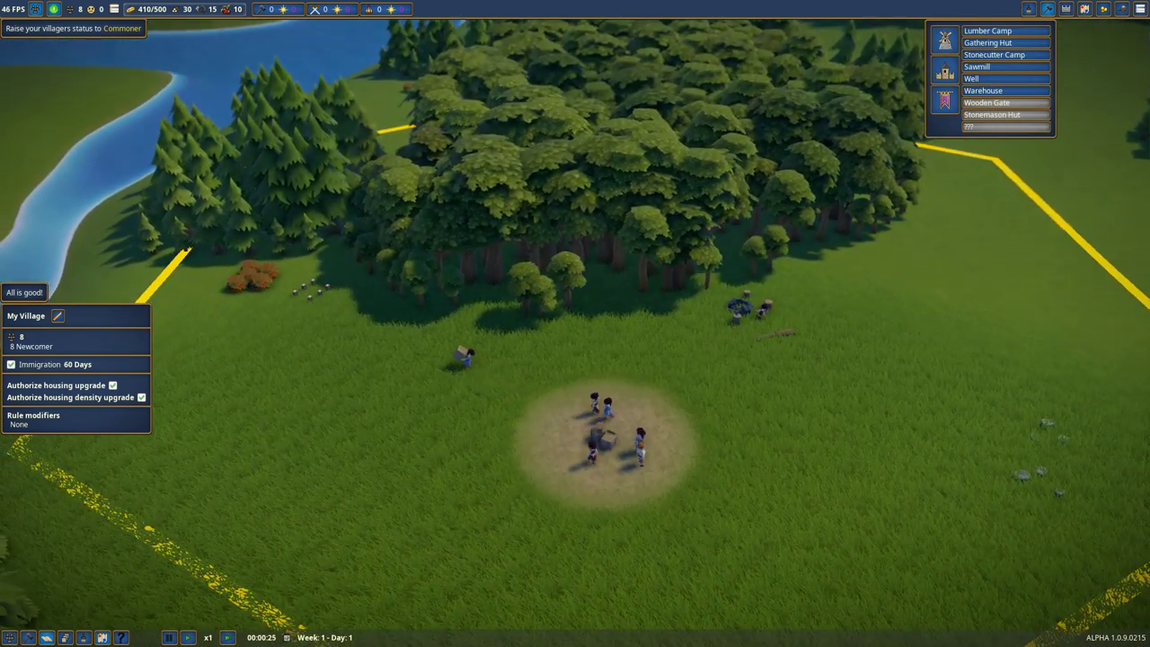
pyautogui.scroll(-3, 662, 377)
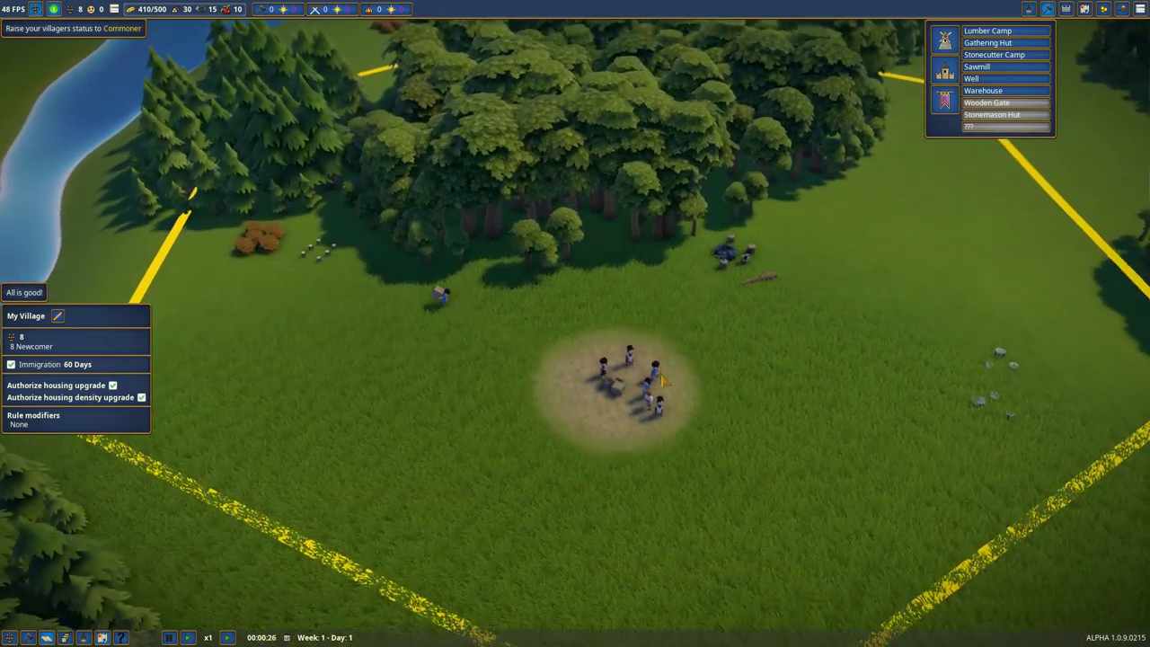
pyautogui.scroll(3, 665, 379)
# Step: Pause, turn toward the rocks and start then cancel placing a Stonecutter Camp
pyautogui.press('space')
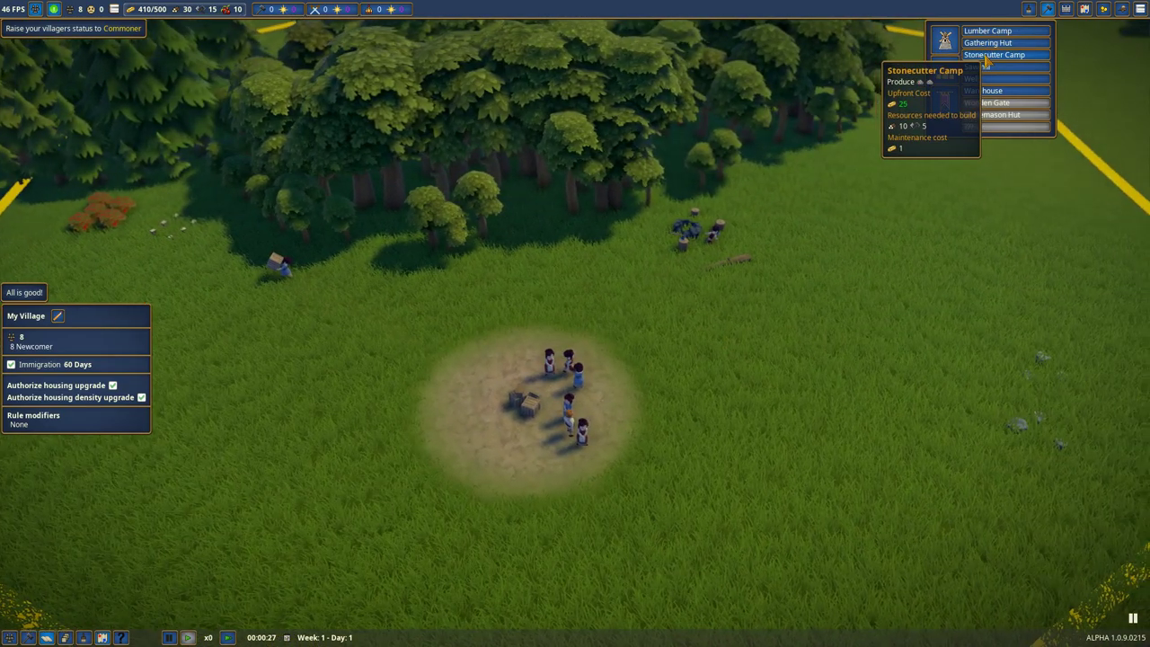
pyautogui.press('d')
pyautogui.click(986, 55)
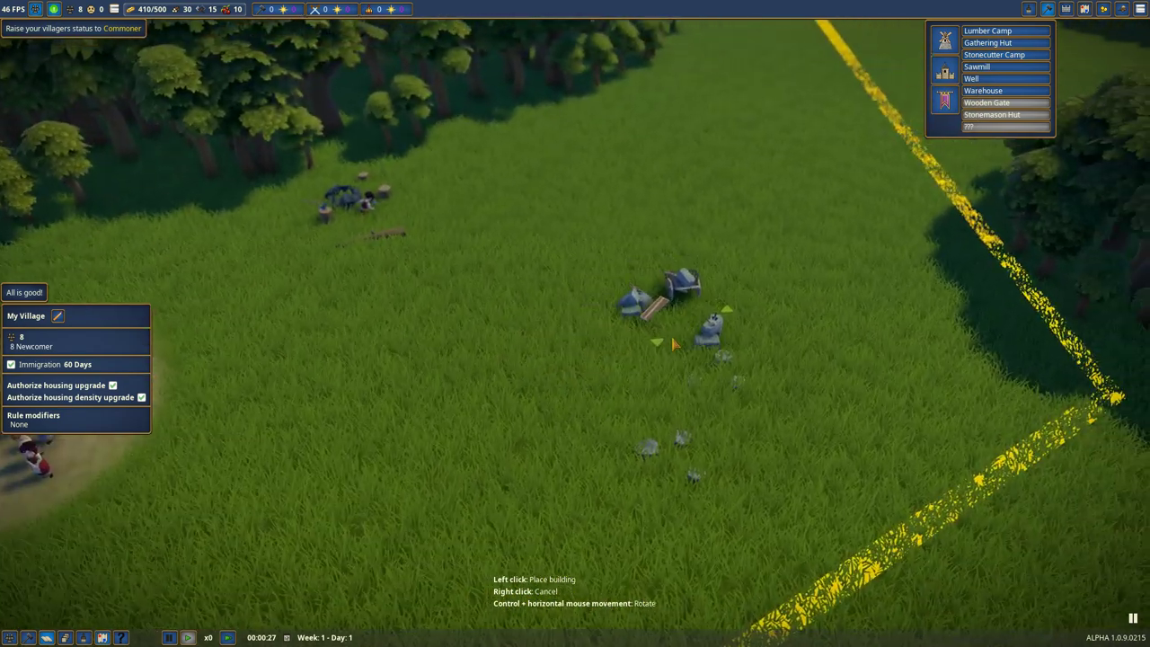
pyautogui.scroll(3, 673, 343)
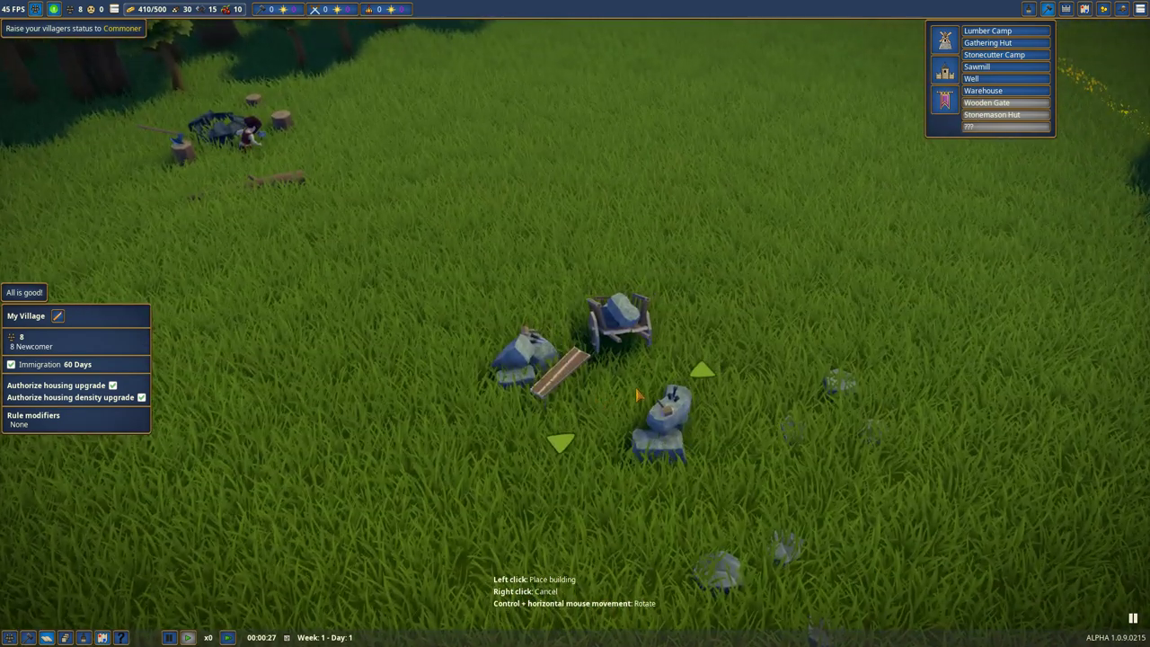
pyautogui.rightClick(591, 386)
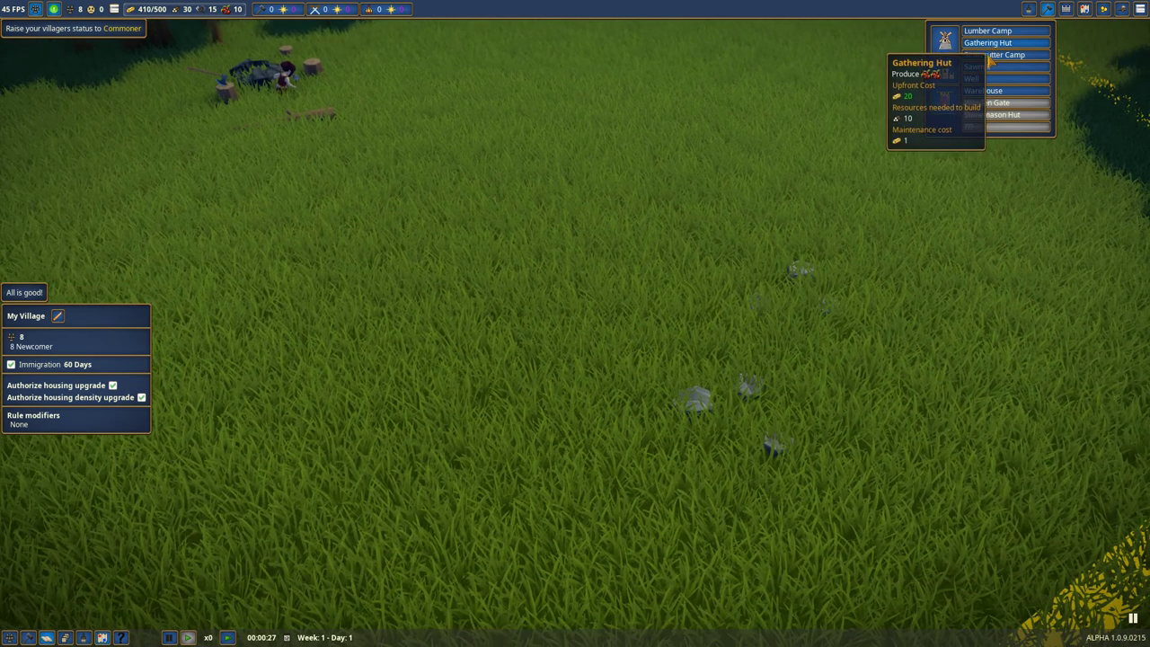
# Step: Pick a Gathering Hut and rotate its ghost before placing it
pyautogui.click(988, 42)
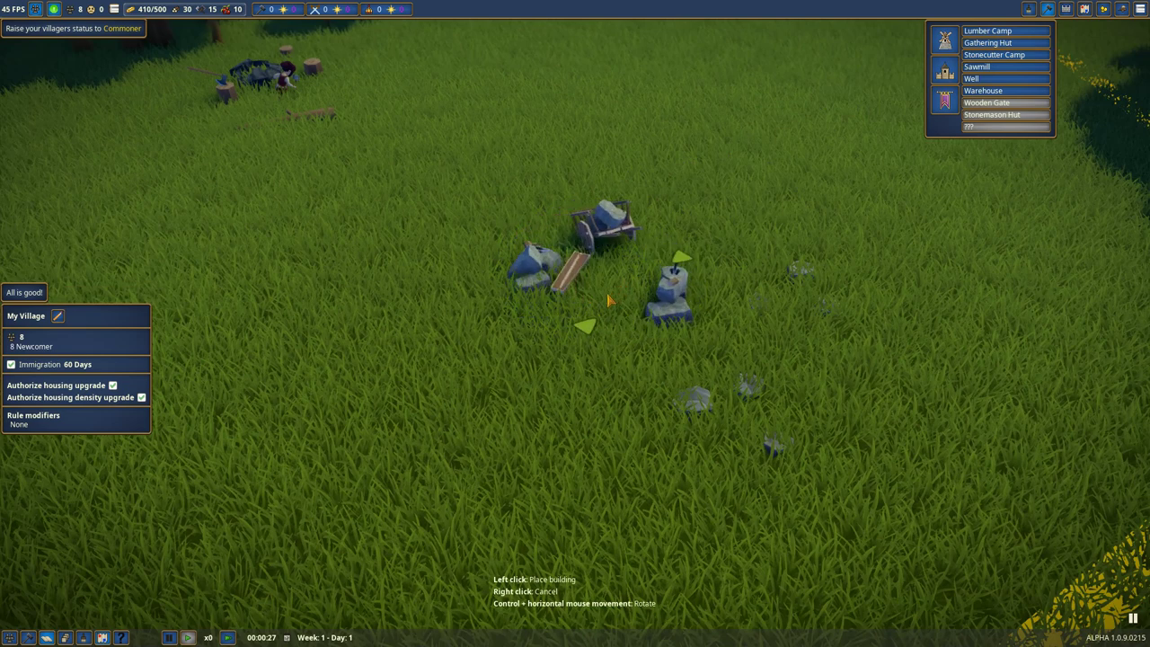
pyautogui.press('ctrl')
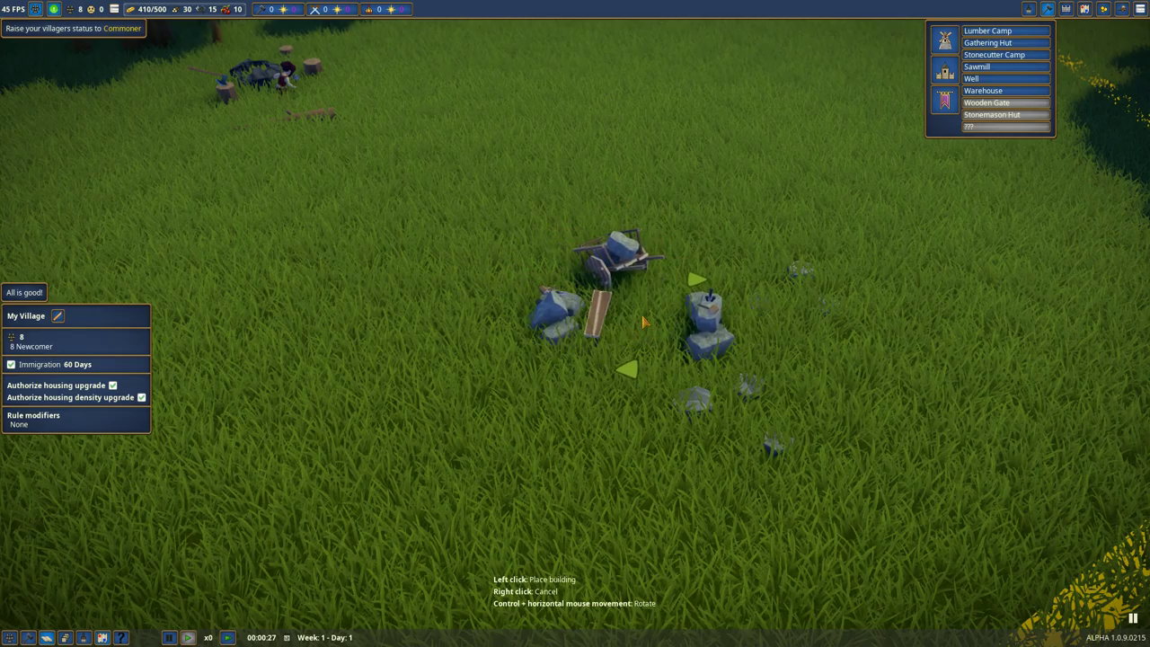
pyautogui.scroll(3, 636, 334)
pyautogui.scroll(-2, 575, 323)
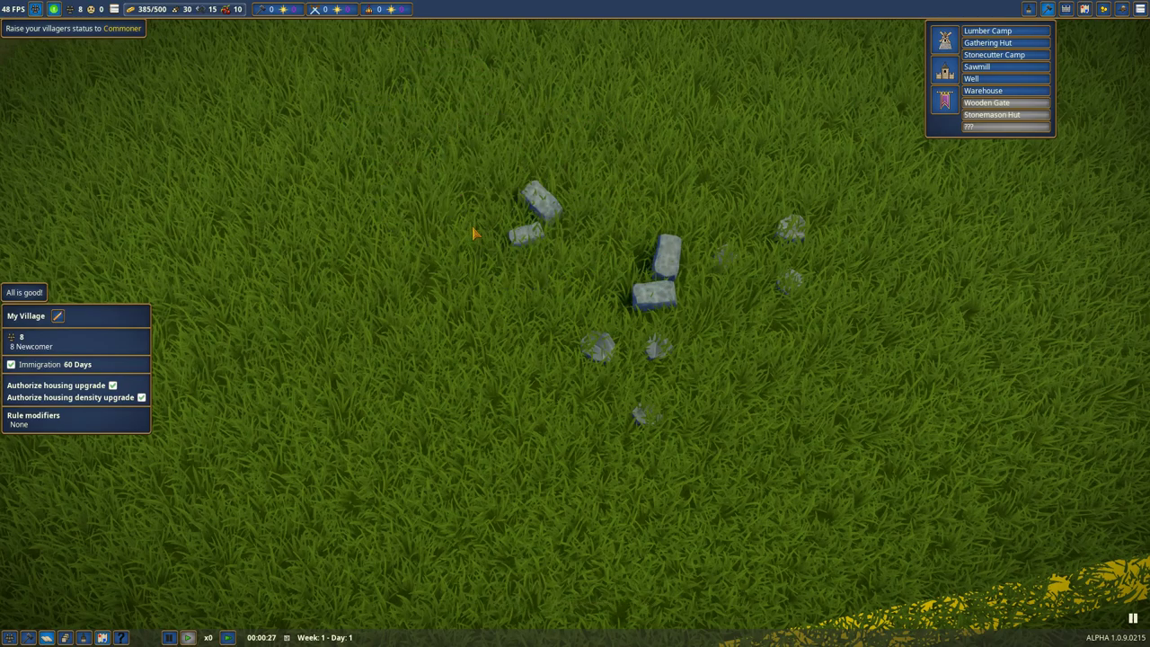
pyautogui.scroll(-4, 575, 324)
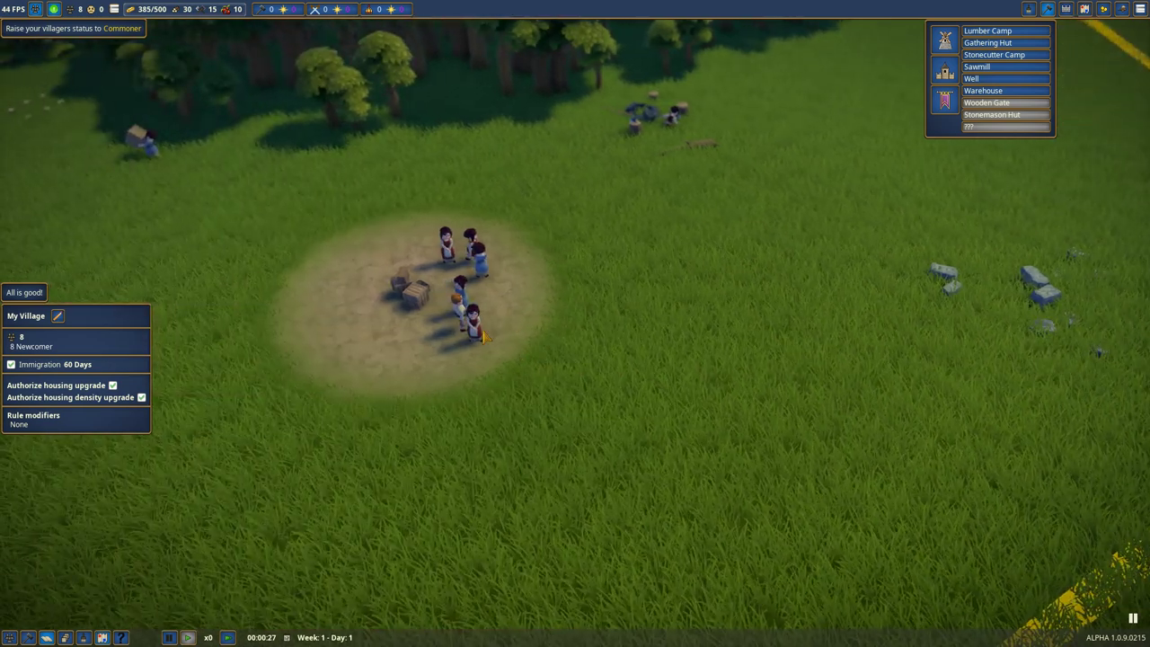
# Step: Inspect a villager at the village centre, then resume time and centre the view on the village
pyautogui.click(484, 337)
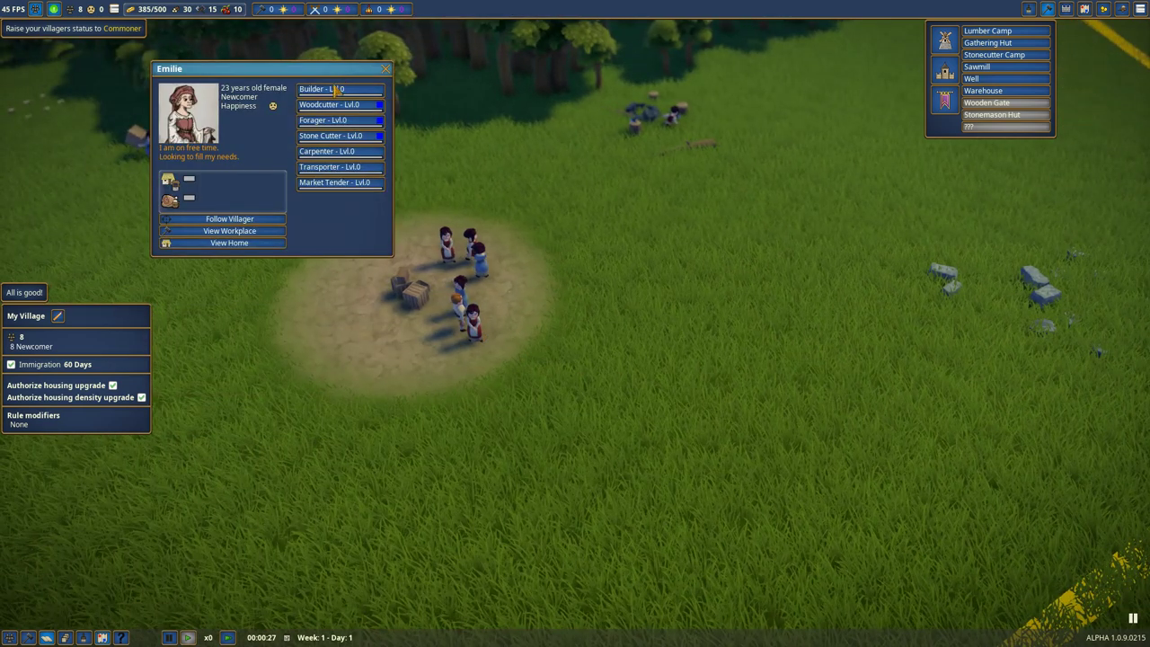
pyautogui.click(385, 70)
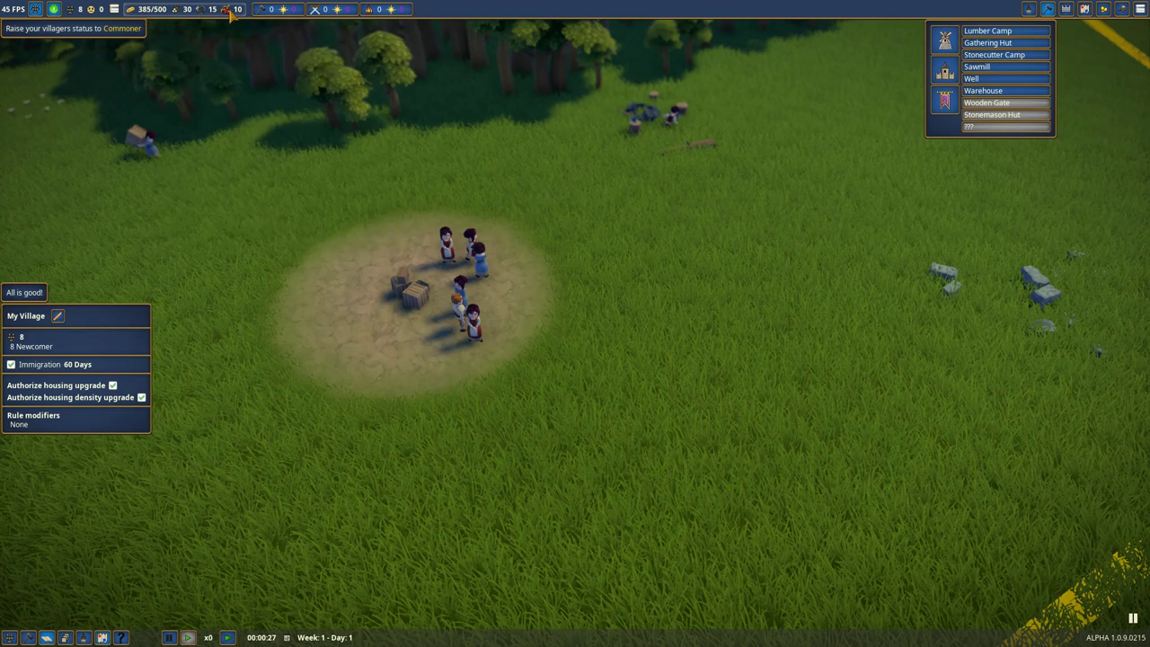
pyautogui.press('space')
pyautogui.moveTo(808, 305); pyautogui.dragTo(681, 283)
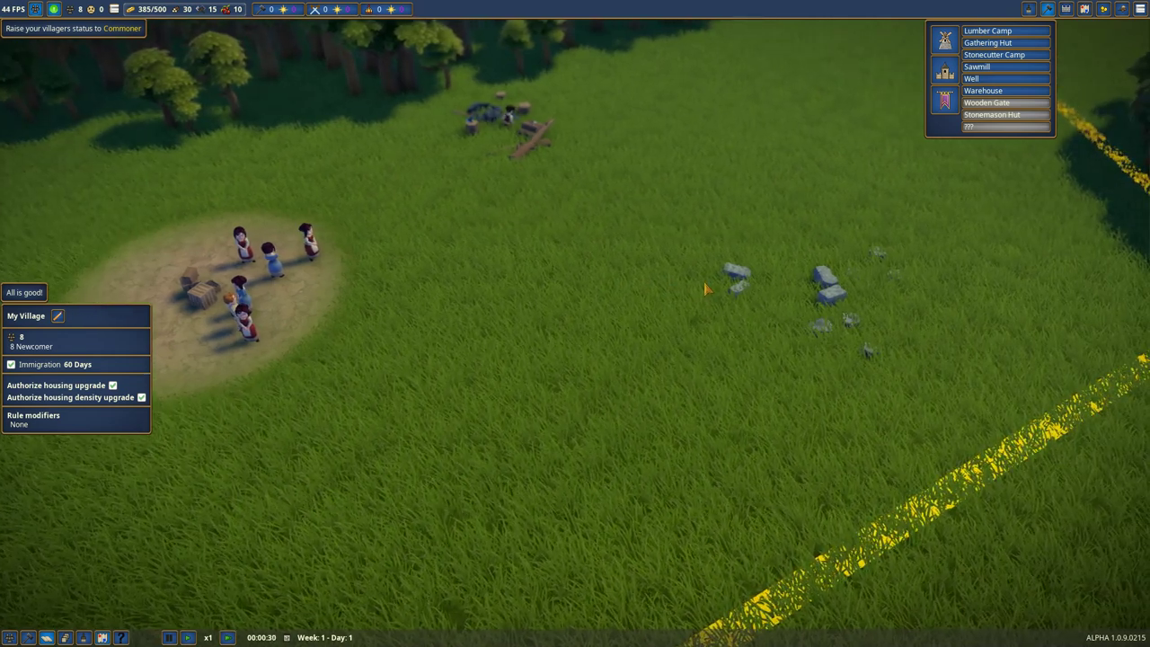
pyautogui.press('a')
pyautogui.press('a')
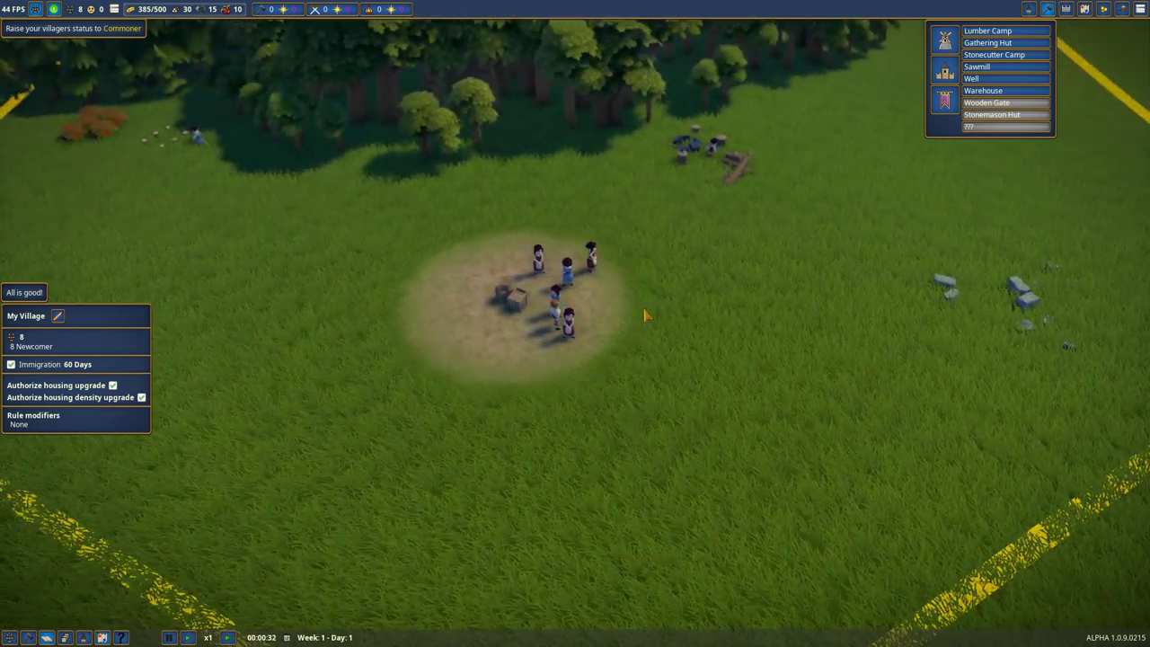
pyautogui.press('d')
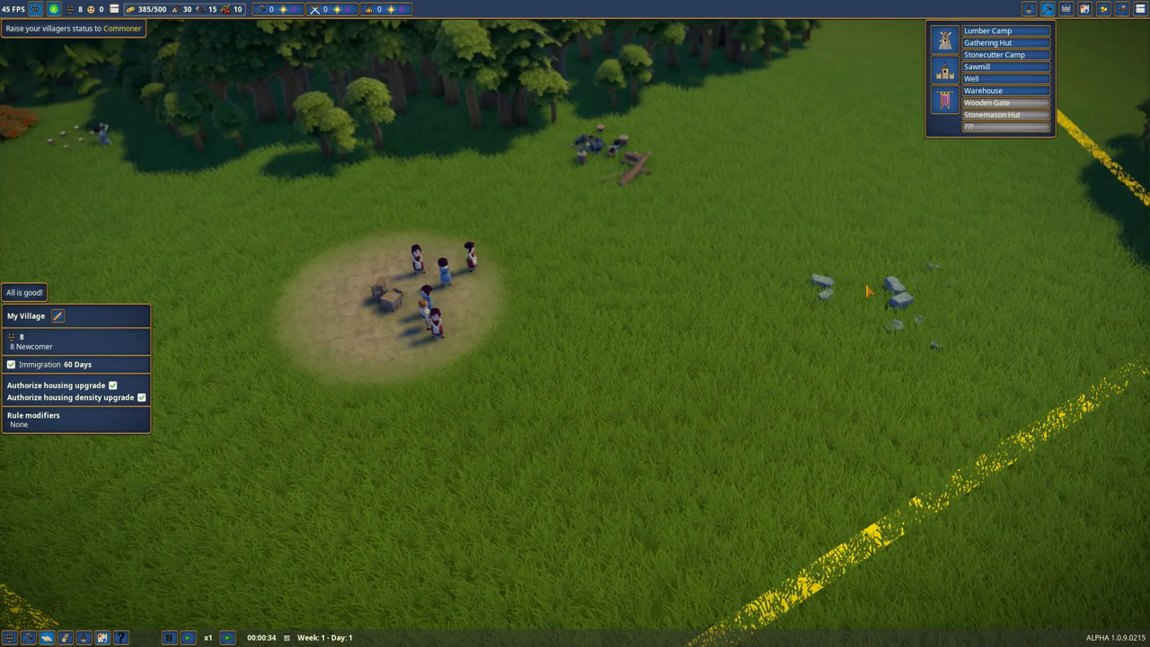
# Step: Check delivery progress on the stonecutter camp site and inspect a passing villager
pyautogui.click(867, 290)
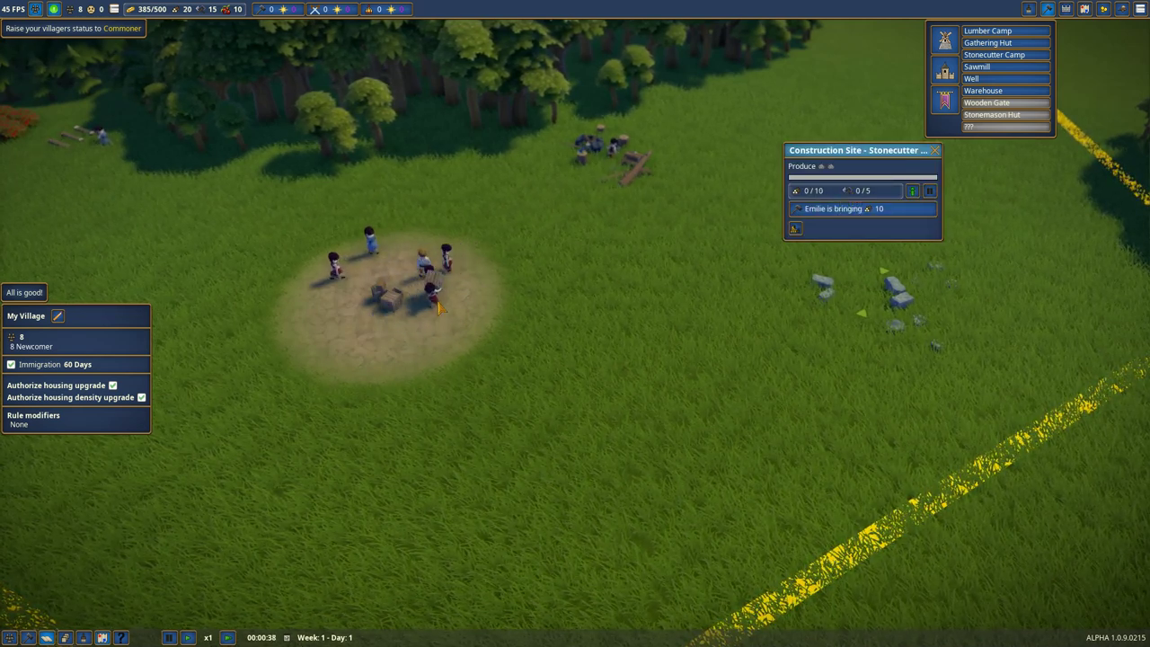
pyautogui.press('a')
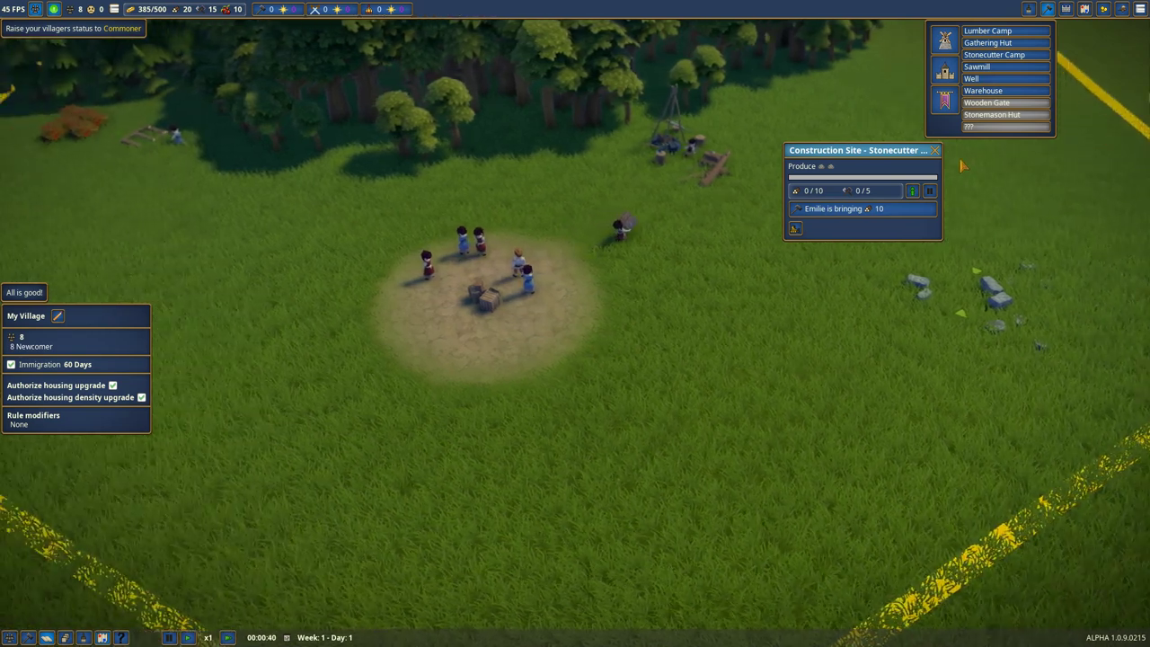
pyautogui.click(909, 168)
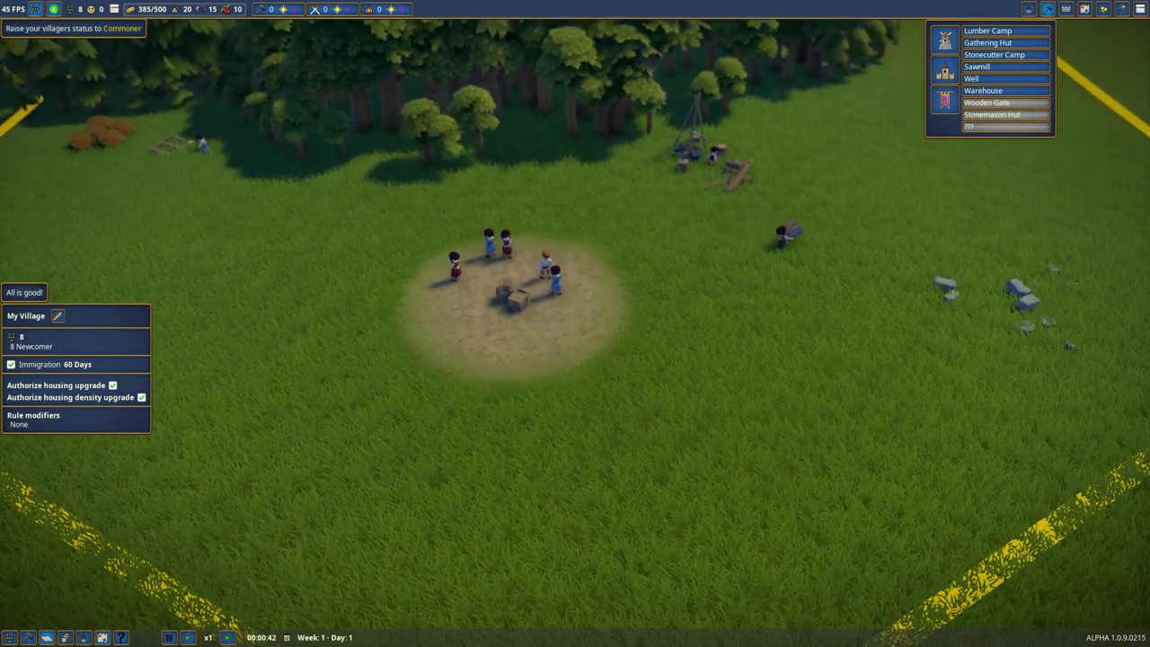
pyautogui.scroll(2, 908, 168)
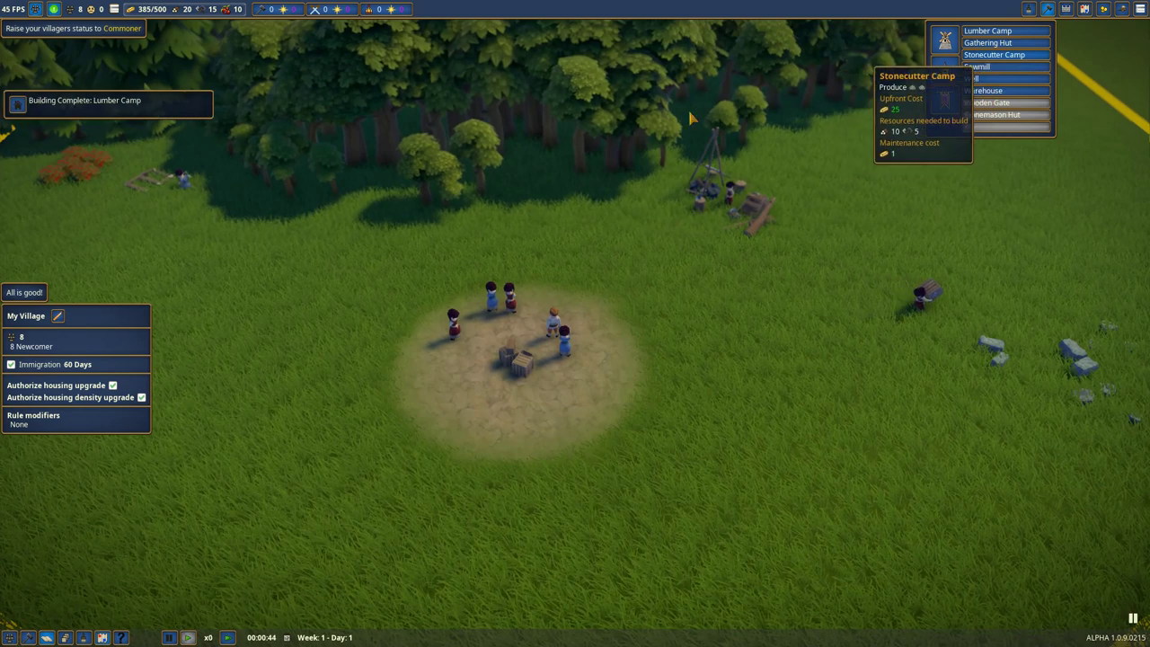
pyautogui.click(726, 199)
pyautogui.press('w')
# Step: Place a Well on the grass just east of the village centre
pyautogui.click(405, 90)
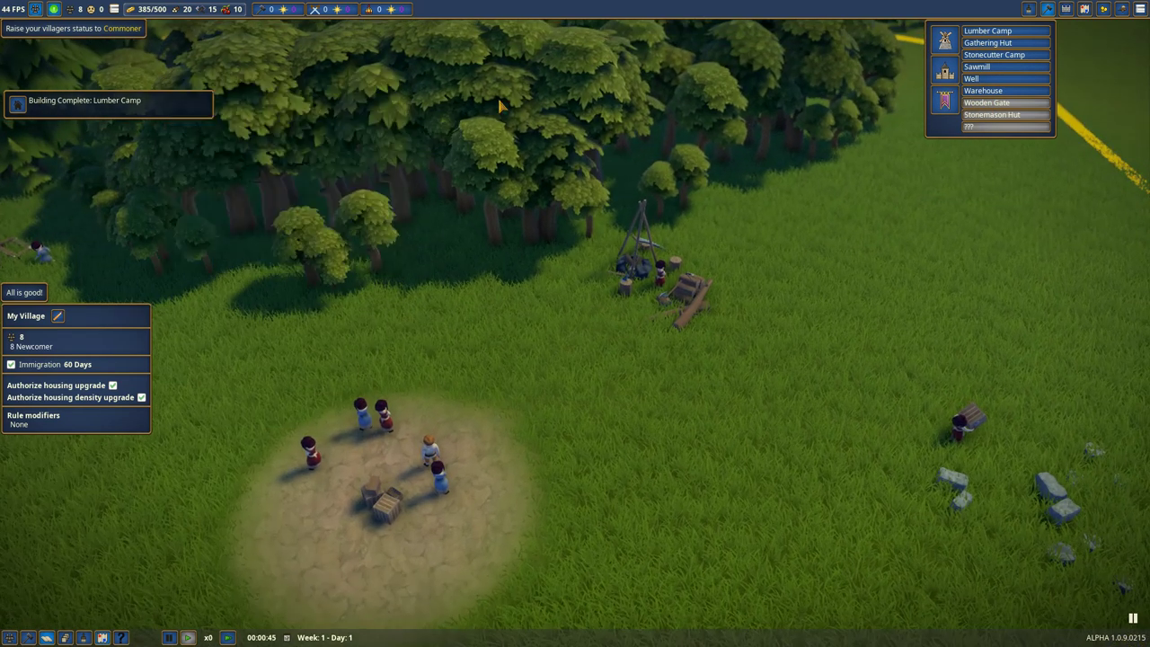
pyautogui.scroll(-2, 500, 106)
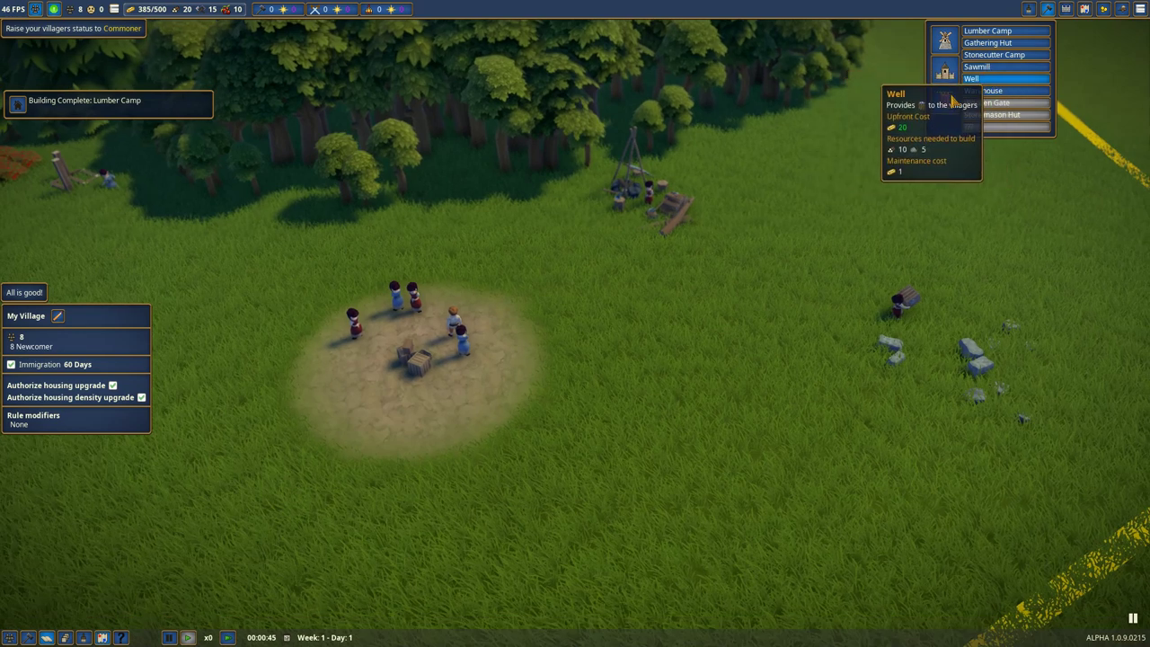
pyautogui.scroll(1, 599, 361)
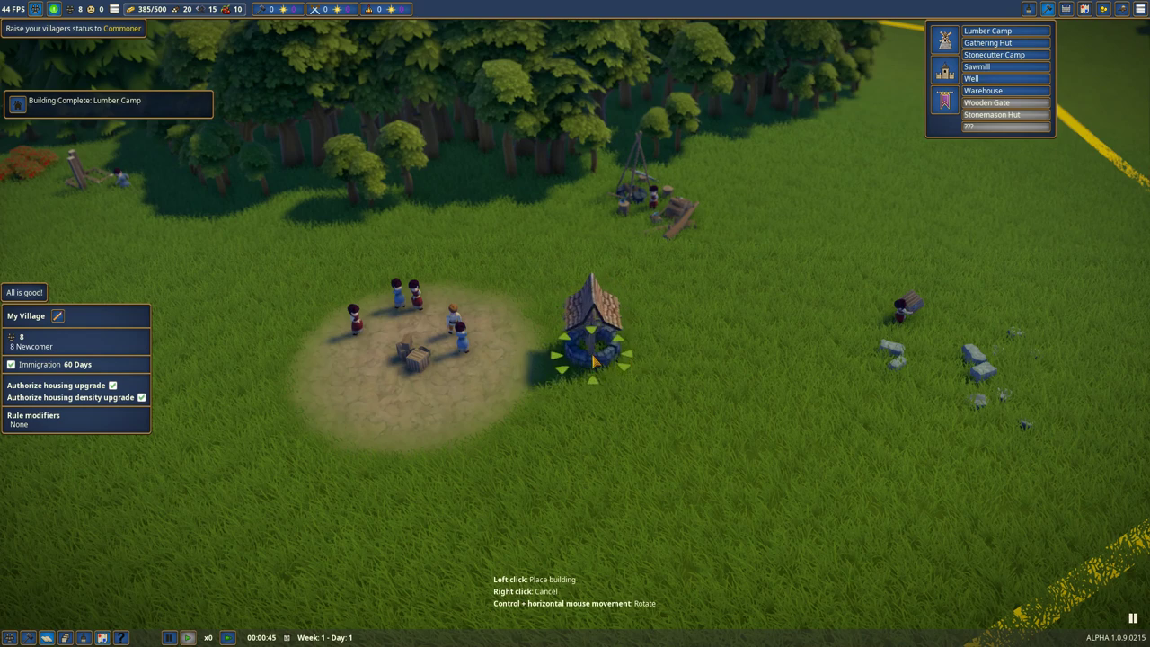
pyautogui.click(683, 344)
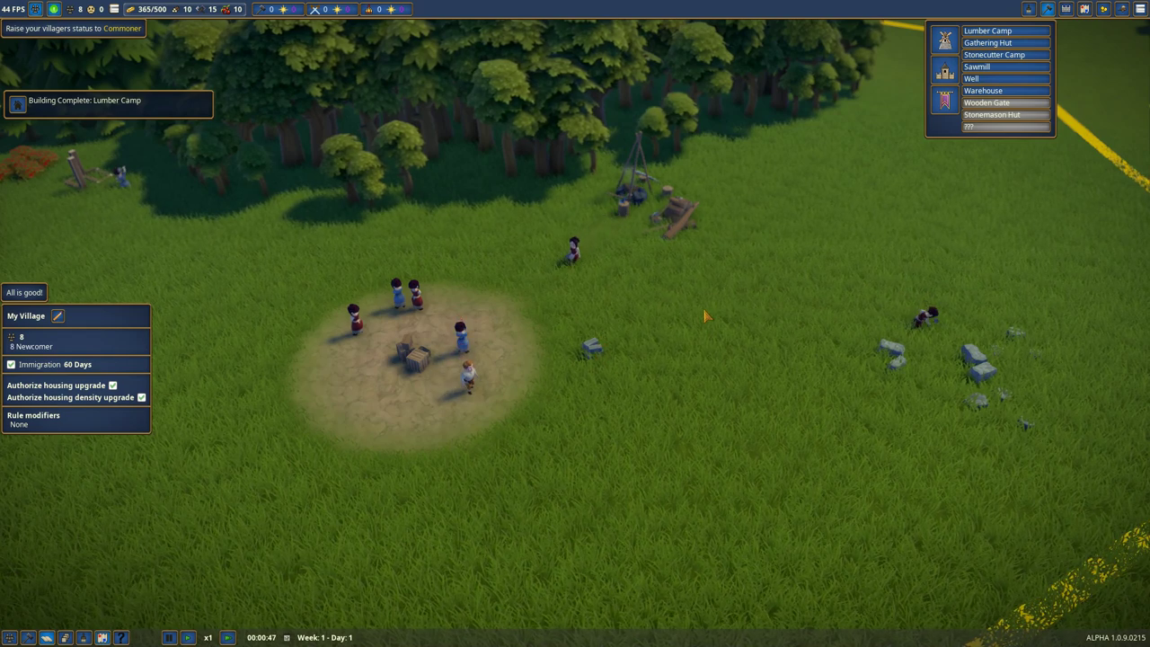
pyautogui.scroll(2, 704, 317)
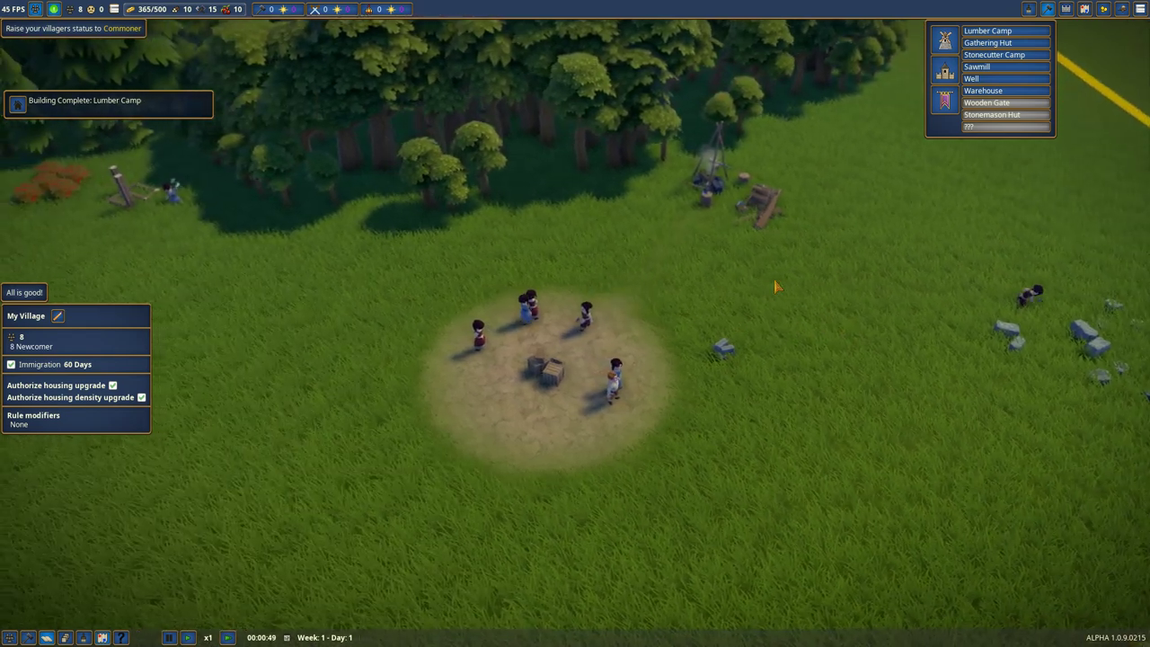
pyautogui.scroll(-2, 777, 284)
pyautogui.scroll(2, 672, 386)
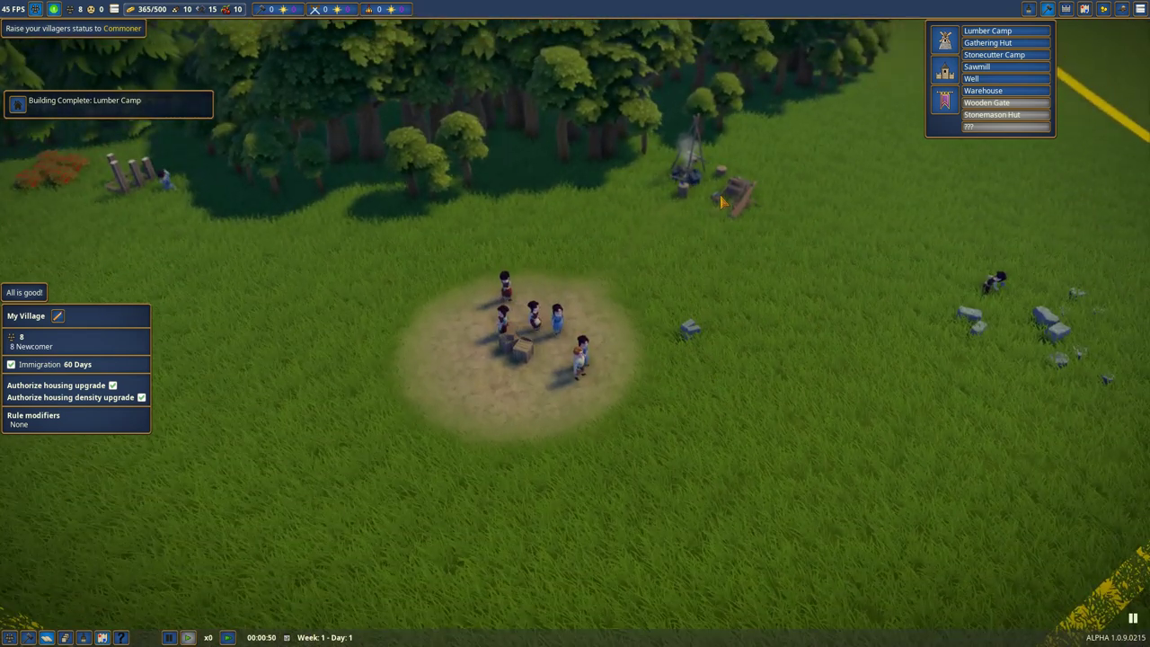
# Step: Assign an available villager as woodcutter at the Lumber Camp
pyautogui.click(721, 202)
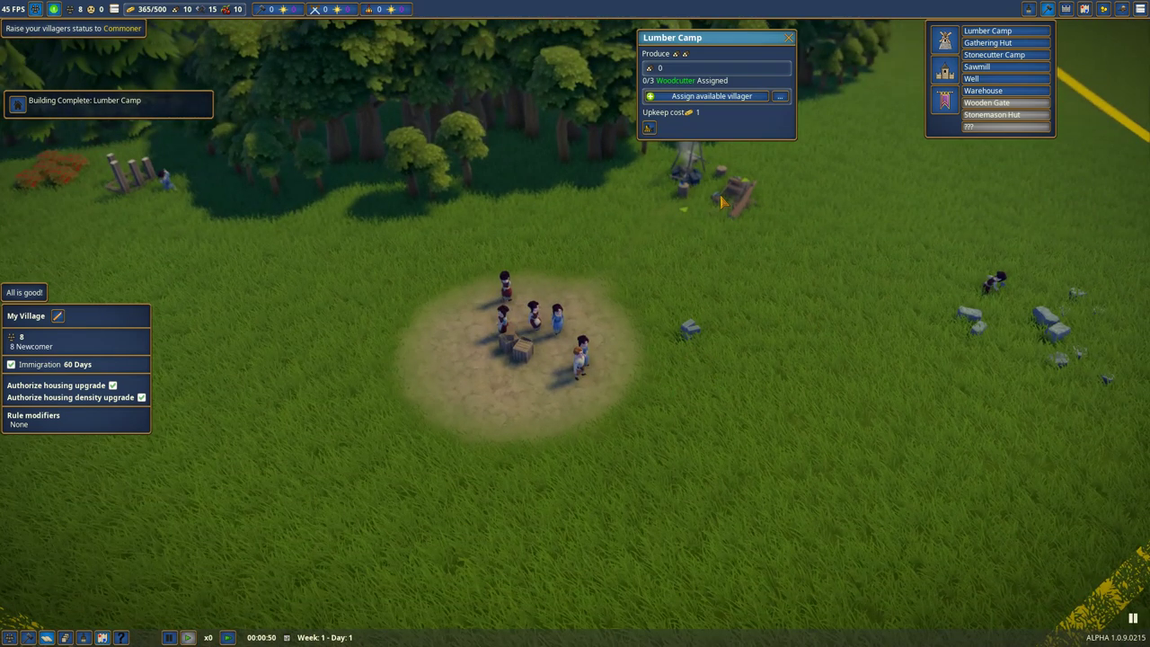
pyautogui.click(745, 97)
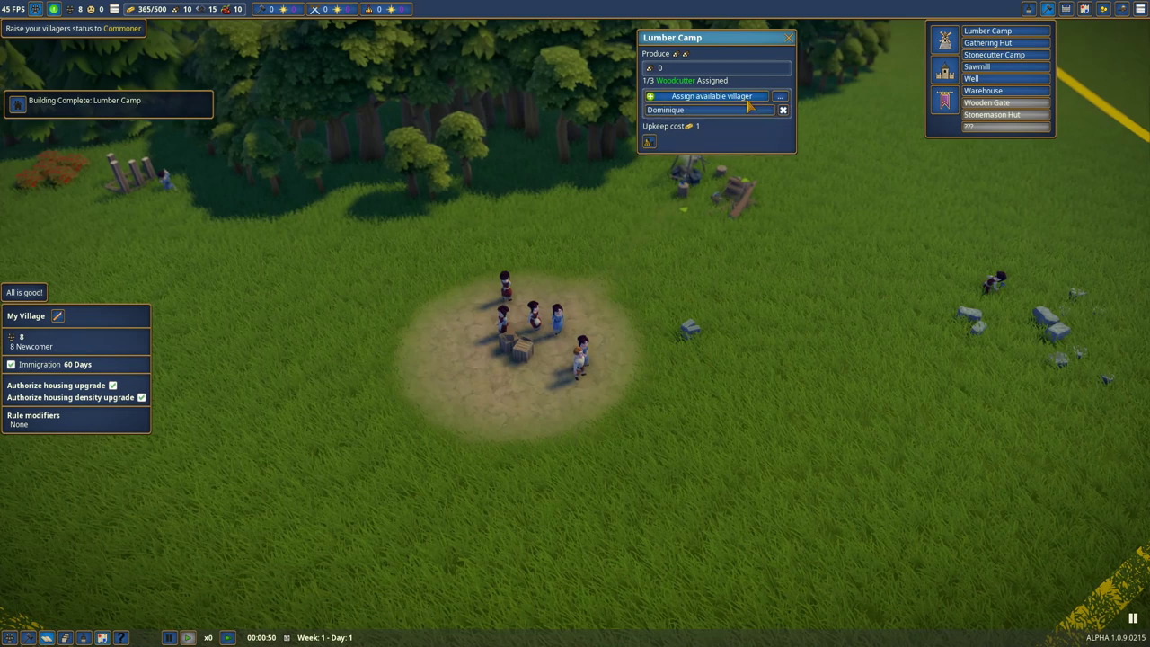
pyautogui.click(788, 38)
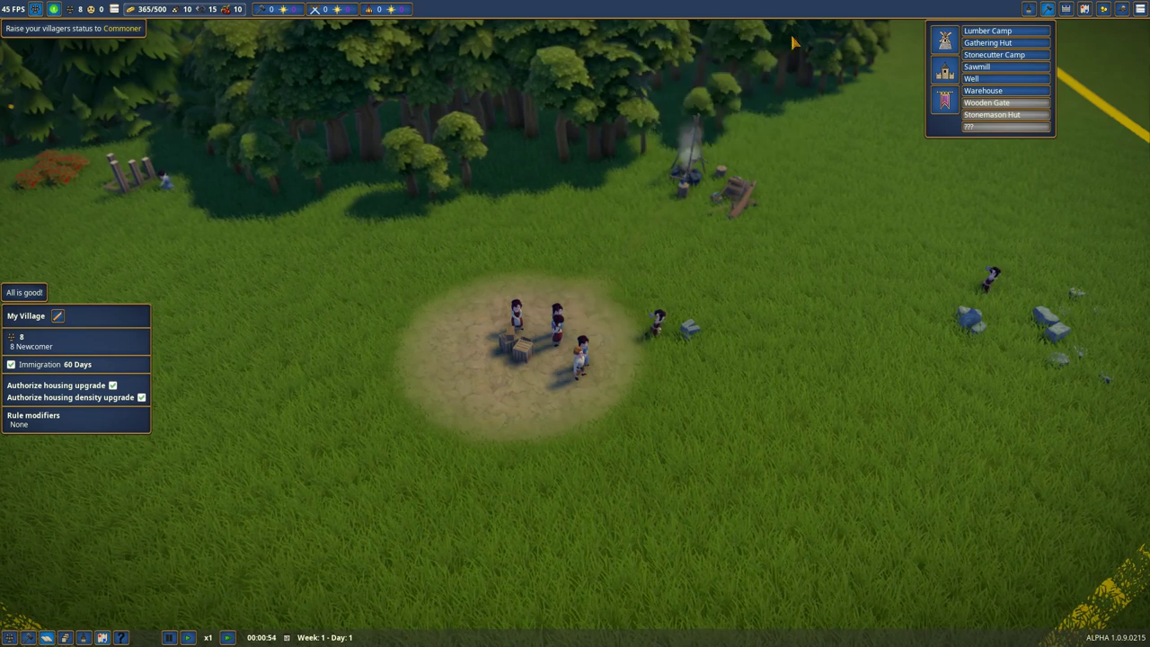
# Step: Inspect several villagers on the plaza and check on the newly assigned woodcutter Dominique
pyautogui.click(577, 380)
pyautogui.click(580, 370)
pyautogui.click(583, 347)
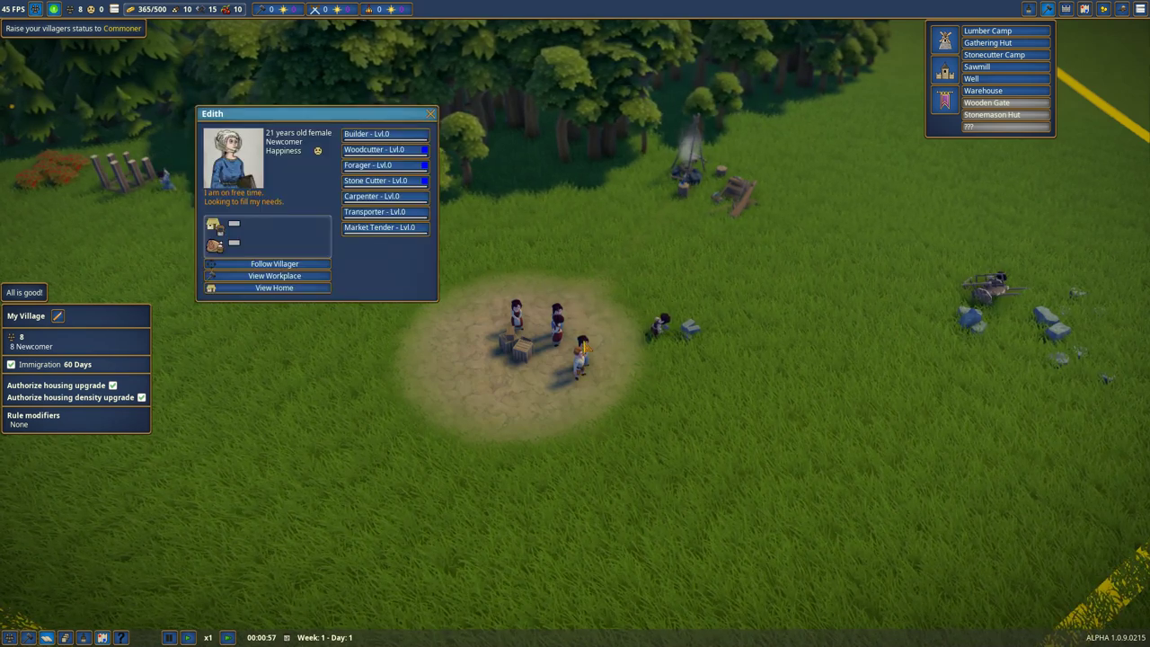
pyautogui.click(558, 355)
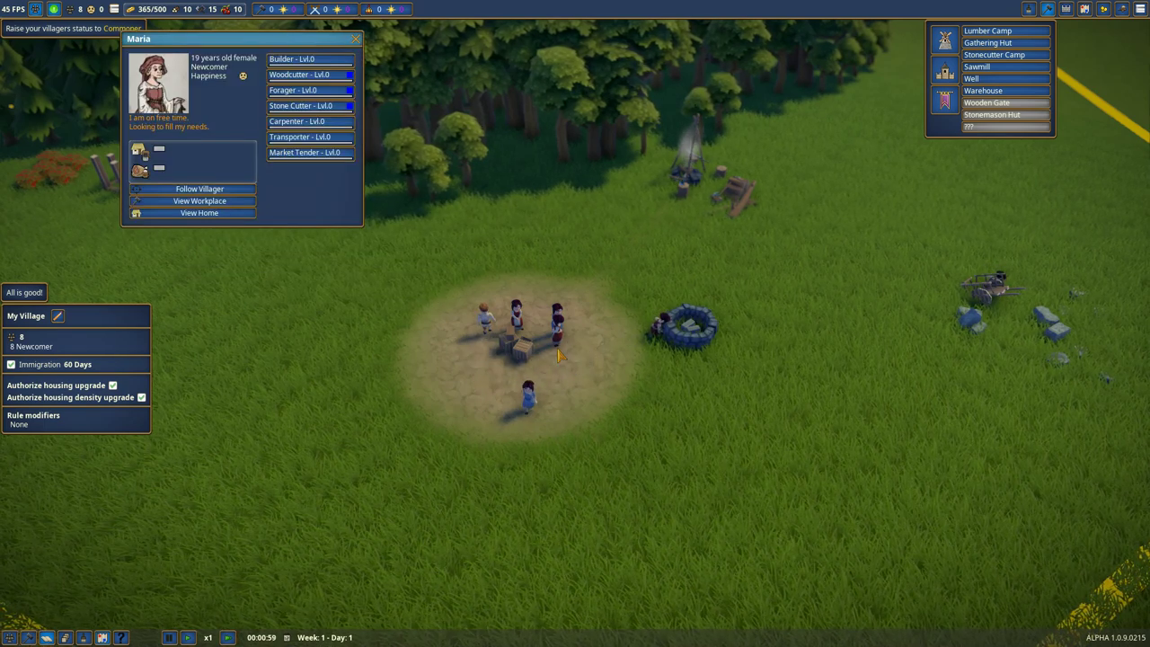
pyautogui.click(559, 355)
pyautogui.click(517, 319)
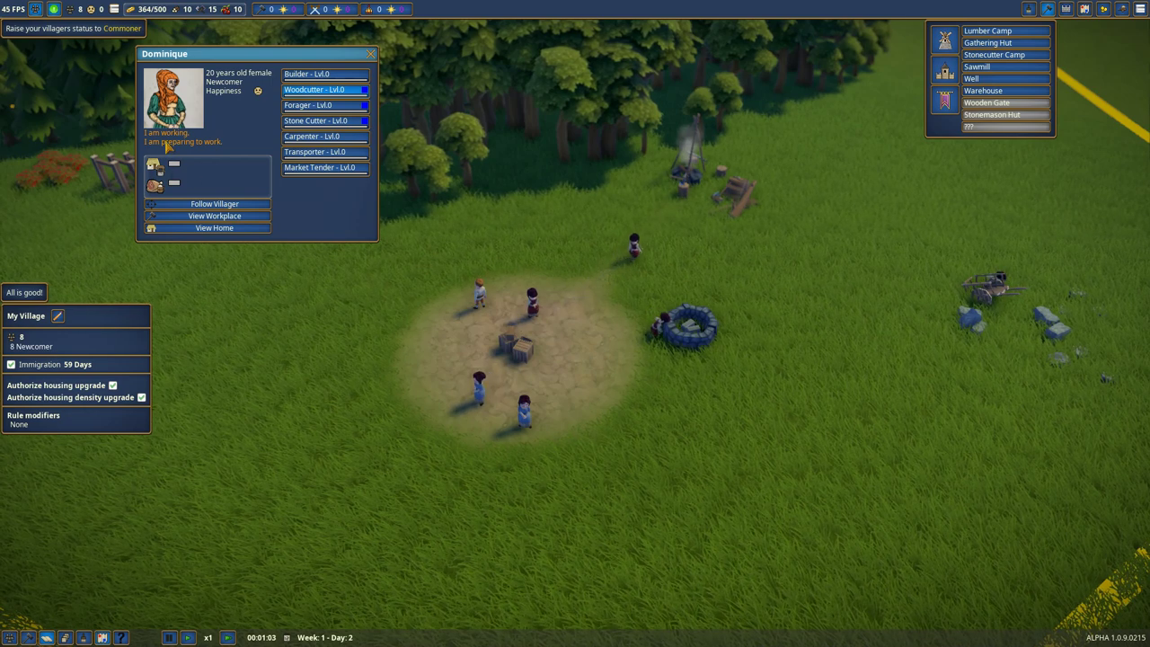
pyautogui.click(388, 300)
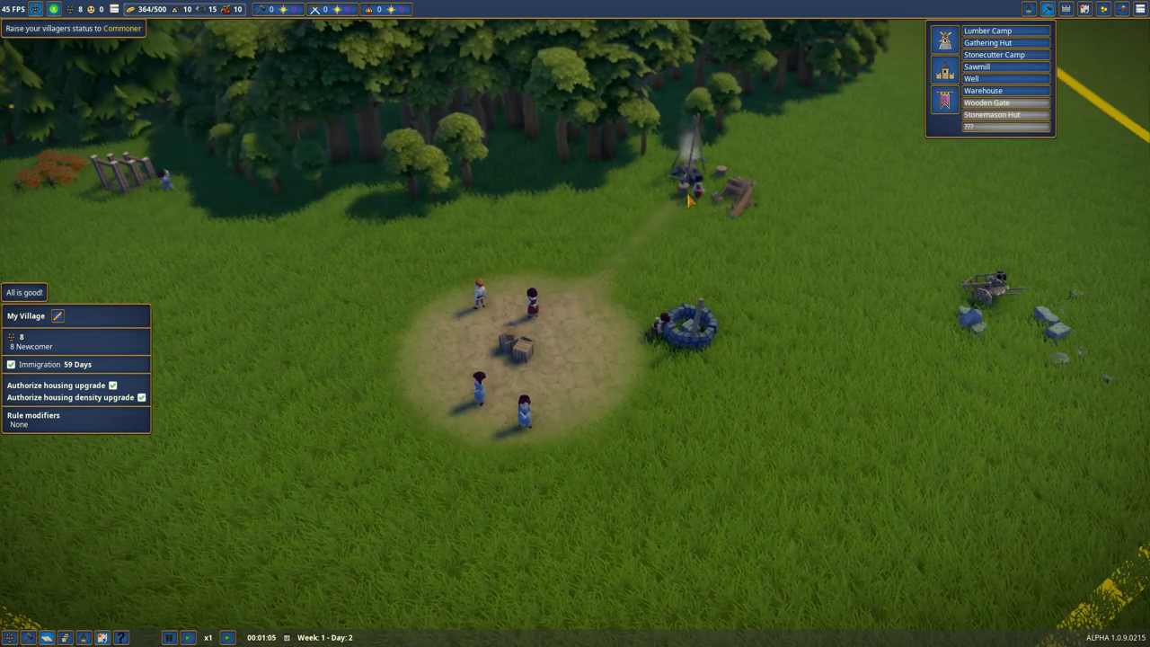
# Step: Reopen the Lumber Camp details to confirm the assignment, then rotate the view around the village centre
pyautogui.click(687, 193)
pyautogui.click(678, 211)
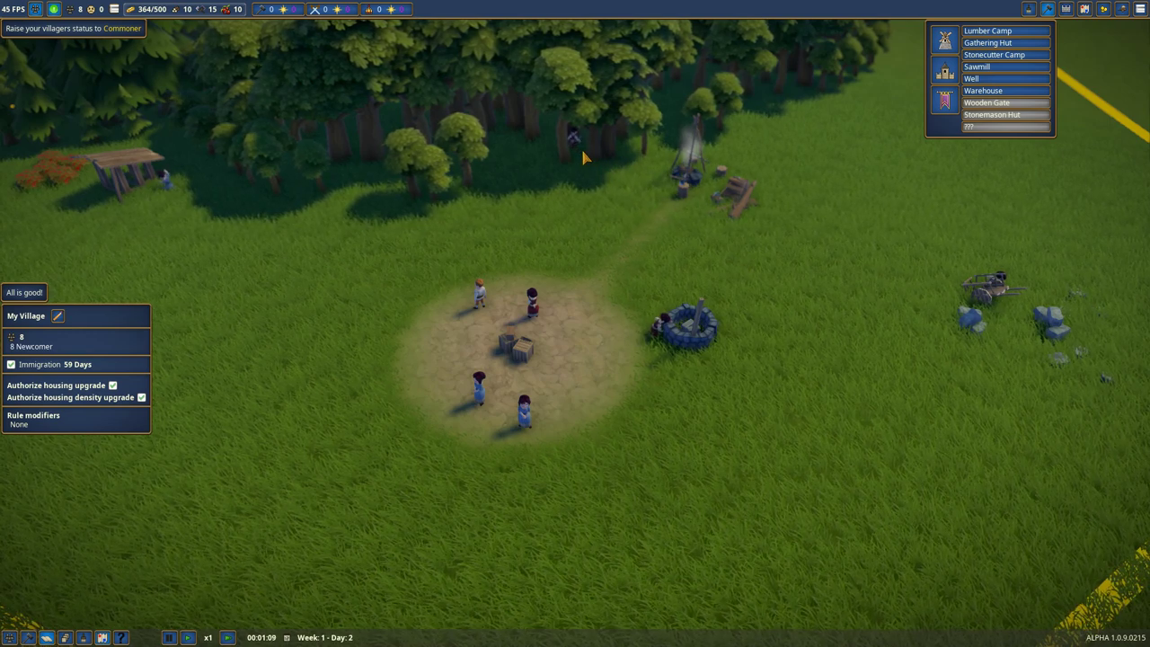
pyautogui.press('e')
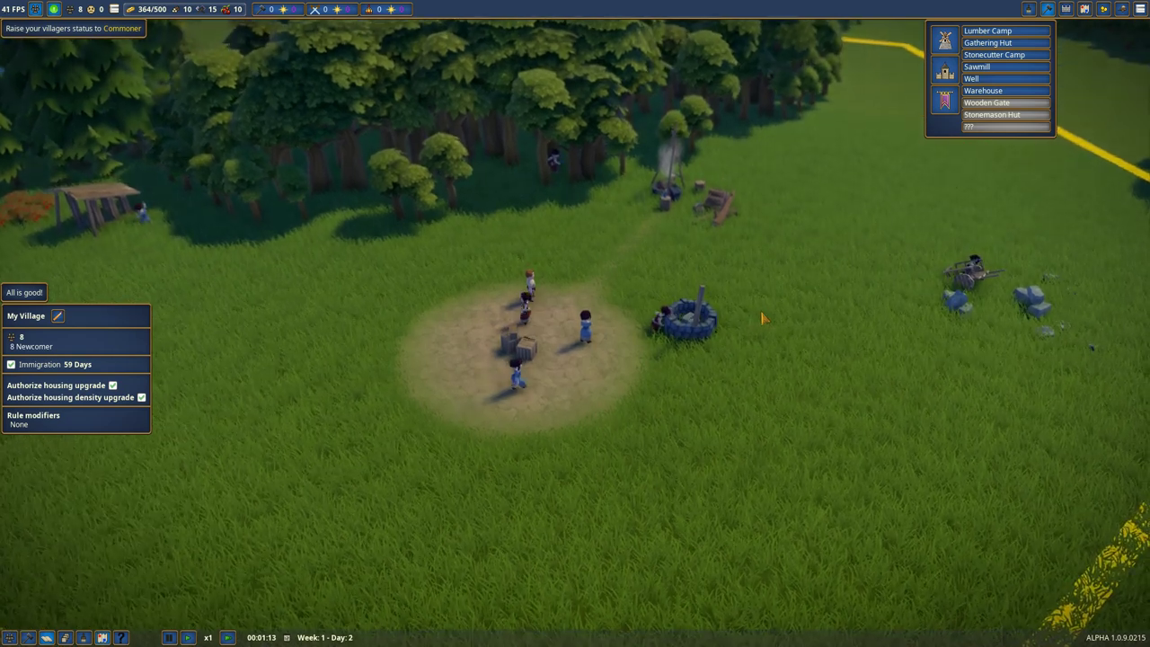
pyautogui.moveTo(977, 67)
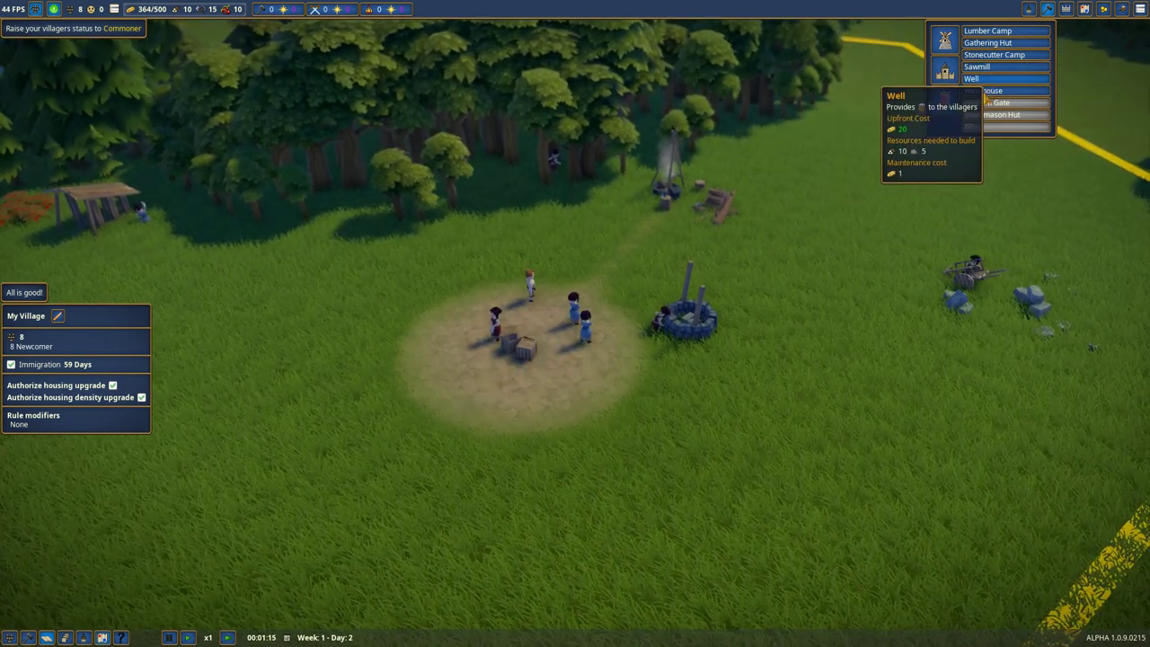
# Step: Choose a Sawmill to build and rotate its preview to fit beside the forest north of the village centre
pyautogui.click(976, 66)
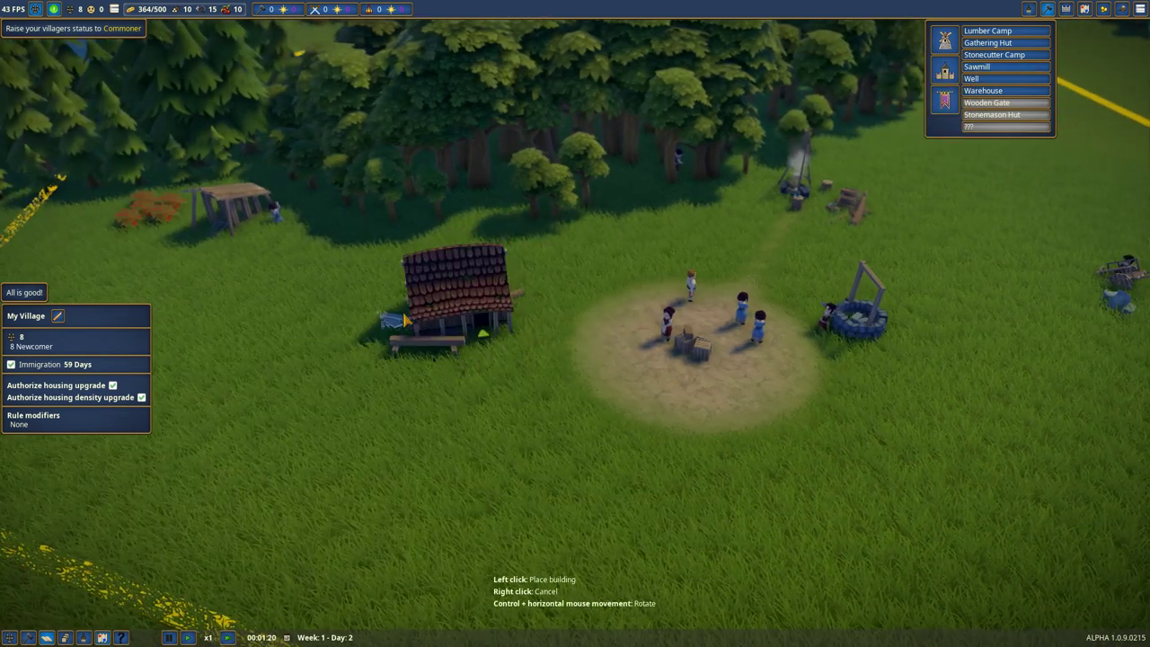
pyautogui.press('ctrl')
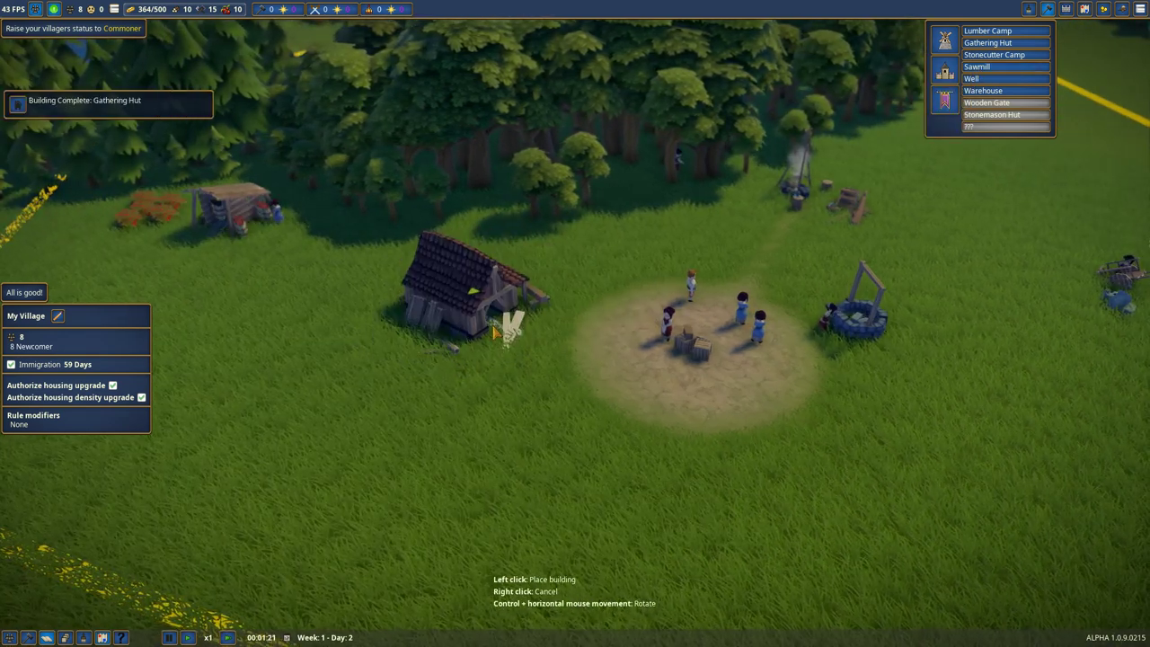
pyautogui.press('ctrl')
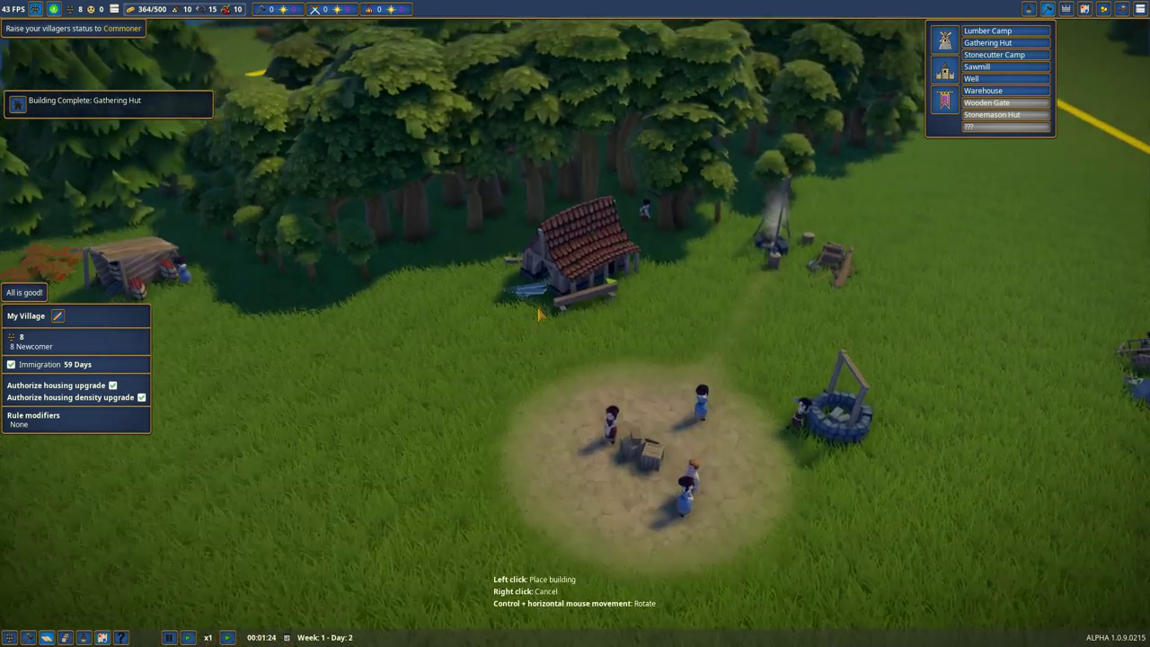
pyautogui.scroll(2, 462, 318)
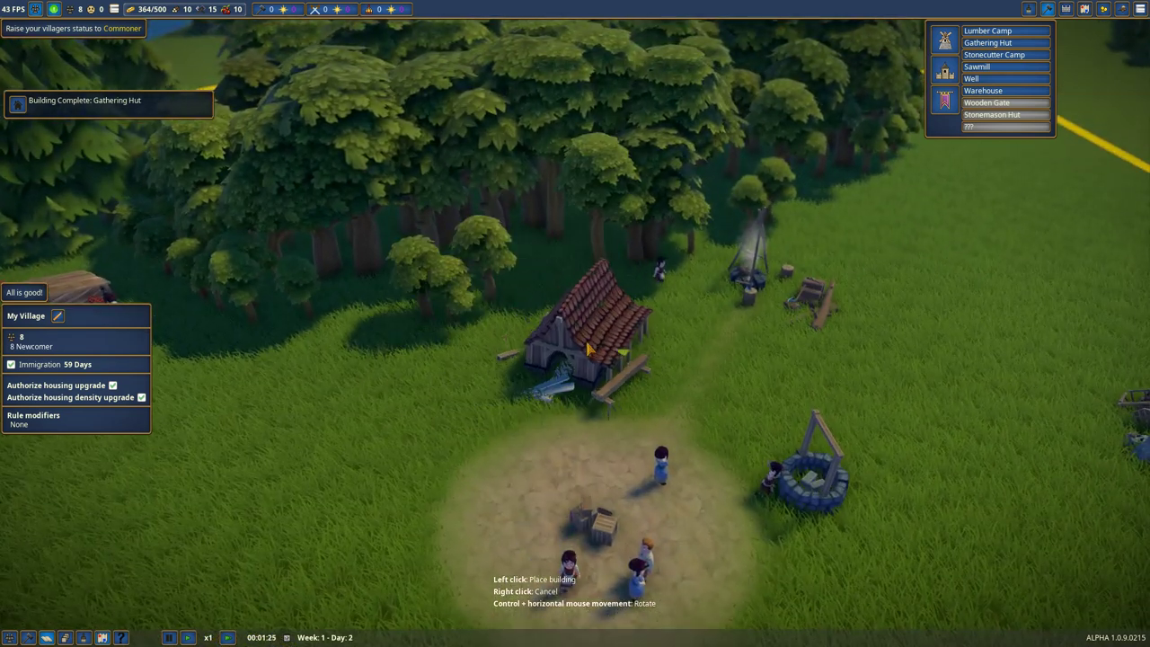
pyautogui.press('ctrl')
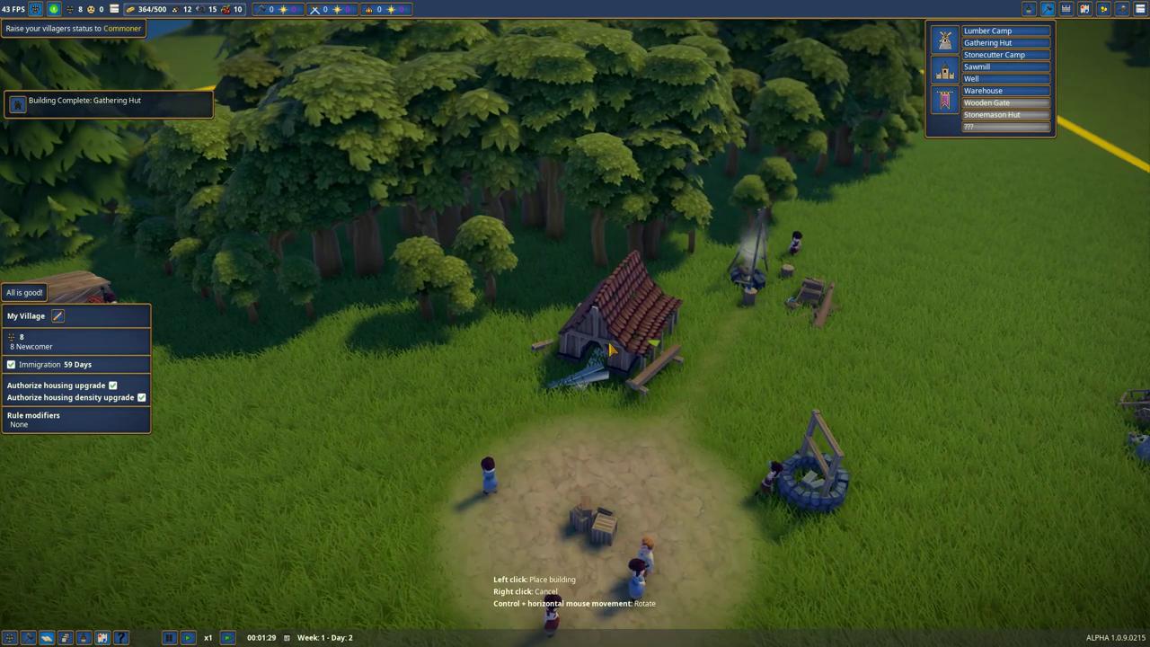
pyautogui.click(410, 376)
pyautogui.rightClick(410, 375)
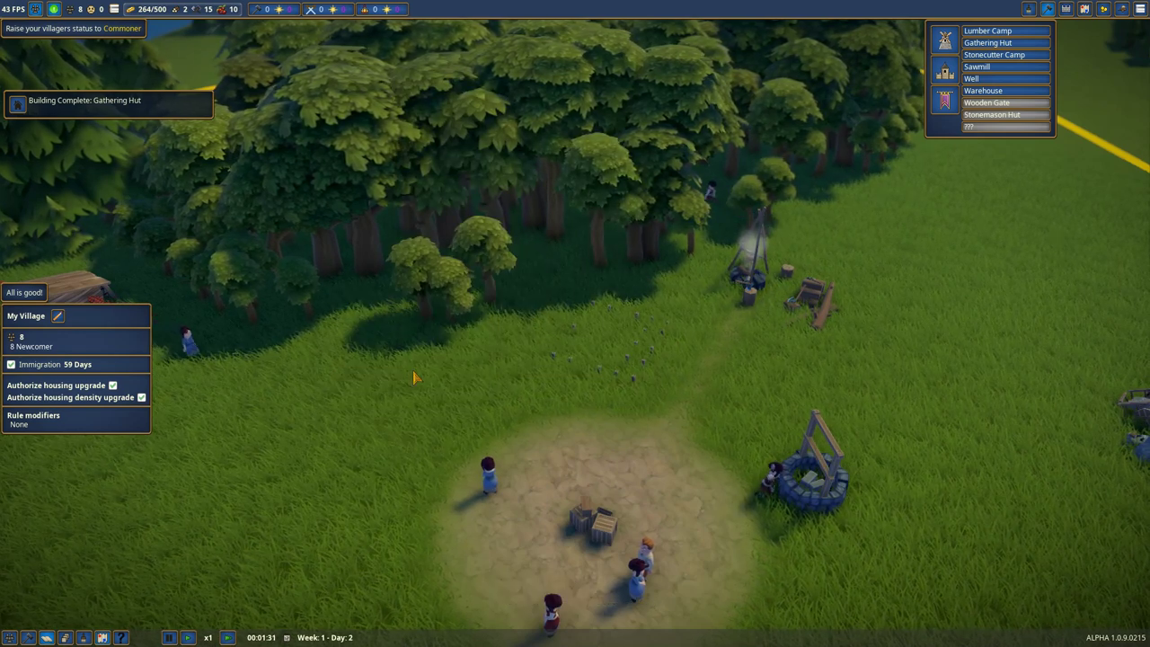
pyautogui.press('space')
pyautogui.click(286, 235)
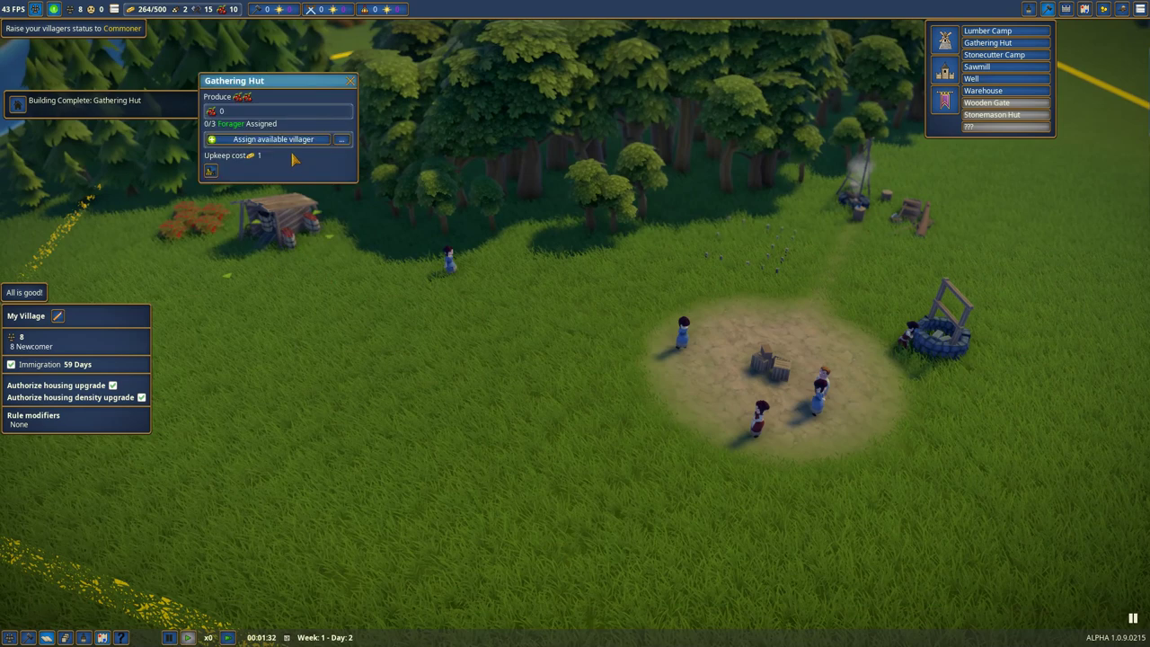
pyautogui.click(273, 140)
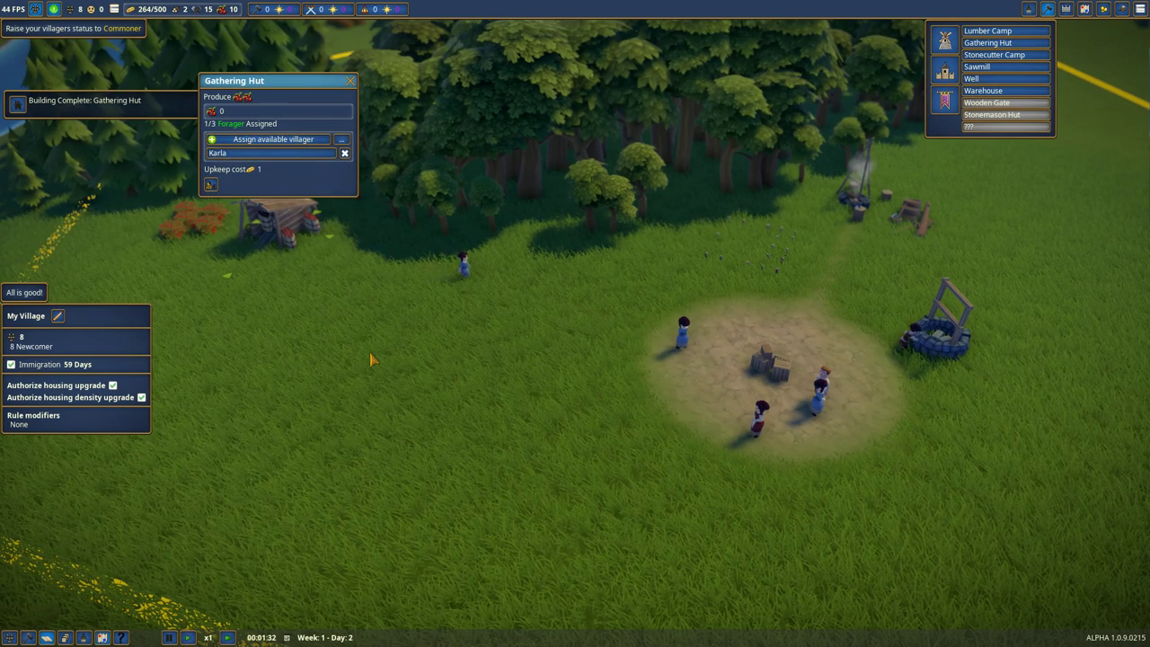
pyautogui.press('Escape')
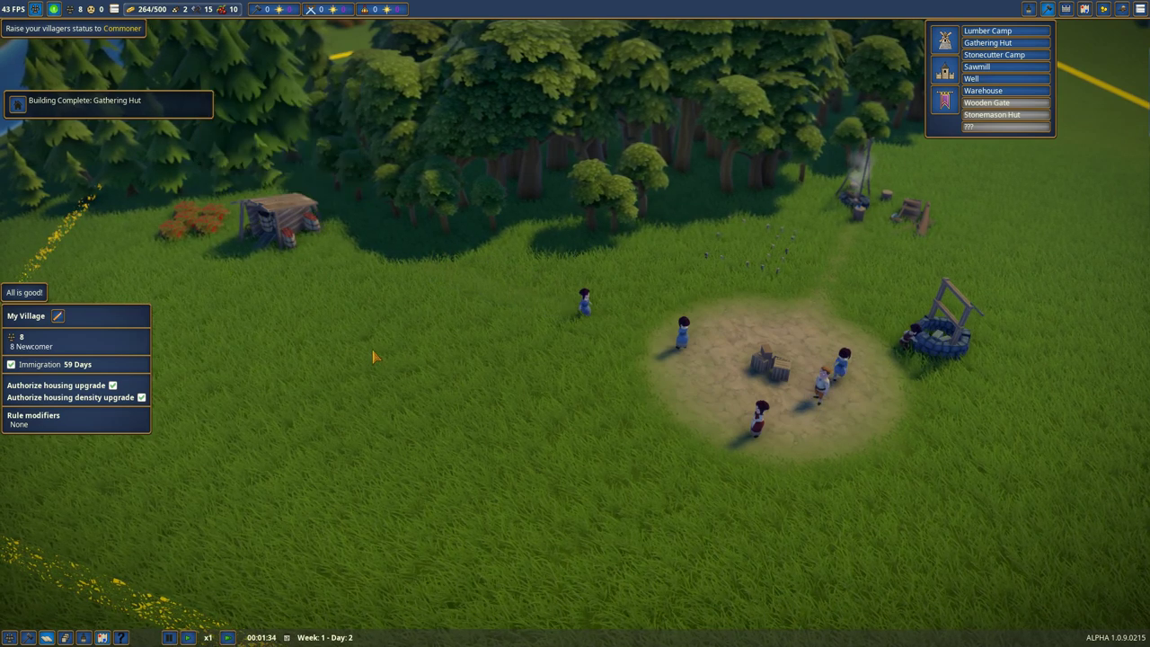
pyautogui.press('Escape')
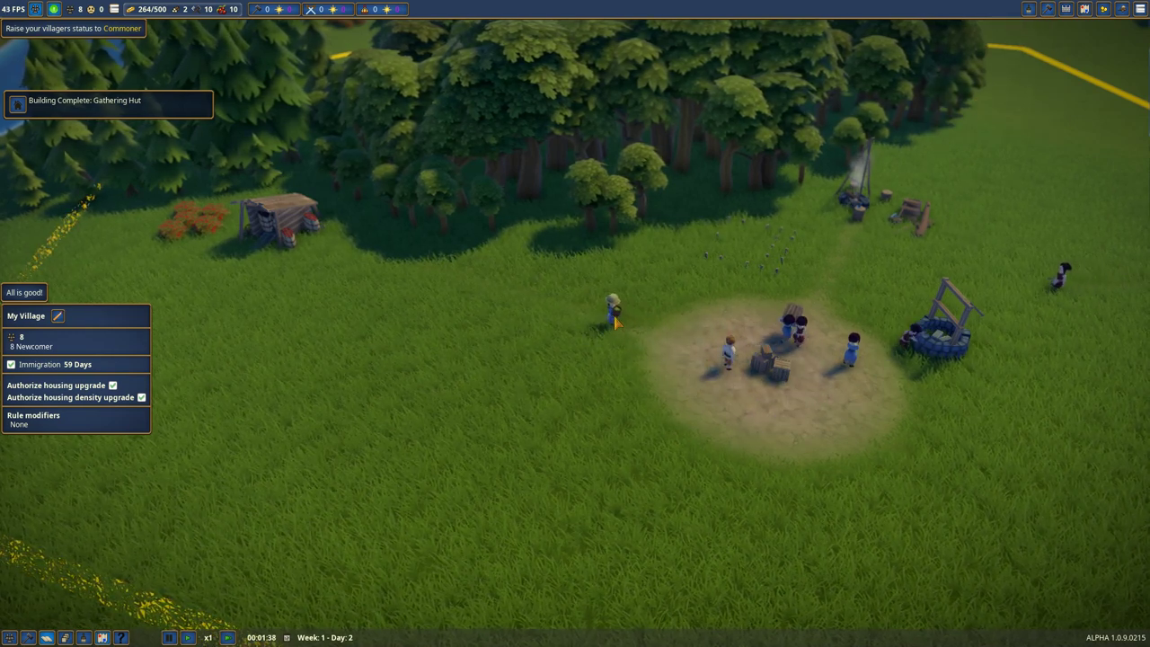
pyautogui.press('d')
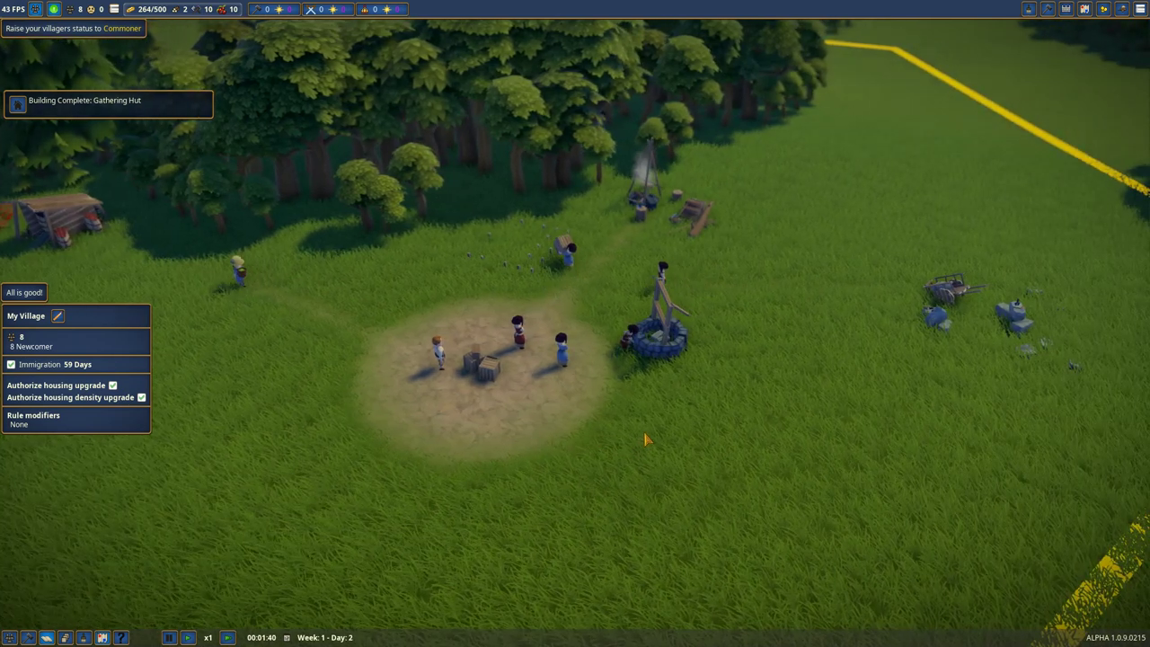
pyautogui.press('d')
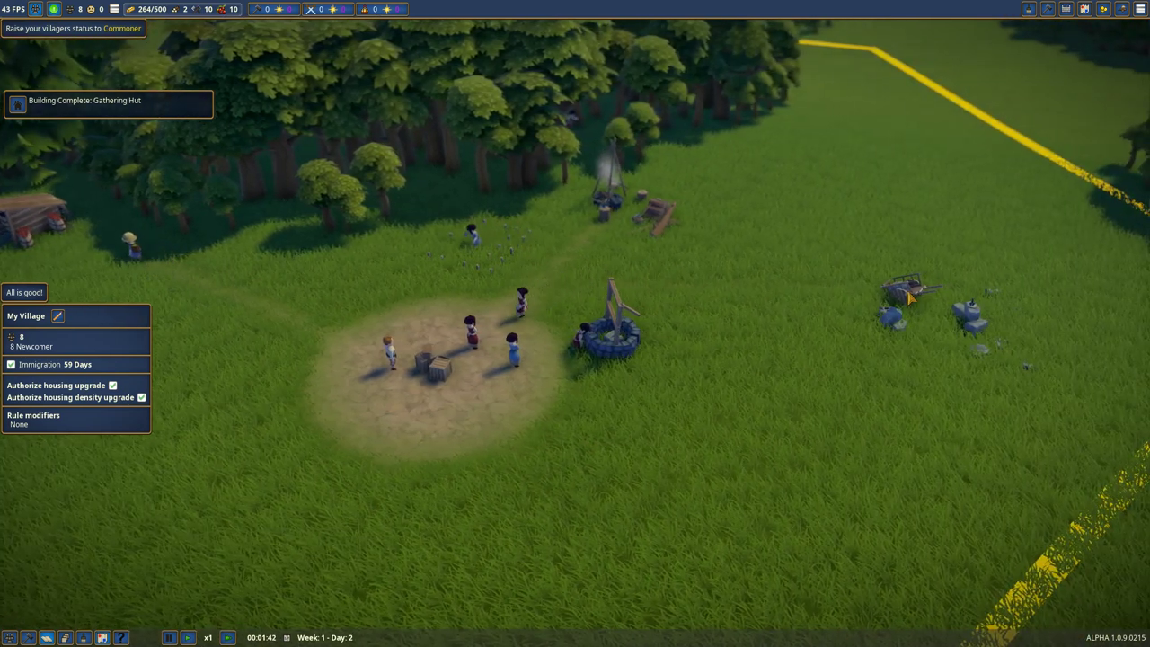
pyautogui.click(909, 296)
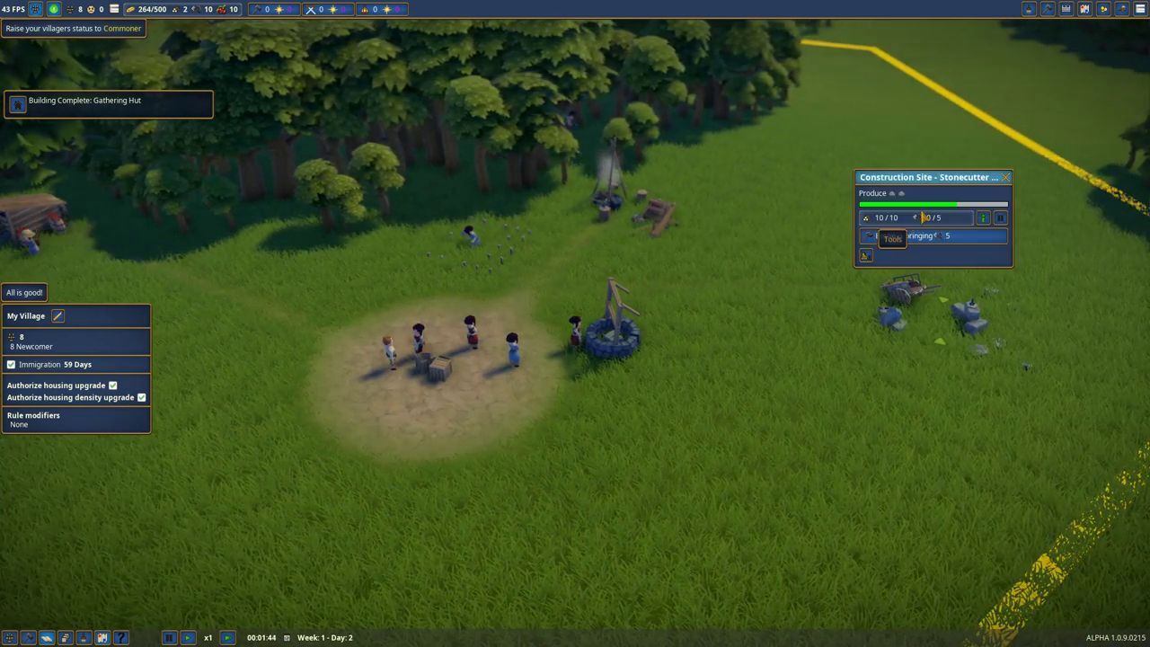
pyautogui.click(772, 422)
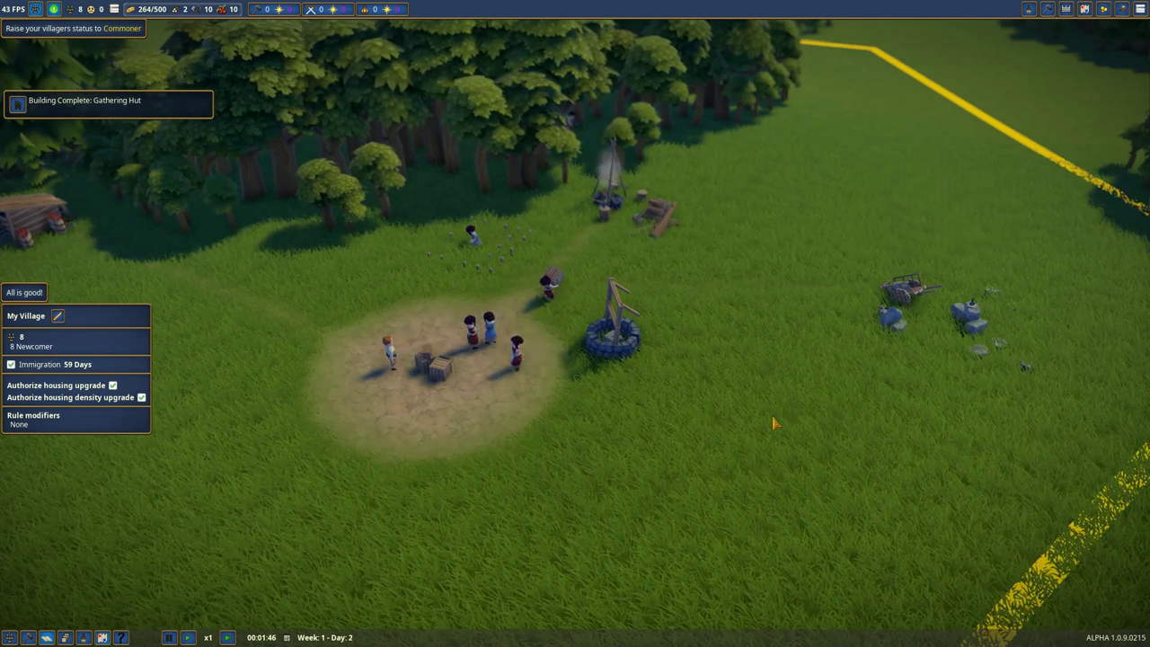
pyautogui.scroll(2, 773, 422)
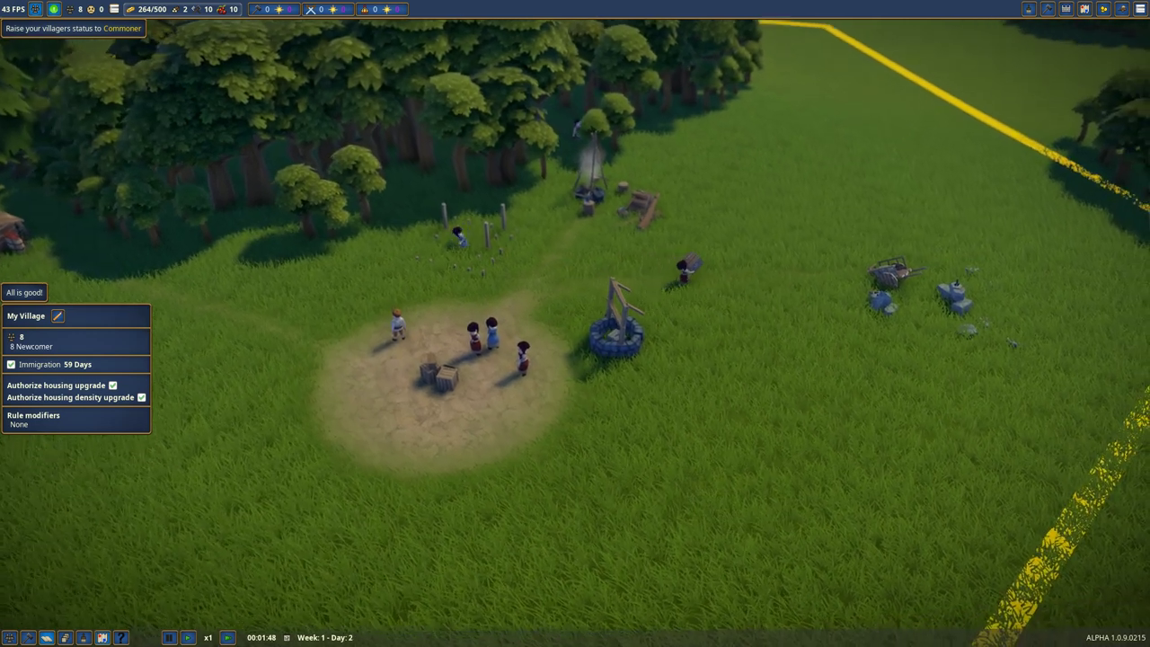
pyautogui.press('a')
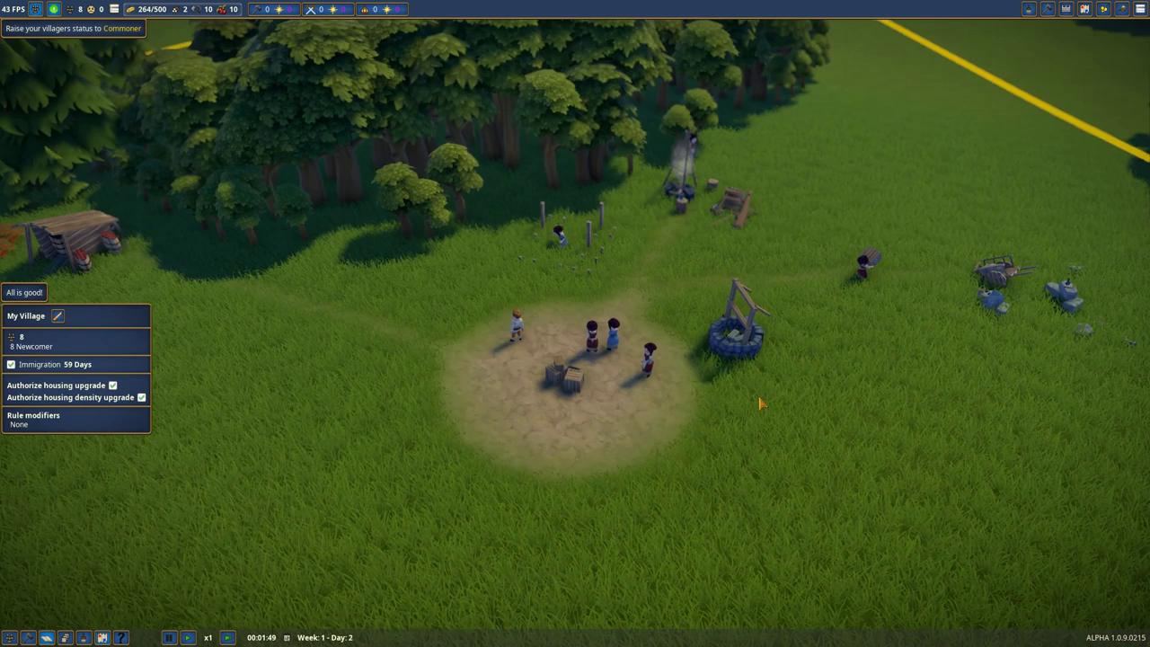
pyautogui.scroll(-2, 759, 404)
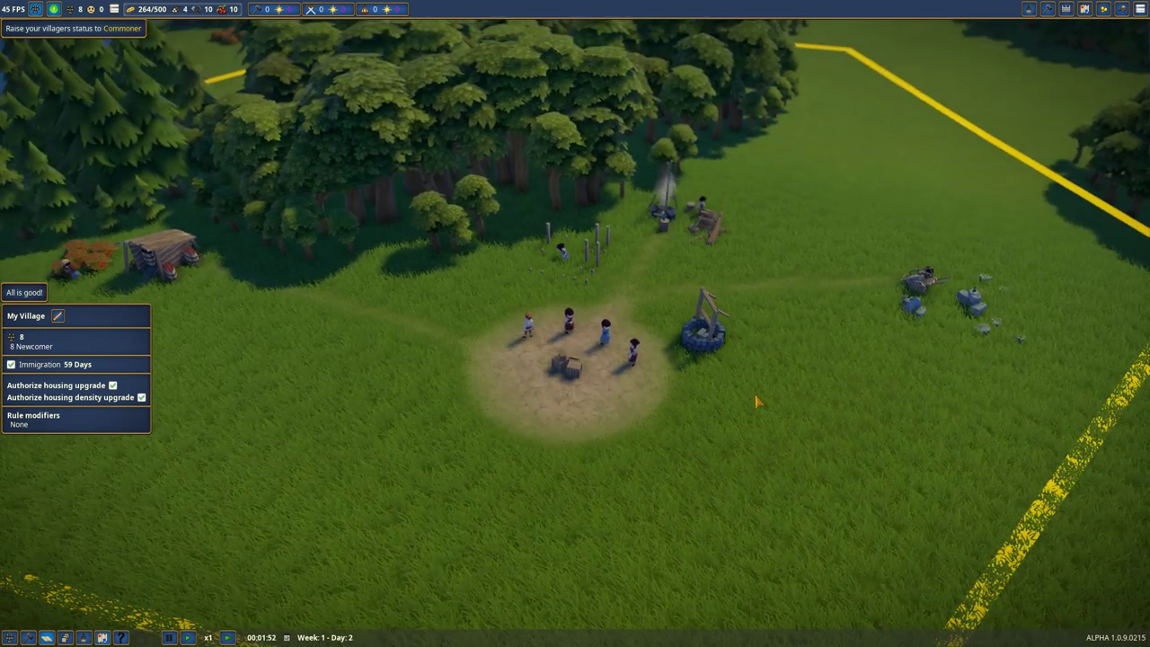
# Step: Show the public buildings list and the stored resource list, positioned slightly lower on screen
pyautogui.click(1047, 10)
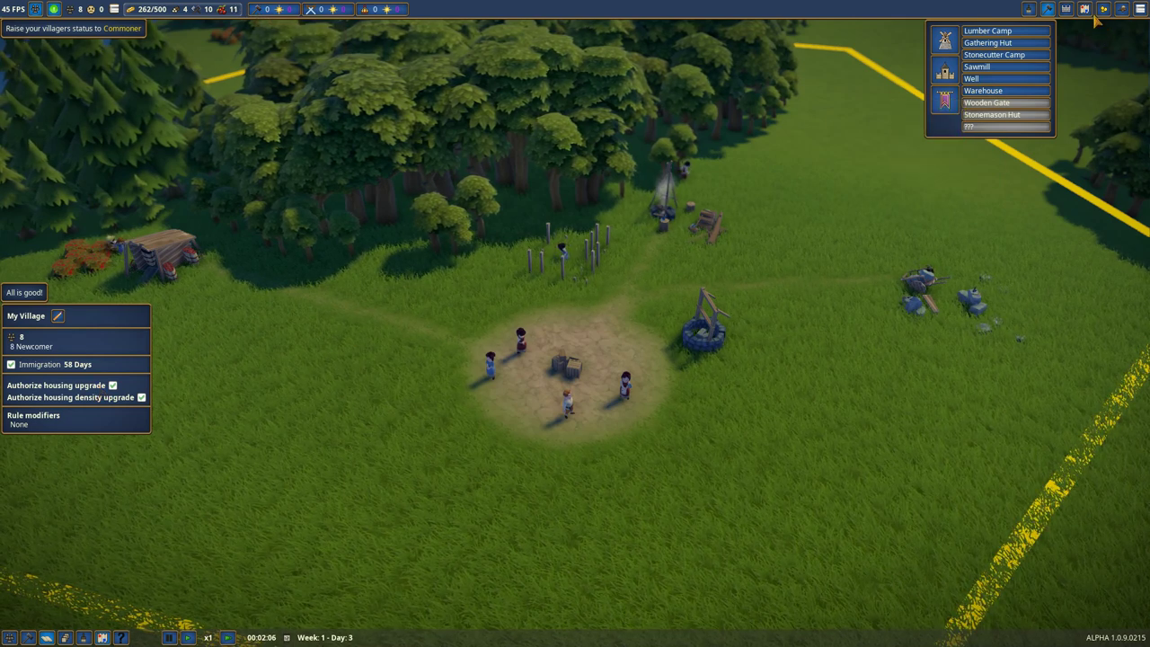
pyautogui.moveTo(182, 9)
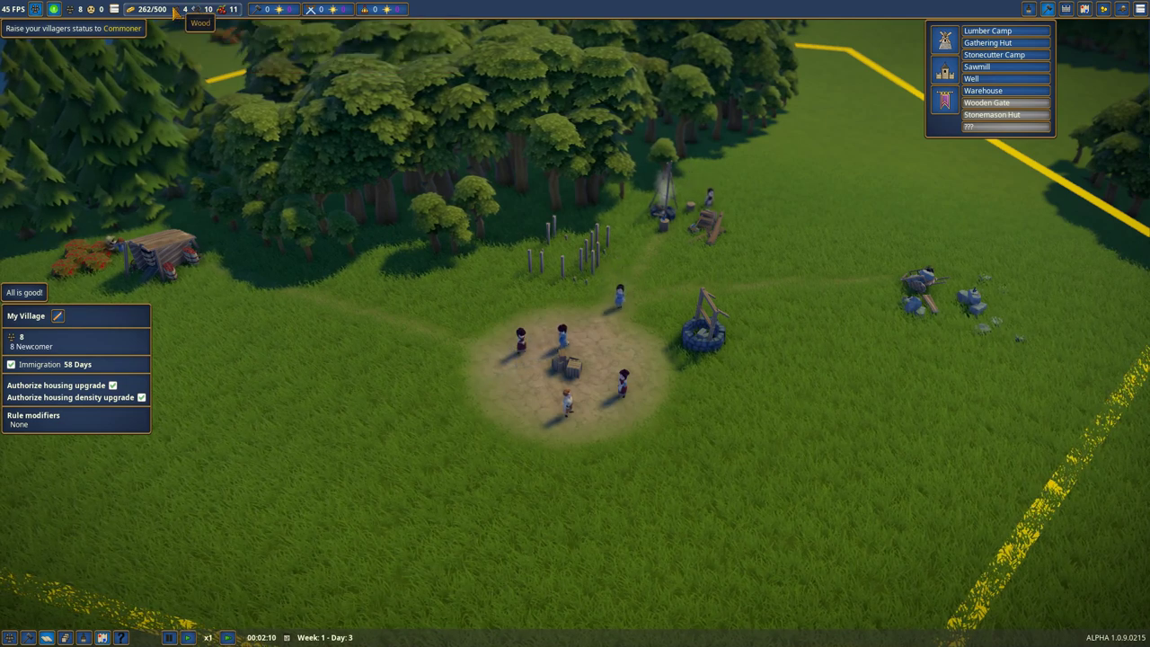
pyautogui.click(118, 11)
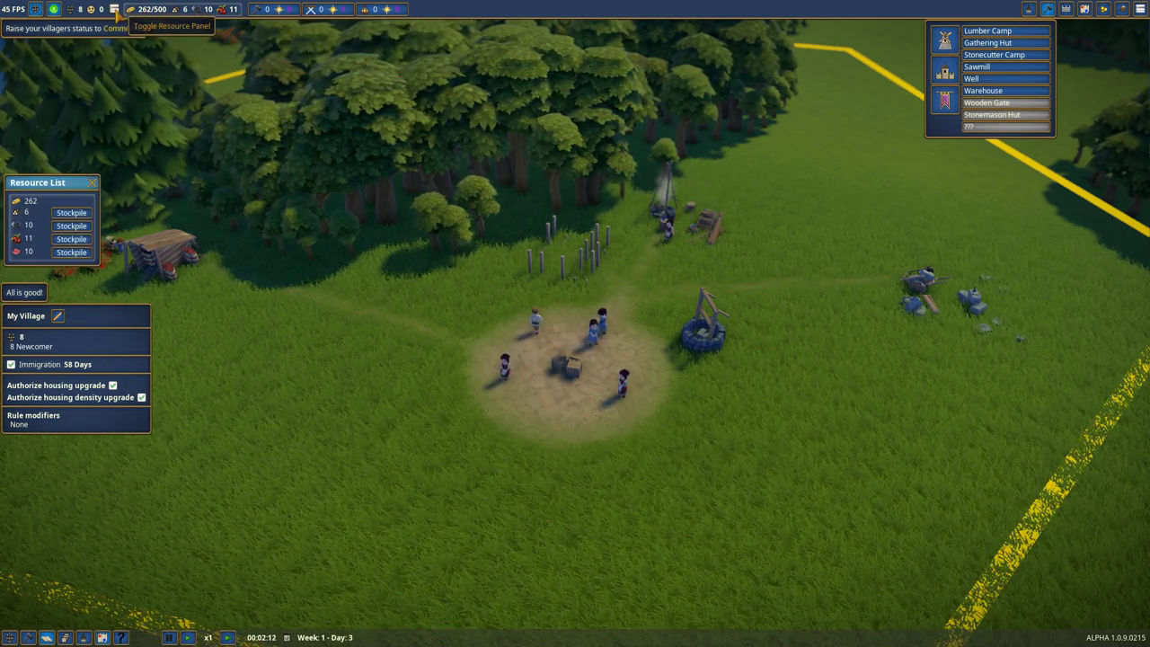
pyautogui.moveTo(53, 183)
pyautogui.mouseDown()
pyautogui.moveTo(65, 188)
pyautogui.moveTo(63, 221)
pyautogui.mouseUp()
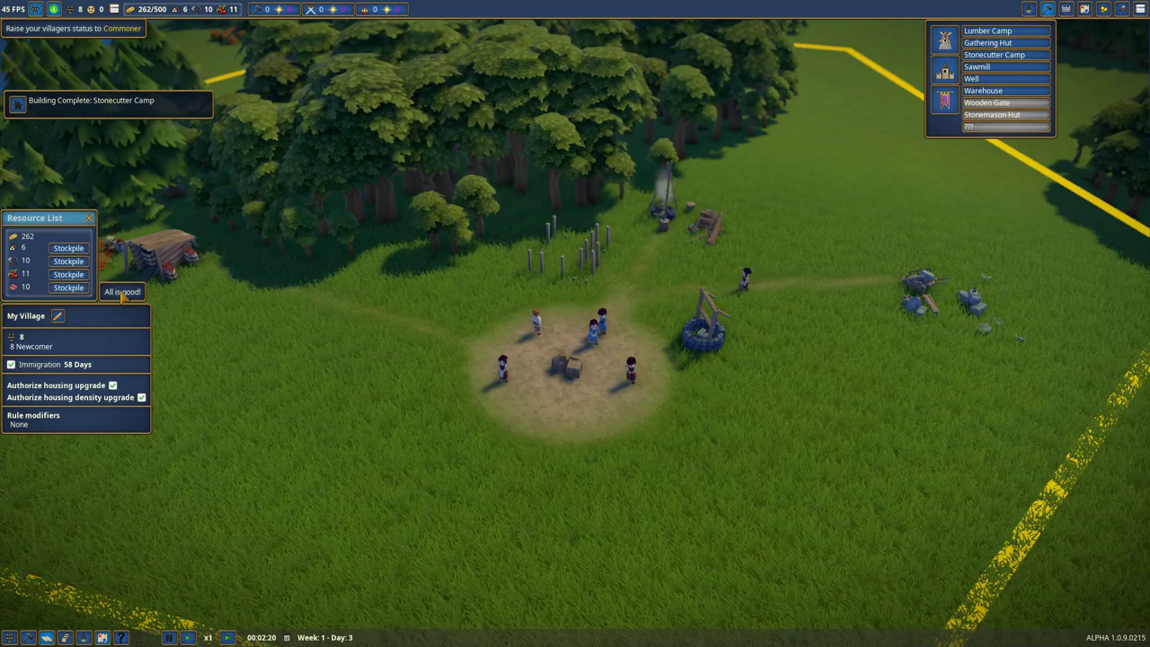
pyautogui.scroll(-2, 473, 289)
pyautogui.scroll(-2, 539, 297)
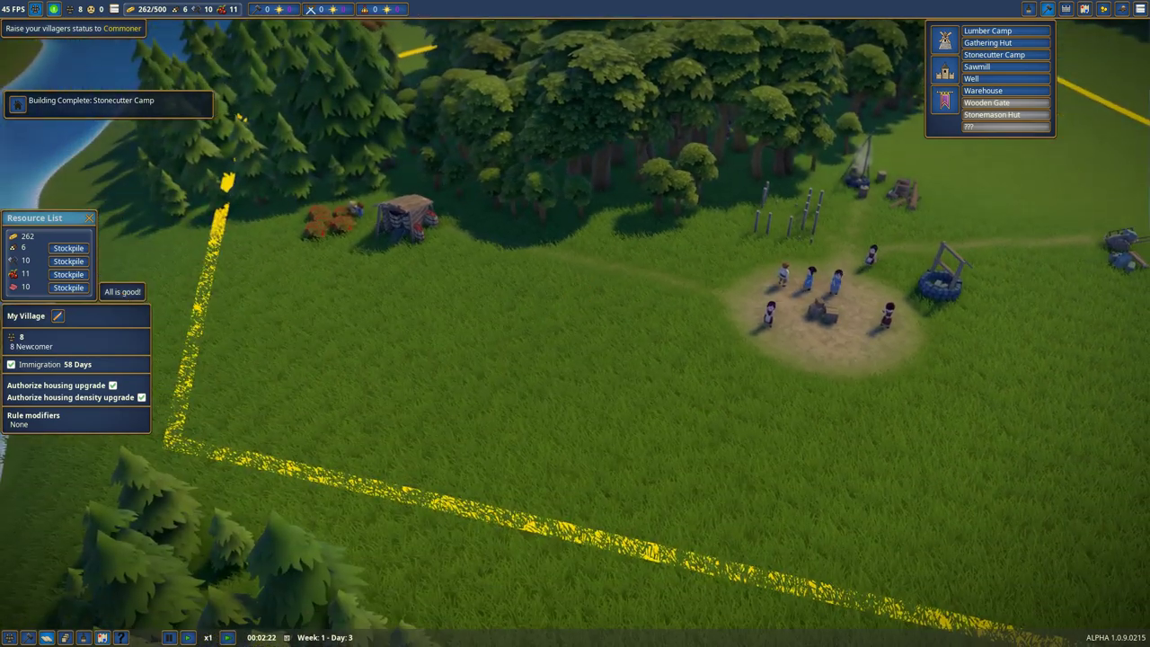
pyautogui.scroll(-2, 584, 304)
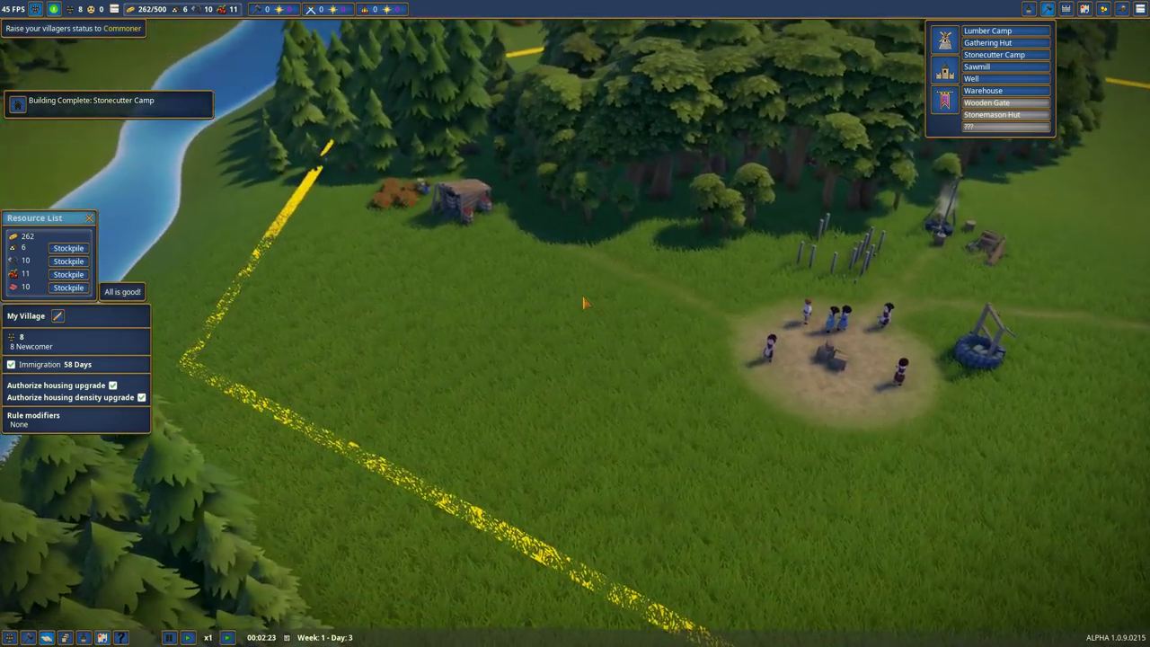
pyautogui.scroll(-2, 583, 303)
# Step: Check the finished Stonecutter Camp's workers, with Harry assigned as stone cutter
pyautogui.click(848, 370)
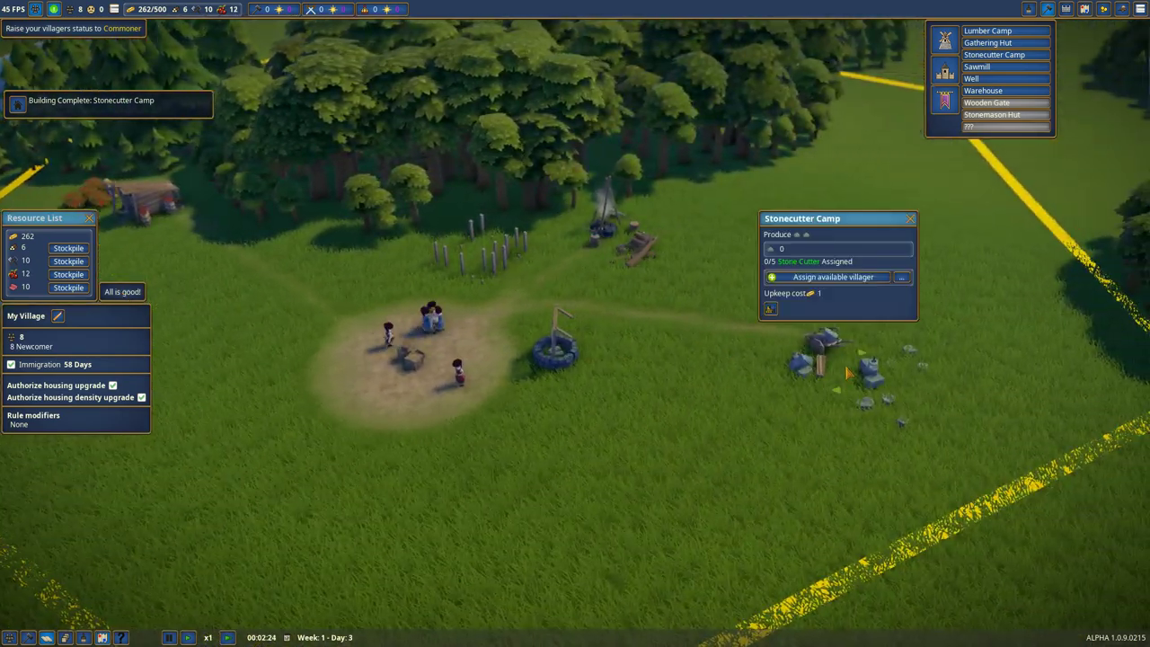
pyautogui.click(910, 218)
pyautogui.scroll(-2, 575, 323)
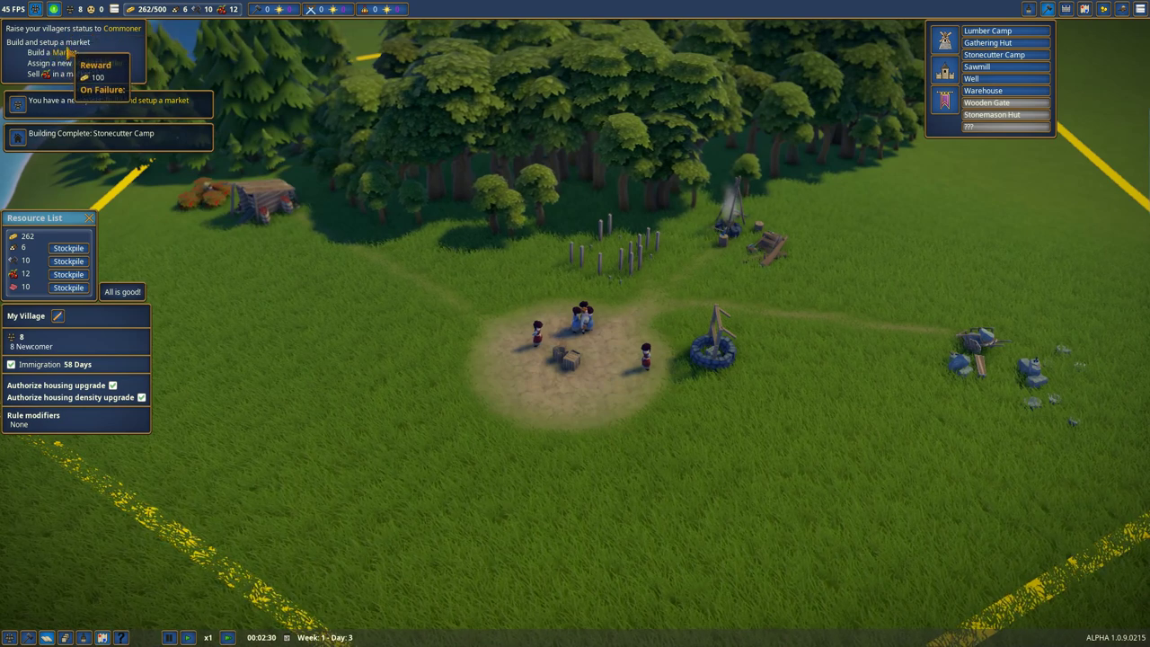
pyautogui.scroll(-2, 574, 323)
pyautogui.scroll(-2, 575, 323)
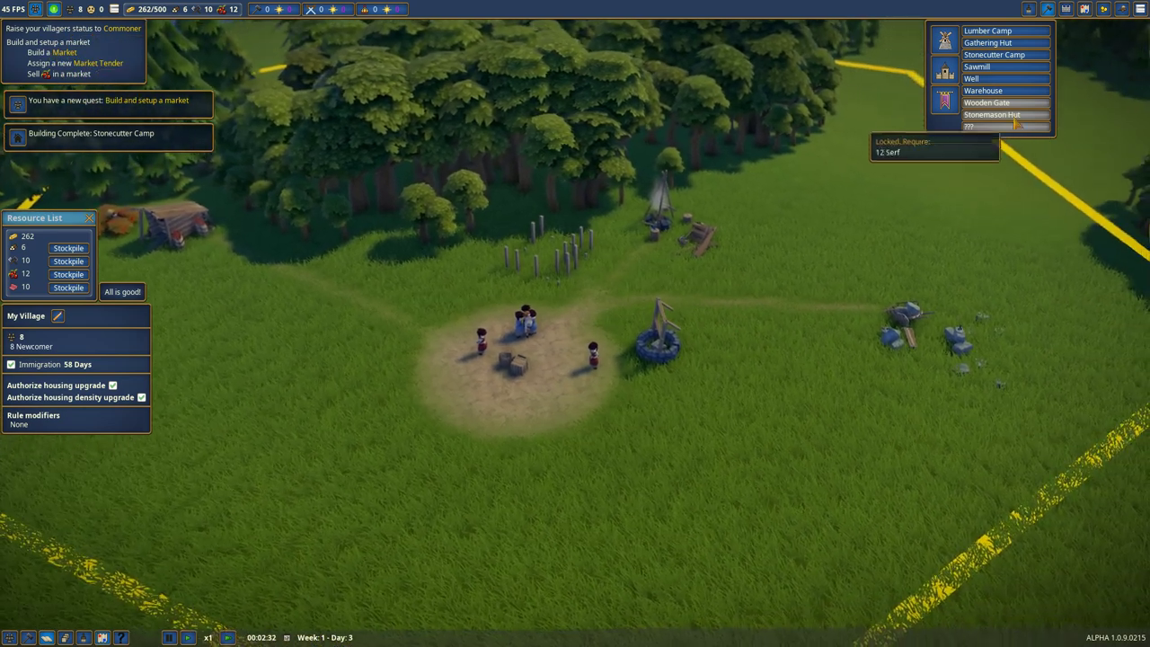
# Step: Place a Warehouse near the forest edge northwest of the clearing, then start painting extraction zones
pyautogui.press('a')
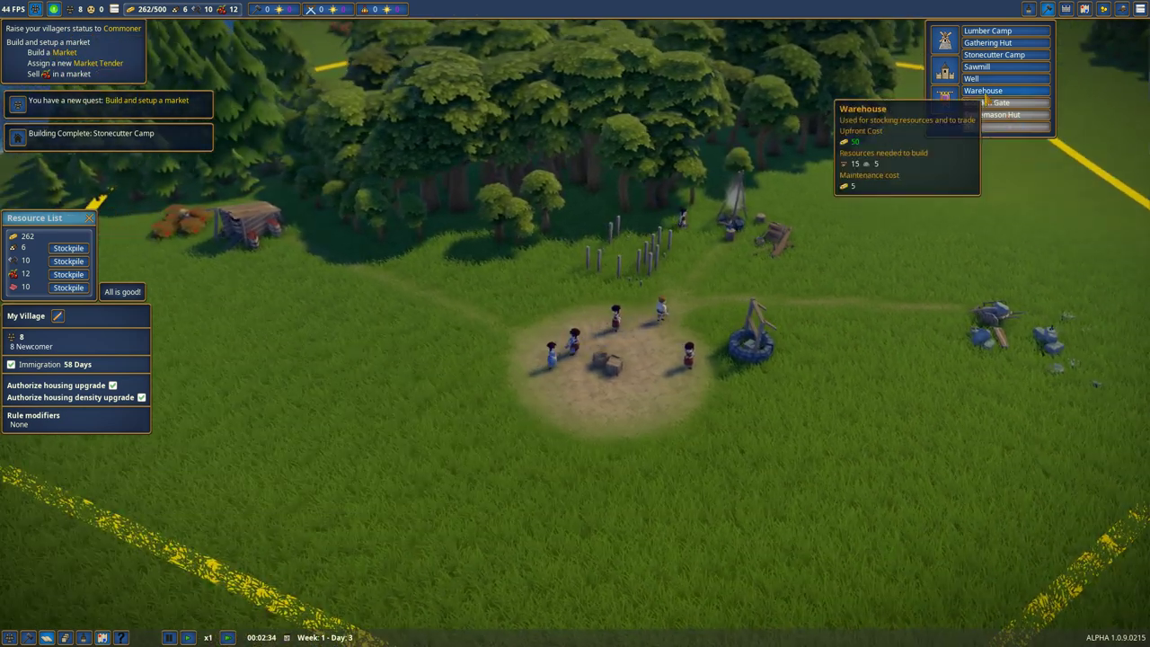
pyautogui.click(983, 90)
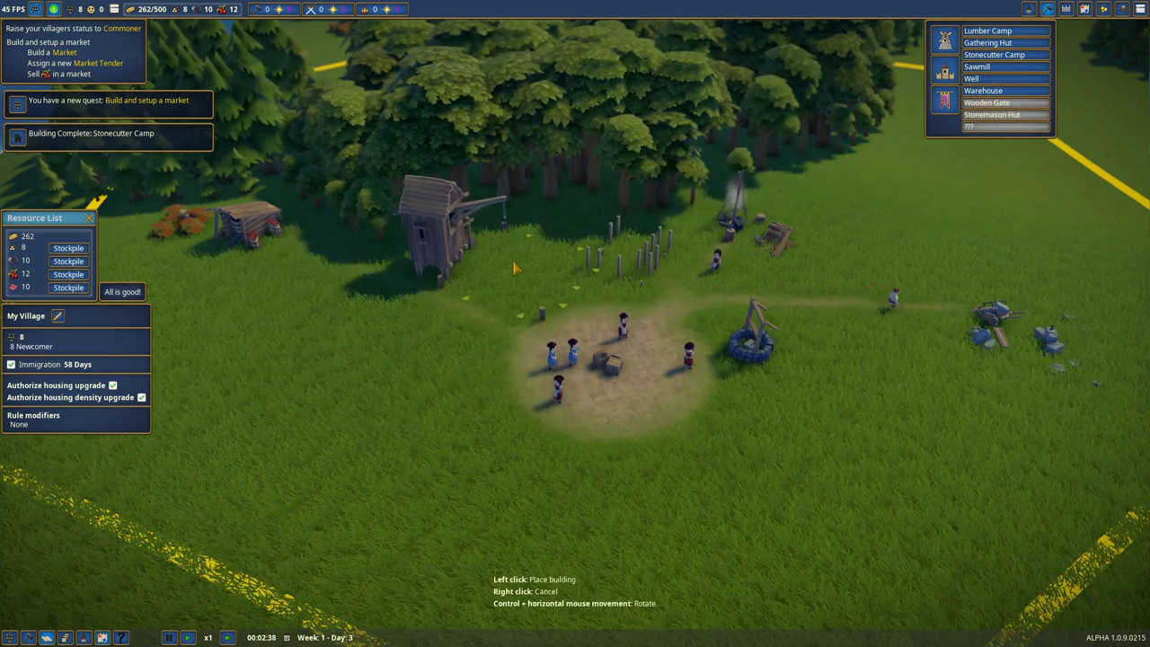
pyautogui.scroll(2, 505, 268)
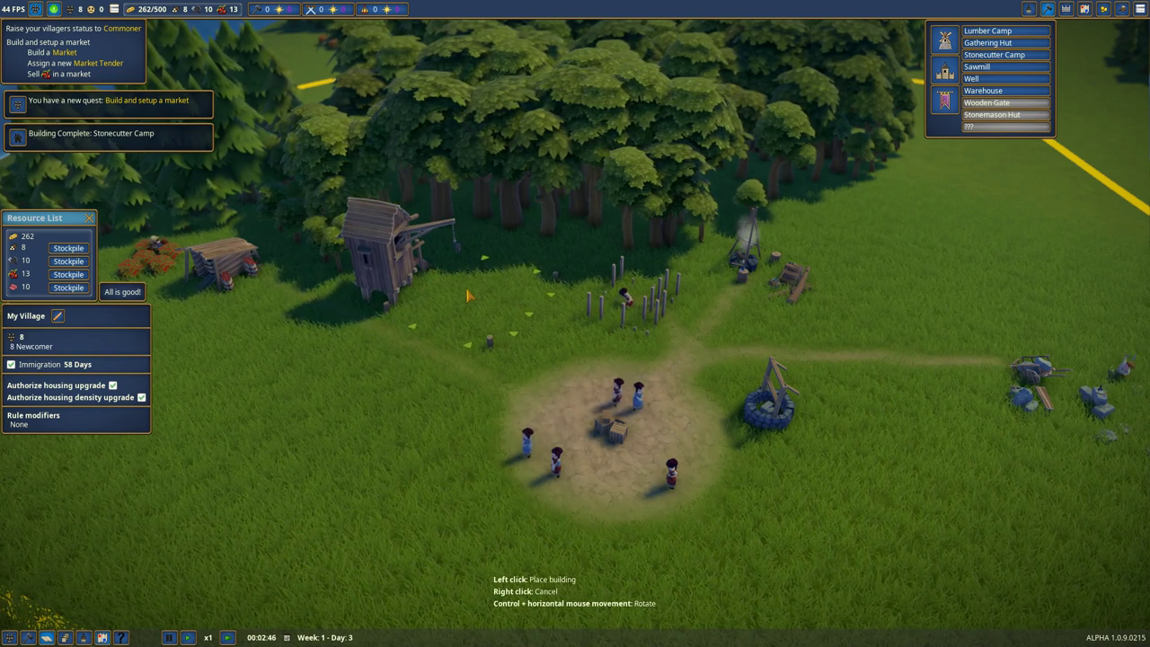
pyautogui.click(467, 296)
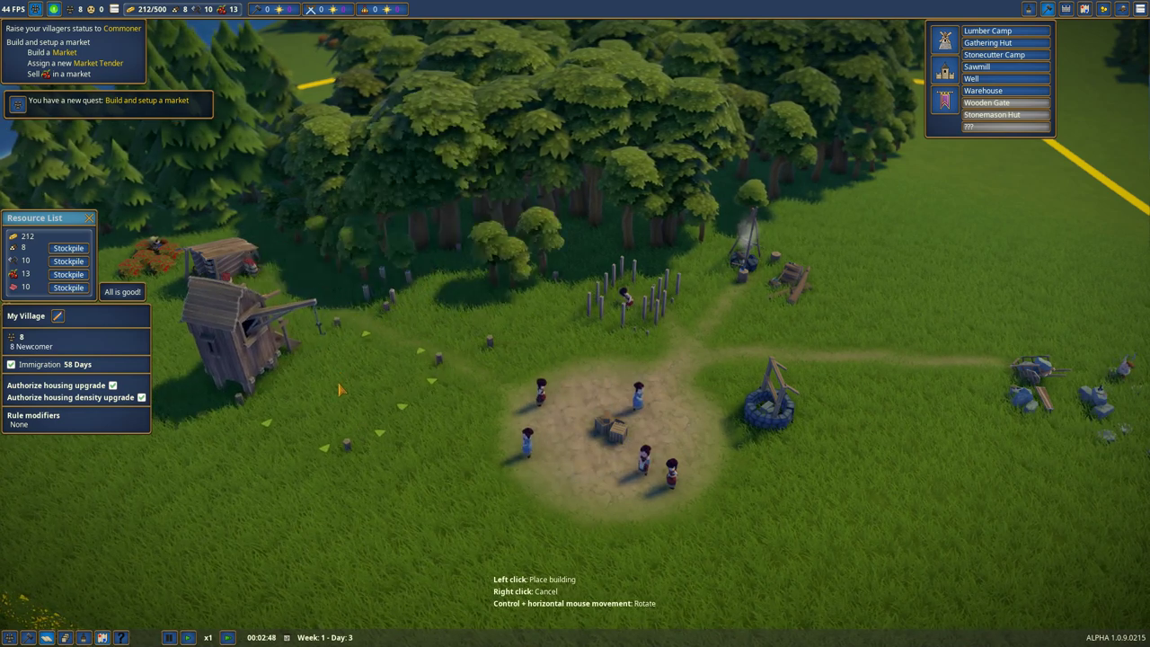
pyautogui.rightClick(352, 407)
pyautogui.scroll(2, 456, 412)
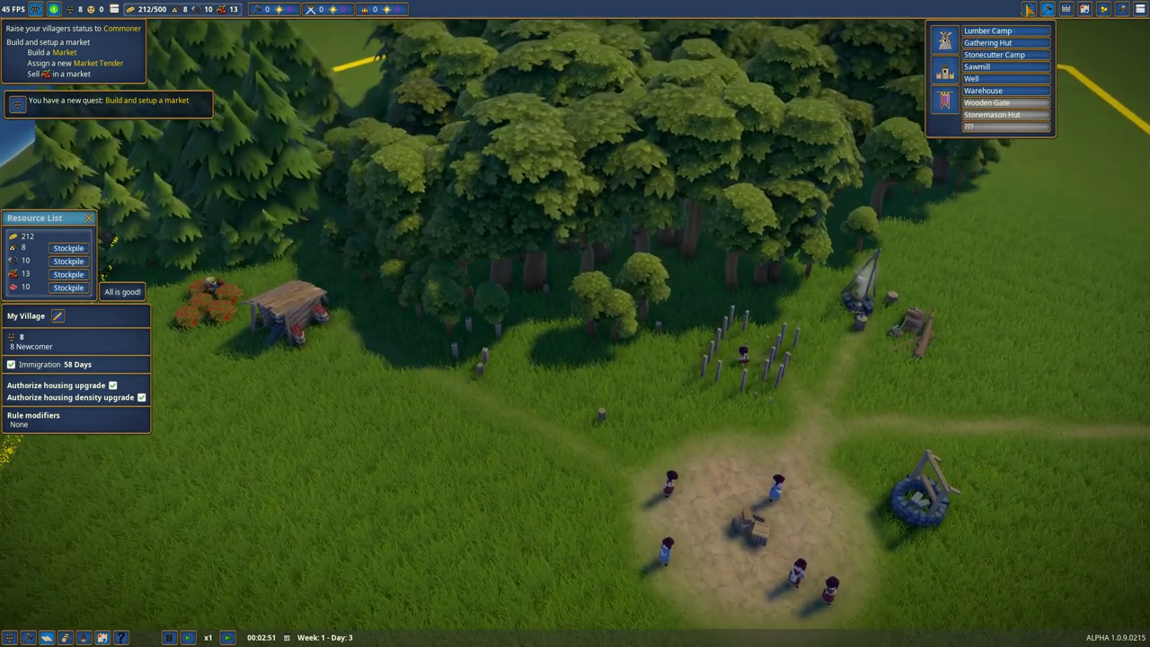
pyautogui.click(1028, 9)
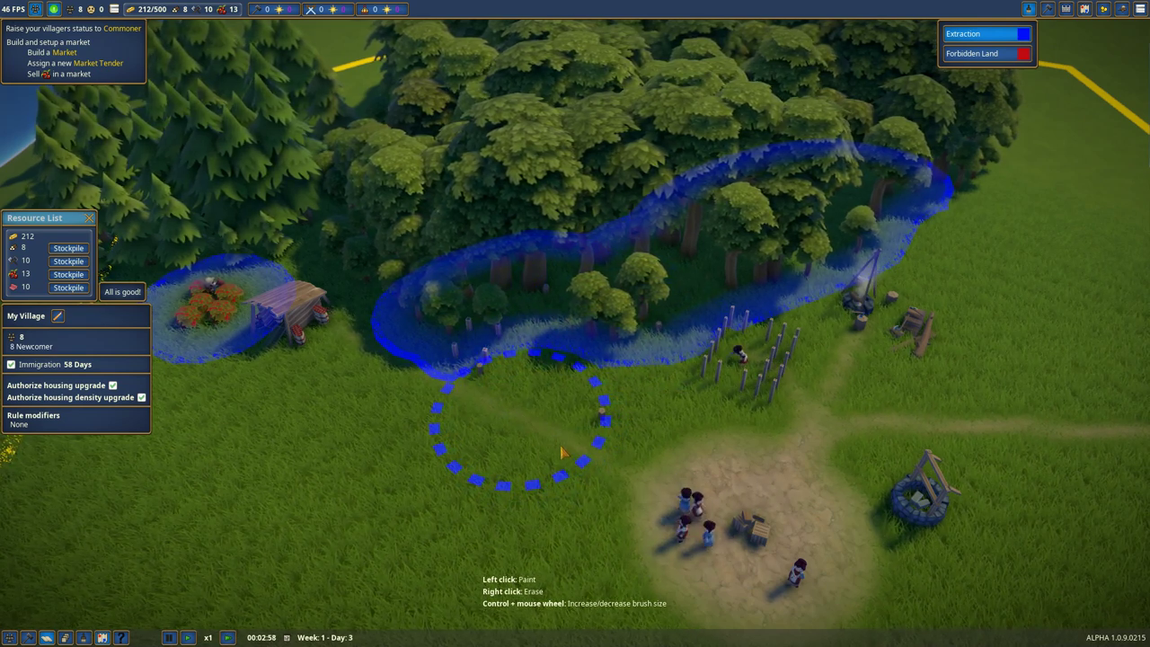
# Step: Leave zone painting and check the Warehouse construction site's builder and material deliveries
pyautogui.click(1028, 9)
pyautogui.scroll(-3, 643, 301)
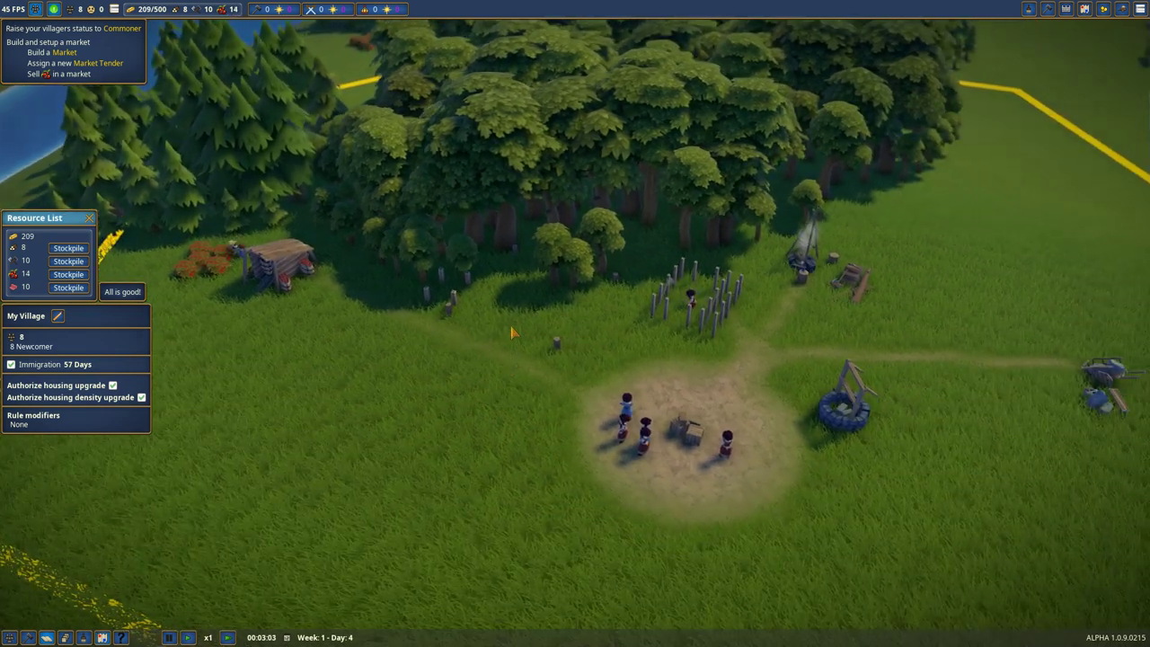
pyautogui.click(512, 332)
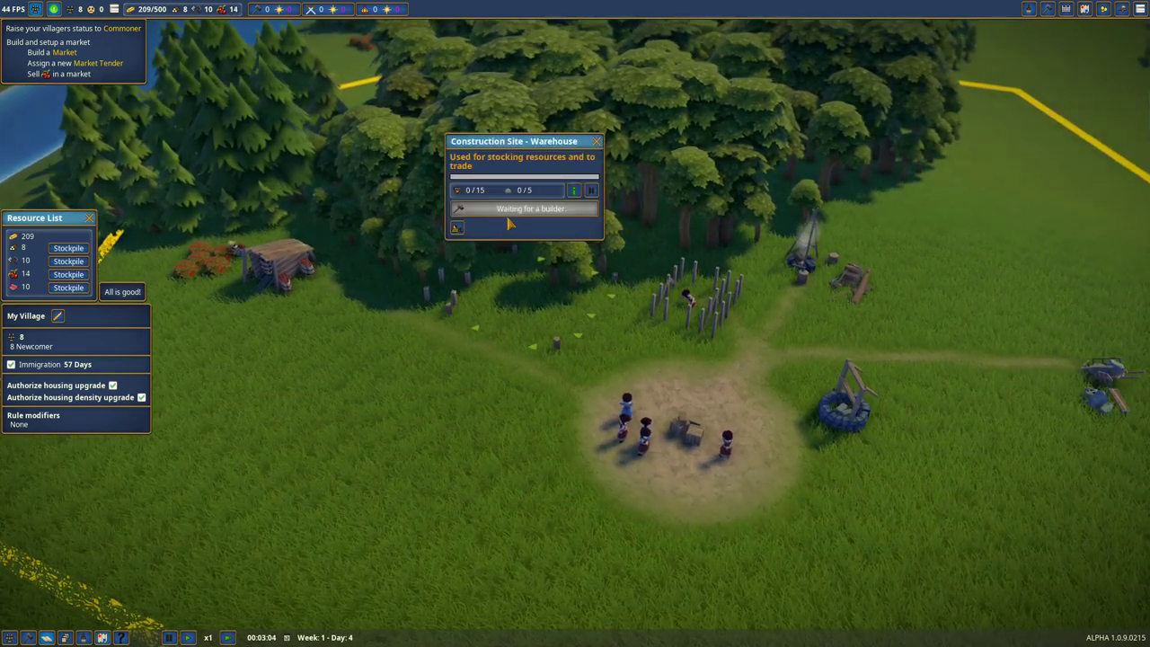
pyautogui.press('d')
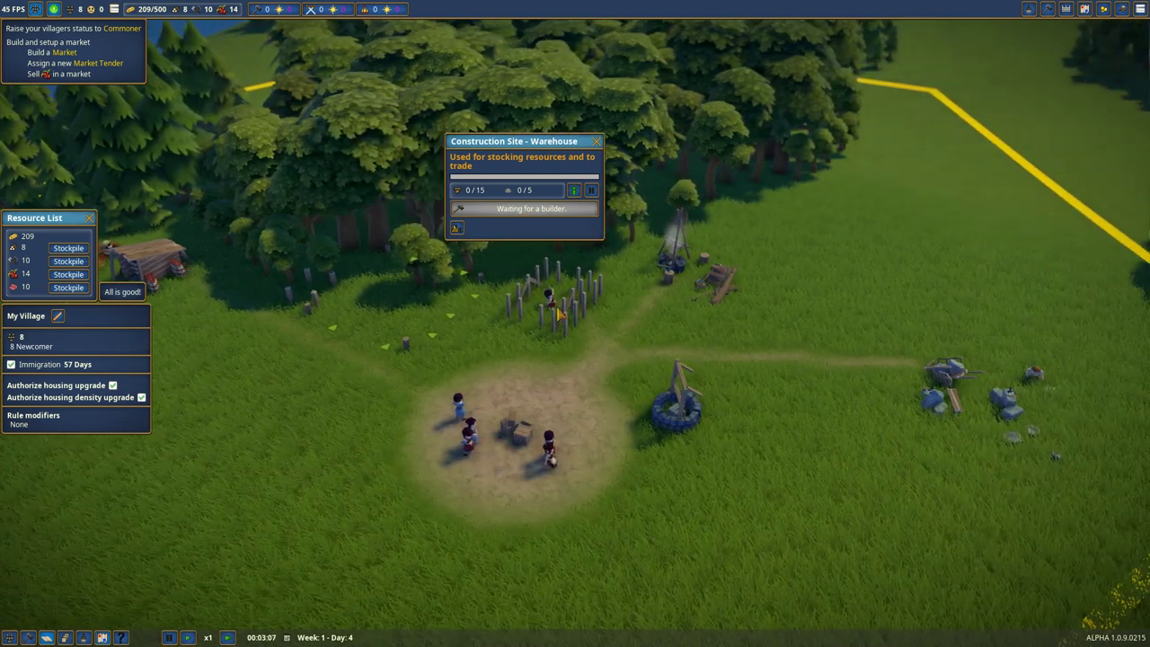
pyautogui.press('w')
pyautogui.scroll(-2, 559, 313)
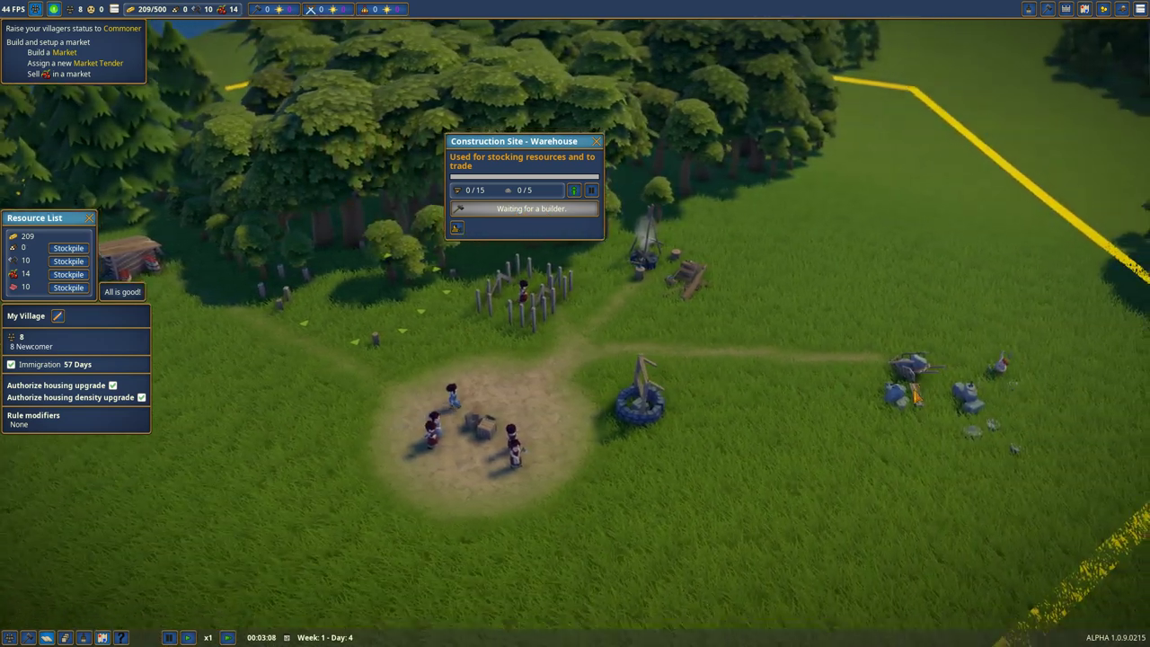
pyautogui.click(566, 305)
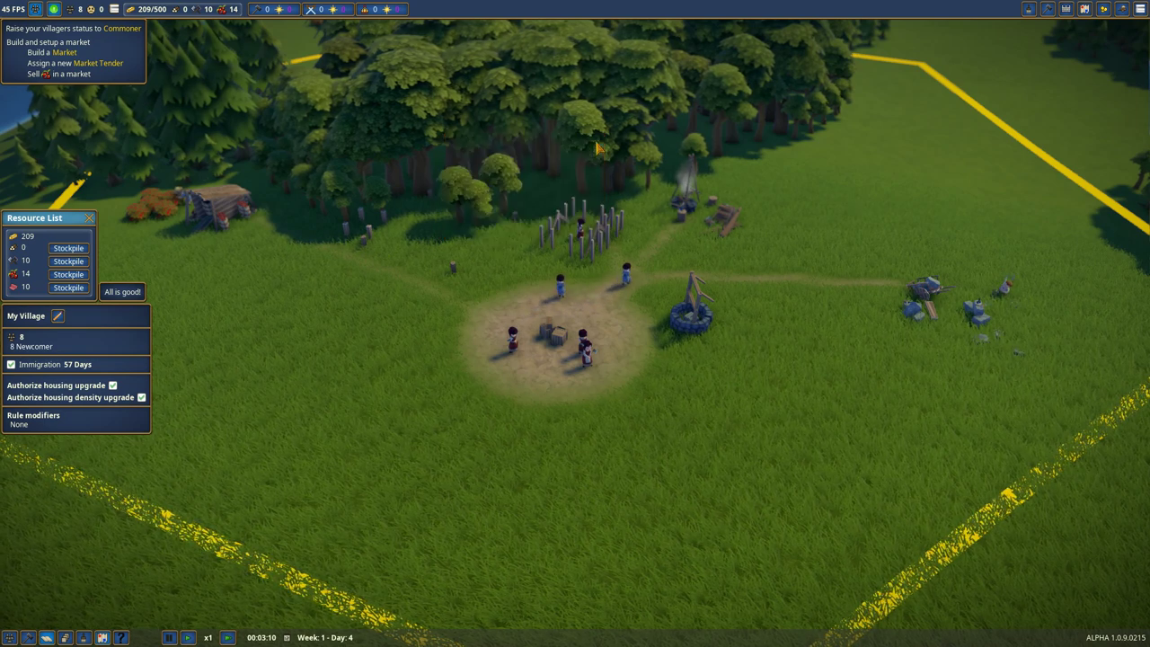
pyautogui.scroll(1, 597, 318)
pyautogui.scroll(2, 598, 318)
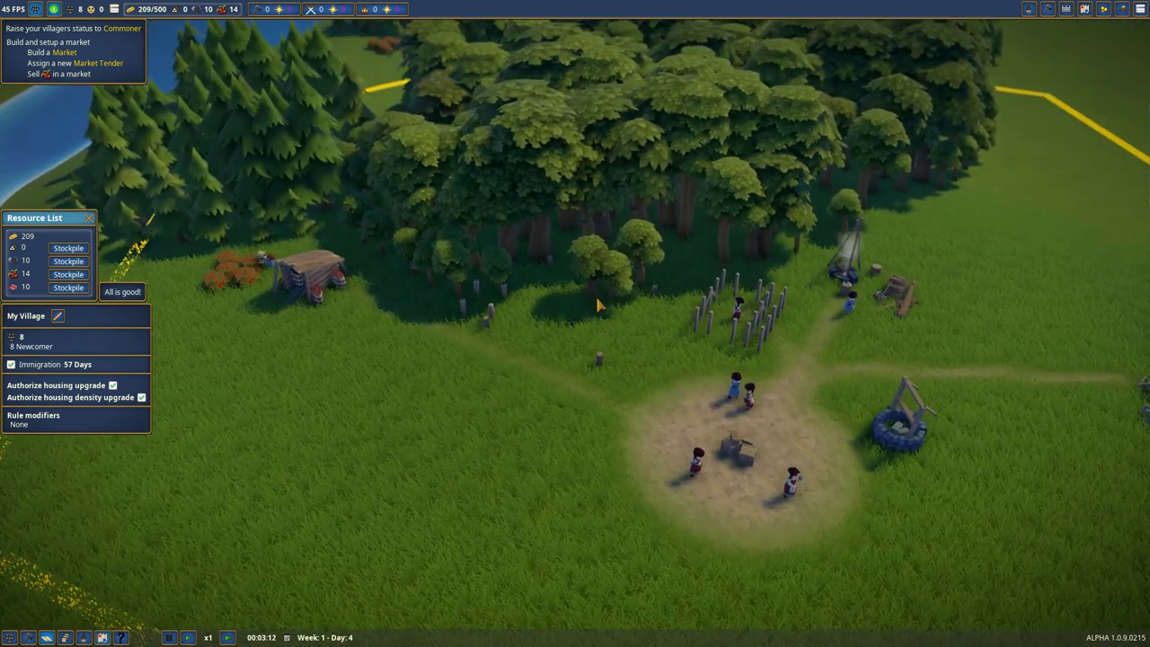
# Step: Inspect three villagers on the plaza, then confirm Emilie is assigned to build the warehouse
pyautogui.click(747, 395)
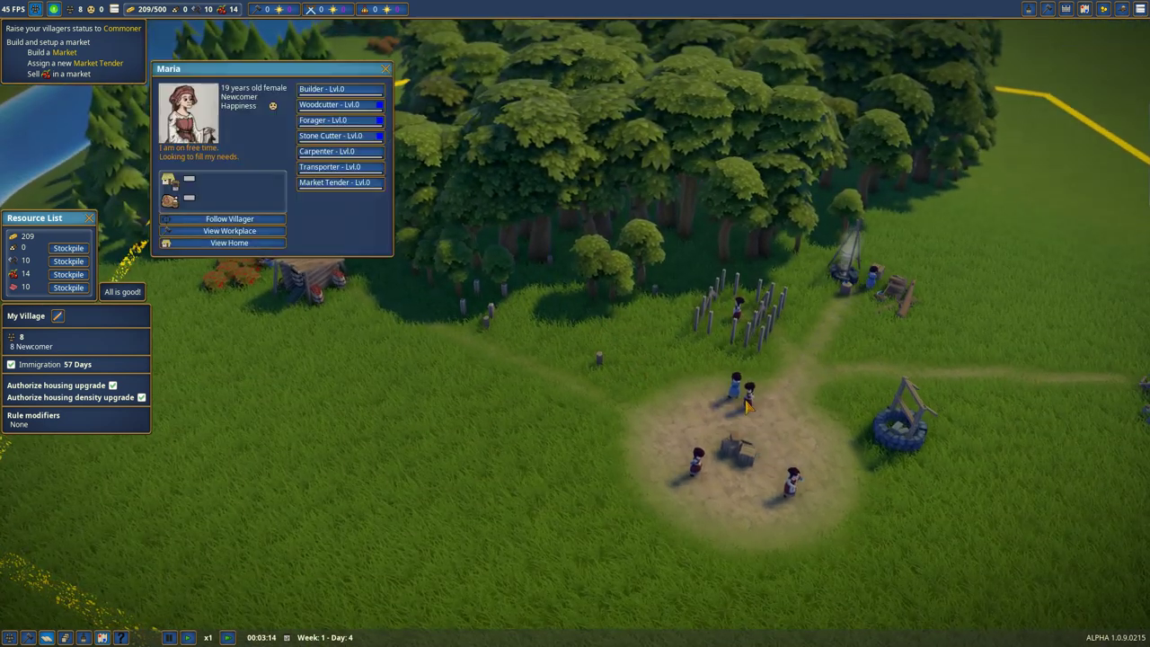
pyautogui.click(718, 422)
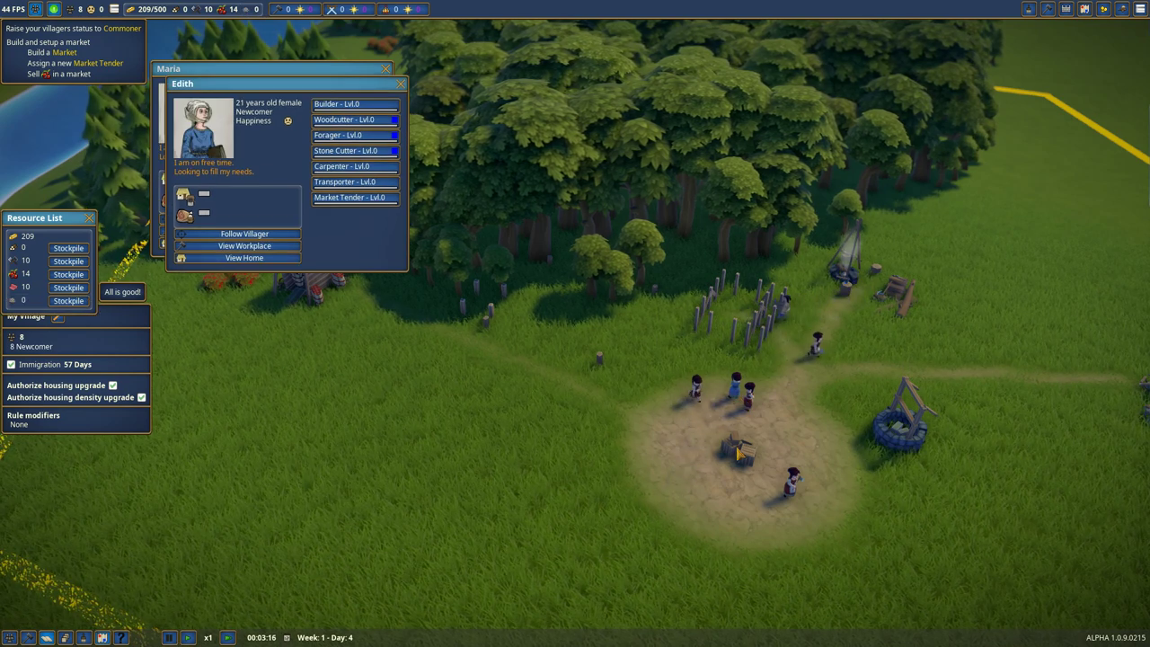
pyautogui.click(669, 370)
pyautogui.press('Escape')
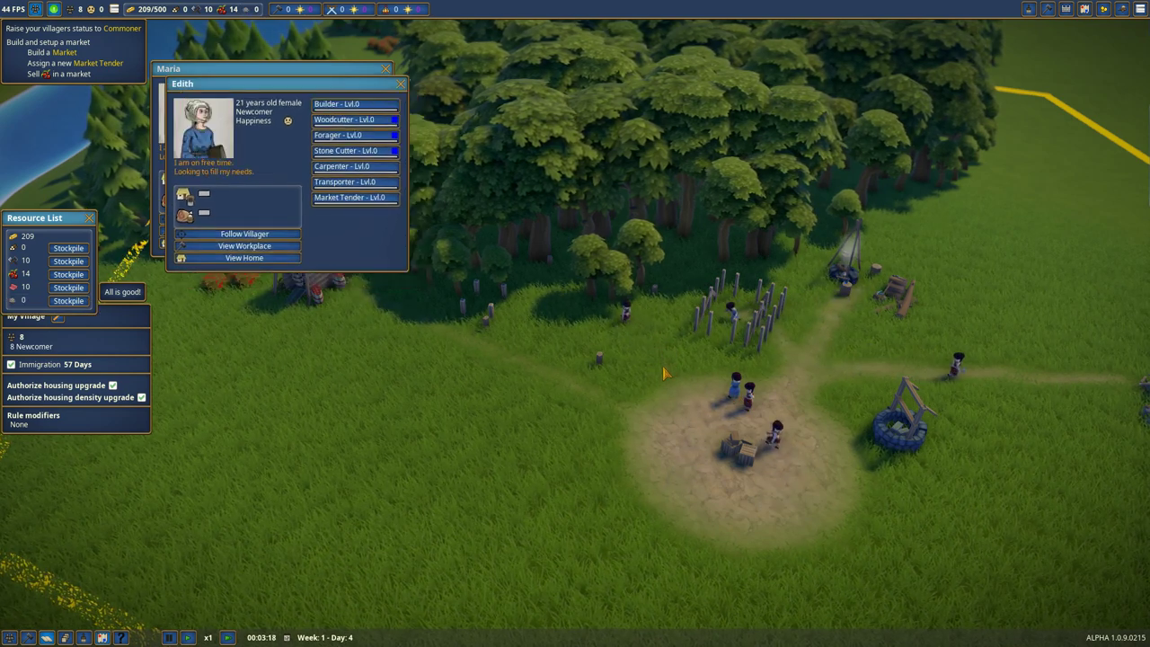
pyautogui.press('Escape')
pyautogui.press('Escape')
pyautogui.click(542, 316)
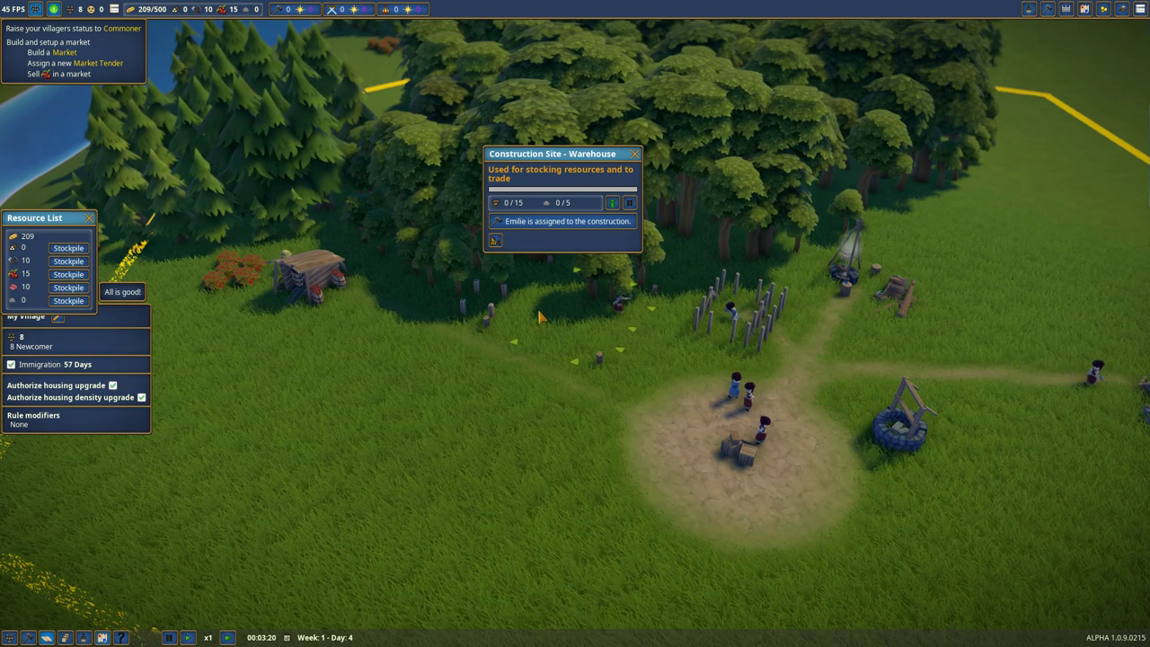
pyautogui.click(503, 392)
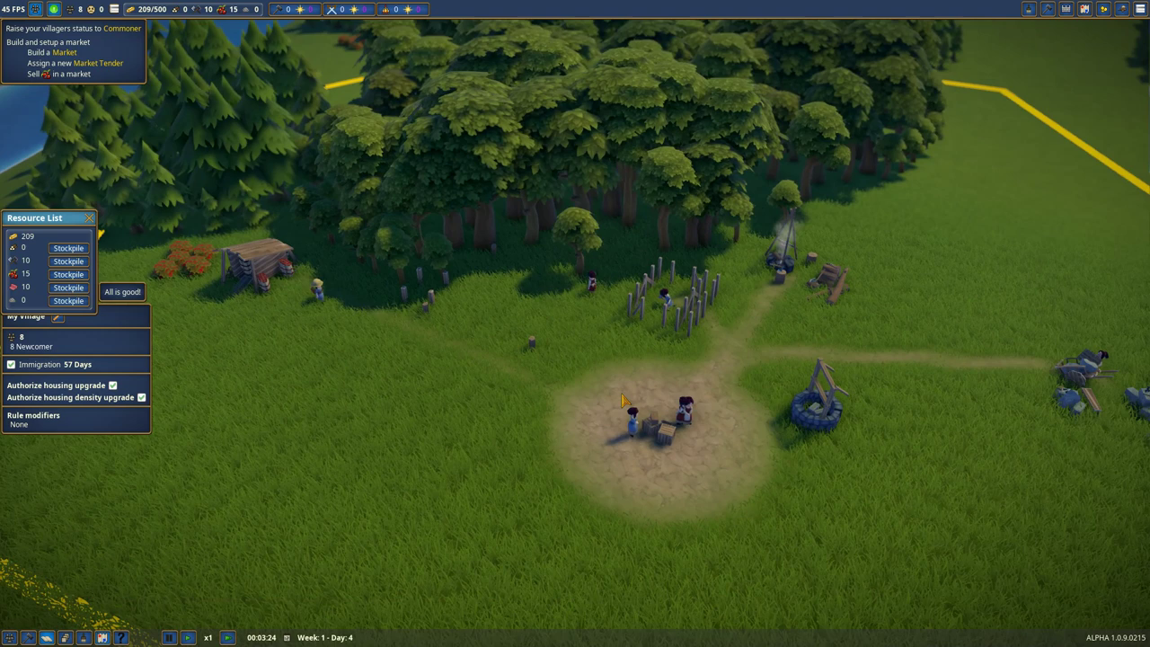
pyautogui.scroll(-3, 623, 398)
pyautogui.scroll(-2, 623, 399)
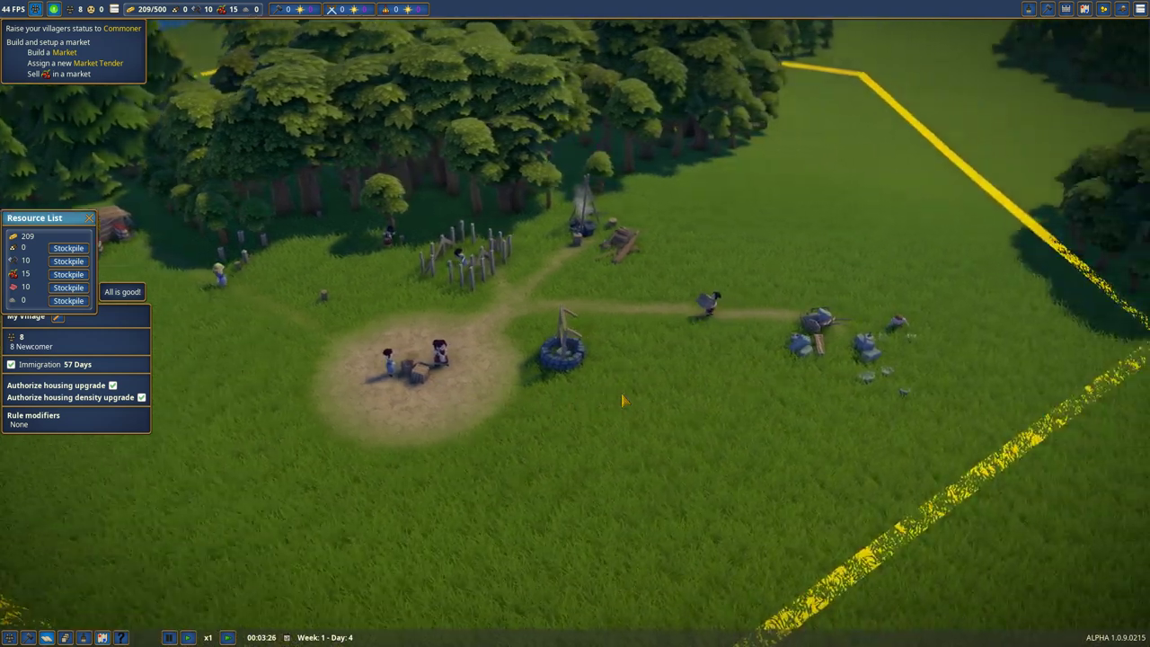
pyautogui.scroll(3, 665, 368)
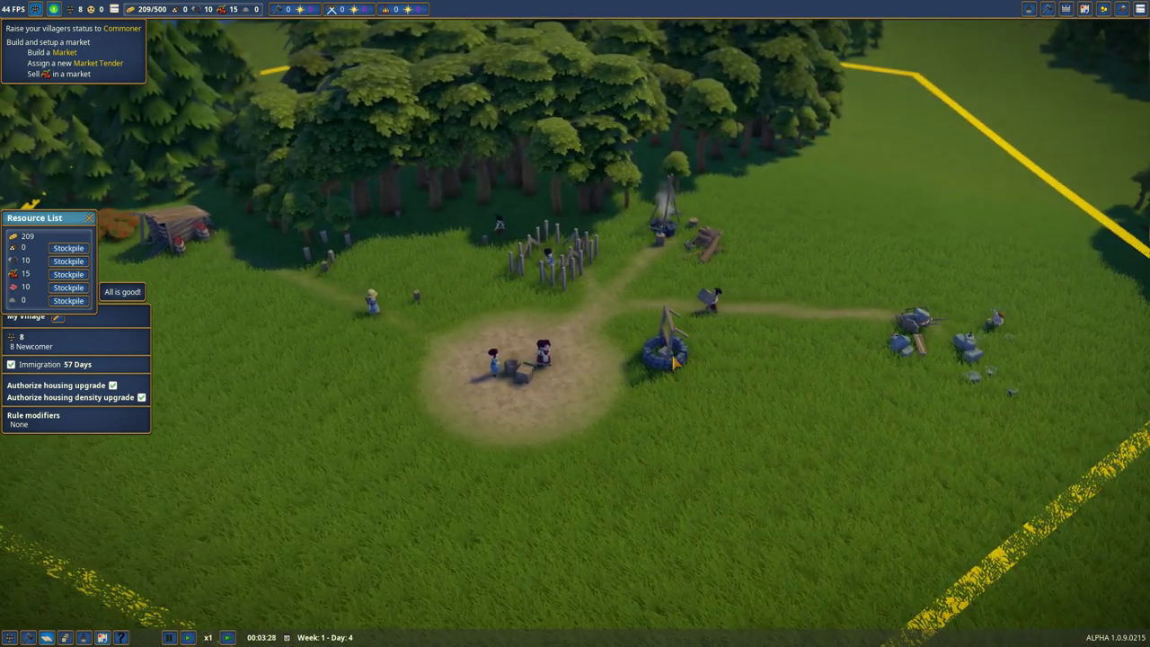
# Step: Check the Well site's wood and stone deliveries, then bring up the list of buildable structures
pyautogui.click(673, 361)
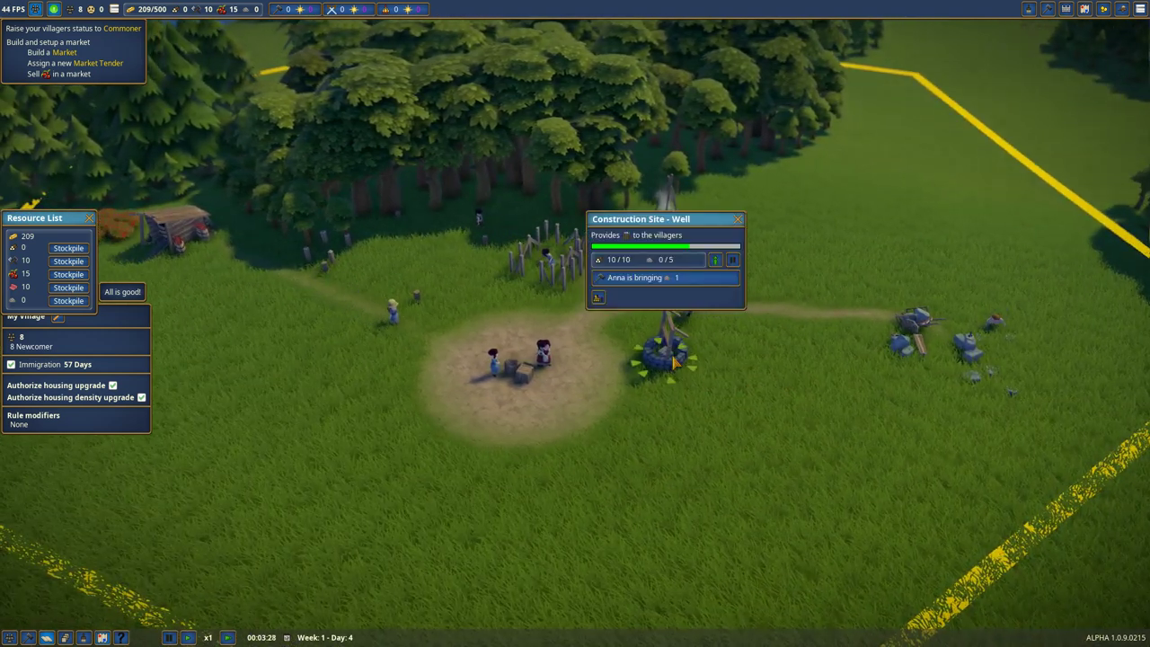
pyautogui.click(680, 447)
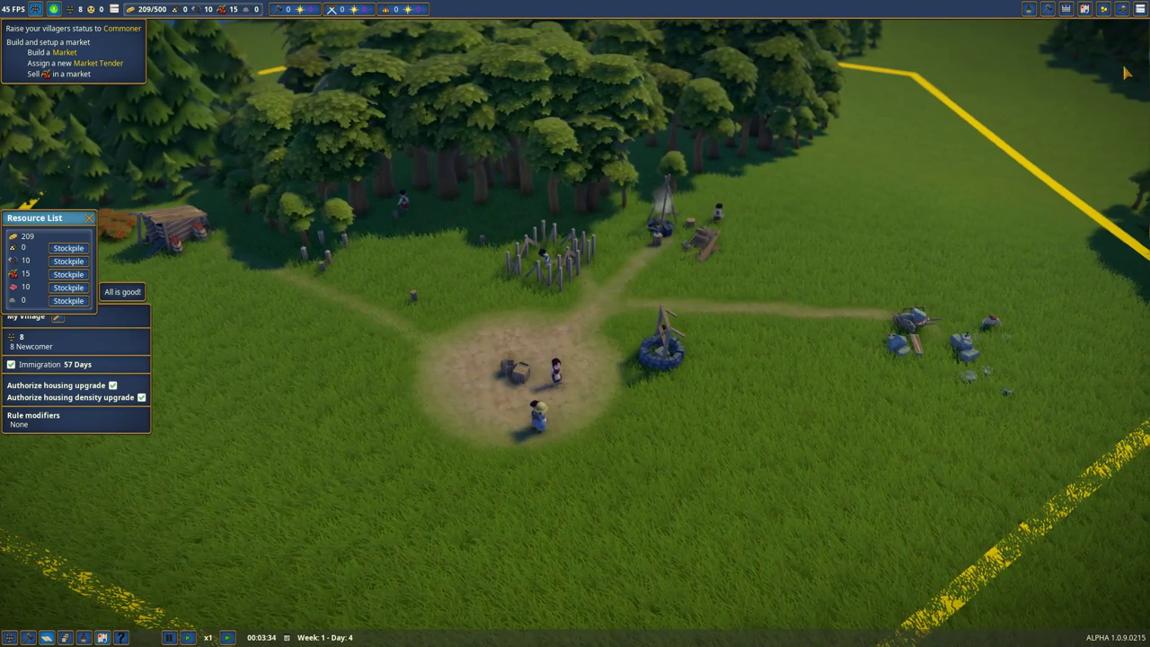
pyautogui.click(1047, 9)
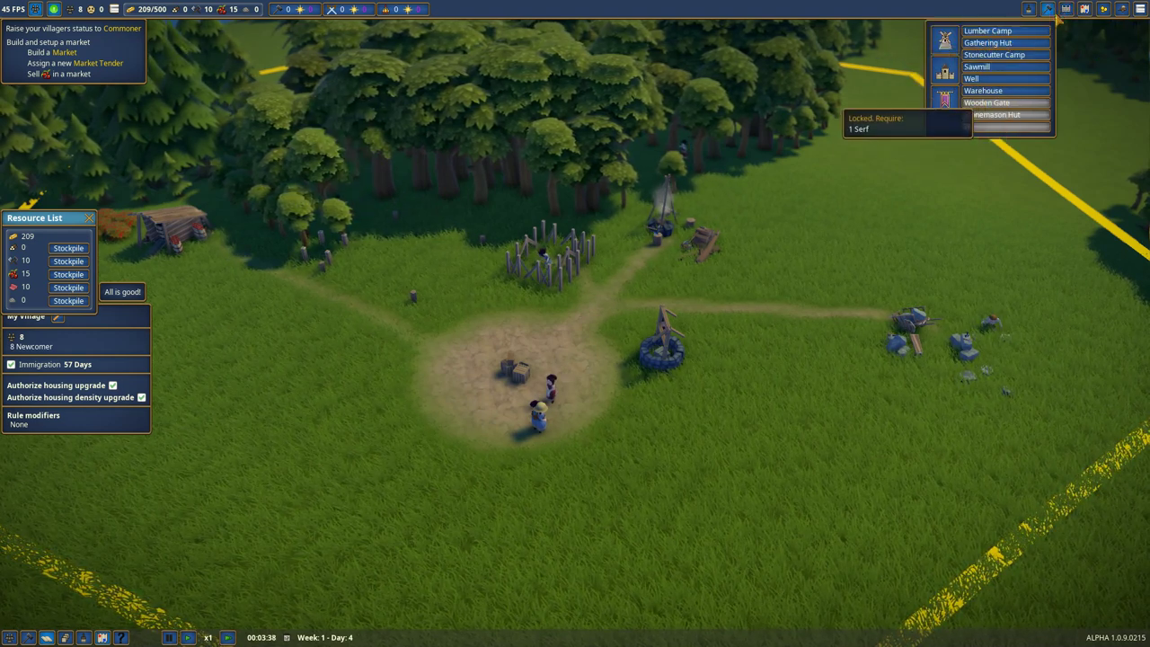
# Step: Choose a Market from the monument buildings and pick its Food Stall part to place
pyautogui.click(945, 74)
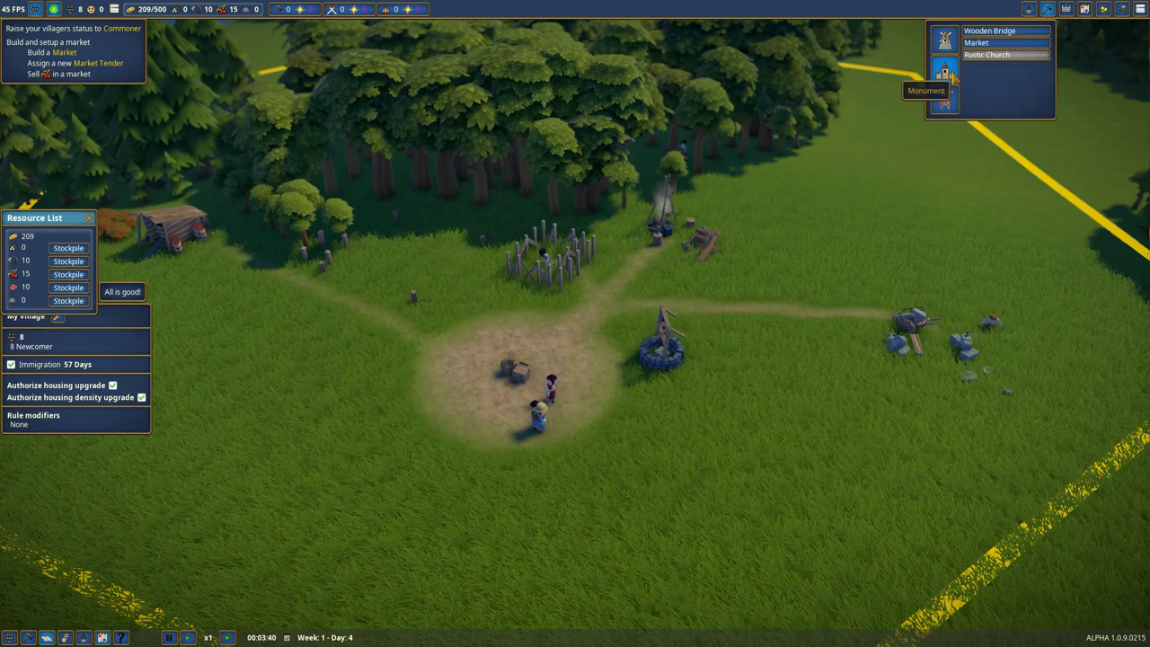
pyautogui.click(1004, 42)
pyautogui.press('a')
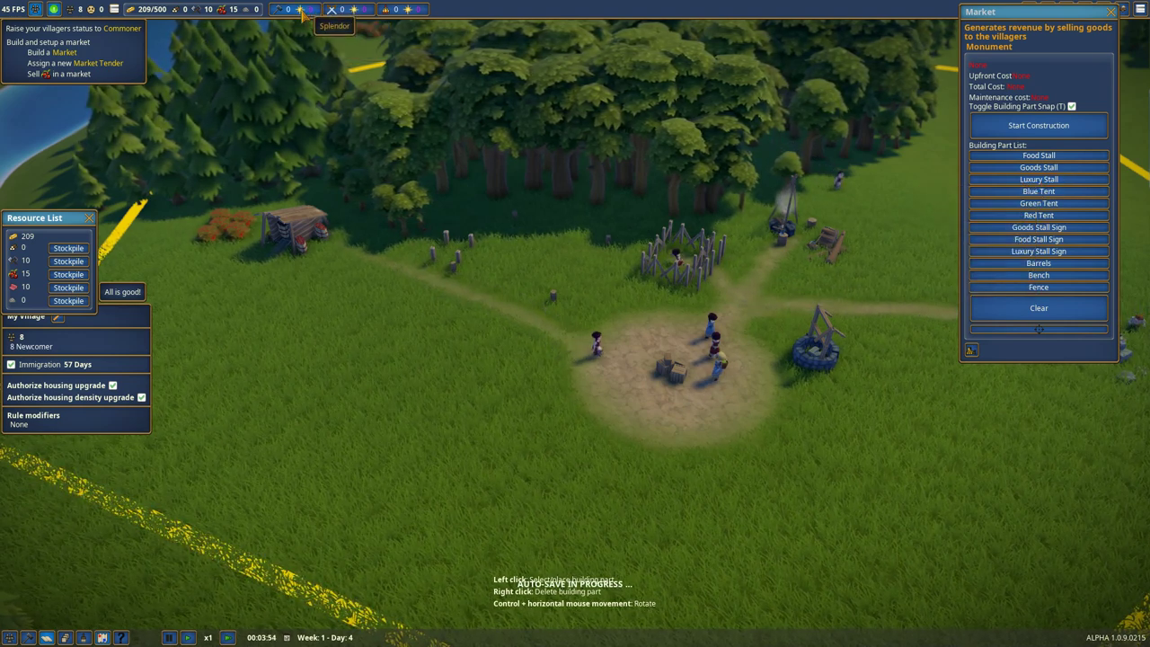
pyautogui.scroll(-1, 558, 265)
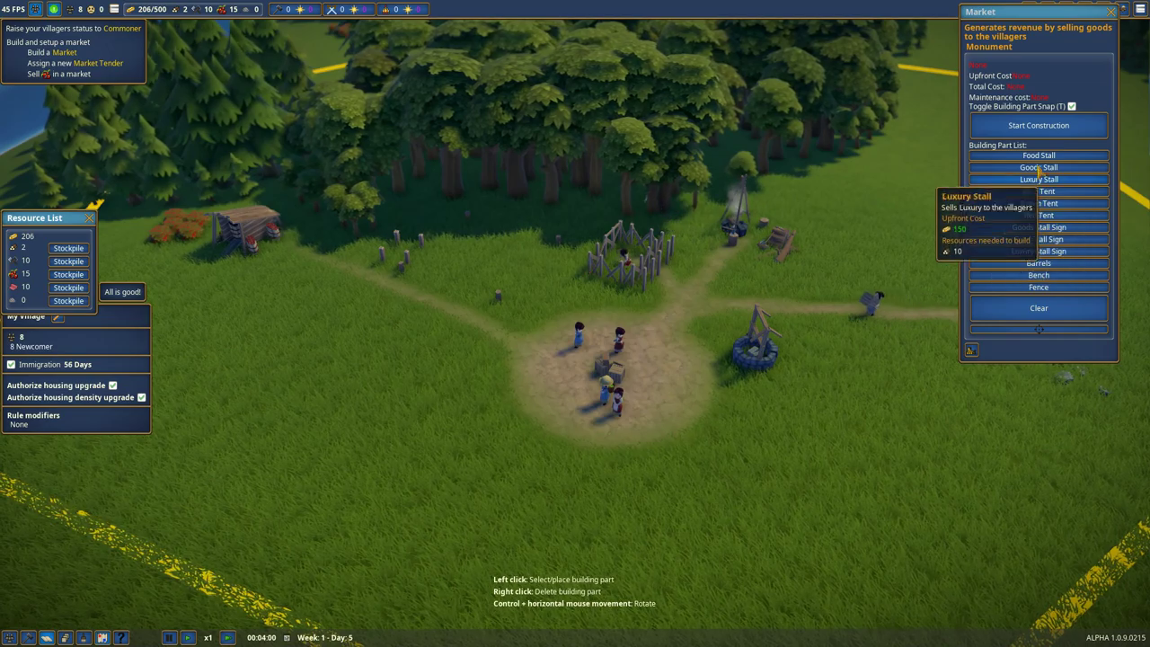
pyautogui.click(1039, 155)
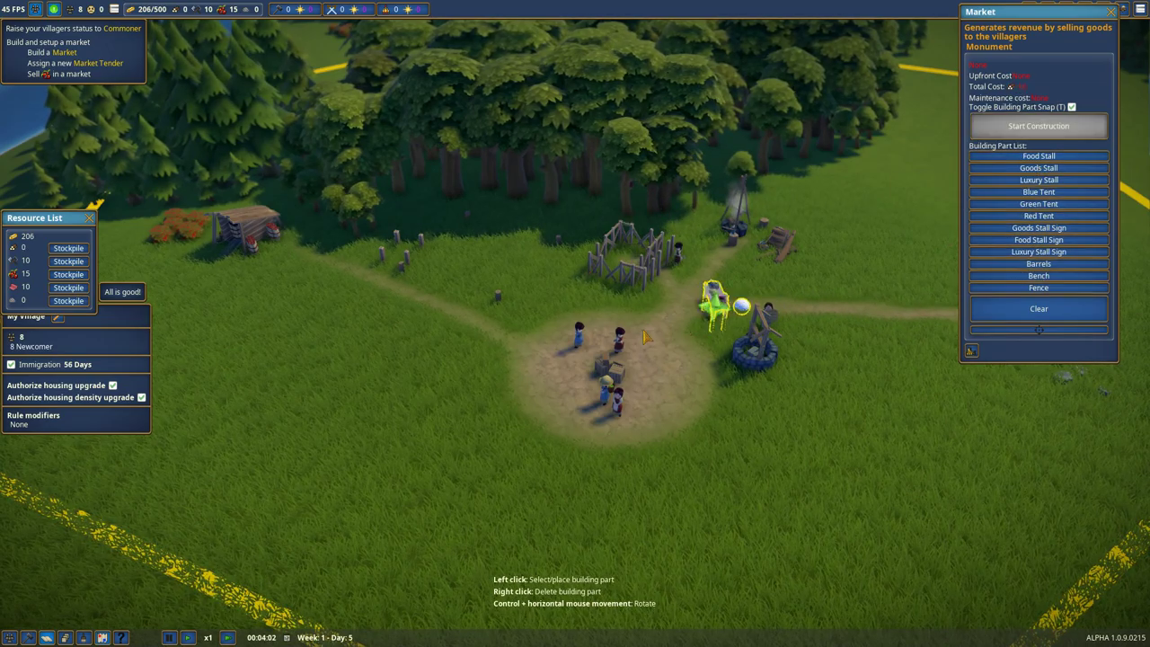
pyautogui.scroll(3, 517, 366)
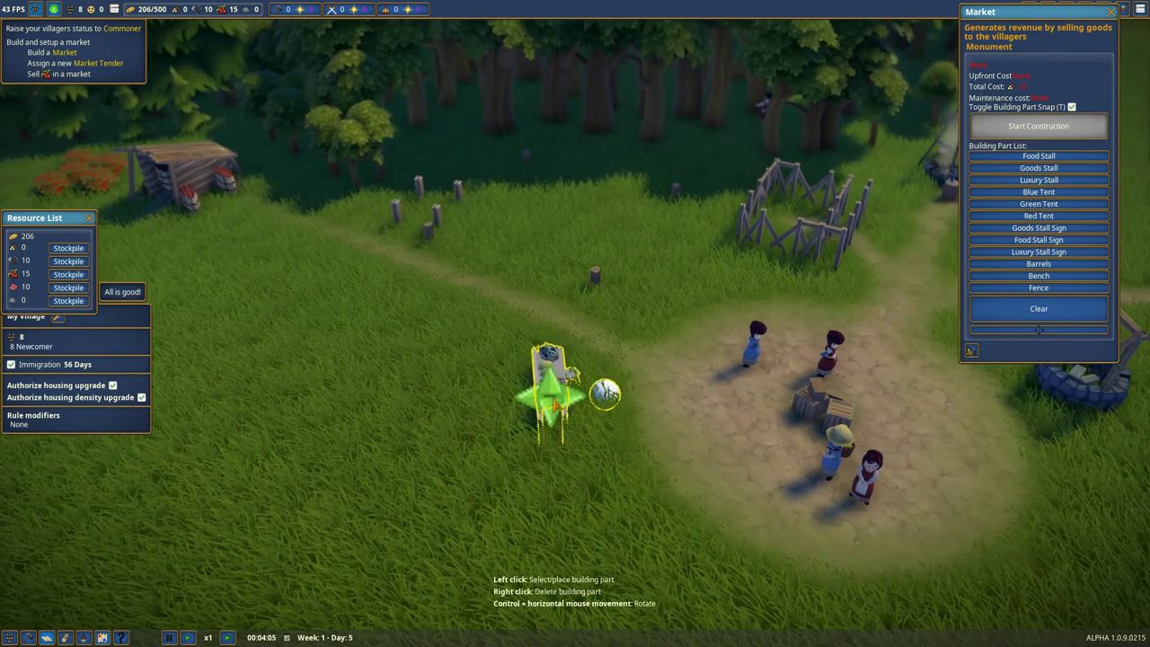
# Step: Rotate the food stall and place it beside the village plaza west of the clearing
pyautogui.press('ctrl')
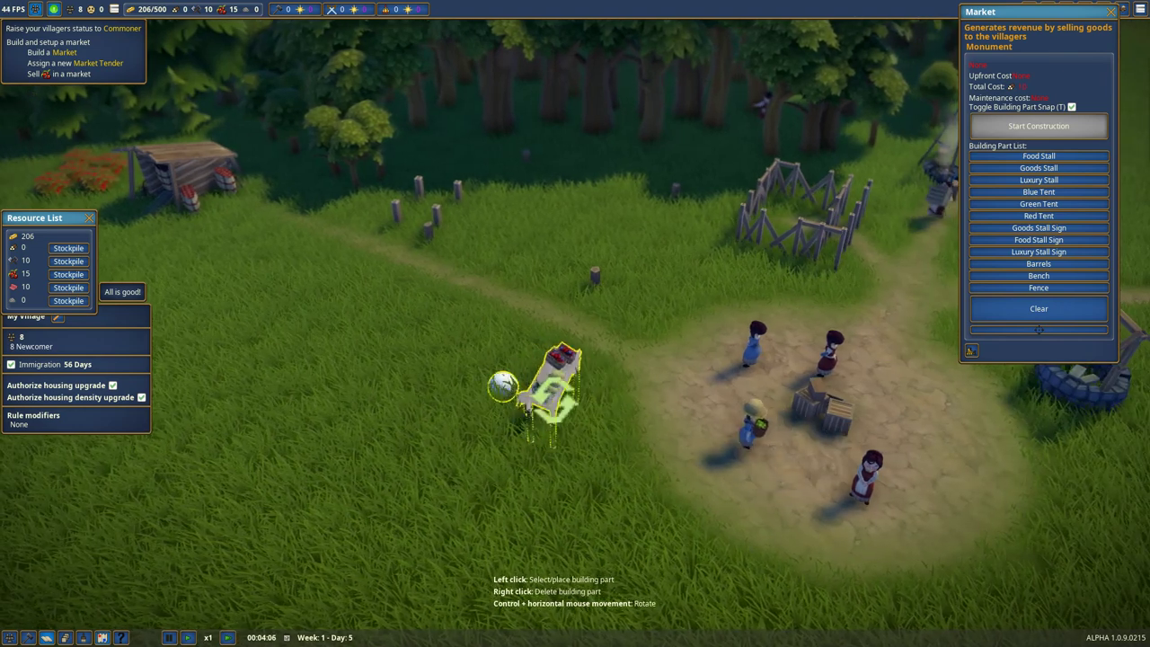
pyautogui.press('ctrl')
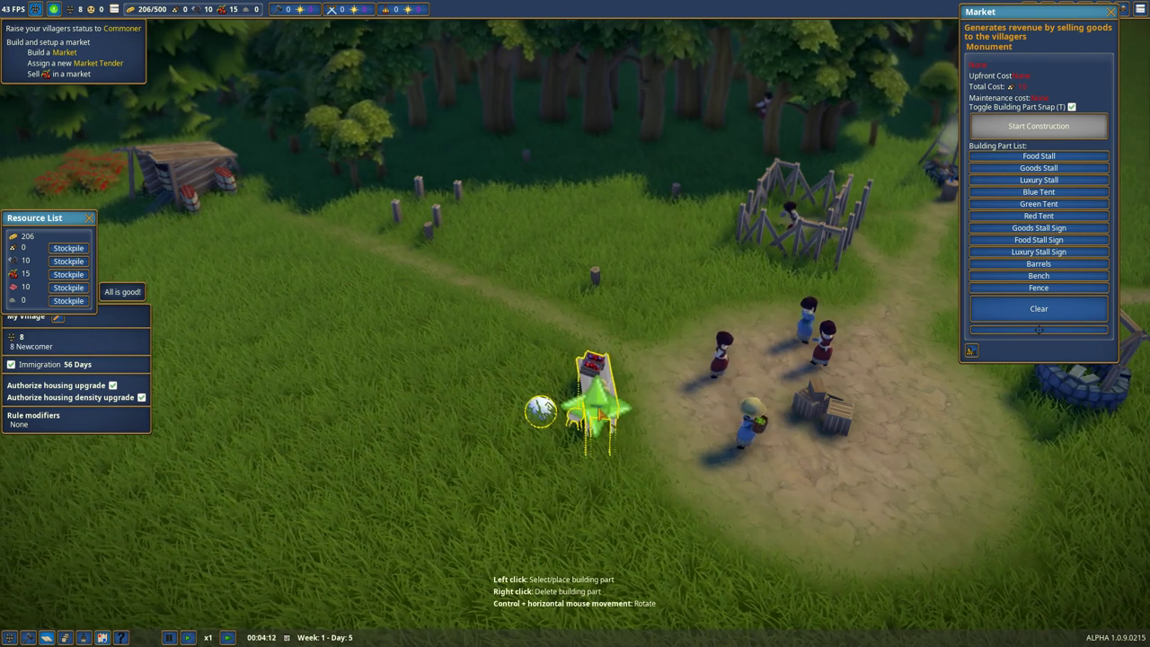
pyautogui.scroll(1, 592, 404)
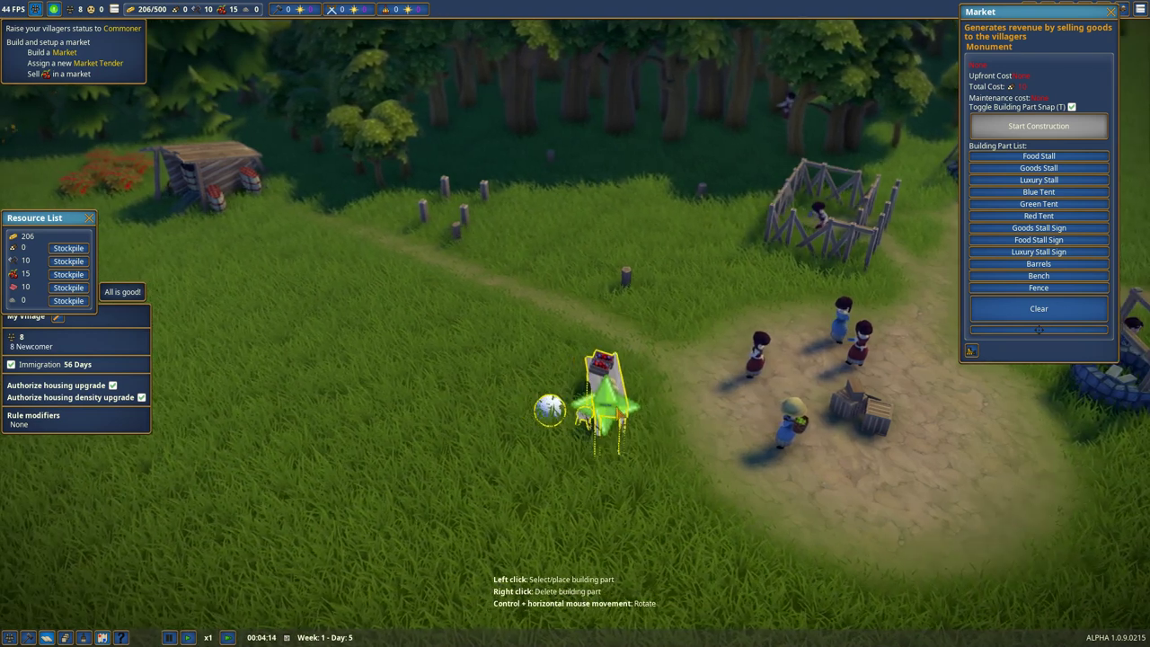
pyautogui.click(628, 404)
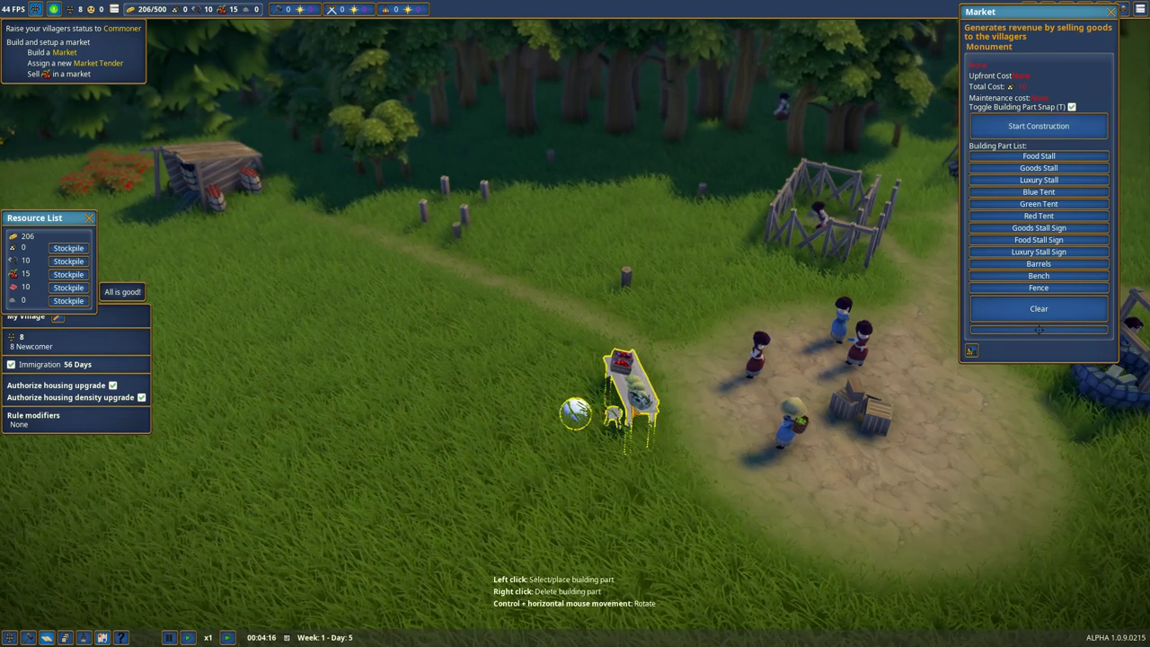
pyautogui.scroll(-2, 503, 413)
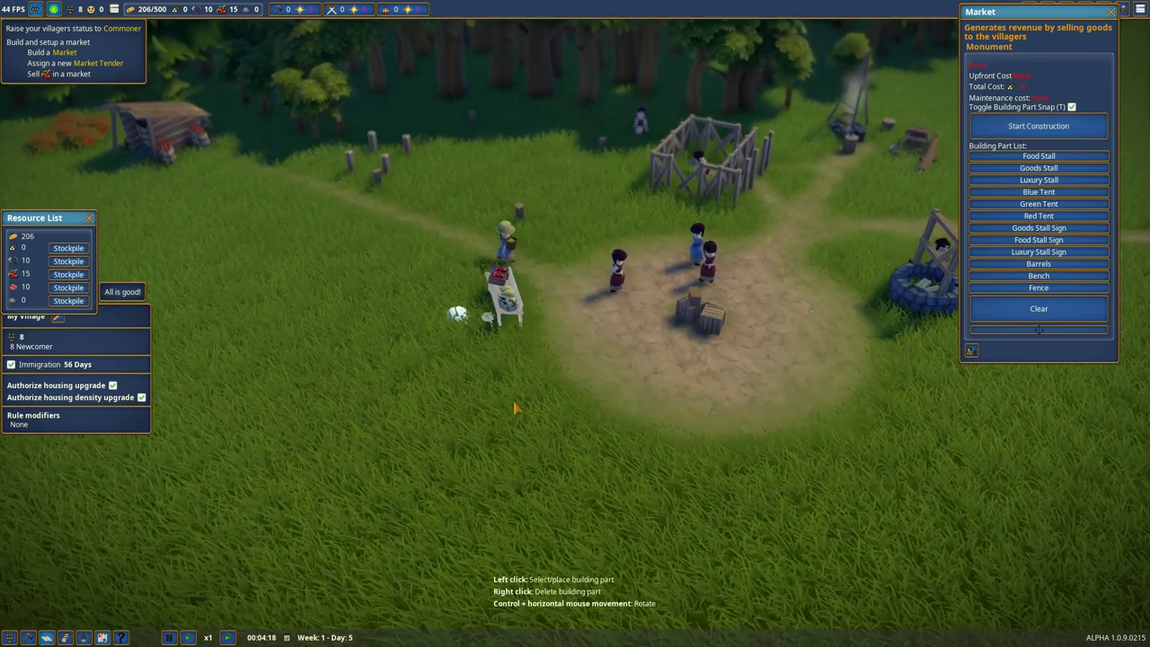
pyautogui.scroll(1, 501, 413)
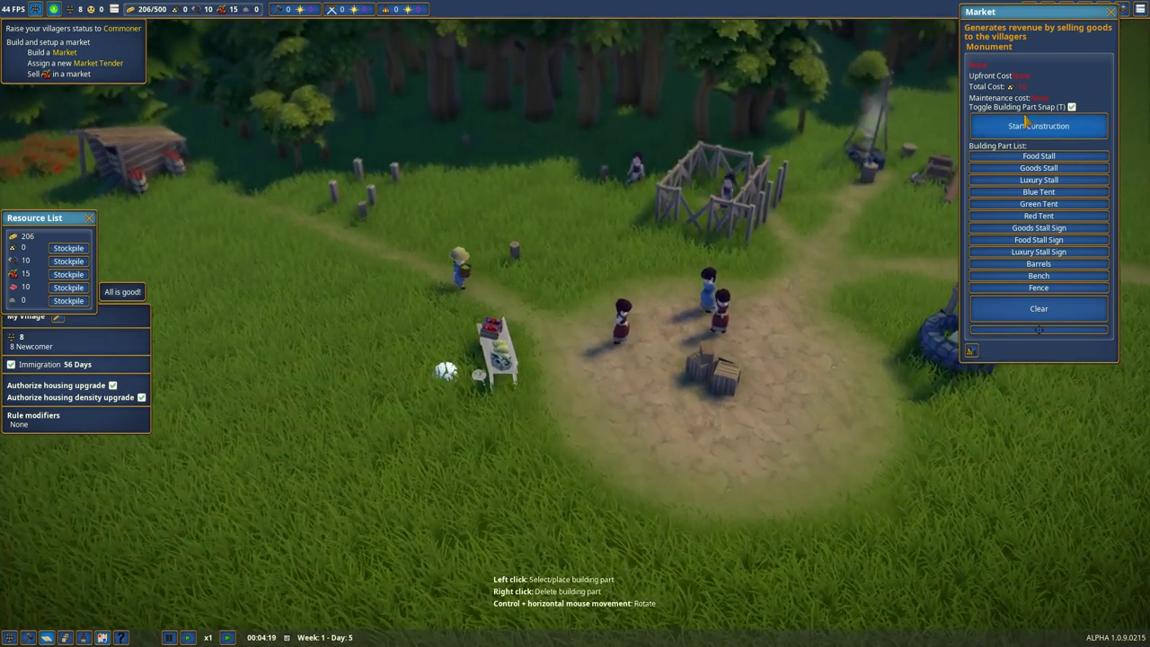
pyautogui.click(1111, 11)
pyautogui.click(498, 364)
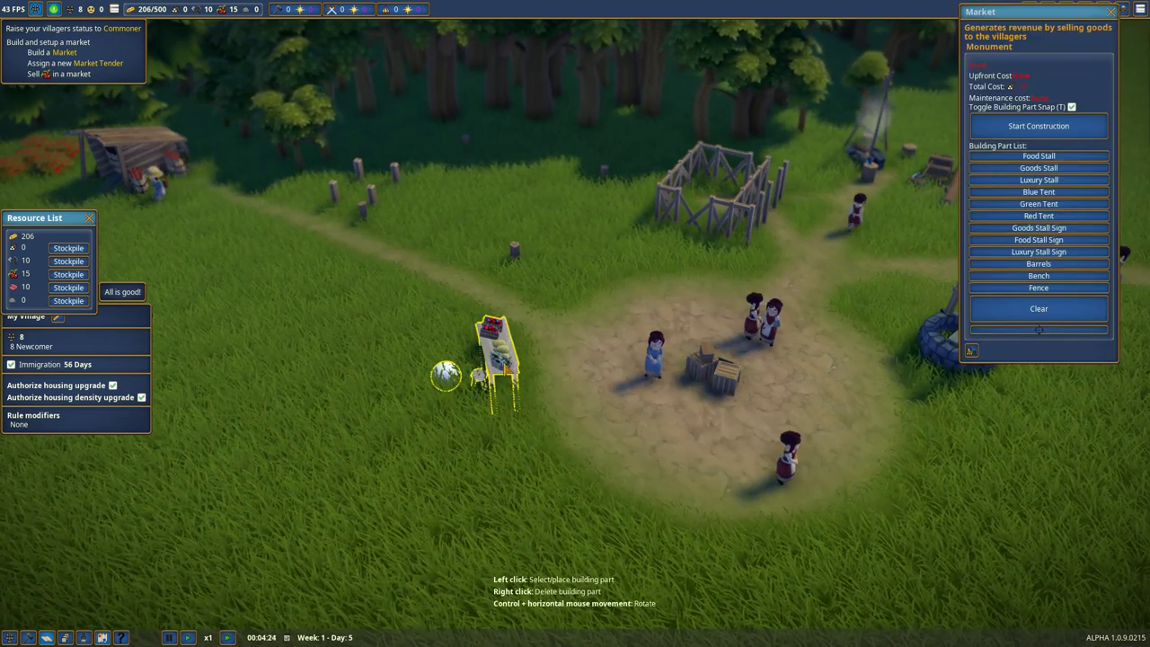
# Step: Start the Market's construction, move its site panel aside and inspect a villager in the plaza
pyautogui.click(1039, 126)
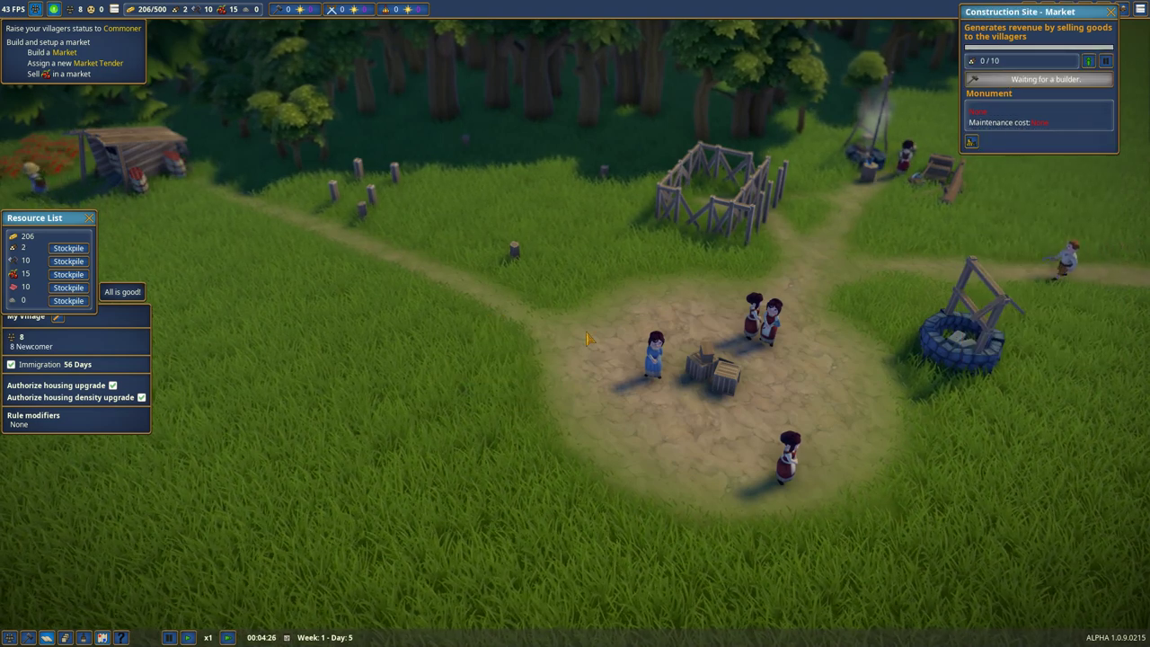
pyautogui.moveTo(1035, 14); pyautogui.dragTo(1066, 56)
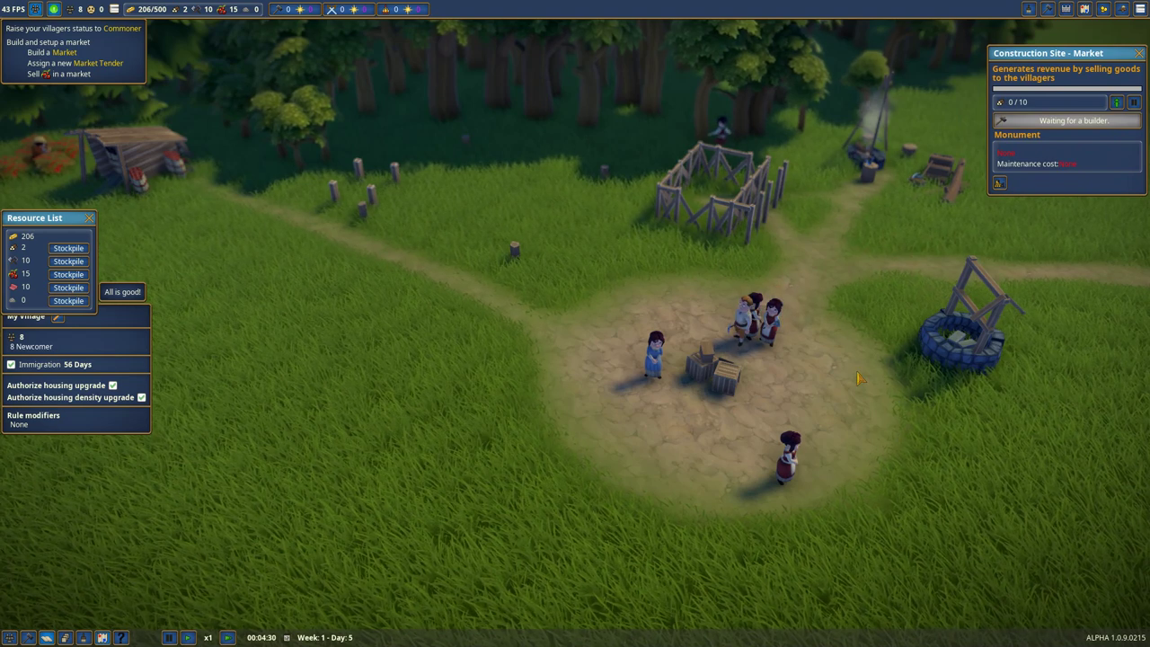
pyautogui.scroll(-3, 855, 377)
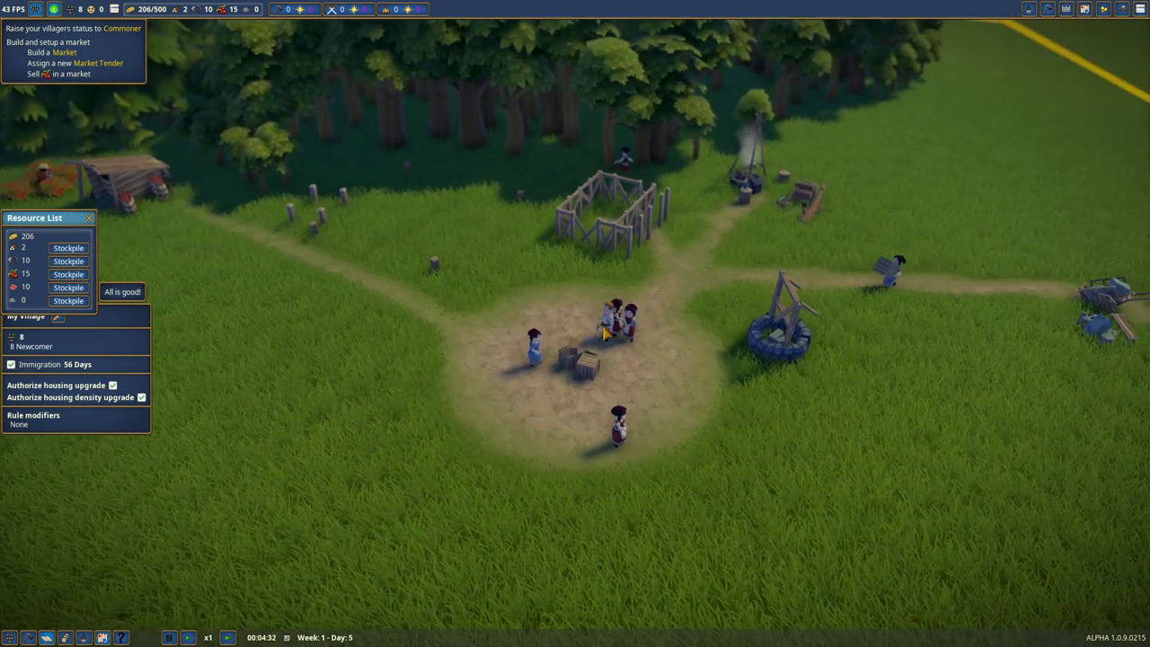
pyautogui.click(624, 341)
pyautogui.rightClick(604, 332)
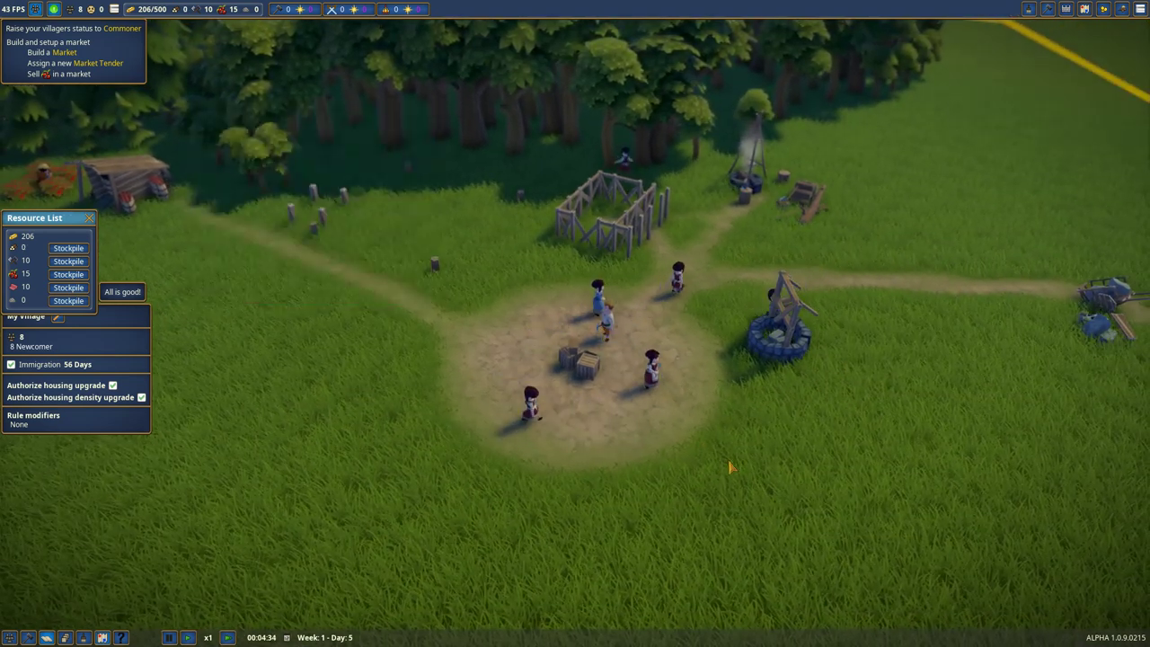
pyautogui.moveTo(862, 467)
pyautogui.mouseDown()
pyautogui.moveTo(733, 464)
pyautogui.moveTo(706, 362)
pyautogui.mouseUp()
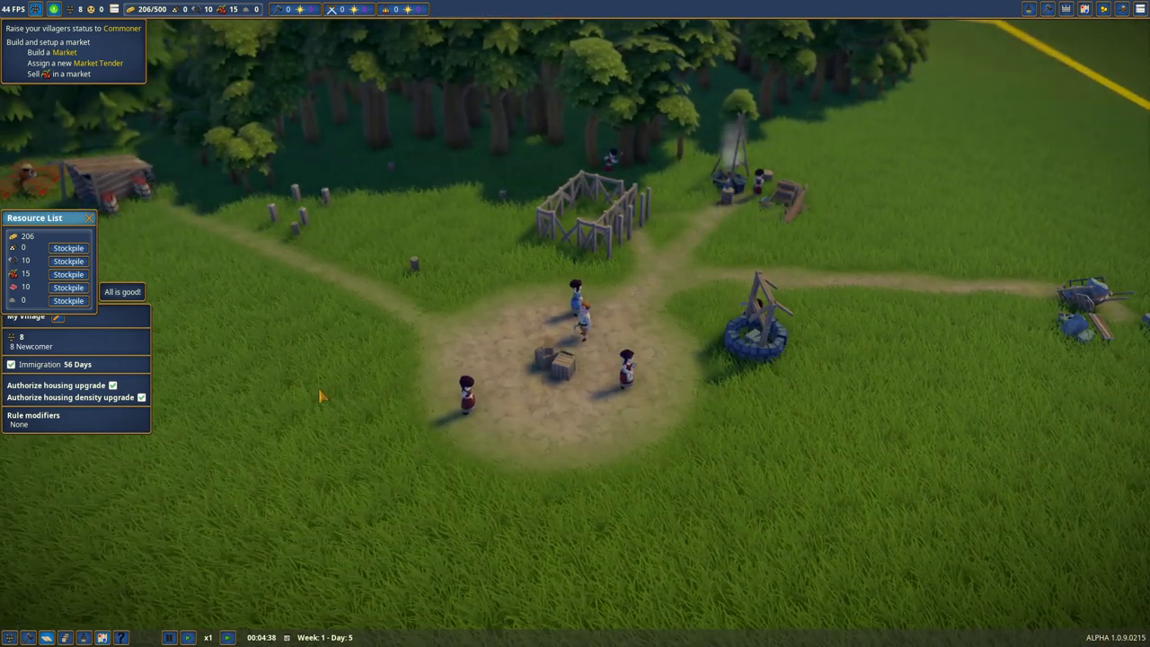
pyautogui.moveTo(321, 395); pyautogui.dragTo(449, 386)
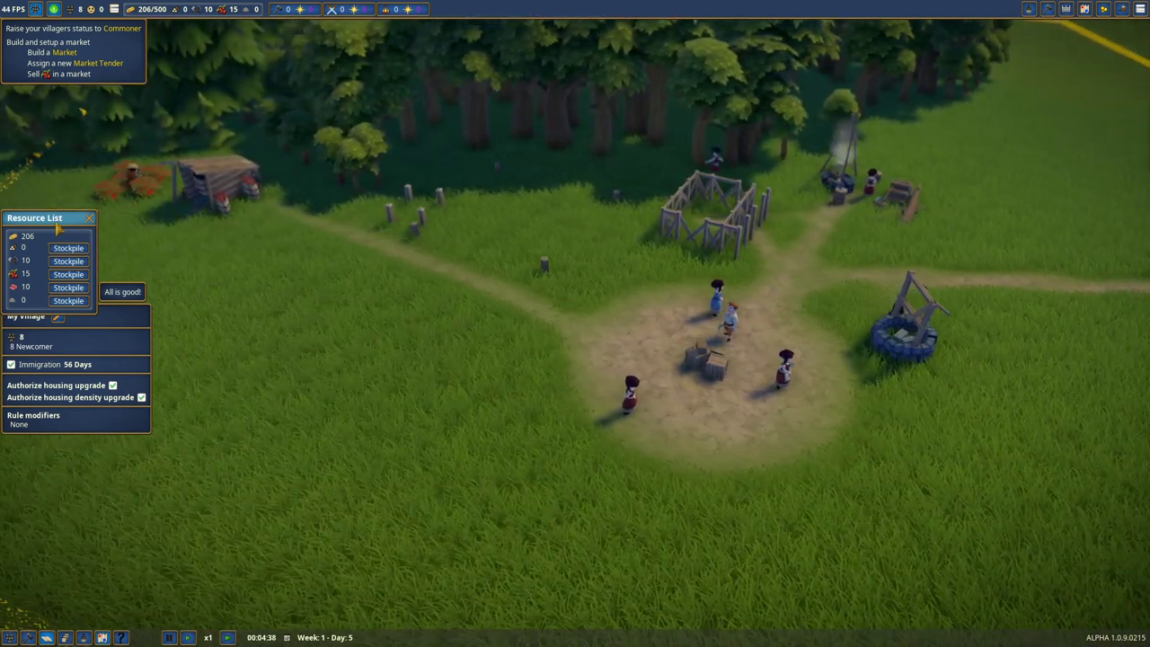
# Step: Drag the Resource List panel to sit directly beneath the My Village overview panel
pyautogui.moveTo(54, 218); pyautogui.dragTo(56, 207)
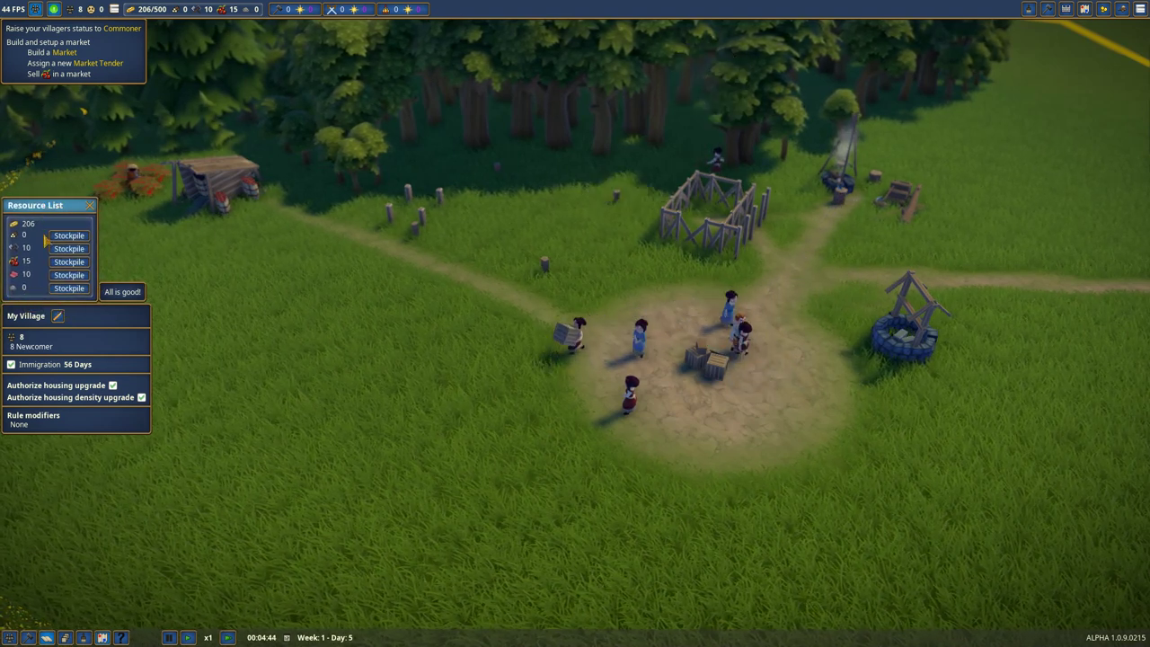
pyautogui.moveTo(45, 208); pyautogui.dragTo(45, 446)
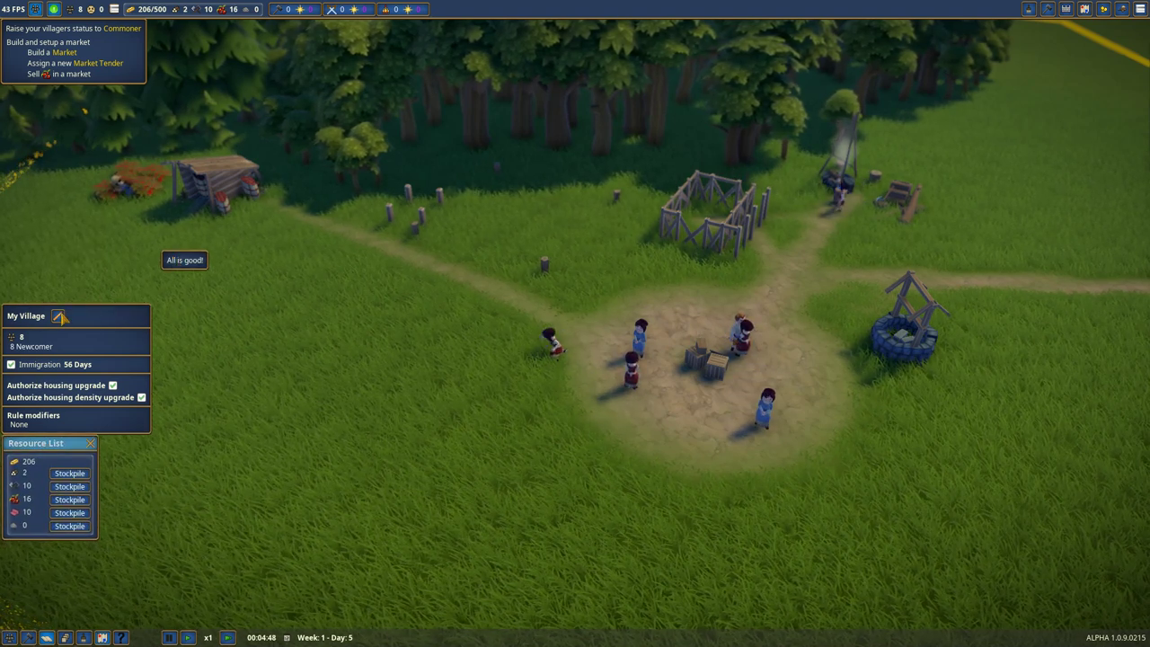
pyautogui.moveTo(98, 319); pyautogui.dragTo(99, 292)
pyautogui.moveTo(54, 442); pyautogui.dragTo(65, 416)
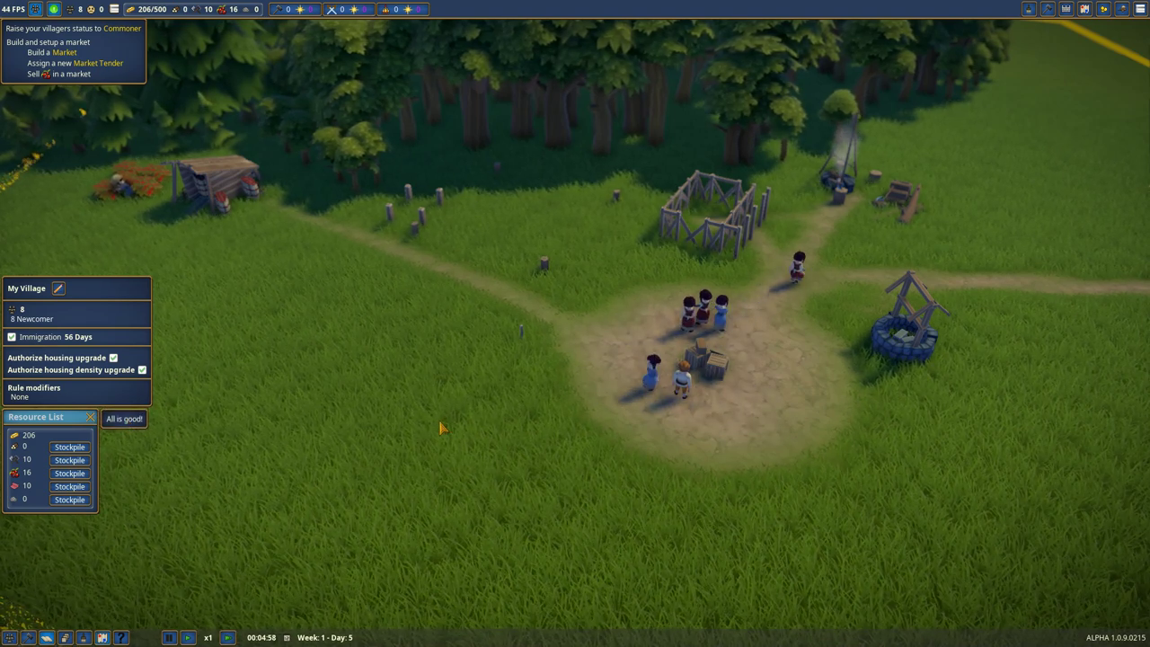
pyautogui.press('a')
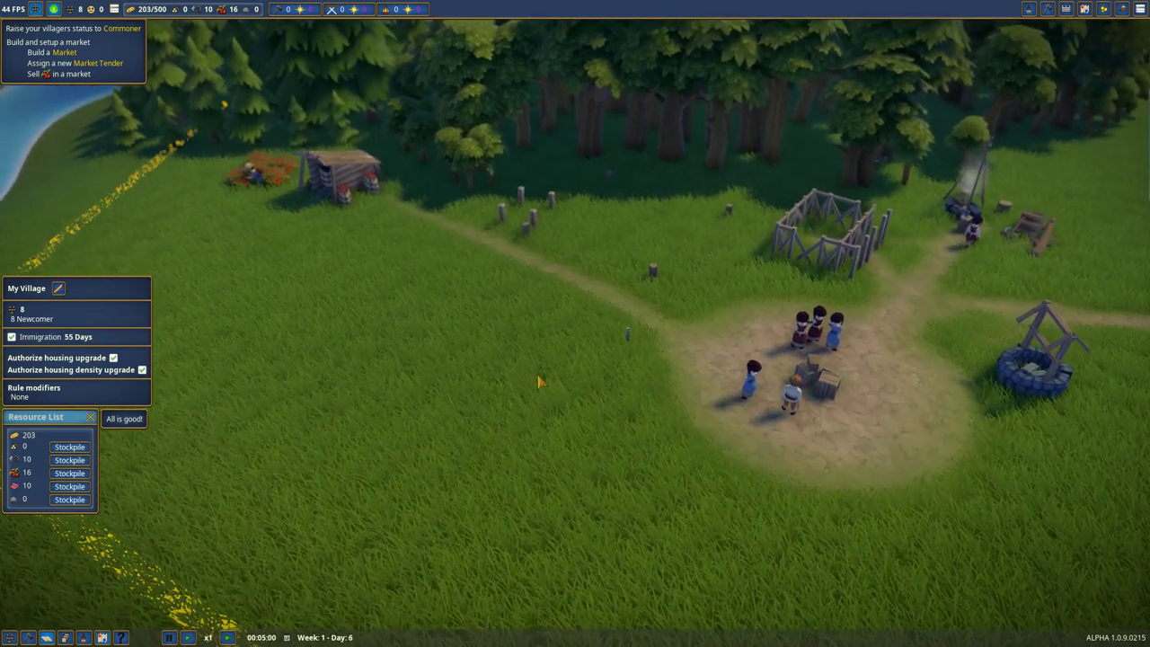
pyautogui.scroll(-5, 523, 461)
pyautogui.scroll(-5, 523, 461)
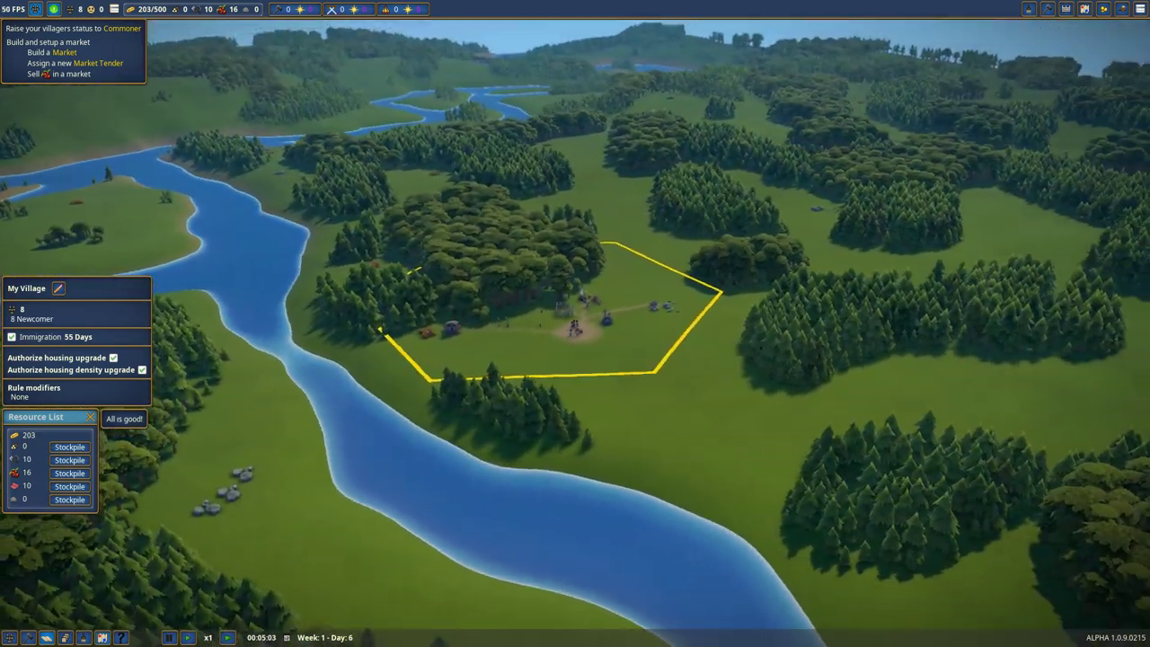
pyautogui.scroll(2, 574, 323)
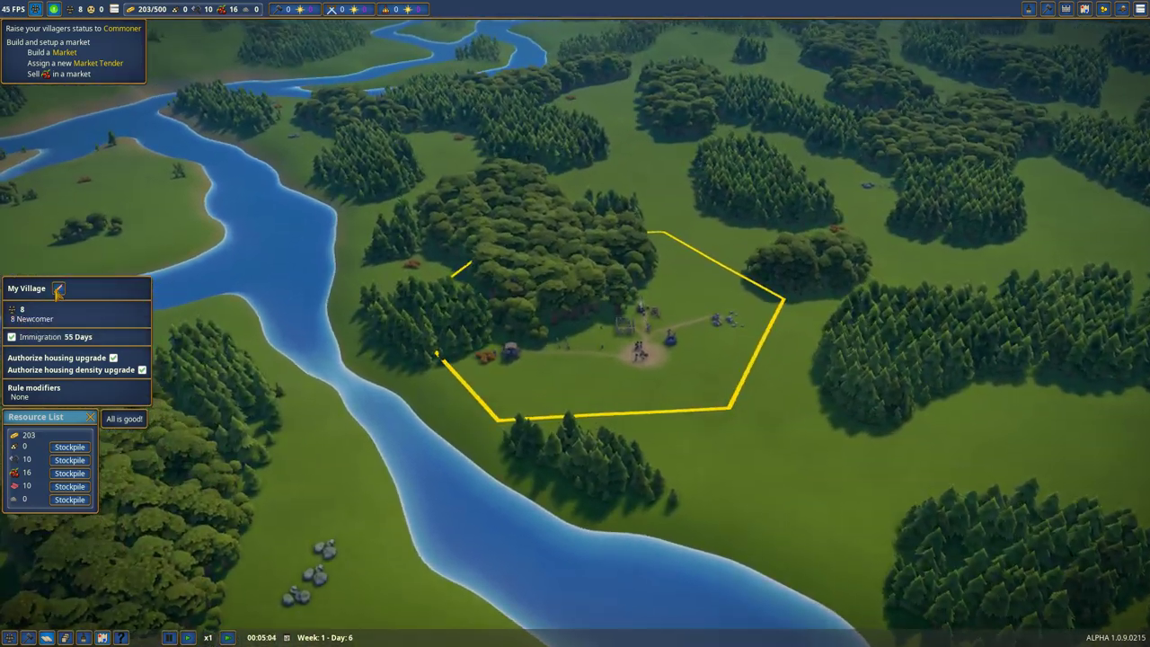
# Step: Rename My Village to Capital City and confirm the new name
pyautogui.click(58, 288)
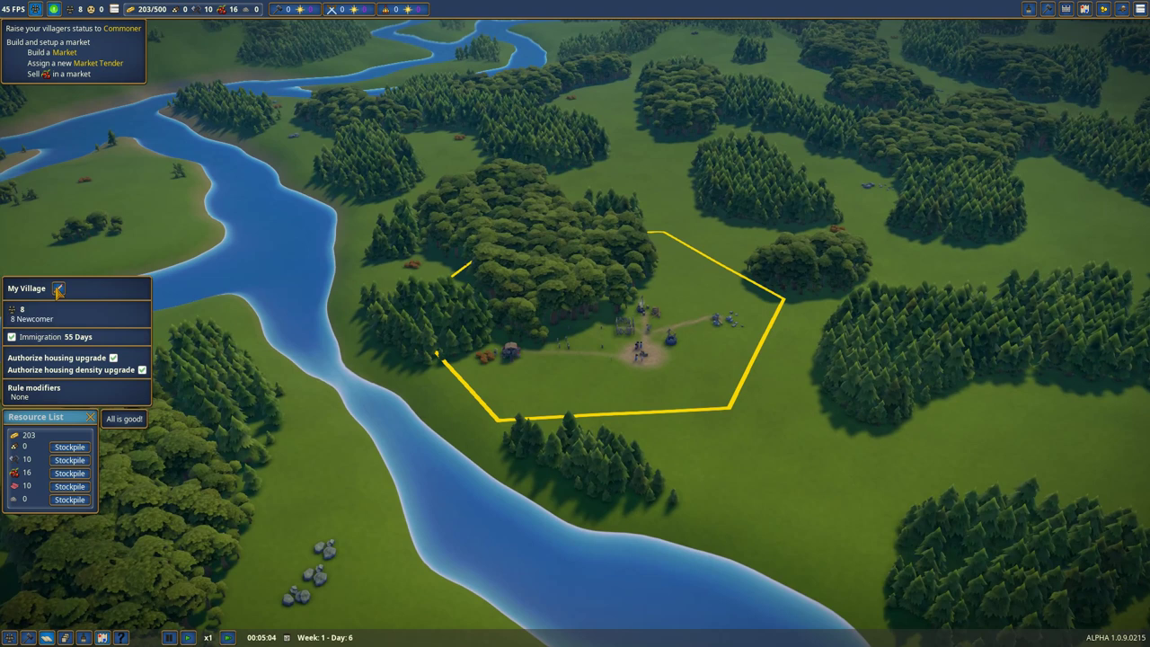
pyautogui.write('Capital City')
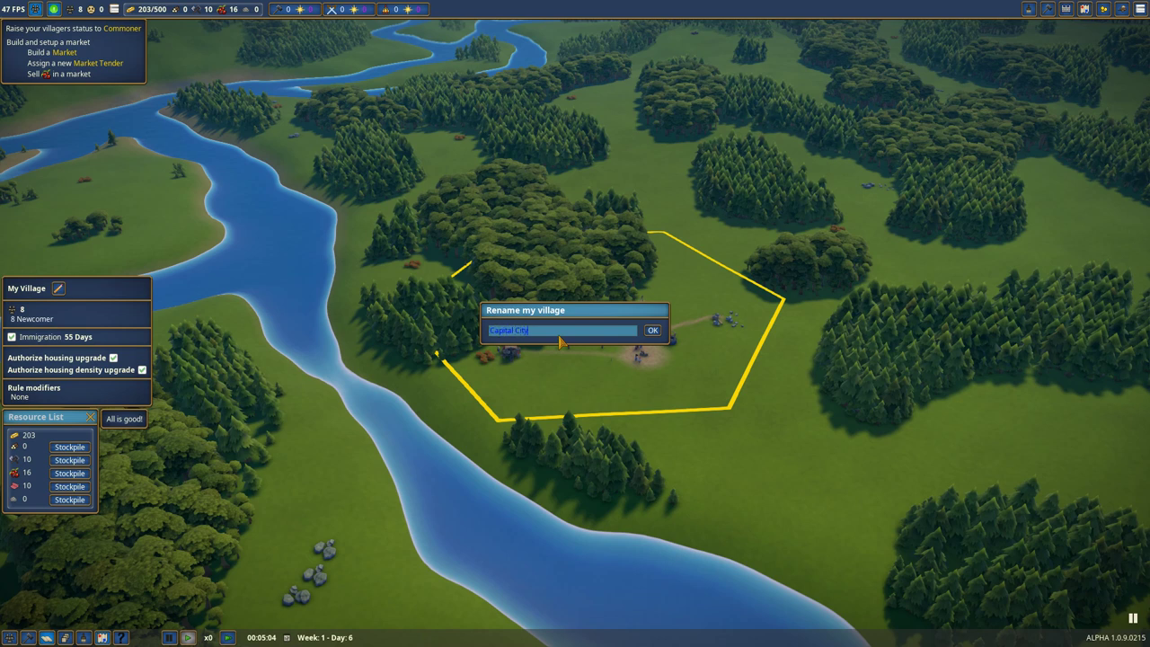
pyautogui.click(653, 330)
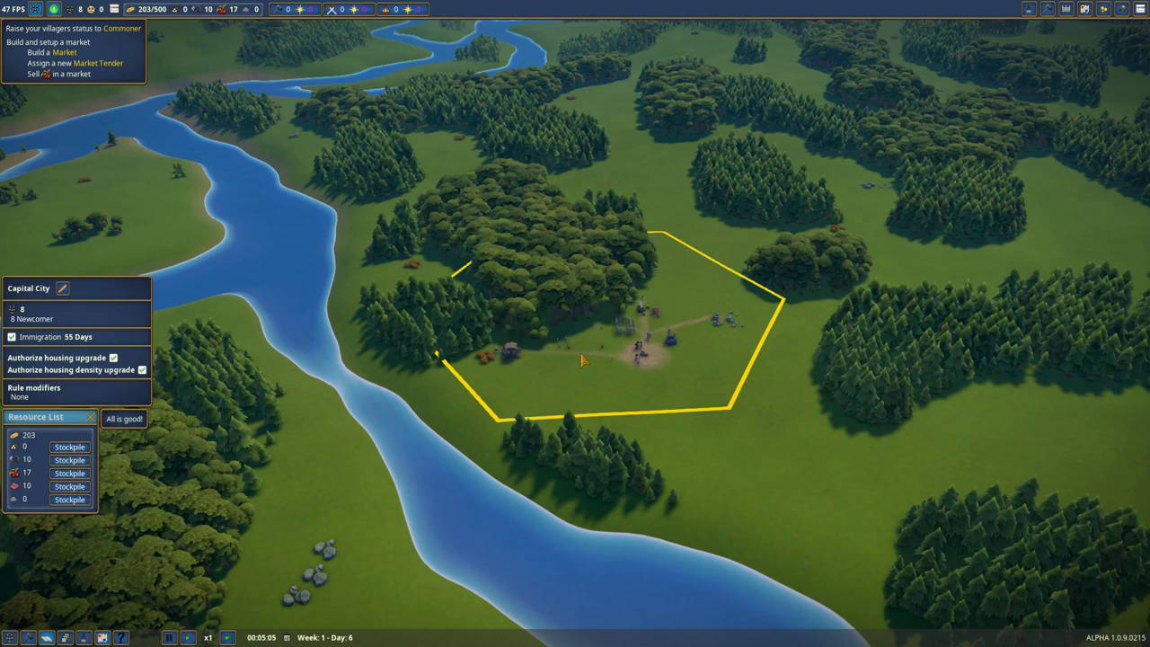
pyautogui.scroll(3, 583, 359)
pyautogui.scroll(5, 628, 404)
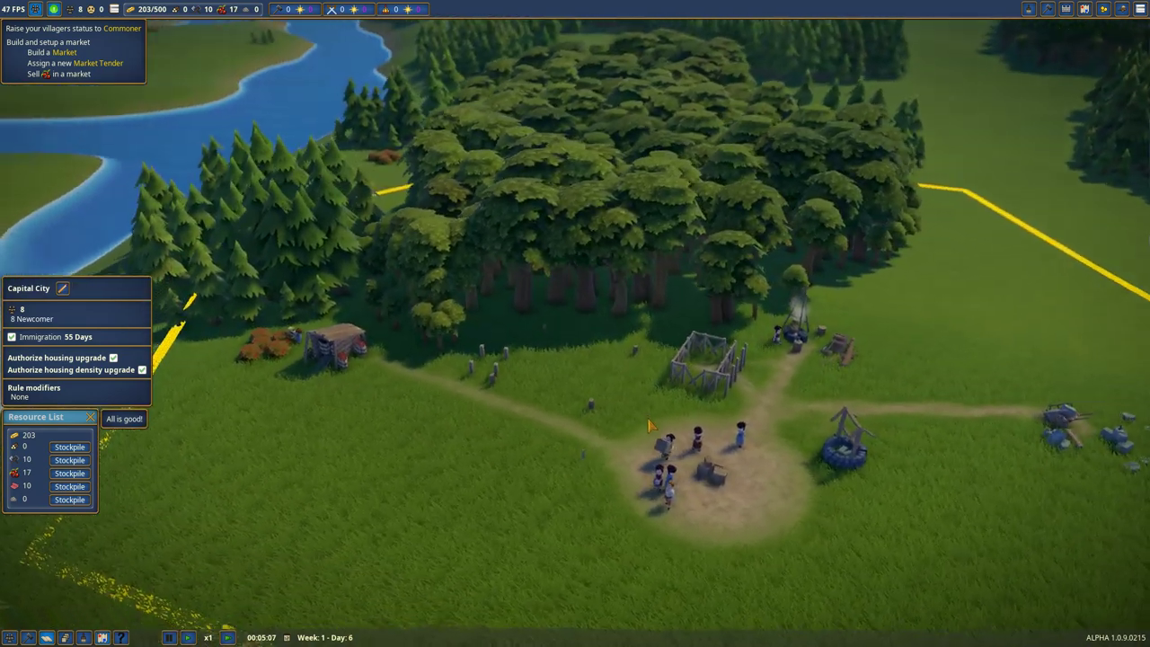
pyautogui.scroll(-5, 649, 425)
pyautogui.scroll(2, 539, 359)
pyautogui.scroll(5, 482, 307)
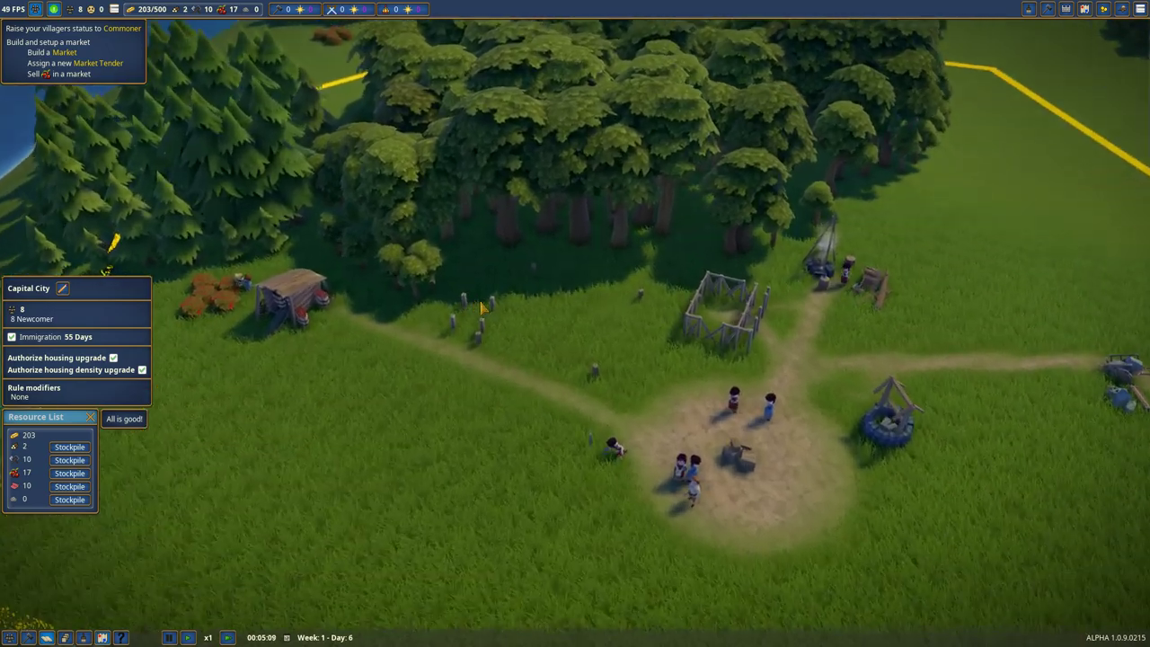
pyautogui.scroll(-2, 481, 306)
pyautogui.scroll(-2, 481, 306)
pyautogui.scroll(-2, 481, 306)
pyautogui.scroll(-2, 482, 306)
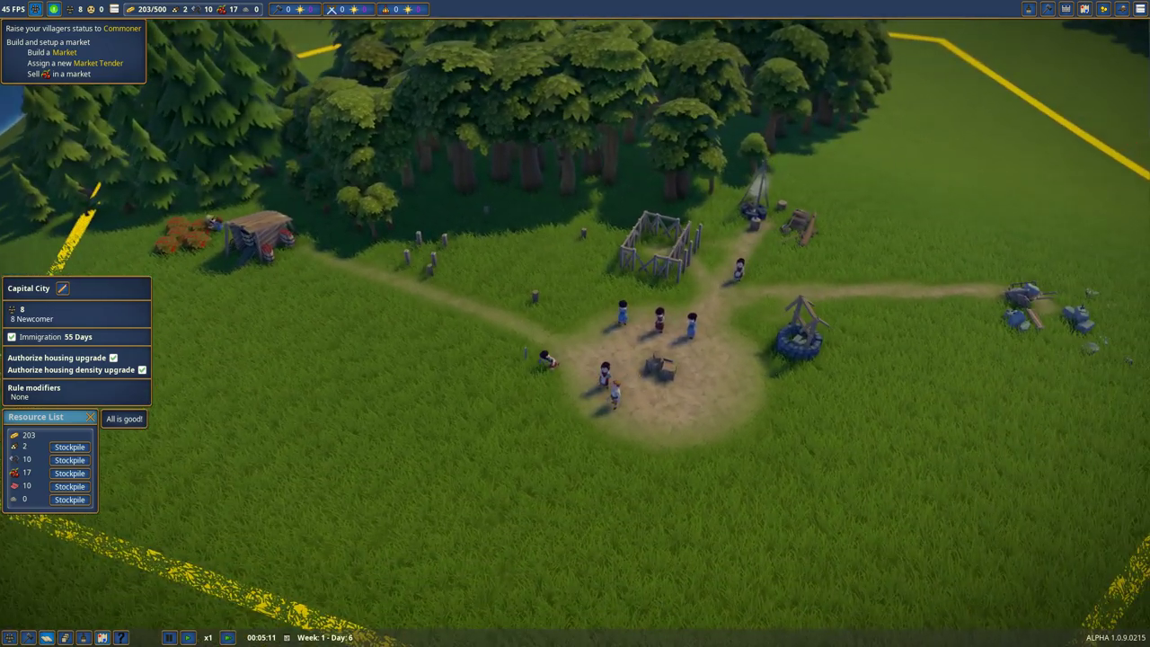
pyautogui.scroll(2, 776, 419)
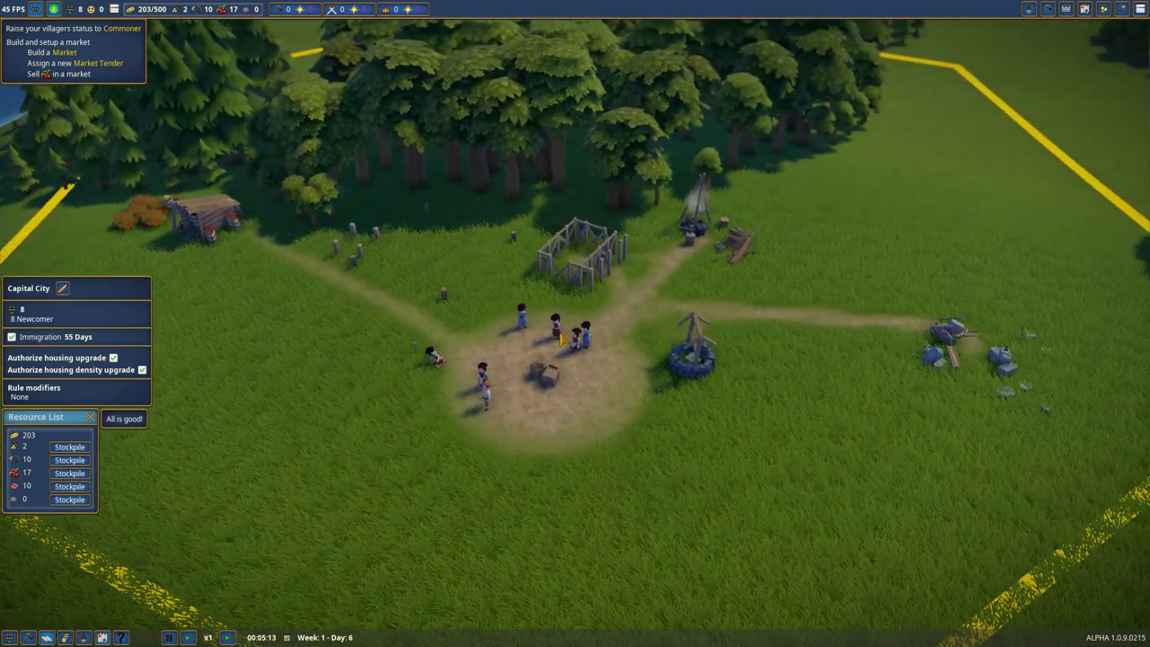
# Step: Inspect a plaza villager, then assign another woodcutter to the Lumber Camp
pyautogui.click(558, 337)
pyautogui.press('Escape')
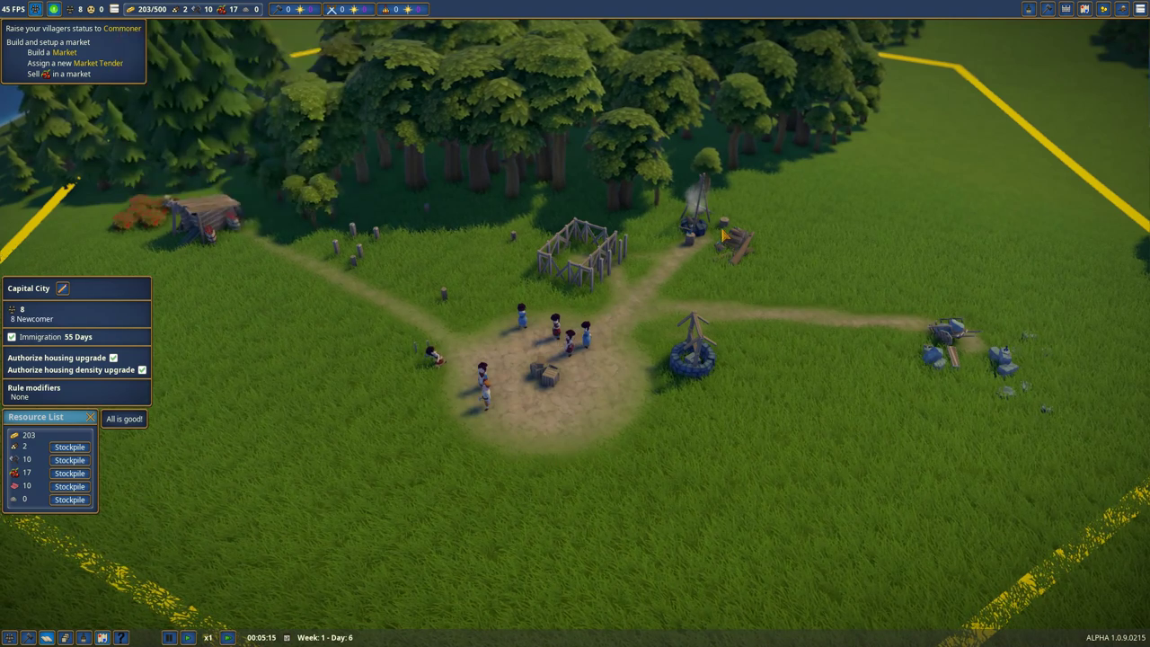
pyautogui.click(719, 235)
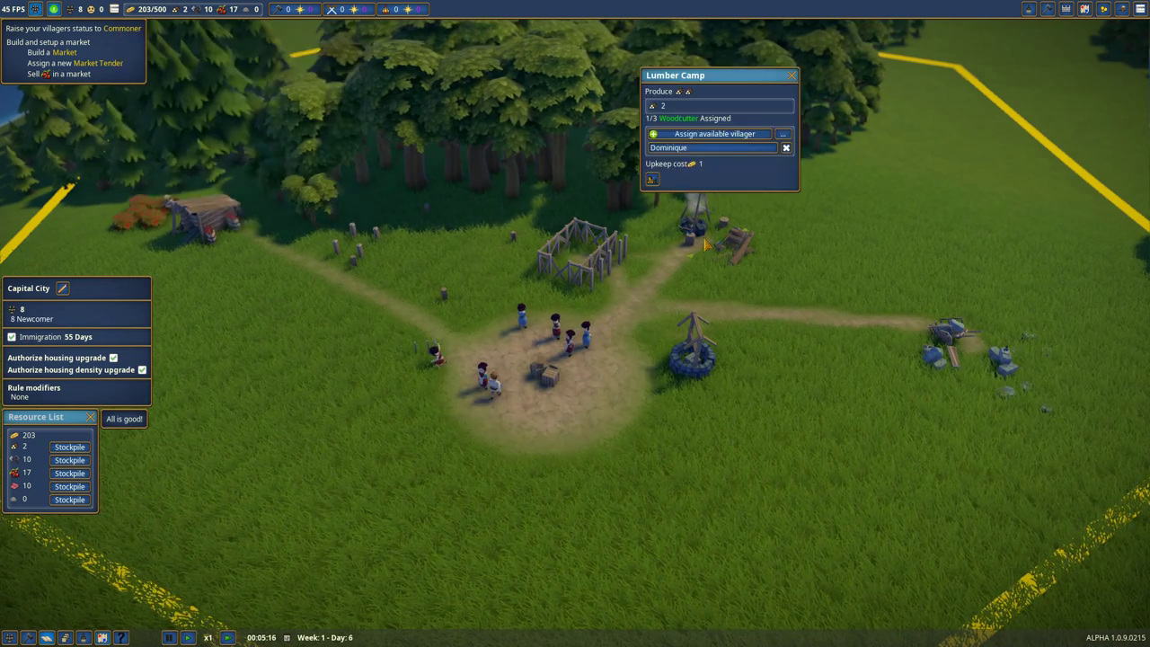
pyautogui.click(717, 134)
# Step: Check the Stonecutter Camp's cutters, then close both camp panels
pyautogui.click(956, 341)
pyautogui.click(966, 254)
pyautogui.click(966, 254)
pyautogui.click(791, 75)
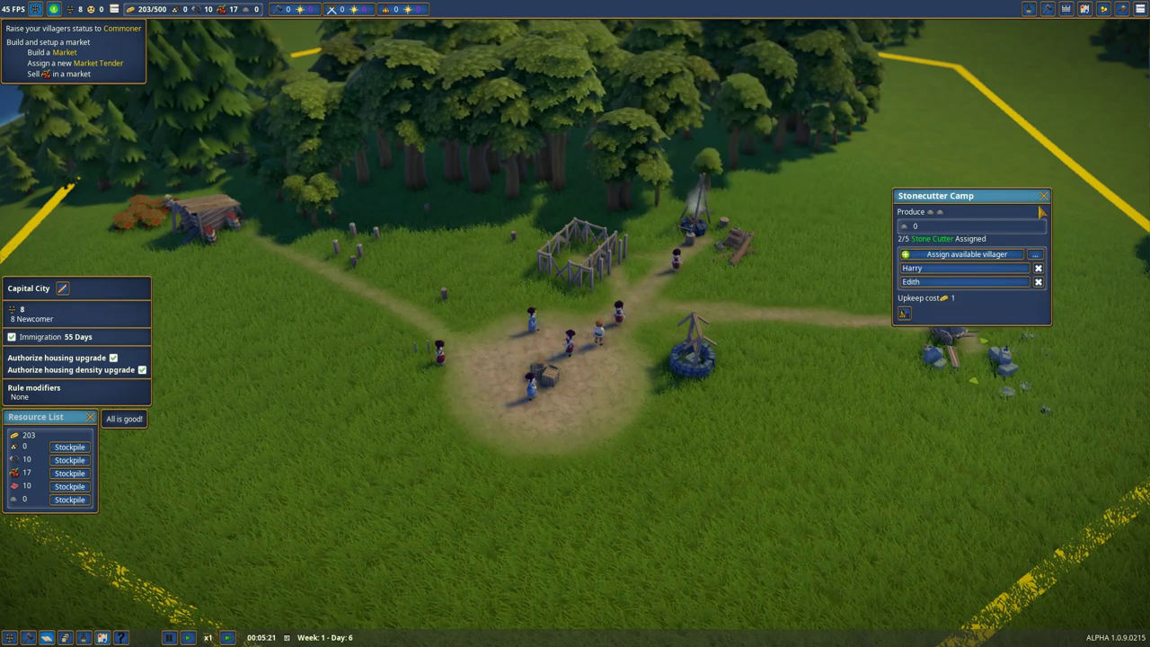
pyautogui.click(1043, 196)
pyautogui.scroll(3, 631, 388)
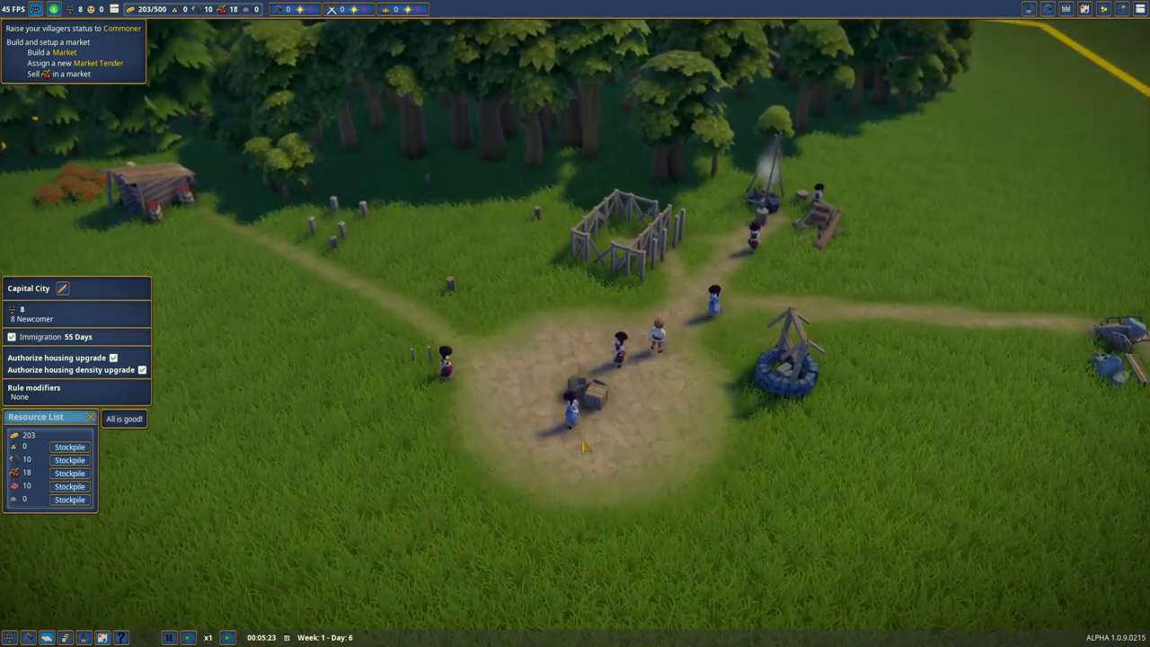
pyautogui.scroll(-1, 632, 388)
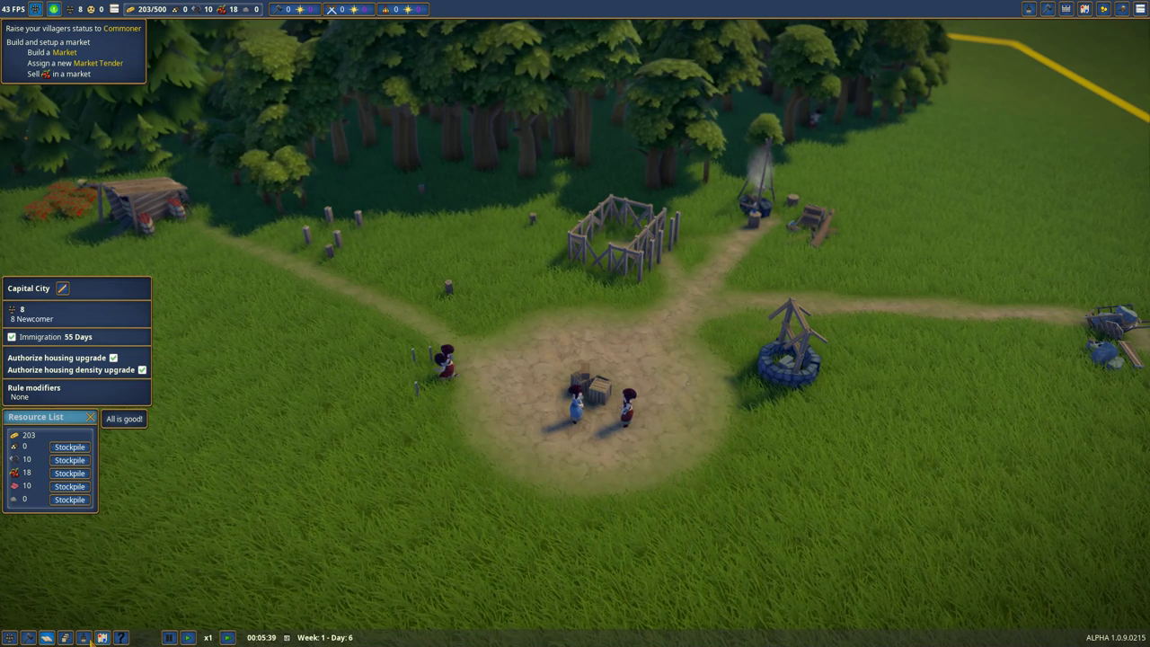
# Step: Review the Villager List sorted by arrival, then close it and Dominique's panel
pyautogui.click(18, 636)
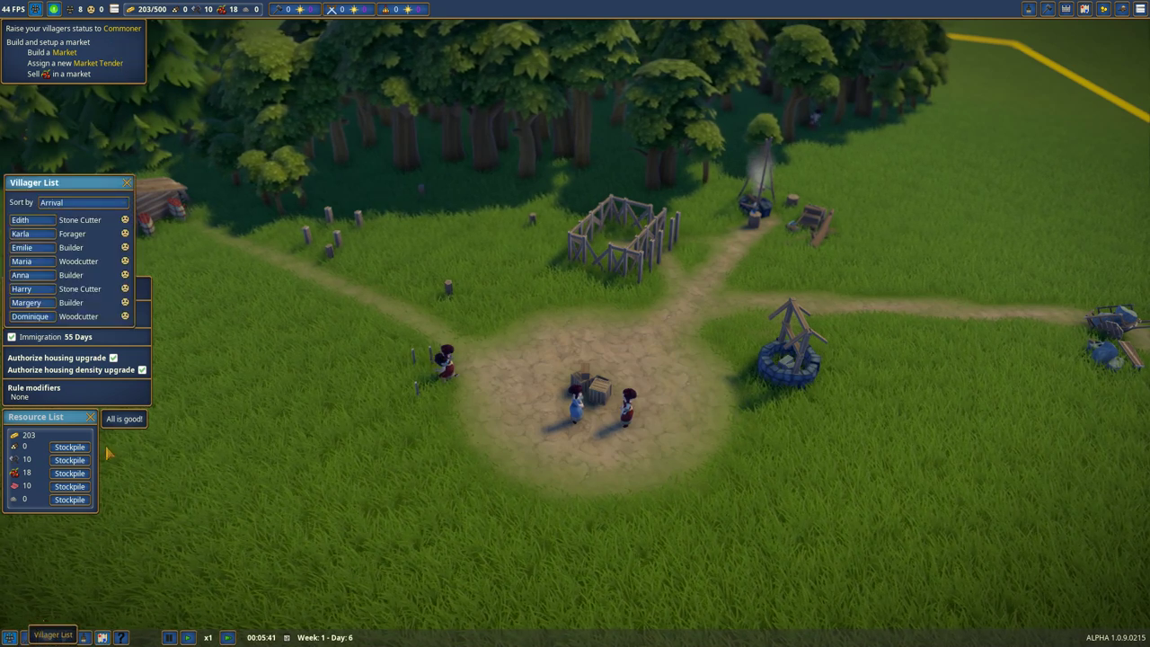
pyautogui.click(121, 204)
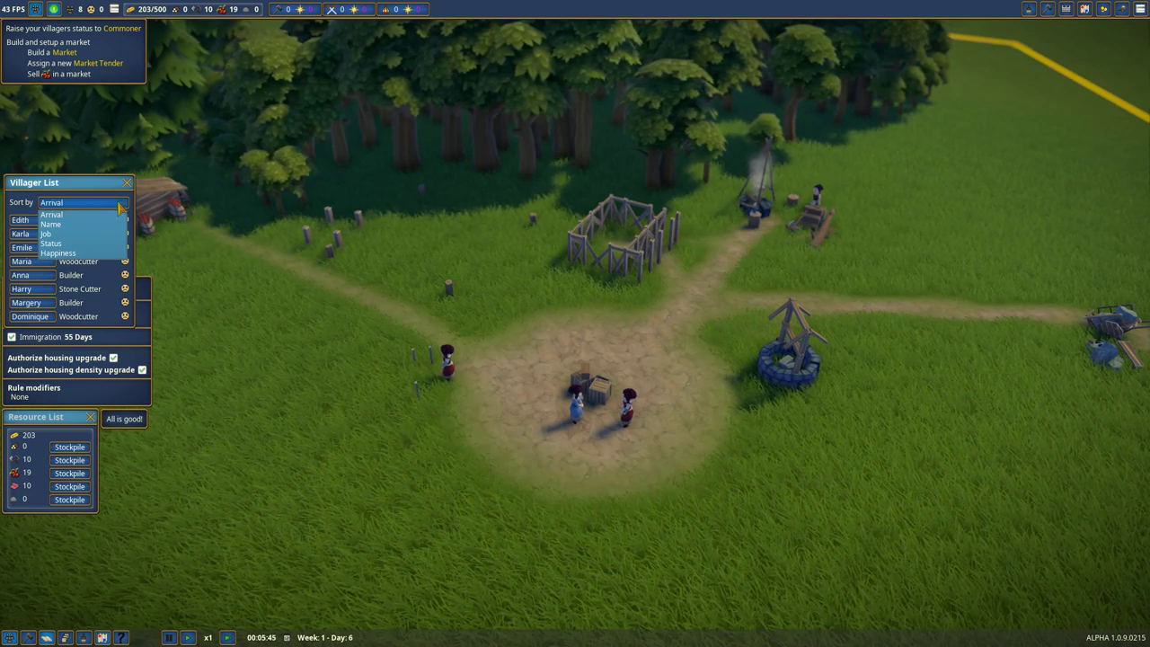
pyautogui.click(121, 204)
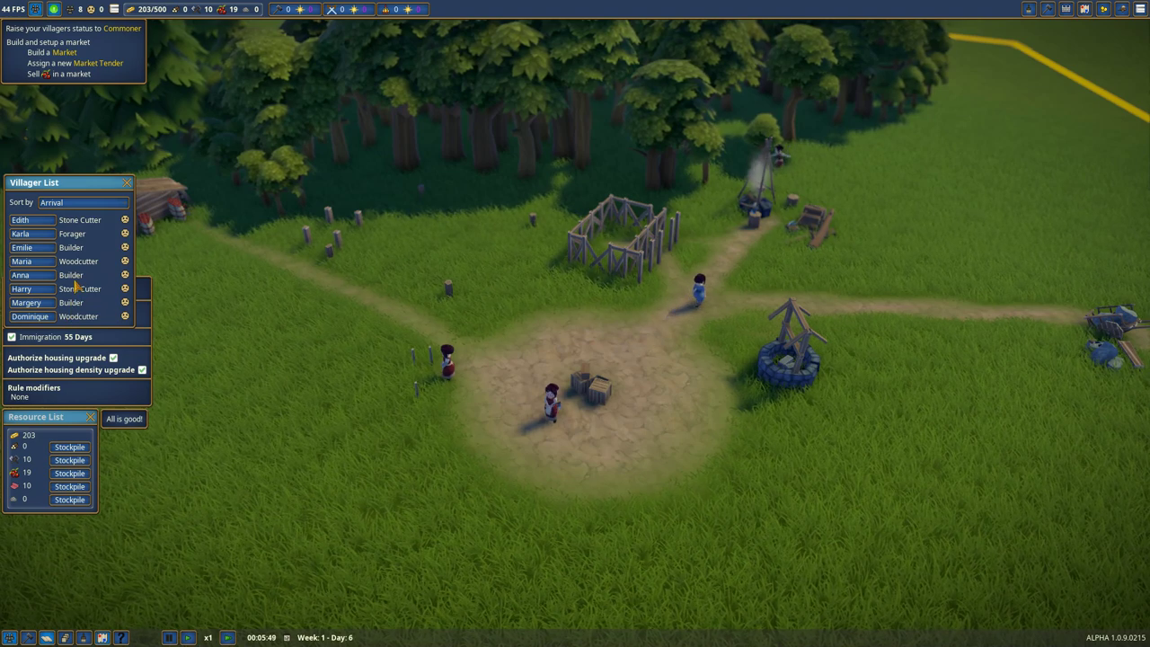
pyautogui.click(127, 183)
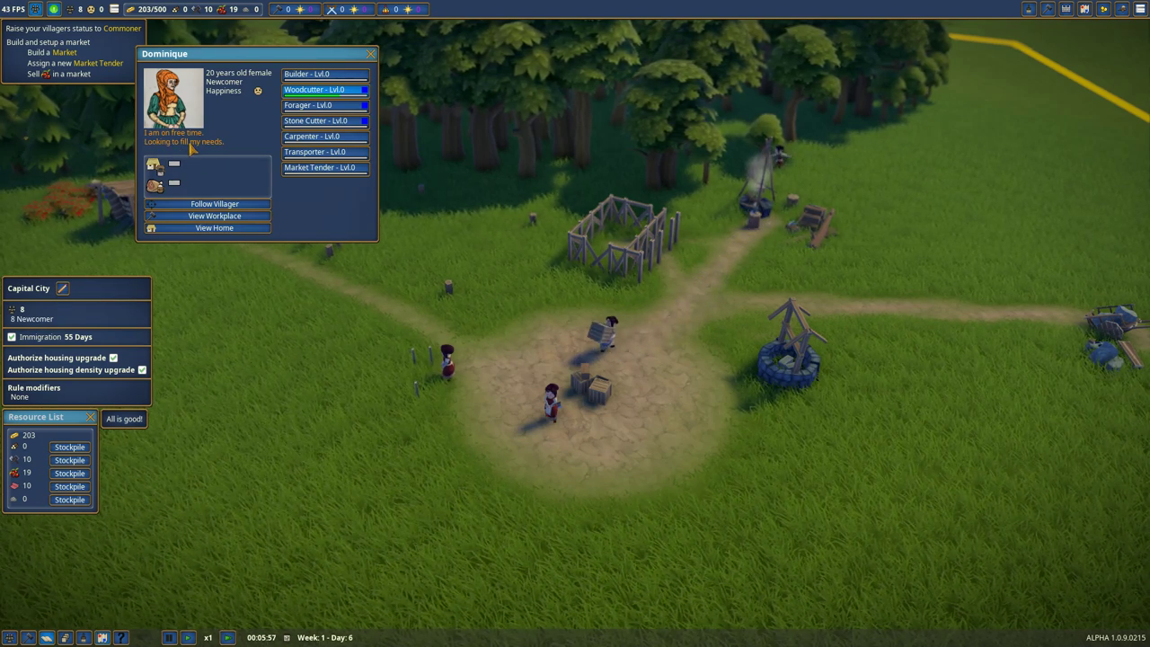
pyautogui.click(370, 54)
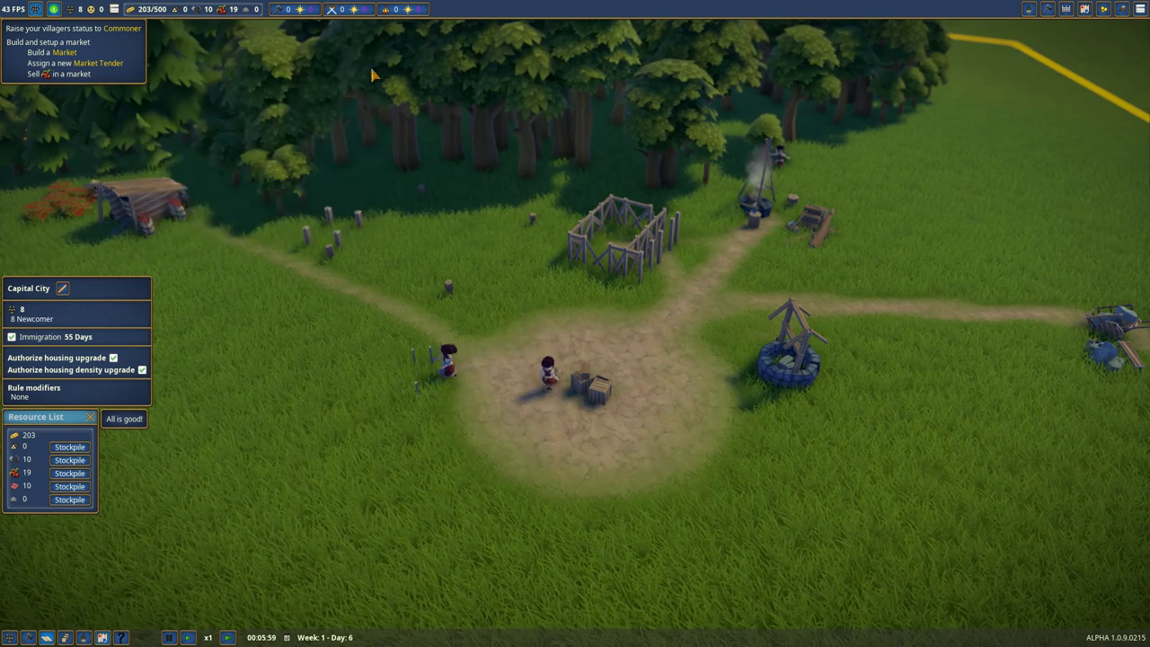
# Step: Check material progress at the Market and Well construction sites, panning across the village
pyautogui.click(428, 382)
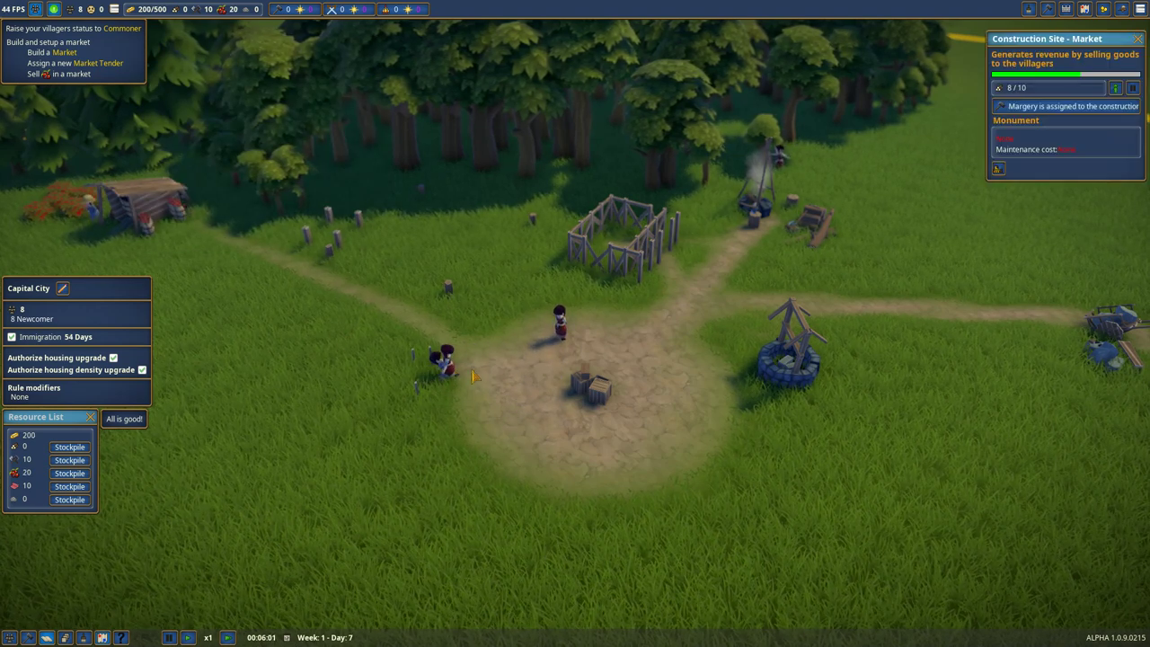
pyautogui.press('d')
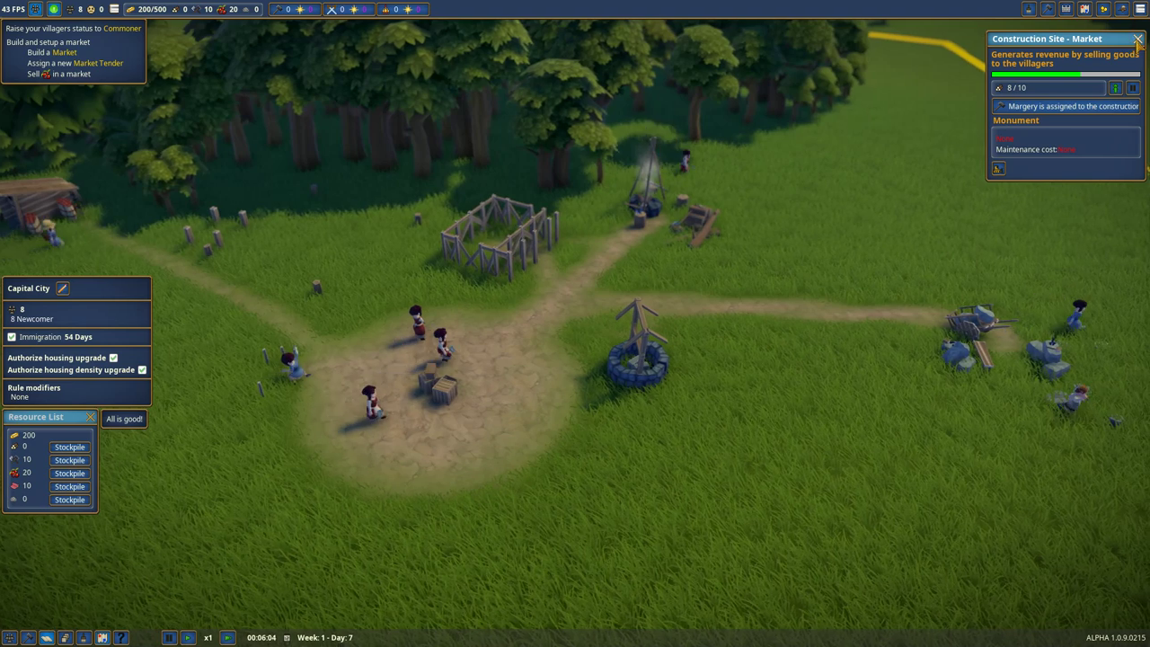
pyautogui.click(1137, 39)
pyautogui.press('d')
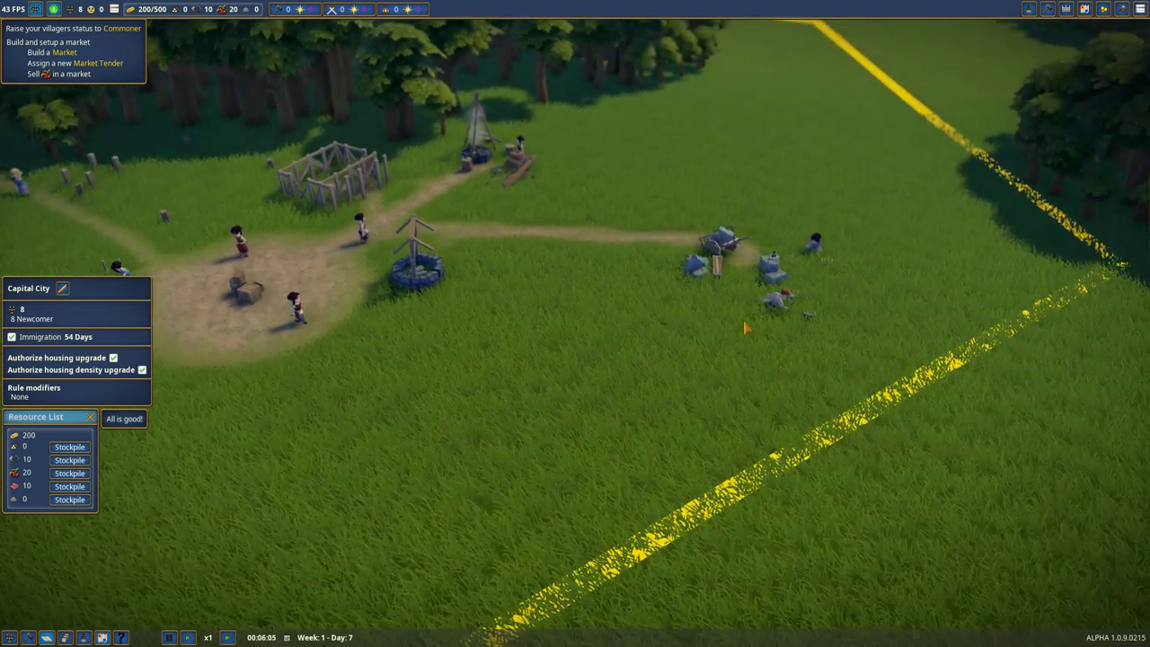
pyautogui.press('a')
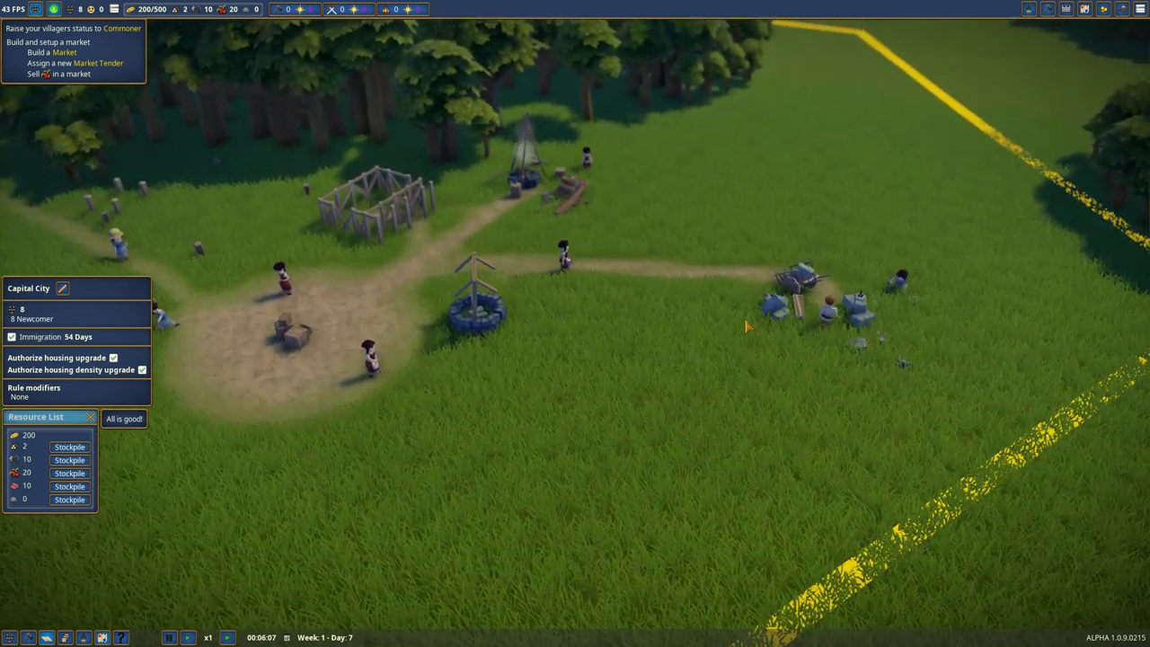
pyautogui.scroll(2, 754, 358)
pyautogui.press('a')
pyautogui.click(723, 310)
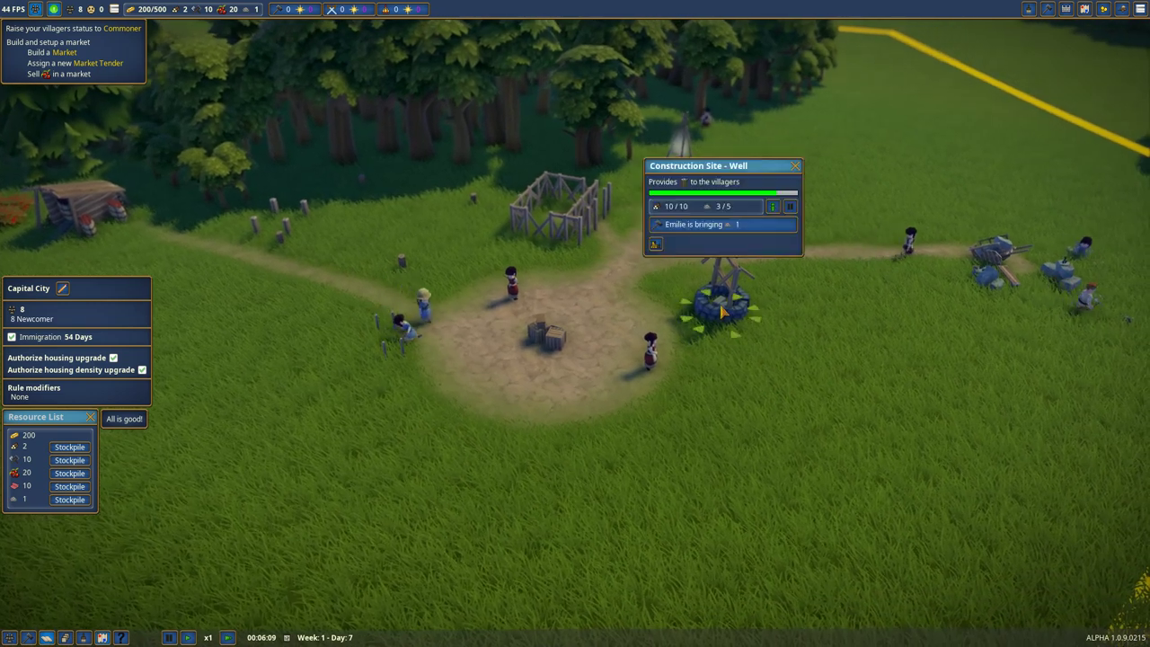
pyautogui.scroll(1, 723, 310)
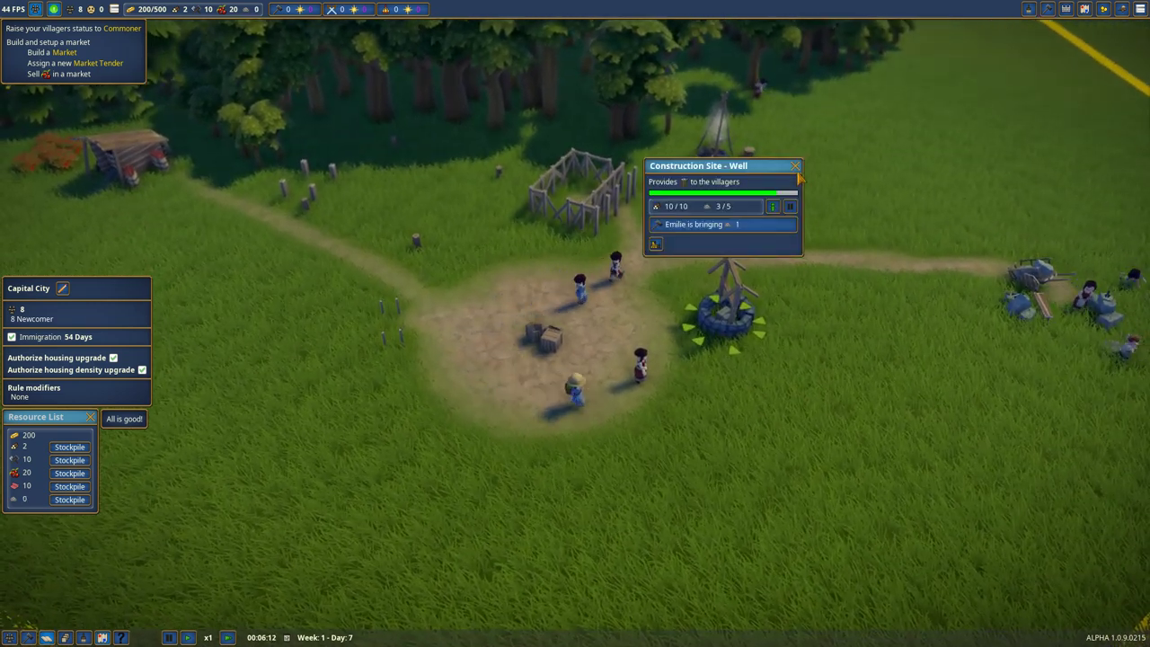
pyautogui.click(795, 166)
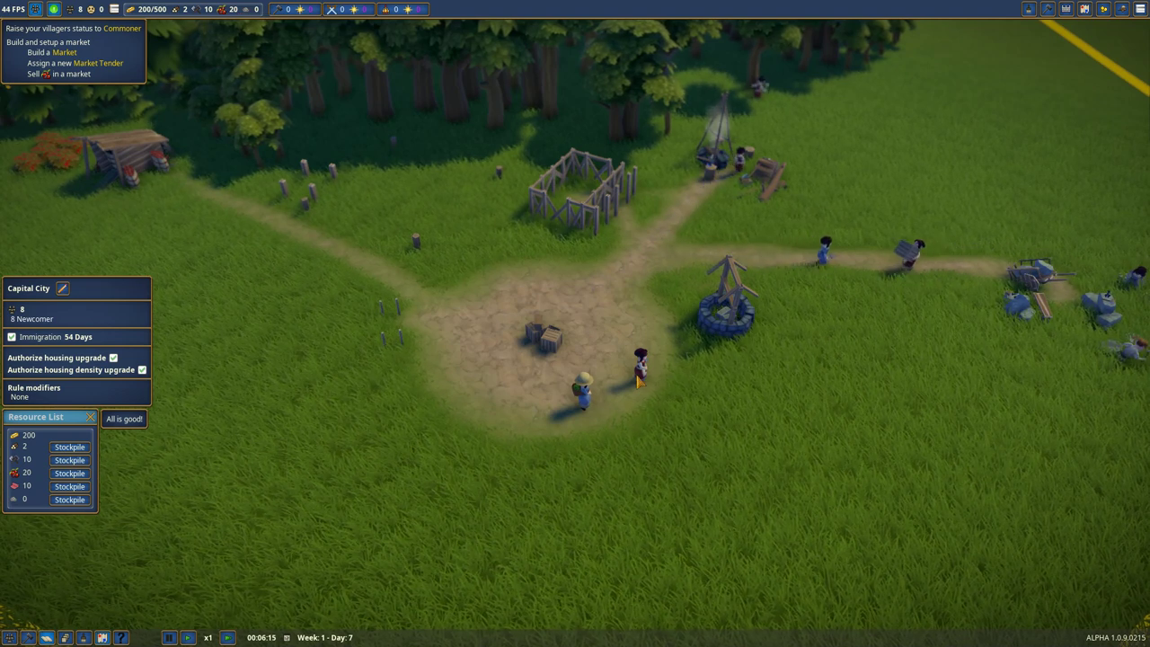
# Step: Inspect Anna delivering wood to the Market site, then close all detail panels
pyautogui.click(639, 367)
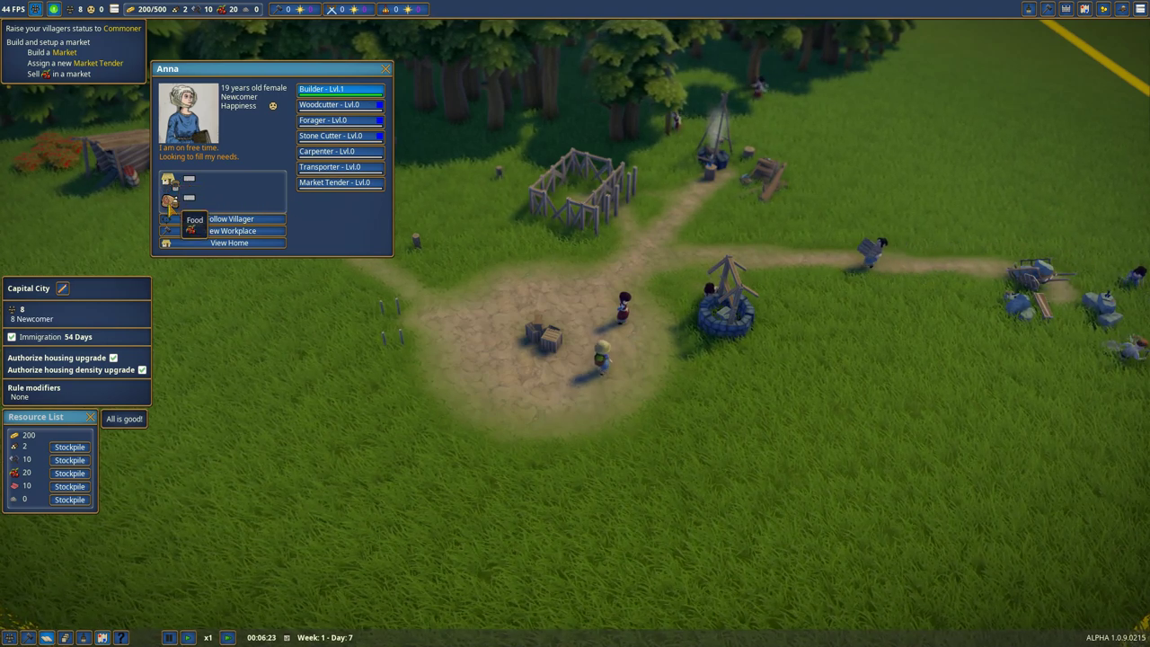
pyautogui.click(386, 69)
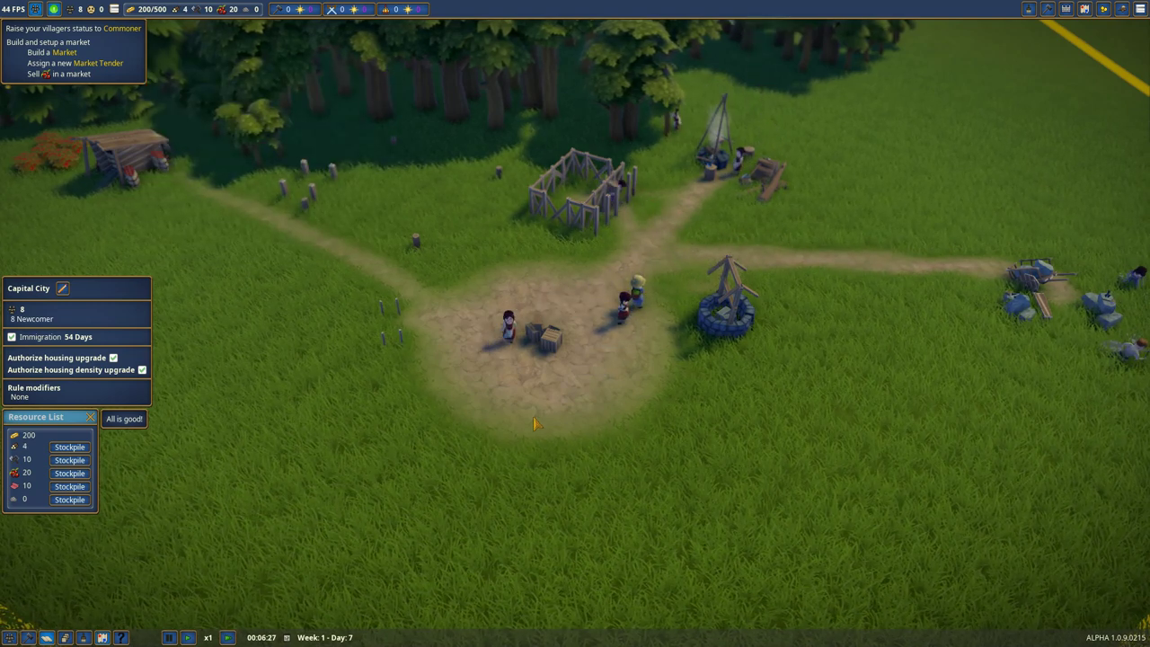
pyautogui.click(393, 328)
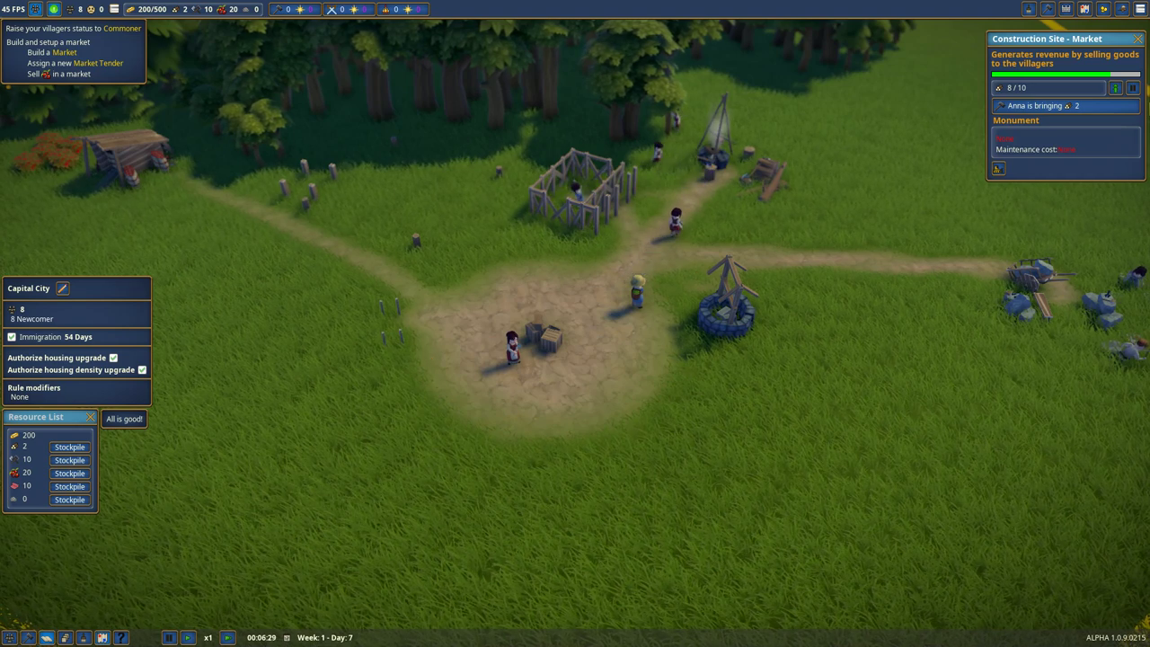
pyautogui.click(1079, 108)
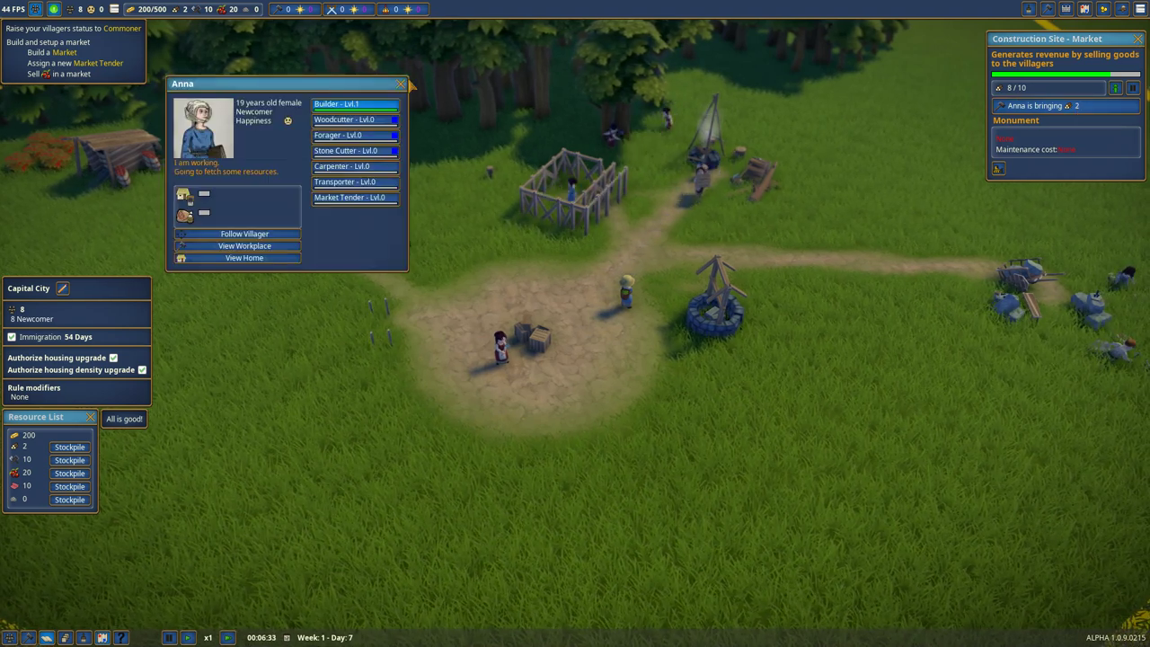
pyautogui.click(400, 86)
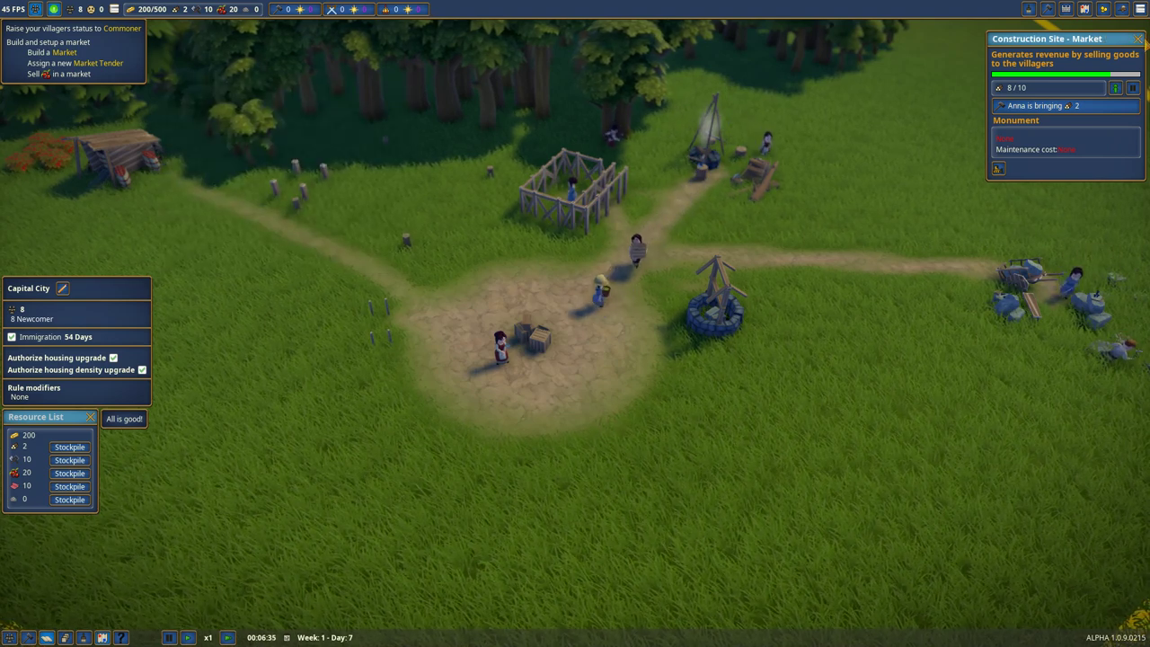
pyautogui.click(1137, 38)
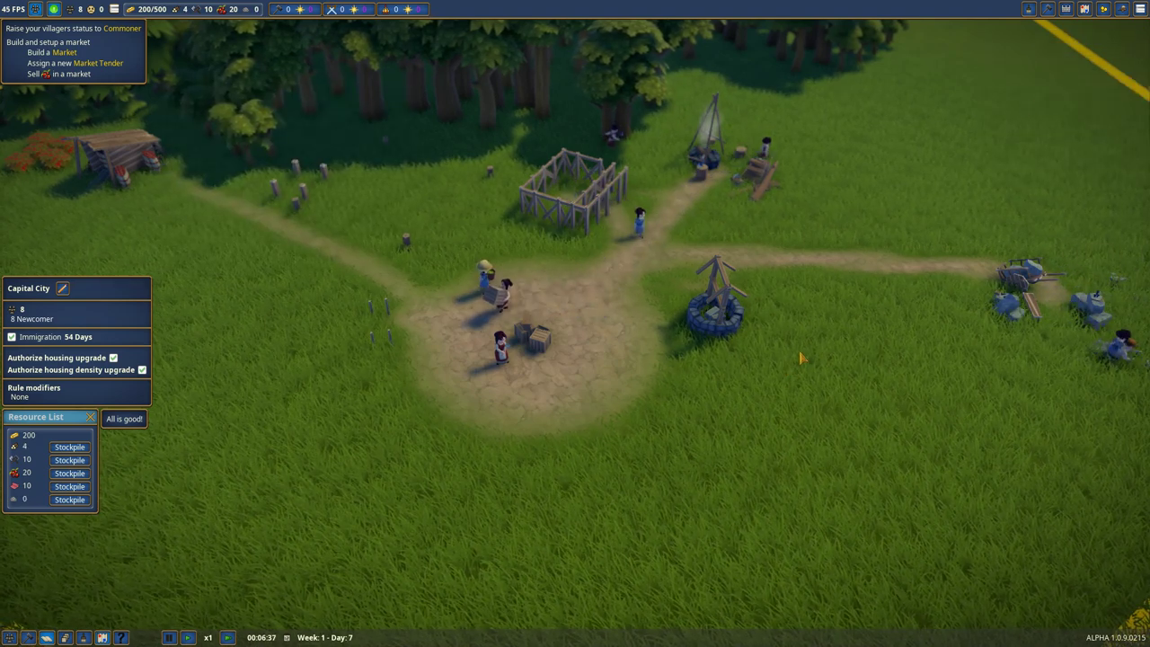
pyautogui.scroll(-1, 798, 359)
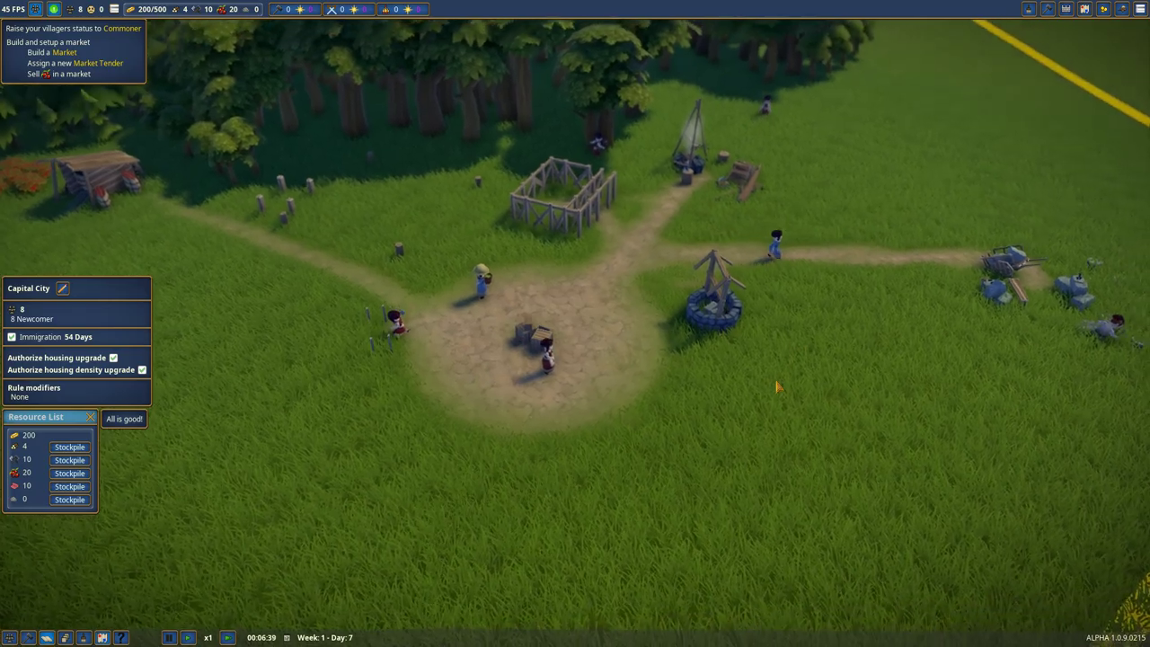
# Step: Rotate and tilt the camera to survey the territory while the Market and Well finish building
pyautogui.middleClick(777, 387)
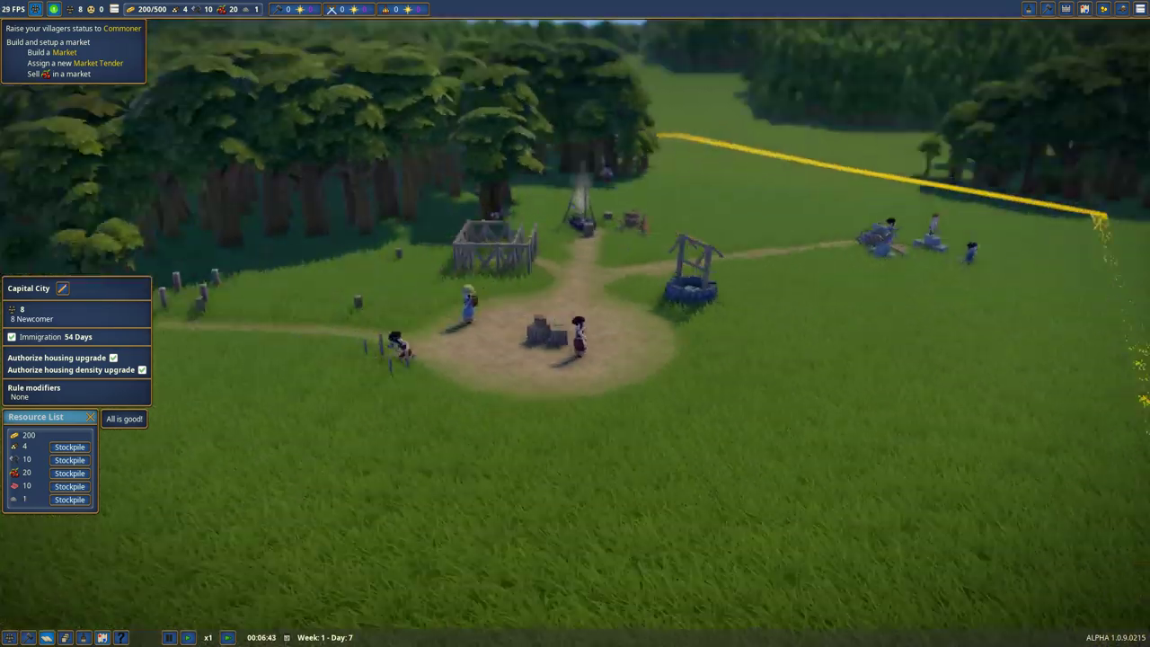
pyautogui.scroll(-8, 739, 407)
pyautogui.moveTo(739, 407); pyautogui.dragTo(519, 418)
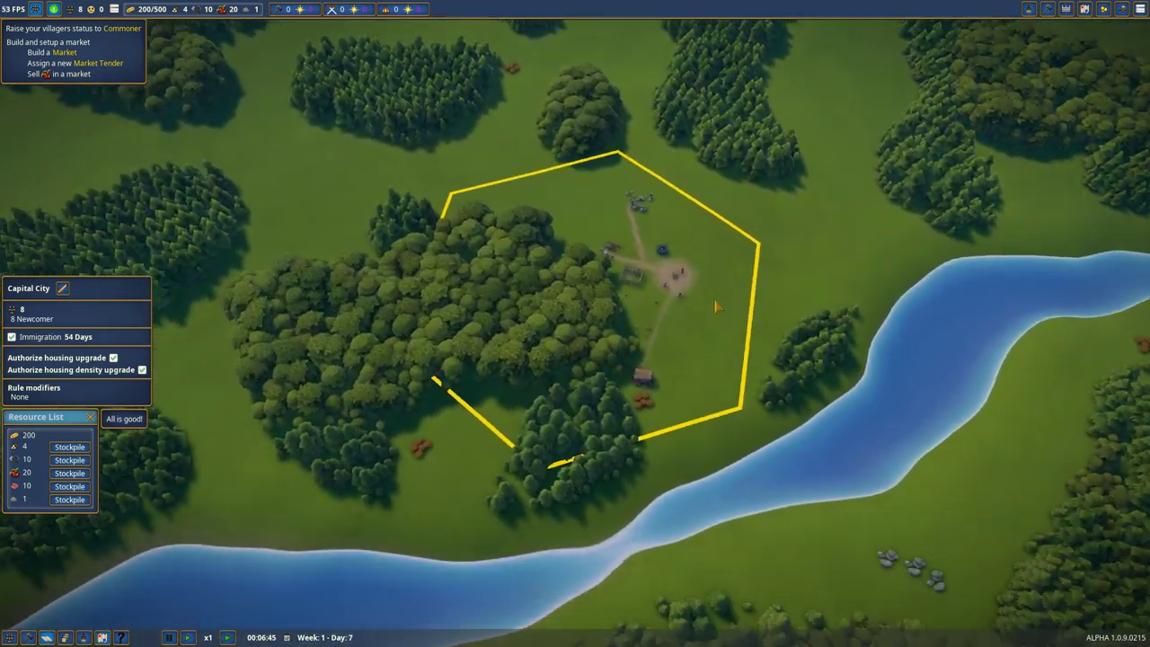
pyautogui.scroll(2, 519, 418)
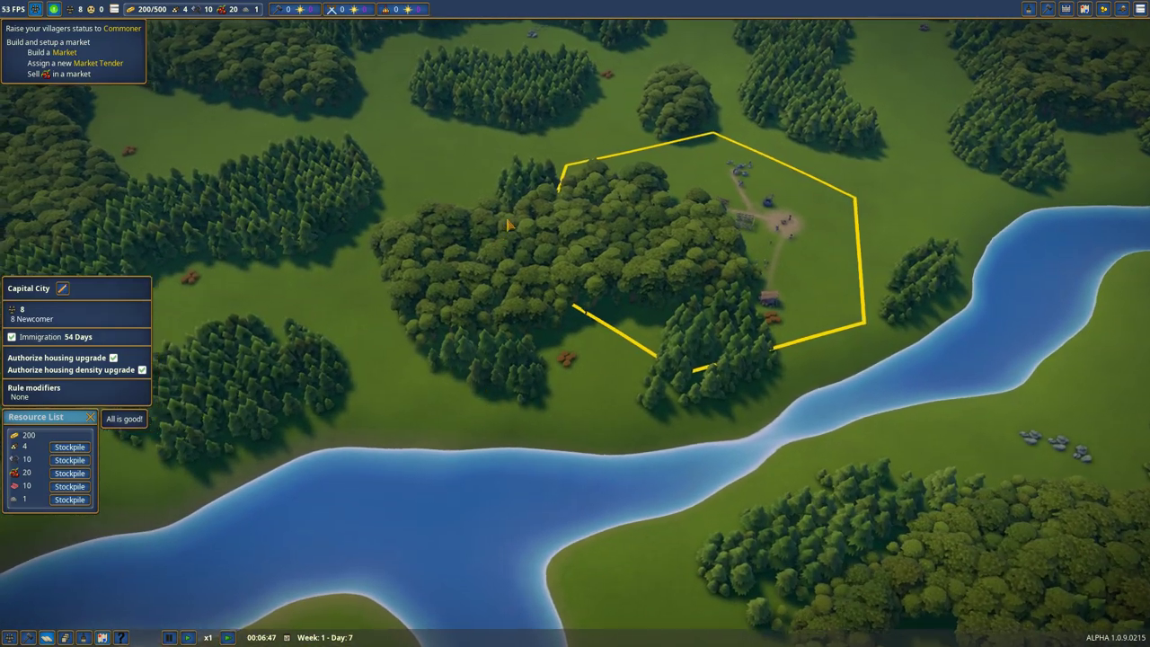
pyautogui.moveTo(480, 395); pyautogui.dragTo(411, 142)
pyautogui.scroll(2, 411, 142)
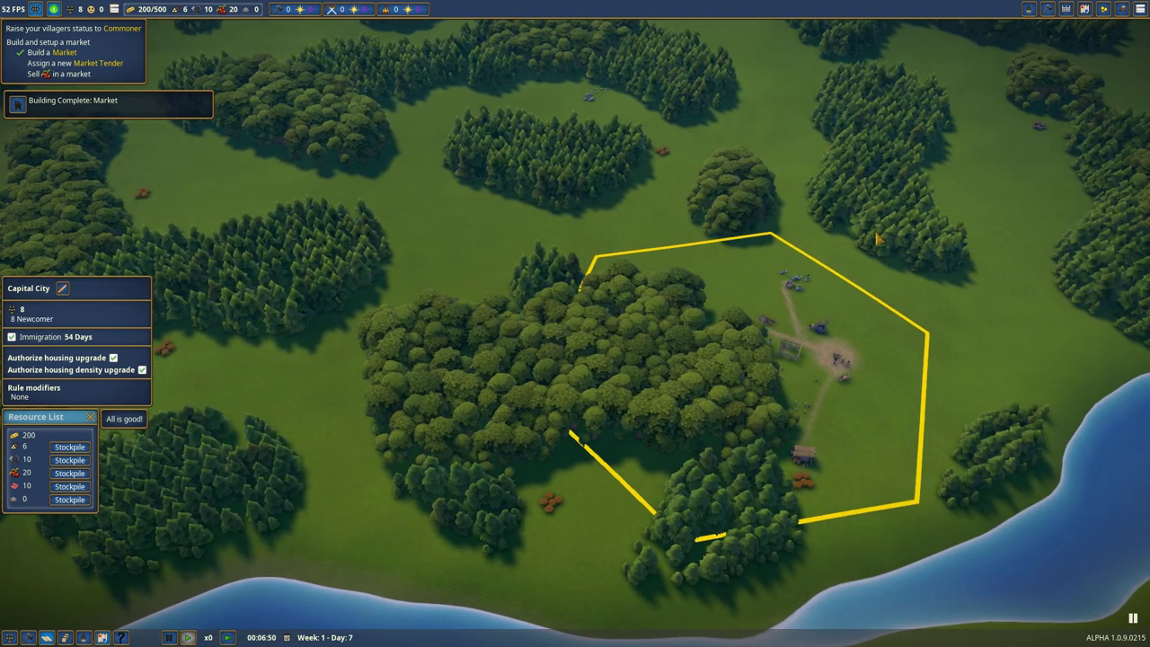
pyautogui.moveTo(600, 303); pyautogui.dragTo(615, 399)
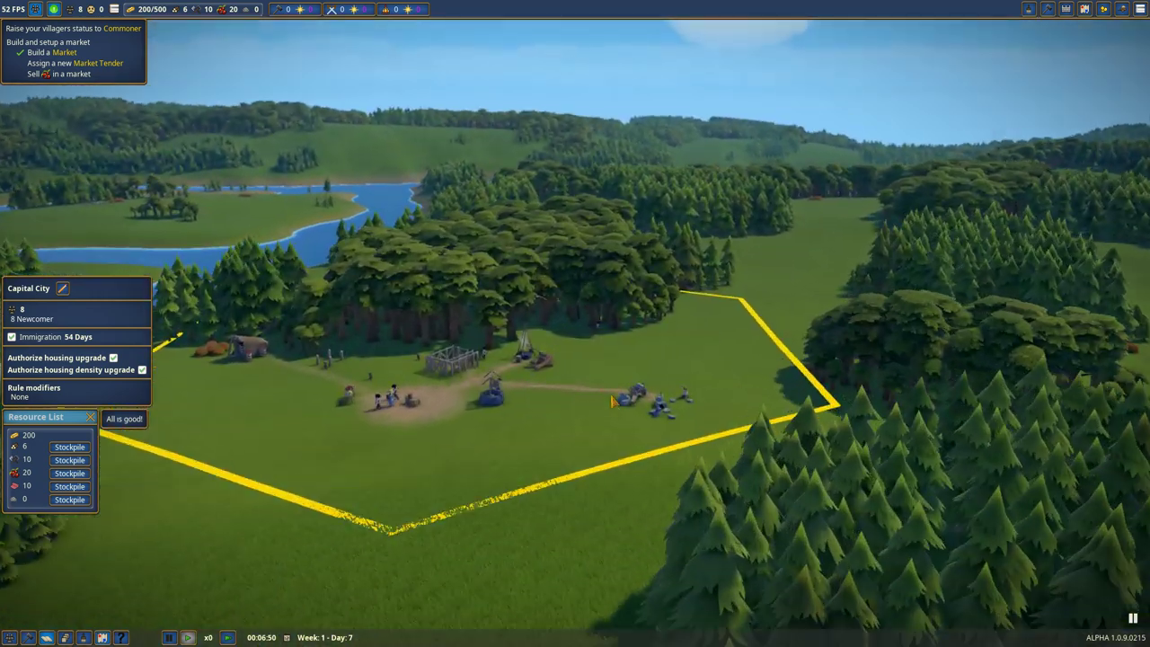
pyautogui.scroll(5, 615, 400)
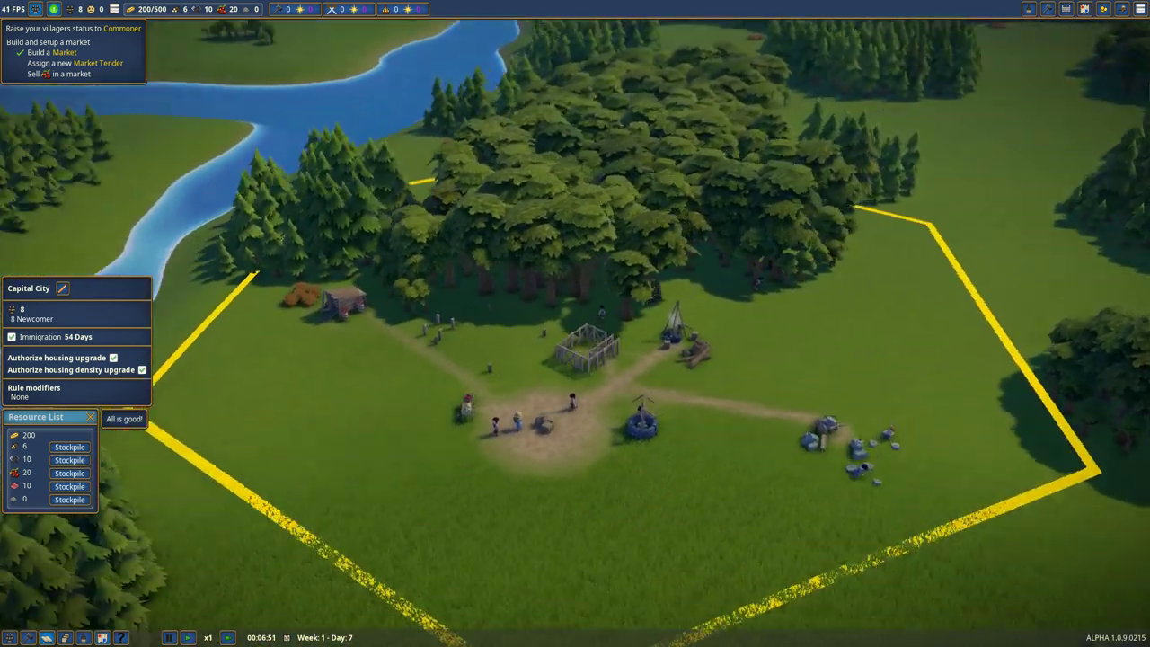
pyautogui.moveTo(683, 269); pyautogui.dragTo(735, 262)
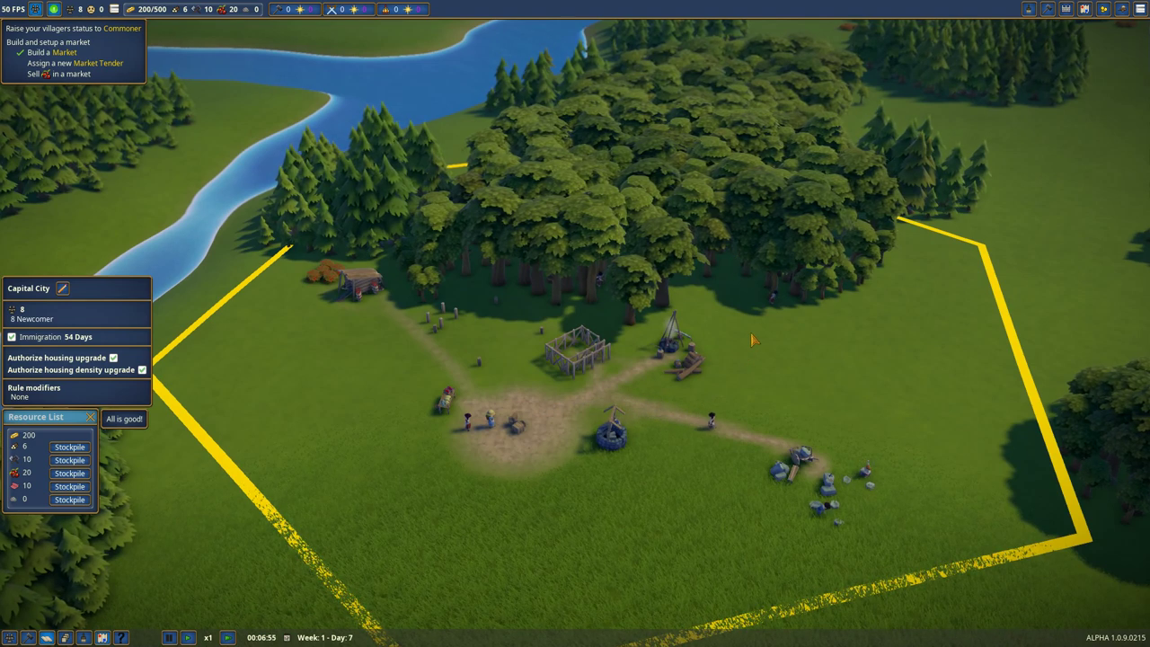
pyautogui.scroll(-4, 754, 340)
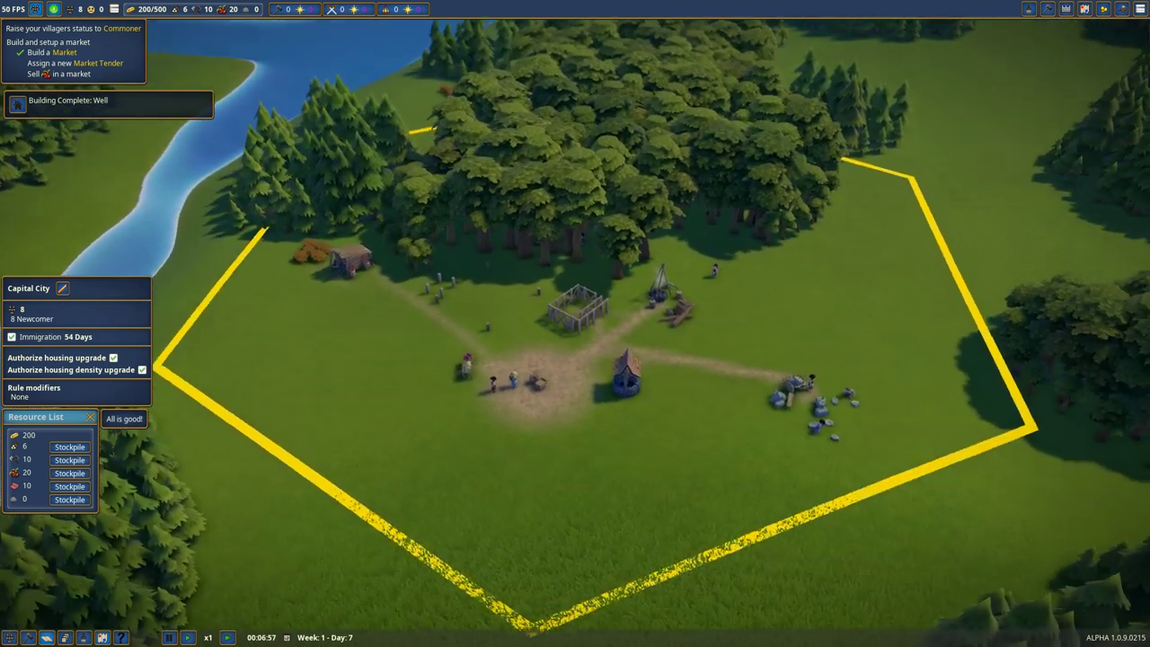
pyautogui.moveTo(824, 294); pyautogui.dragTo(774, 374)
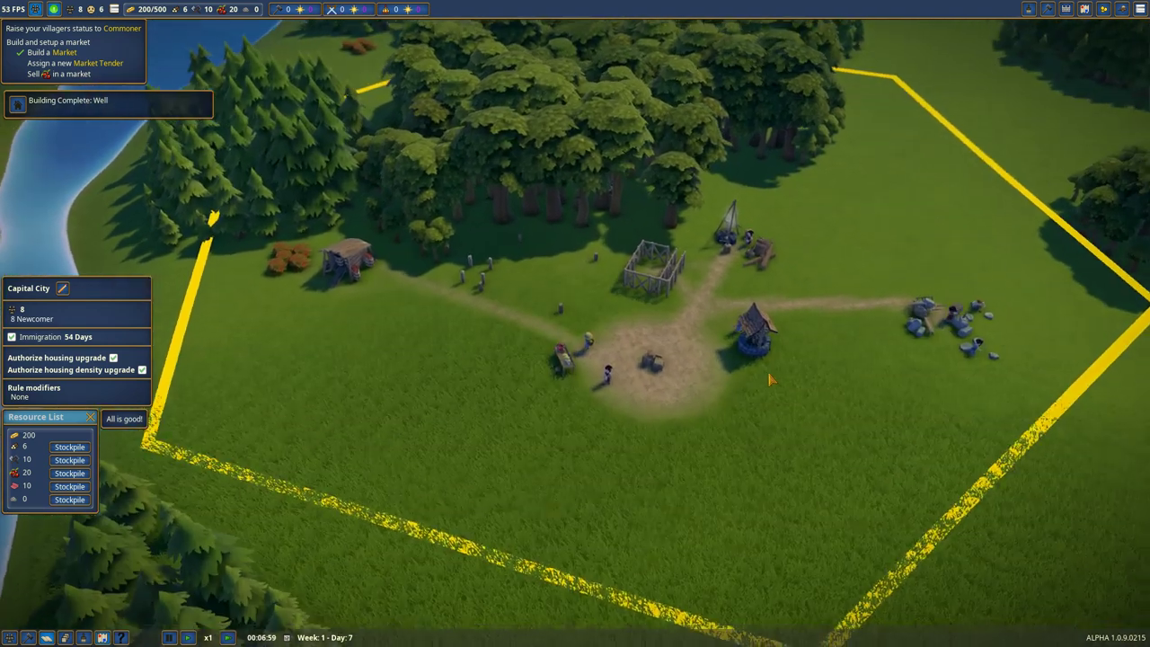
pyautogui.scroll(4, 774, 375)
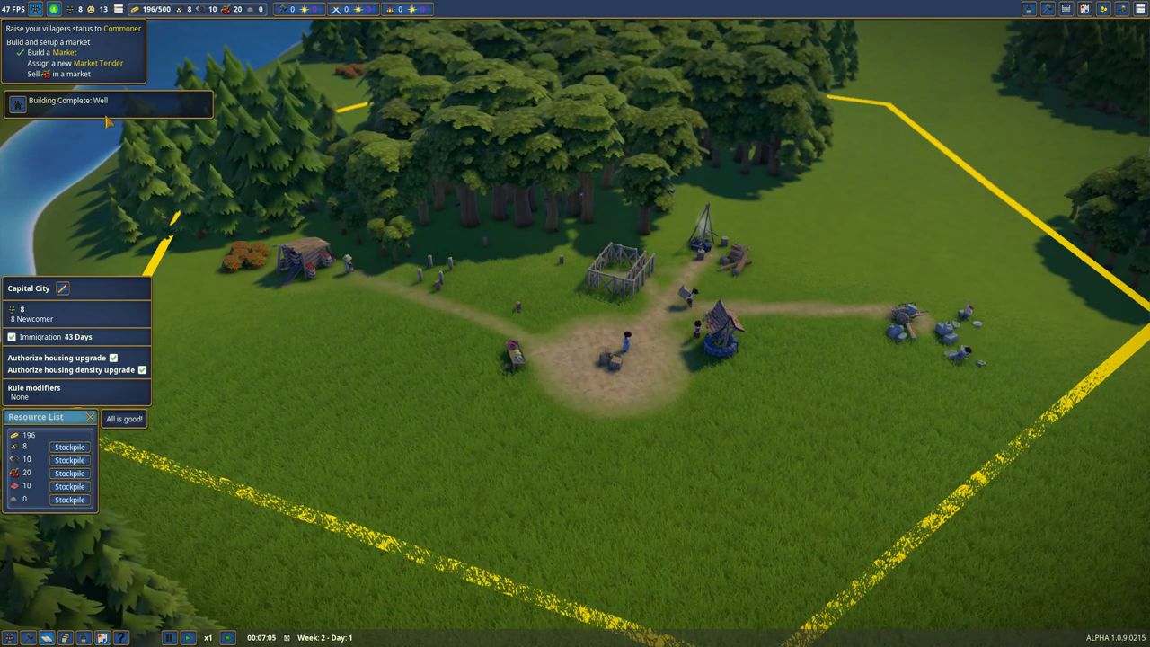
pyautogui.scroll(3, 112, 86)
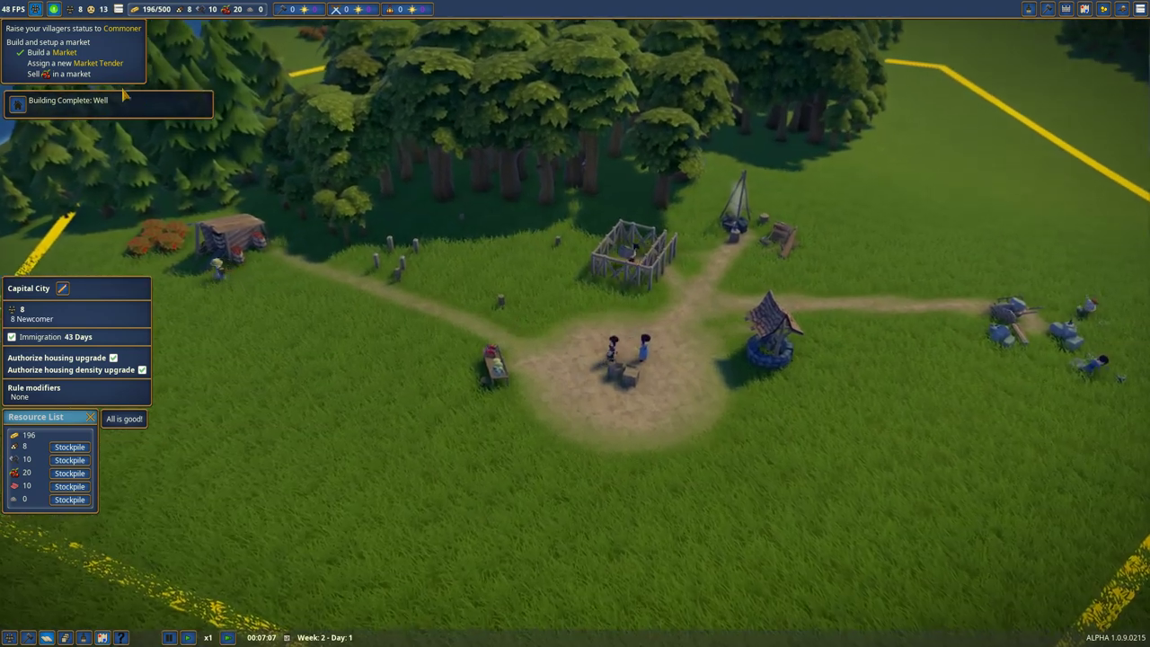
# Step: Set a villager's job to Market Tender with the finished Market's panel open
pyautogui.press('space')
pyautogui.click(492, 373)
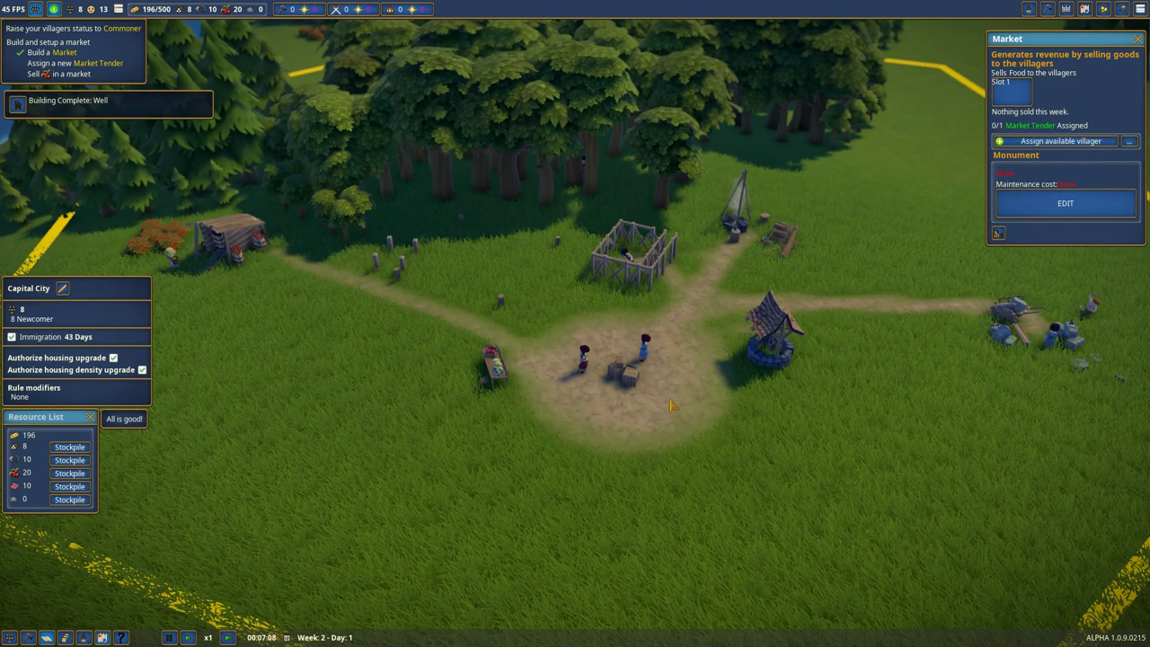
pyautogui.click(584, 364)
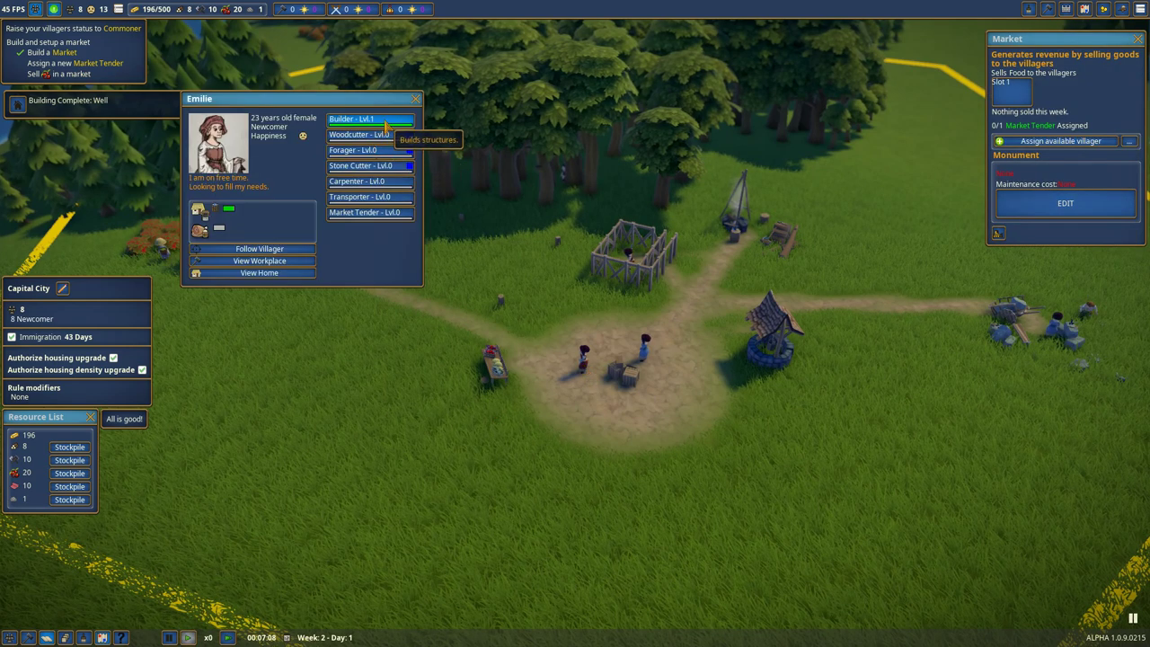
pyautogui.click(370, 212)
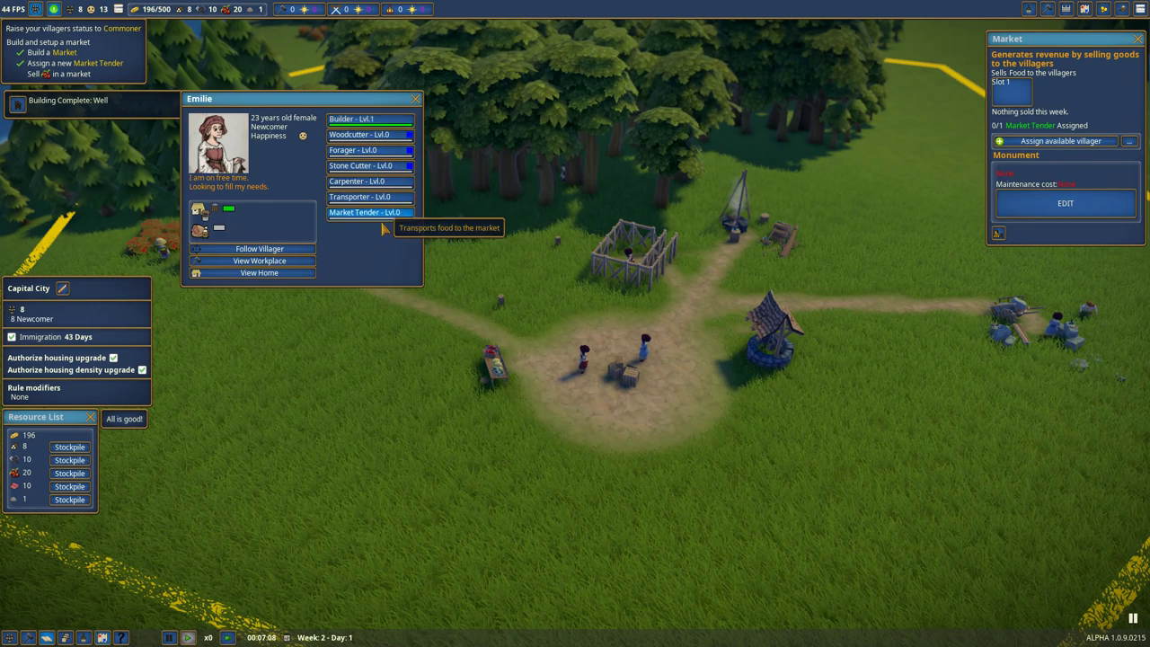
pyautogui.press('space')
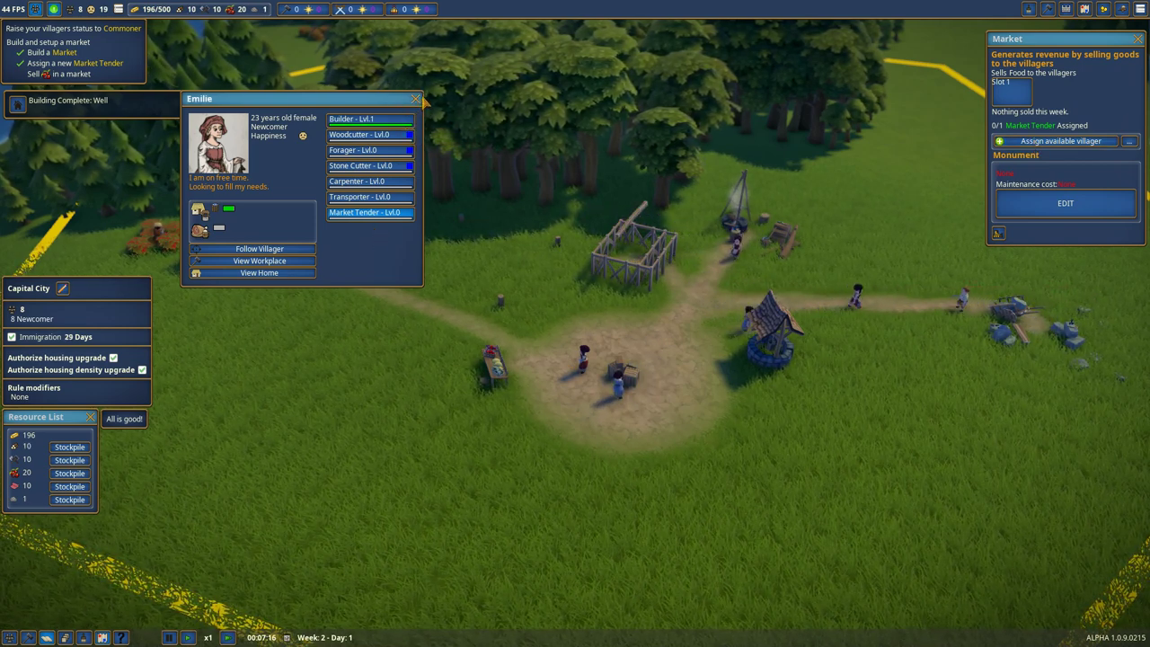
pyautogui.click(415, 99)
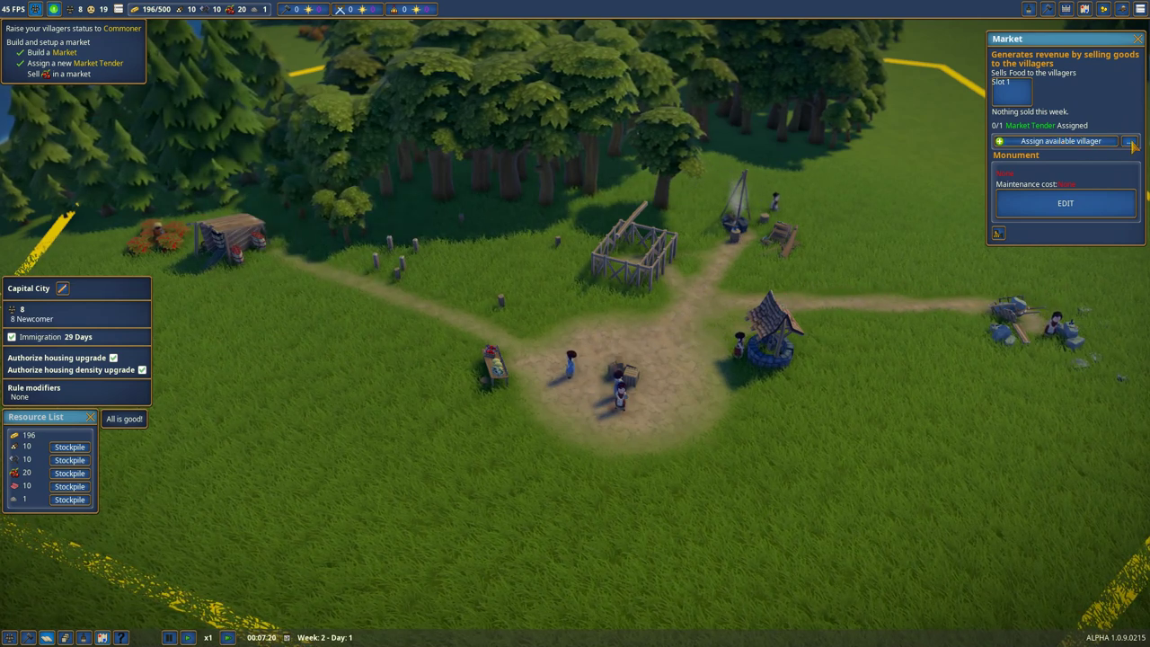
# Step: Assign the villager as the Market's tender and stock berries in Slot 1
pyautogui.moveTo(1093, 45); pyautogui.dragTo(943, 64)
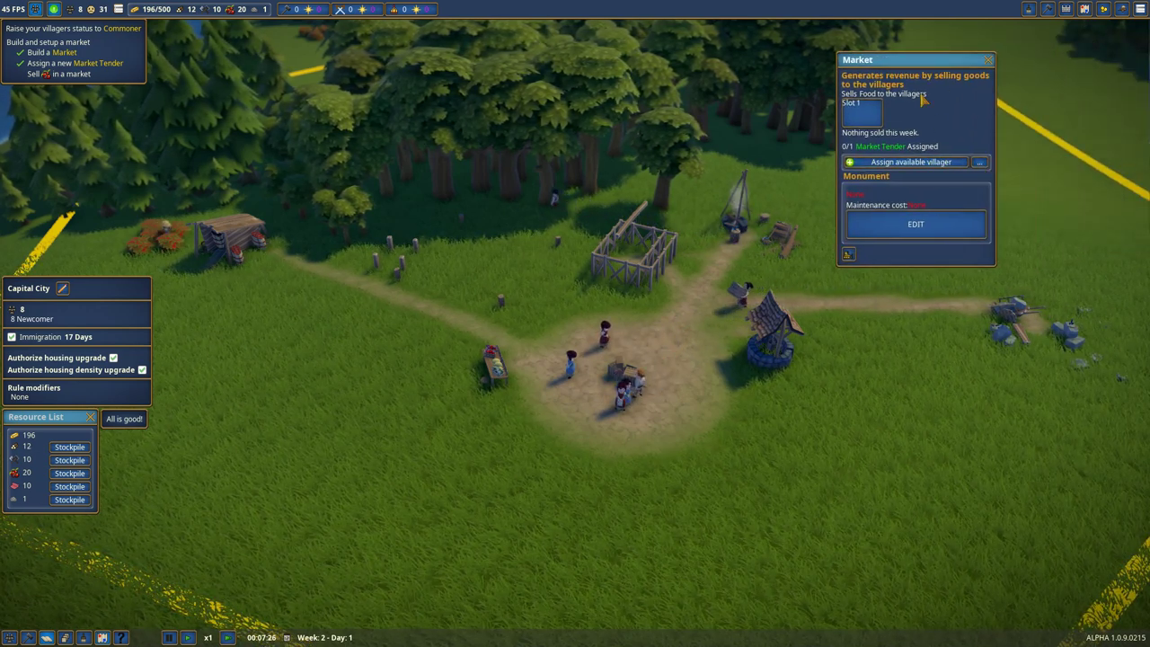
pyautogui.click(614, 401)
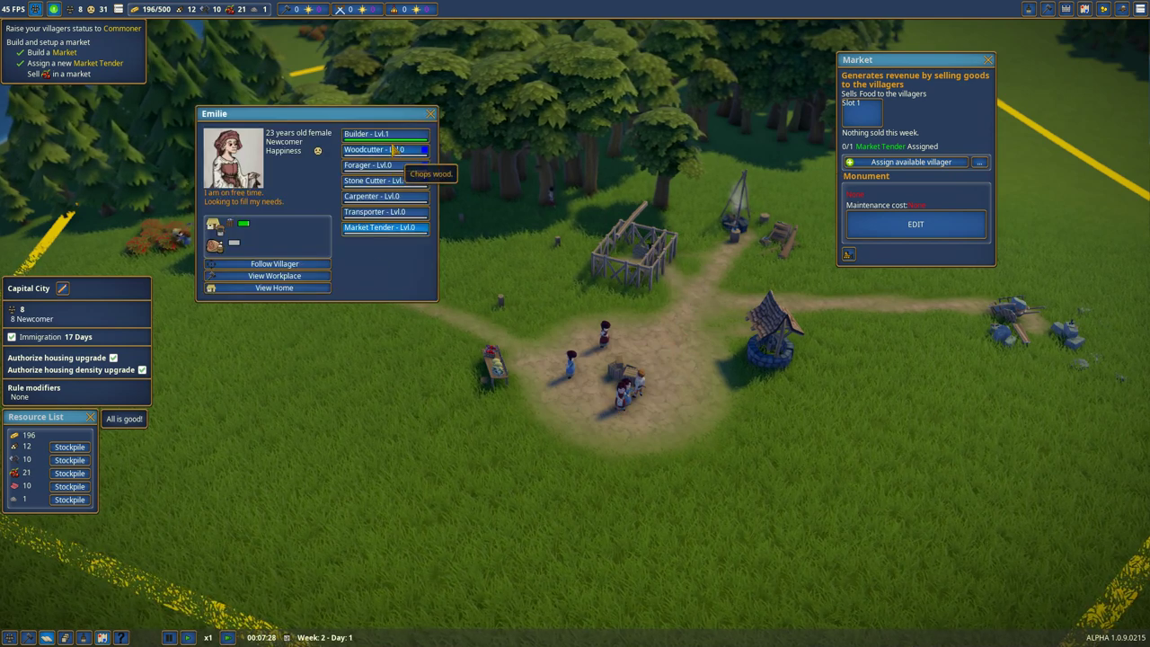
pyautogui.click(380, 226)
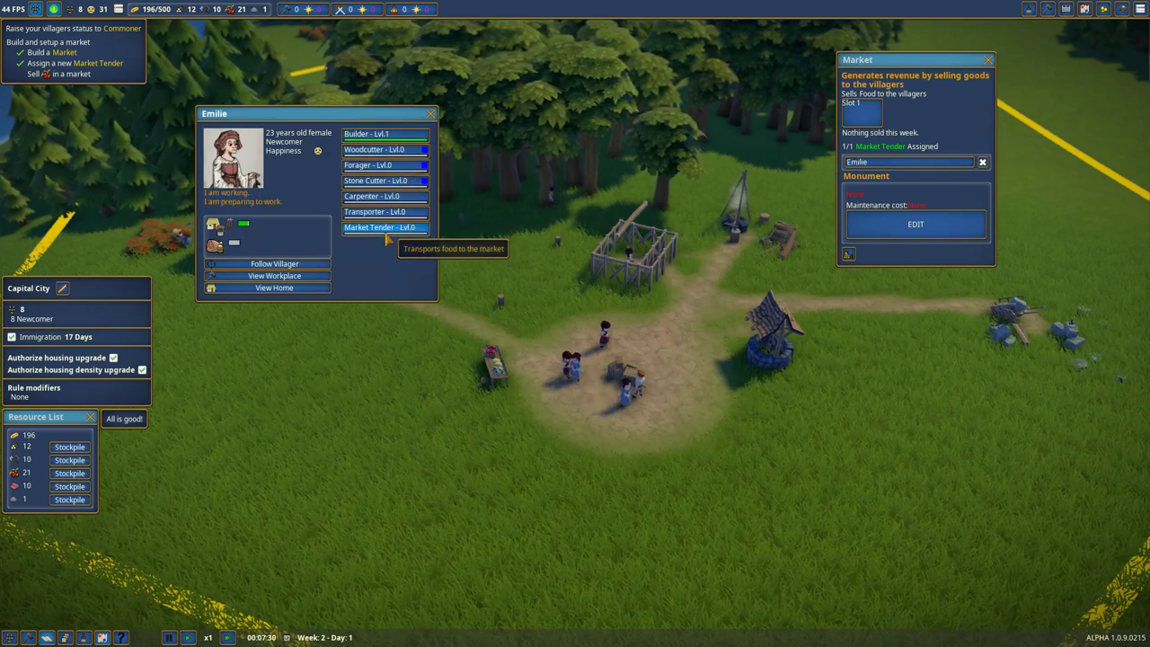
pyautogui.click(988, 60)
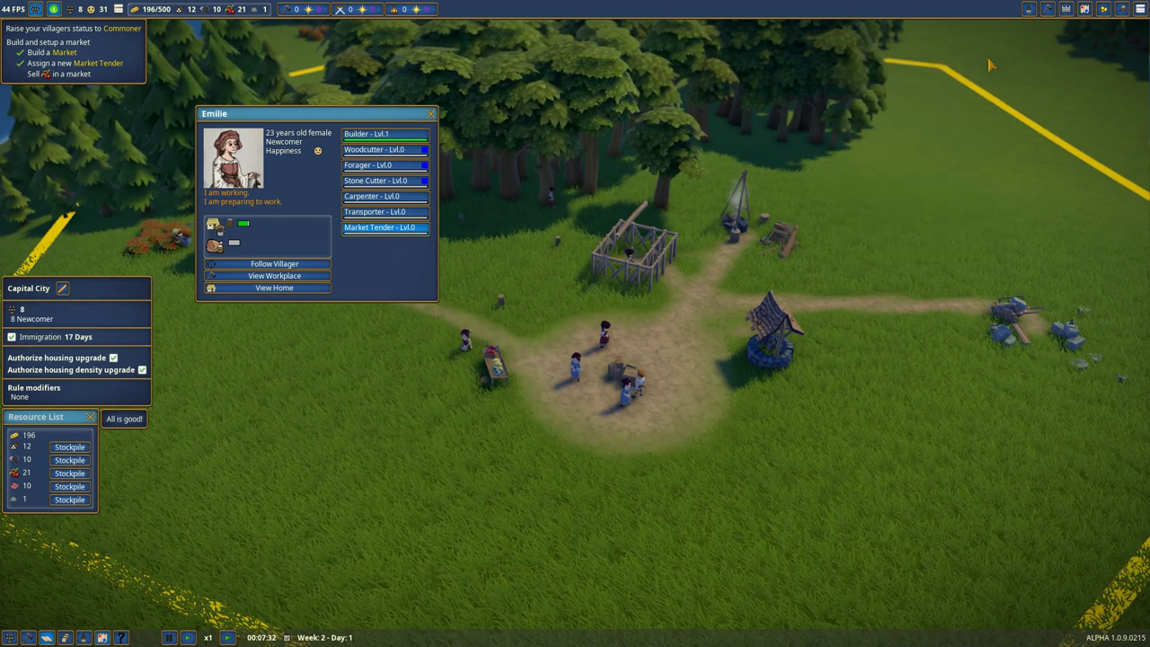
pyautogui.click(431, 115)
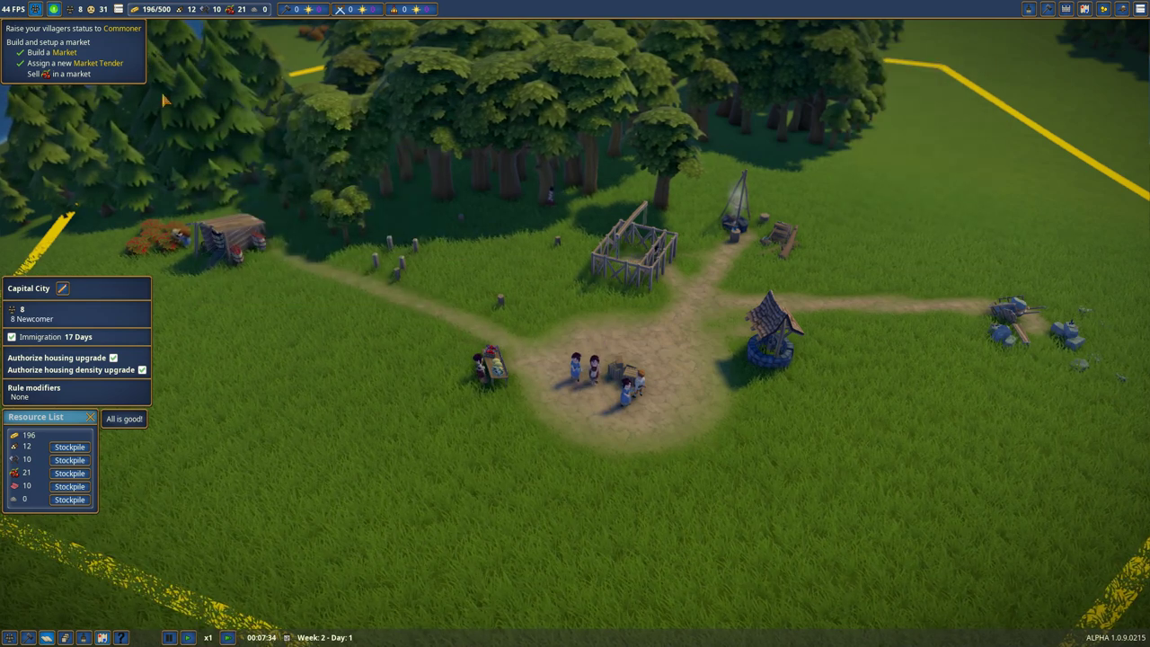
pyautogui.click(669, 265)
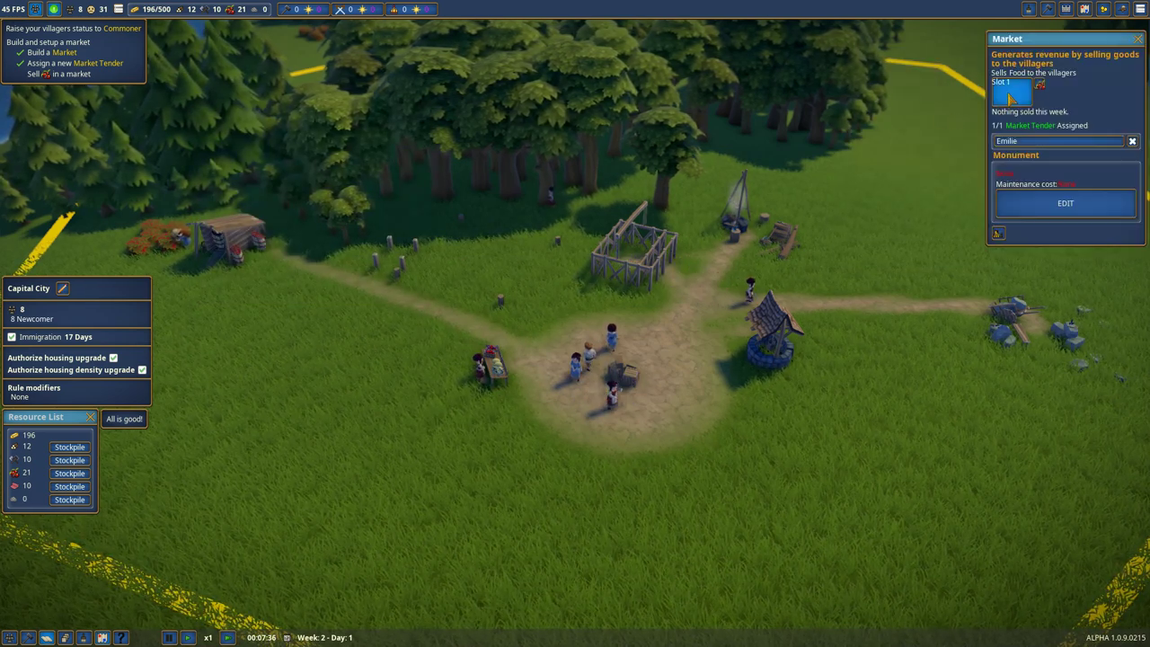
pyautogui.click(1040, 87)
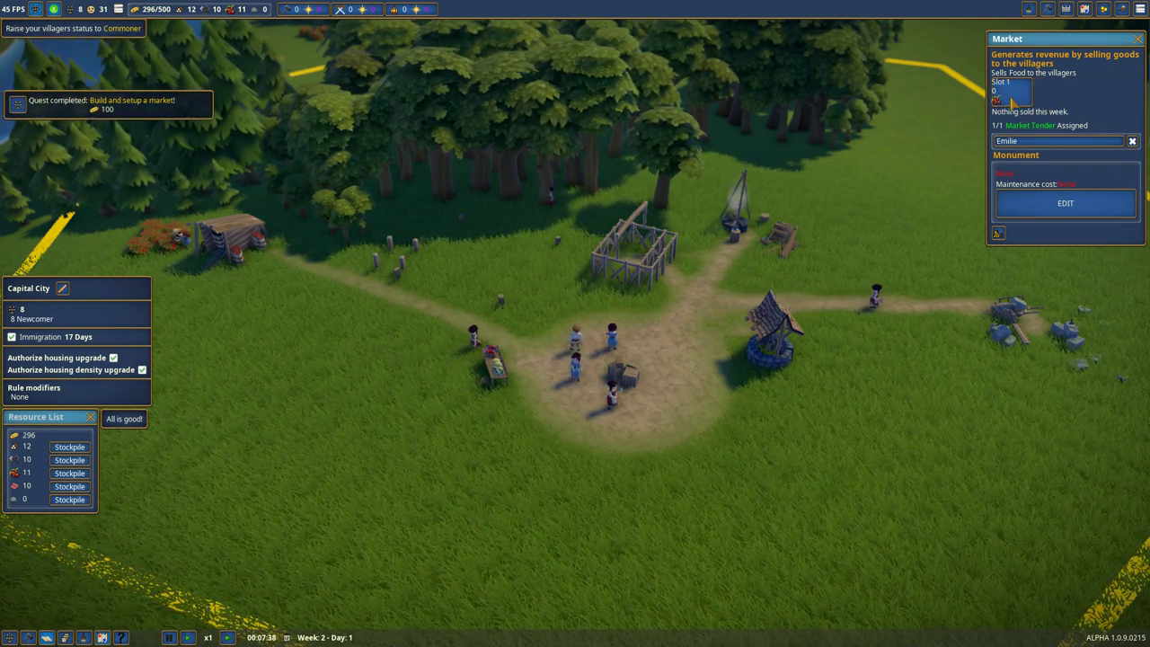
# Step: Close the Market's details, leaving the village territory in view
pyautogui.click(1136, 39)
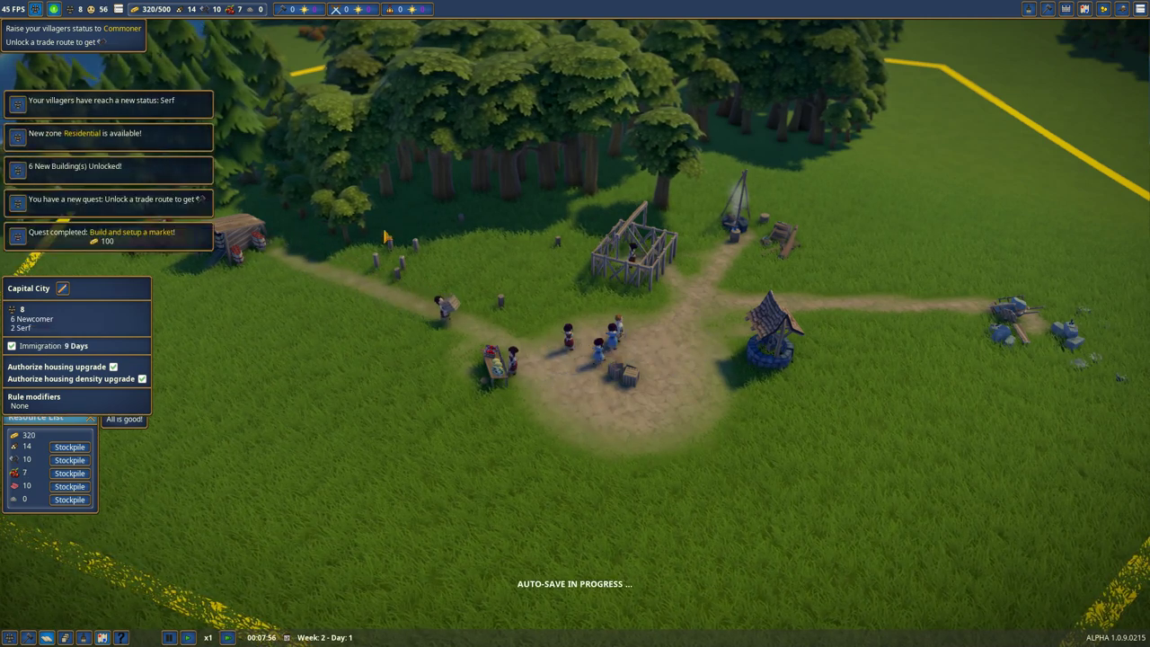
pyautogui.scroll(-5, 497, 359)
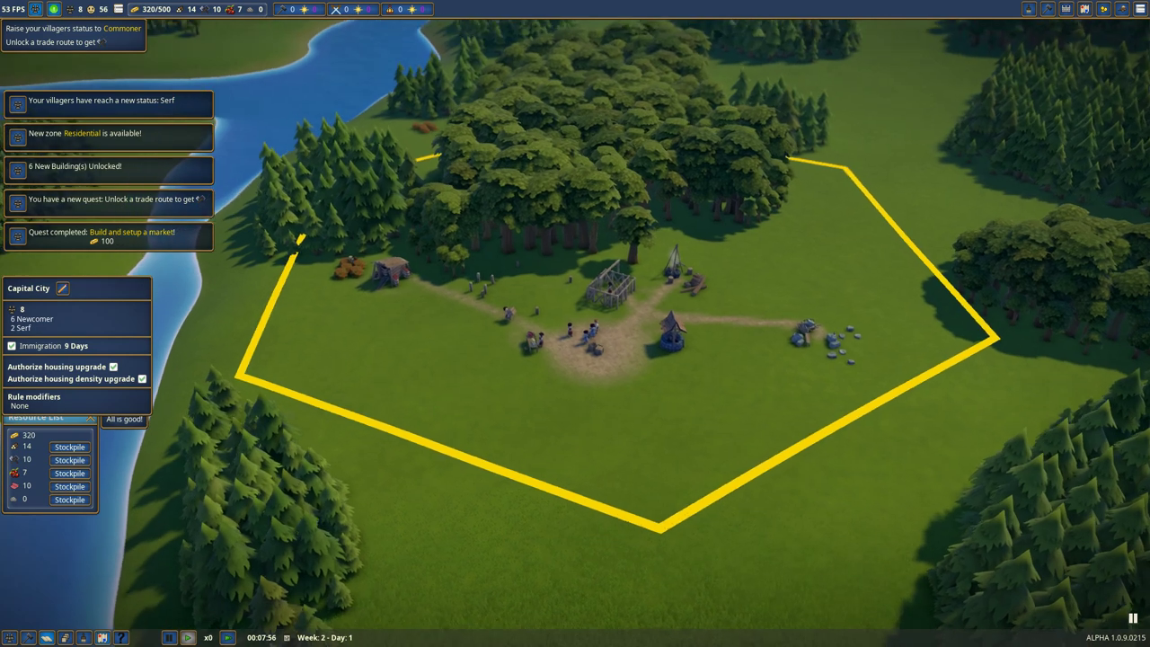
pyautogui.scroll(3, 607, 398)
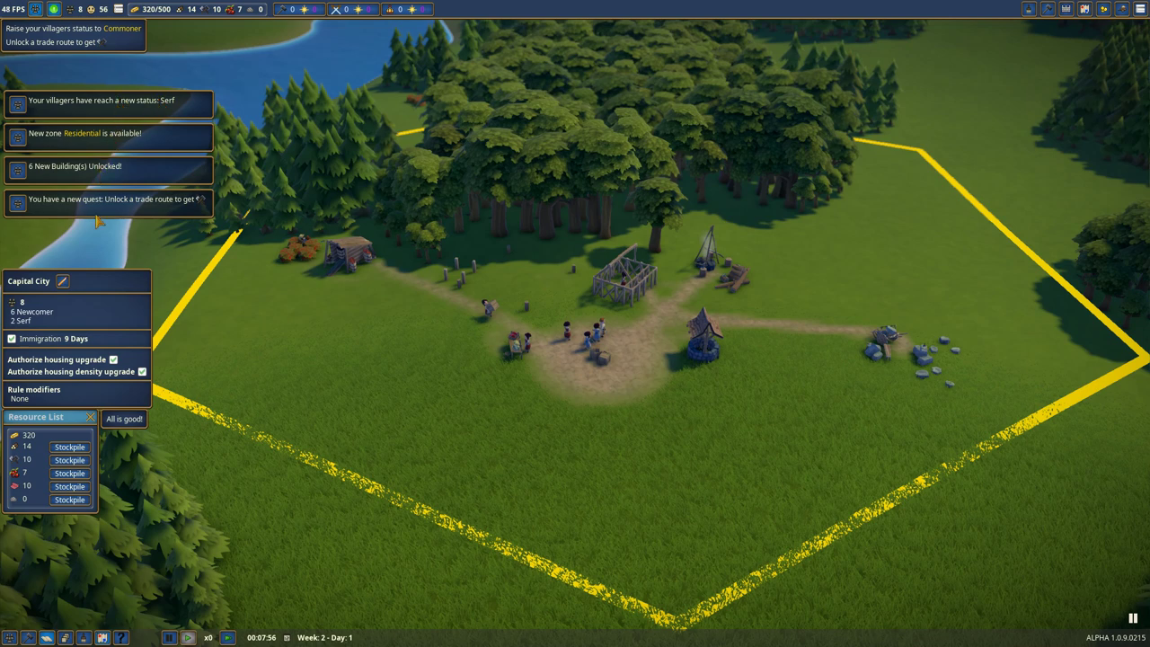
# Step: Select the Residential zone brush while viewing the whole territory from afar
pyautogui.click(1029, 9)
pyautogui.click(986, 53)
pyautogui.moveTo(759, 359); pyautogui.dragTo(359, 359)
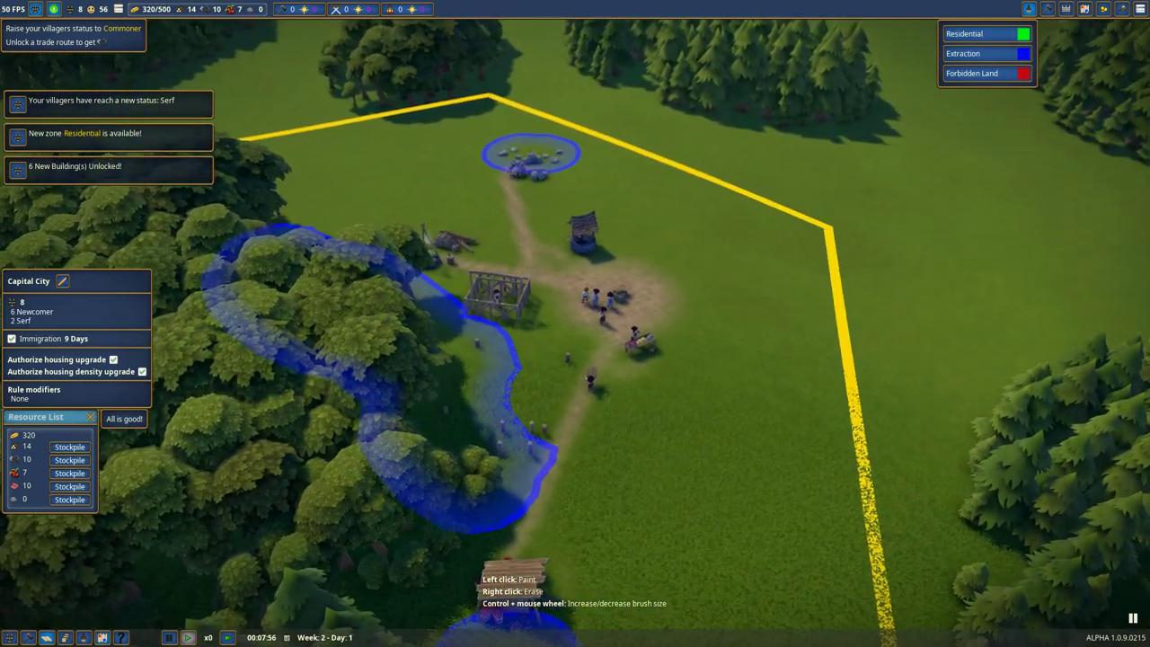
pyautogui.scroll(-6, 575, 359)
pyautogui.moveTo(575, 359); pyautogui.dragTo(763, 298)
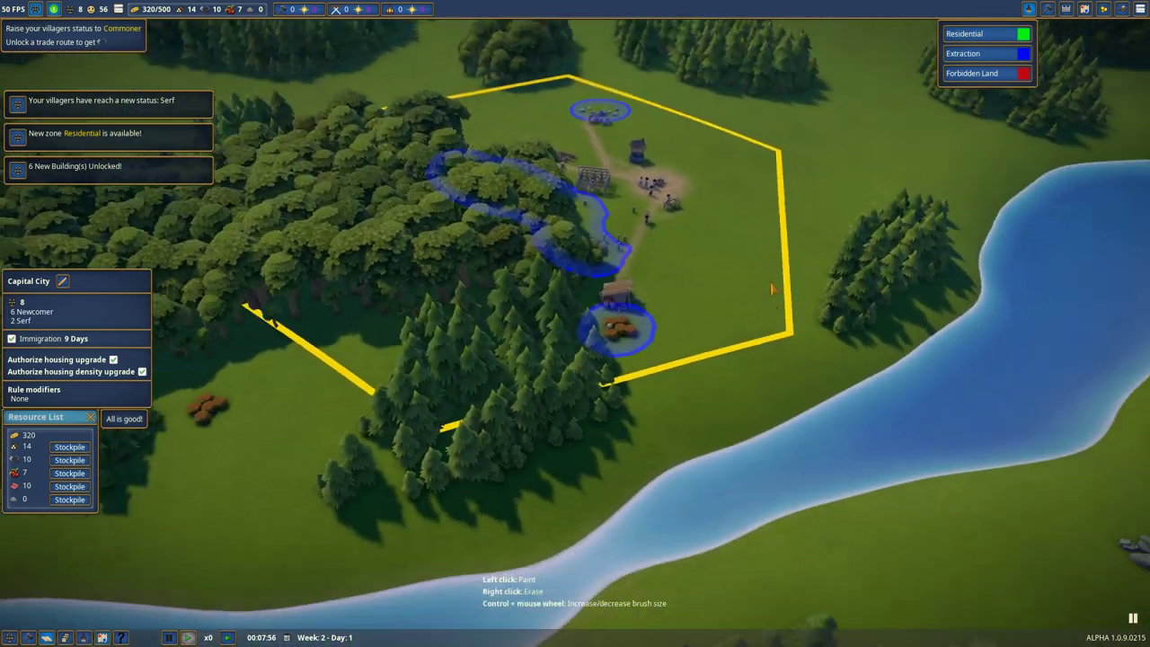
pyautogui.scroll(6, 714, 359)
pyautogui.scroll(6, 714, 359)
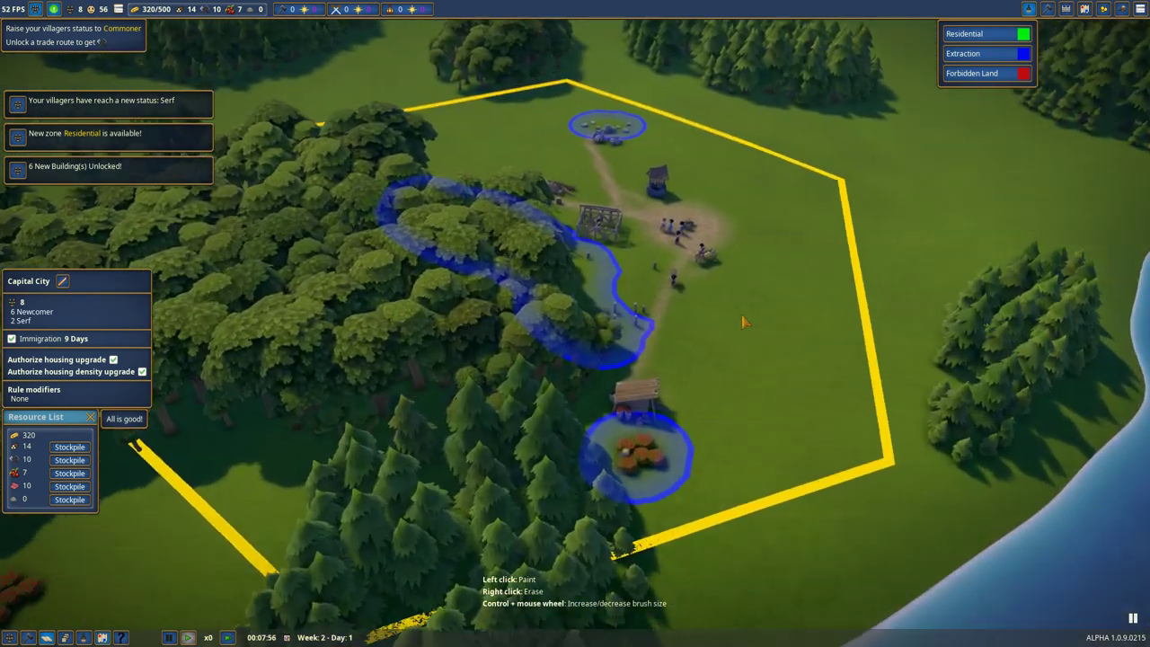
pyautogui.scroll(4, 718, 341)
pyautogui.scroll(1, 719, 333)
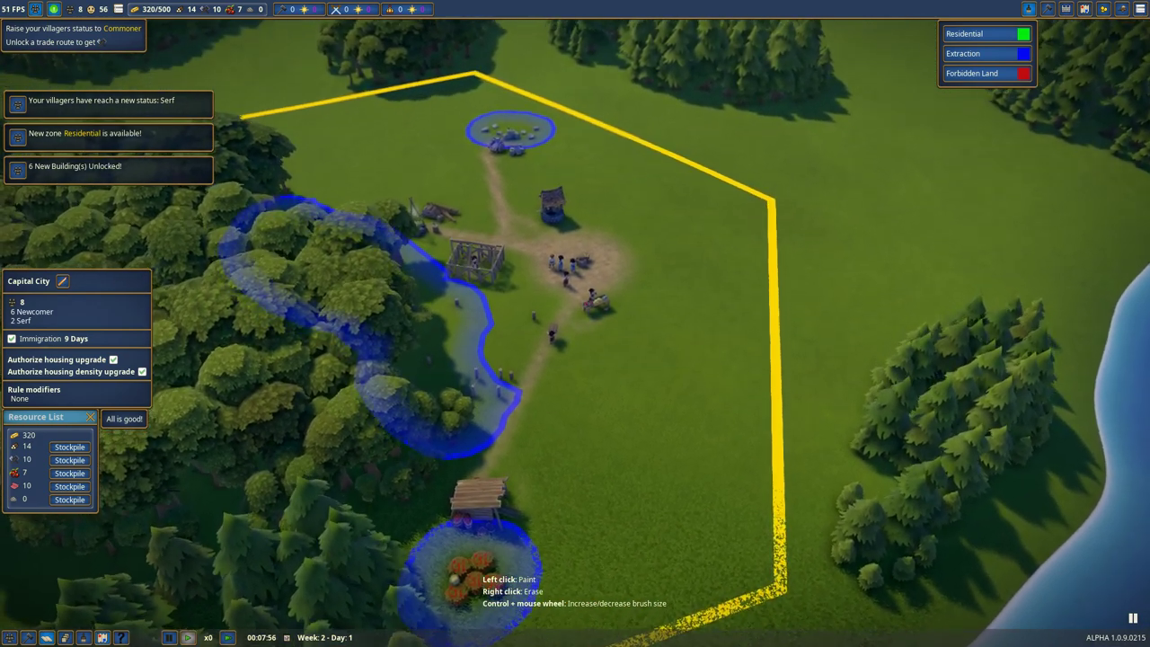
pyautogui.click(964, 33)
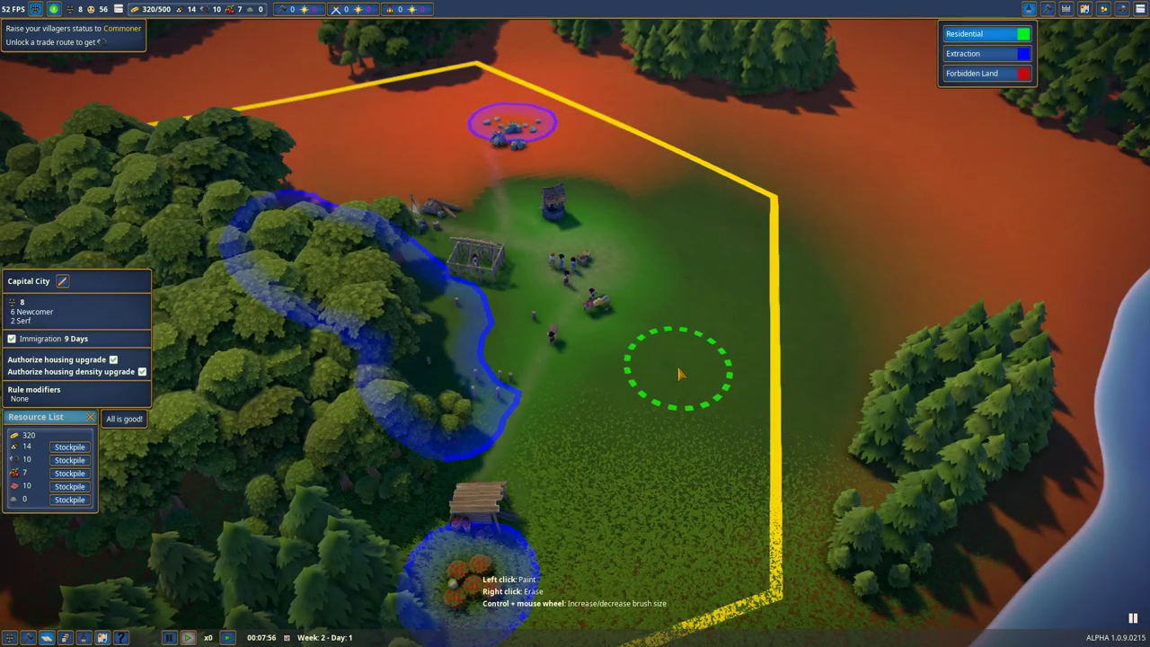
pyautogui.scroll(-6, 673, 354)
pyautogui.scroll(3, 619, 337)
pyautogui.scroll(2, 618, 336)
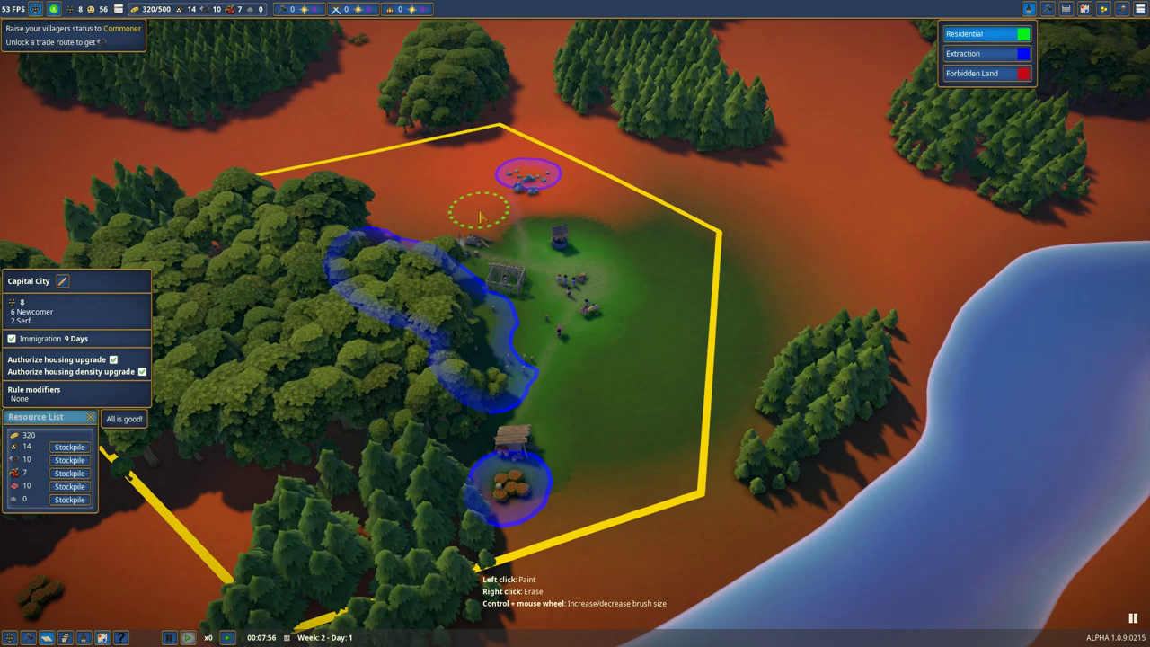
pyautogui.press('Escape')
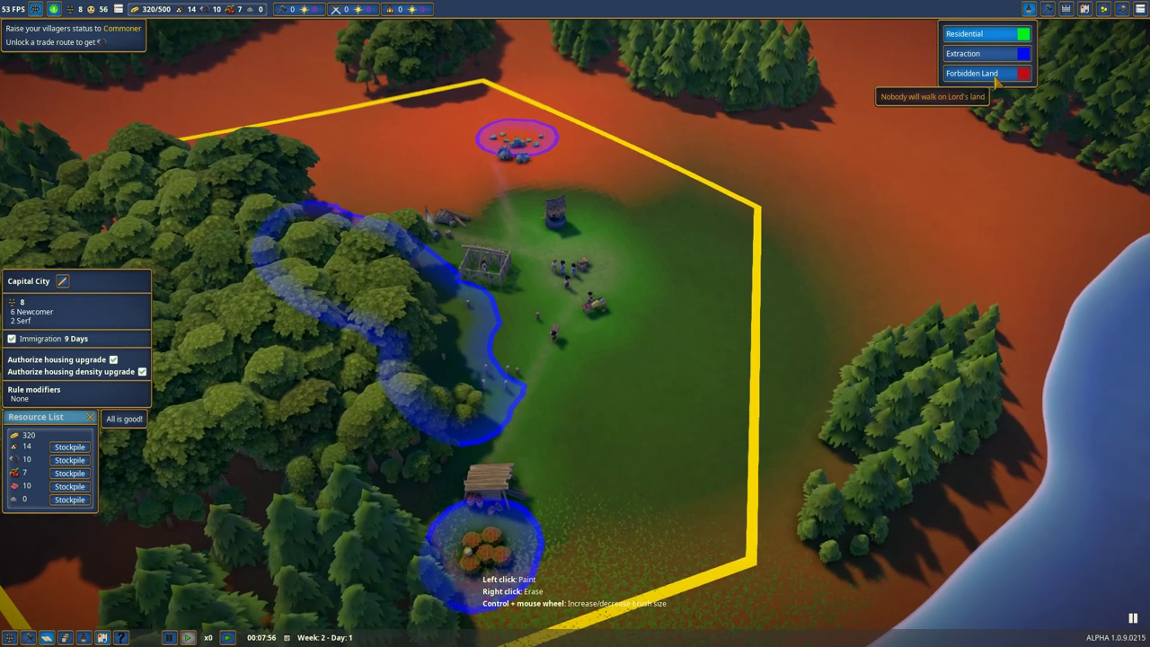
pyautogui.scroll(1, 808, 180)
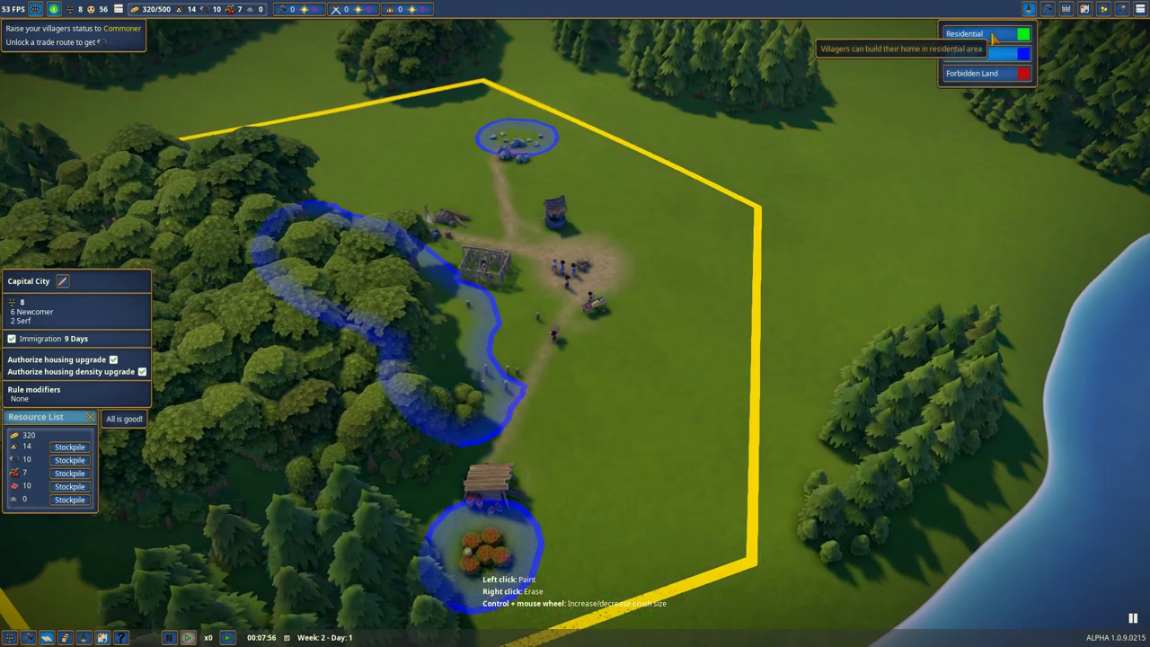
pyautogui.click(993, 38)
pyautogui.scroll(2, 660, 385)
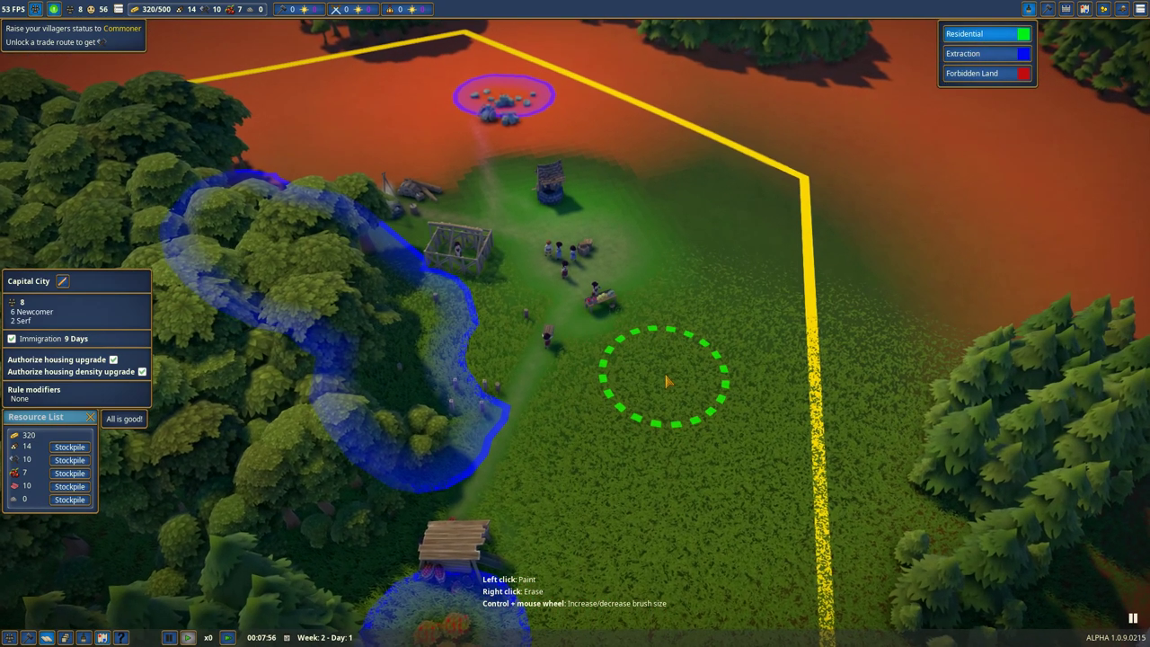
pyautogui.scroll(3, 691, 350)
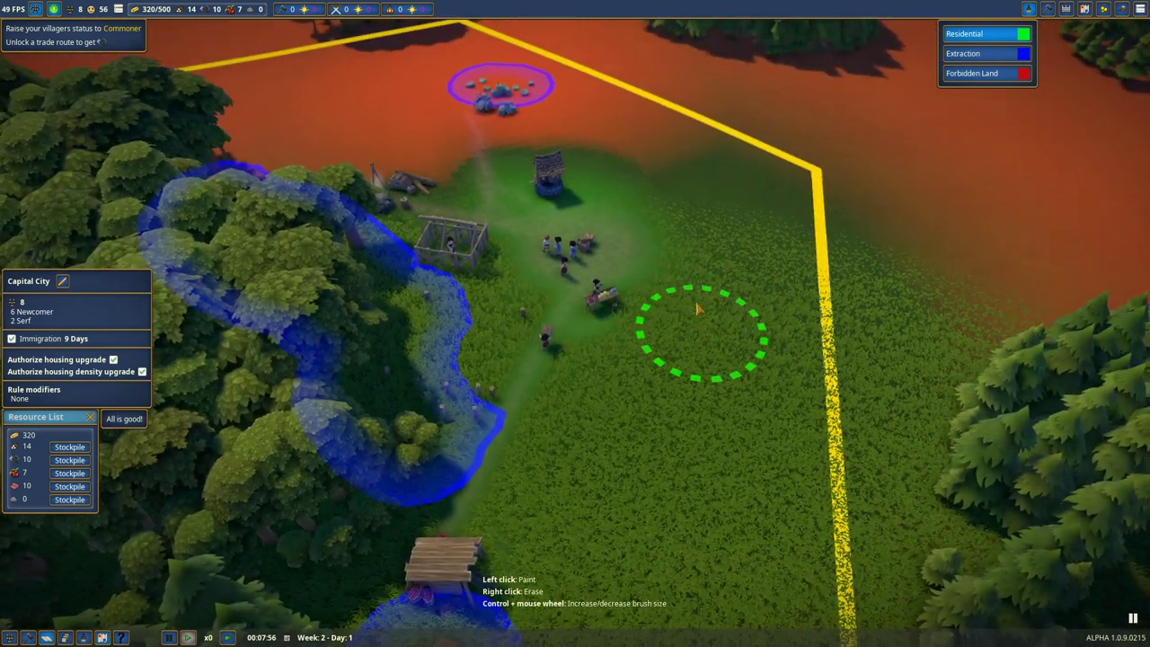
# Step: Paint a Residential zone over the meadow east of the square, inside the border
pyautogui.click(720, 234)
pyautogui.moveTo(745, 262); pyautogui.dragTo(763, 242)
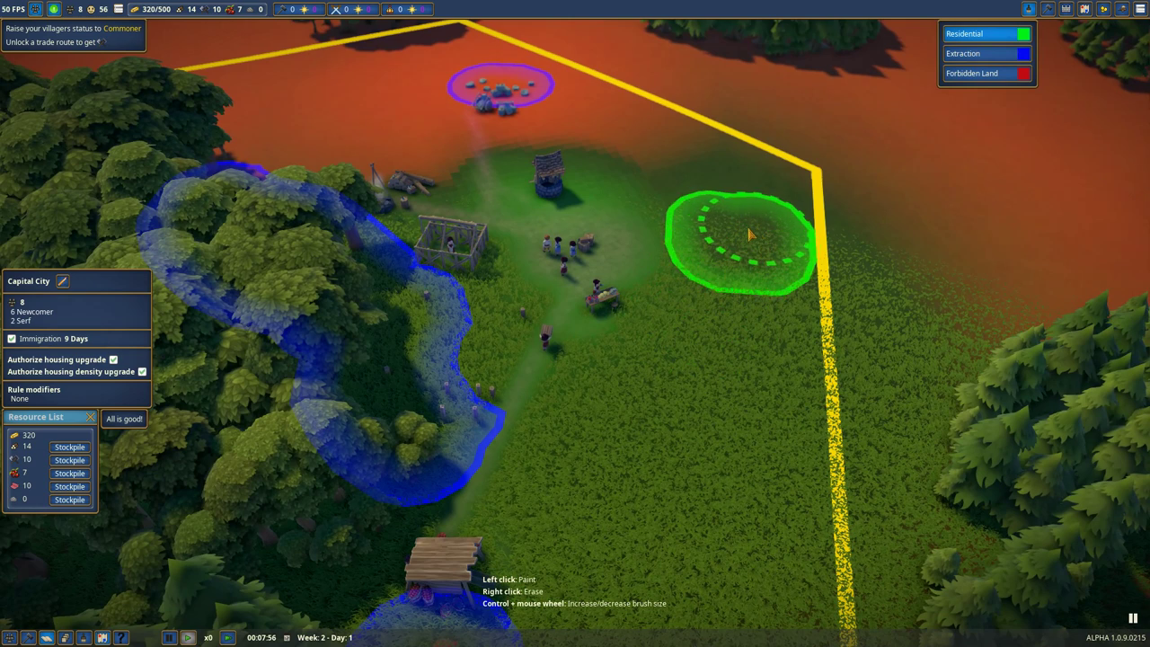
pyautogui.moveTo(722, 281); pyautogui.dragTo(762, 280)
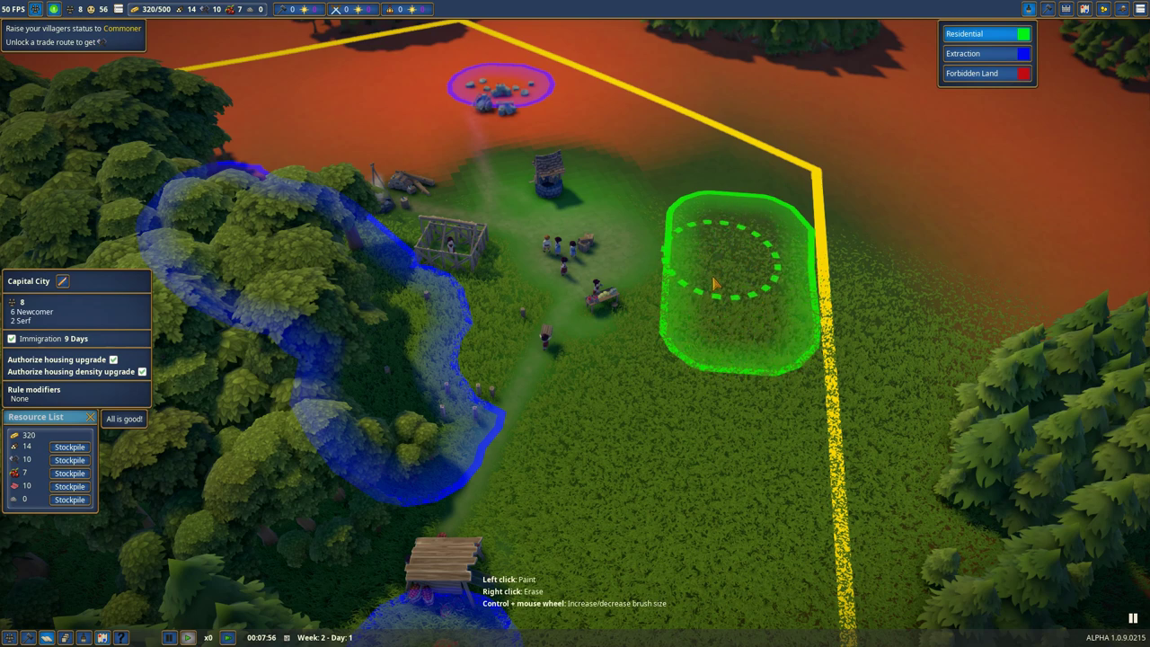
pyautogui.moveTo(716, 286); pyautogui.dragTo(756, 356)
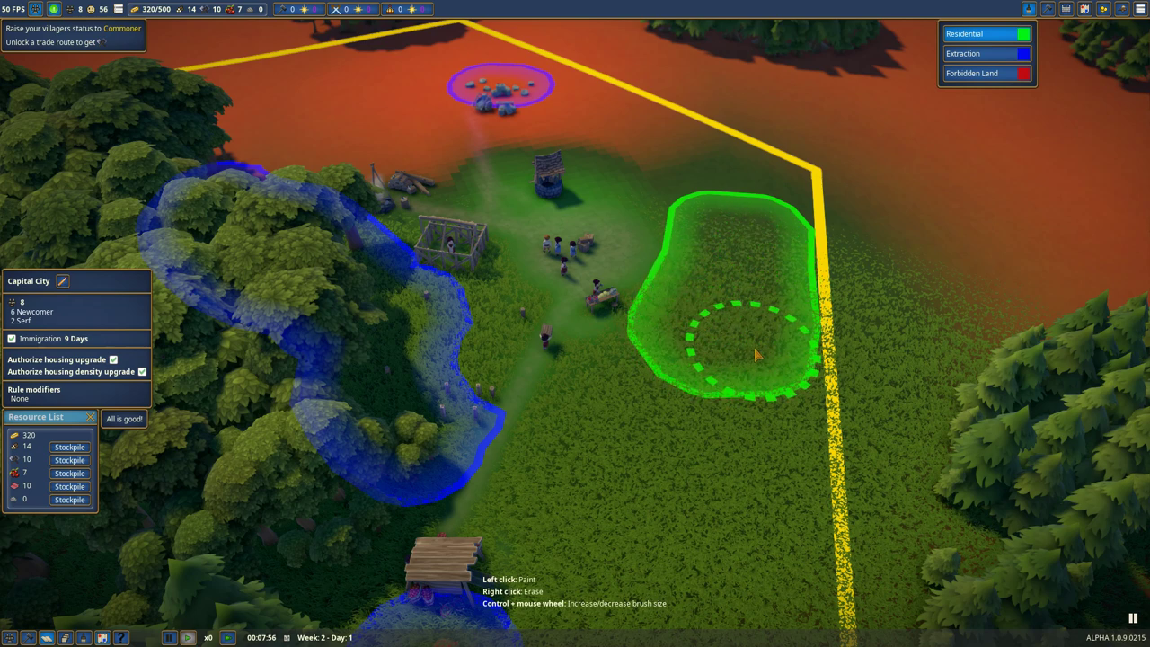
pyautogui.click(1030, 9)
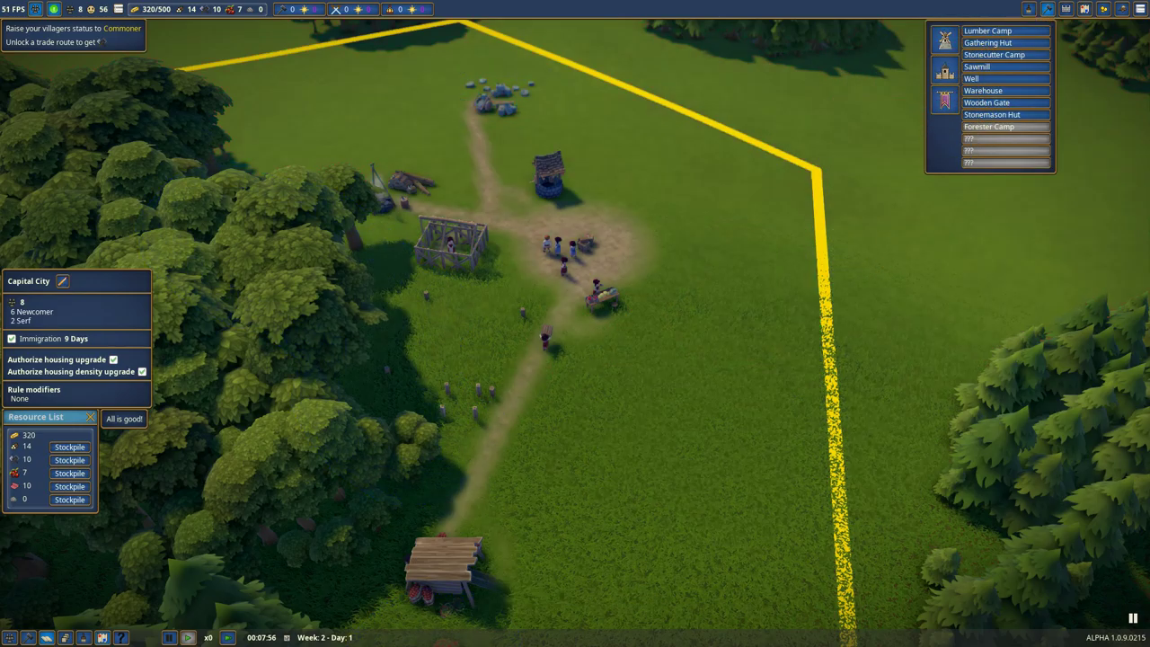
# Step: Check the Warehouse and Sawmill sites' materials, then close the building list with the game paused
pyautogui.press('e')
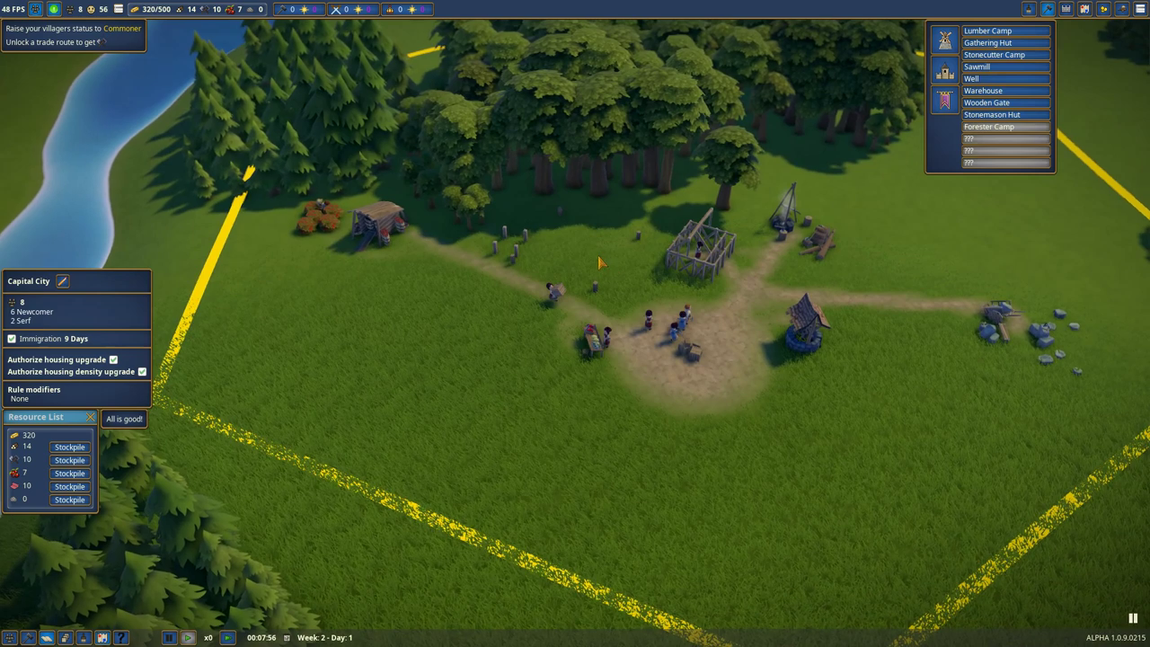
pyautogui.click(600, 263)
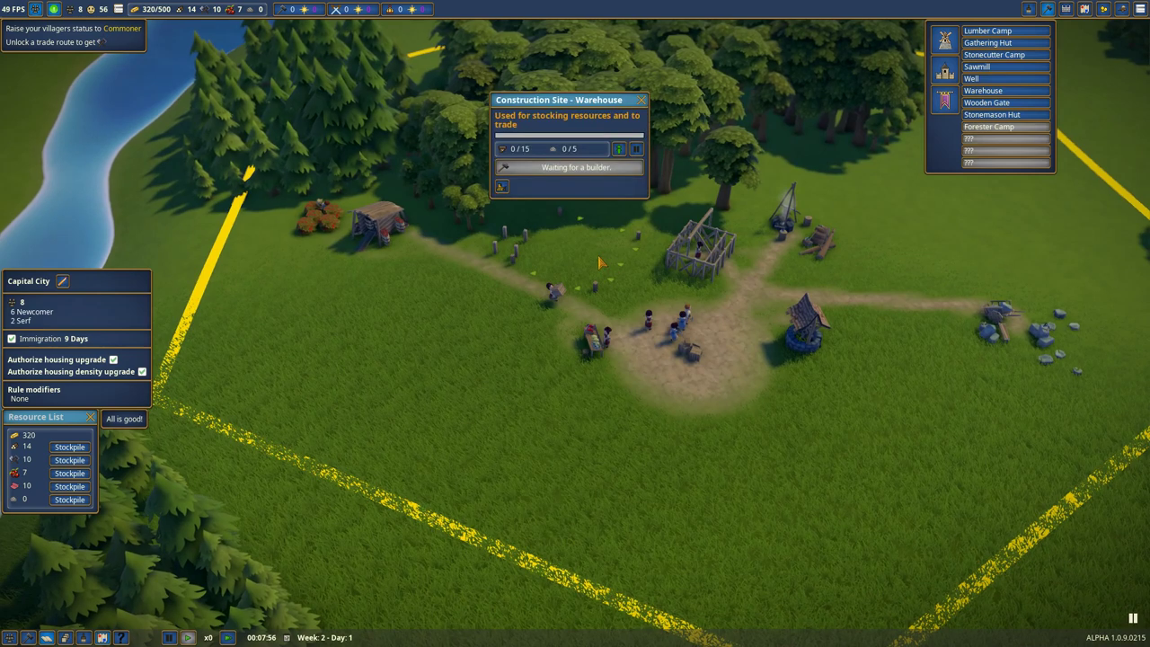
pyautogui.click(642, 100)
pyautogui.click(714, 270)
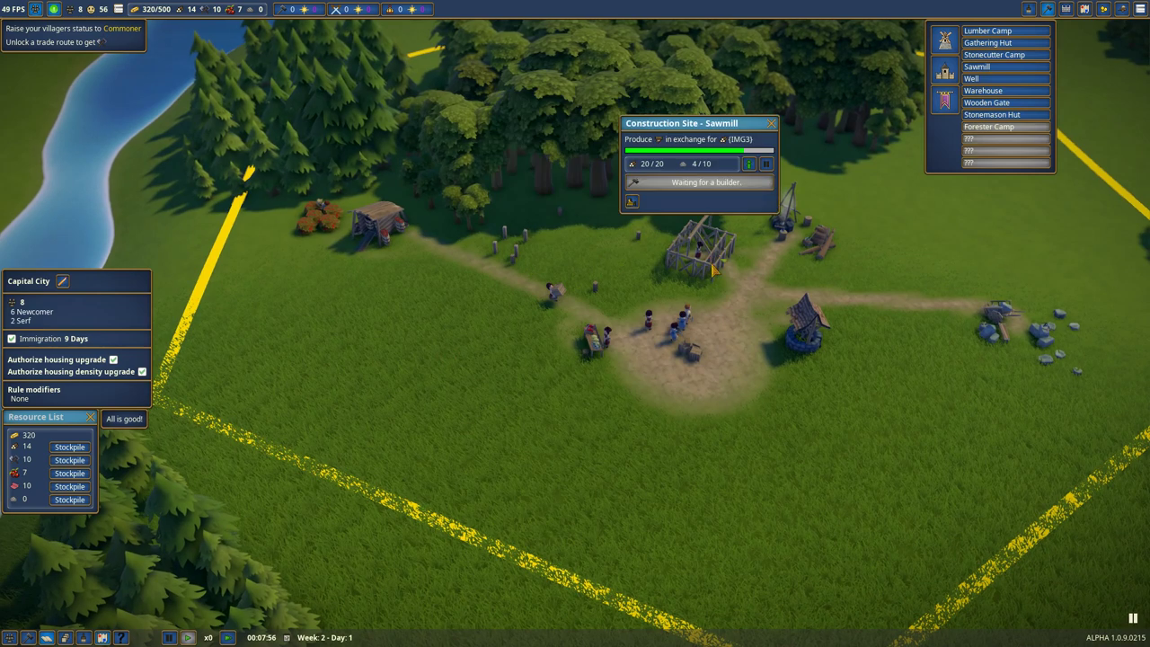
pyautogui.click(771, 124)
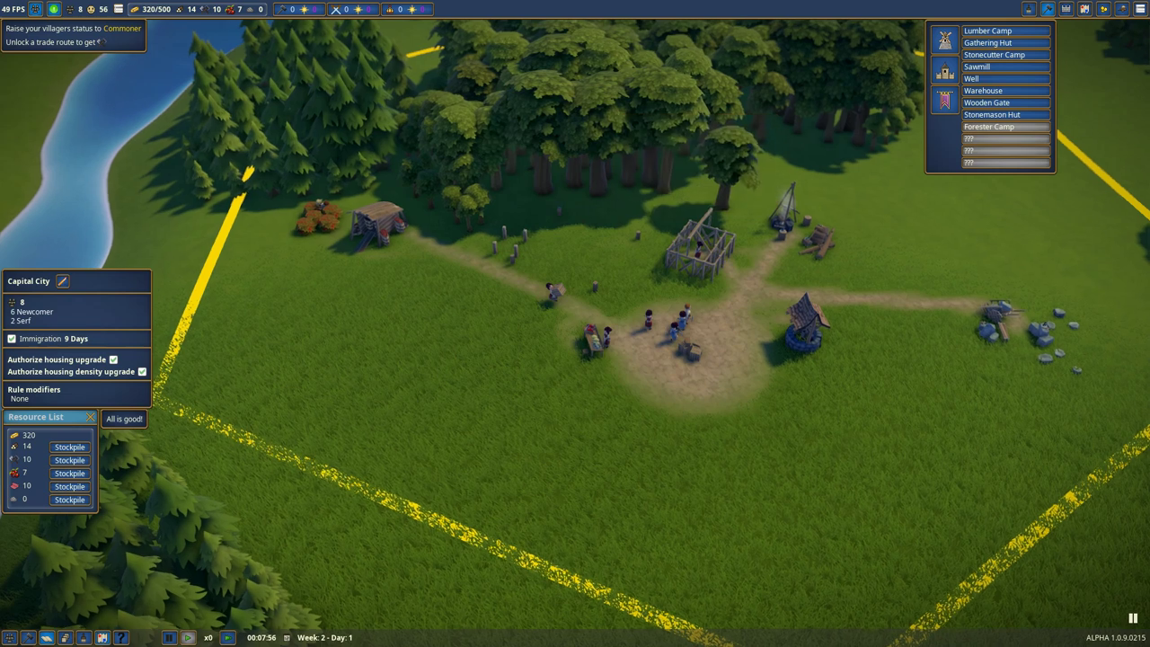
pyautogui.press('space')
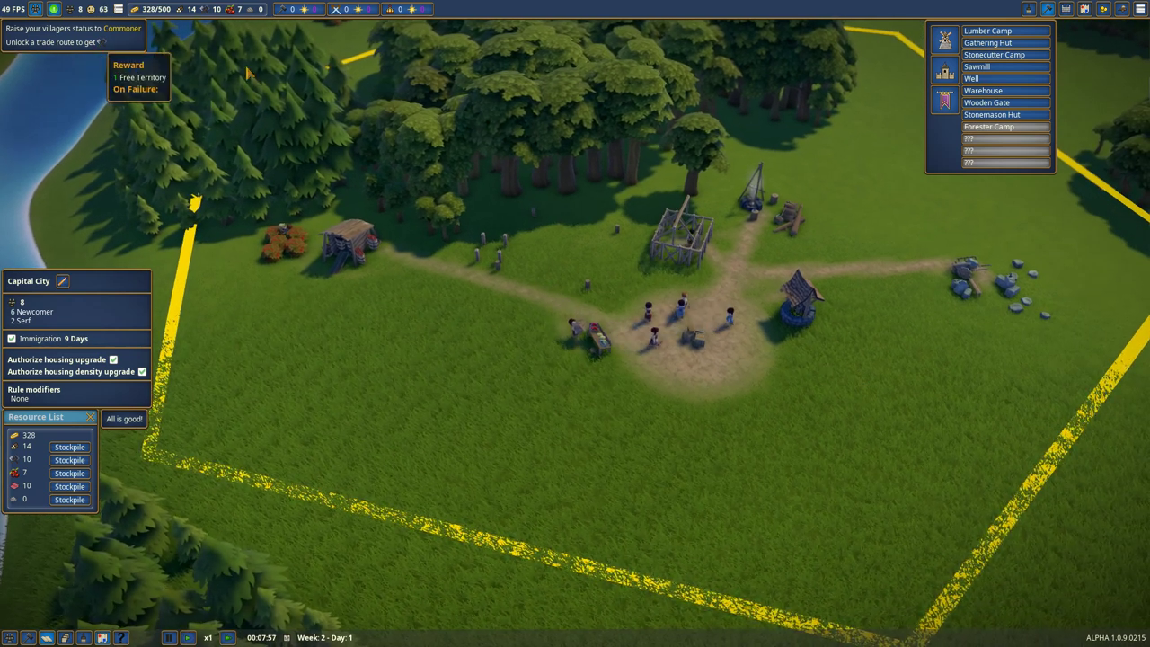
pyautogui.press('space')
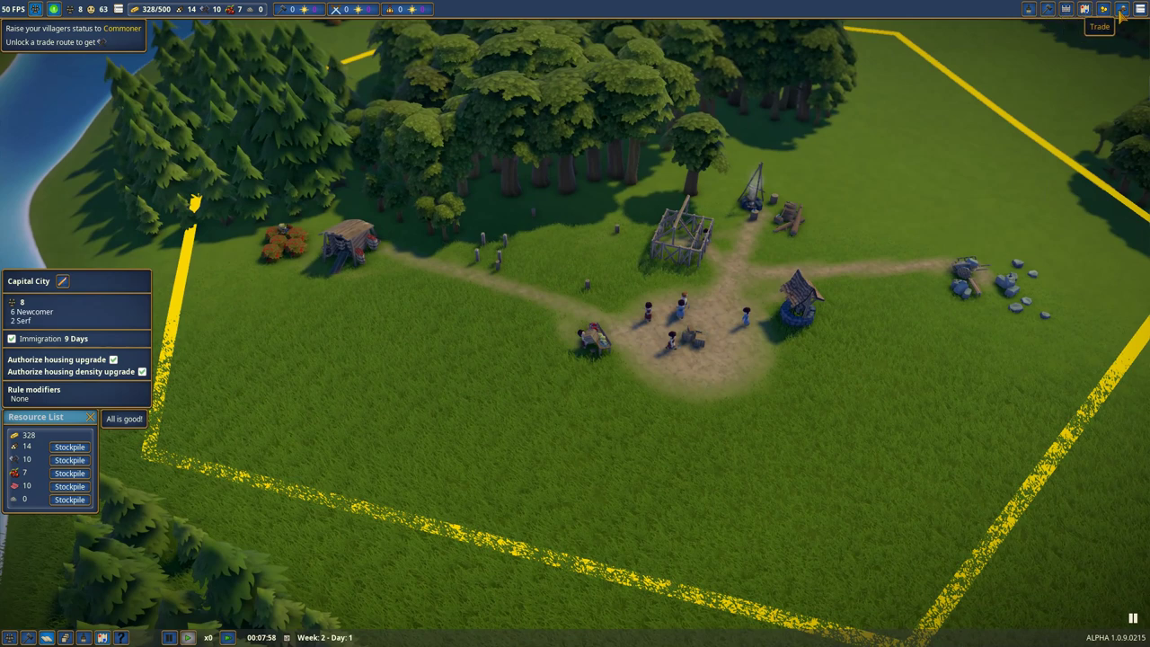
pyautogui.click(1121, 8)
pyautogui.press('space')
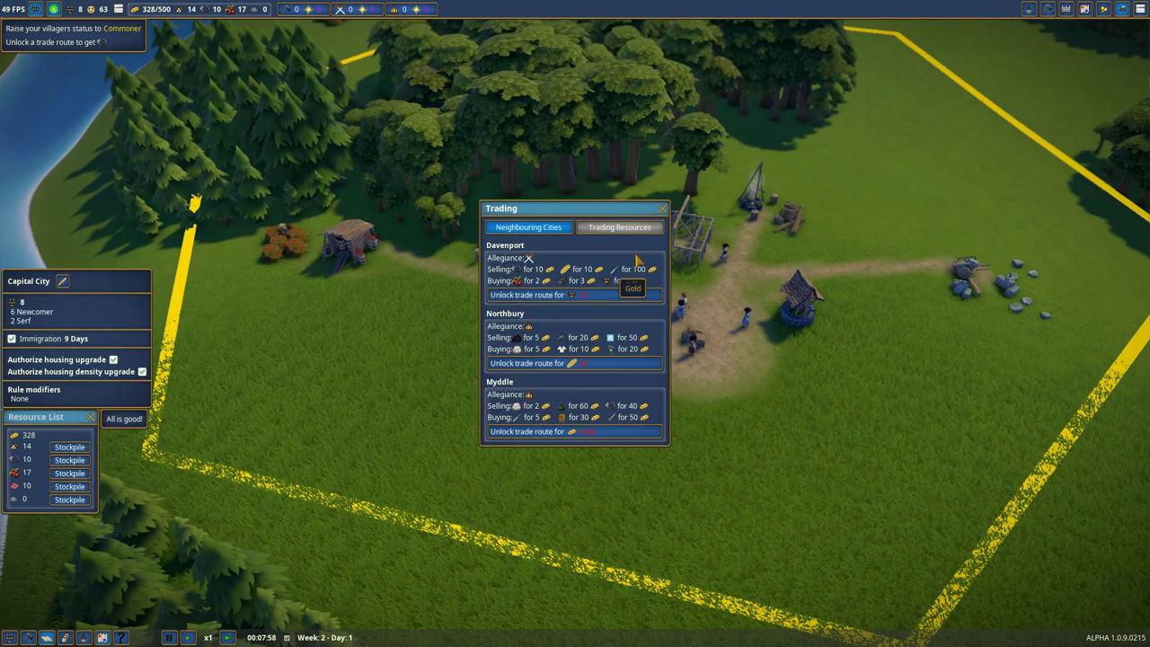
pyautogui.moveTo(651, 214); pyautogui.dragTo(868, 222)
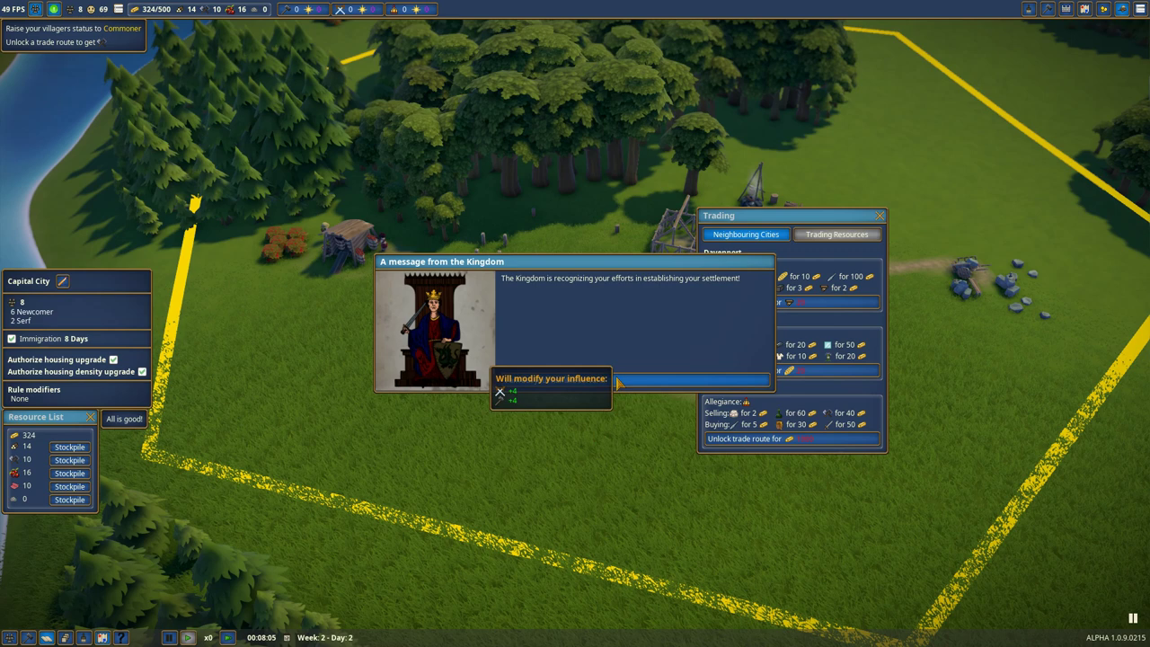
pyautogui.click(618, 384)
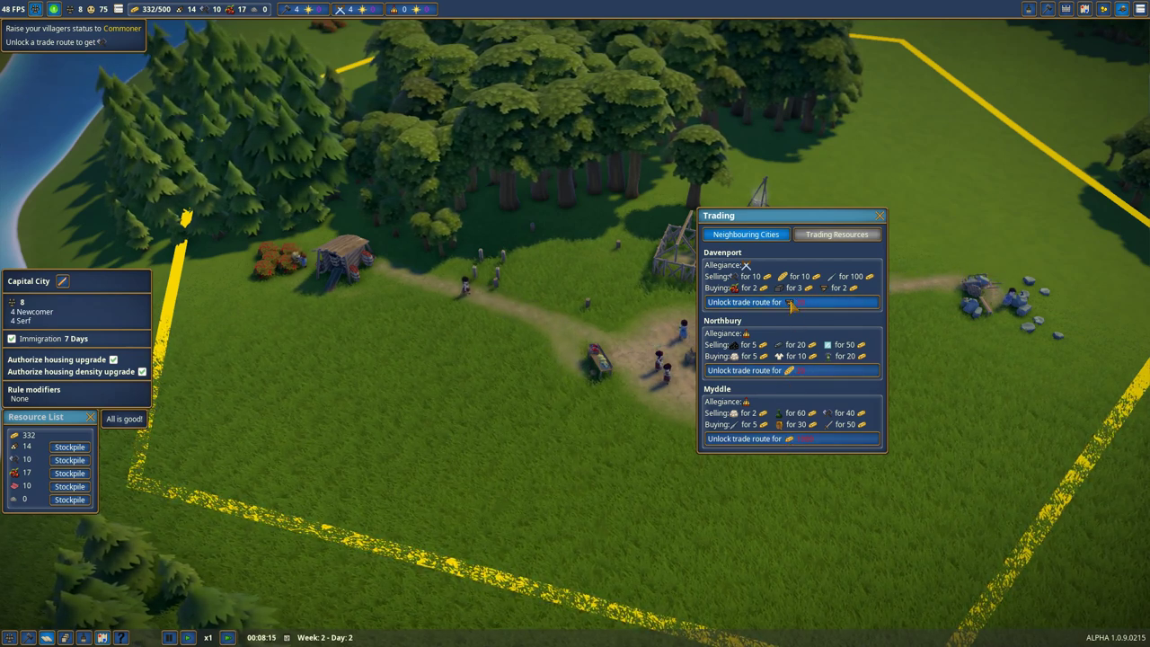
pyautogui.click(879, 216)
pyautogui.scroll(3, 629, 359)
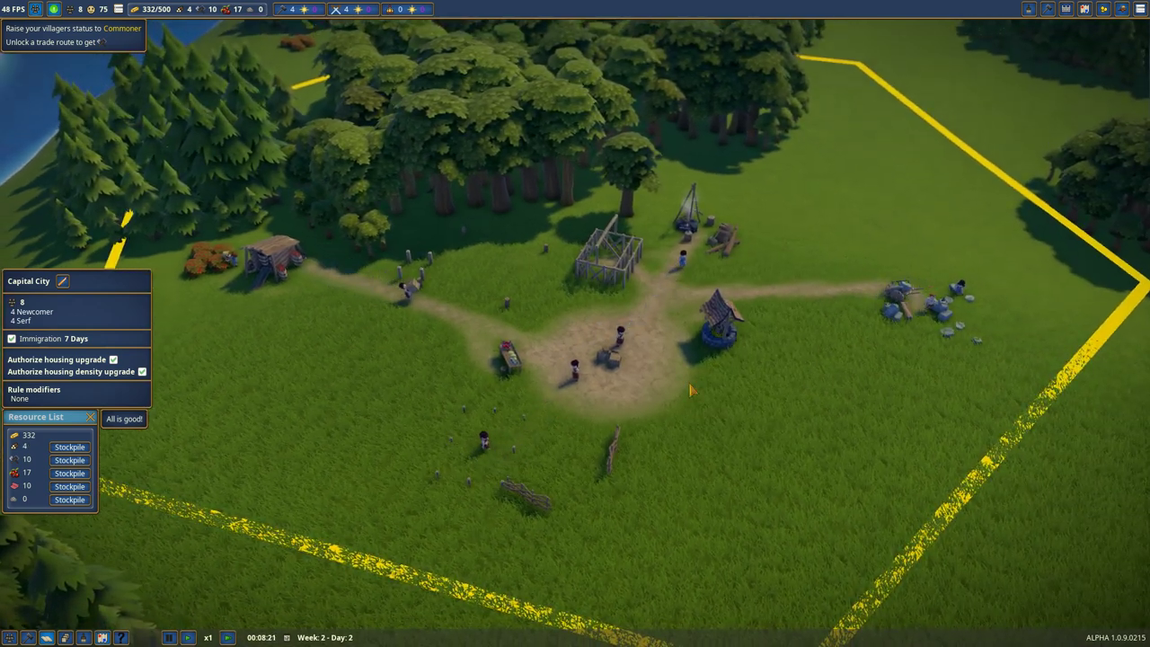
# Step: Paint a new Residential lobe left of the fenced plot, spreading the zone westward
pyautogui.press('q')
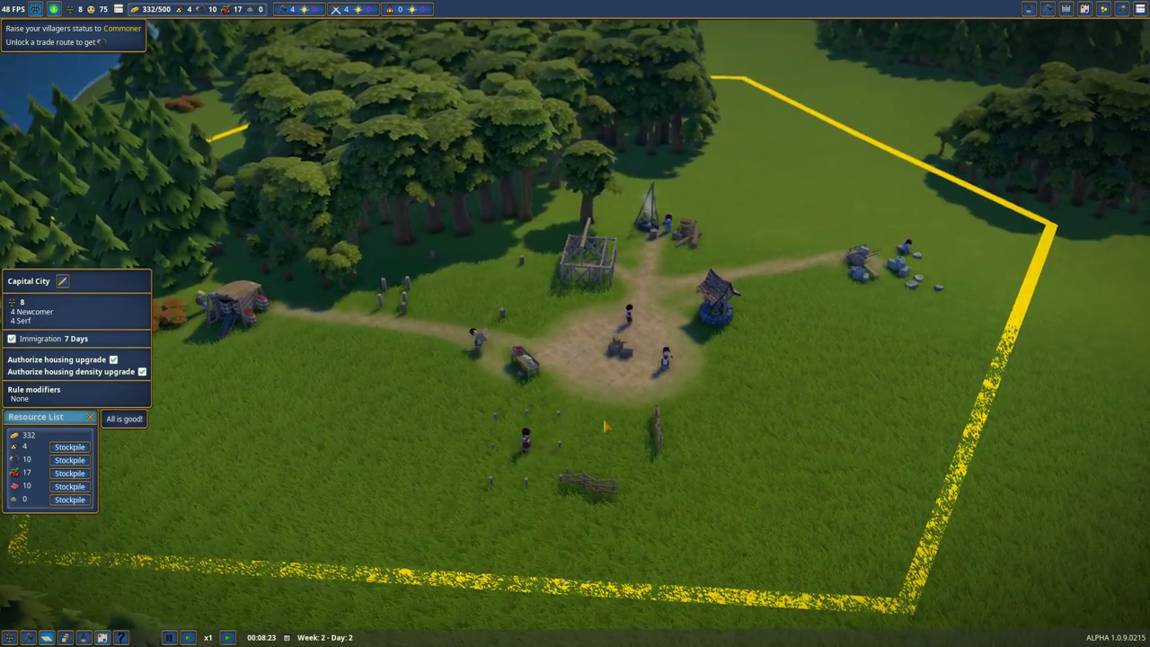
pyautogui.scroll(-3, 576, 481)
pyautogui.click(1028, 8)
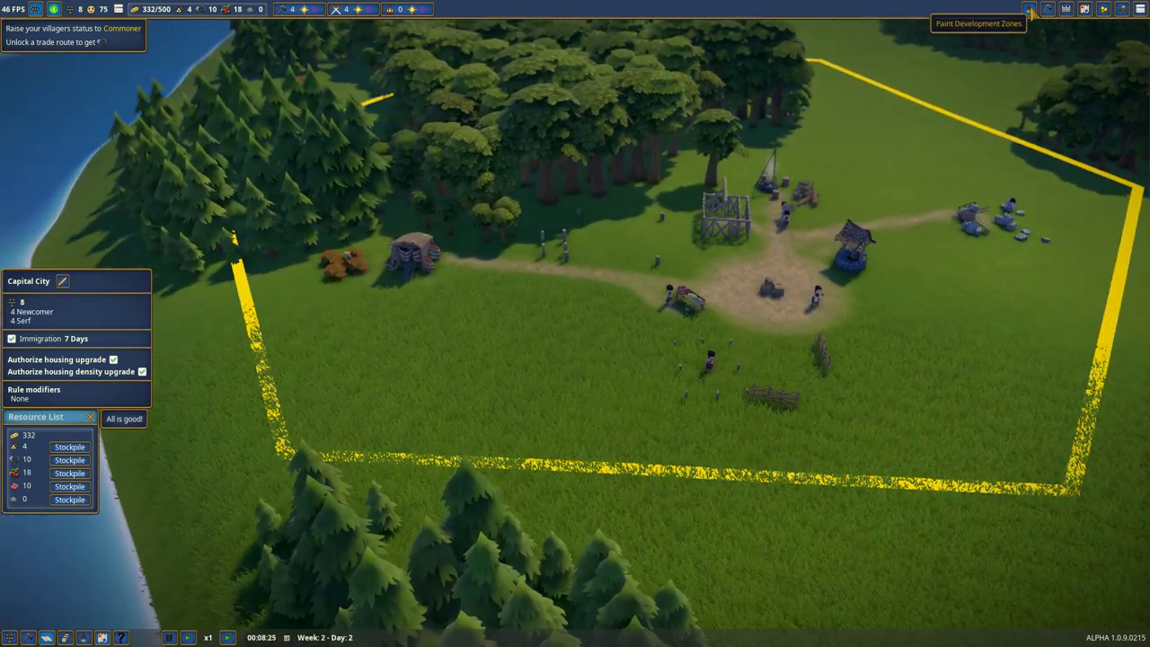
pyautogui.click(983, 34)
pyautogui.press('w')
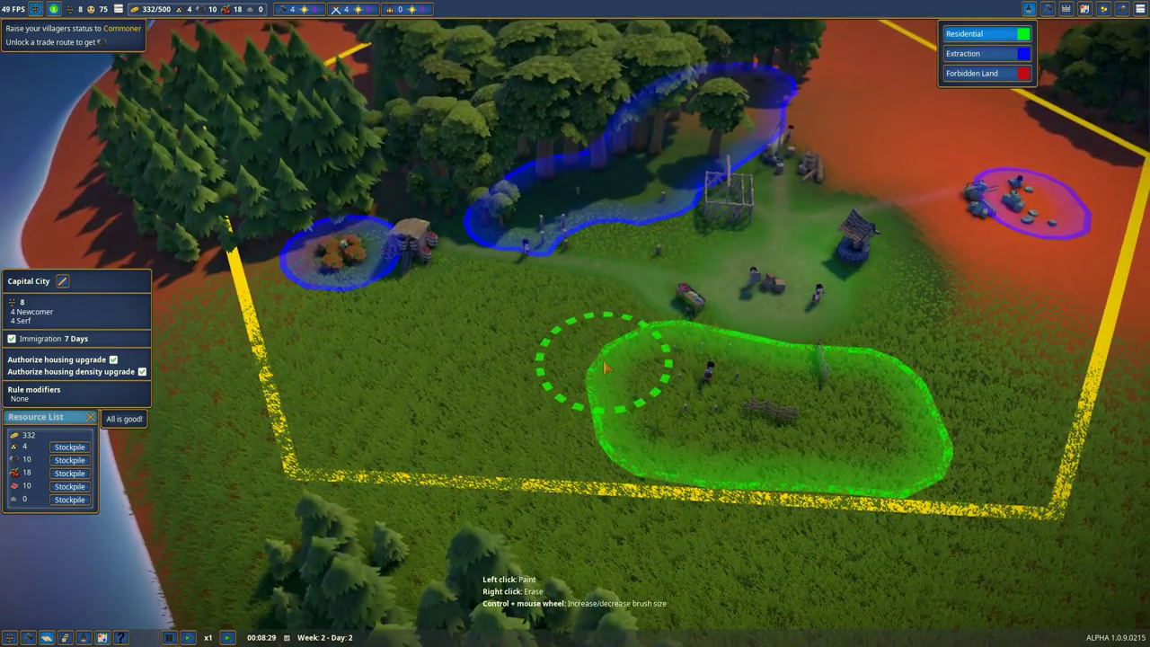
pyautogui.moveTo(584, 359)
pyautogui.mouseDown()
pyautogui.moveTo(566, 346)
pyautogui.moveTo(507, 356)
pyautogui.mouseUp()
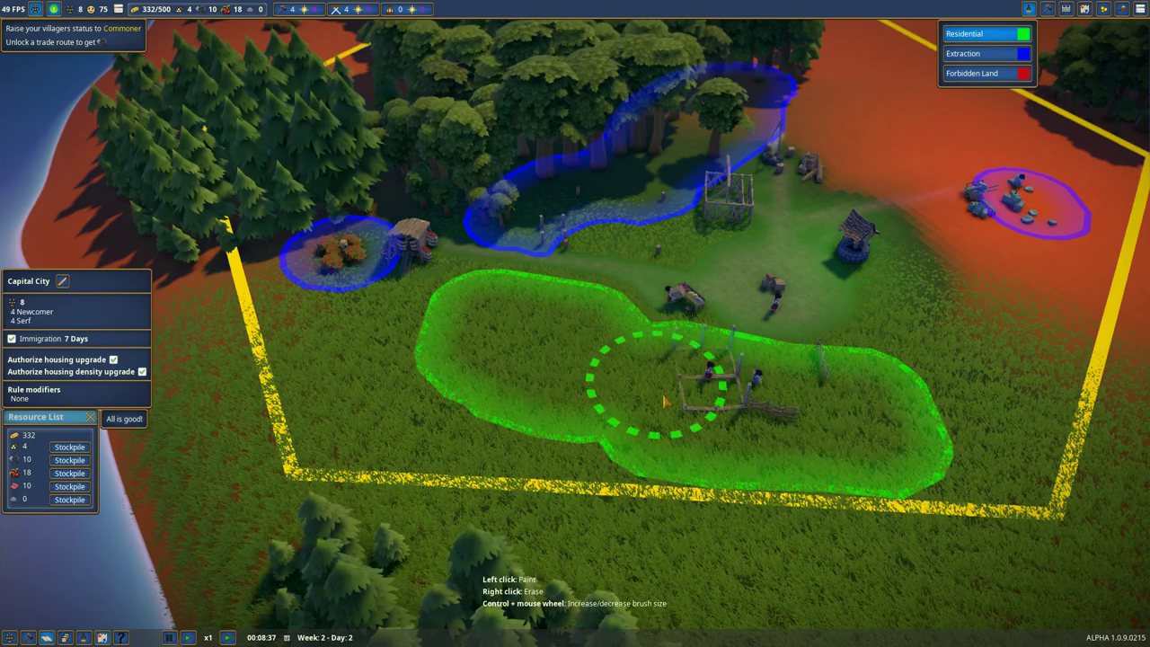
pyautogui.press('Escape')
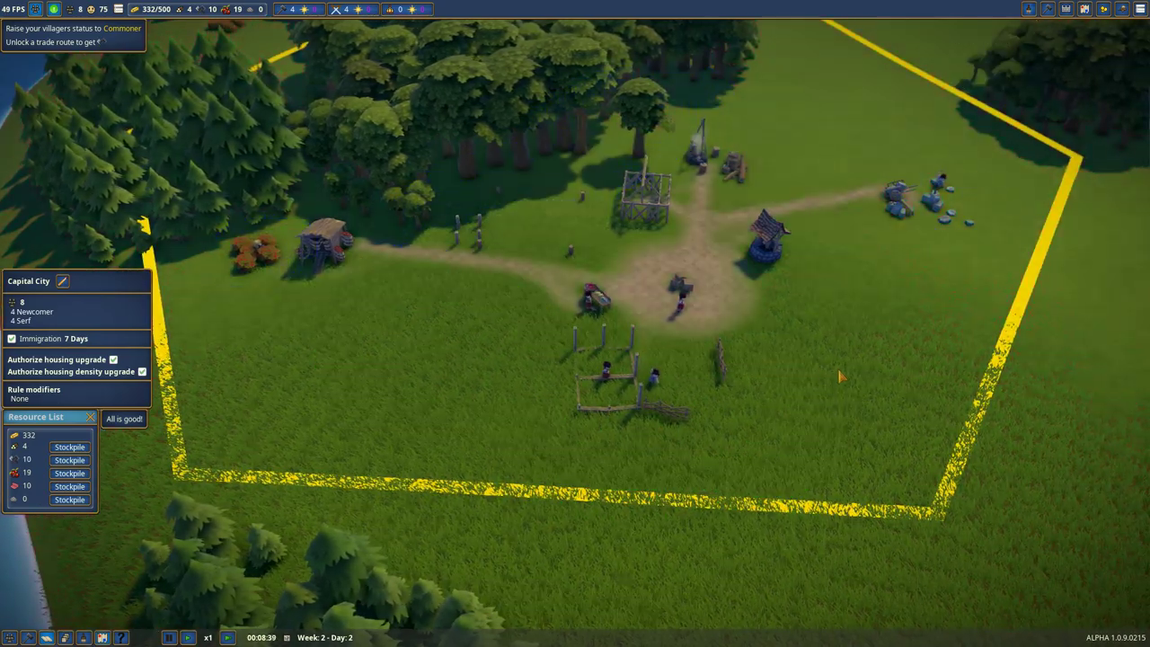
pyautogui.press('q')
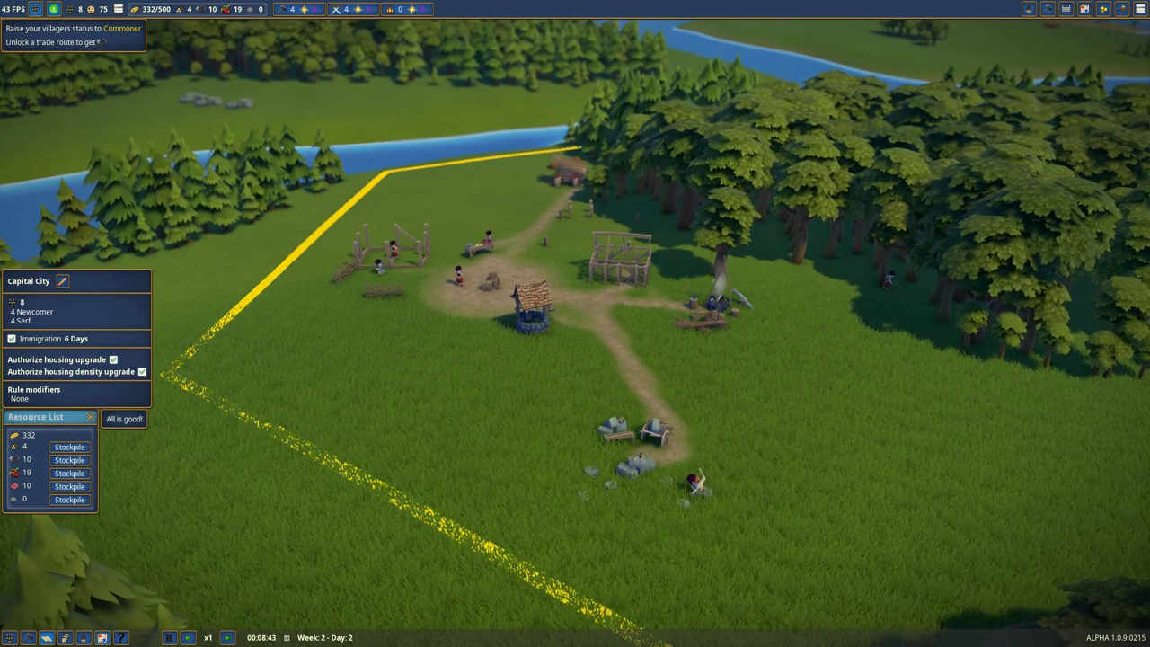
pyautogui.press('q')
pyautogui.scroll(-4, 640, 307)
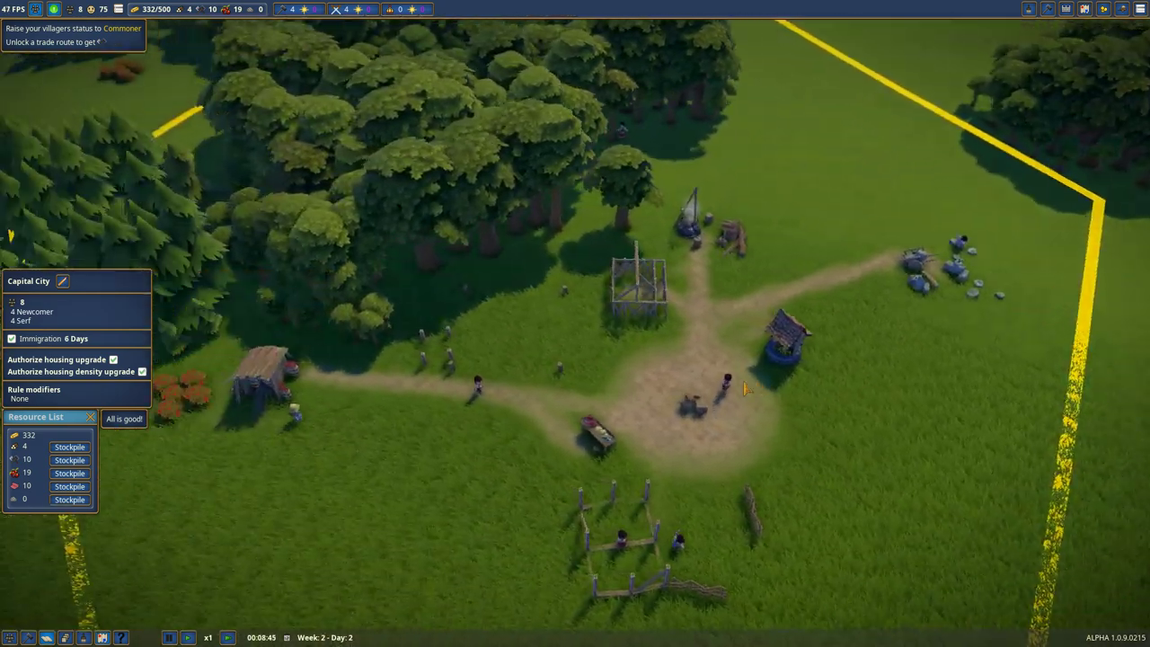
pyautogui.scroll(2, 727, 402)
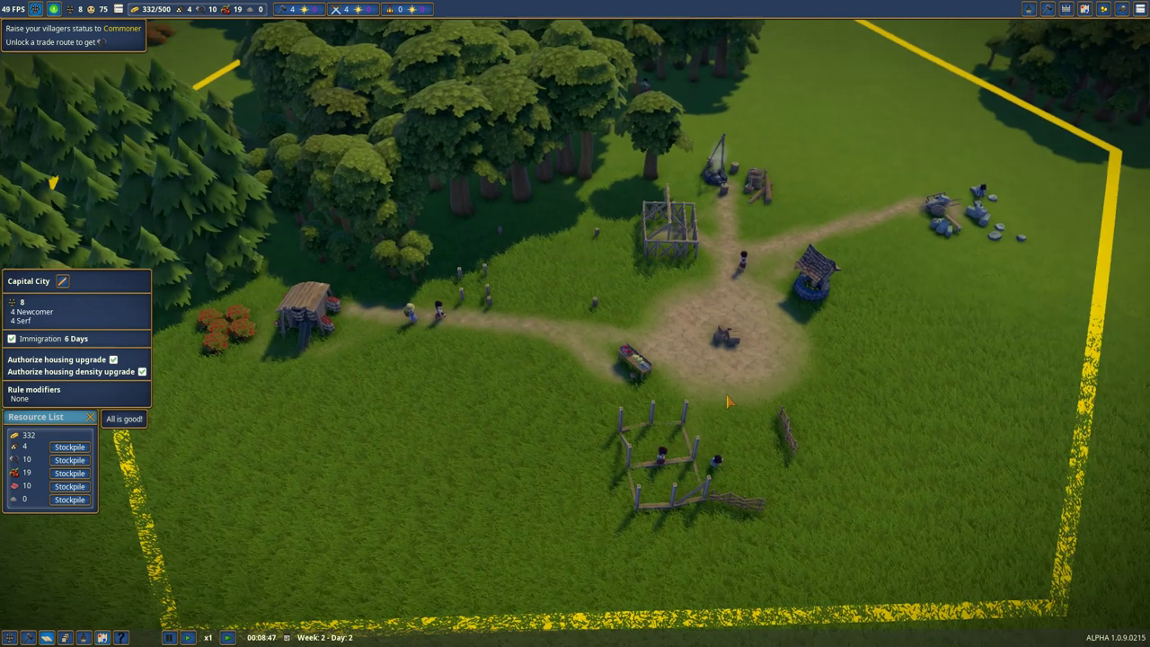
pyautogui.press('w')
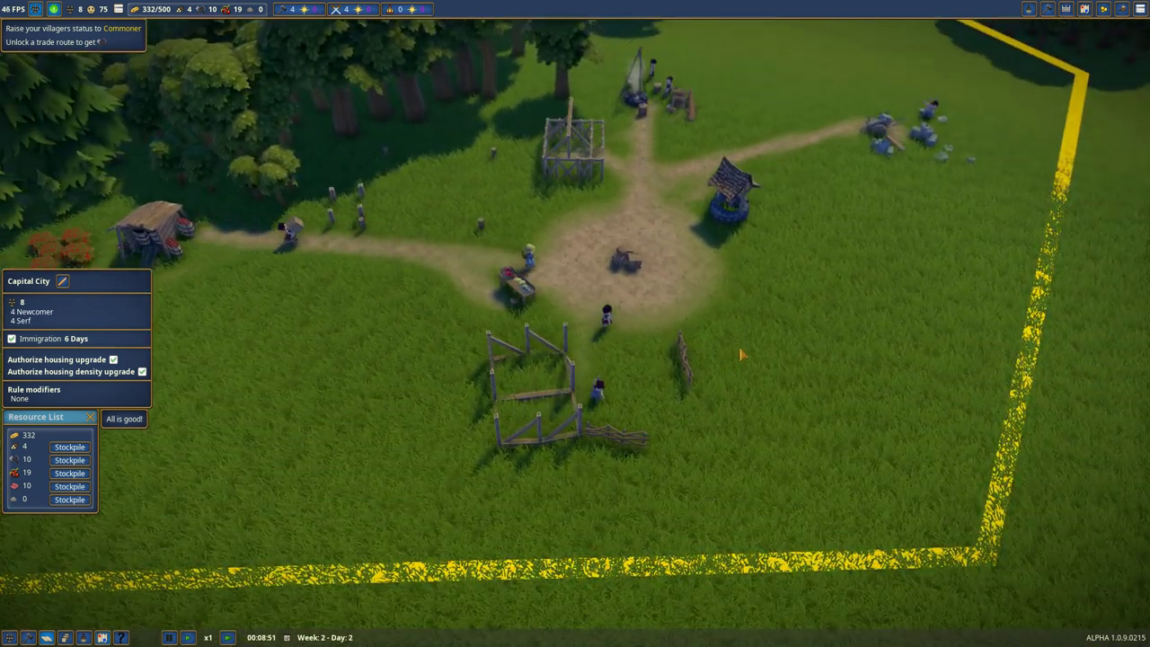
pyautogui.press('q')
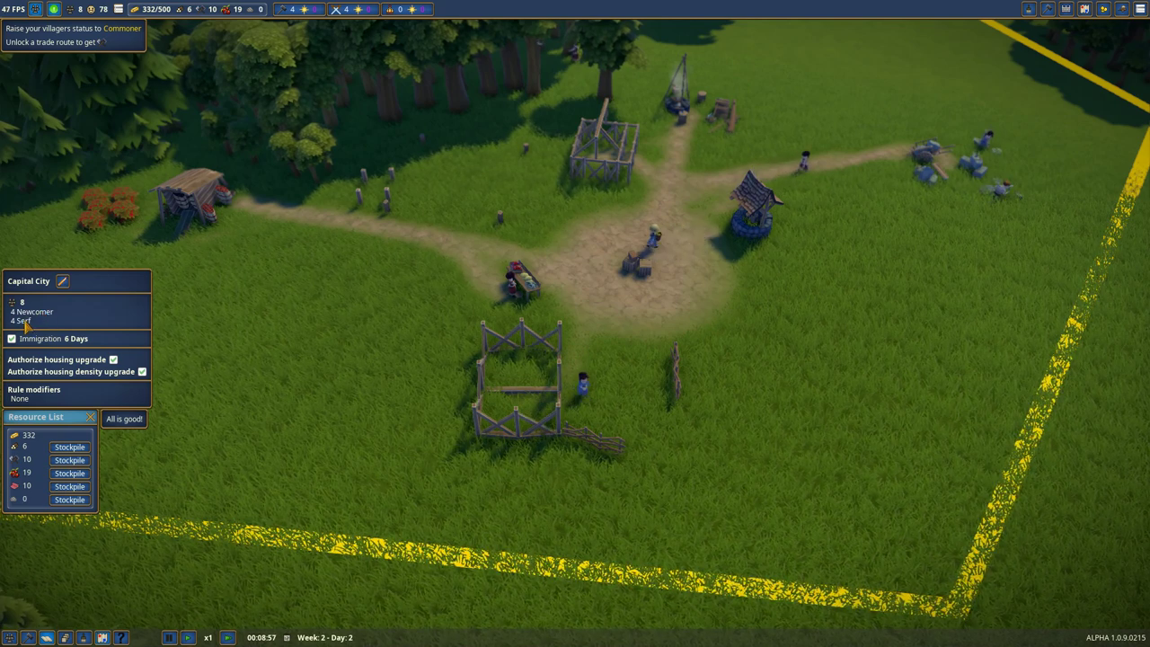
pyautogui.press('q')
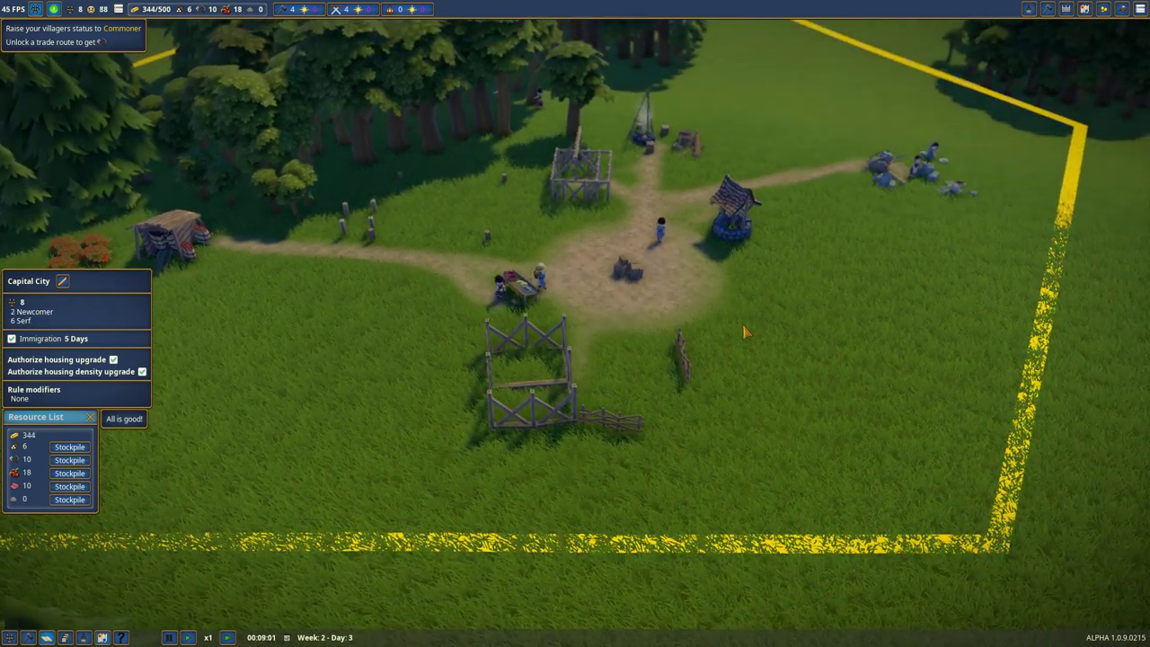
pyautogui.press('q')
pyautogui.press('q')
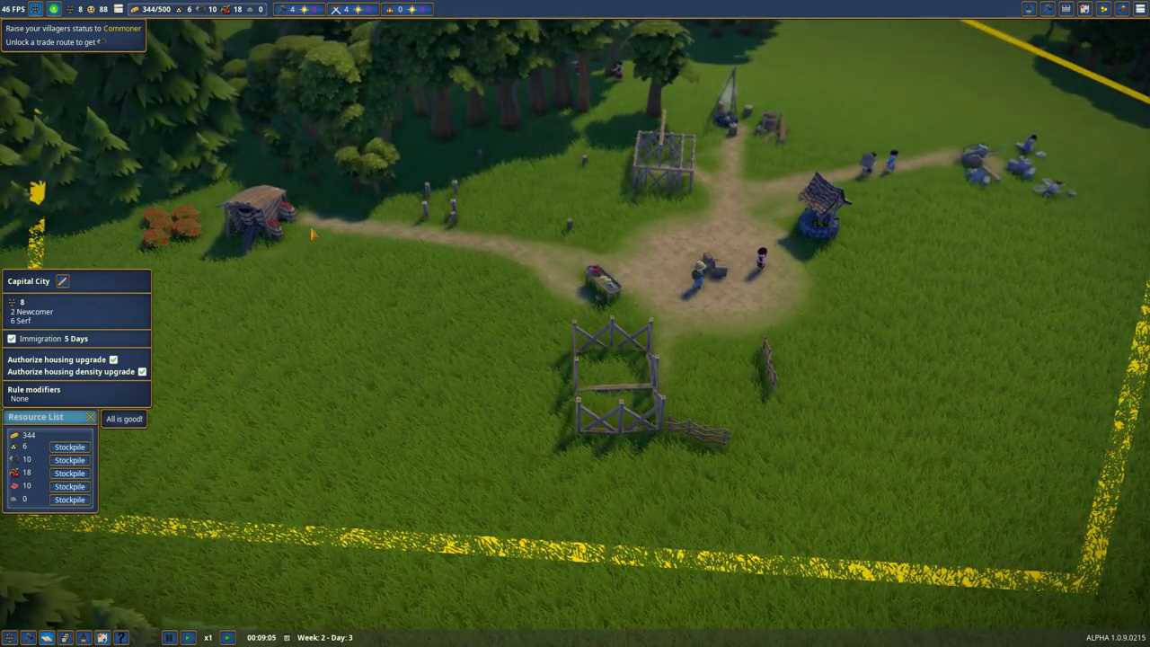
pyautogui.click(282, 226)
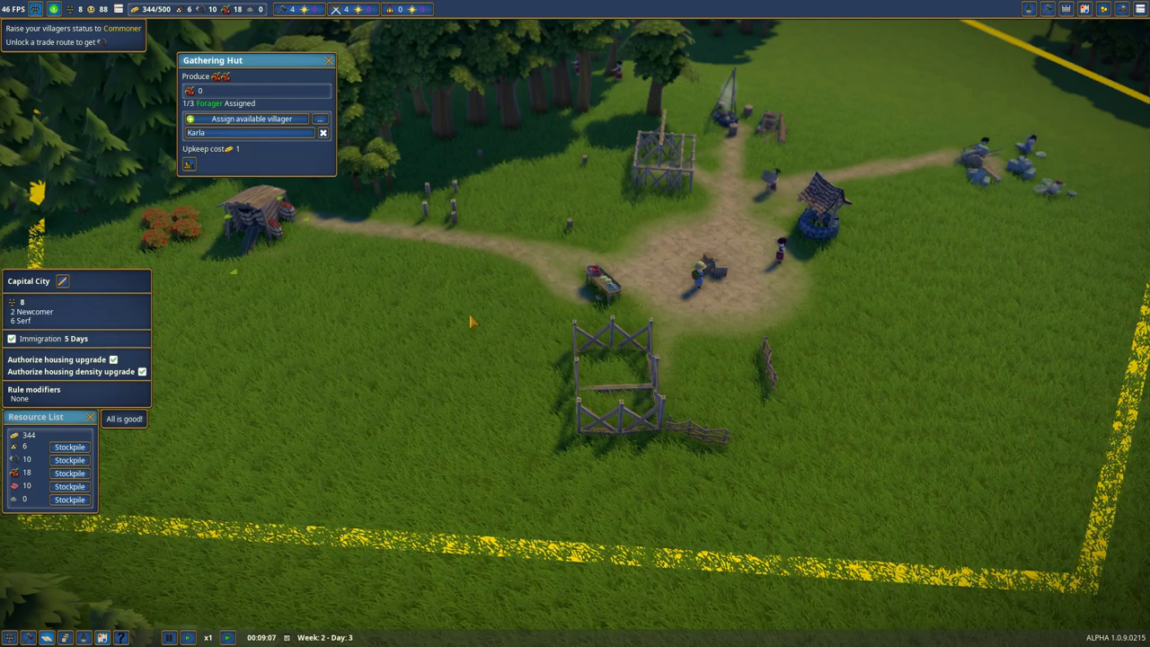
pyautogui.click(329, 61)
pyautogui.click(778, 258)
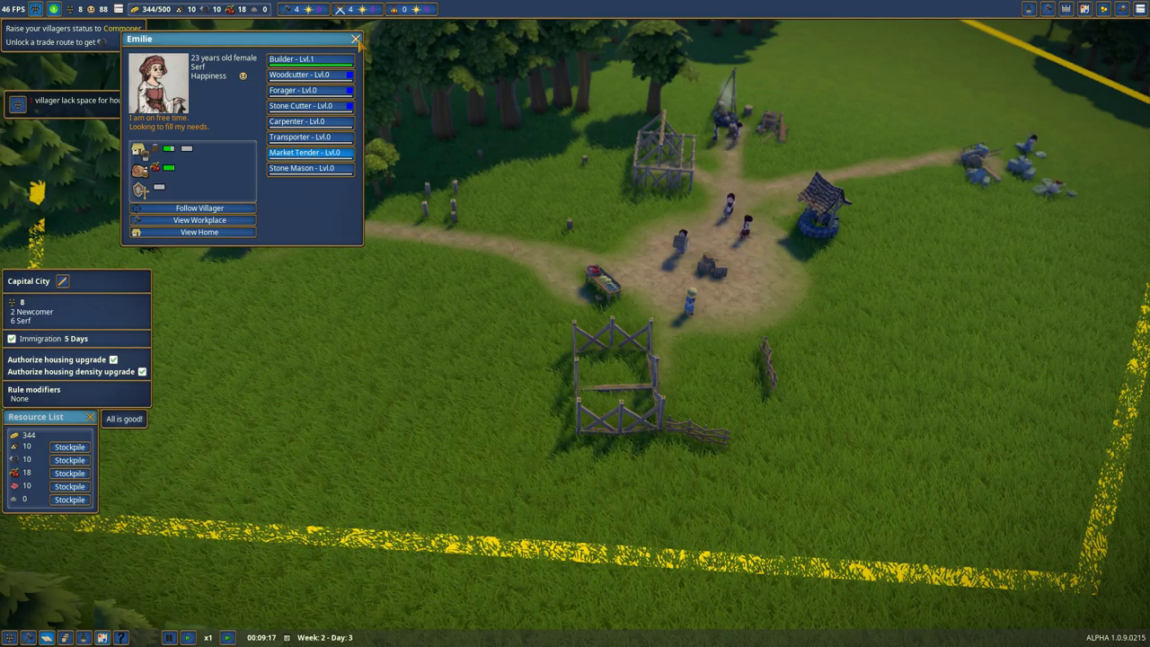
pyautogui.click(368, 268)
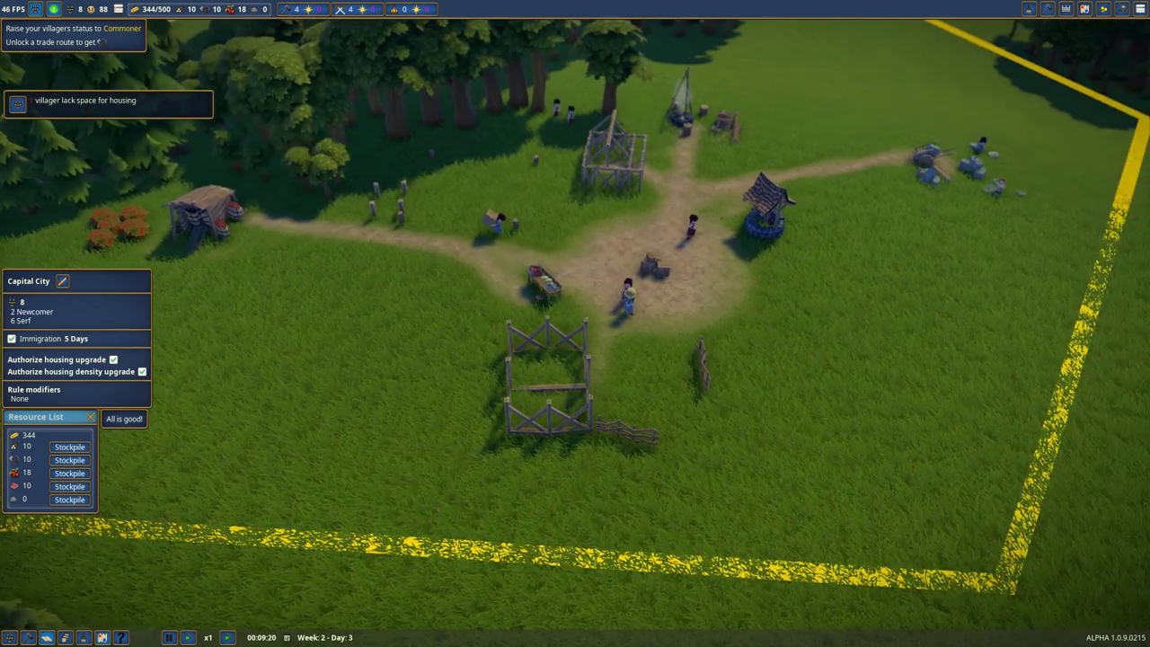
pyautogui.moveTo(252, 161); pyautogui.dragTo(550, 385)
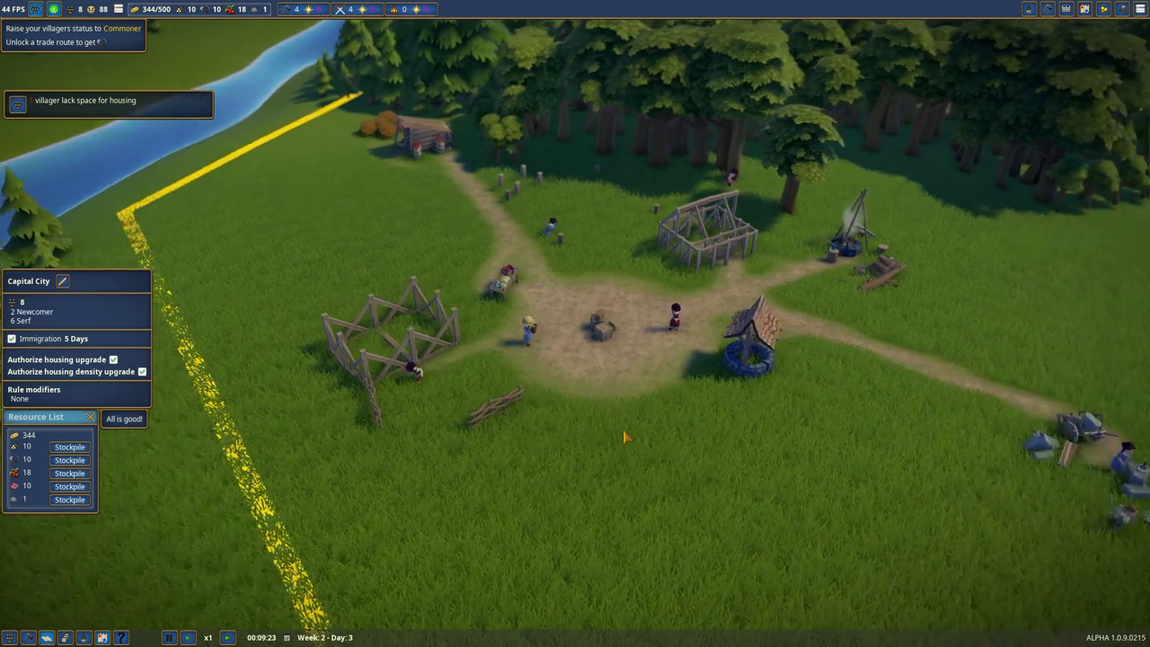
pyautogui.moveTo(624, 438); pyautogui.dragTo(503, 422)
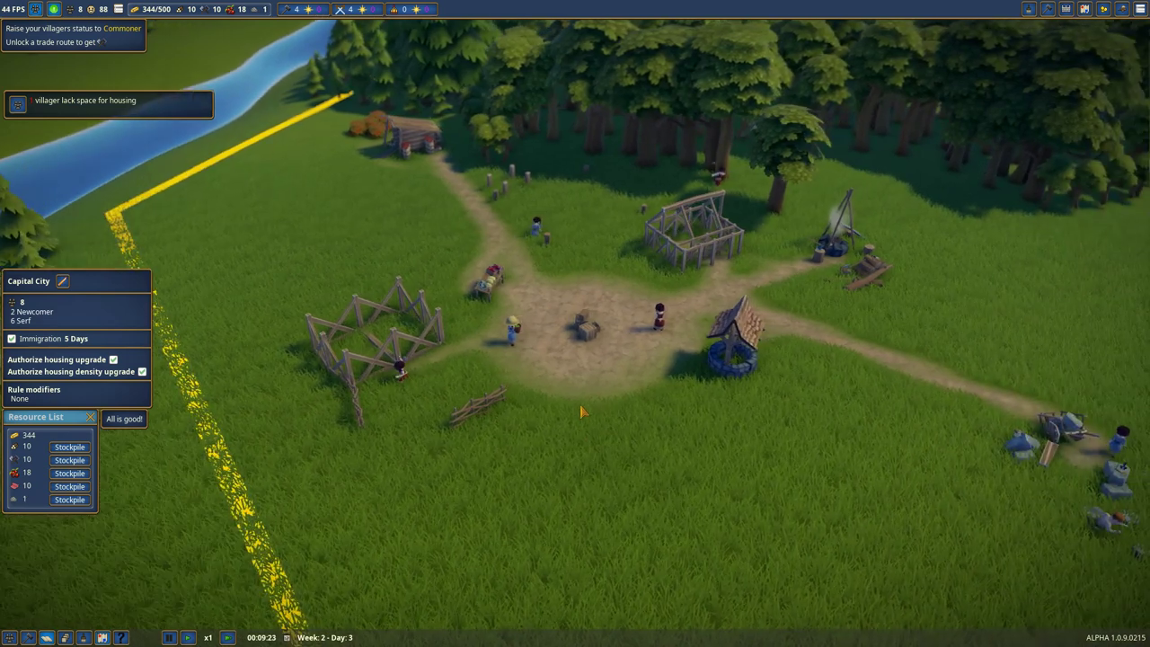
pyautogui.scroll(2, 503, 422)
pyautogui.scroll(1, 603, 423)
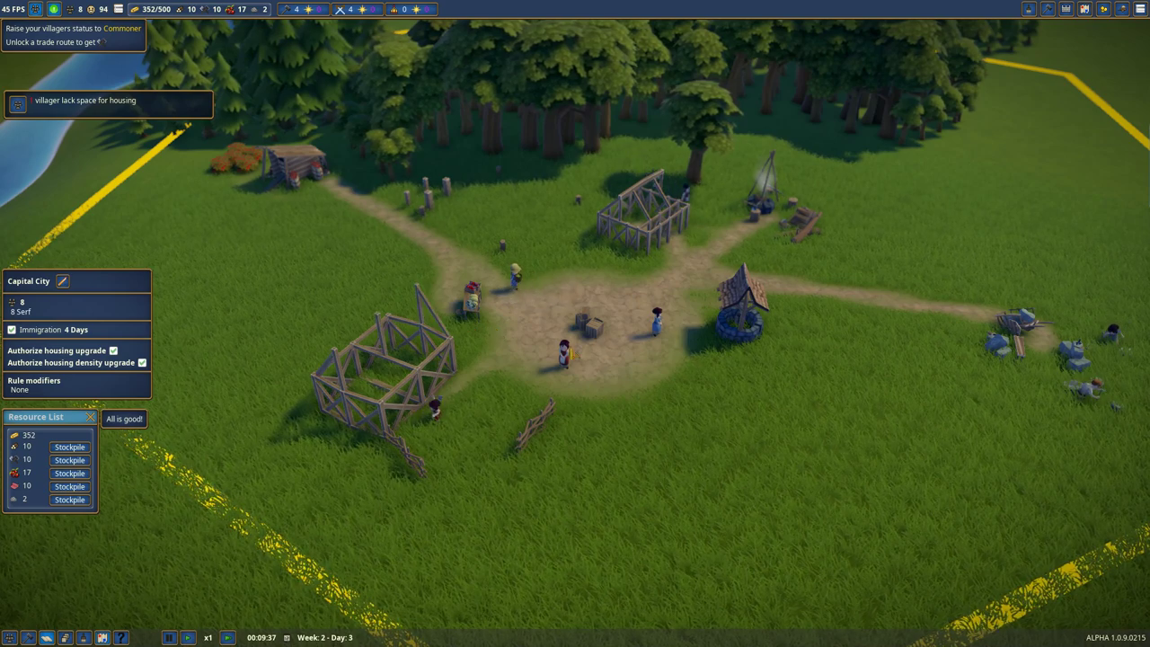
pyautogui.scroll(-3, 472, 325)
pyautogui.scroll(-4, 539, 386)
pyautogui.scroll(-2, 593, 447)
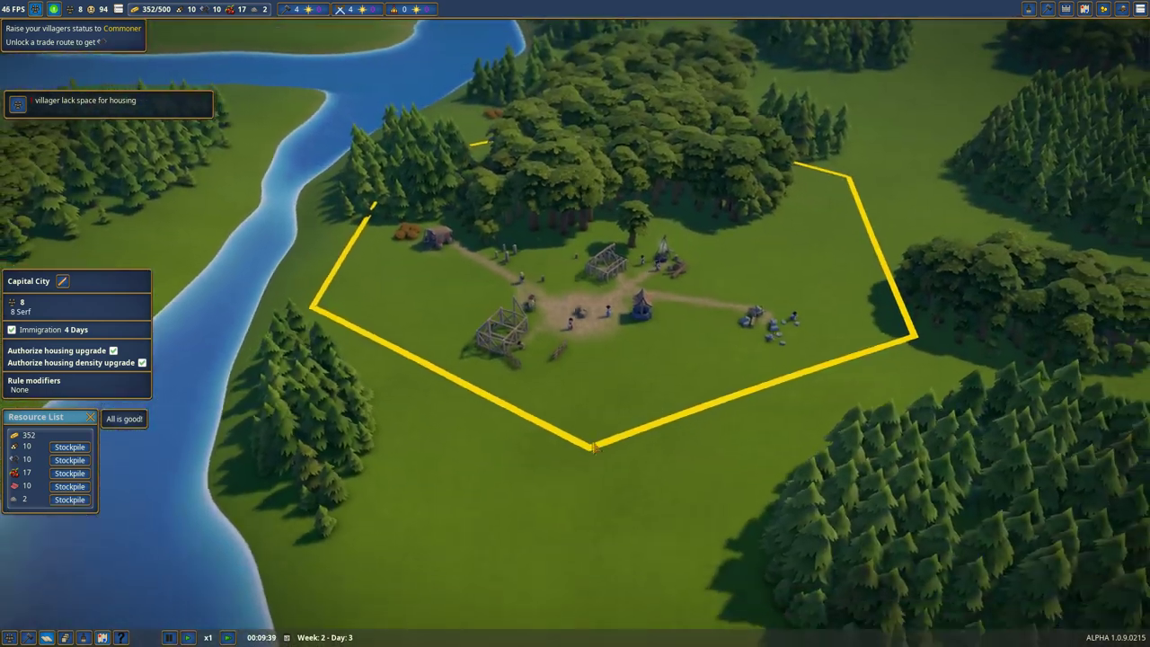
pyautogui.scroll(-3, 592, 446)
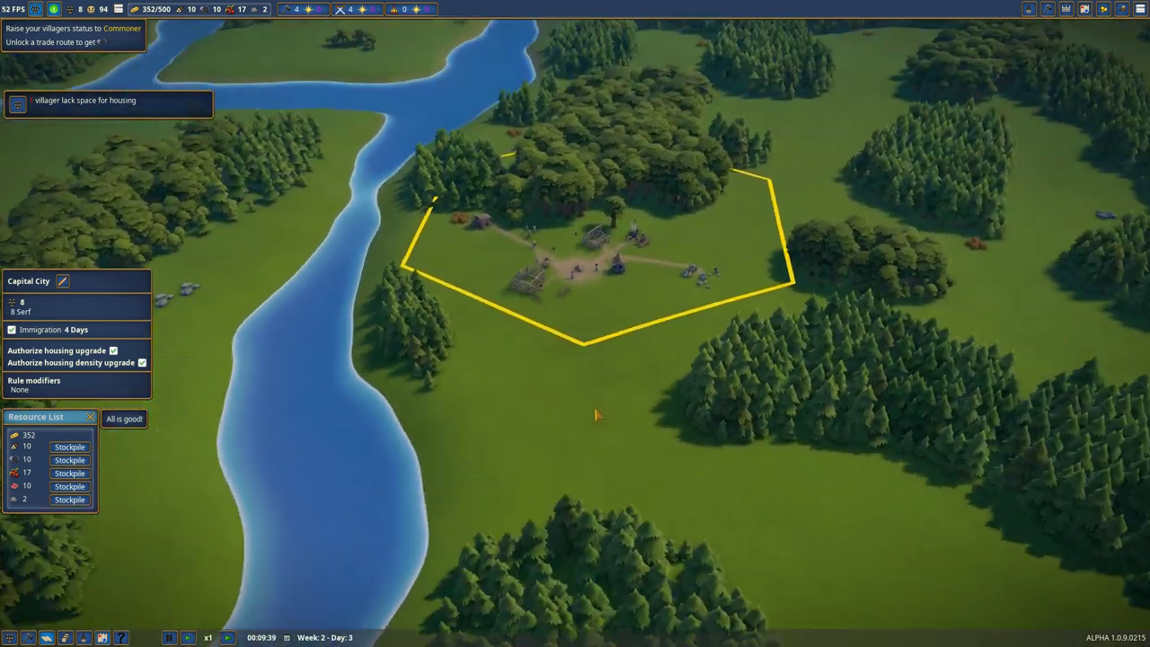
pyautogui.scroll(-2, 718, 360)
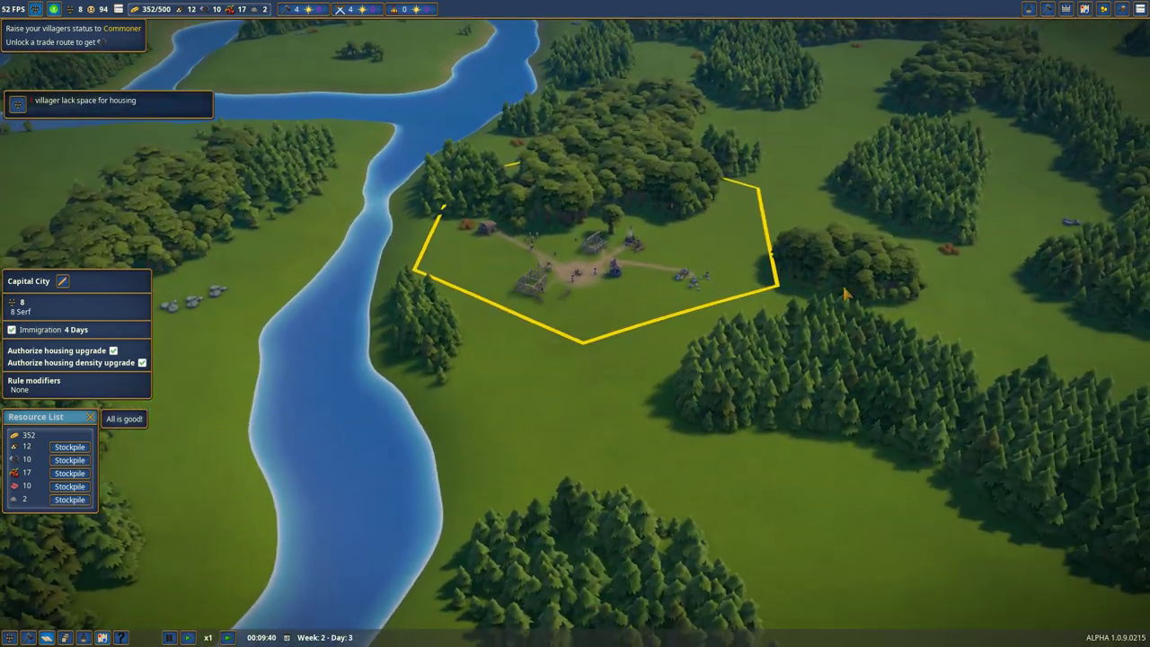
# Step: Review the purchasable land tiles around the village, including the south-east forest tile, then leave the purchase view
pyautogui.click(1085, 11)
pyautogui.scroll(3, 747, 359)
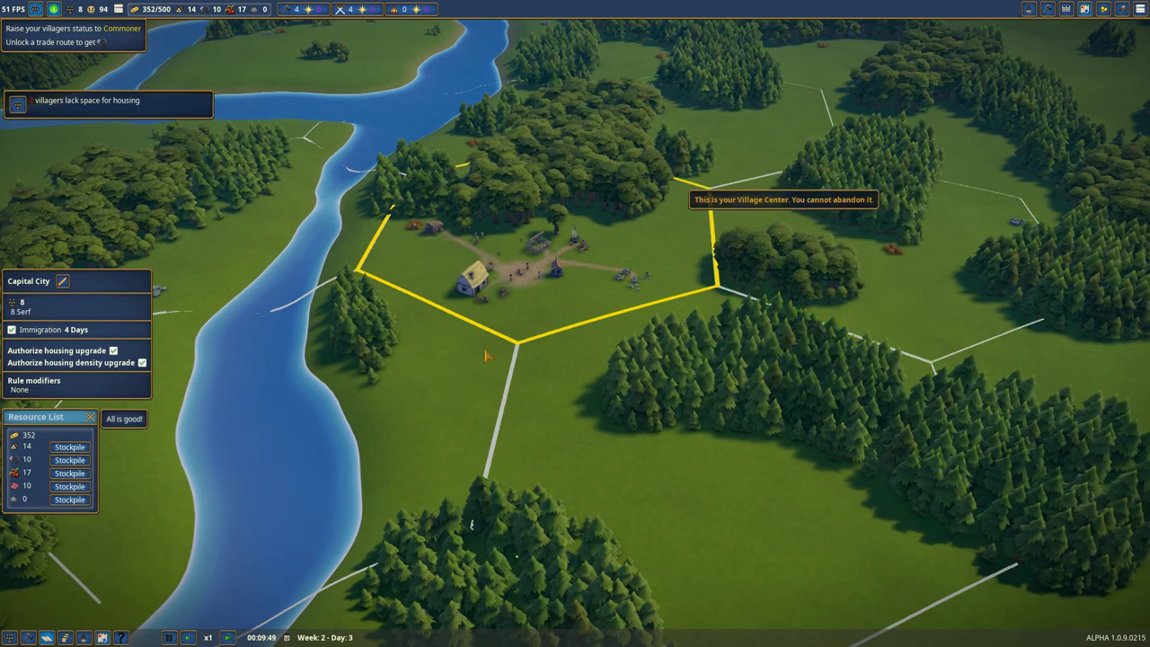
pyautogui.moveTo(629, 324); pyautogui.dragTo(586, 180)
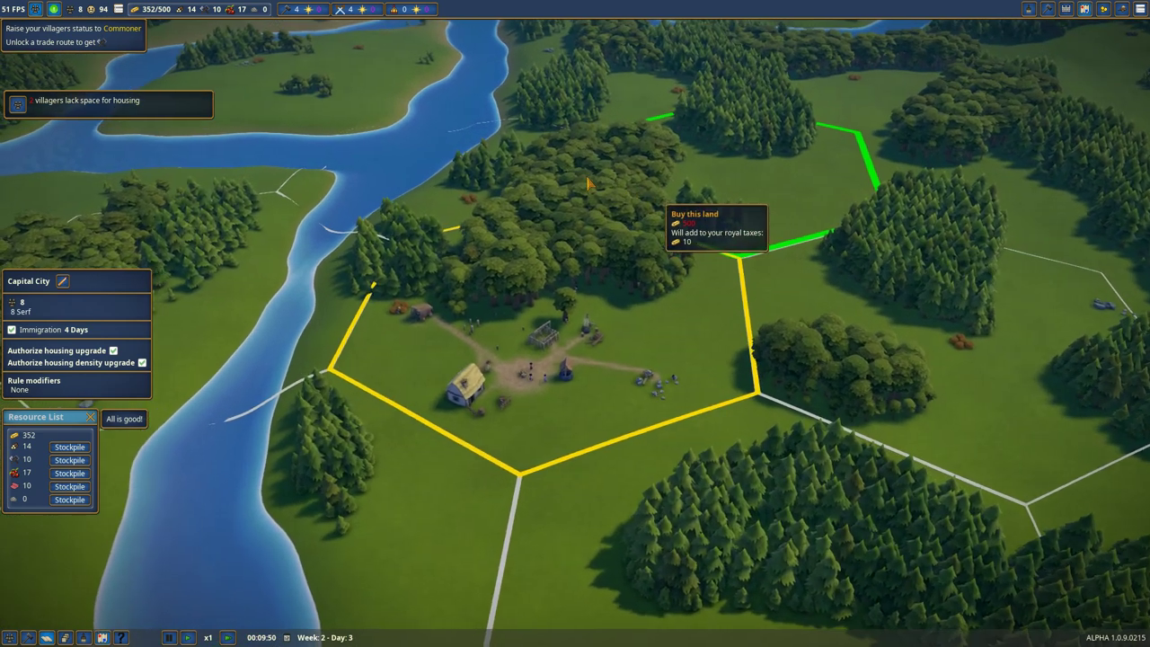
pyautogui.middleClick(585, 180)
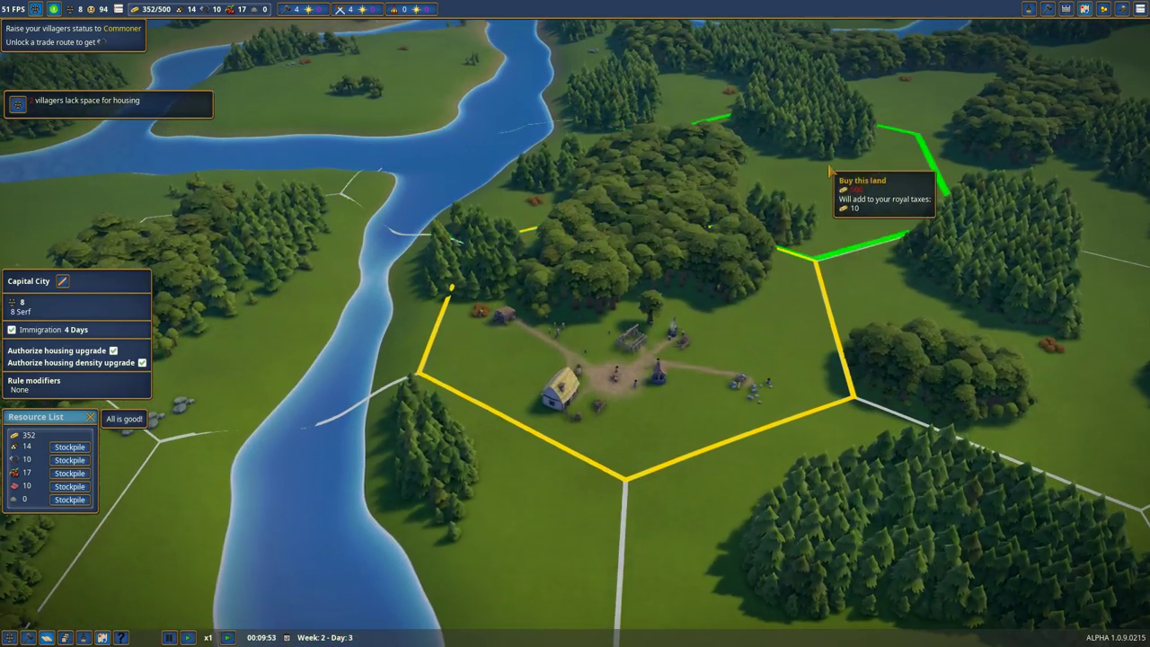
pyautogui.moveTo(569, 189); pyautogui.dragTo(409, 317)
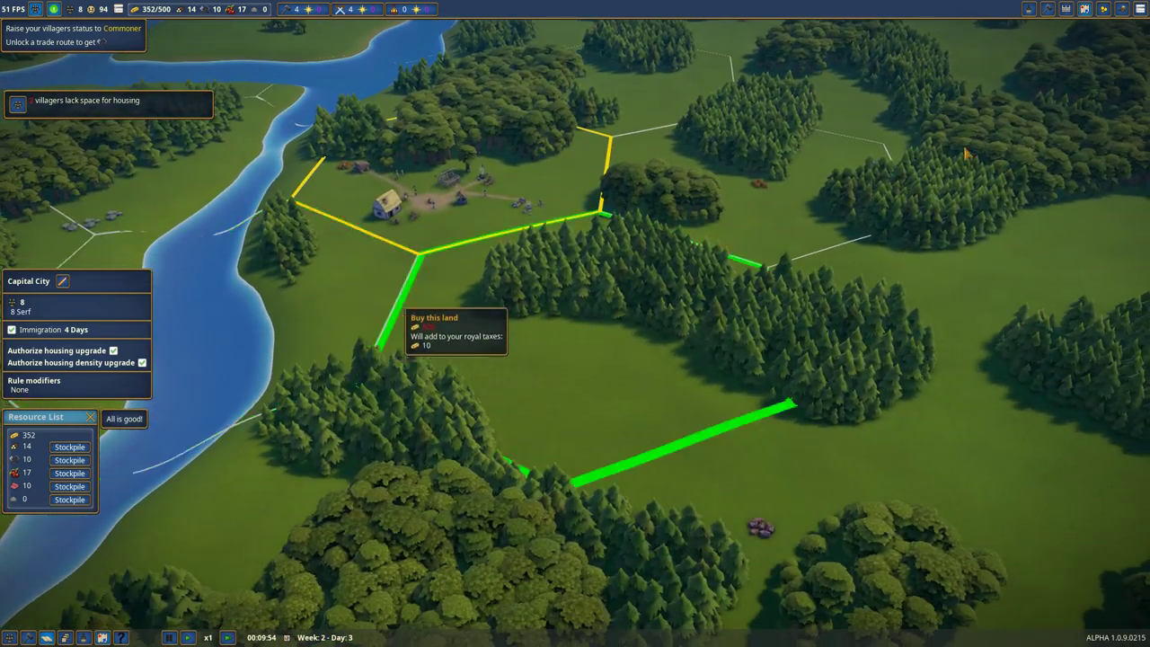
pyautogui.click(1085, 9)
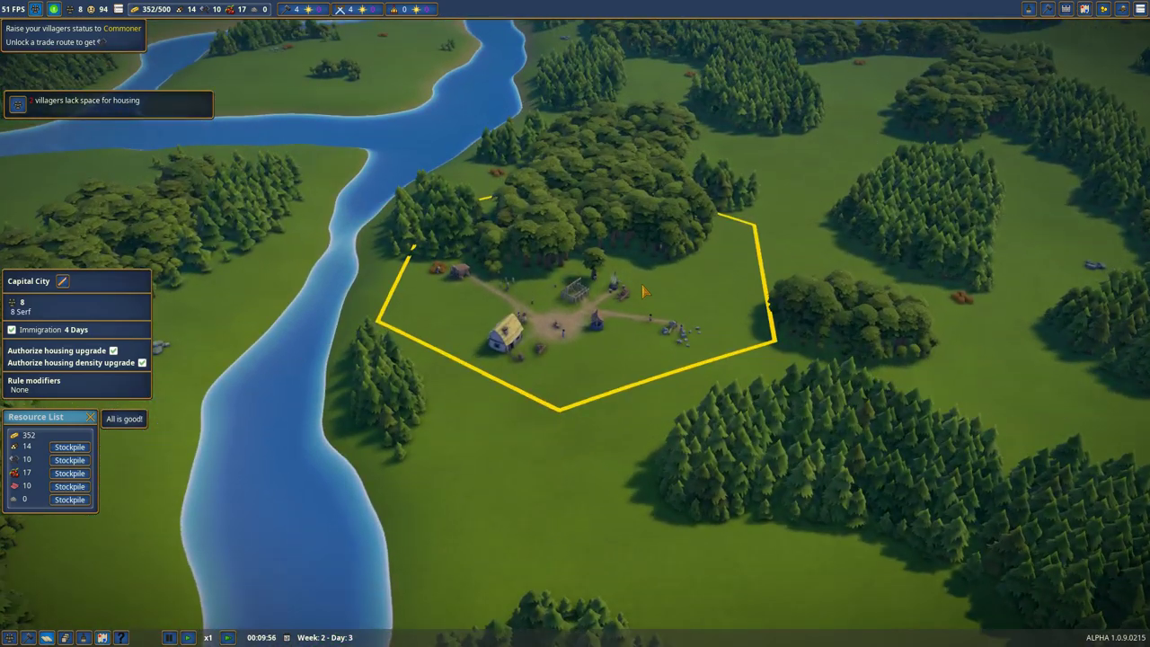
pyautogui.scroll(5, 643, 289)
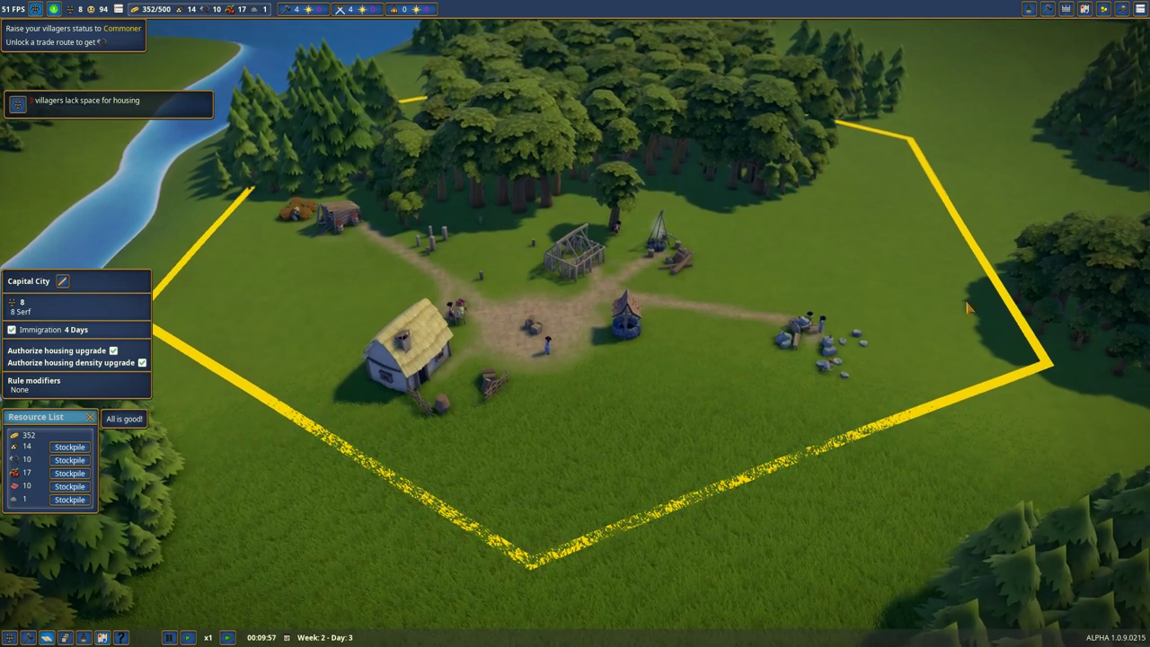
pyautogui.scroll(-4, 456, 485)
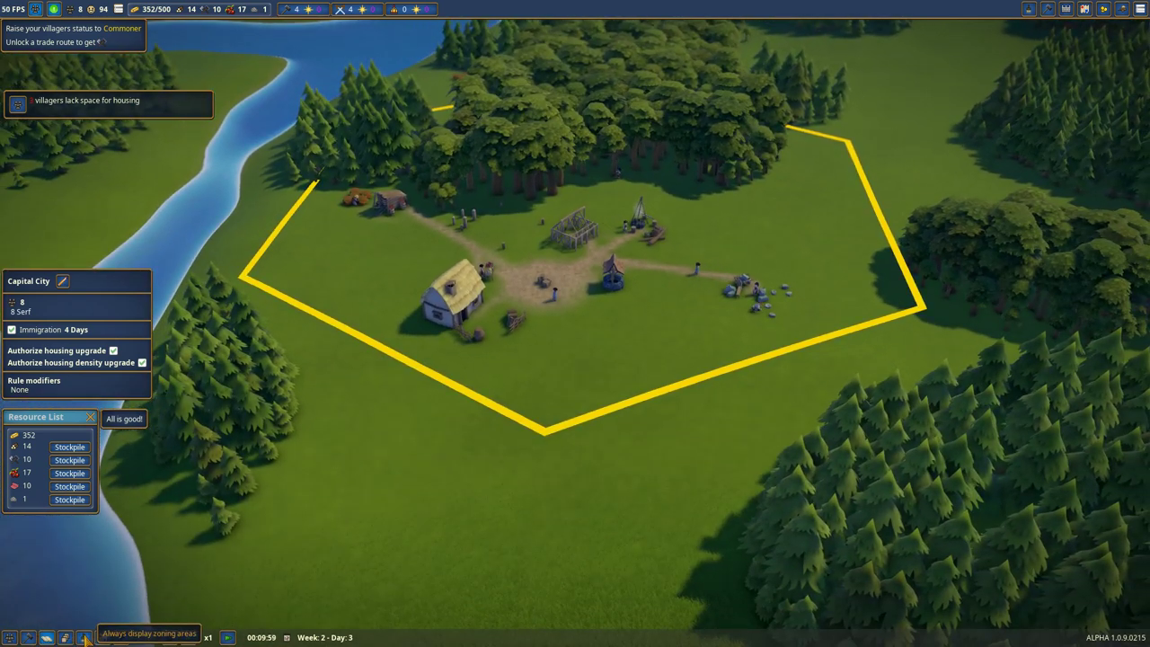
# Step: Toggle the zoning display and set the Capital City territory boundary to always show
pyautogui.click(86, 638)
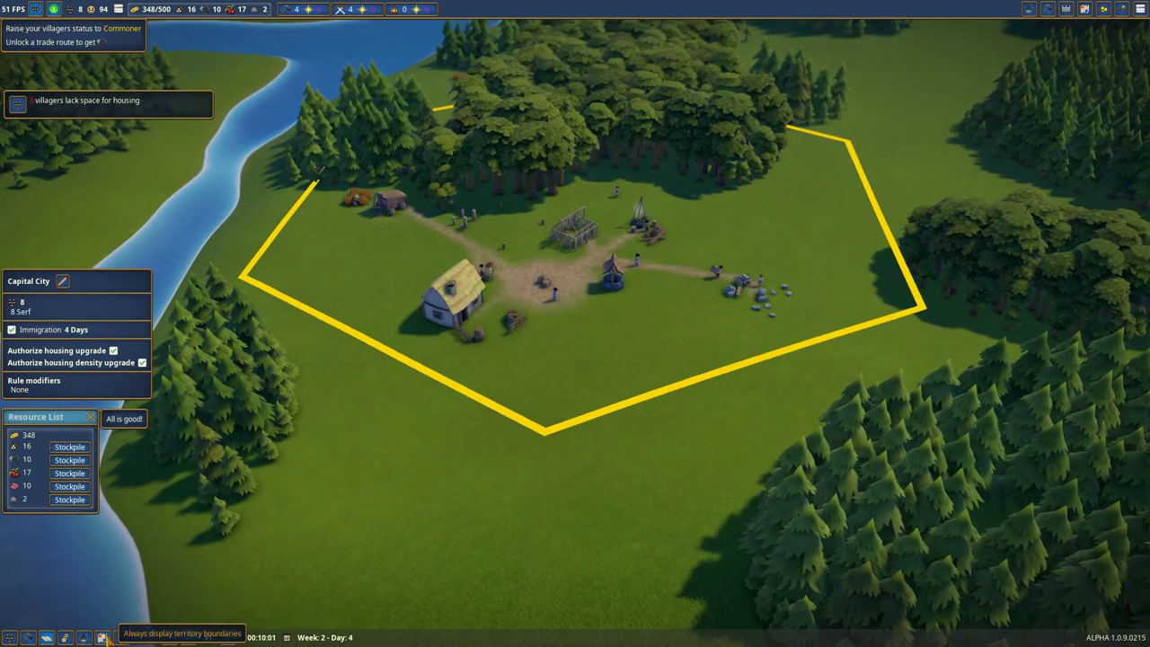
pyautogui.click(106, 638)
pyautogui.press('w')
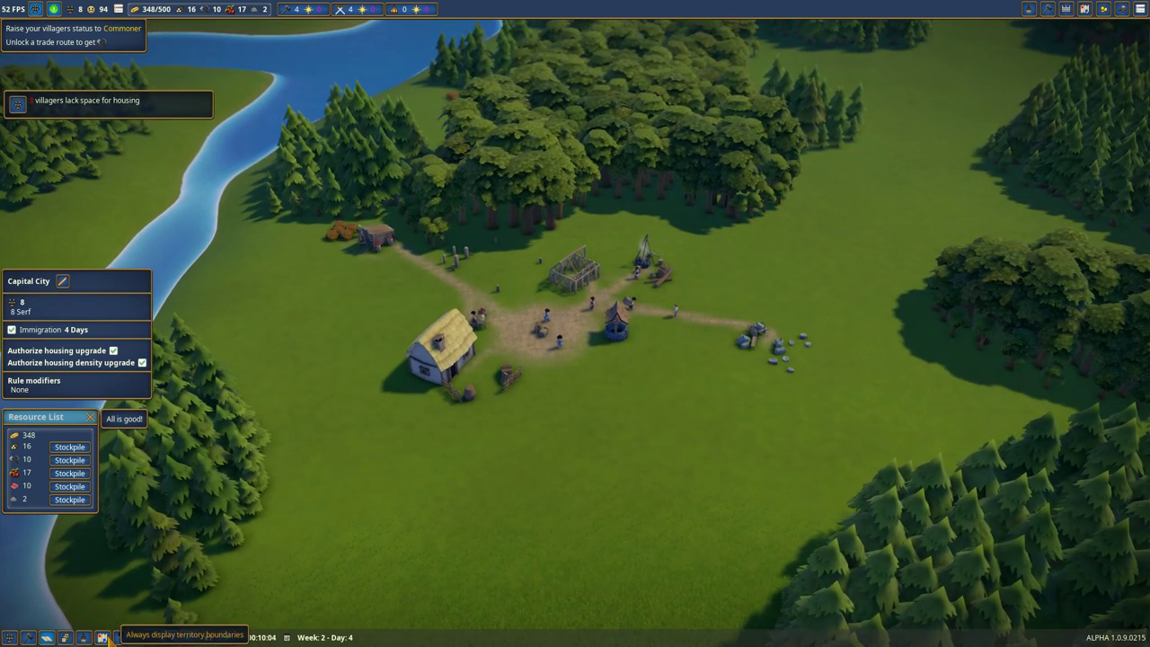
pyautogui.click(106, 638)
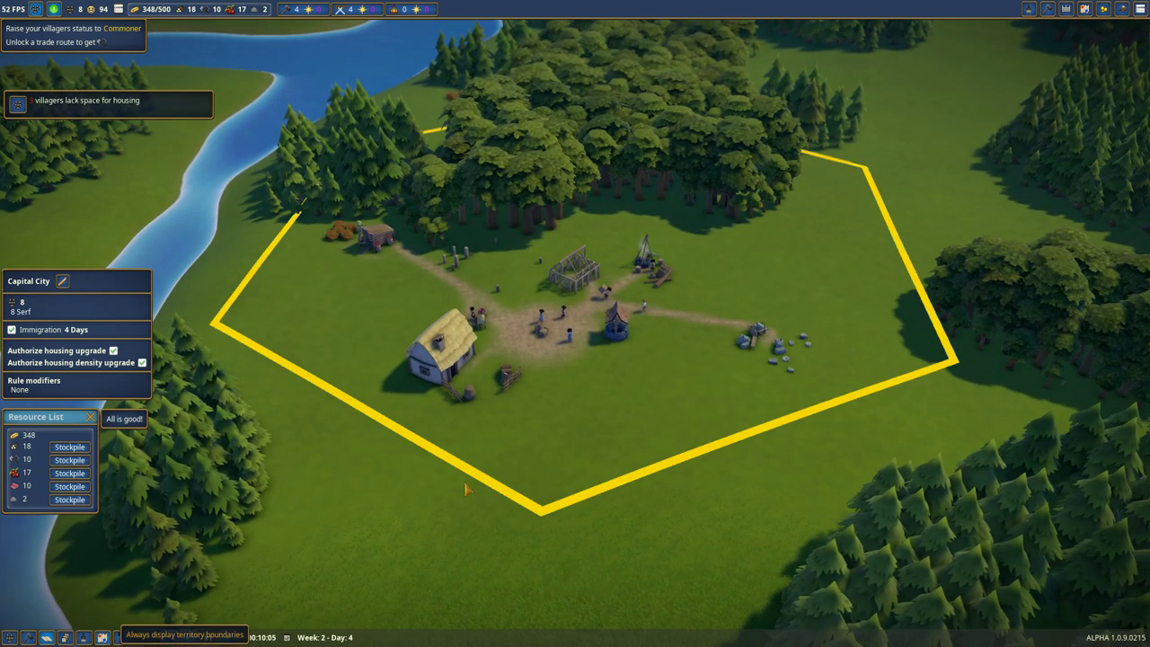
pyautogui.scroll(3, 515, 474)
pyautogui.scroll(3, 529, 458)
pyautogui.scroll(3, 539, 449)
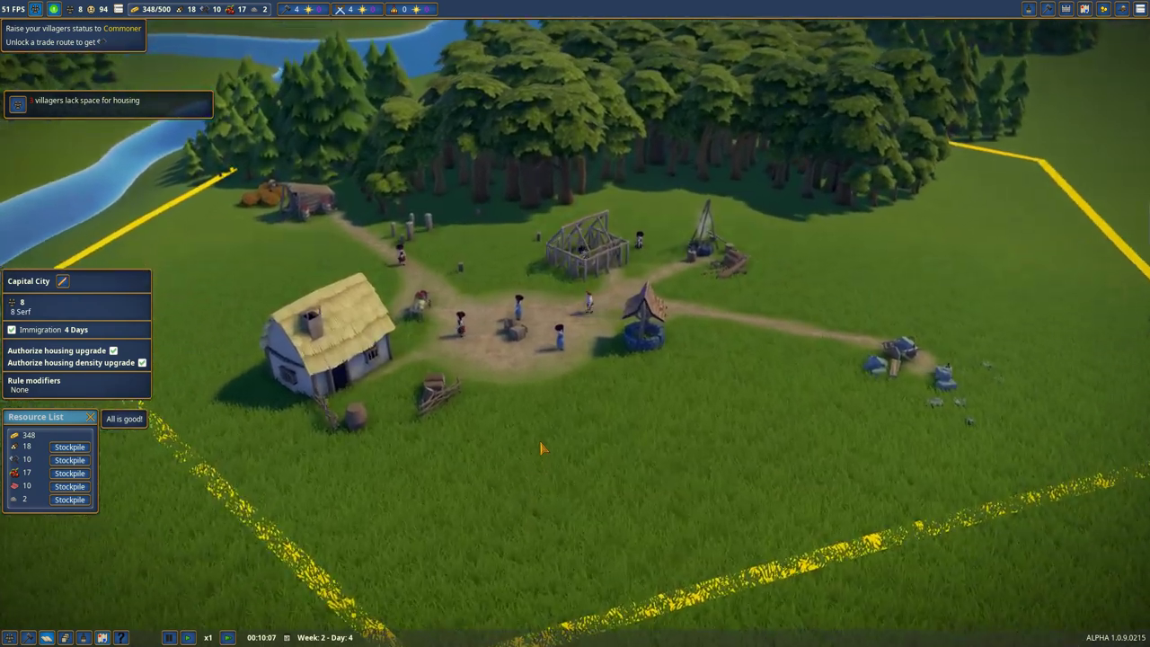
pyautogui.scroll(3, 541, 447)
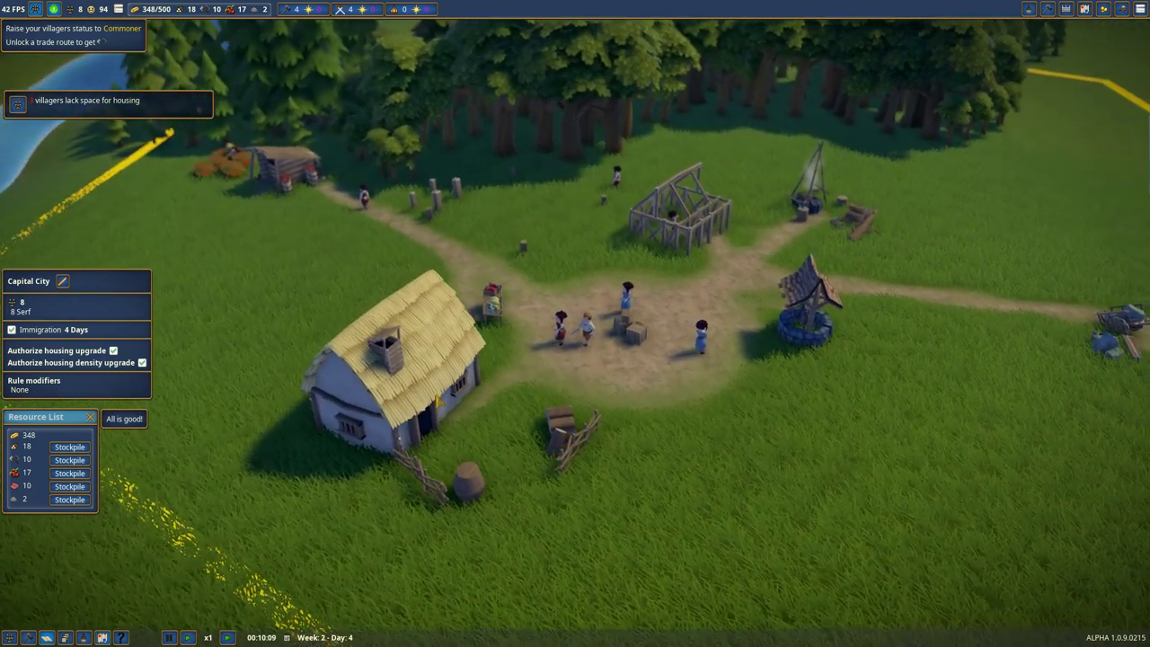
# Step: Check the thatched house's residents in its details and close them
pyautogui.click(424, 400)
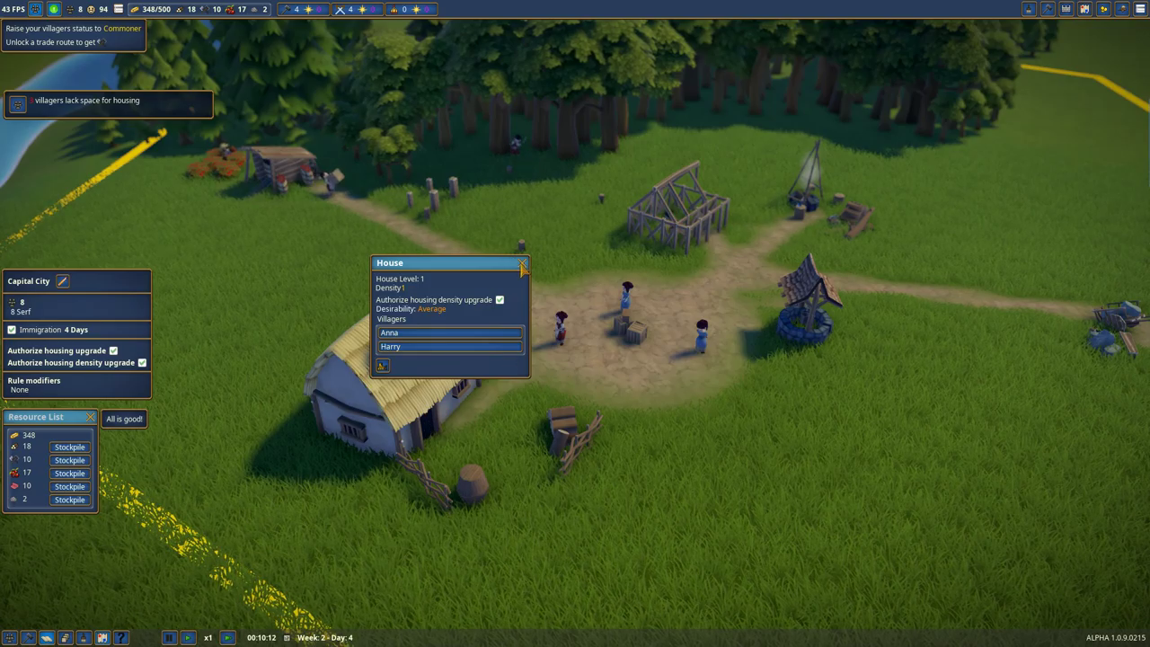
pyautogui.click(523, 267)
pyautogui.moveTo(538, 315)
pyautogui.mouseDown()
pyautogui.moveTo(664, 333)
pyautogui.moveTo(623, 352)
pyautogui.mouseUp()
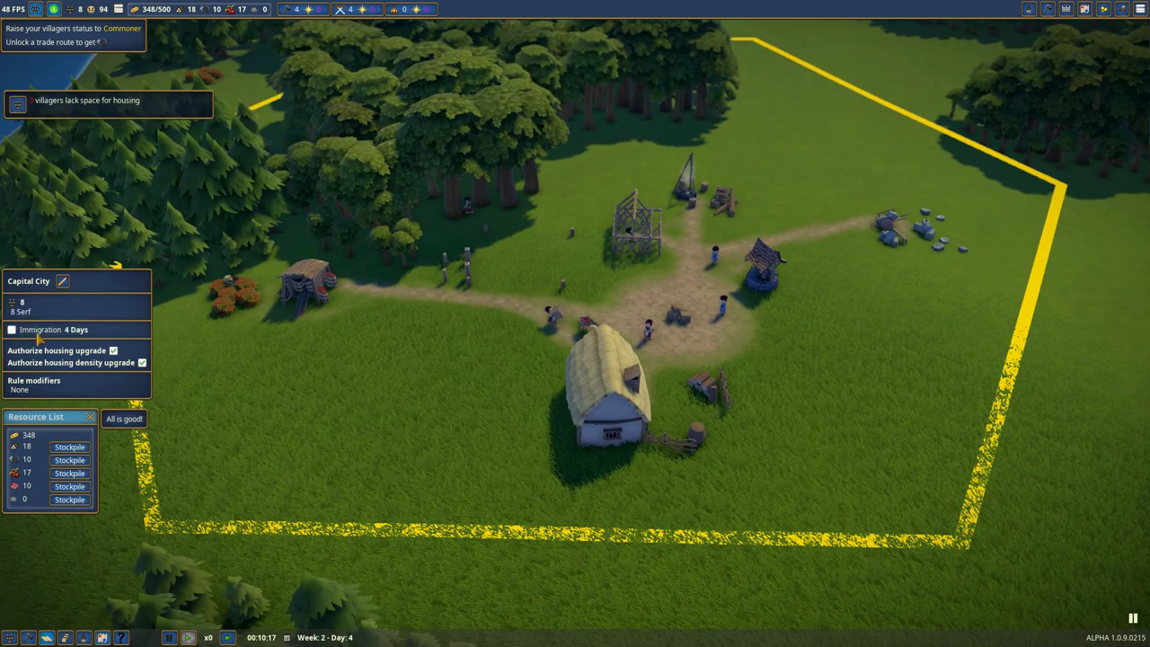
# Step: Resume the paused game and turn the view toward the river side of the village
pyautogui.press('space')
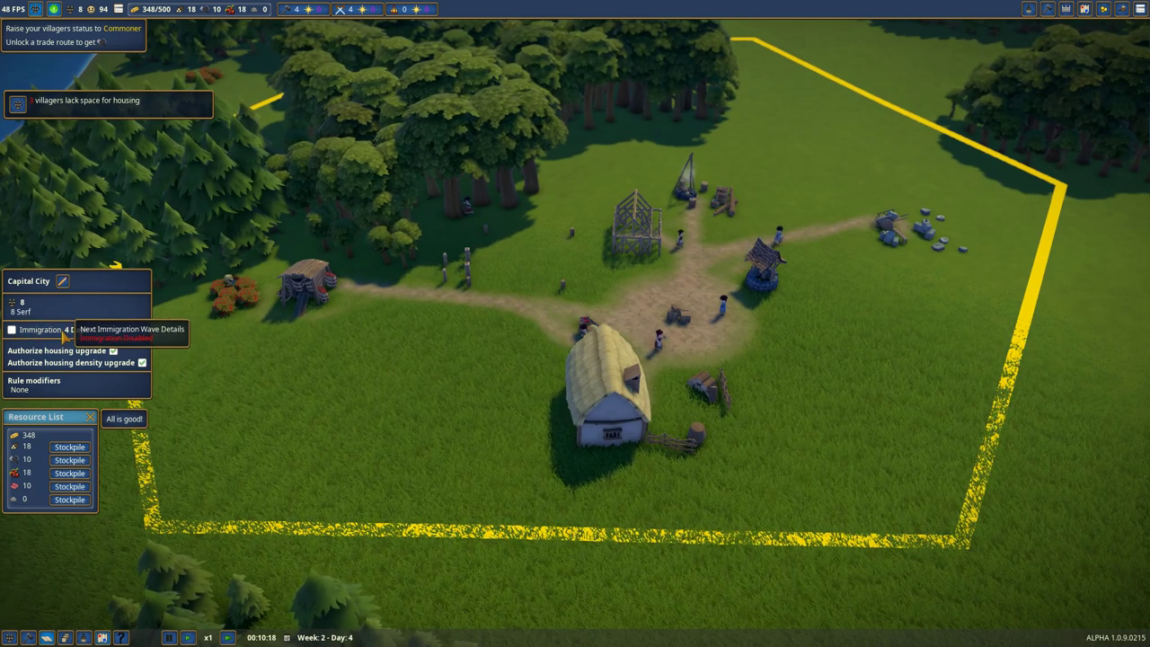
pyautogui.moveTo(539, 359); pyautogui.dragTo(674, 377)
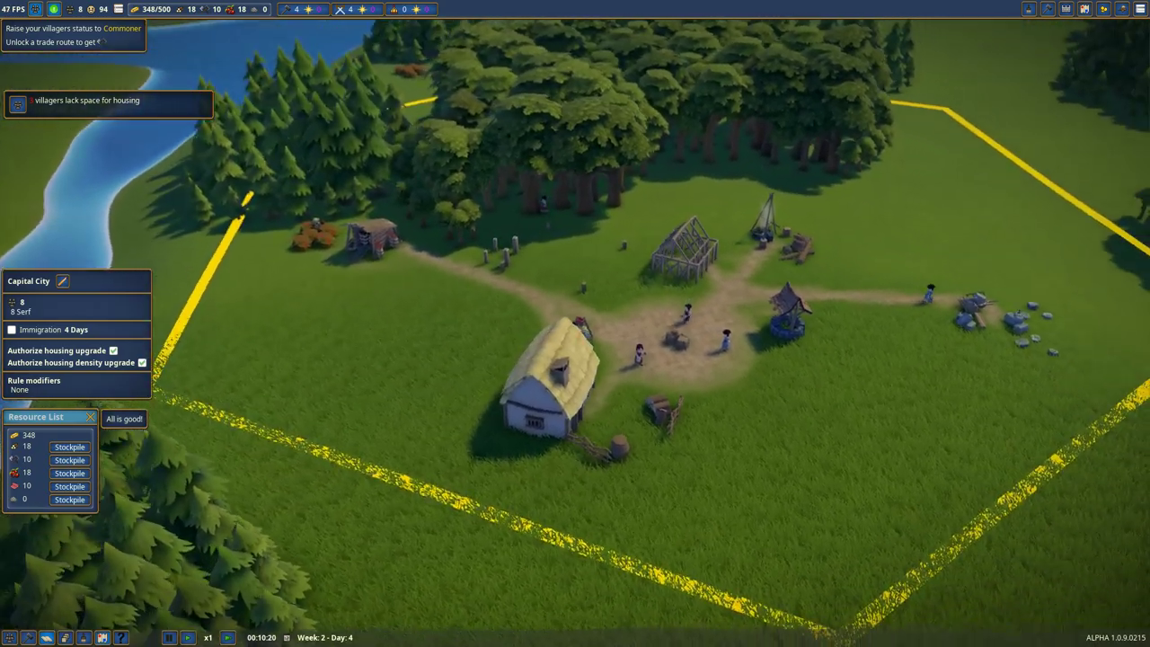
pyautogui.moveTo(574, 359); pyautogui.dragTo(719, 342)
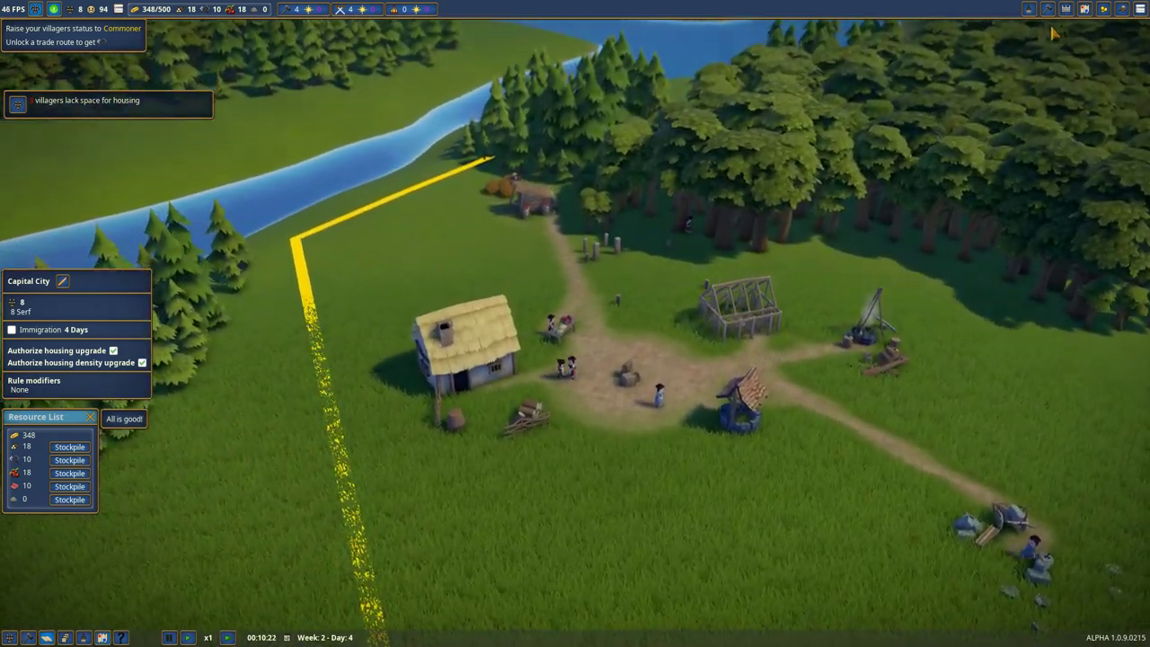
# Step: Paint Residential zone below and right of the thatched house down to the boundary corner, then finish painting
pyautogui.click(1047, 9)
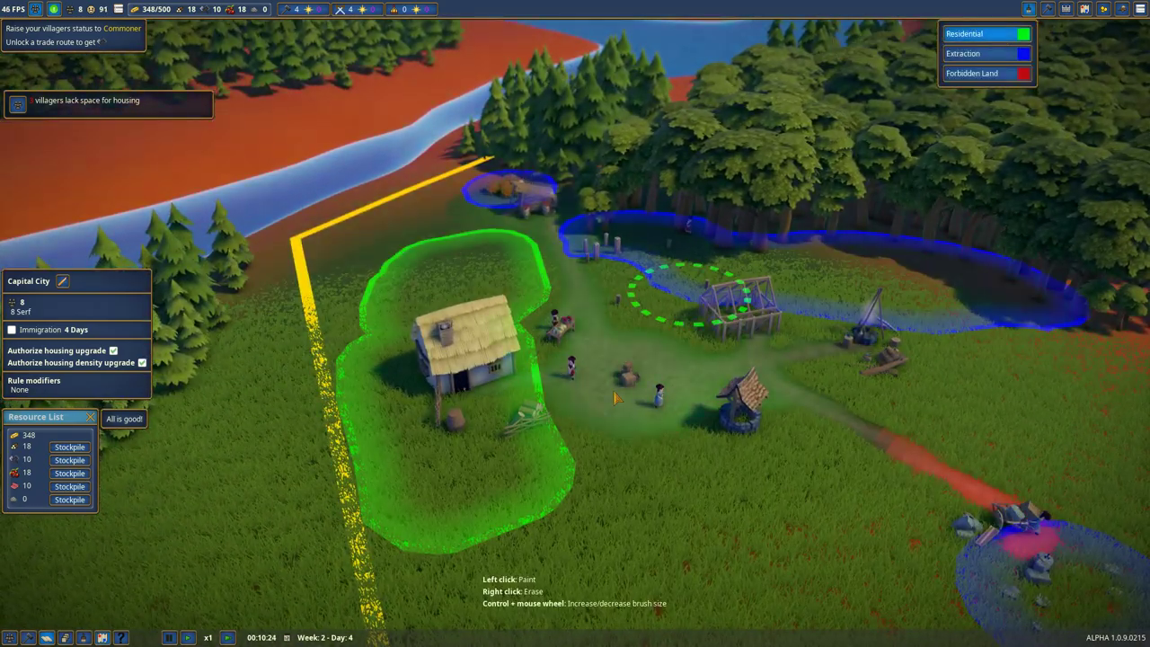
pyautogui.scroll(-3, 613, 403)
pyautogui.click(562, 395)
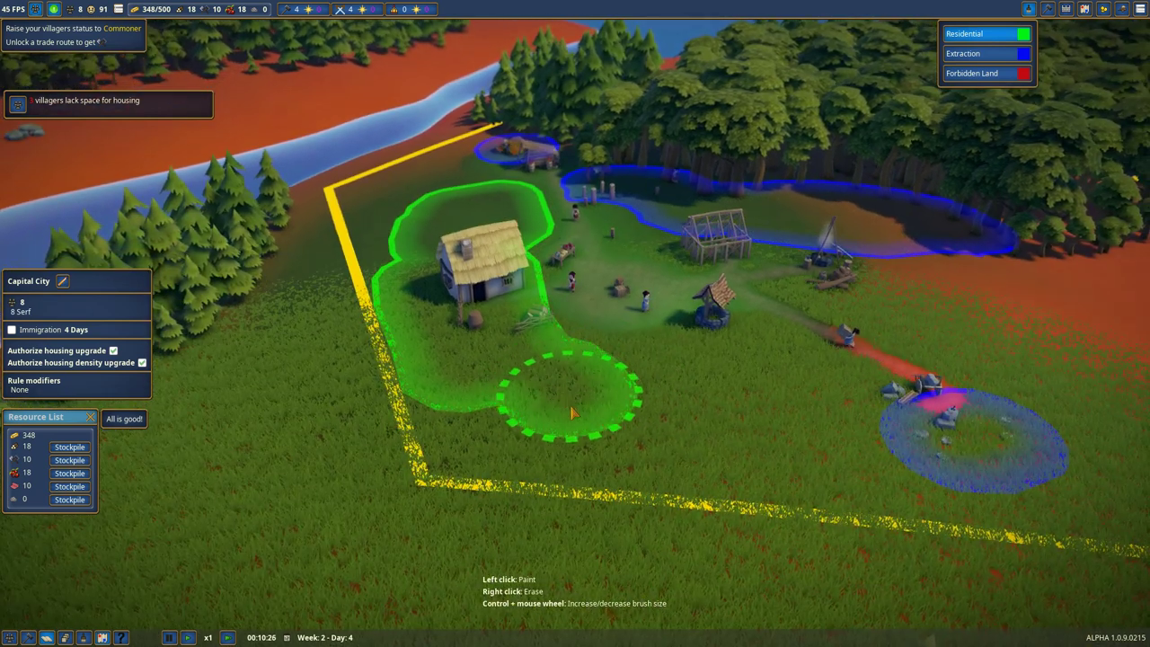
pyautogui.moveTo(572, 414); pyautogui.dragTo(479, 442)
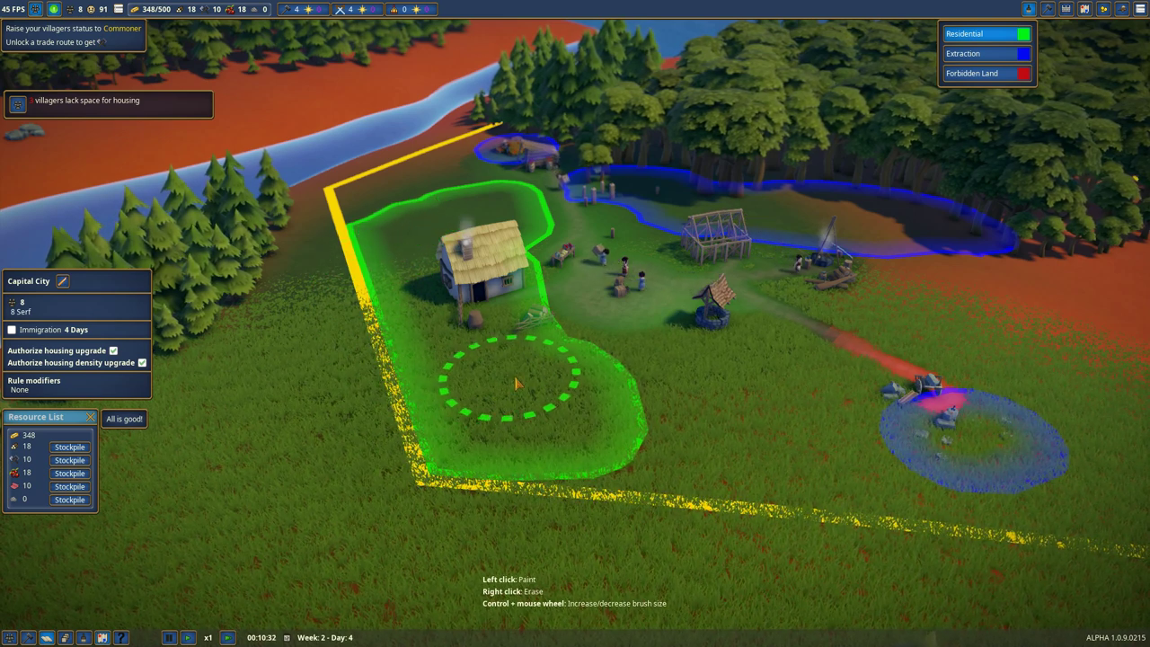
pyautogui.moveTo(558, 379)
pyautogui.mouseDown()
pyautogui.moveTo(584, 378)
pyautogui.moveTo(610, 476)
pyautogui.mouseUp()
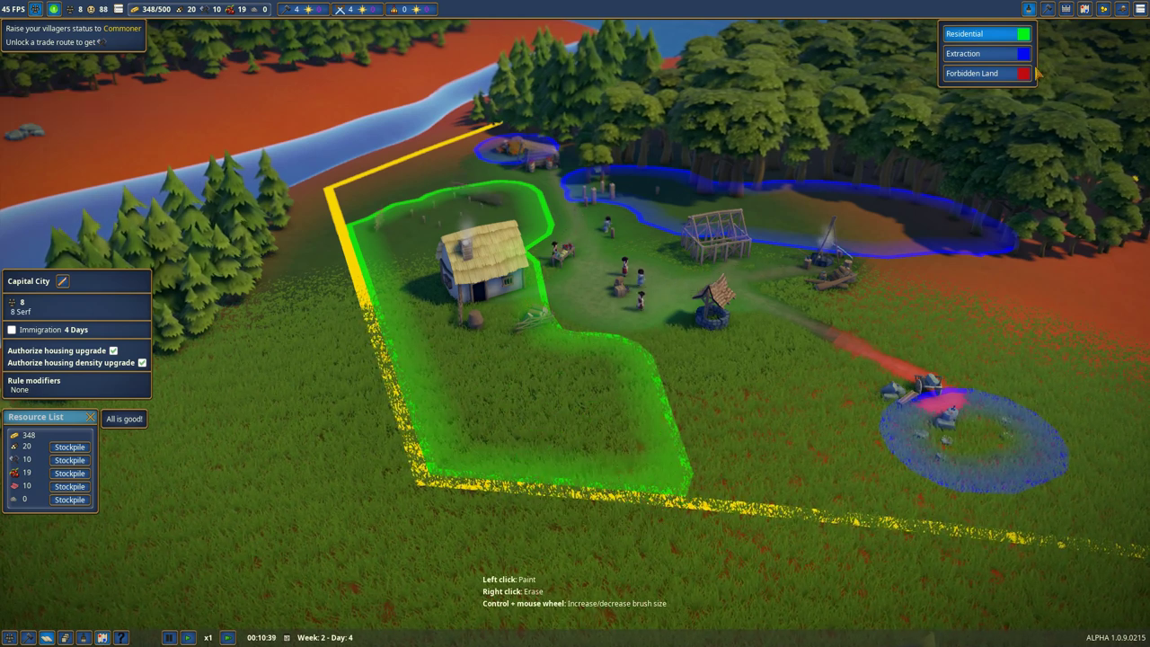
pyautogui.click(1029, 9)
pyautogui.scroll(4, 453, 263)
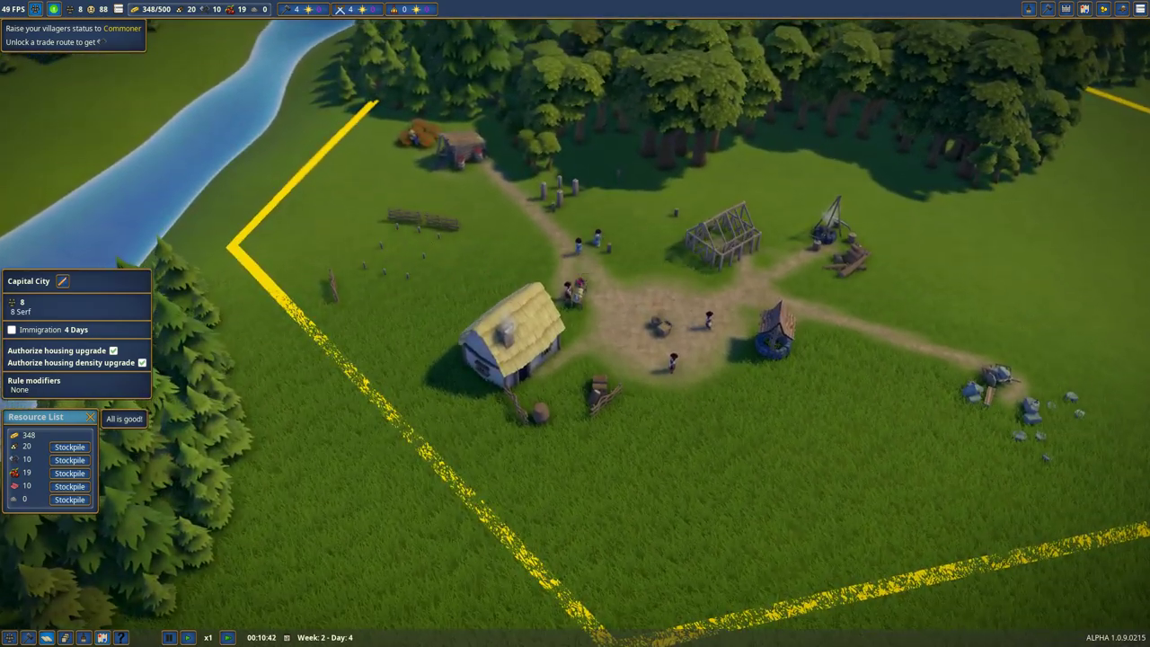
pyautogui.moveTo(575, 359); pyautogui.dragTo(594, 261)
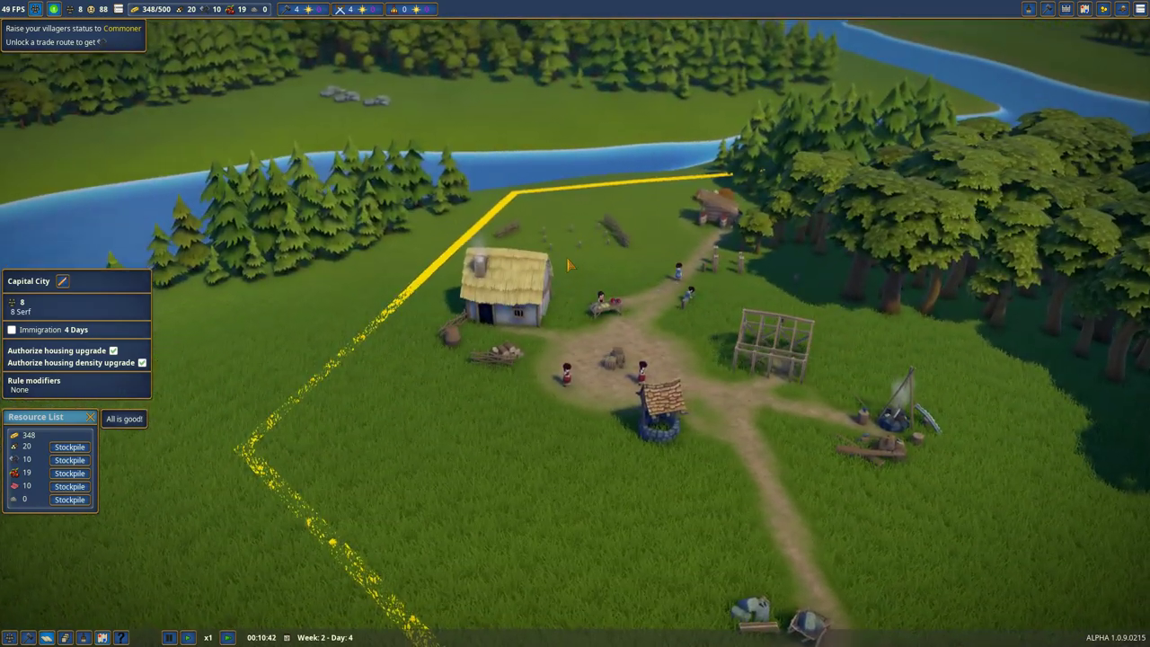
pyautogui.scroll(2, 605, 258)
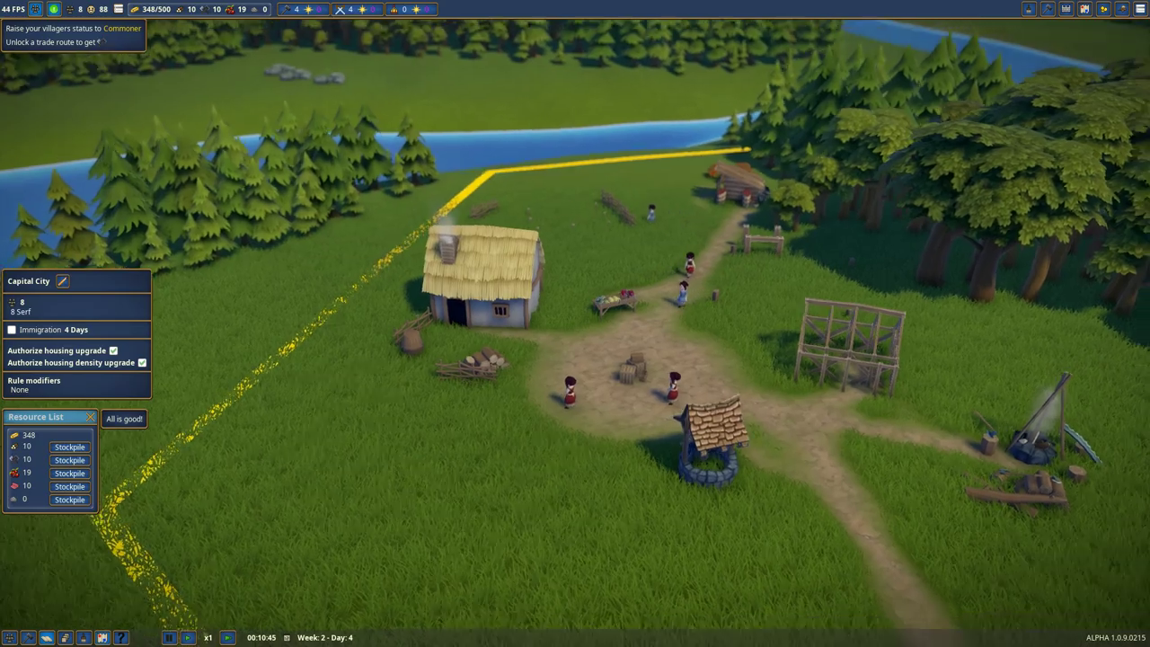
pyautogui.moveTo(640, 321); pyautogui.dragTo(449, 321)
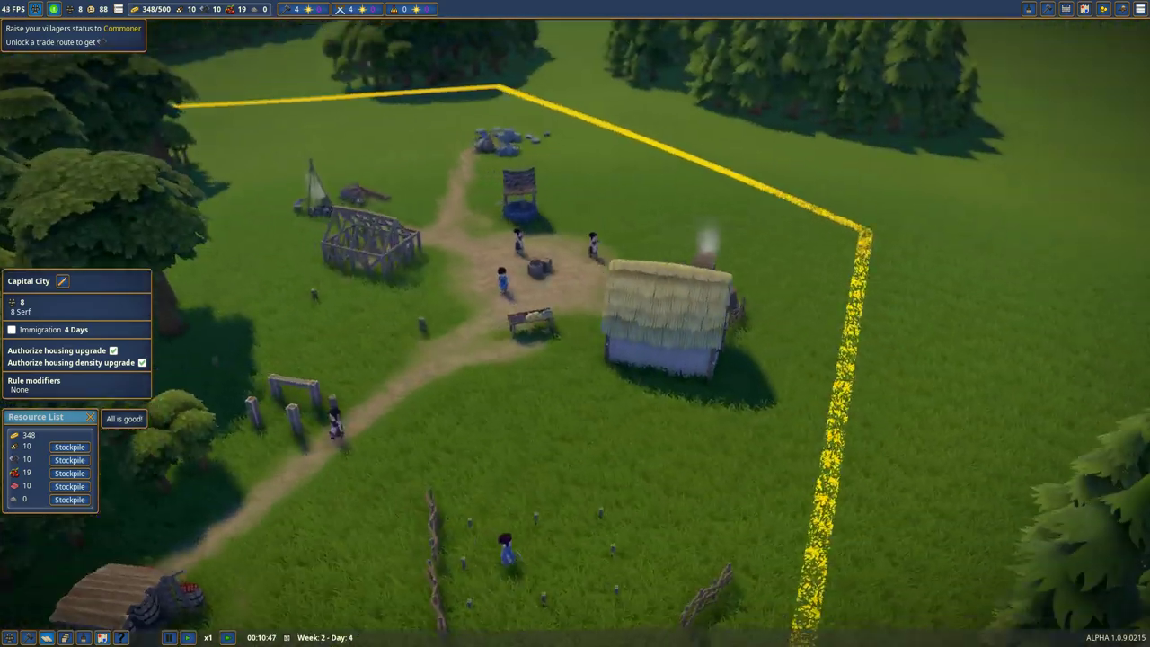
pyautogui.moveTo(575, 359); pyautogui.dragTo(593, 287)
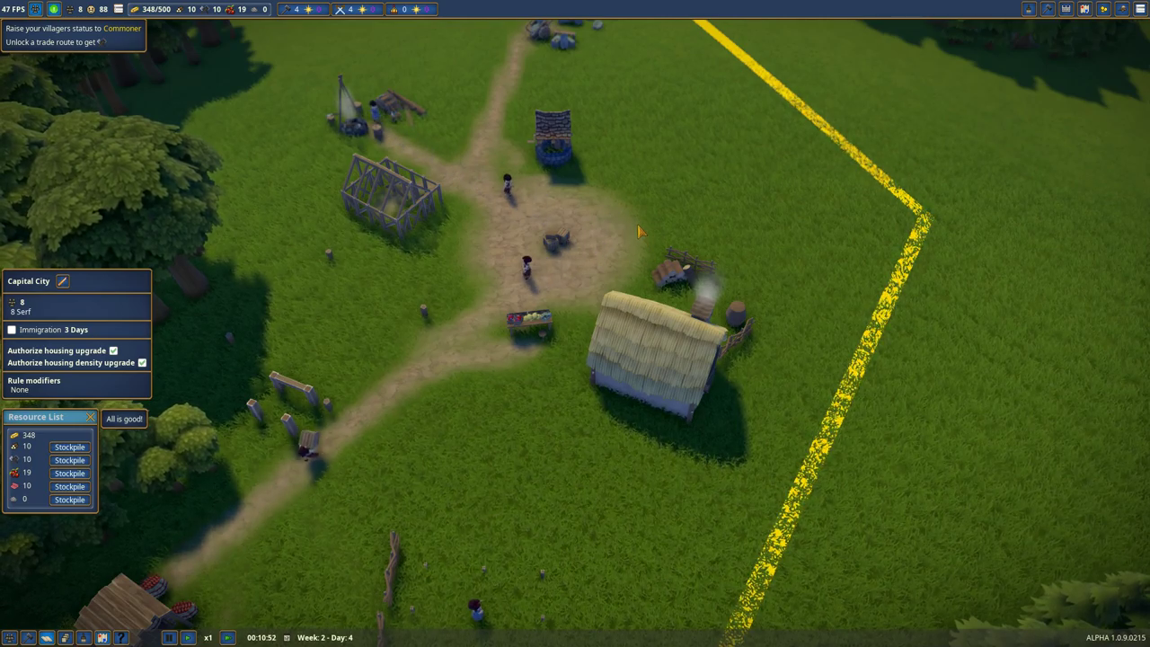
pyautogui.moveTo(694, 240); pyautogui.dragTo(449, 377)
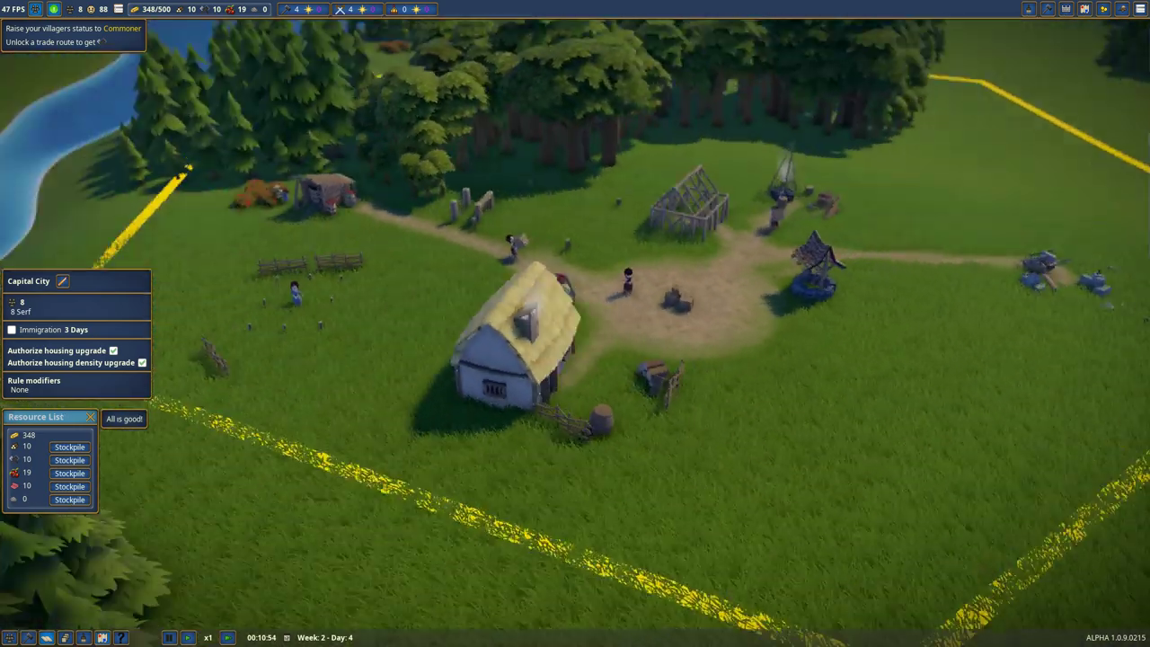
pyautogui.scroll(-5, 575, 323)
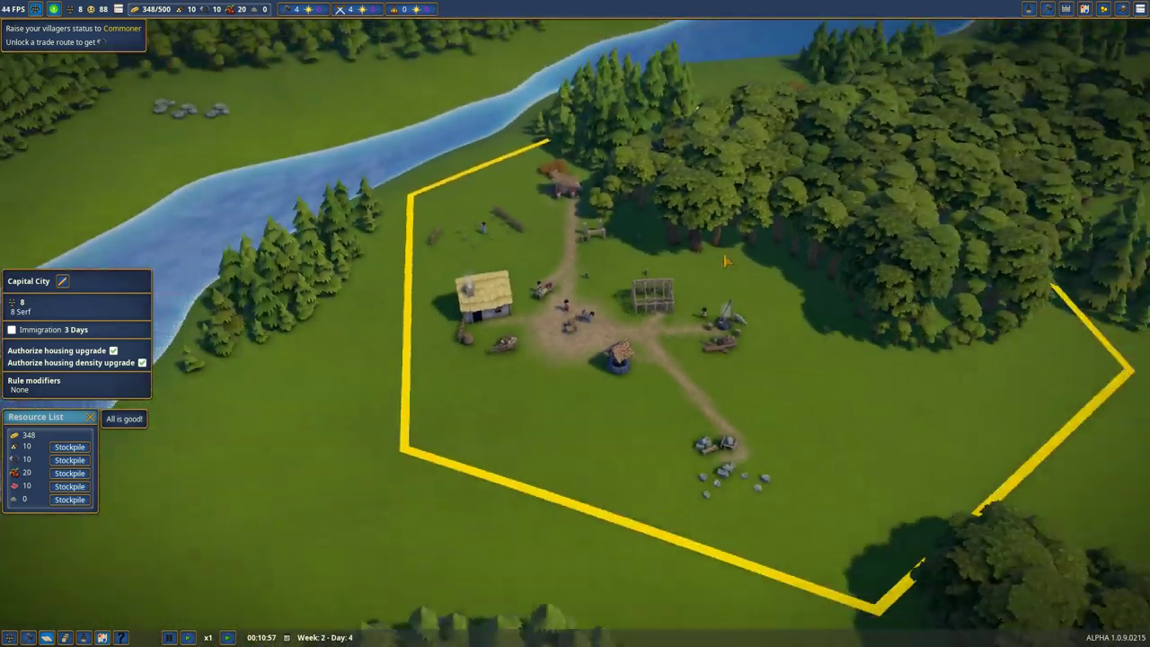
pyautogui.scroll(-5, 724, 261)
pyautogui.scroll(2, 735, 274)
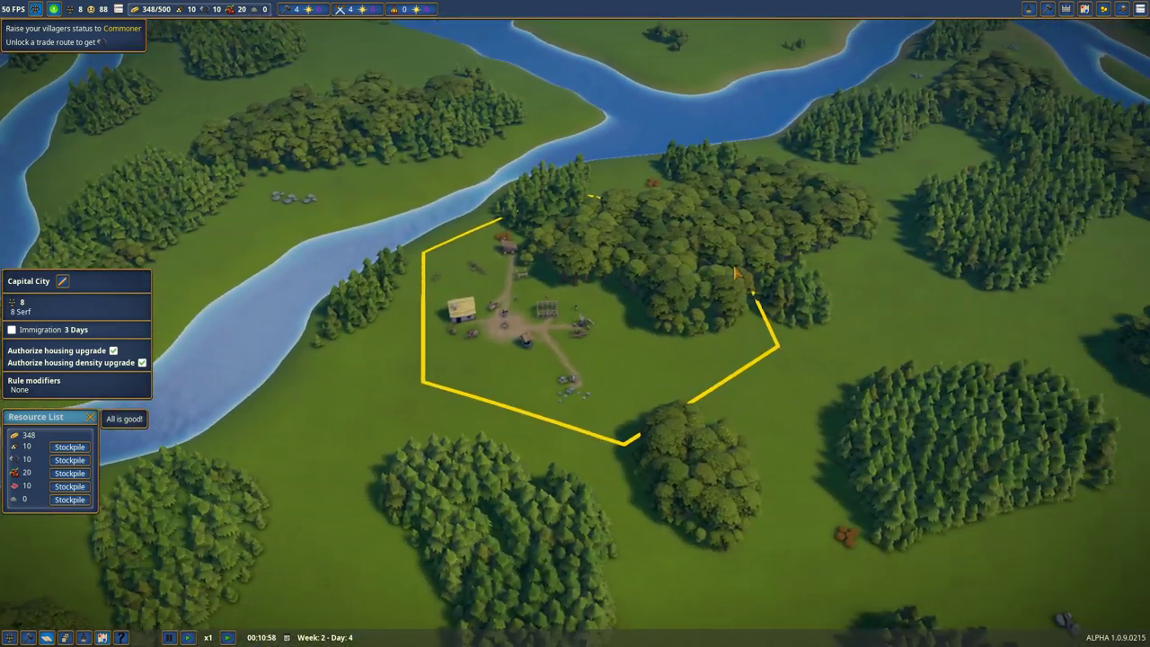
pyautogui.scroll(-3, 790, 256)
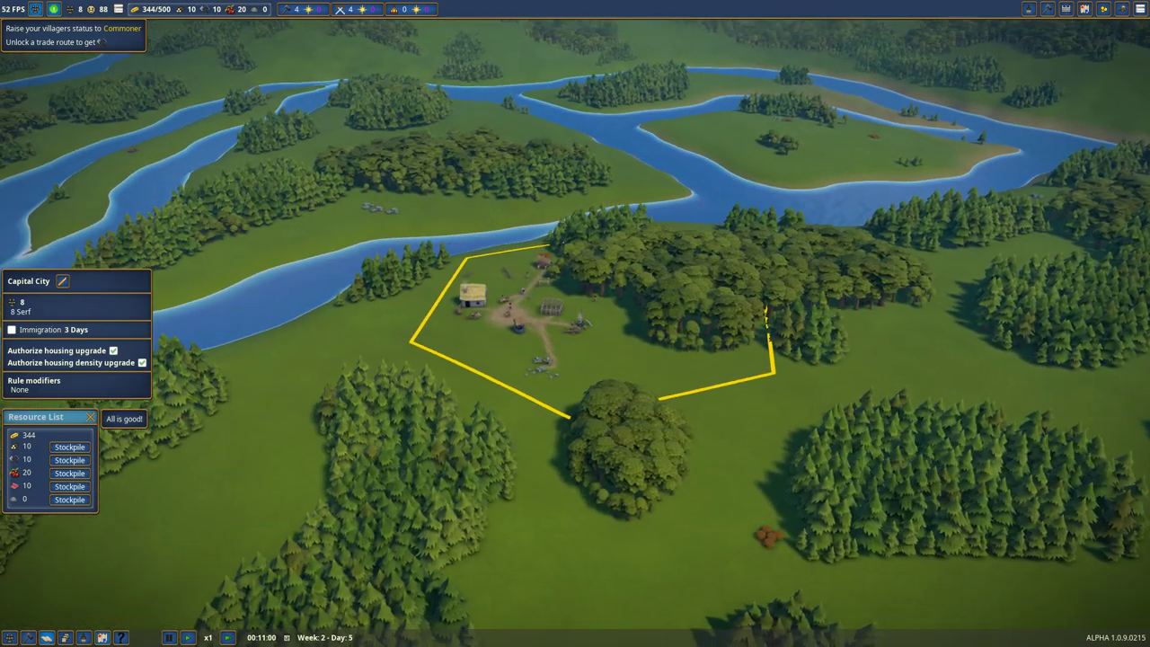
pyautogui.scroll(3, 629, 404)
pyautogui.scroll(5, 609, 479)
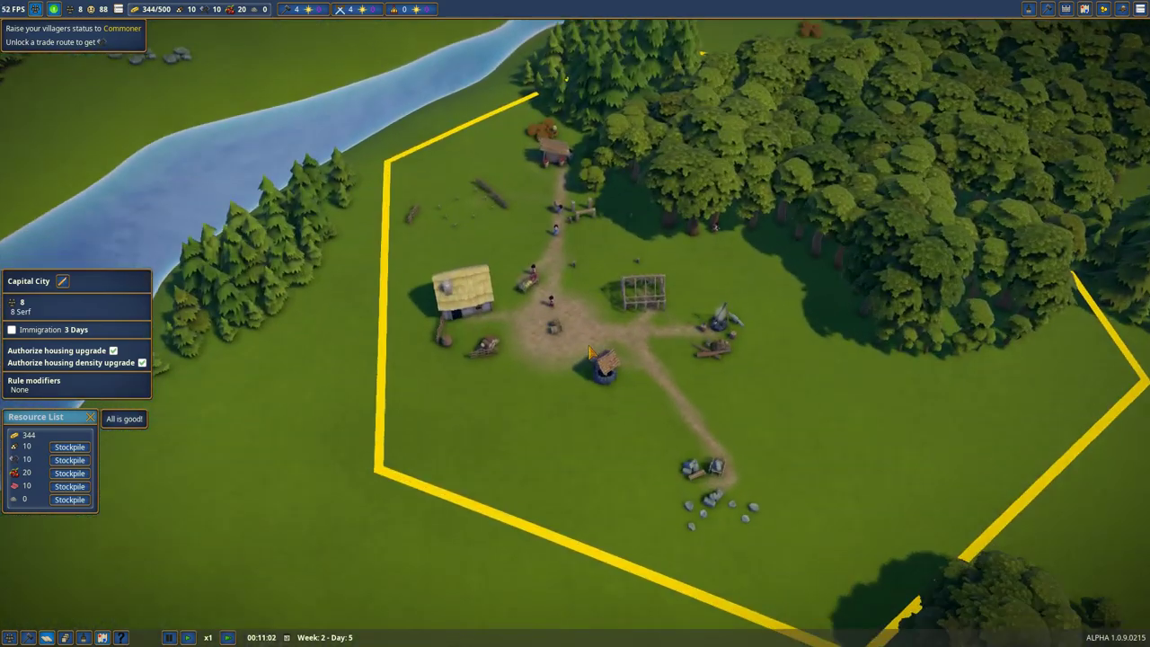
pyautogui.scroll(2, 584, 405)
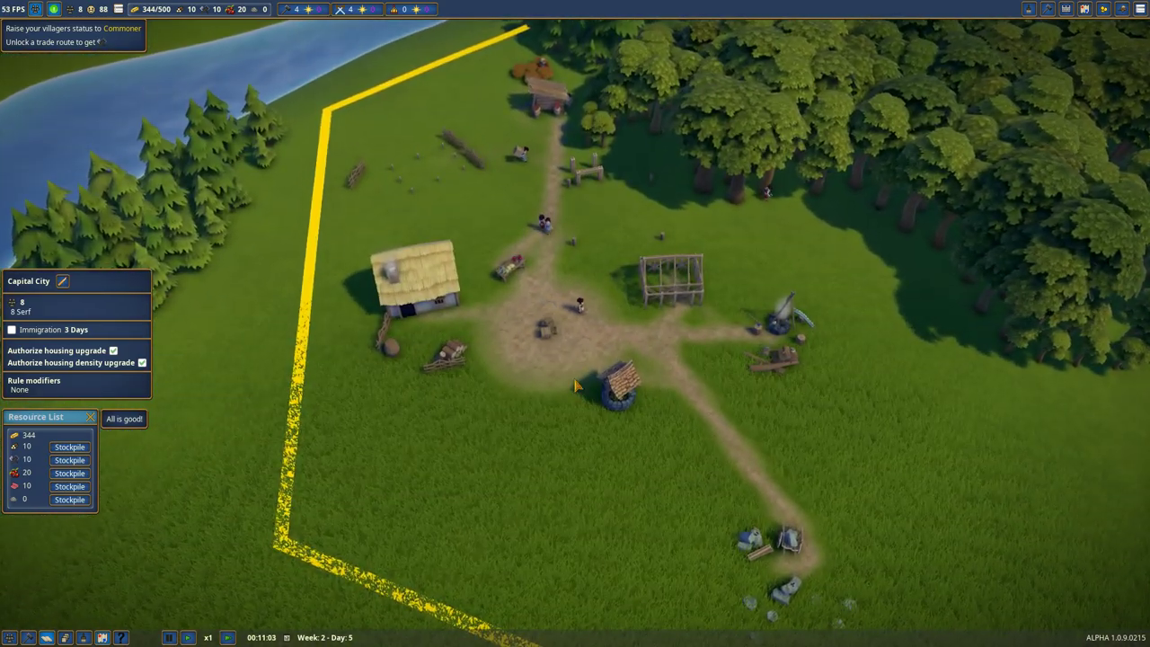
pyautogui.scroll(3, 576, 385)
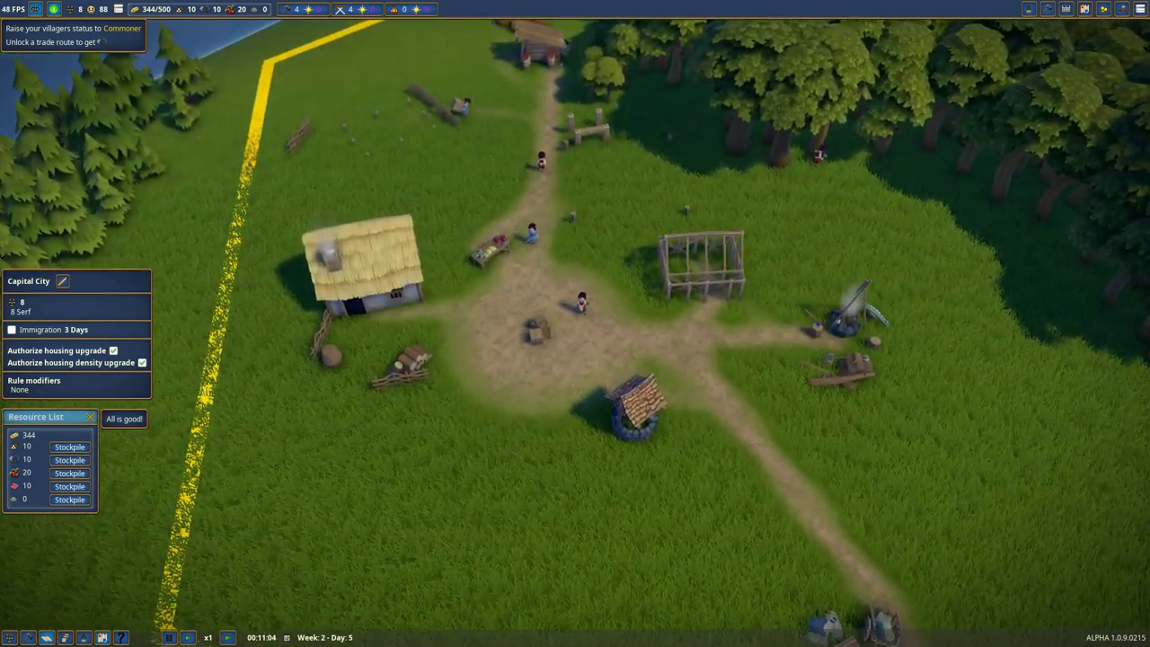
pyautogui.scroll(3, 557, 390)
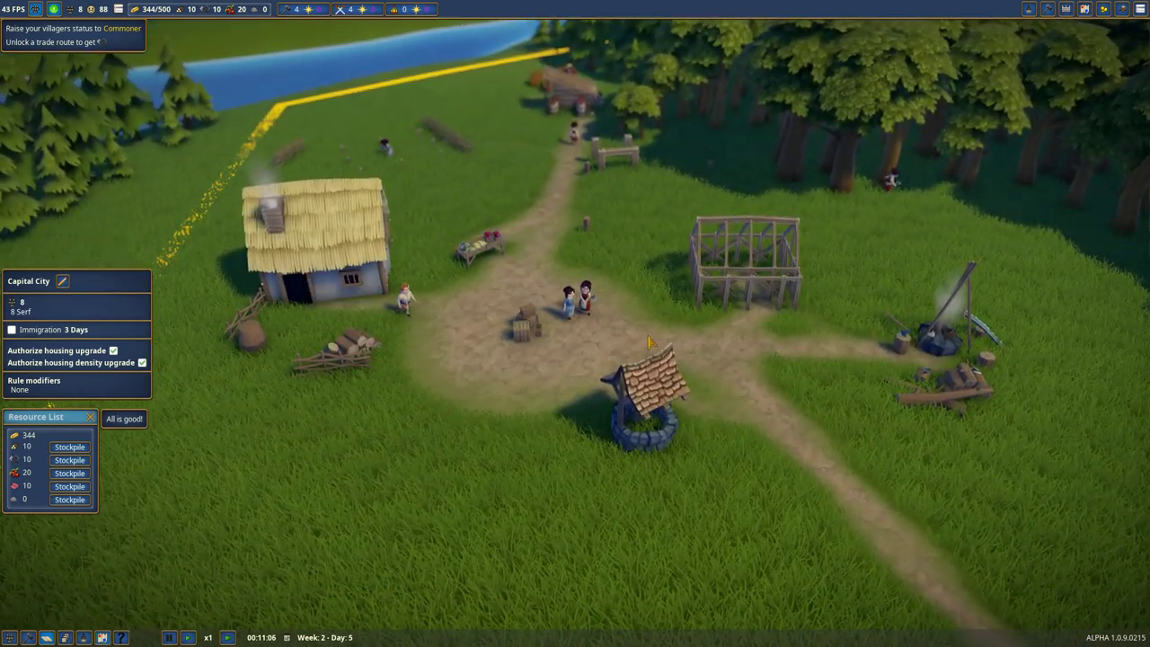
pyautogui.scroll(3, 650, 342)
pyautogui.scroll(3, 651, 342)
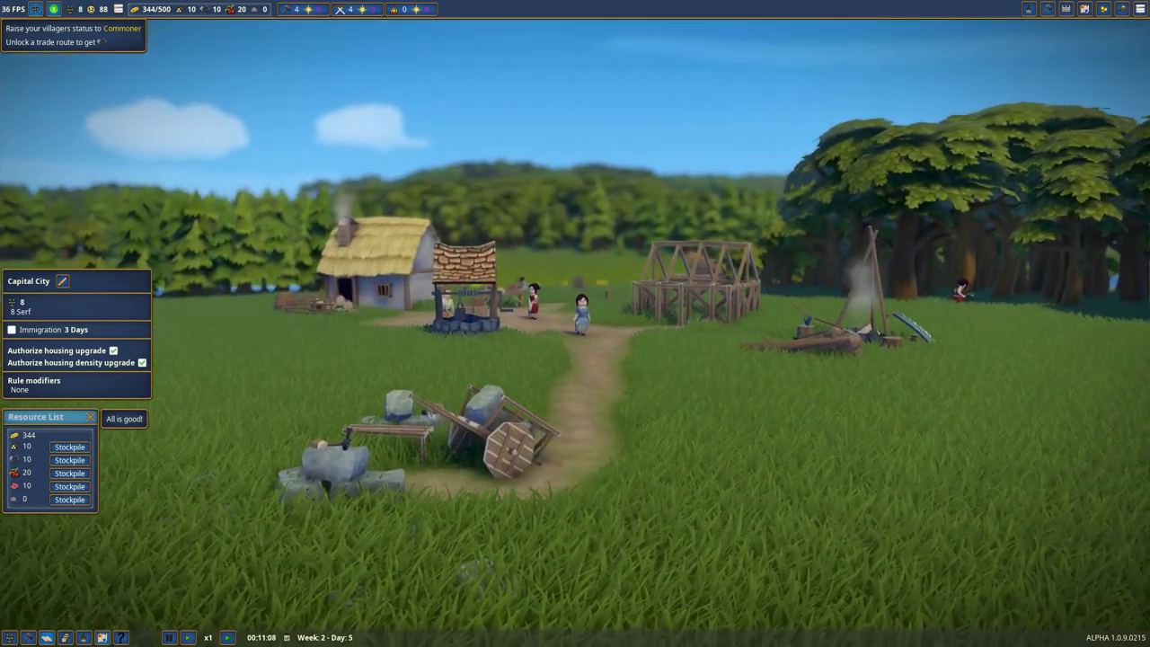
pyautogui.scroll(-3, 578, 432)
pyautogui.scroll(3, 578, 432)
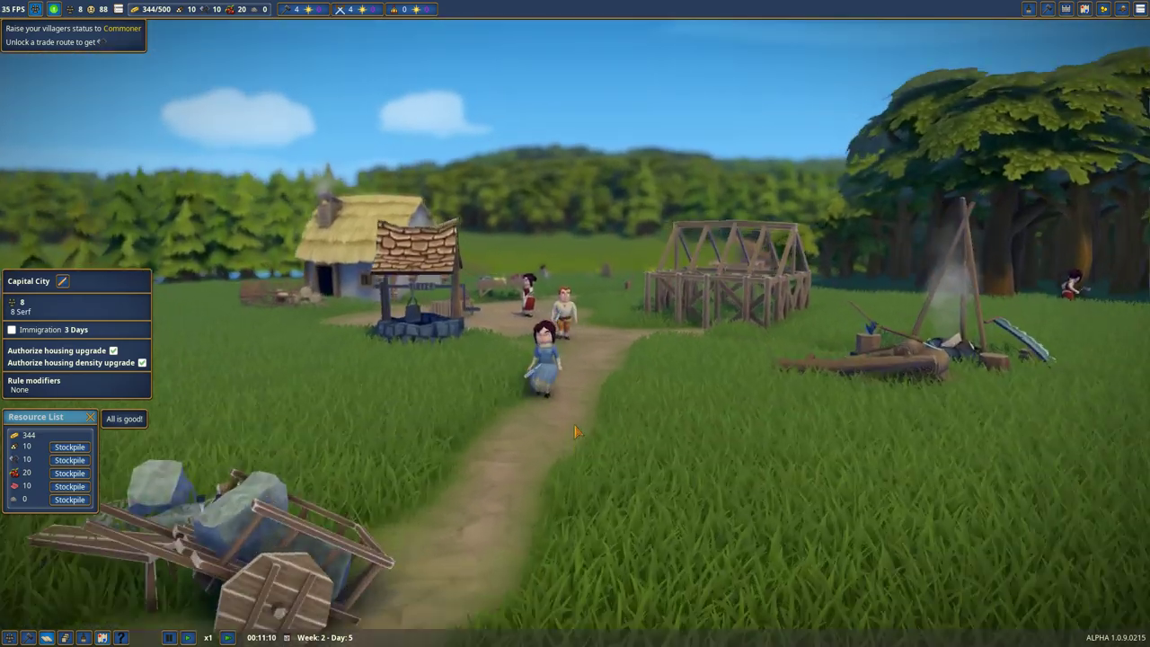
pyautogui.scroll(3, 577, 432)
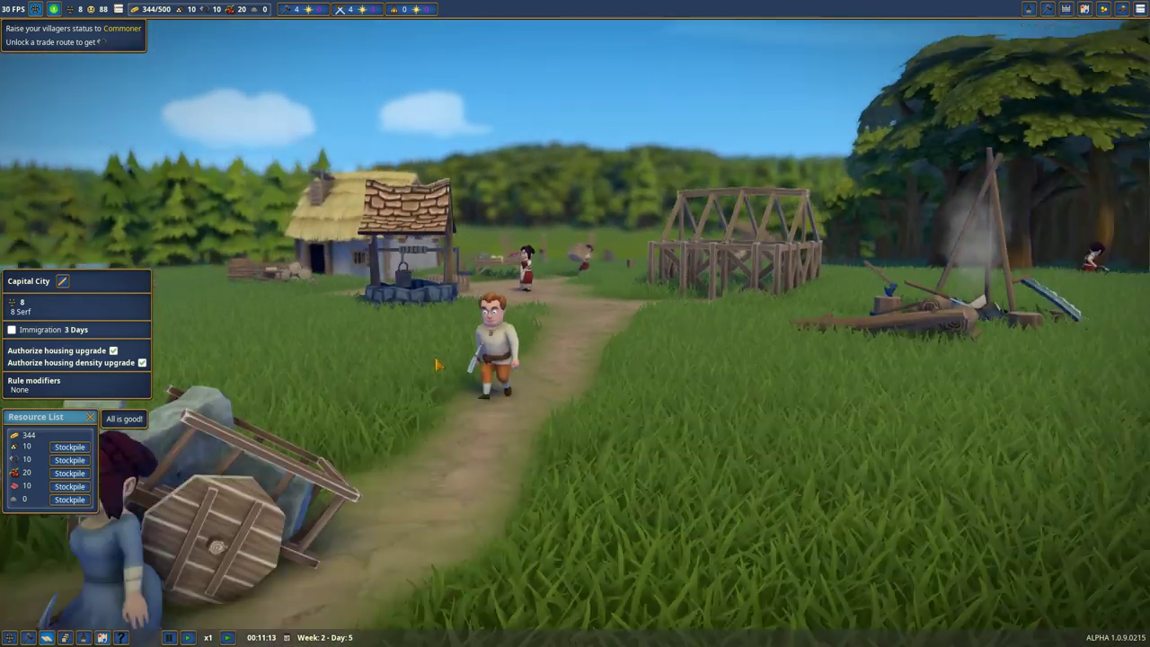
pyautogui.scroll(-3, 575, 359)
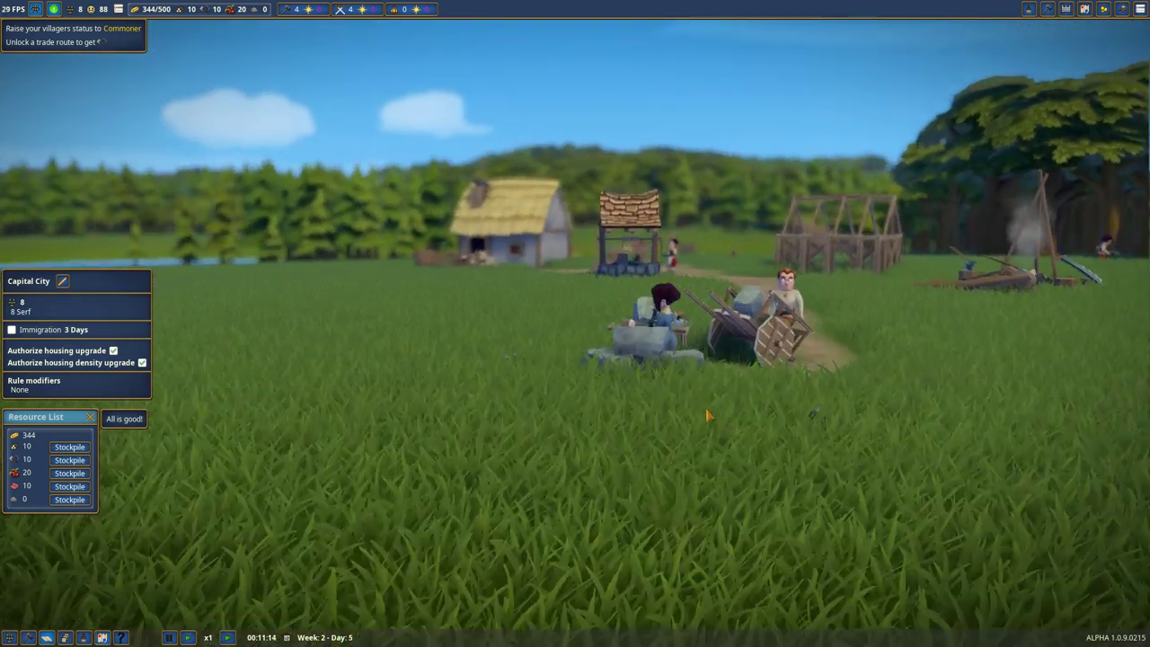
pyautogui.scroll(3, 575, 359)
pyautogui.scroll(-2, 575, 359)
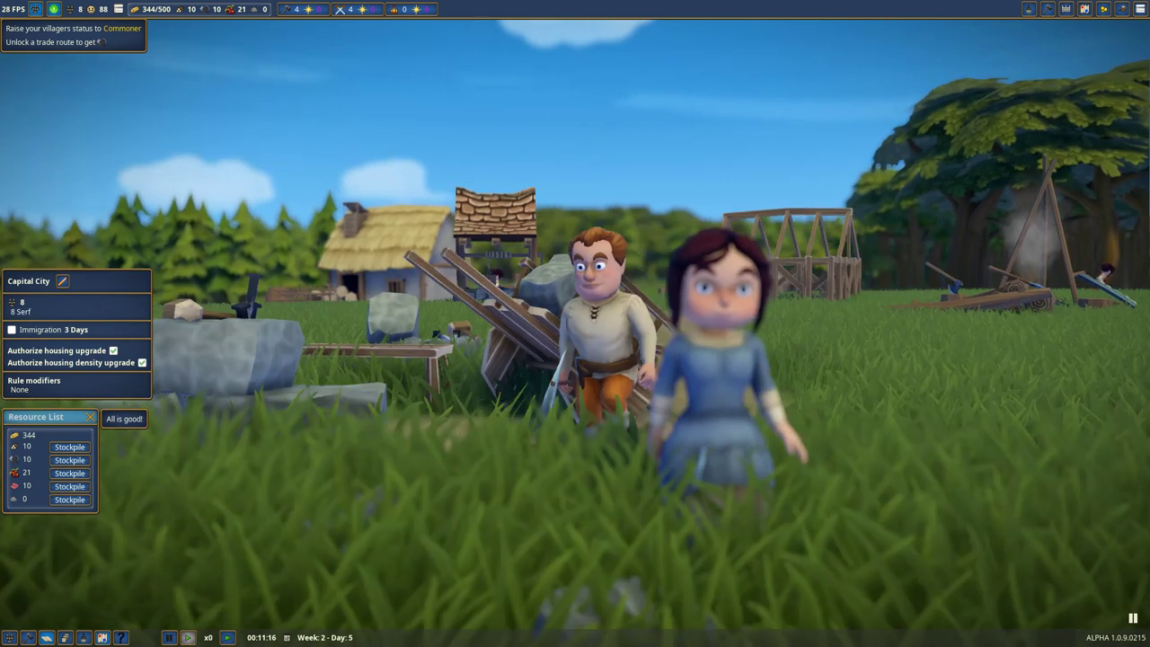
pyautogui.moveTo(656, 482); pyautogui.dragTo(599, 424)
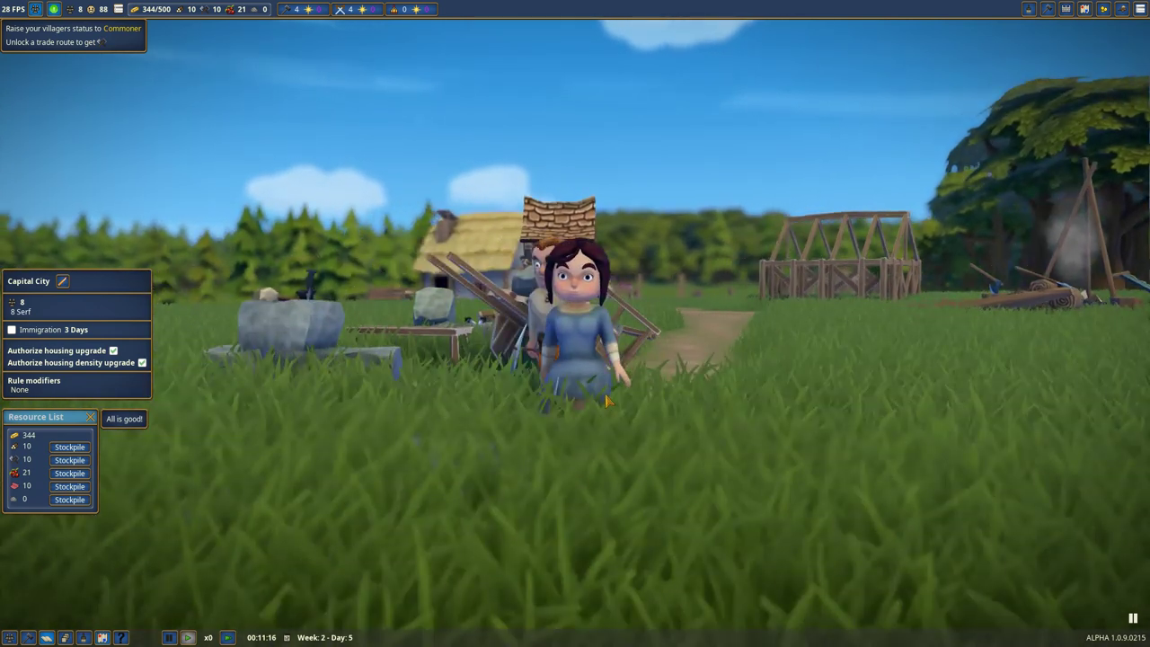
pyautogui.moveTo(575, 359); pyautogui.dragTo(890, 355)
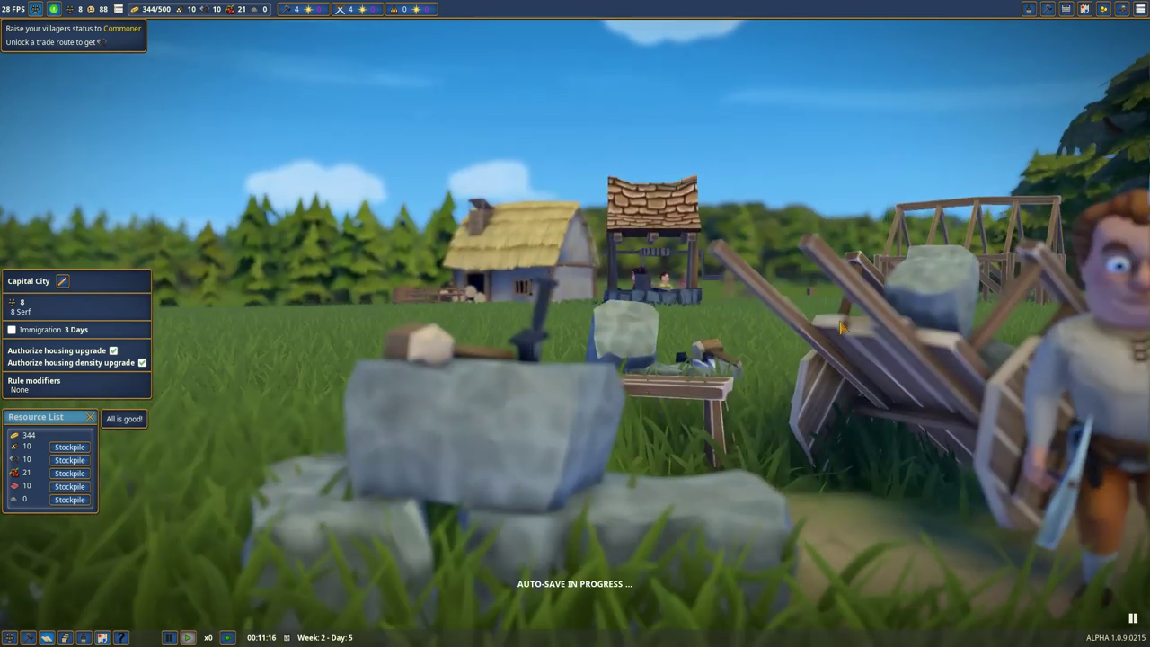
pyautogui.moveTo(840, 327); pyautogui.dragTo(904, 312)
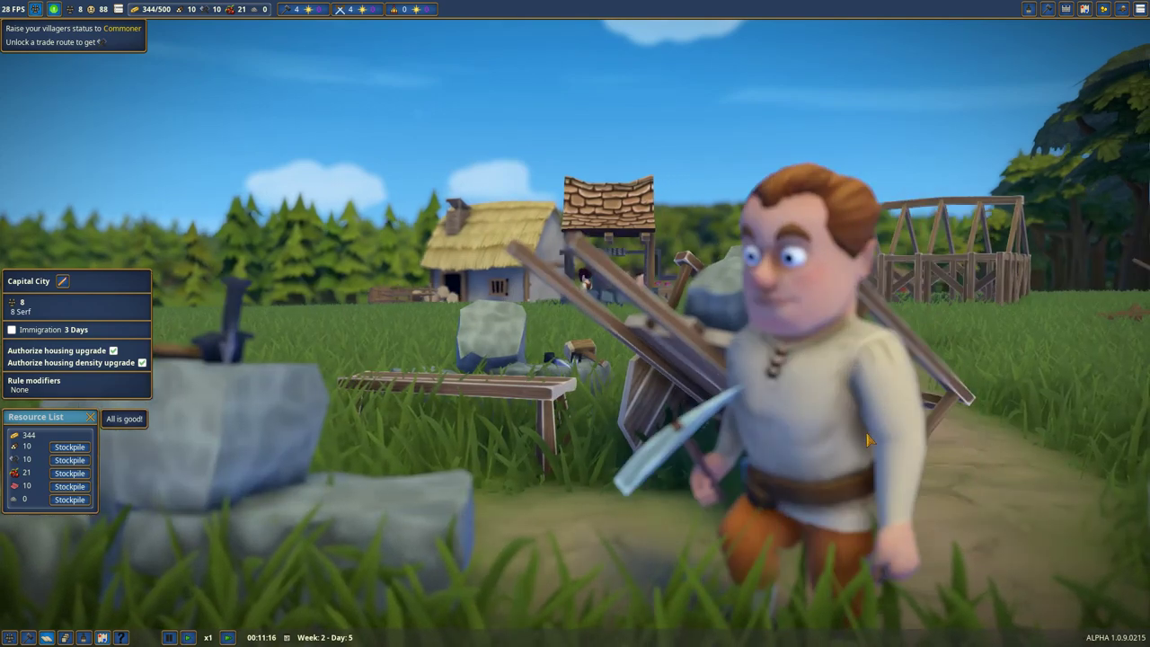
pyautogui.scroll(-8, 844, 275)
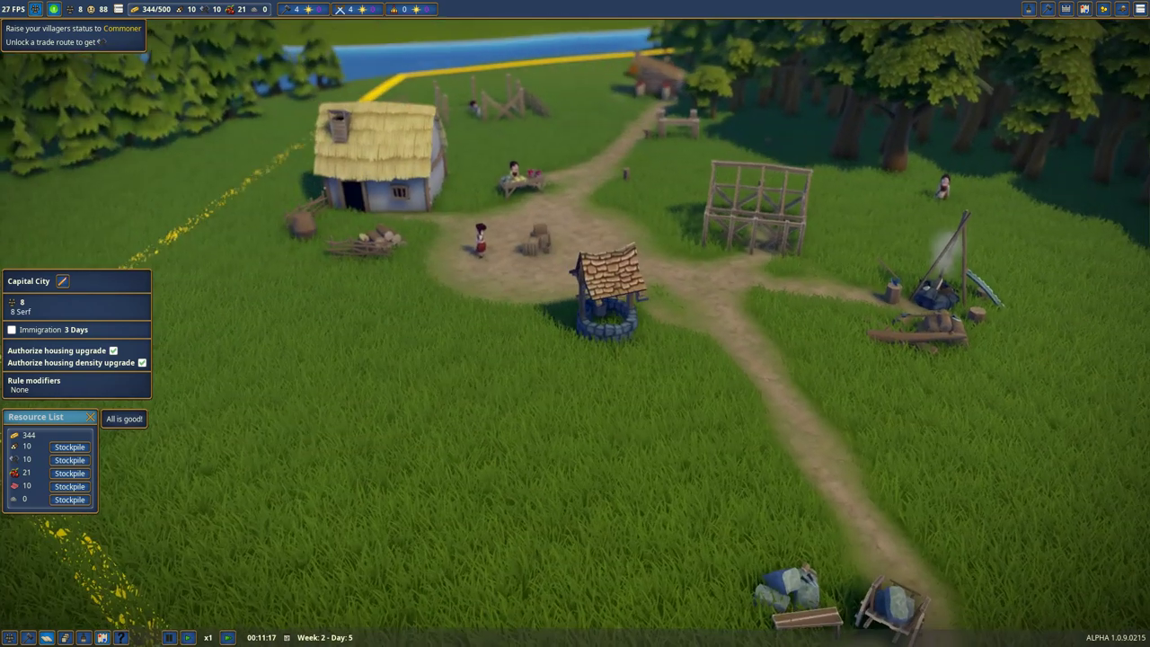
pyautogui.moveTo(575, 323)
pyautogui.mouseDown()
pyautogui.moveTo(524, 368)
pyautogui.moveTo(389, 404)
pyautogui.mouseUp()
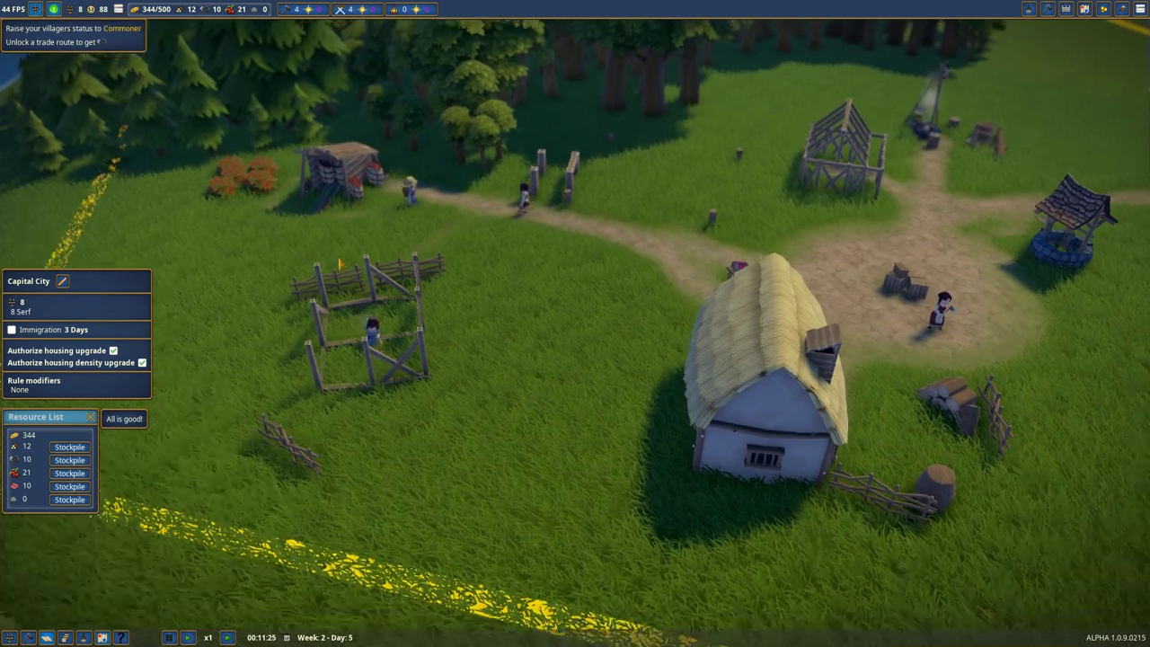
pyautogui.scroll(3, 216, 177)
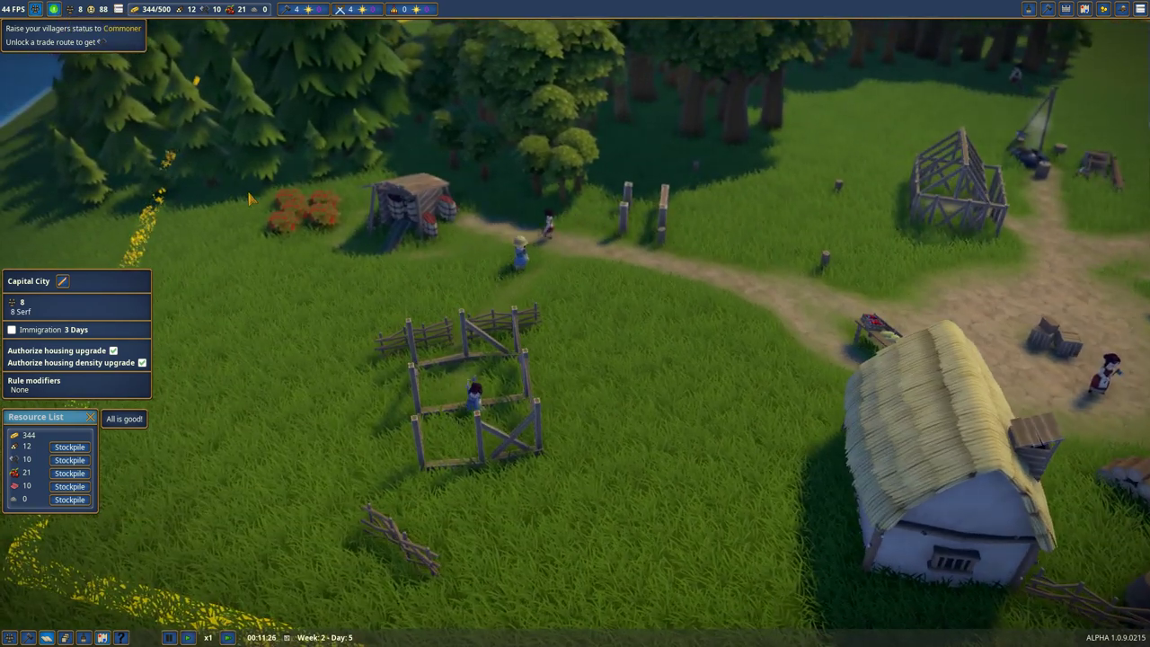
pyautogui.scroll(-4, 609, 319)
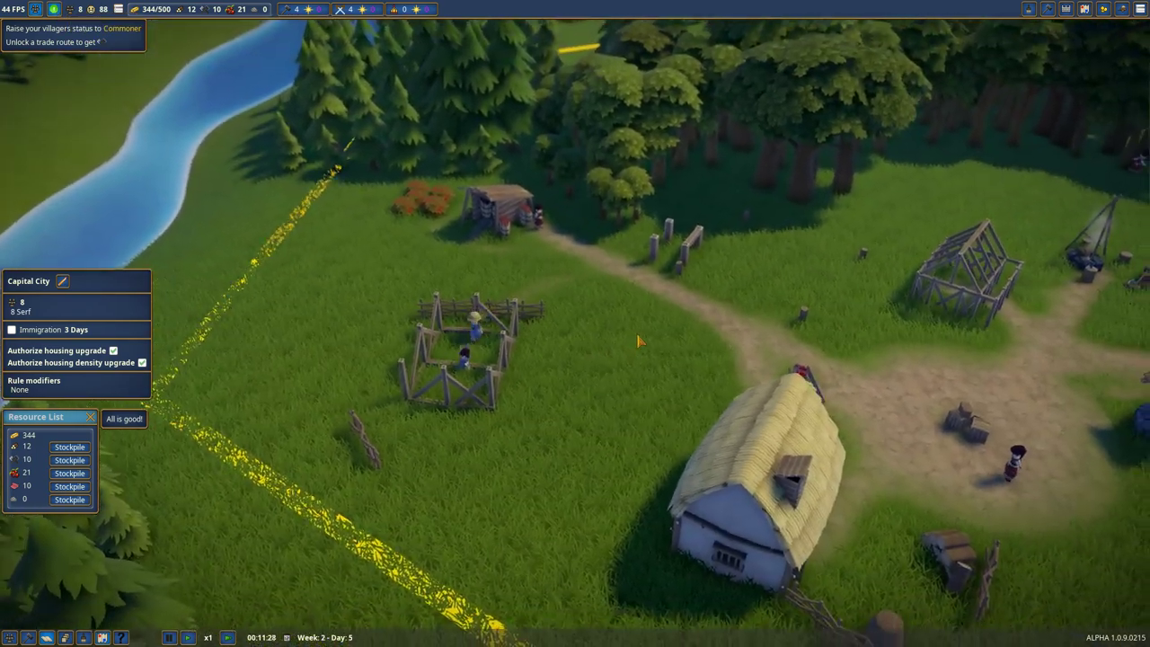
# Step: Centre the view on the thatched house and briefly check its details
pyautogui.moveTo(608, 319); pyautogui.dragTo(700, 359)
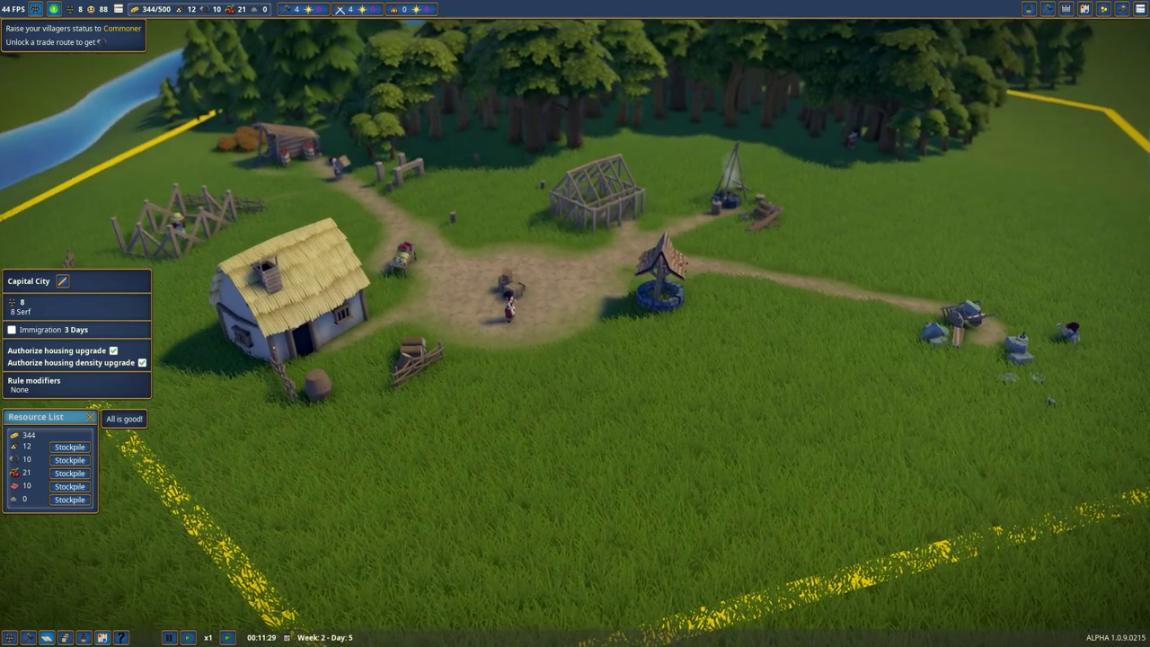
pyautogui.scroll(-2, 718, 369)
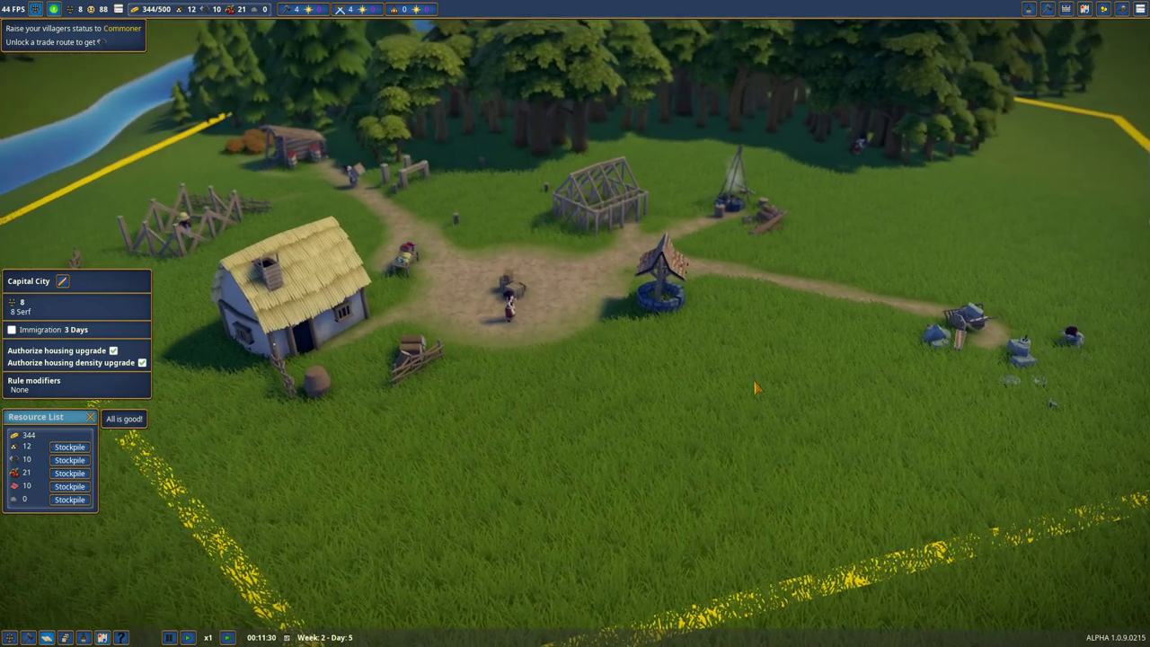
pyautogui.moveTo(757, 385); pyautogui.dragTo(769, 363)
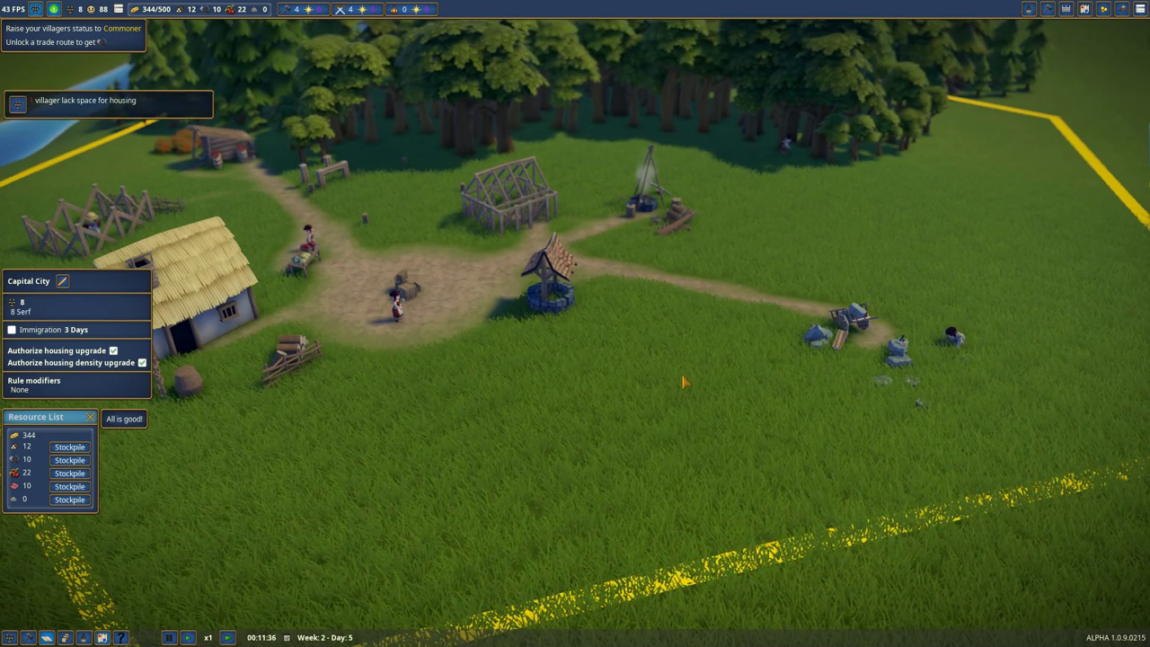
pyautogui.moveTo(682, 383); pyautogui.dragTo(503, 369)
pyautogui.click(443, 361)
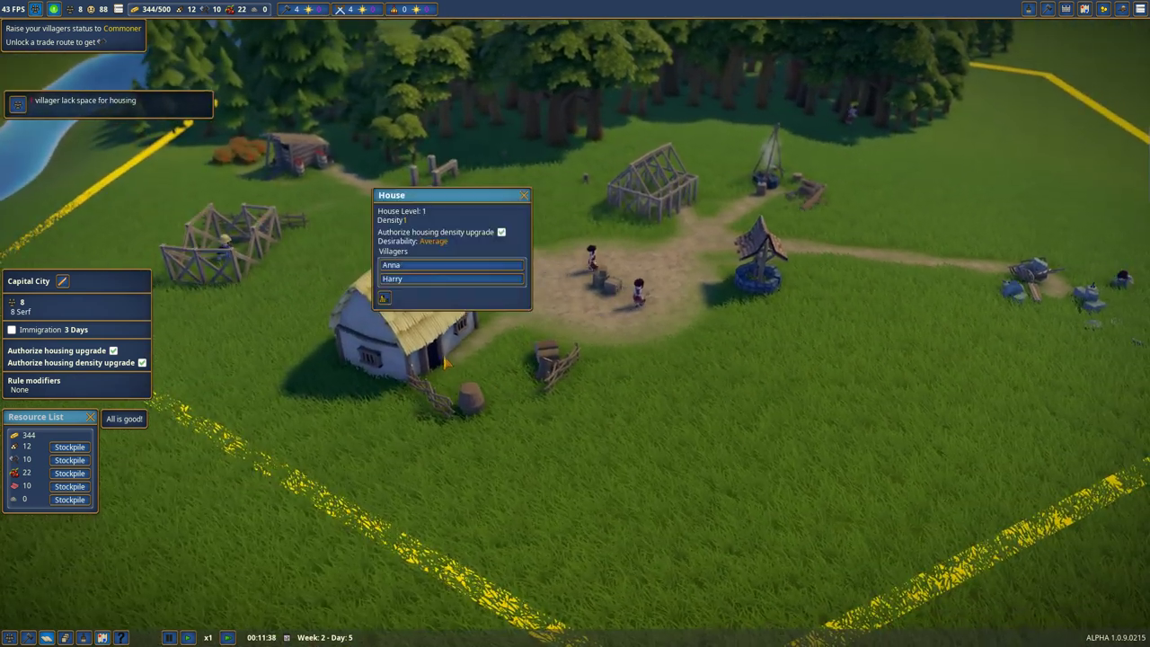
pyautogui.click(524, 196)
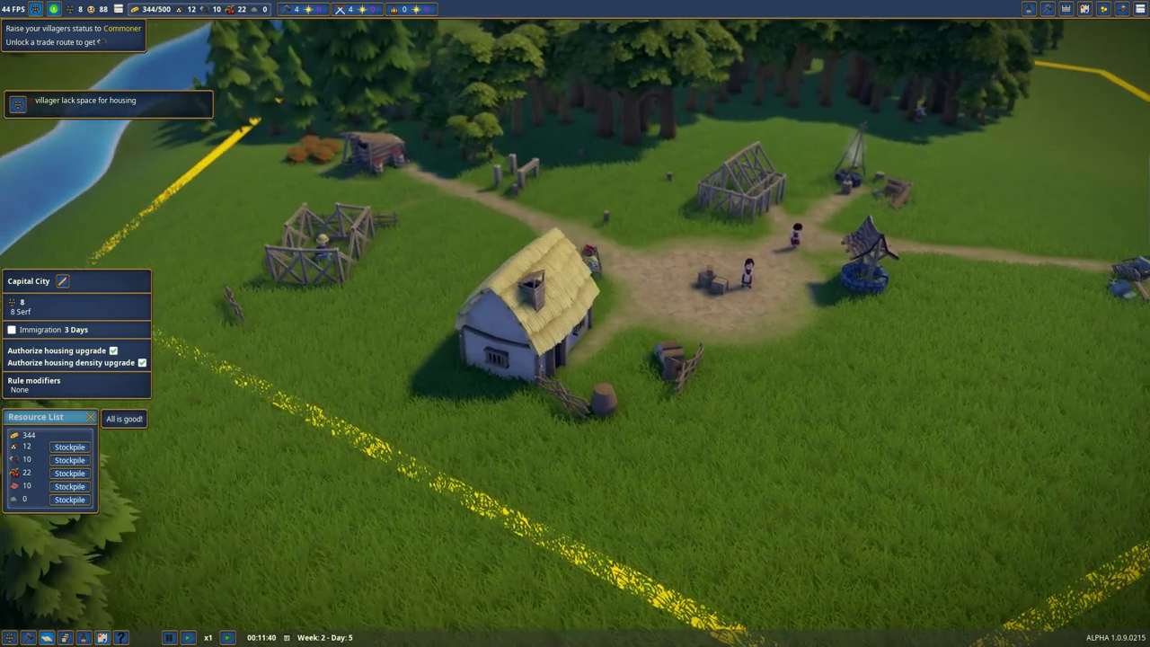
# Step: Swing the view to the village centre and bring up the sawmill construction site's progress
pyautogui.moveTo(503, 377)
pyautogui.mouseDown()
pyautogui.moveTo(624, 370)
pyautogui.moveTo(449, 359)
pyautogui.mouseUp()
pyautogui.scroll(-5, 623, 370)
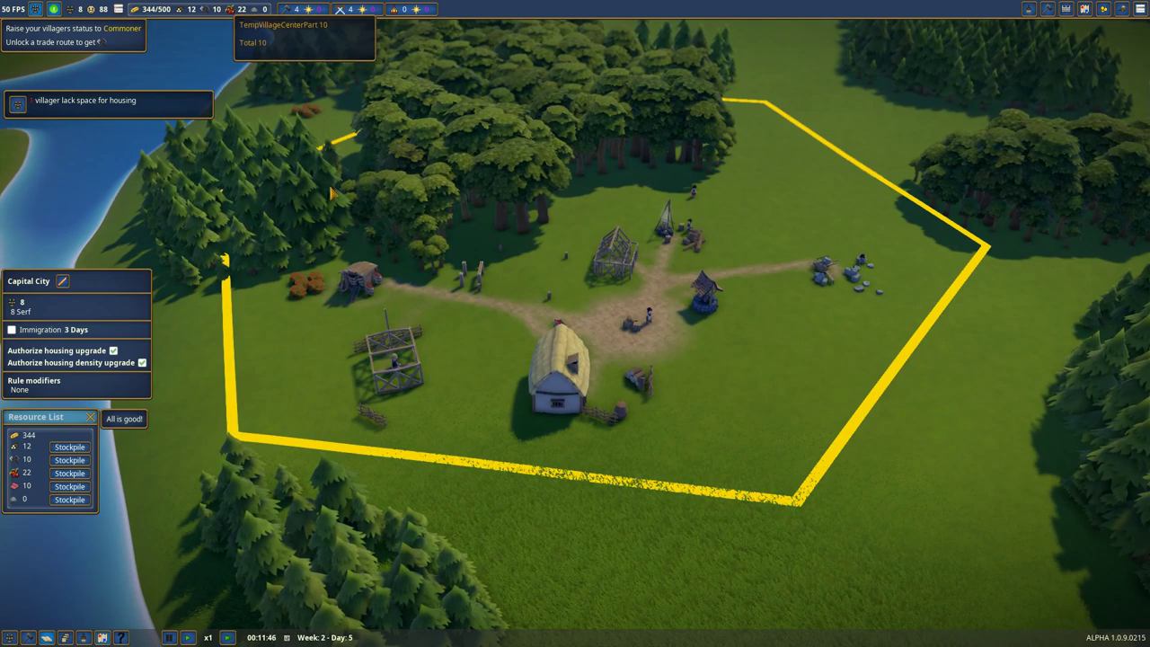
pyautogui.moveTo(575, 359); pyautogui.dragTo(719, 341)
pyautogui.scroll(4, 628, 341)
pyautogui.moveTo(628, 341); pyautogui.dragTo(631, 336)
pyautogui.scroll(3, 631, 336)
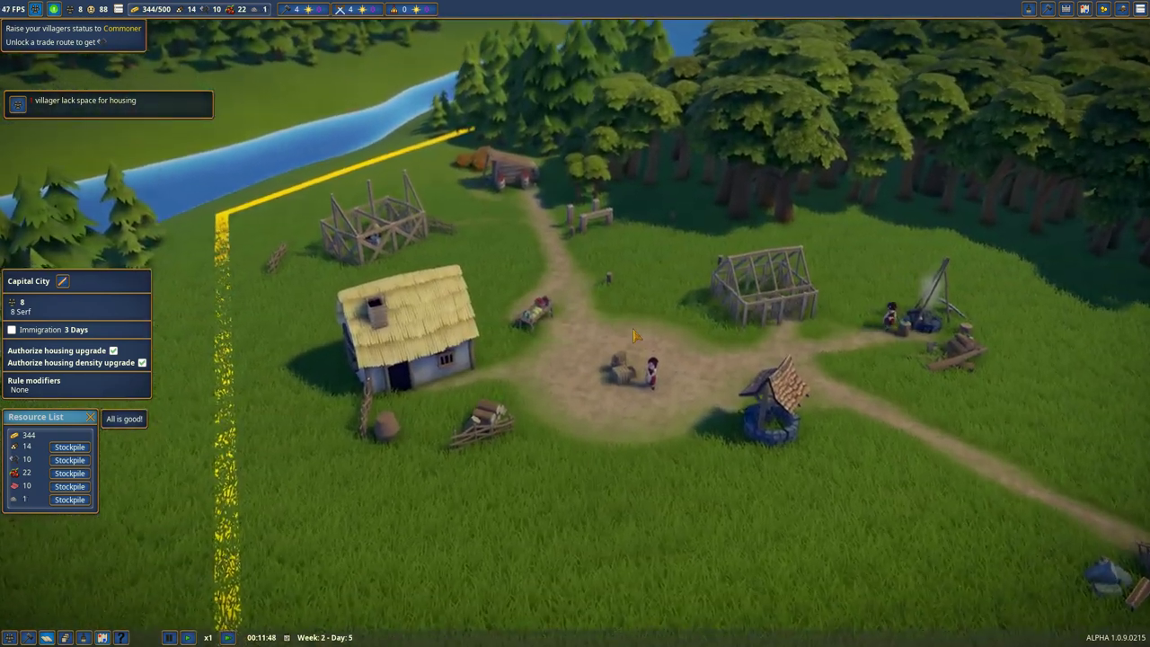
pyautogui.scroll(2, 632, 336)
pyautogui.scroll(2, 718, 287)
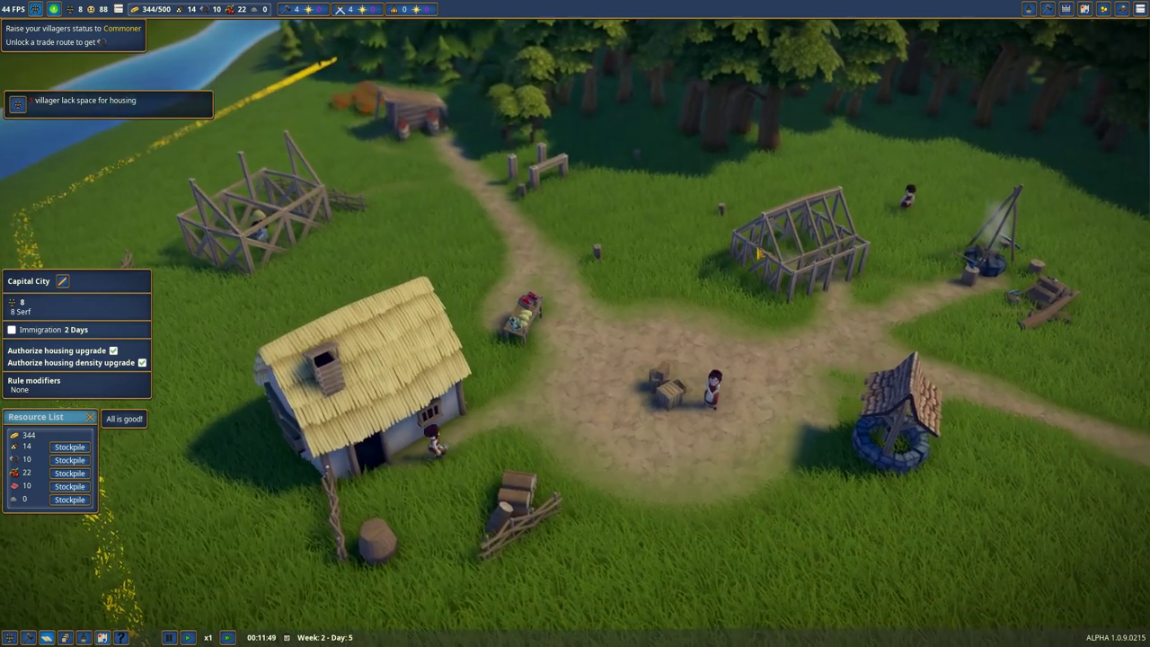
pyautogui.click(759, 254)
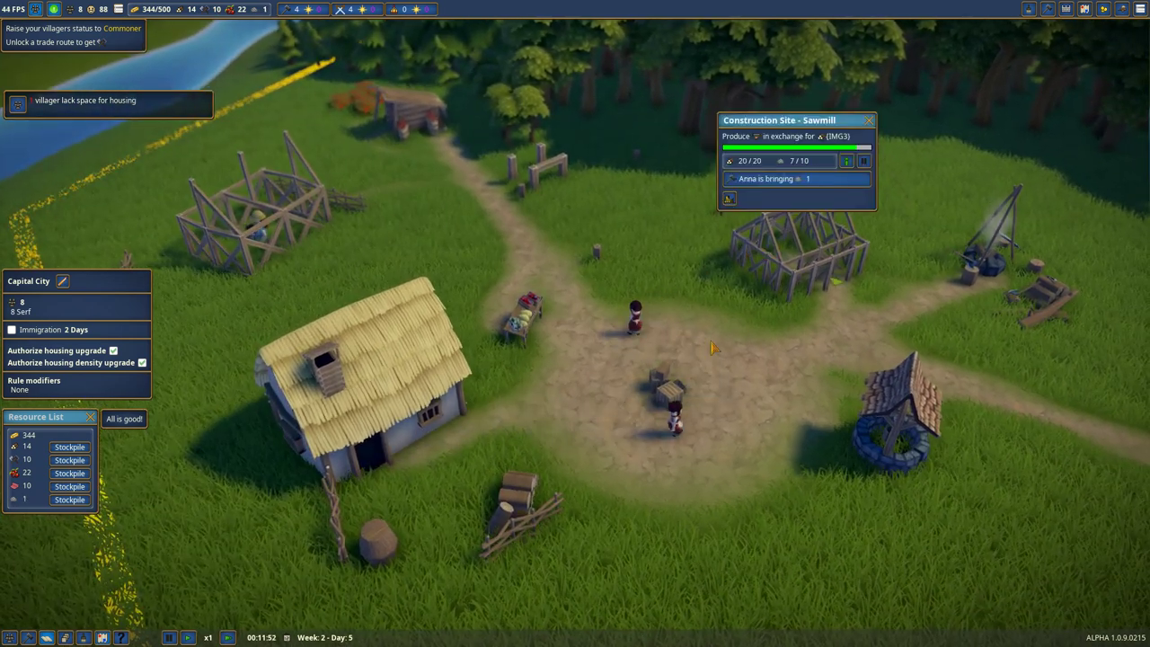
# Step: Check the Stonecutter Camp's workers, then bring up the Lumber Camp's details
pyautogui.moveTo(711, 347); pyautogui.dragTo(449, 225)
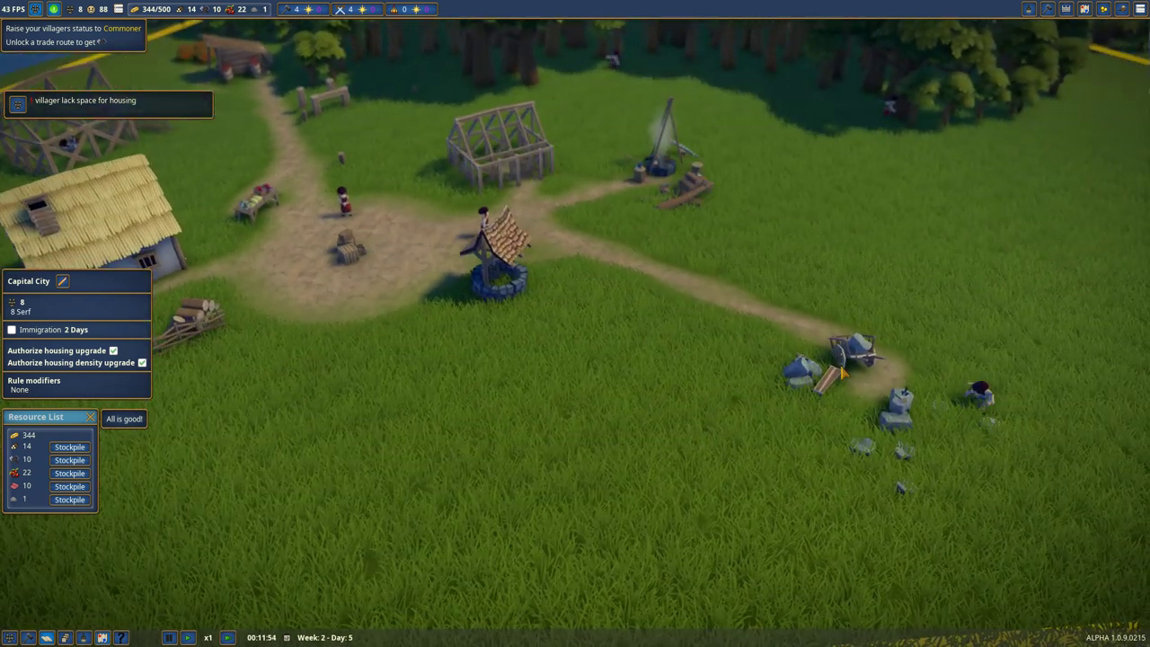
pyautogui.click(842, 376)
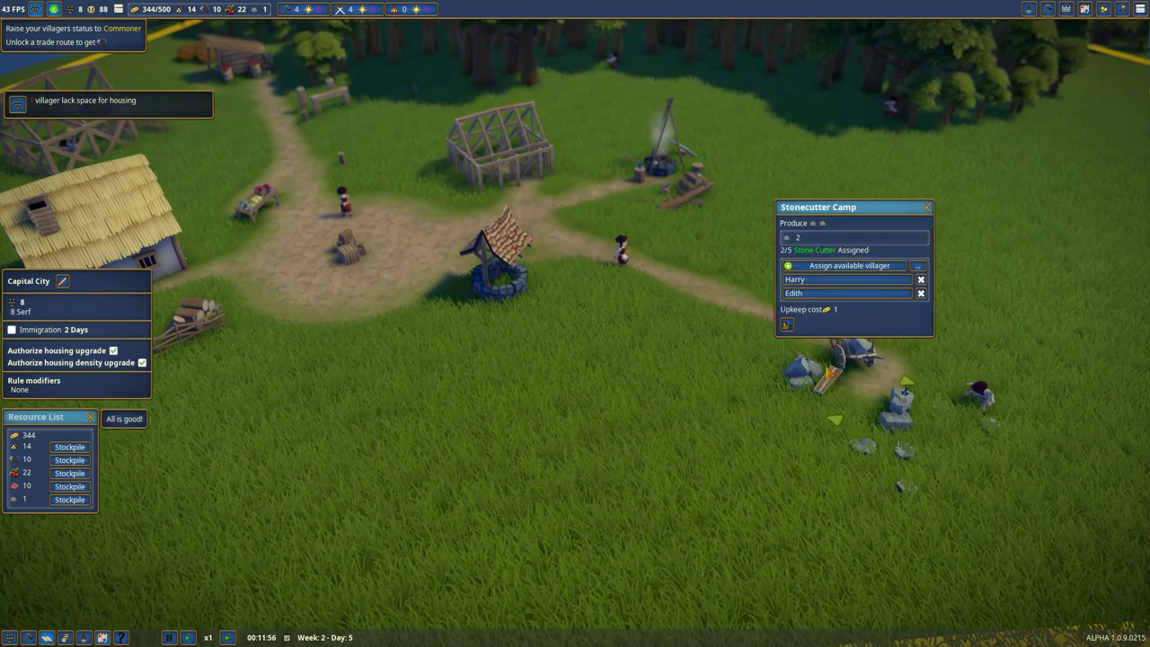
pyautogui.click(659, 419)
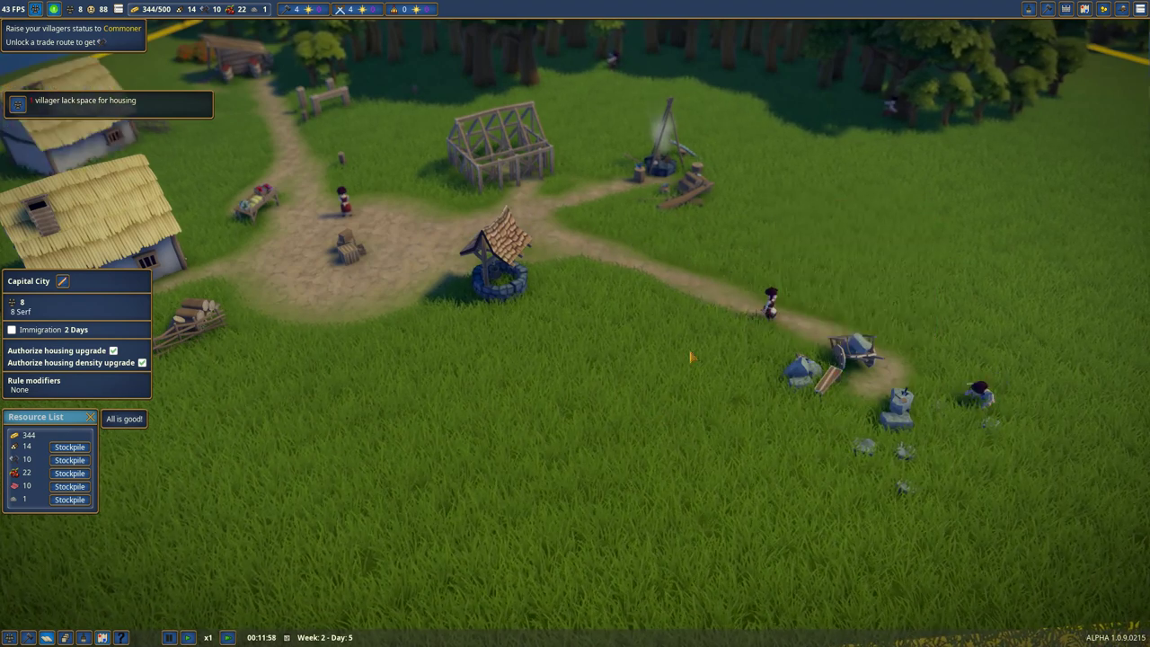
pyautogui.scroll(3, 629, 386)
pyautogui.scroll(-2, 568, 324)
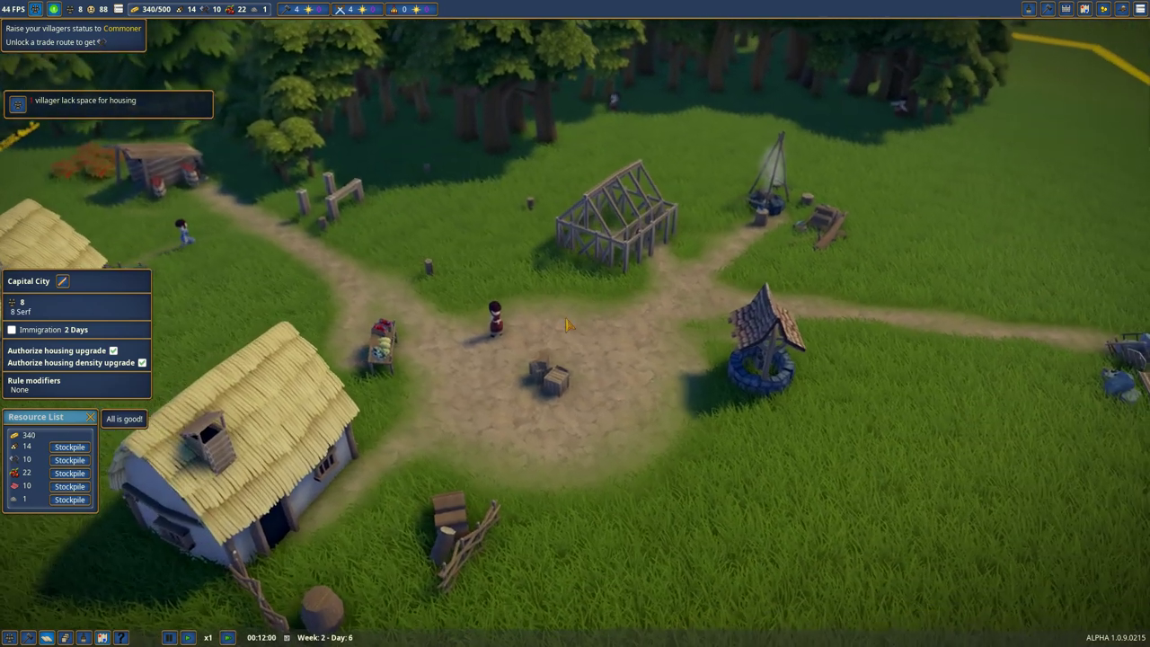
pyautogui.press('e')
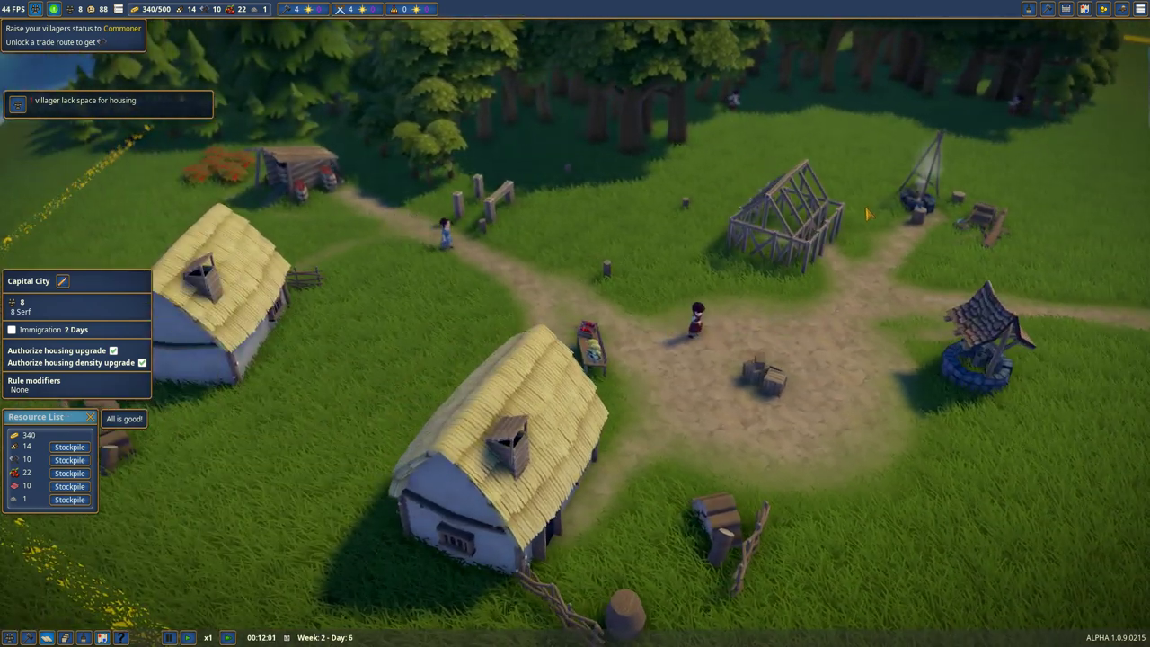
pyautogui.click(941, 216)
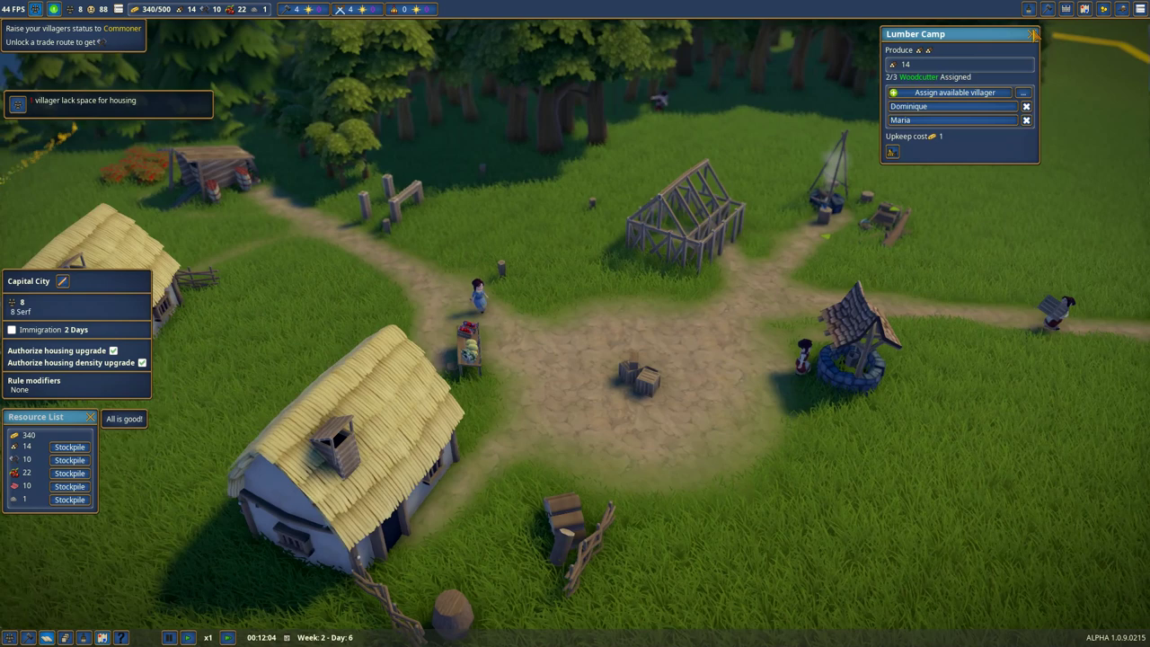
# Step: Recheck the Stonecutter Camp's details and close them
pyautogui.moveTo(945, 269); pyautogui.dragTo(628, 359)
pyautogui.click(878, 302)
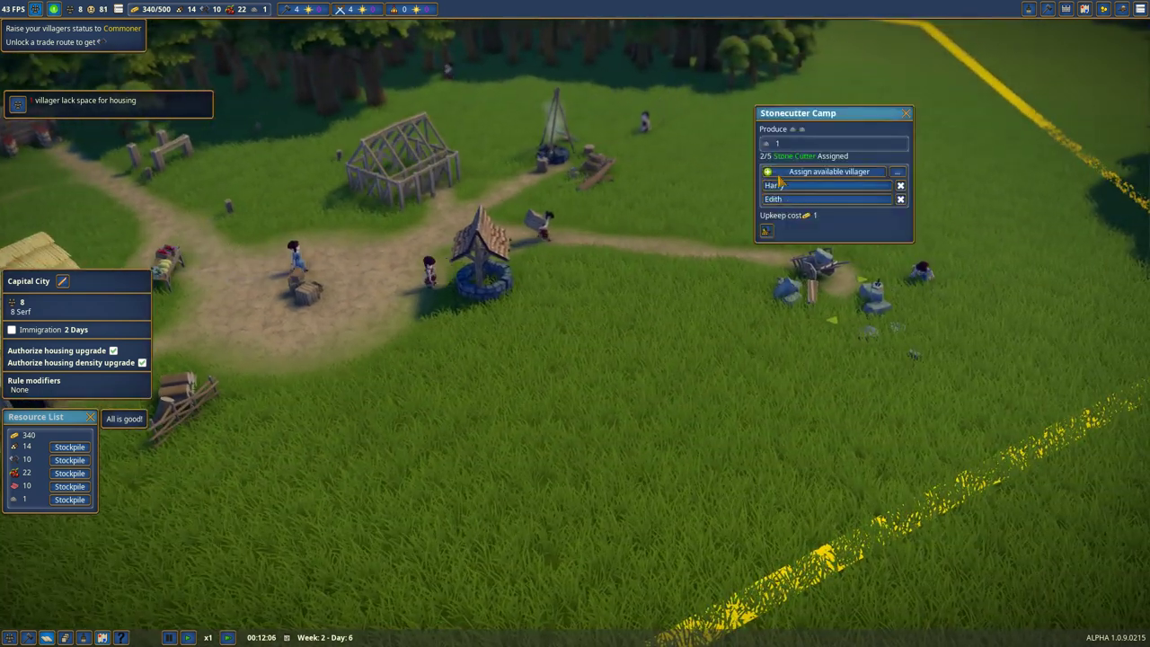
pyautogui.click(906, 113)
# Step: Inspect the villager walking near the well, then close the details and face both houses
pyautogui.moveTo(539, 315); pyautogui.dragTo(690, 295)
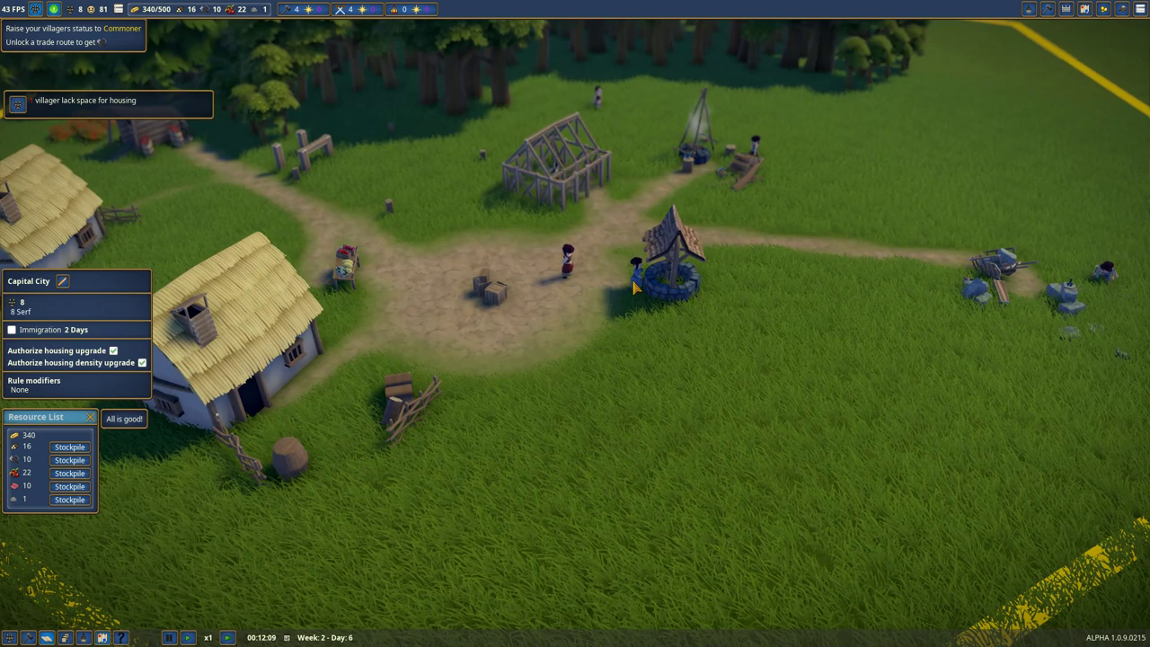
pyautogui.click(635, 285)
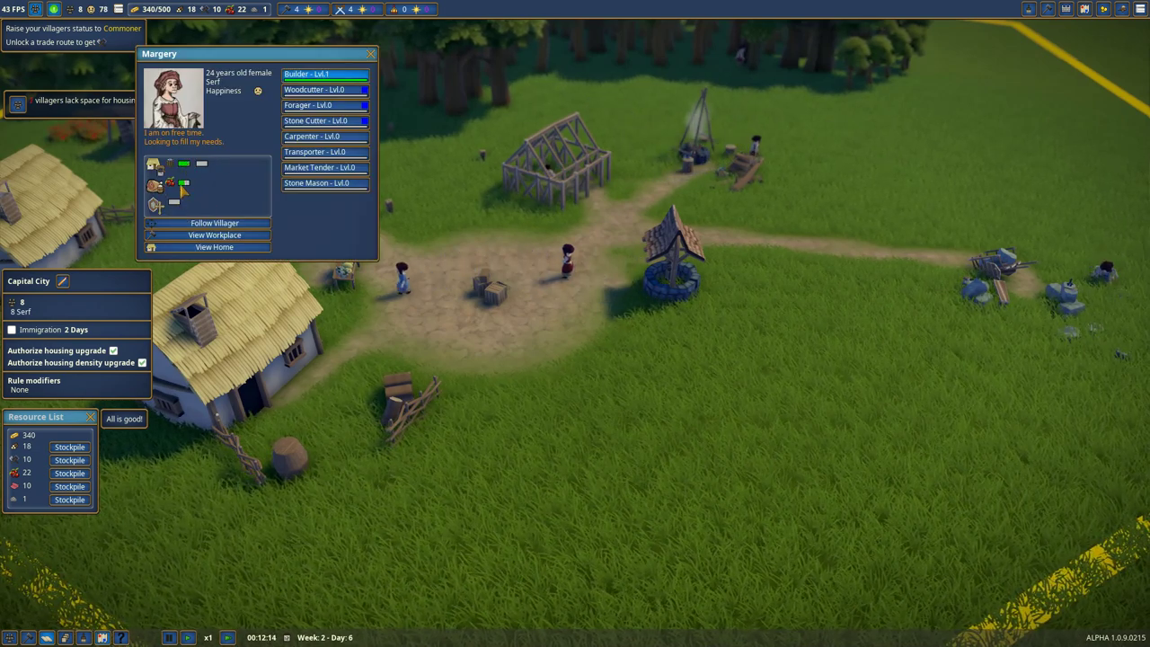
pyautogui.press('Escape')
pyautogui.press('a')
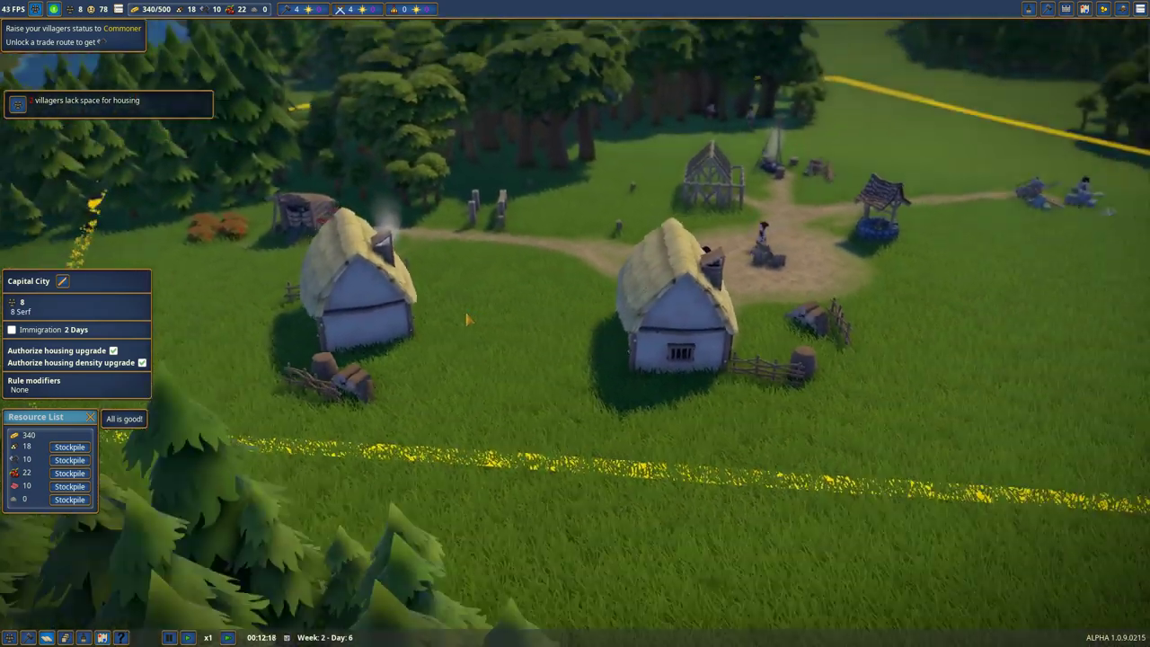
pyautogui.scroll(-5, 542, 283)
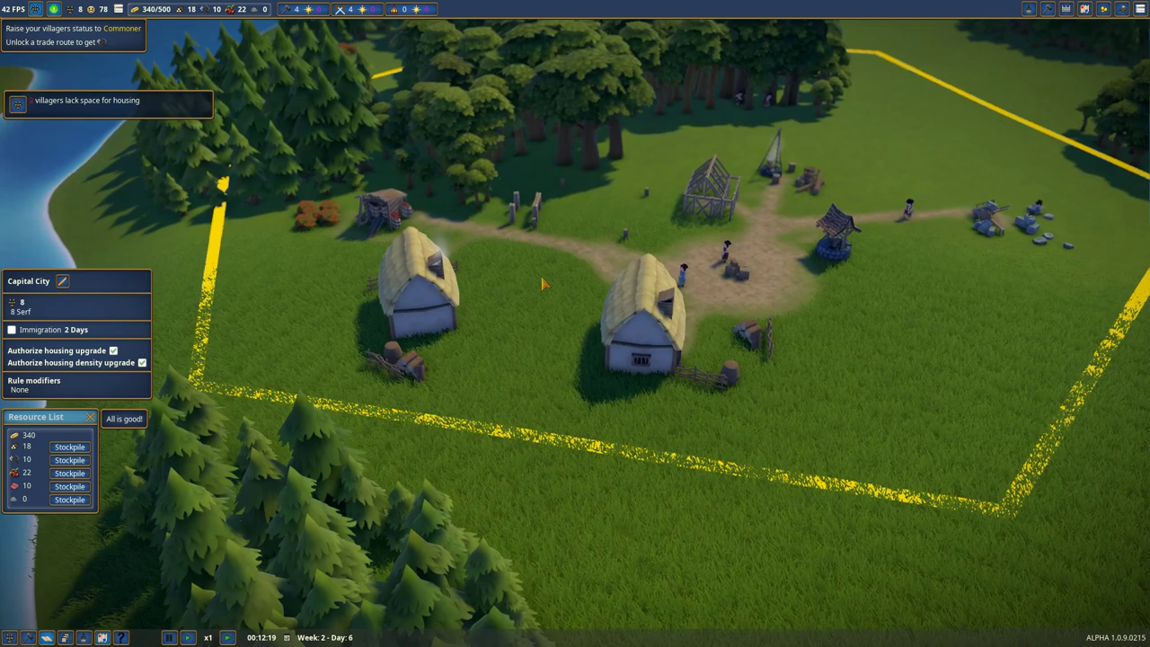
pyautogui.press('e')
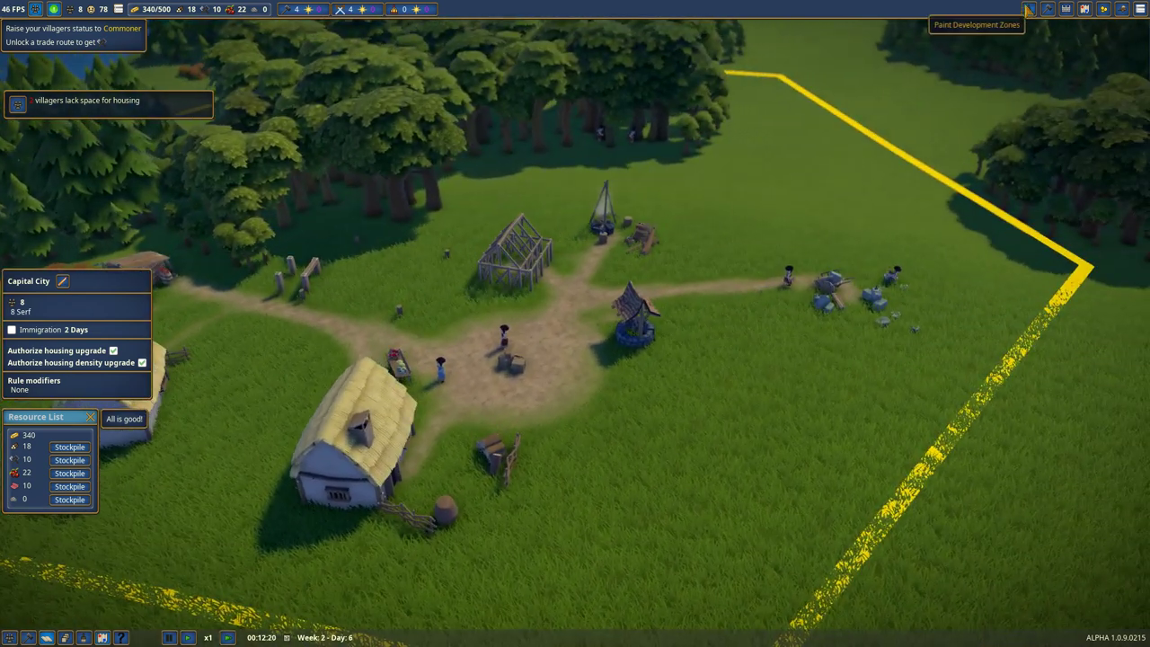
pyautogui.click(1049, 11)
pyautogui.click(1049, 10)
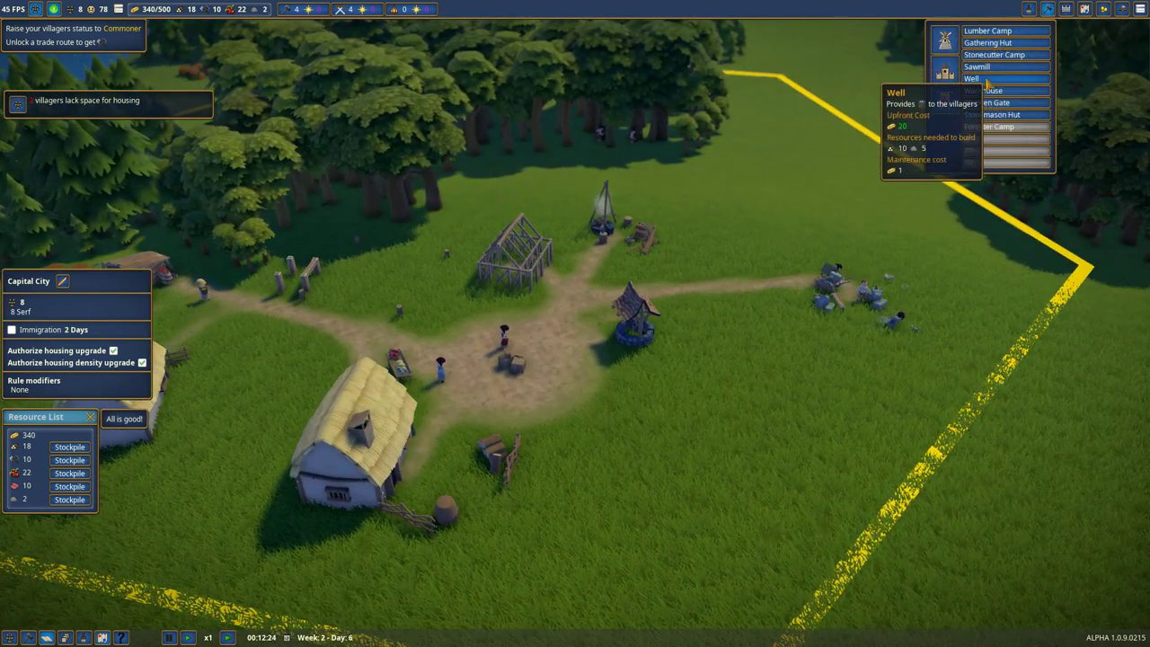
pyautogui.scroll(2, 984, 95)
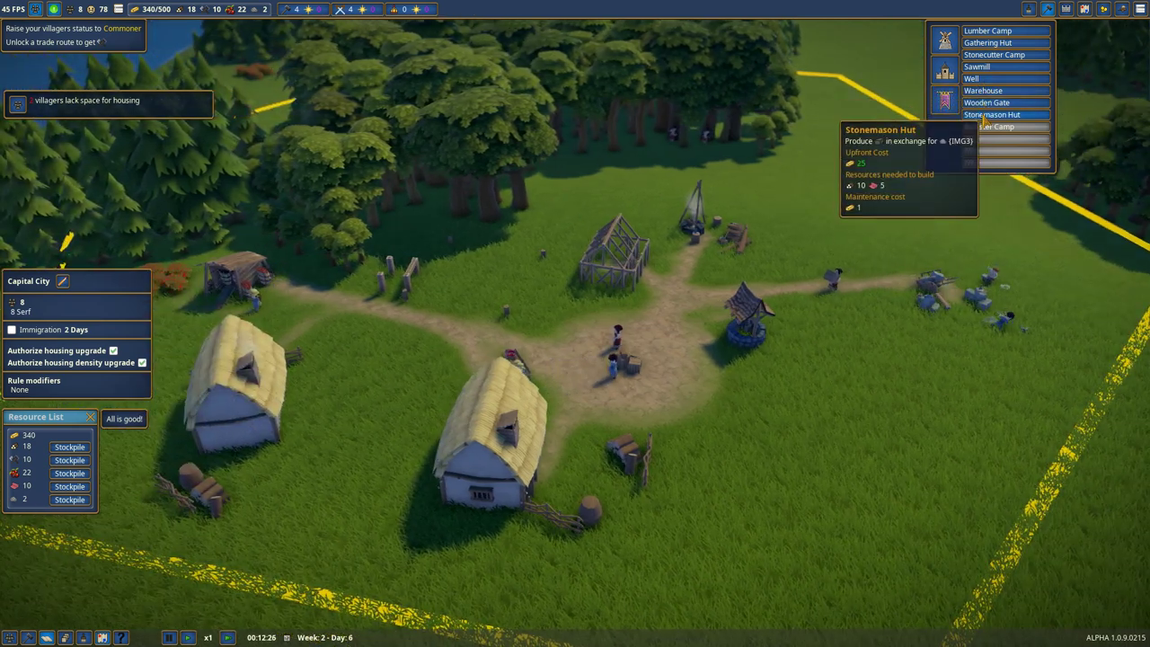
pyautogui.click(945, 71)
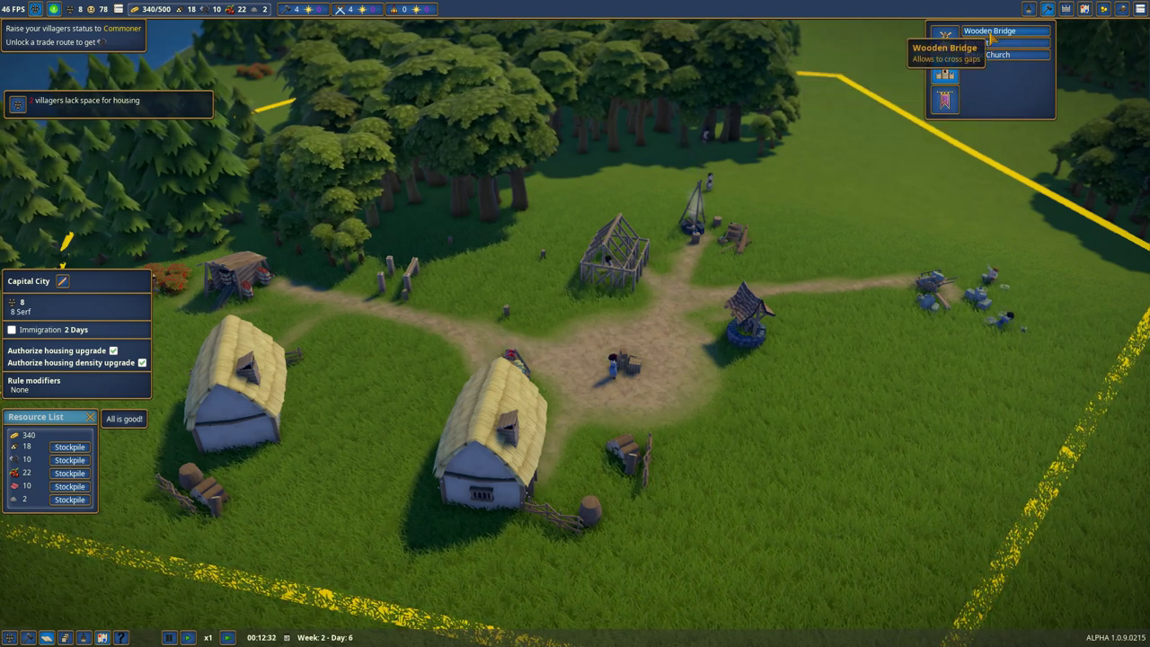
pyautogui.click(988, 43)
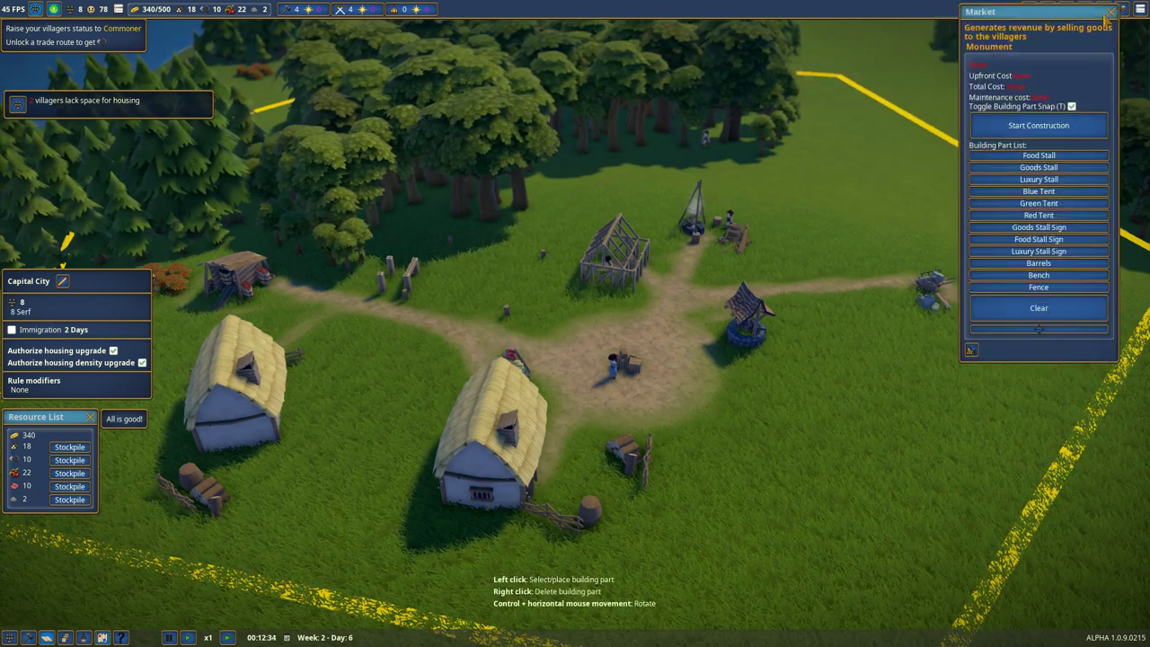
pyautogui.moveTo(1079, 13); pyautogui.dragTo(1105, 137)
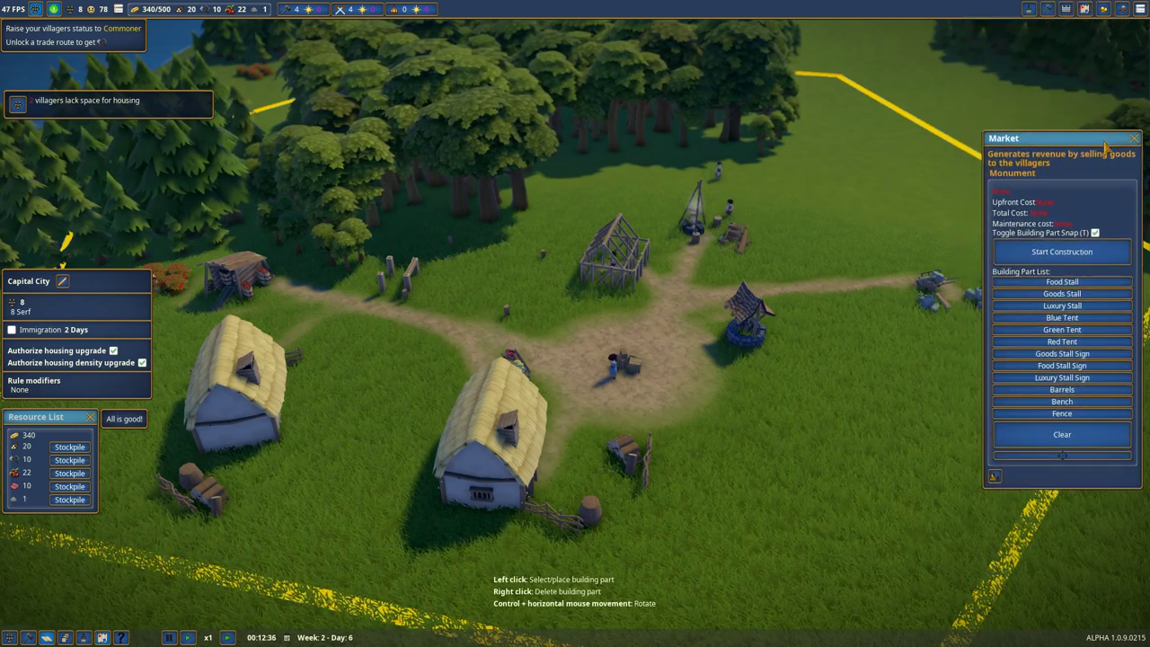
pyautogui.scroll(-2, 896, 256)
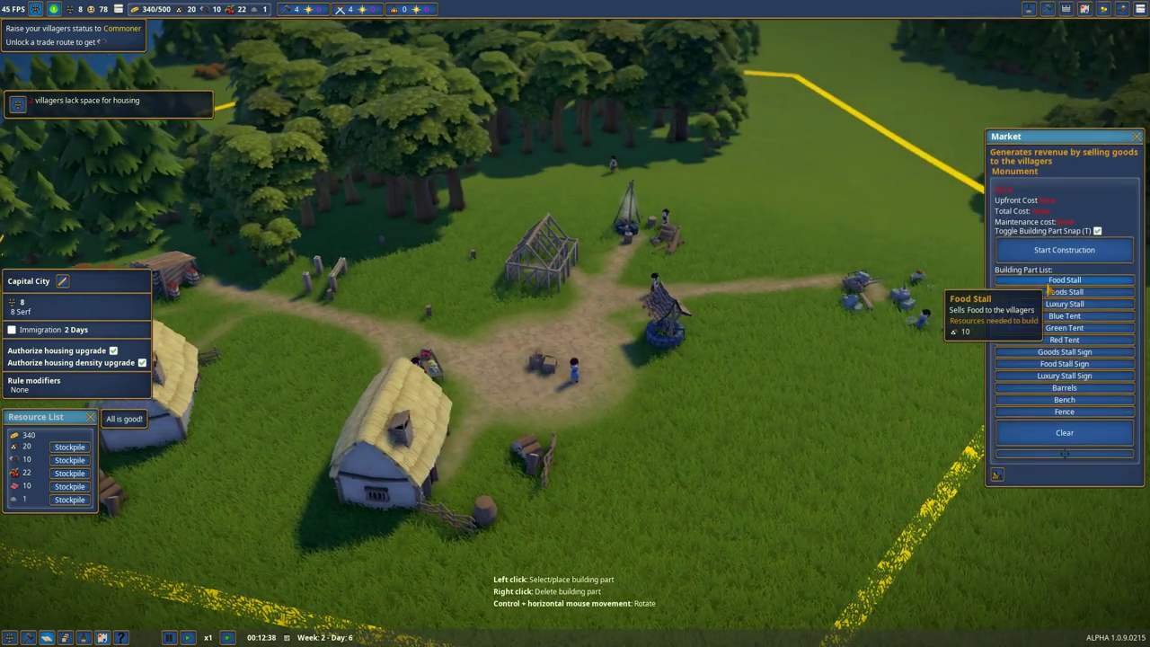
pyautogui.scroll(-1, 1046, 289)
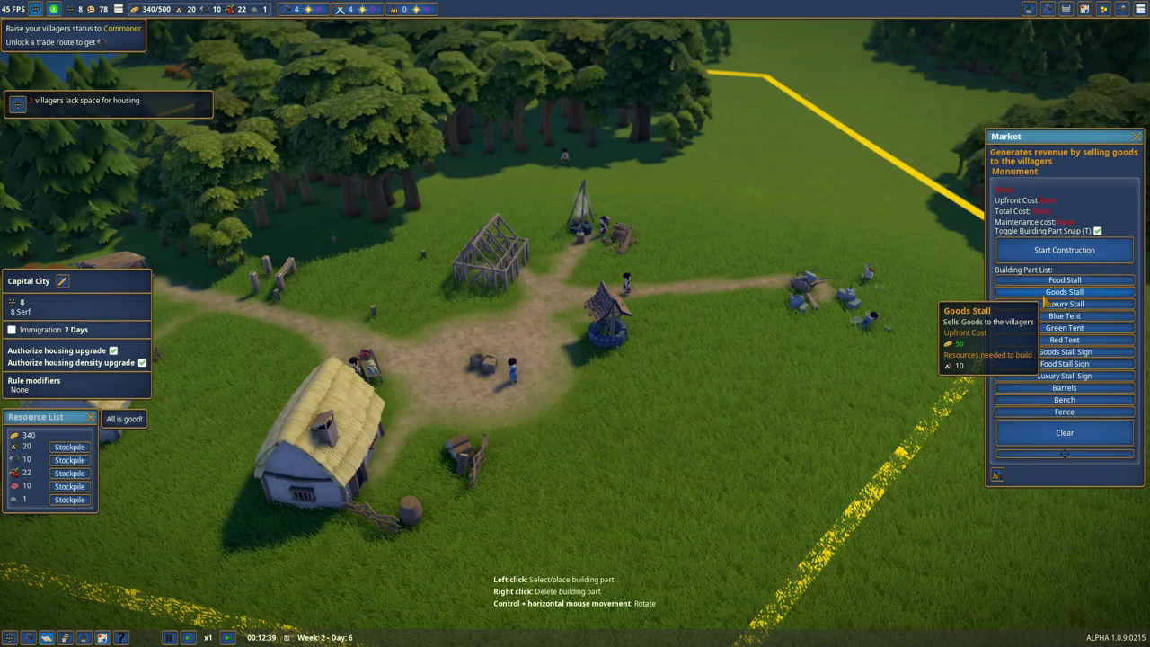
pyautogui.click(1136, 137)
pyautogui.press('a')
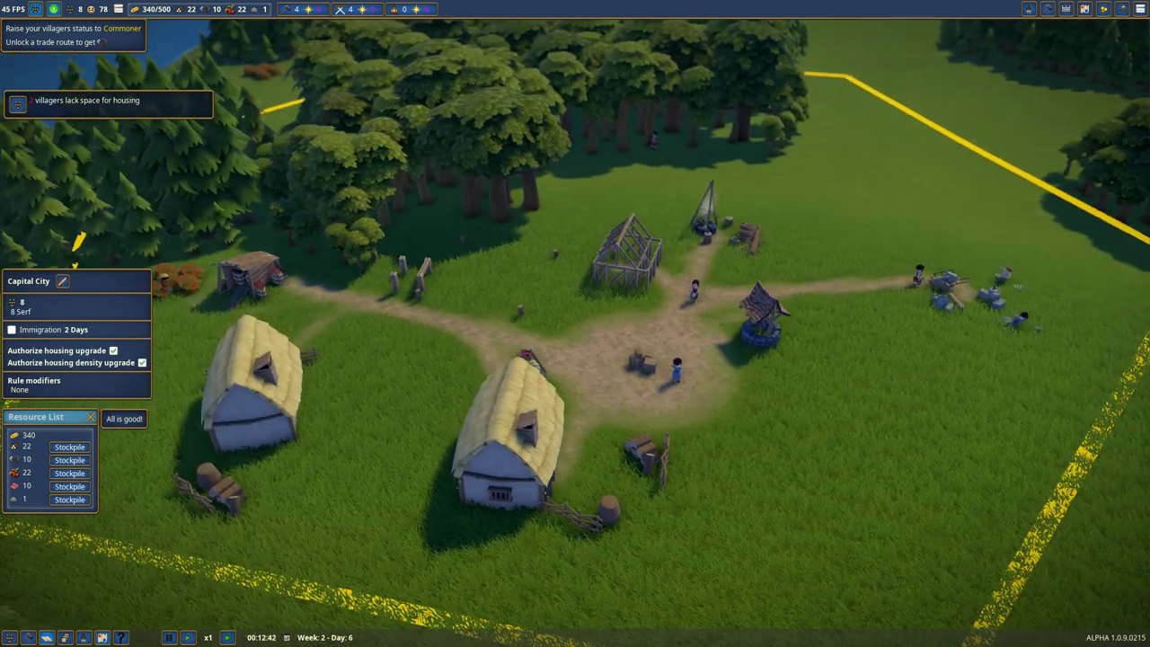
pyautogui.press('q')
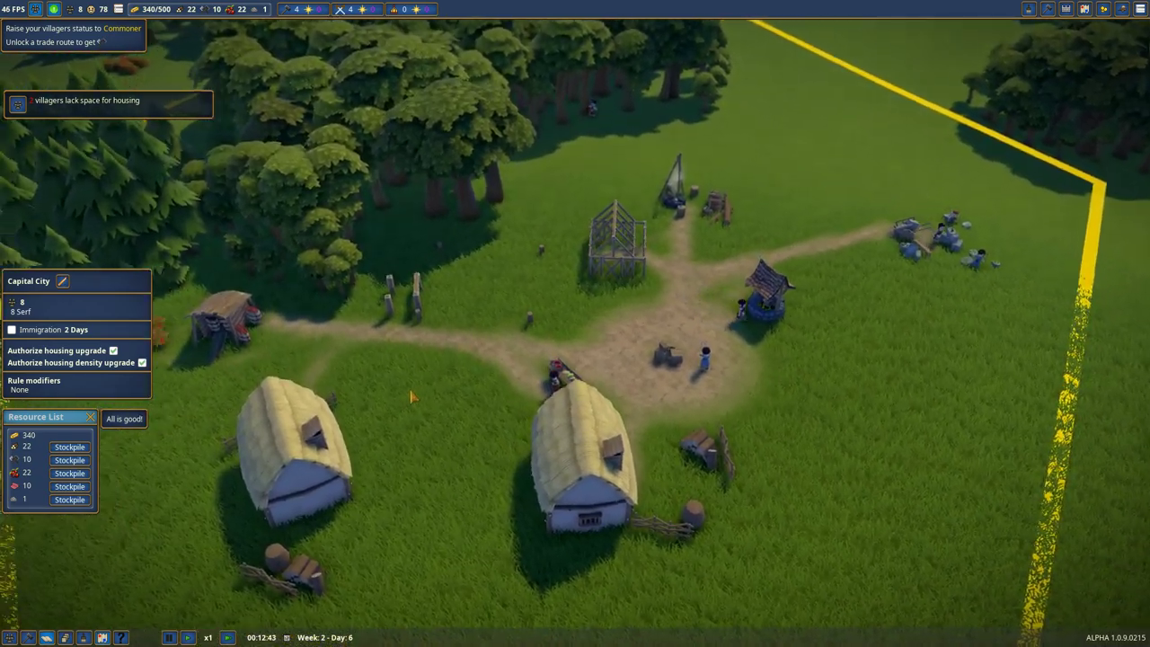
pyautogui.press('q')
# Step: Move in over the village and bring up the warehouse construction site's details
pyautogui.press('q')
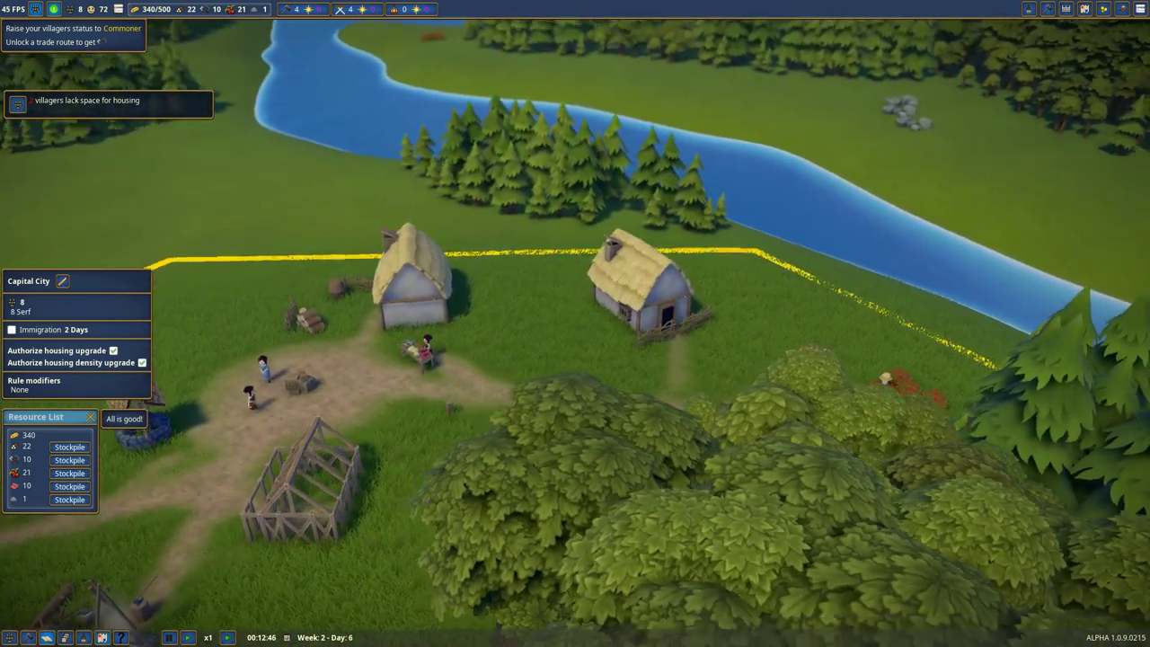
pyautogui.press('w')
pyautogui.press('q')
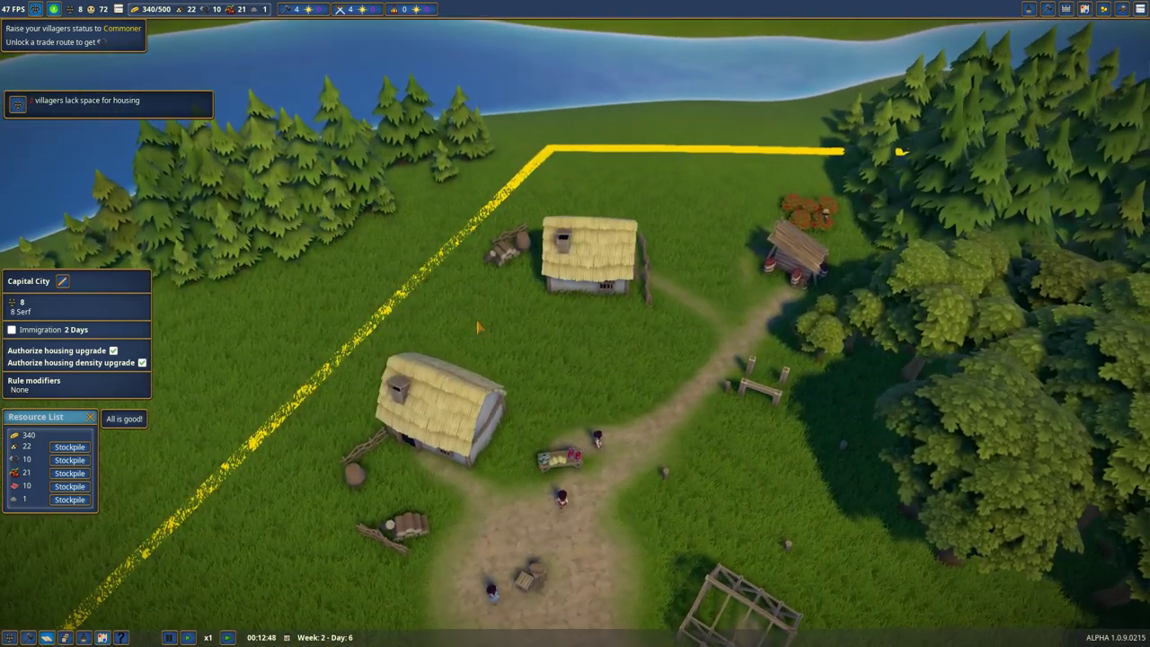
pyautogui.press('q')
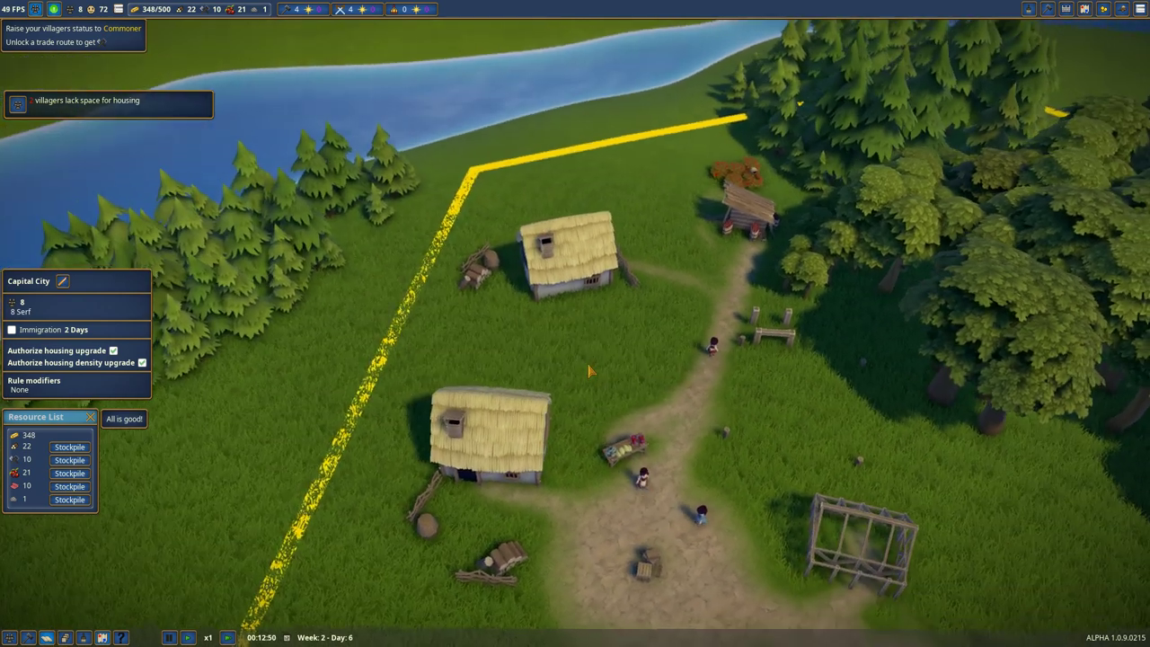
pyautogui.press('w')
pyautogui.click(708, 212)
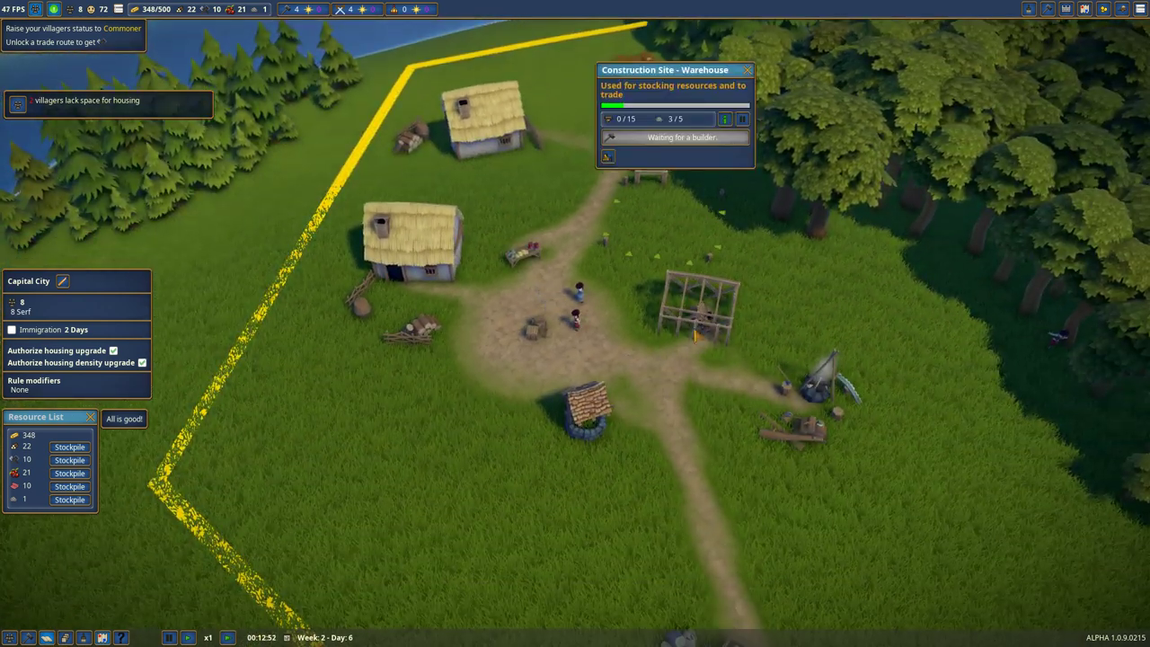
# Step: Check the finished sawmill's details, dismiss them, and switch Immigration back on for Capital City
pyautogui.press('q')
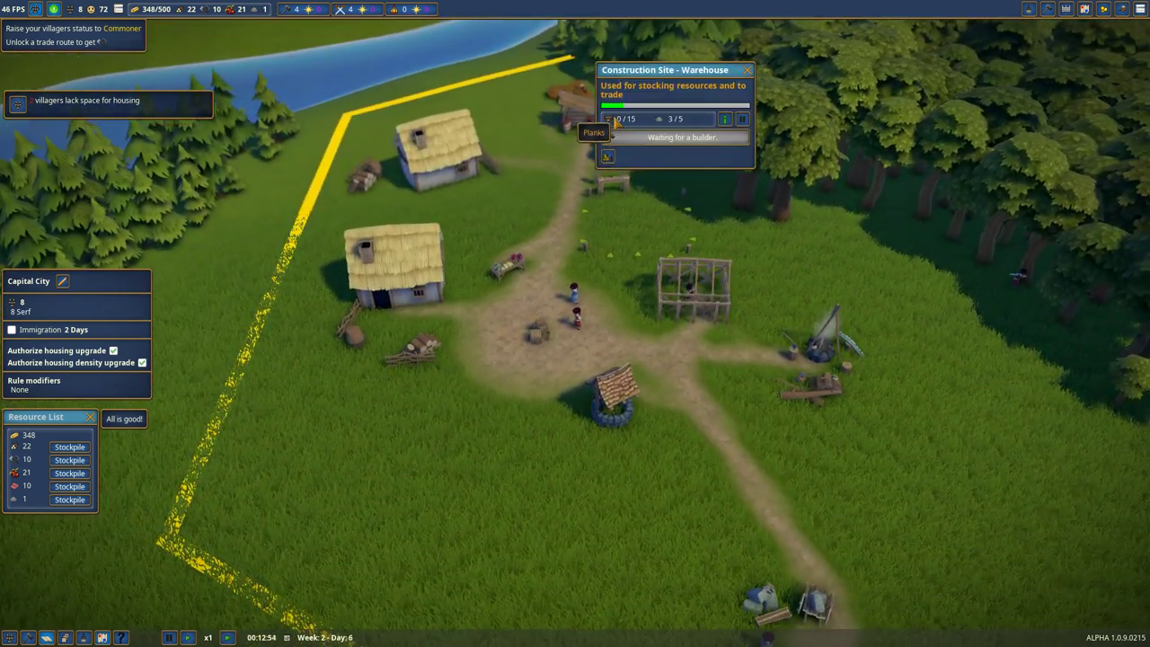
pyautogui.click(672, 309)
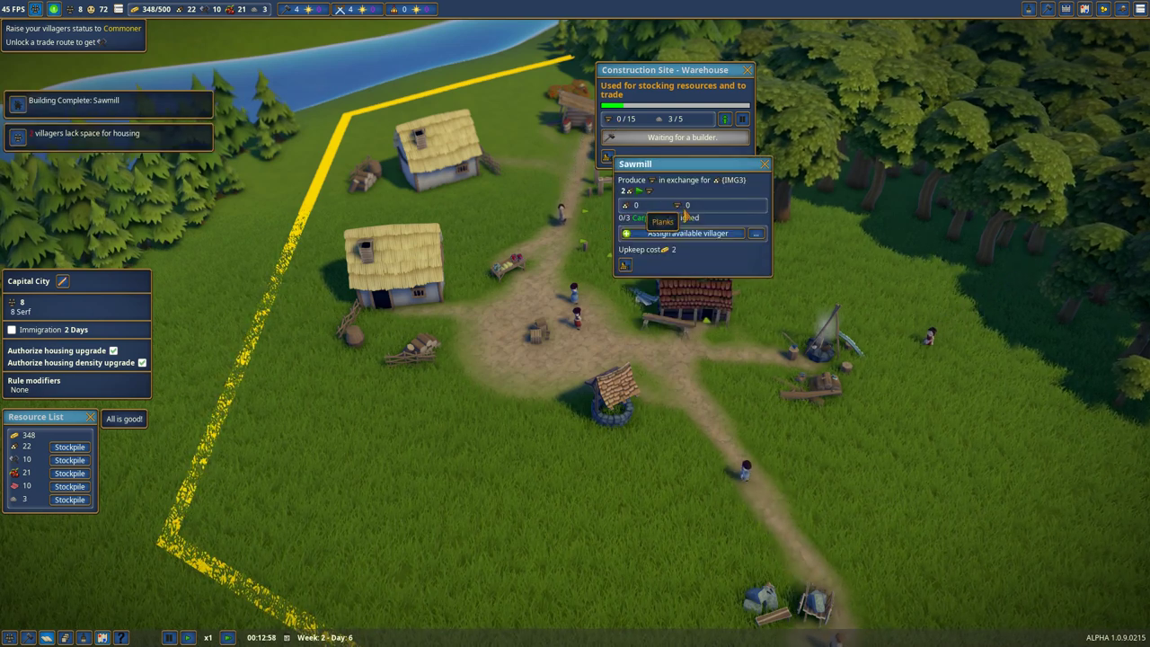
pyautogui.click(765, 164)
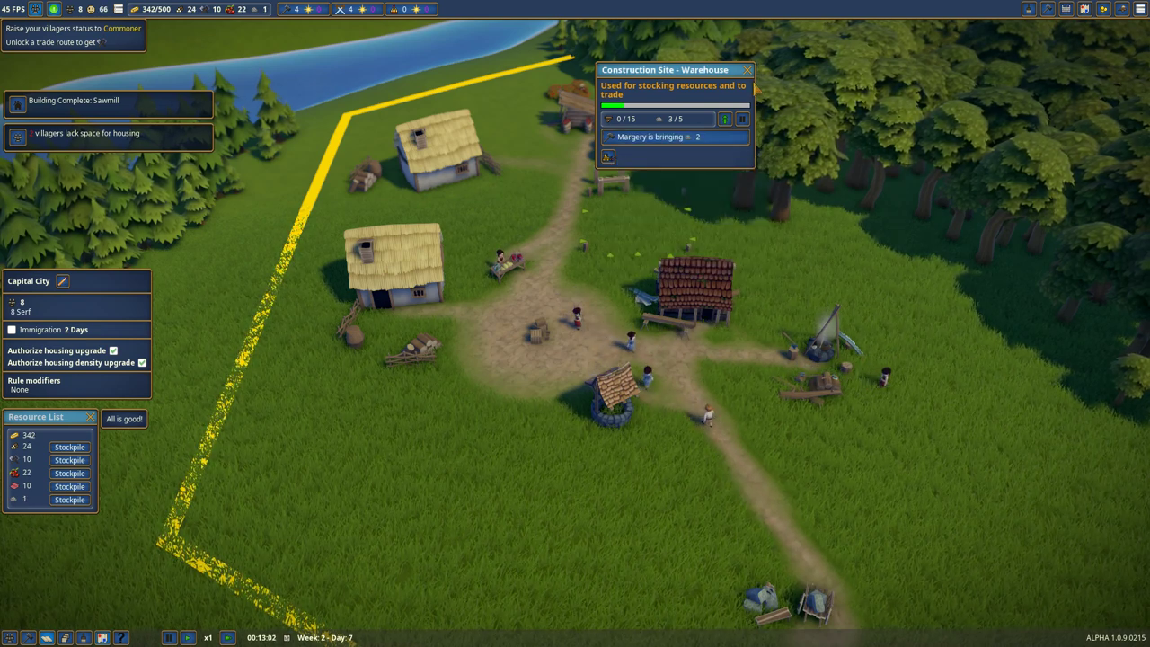
pyautogui.click(40, 329)
# Step: Close the warehouse construction site details and orbit to take in the whole village
pyautogui.click(747, 72)
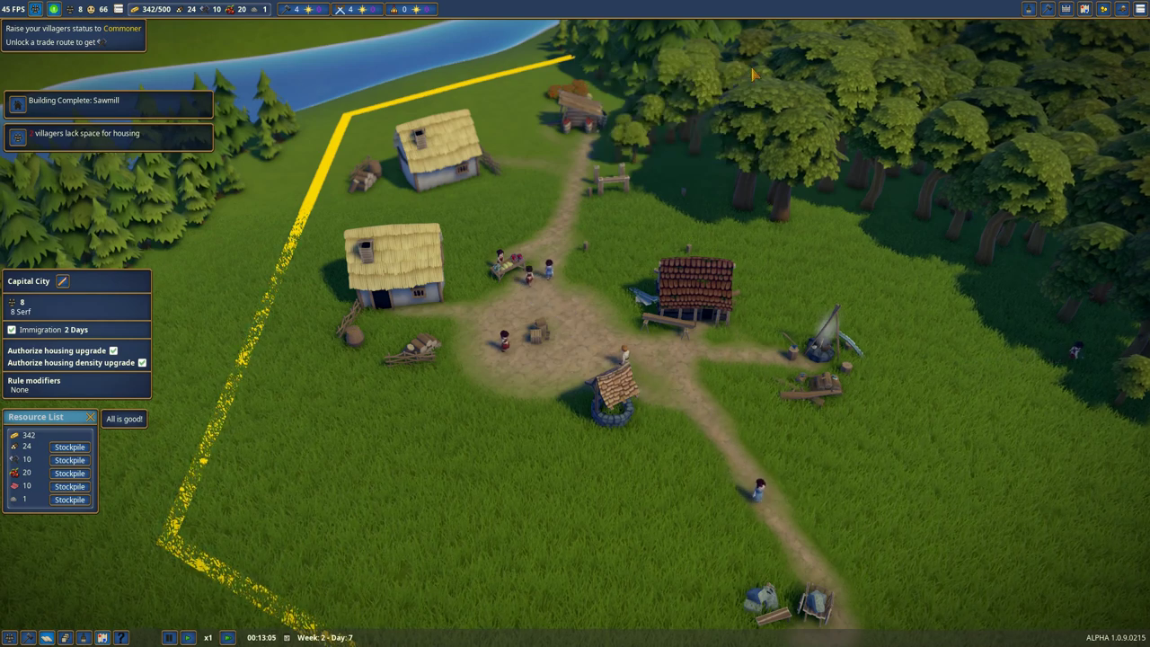
pyautogui.middleClick(779, 235)
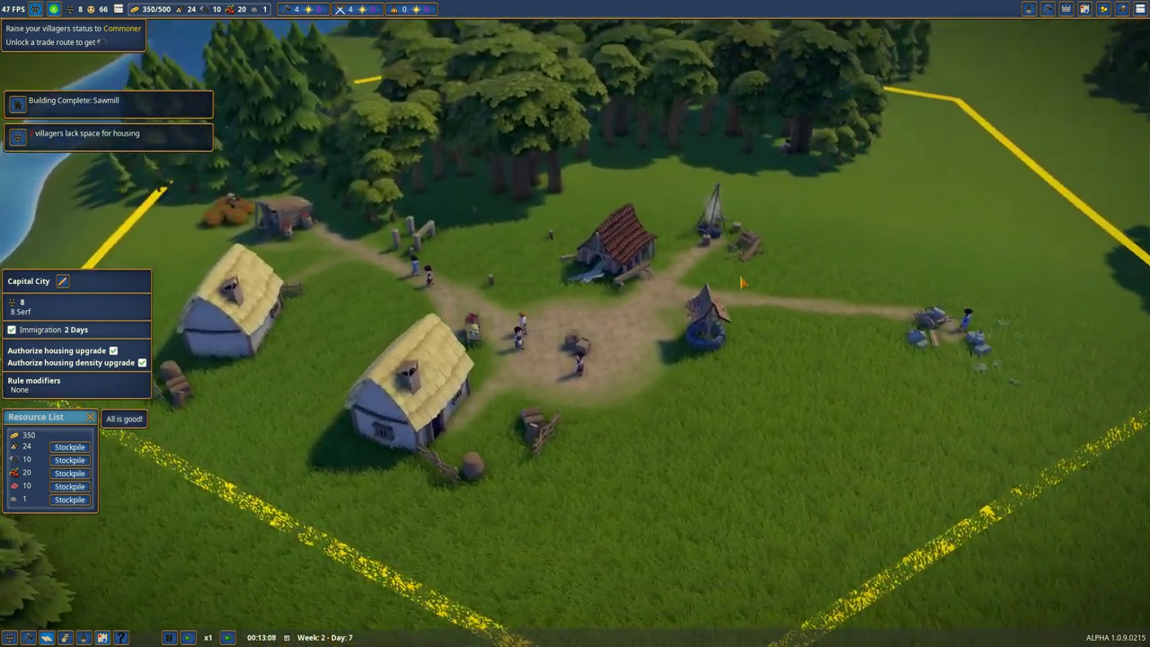
pyautogui.middleClick(742, 285)
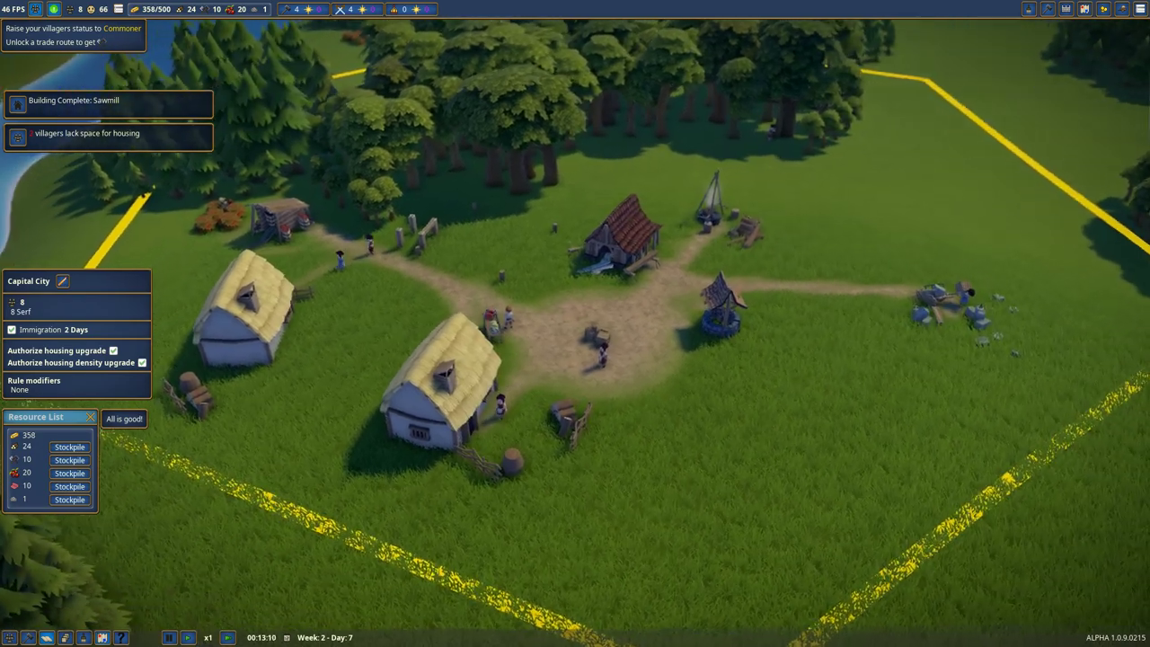
pyautogui.scroll(3, 716, 452)
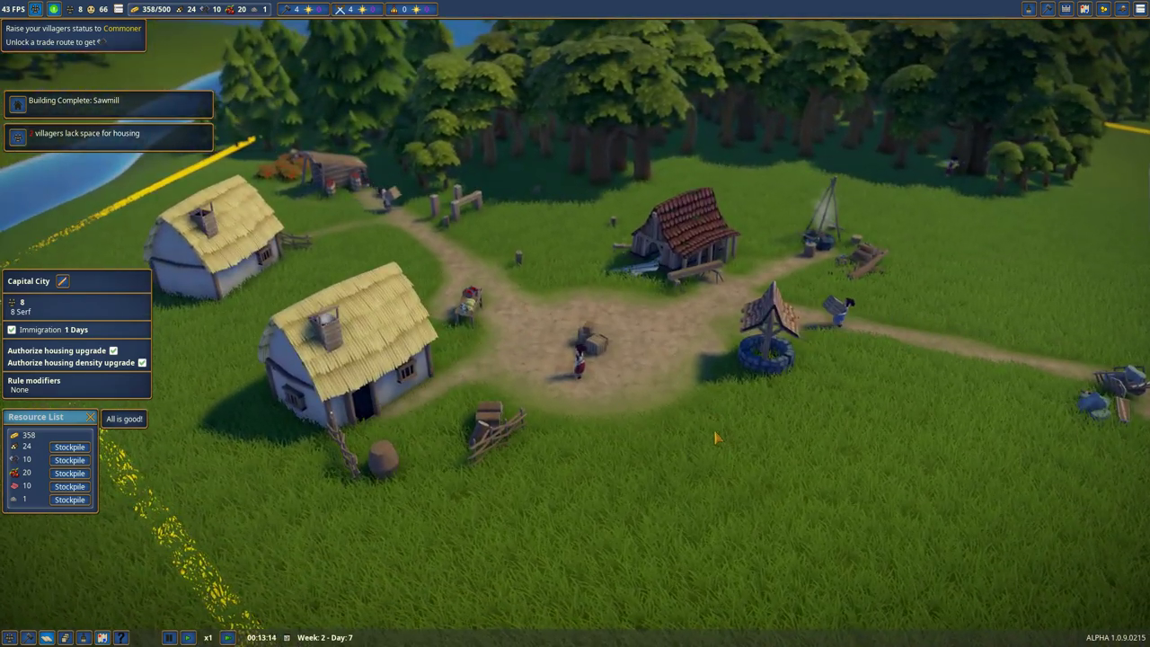
pyautogui.scroll(-3, 575, 323)
pyautogui.scroll(-2, 575, 323)
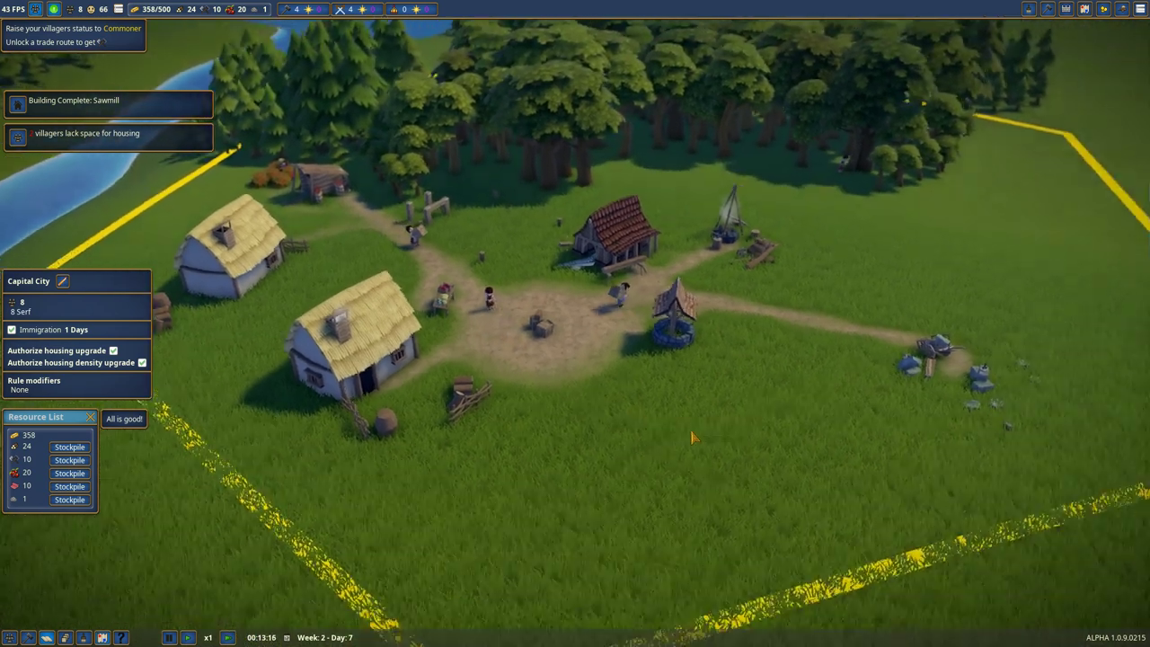
pyautogui.moveTo(575, 377); pyautogui.dragTo(670, 412)
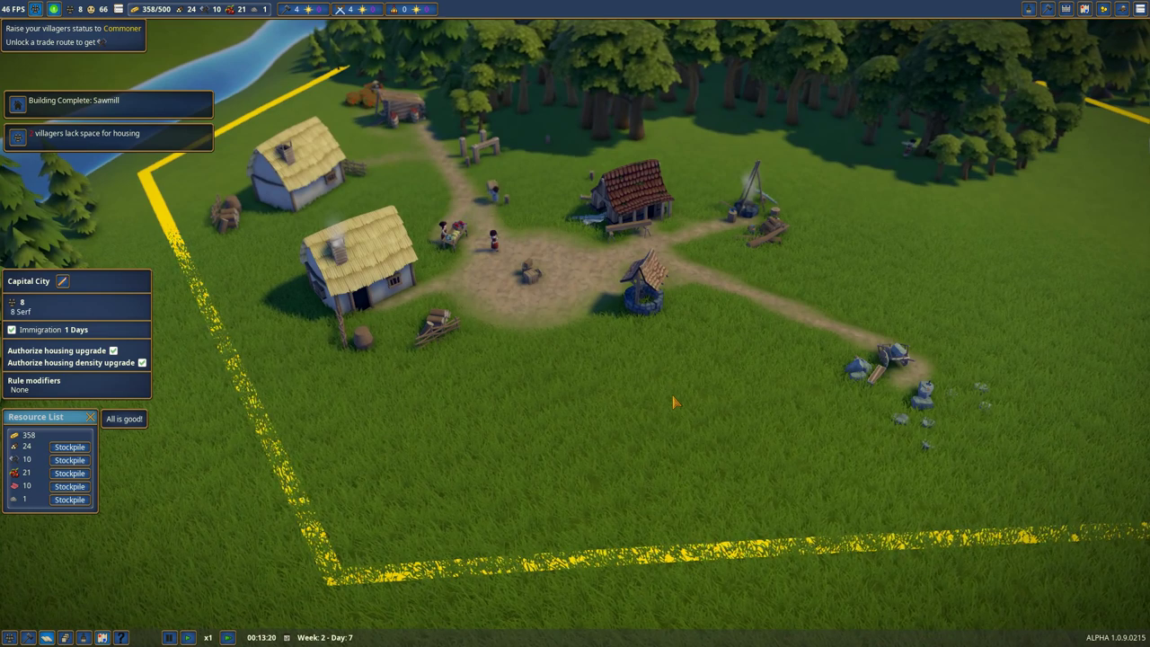
pyautogui.scroll(2, 691, 352)
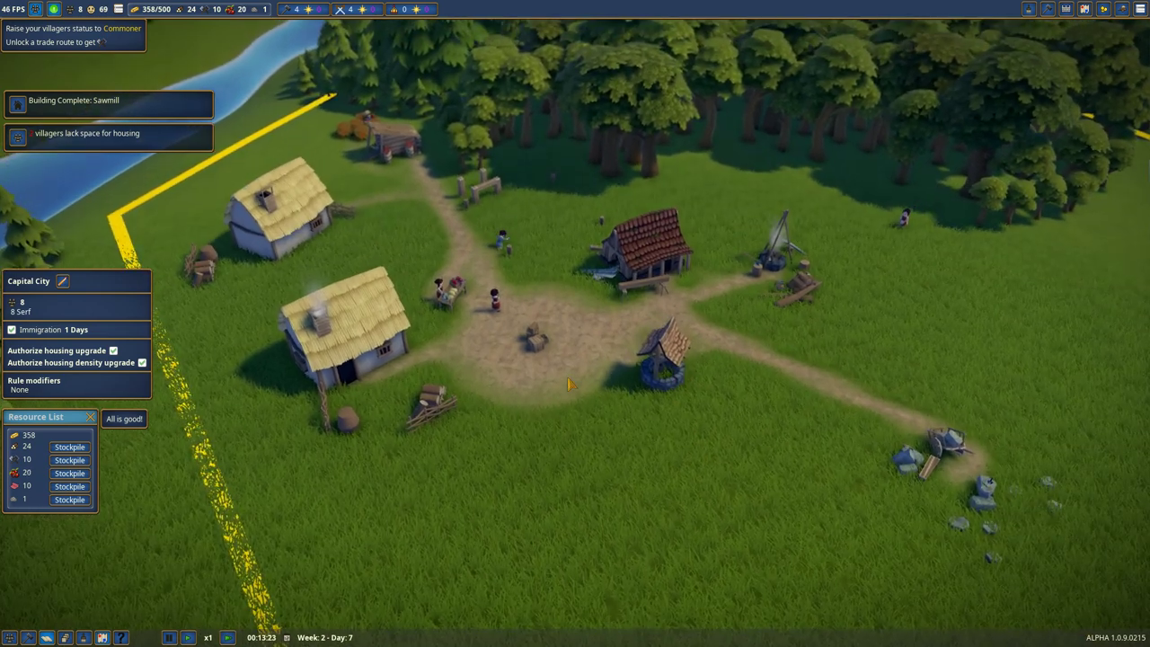
pyautogui.scroll(-1, 568, 382)
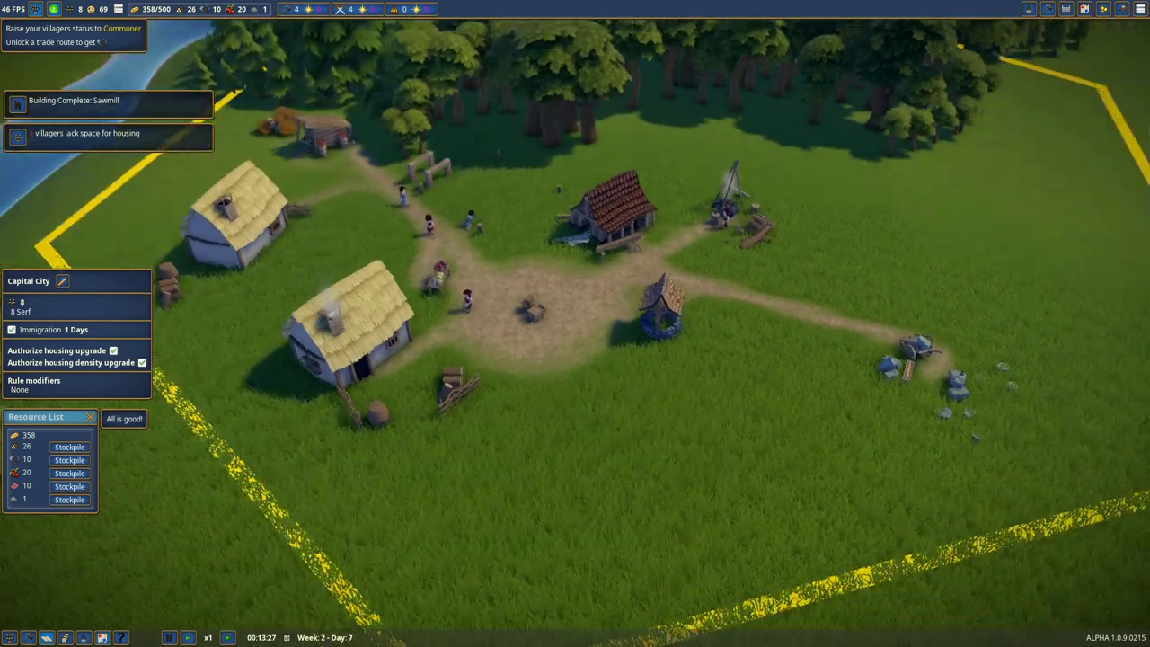
# Step: Pan the view toward the forest patch beside the sawmill
pyautogui.moveTo(575, 359); pyautogui.dragTo(683, 386)
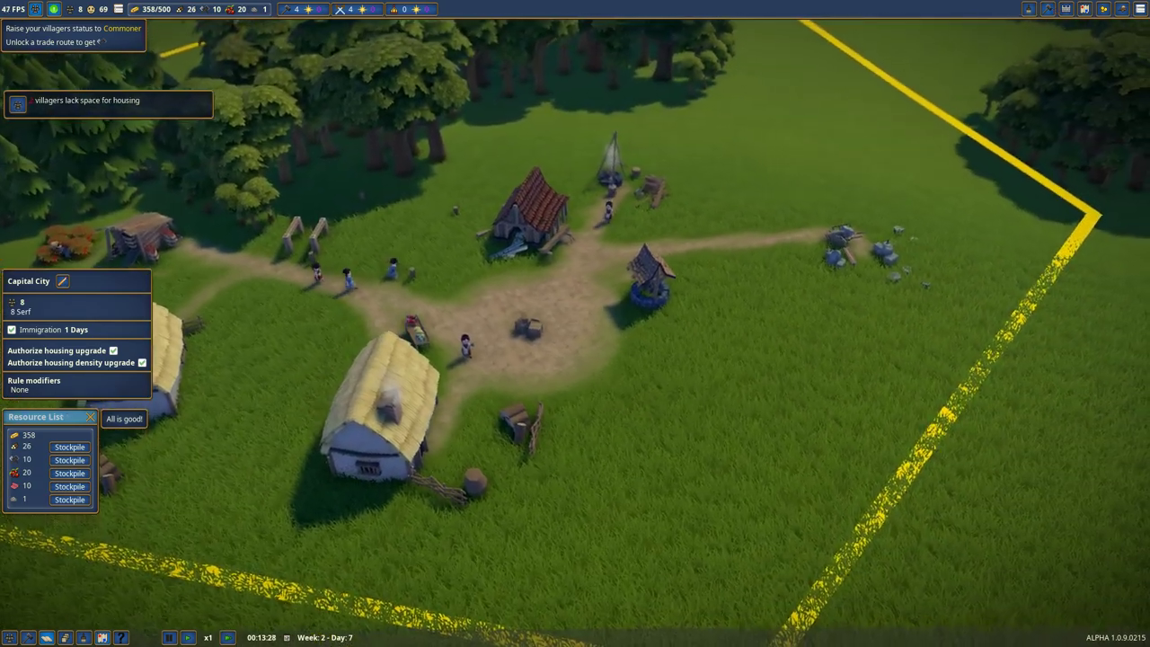
pyautogui.moveTo(574, 324); pyautogui.dragTo(449, 224)
pyautogui.moveTo(574, 323); pyautogui.dragTo(467, 234)
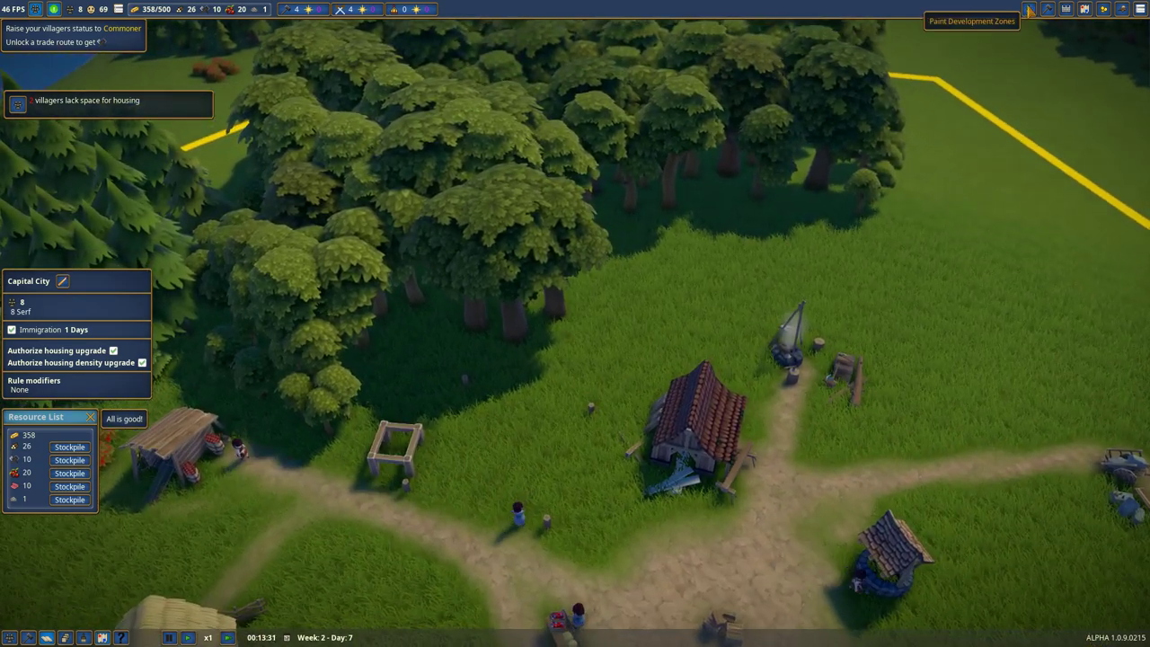
# Step: Paint Extraction zone over the tree cluster beside the sawmill, then leave zone painting
pyautogui.click(1028, 10)
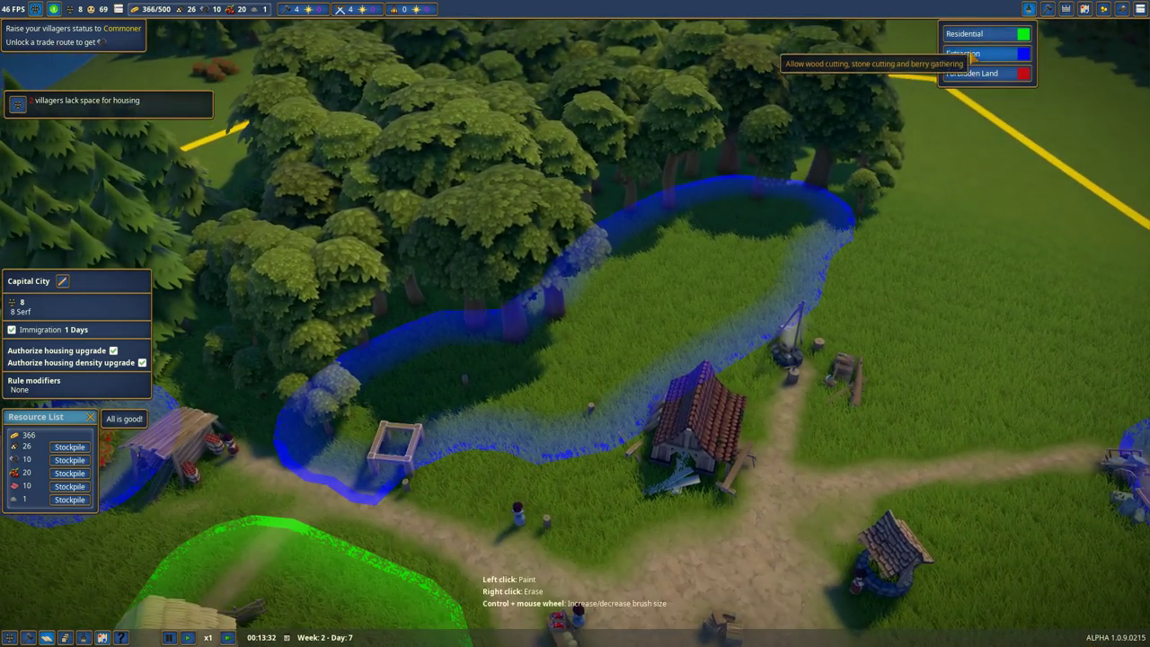
pyautogui.click(988, 53)
pyautogui.scroll(-2, 512, 336)
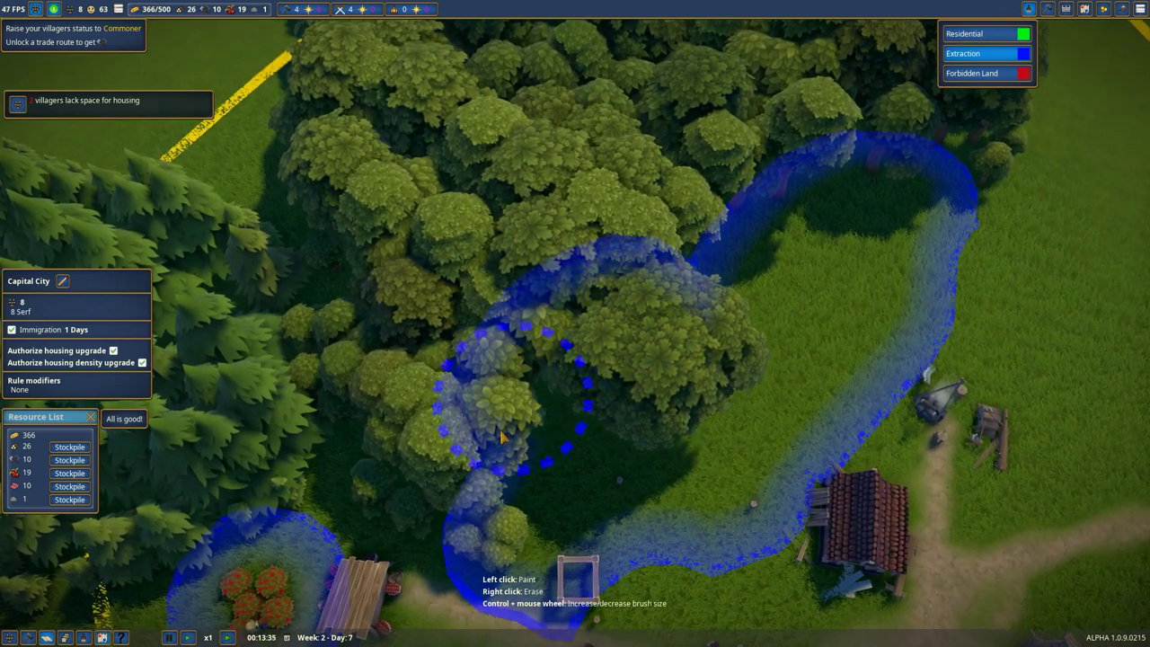
pyautogui.moveTo(501, 435); pyautogui.dragTo(447, 456)
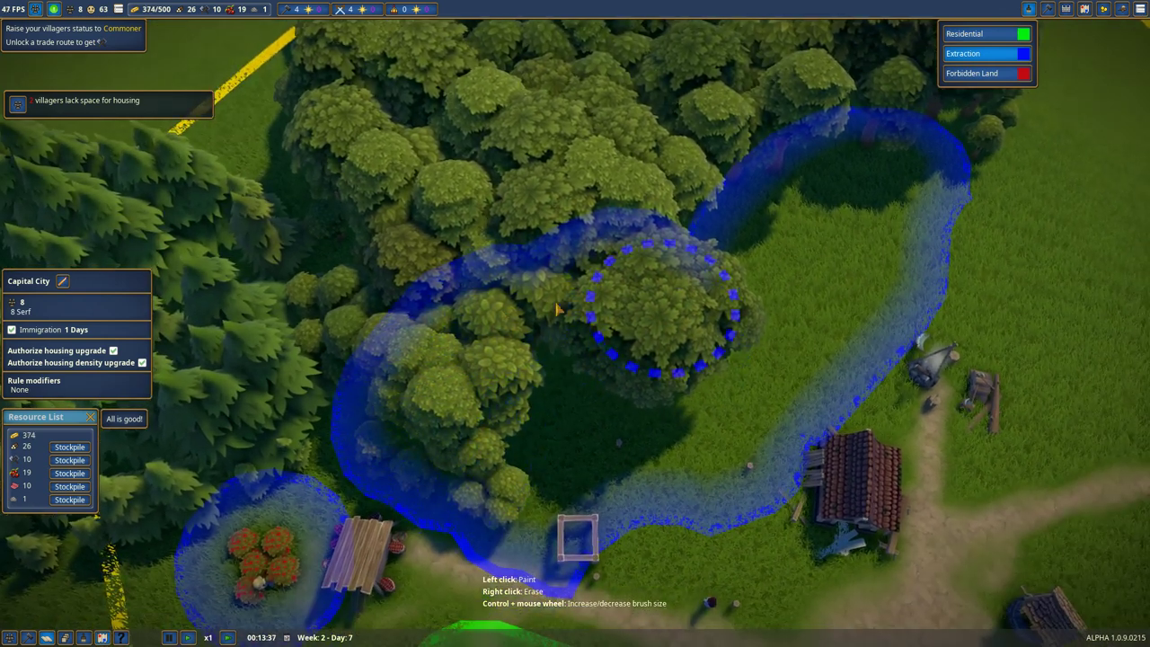
pyautogui.press('d')
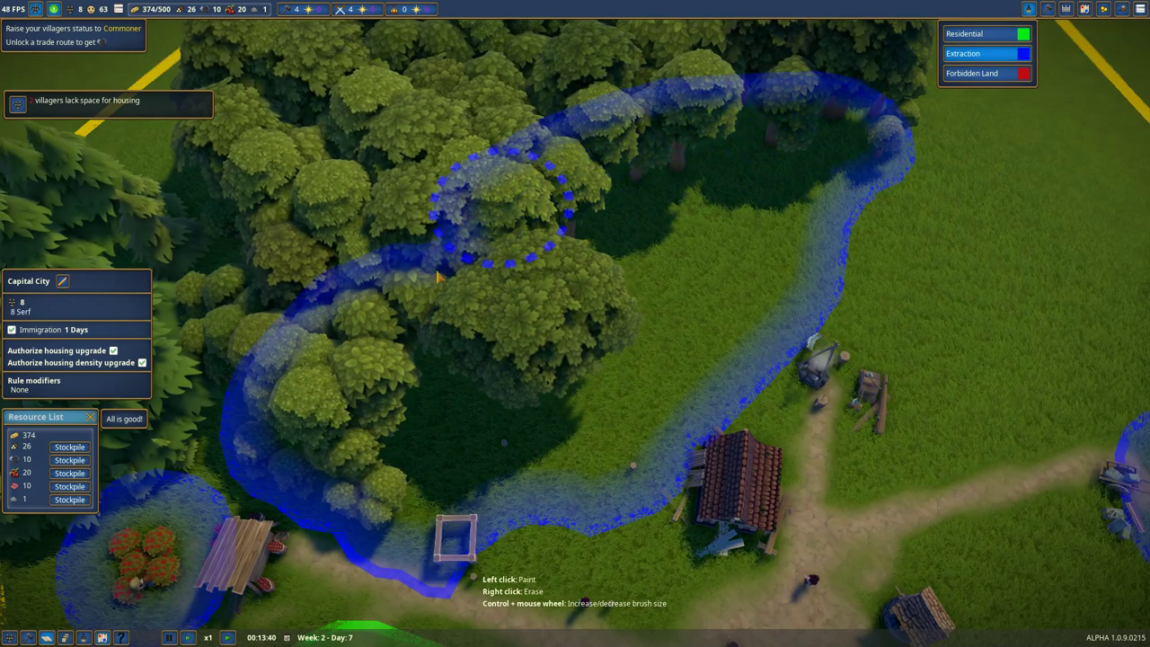
pyautogui.rightClick(1027, 53)
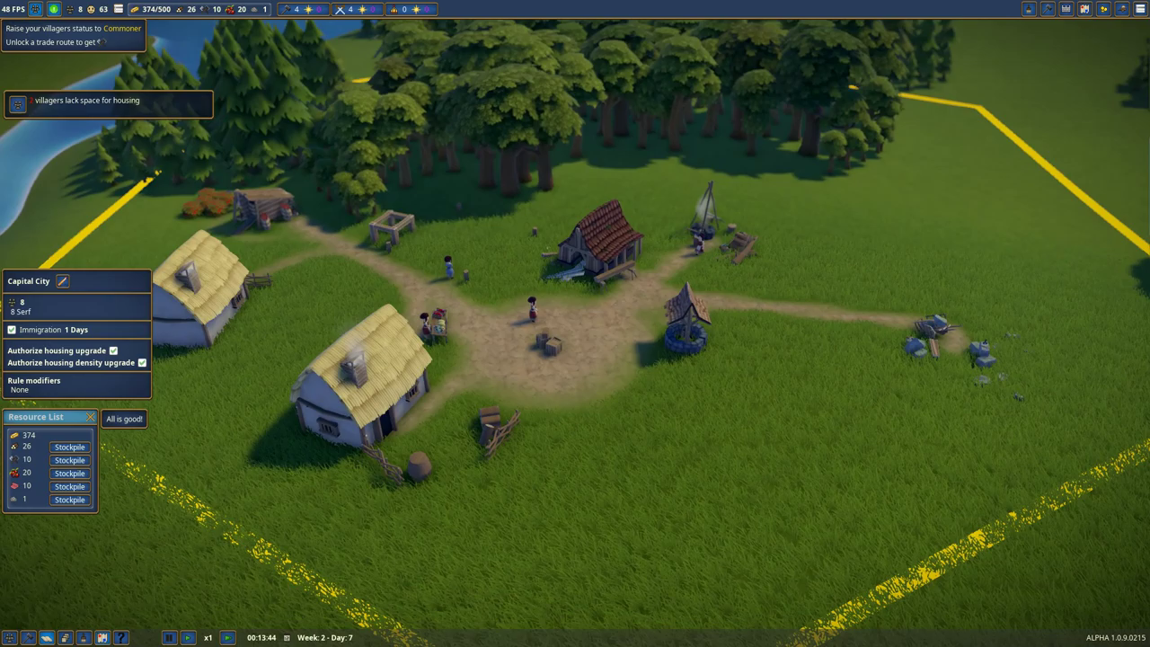
pyautogui.press('w')
# Step: Reopen zone painting with Residential selected, look over the zone toward the territory edge, and exit without painting
pyautogui.click(1028, 9)
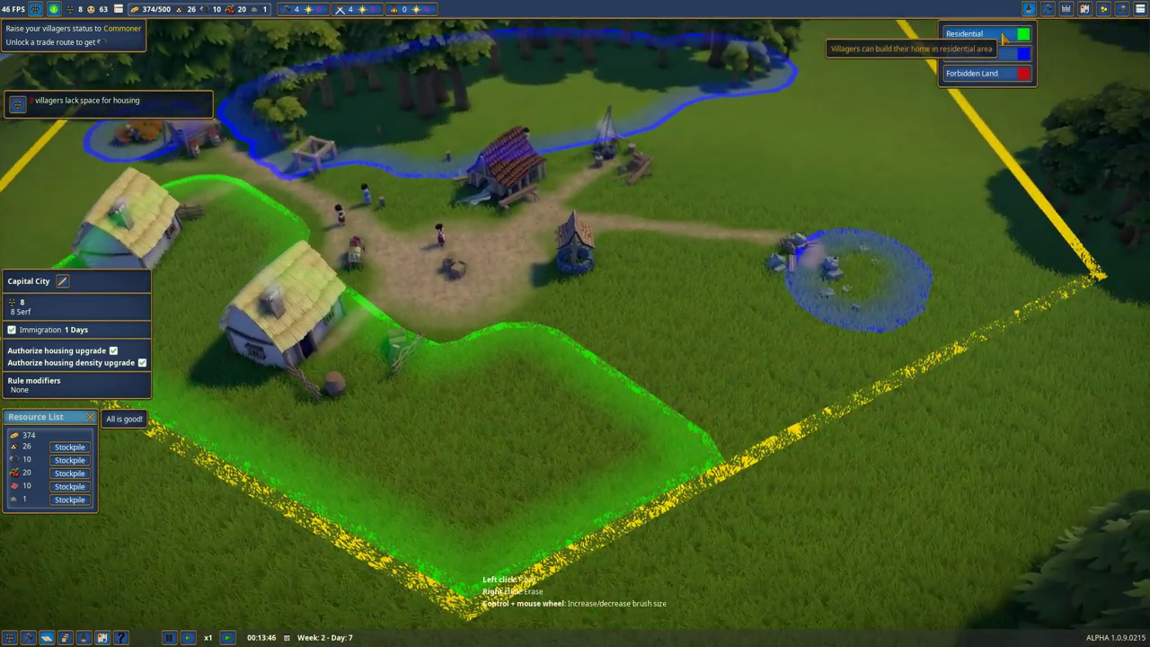
pyautogui.click(974, 34)
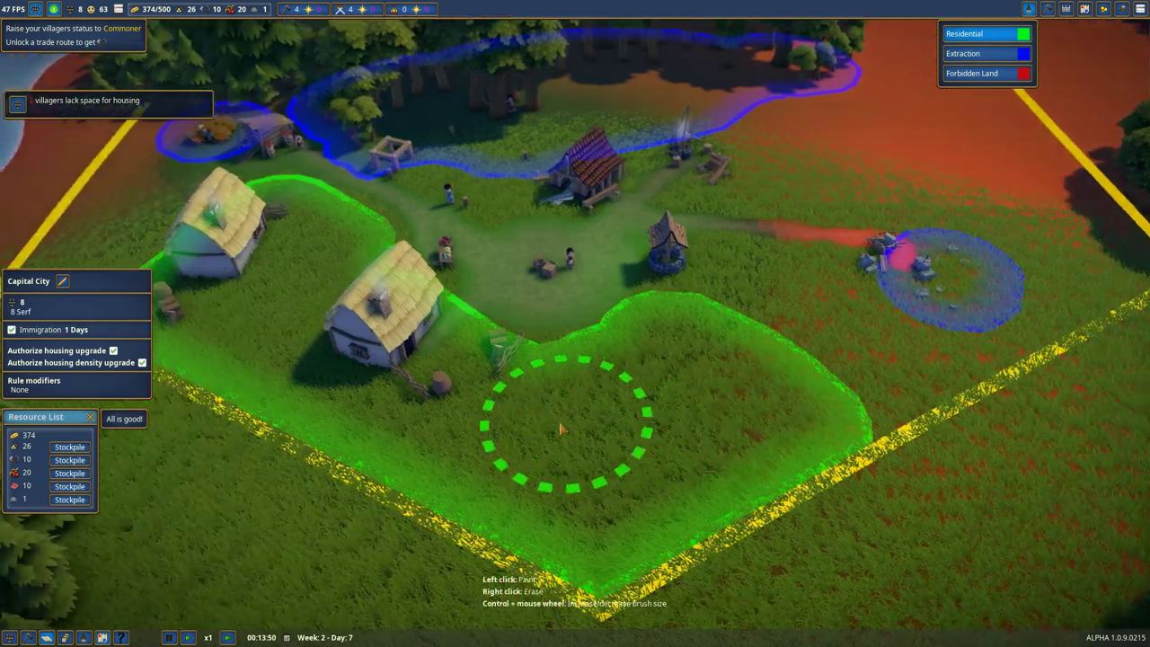
pyautogui.scroll(2, 679, 428)
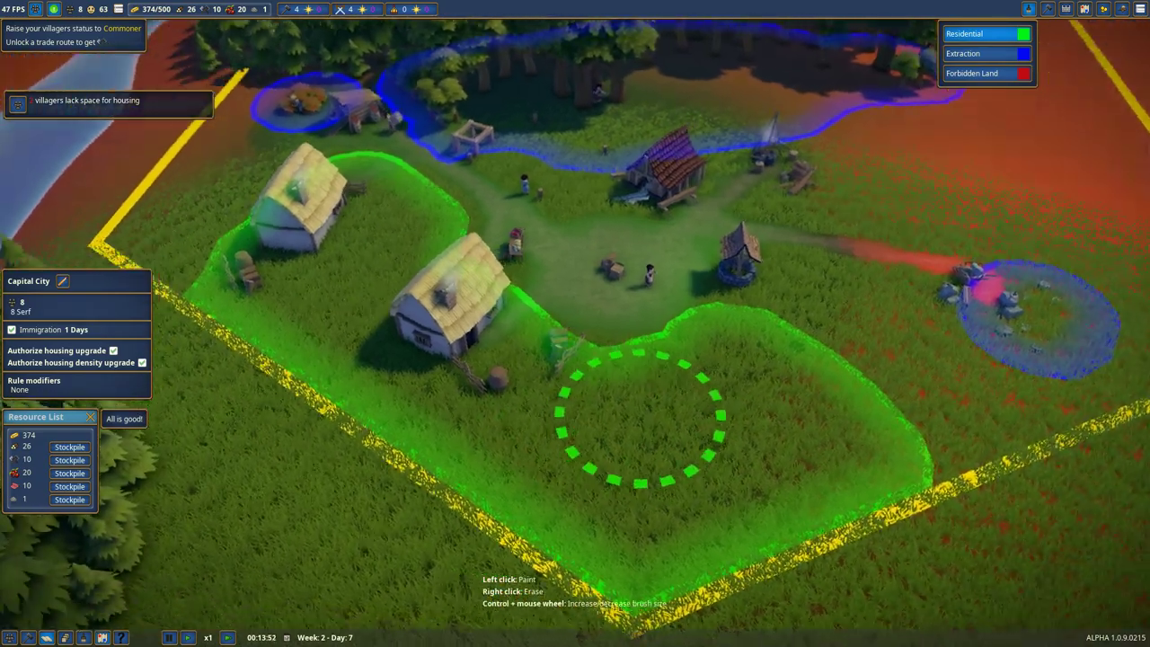
pyautogui.press('q')
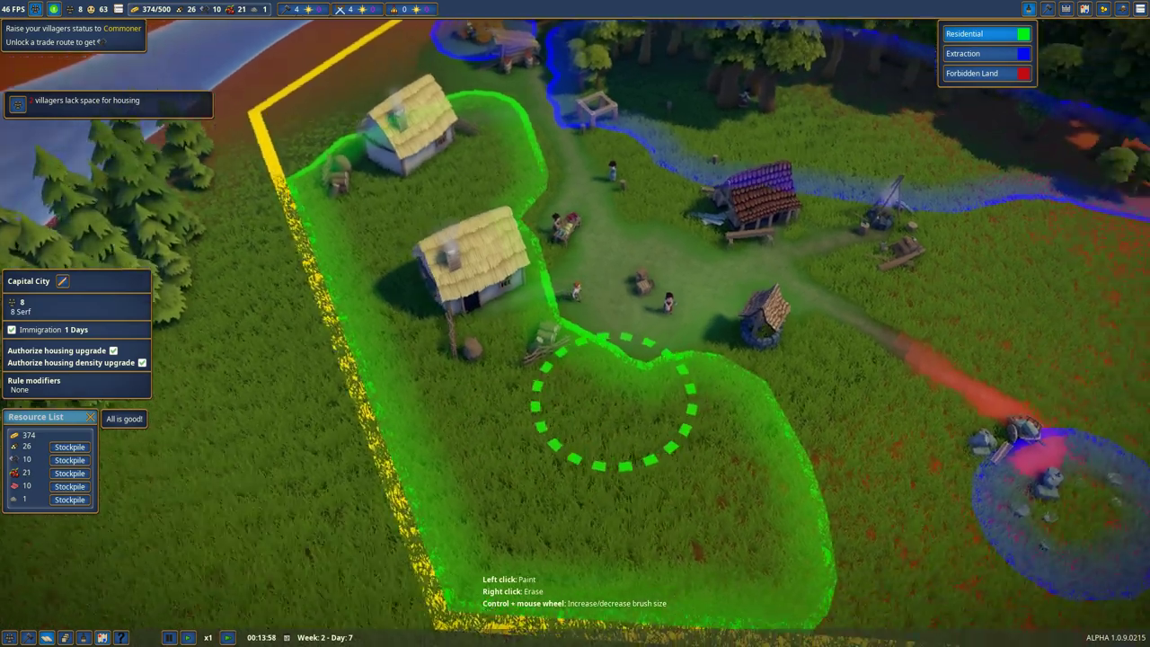
pyautogui.press('q')
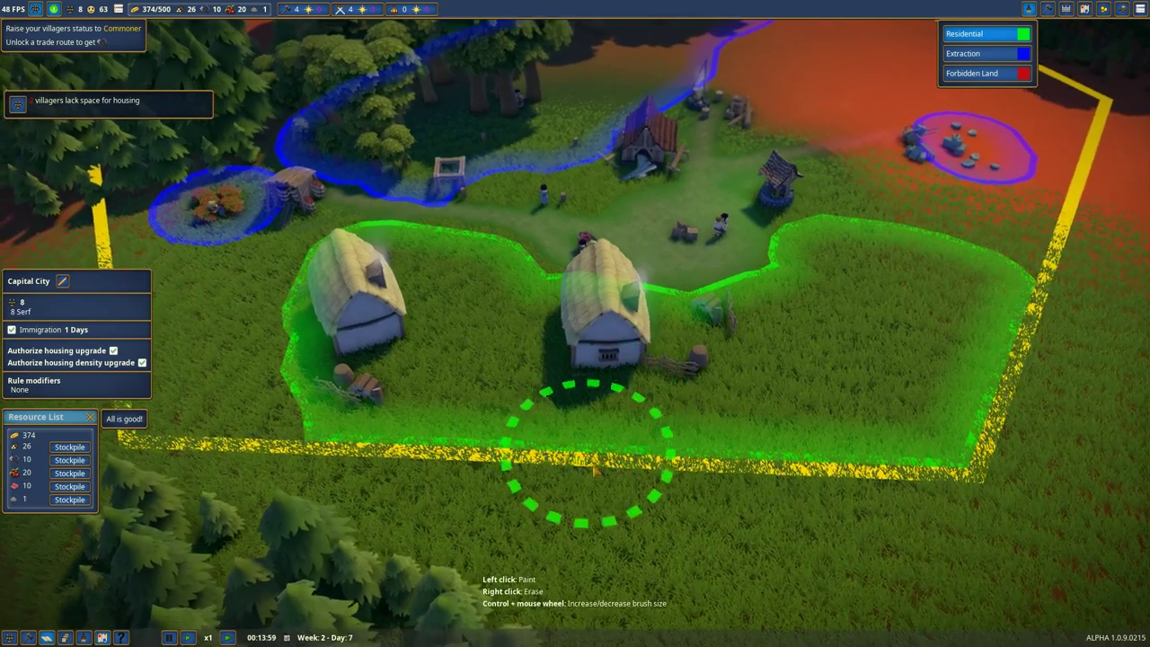
pyautogui.scroll(3, 593, 472)
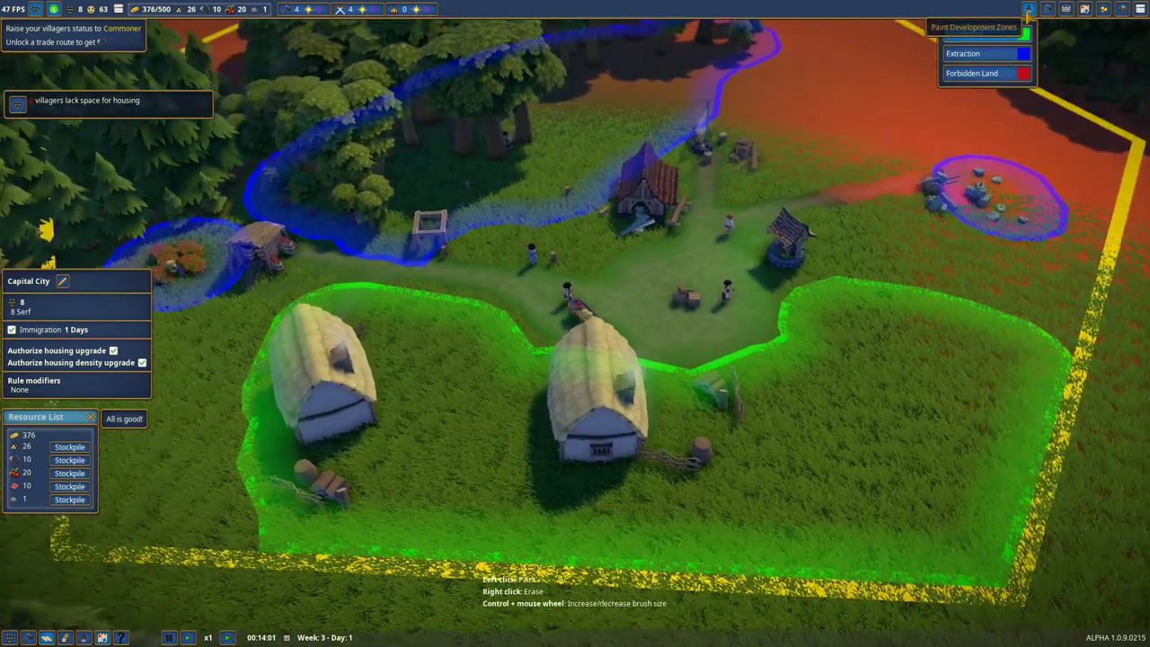
pyautogui.press('w')
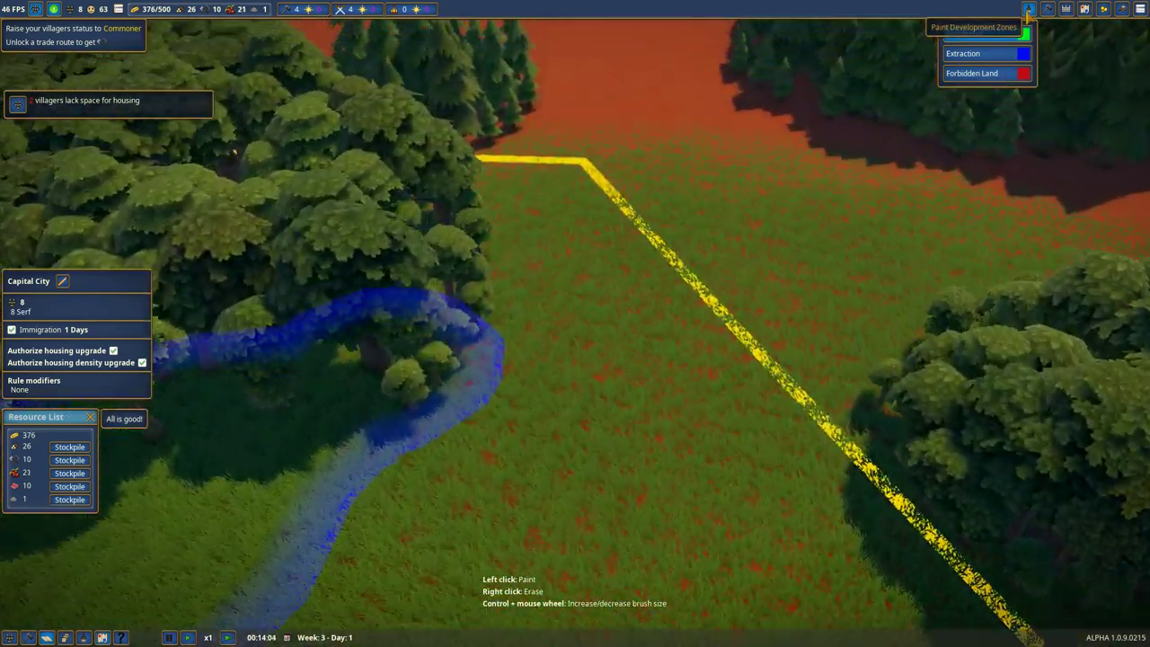
pyautogui.press('Escape')
pyautogui.press('q')
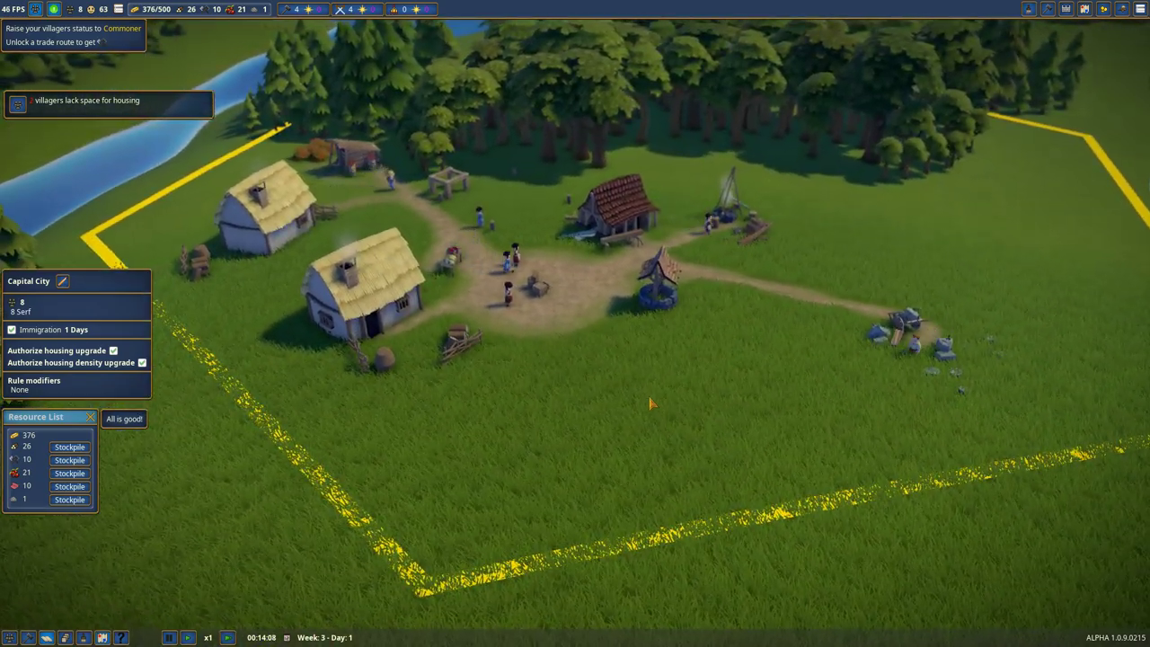
pyautogui.scroll(2, 530, 369)
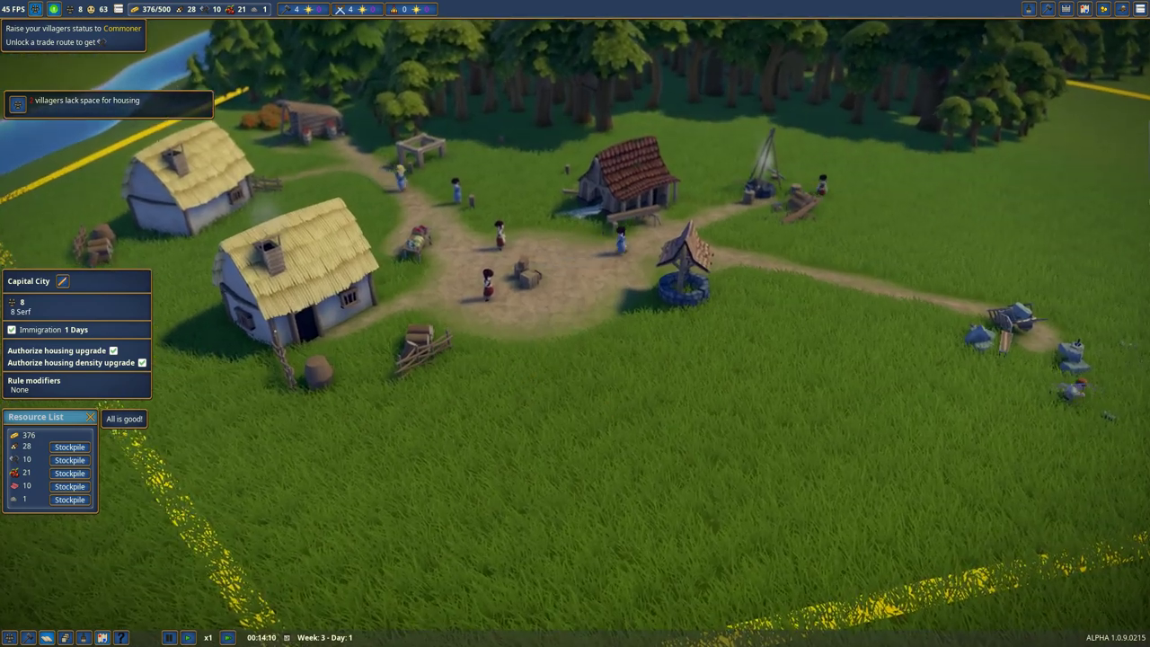
# Step: Pull back over the village and bring up the red-roofed Sawmill's details showing 0 of 3 carpenters
pyautogui.press('e')
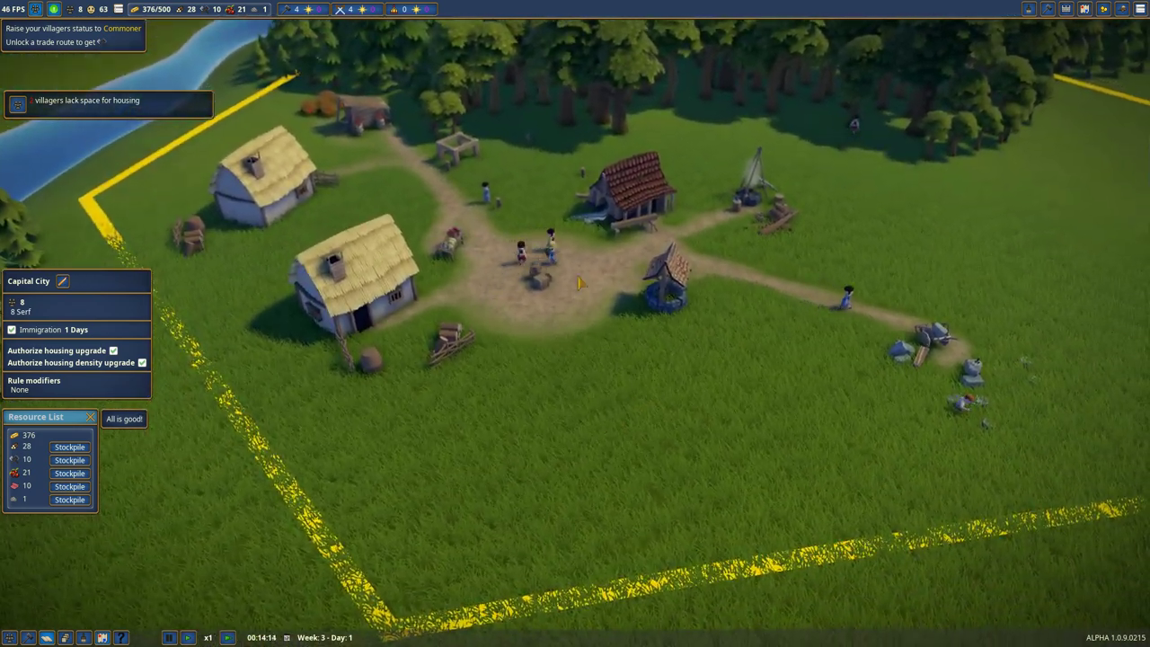
pyautogui.scroll(2, 575, 324)
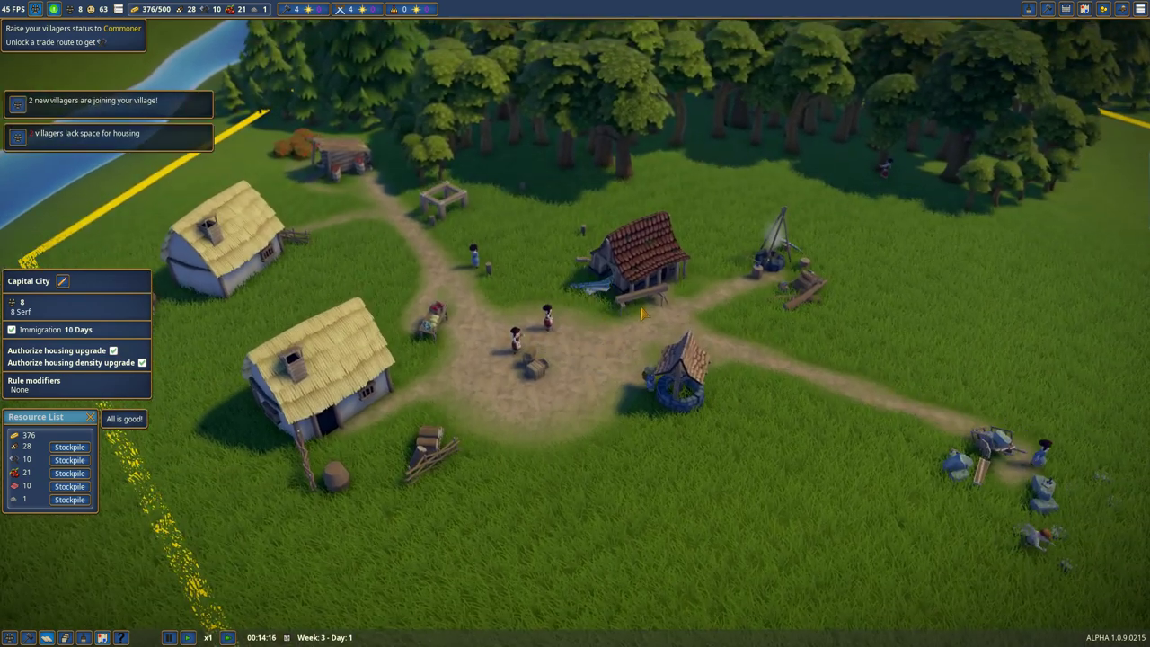
pyautogui.scroll(-4, 643, 313)
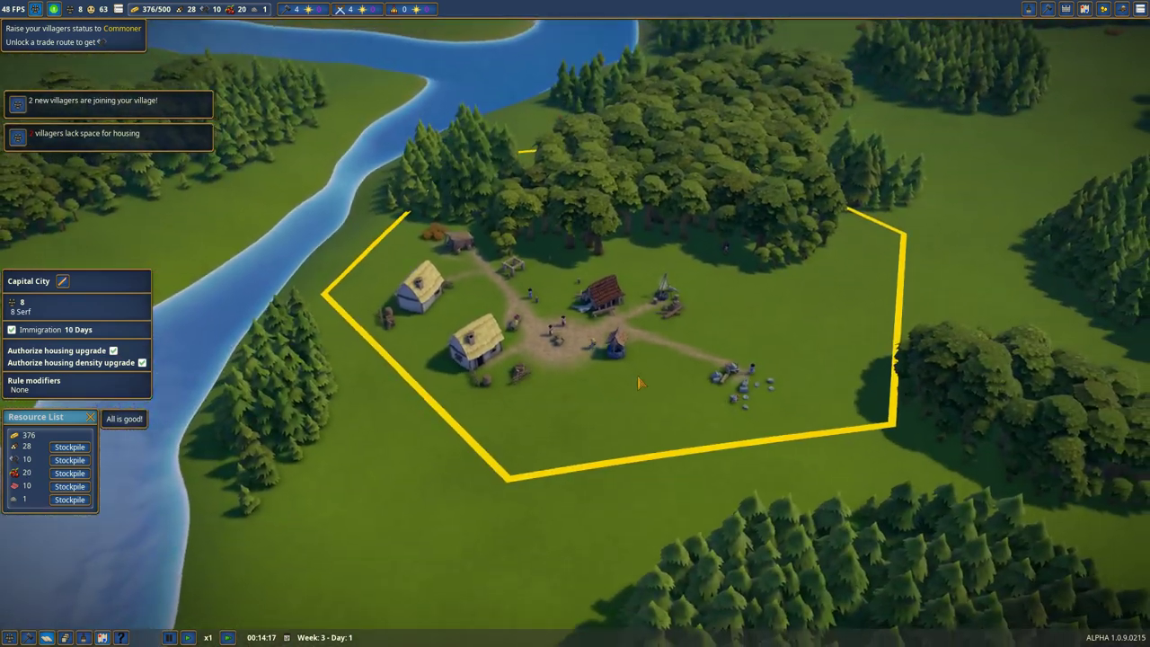
pyautogui.scroll(2, 643, 359)
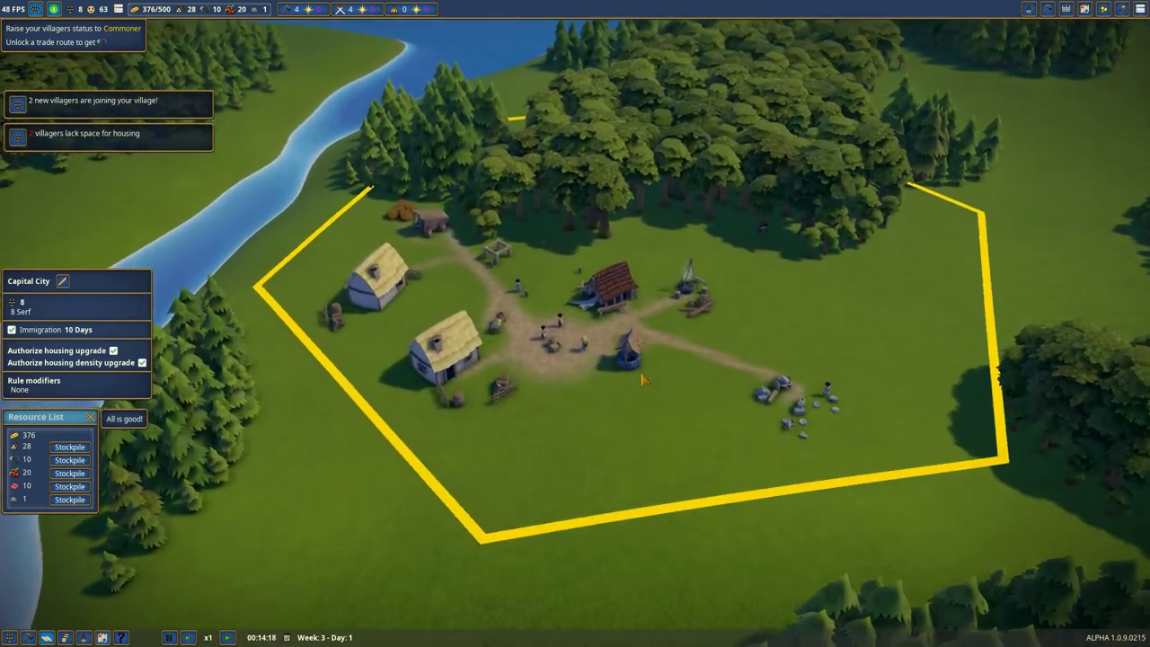
pyautogui.scroll(3, 643, 379)
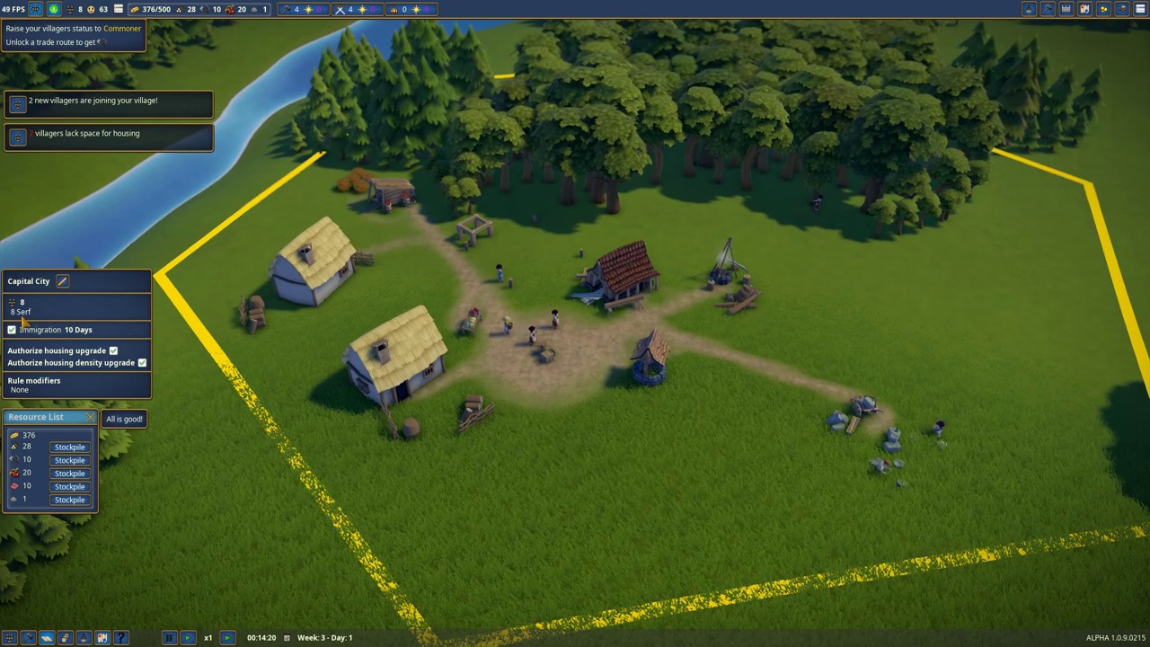
pyautogui.scroll(2, 628, 296)
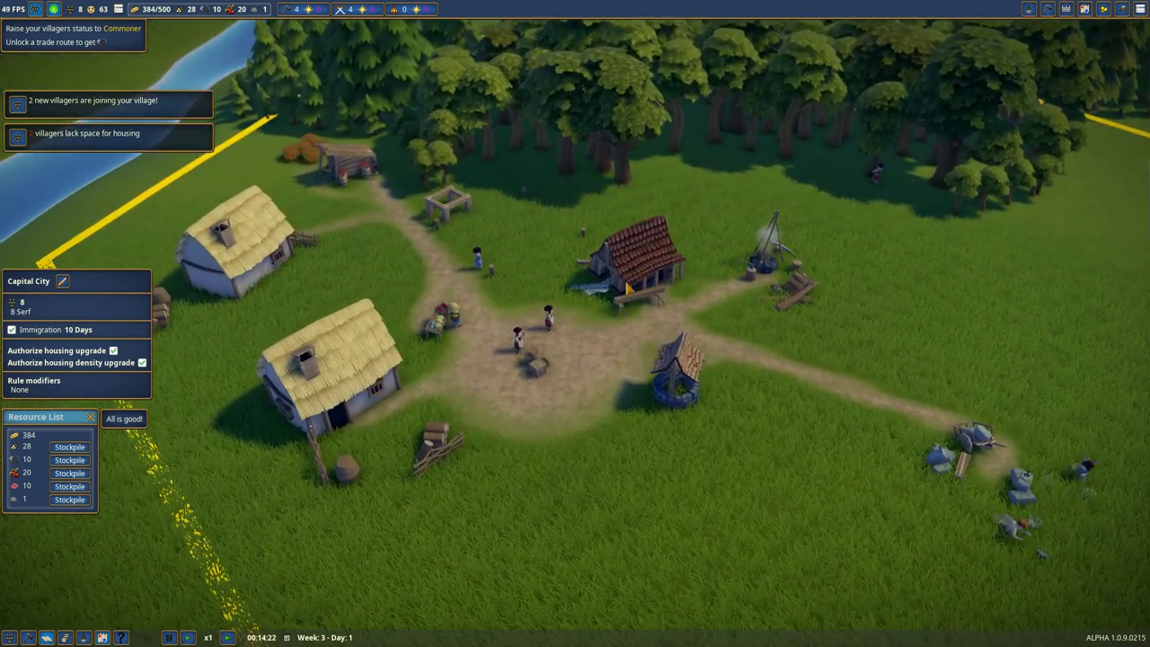
pyautogui.click(629, 270)
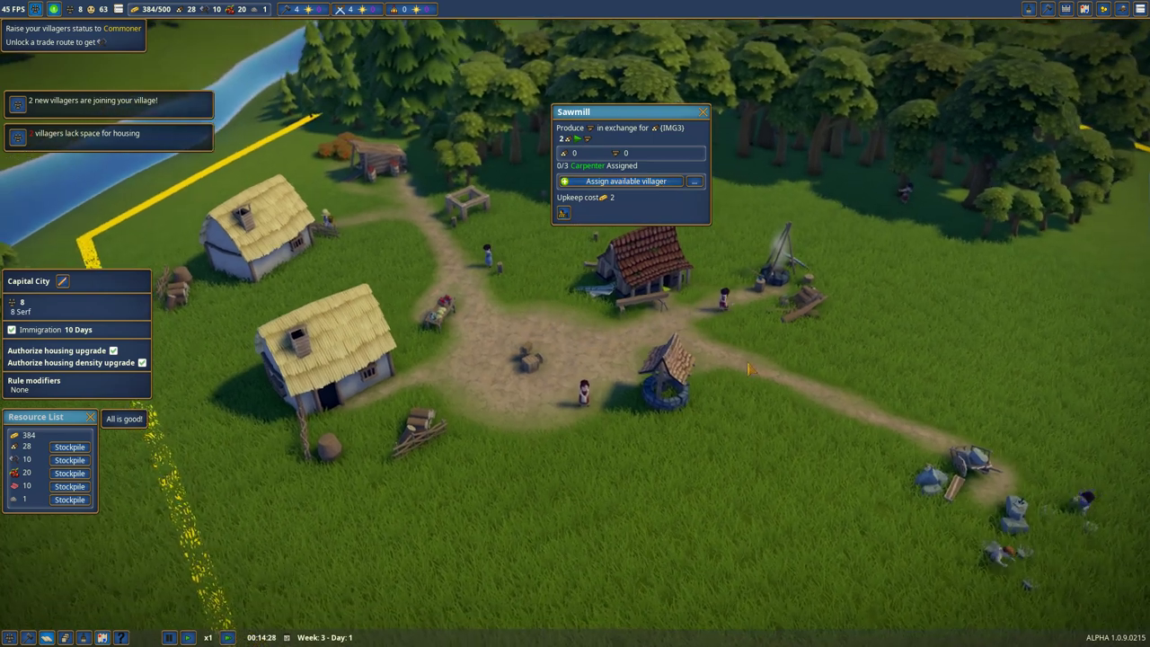
# Step: Orbit around the village and close the Sawmill's details panel
pyautogui.moveTo(808, 404); pyautogui.dragTo(629, 360)
pyautogui.scroll(-5, 575, 324)
pyautogui.scroll(-3, 574, 323)
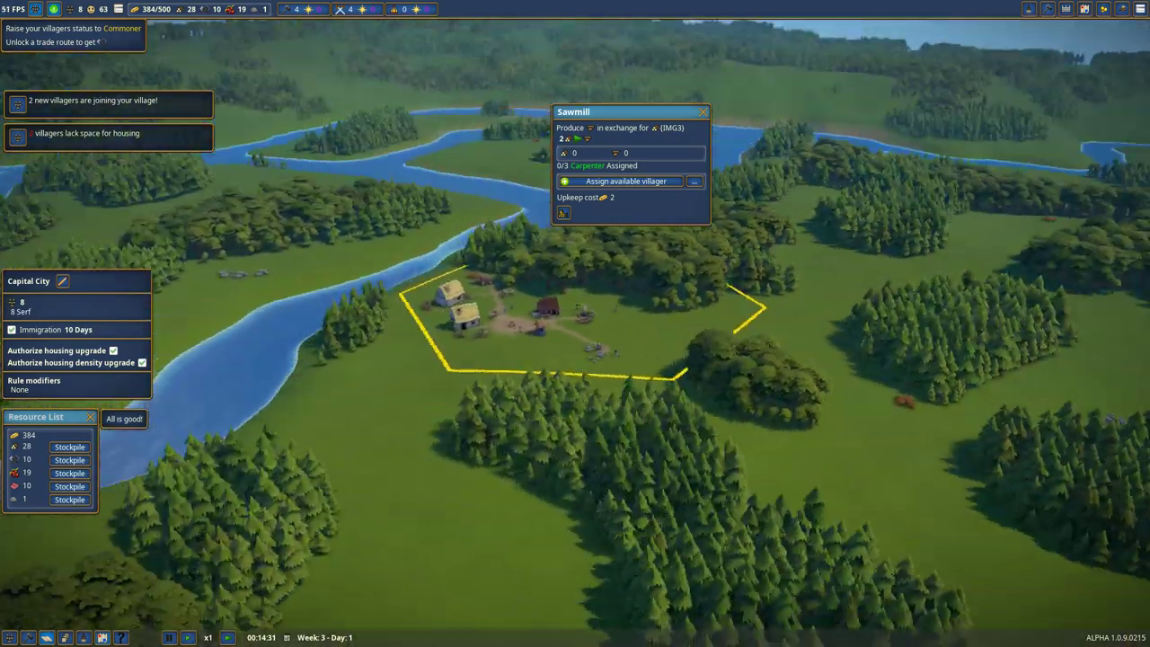
pyautogui.moveTo(809, 360); pyautogui.dragTo(449, 359)
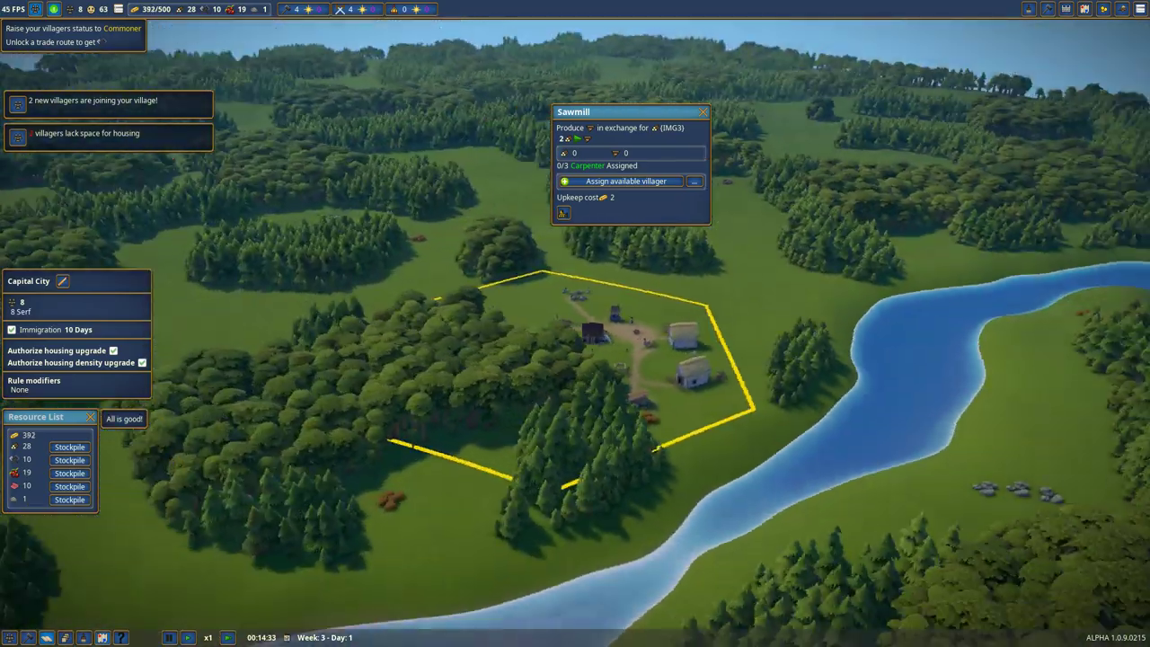
pyautogui.moveTo(719, 359); pyautogui.dragTo(629, 360)
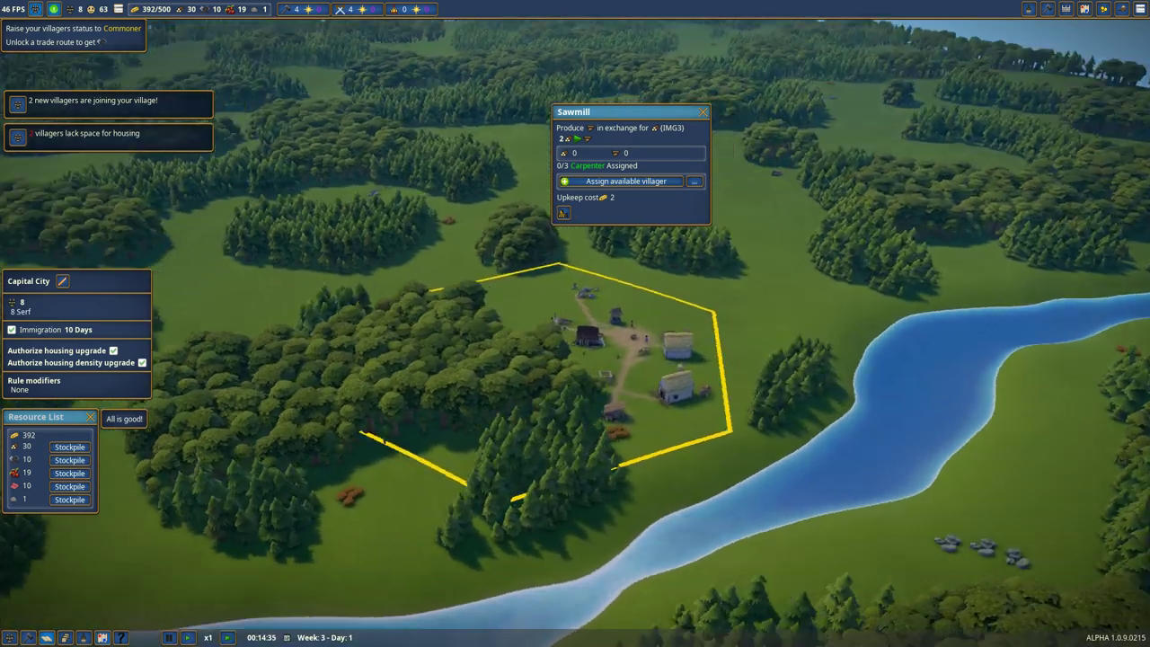
pyautogui.moveTo(808, 359); pyautogui.dragTo(449, 360)
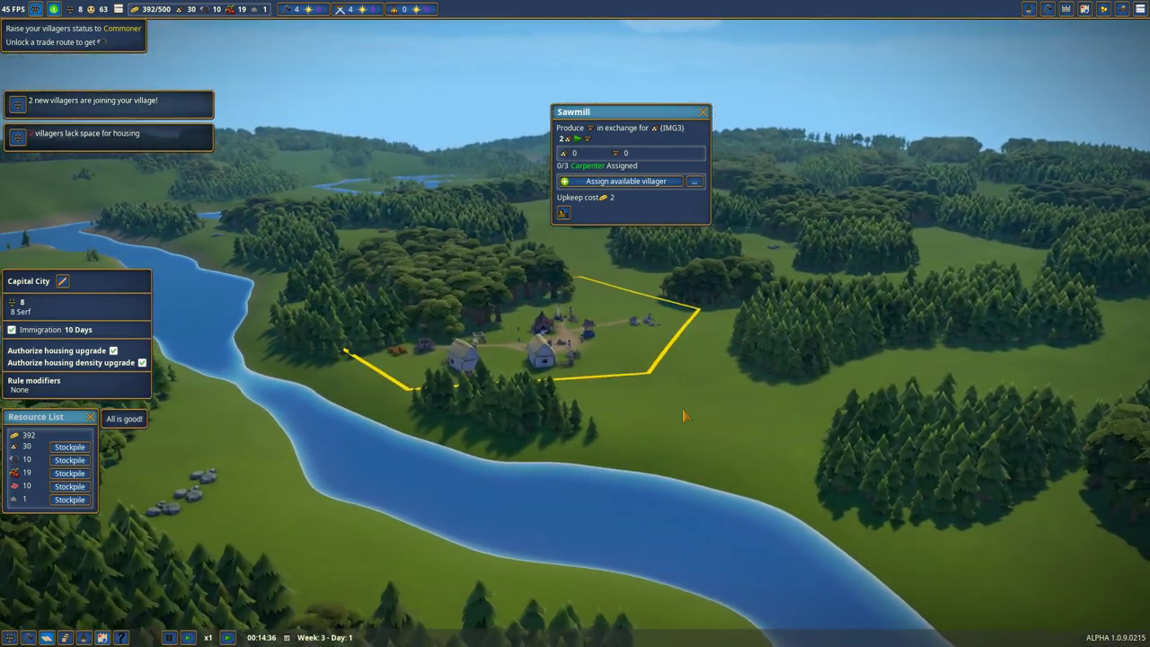
pyautogui.scroll(8, 613, 424)
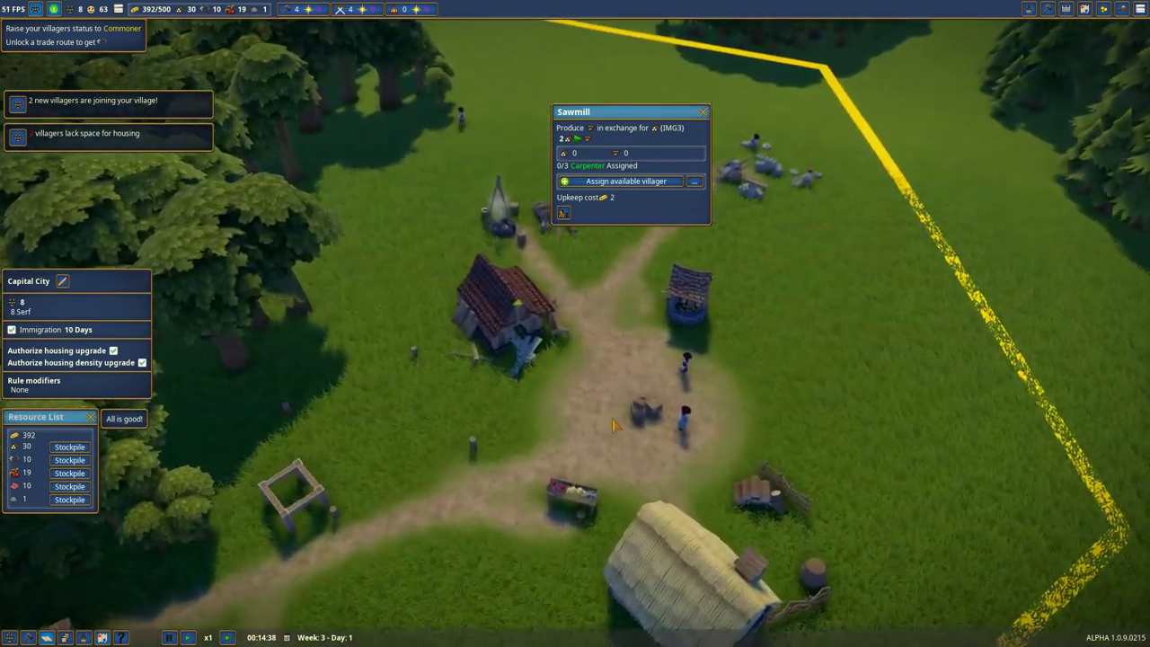
pyautogui.scroll(4, 613, 424)
pyautogui.moveTo(613, 424); pyautogui.dragTo(558, 503)
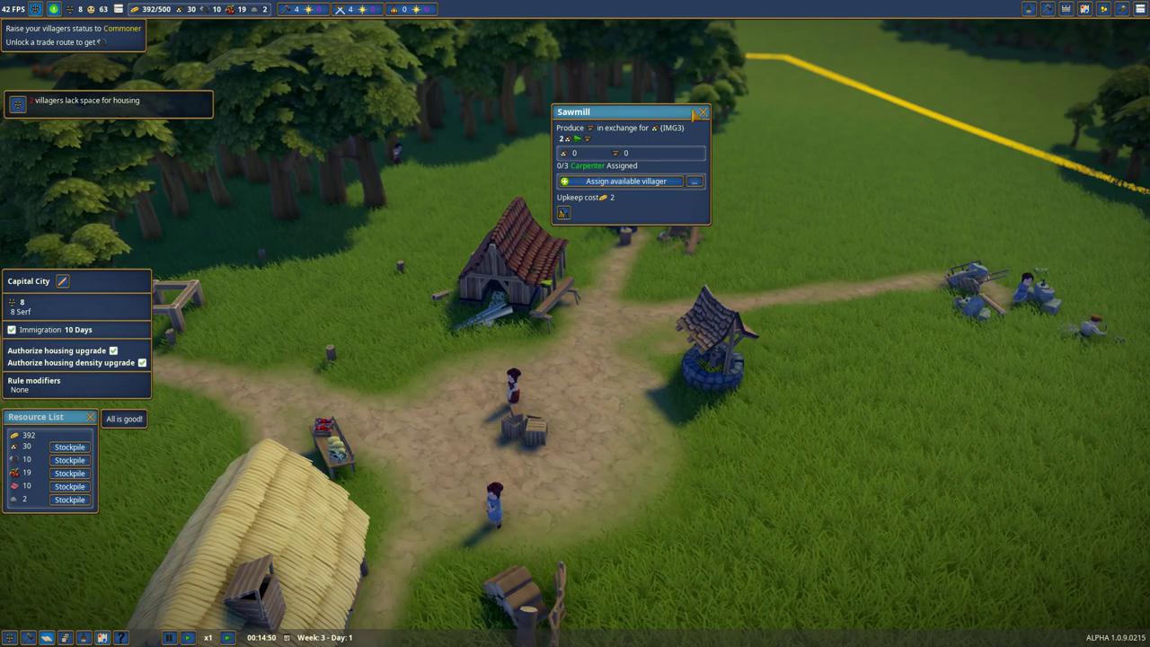
pyautogui.click(700, 113)
pyautogui.scroll(-5, 575, 323)
pyautogui.scroll(3, 678, 325)
# Step: Rotate and tilt the camera to look down on the village from the upper right
pyautogui.middleClick(678, 326)
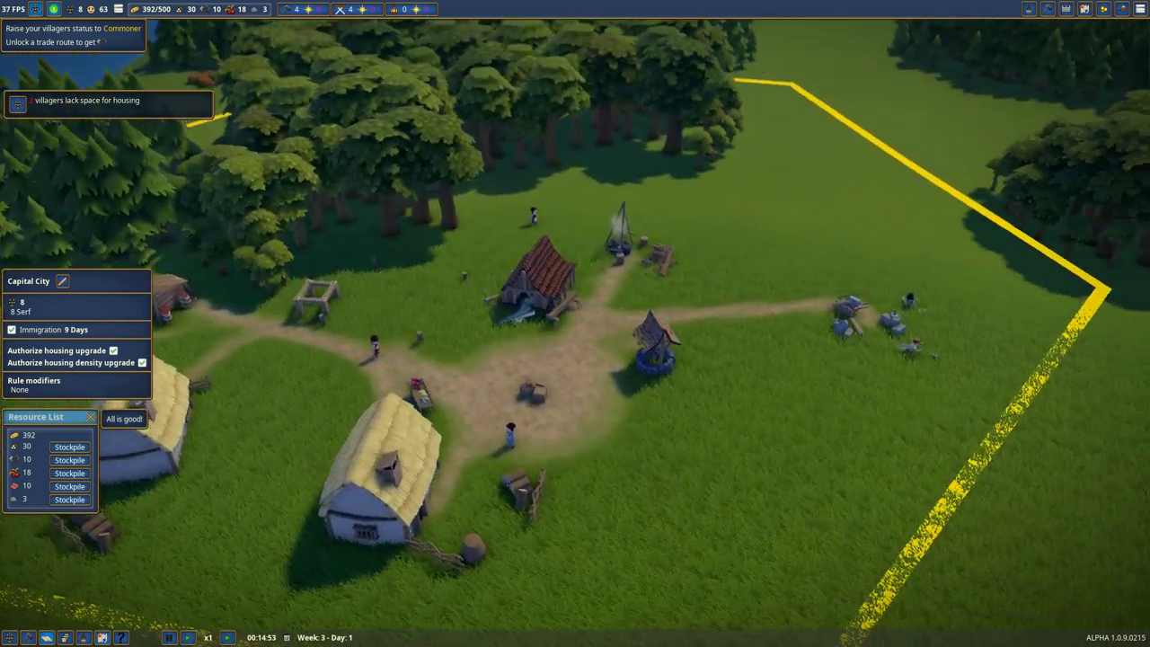
pyautogui.scroll(-5, 582, 331)
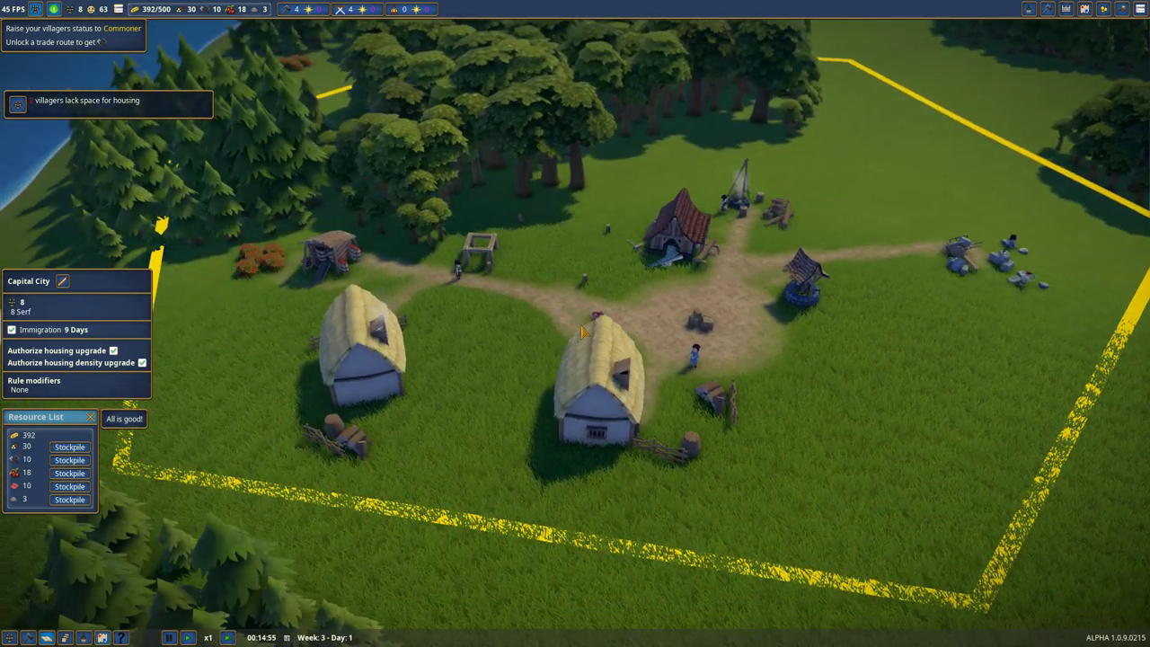
pyautogui.scroll(2, 666, 370)
pyautogui.scroll(-5, 666, 370)
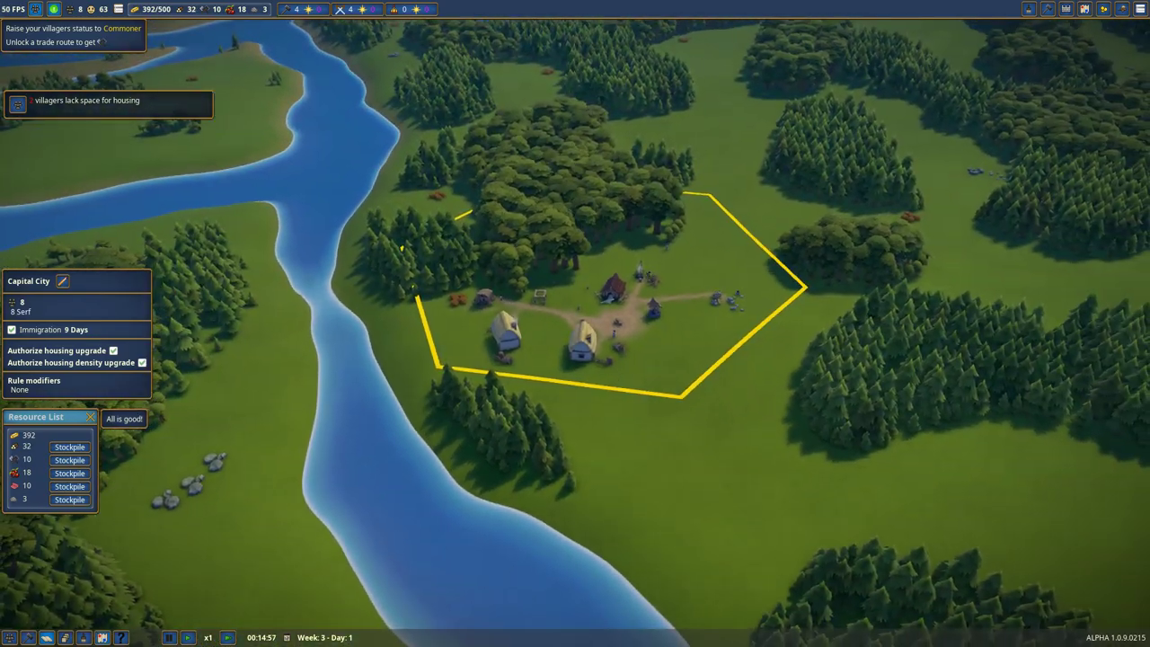
pyautogui.scroll(-3, 666, 370)
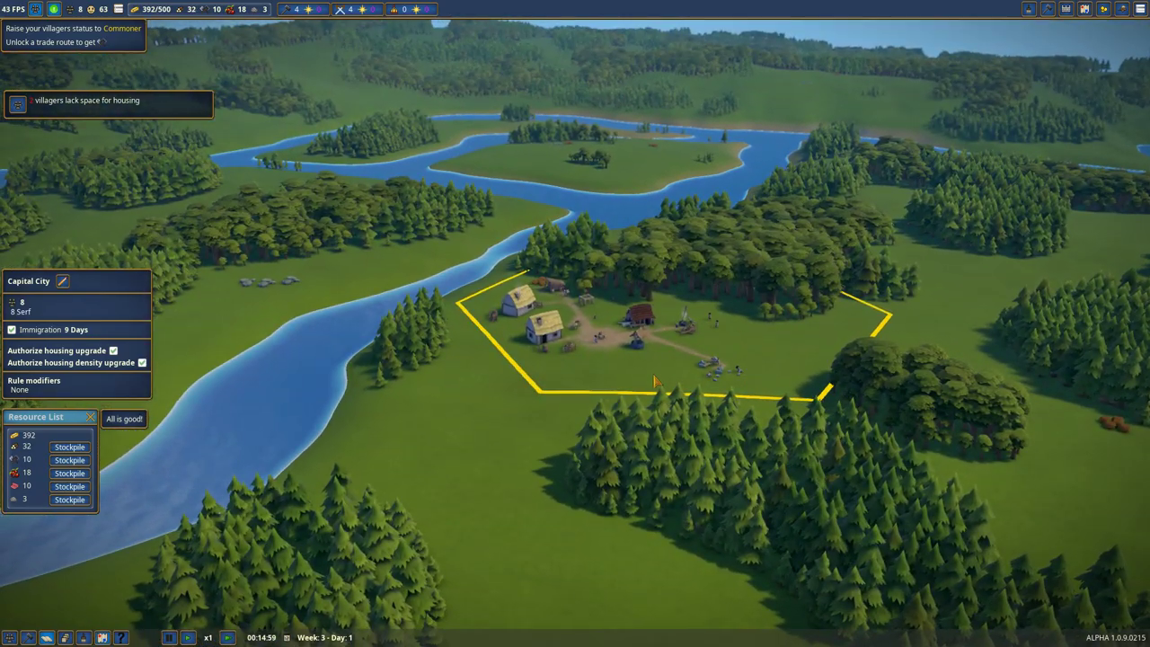
pyautogui.scroll(5, 645, 384)
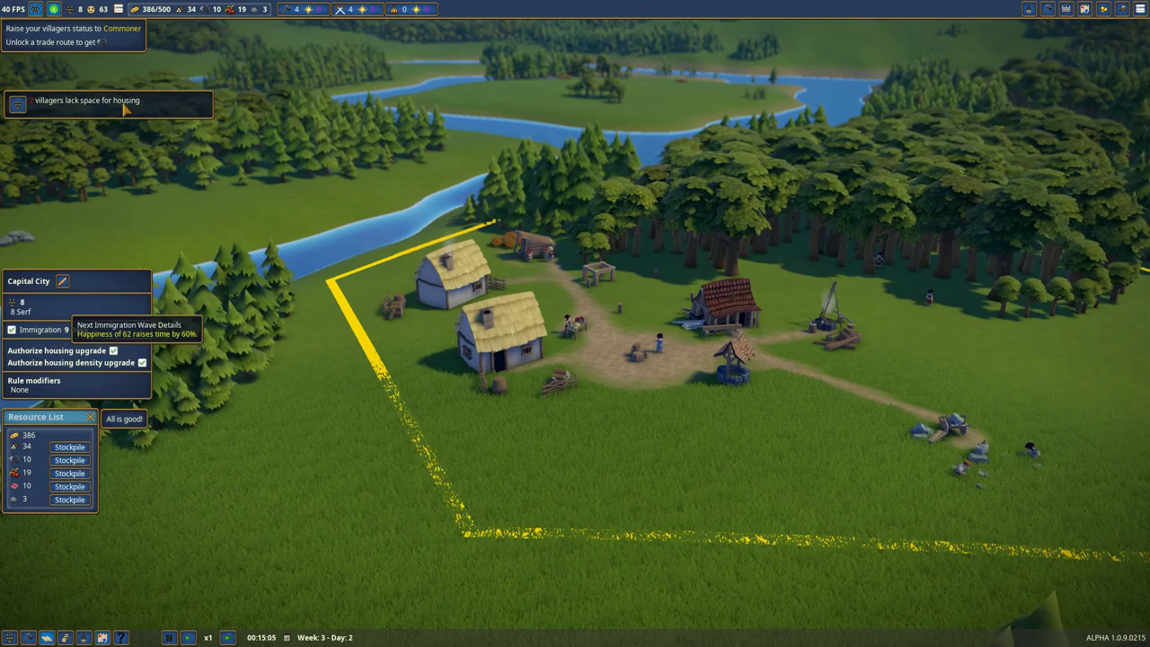
pyautogui.moveTo(575, 342); pyautogui.dragTo(725, 339)
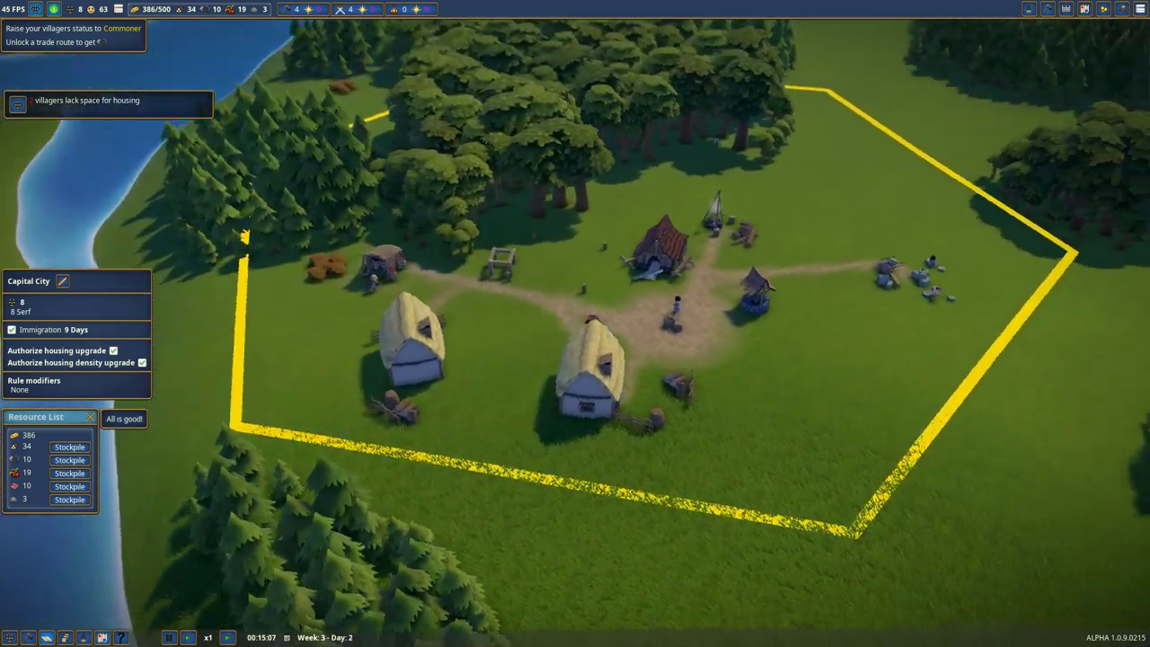
pyautogui.scroll(-3, 725, 339)
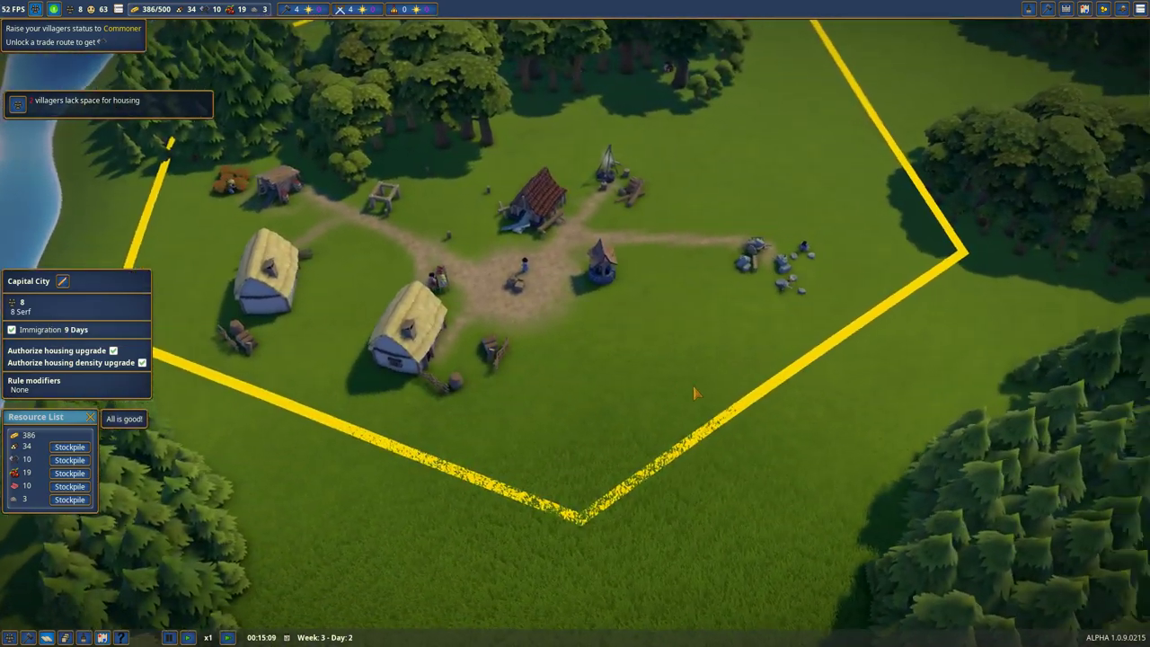
pyautogui.press('w')
pyautogui.press('d')
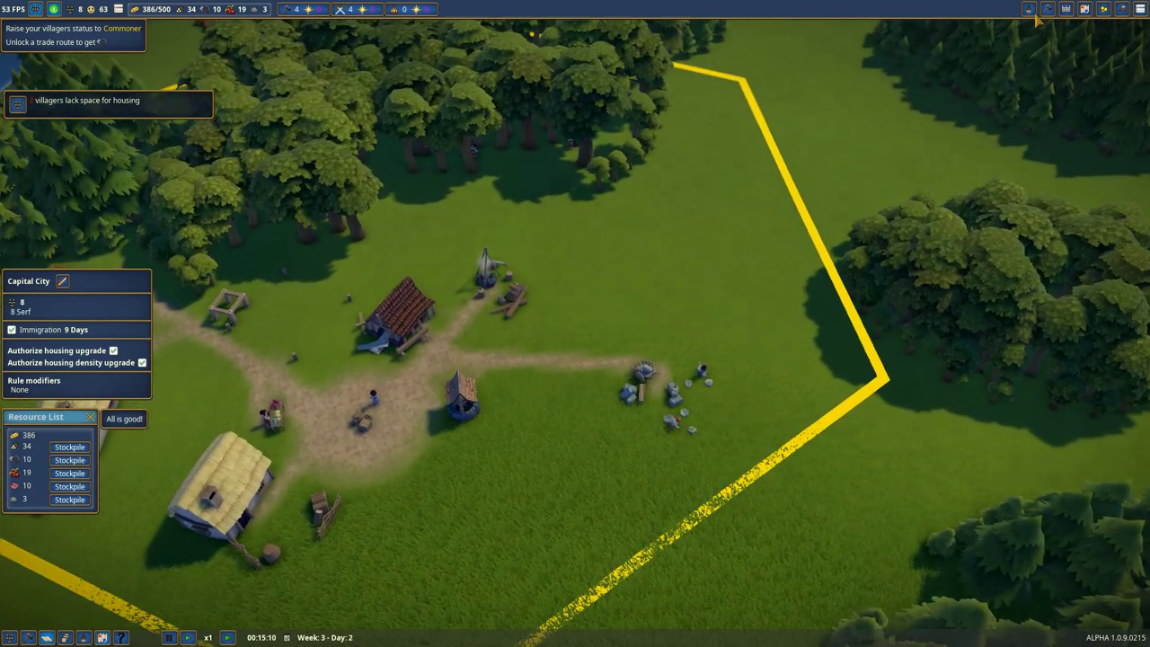
# Step: Paint more residential zone rightward across the field beside the houses
pyautogui.click(1029, 9)
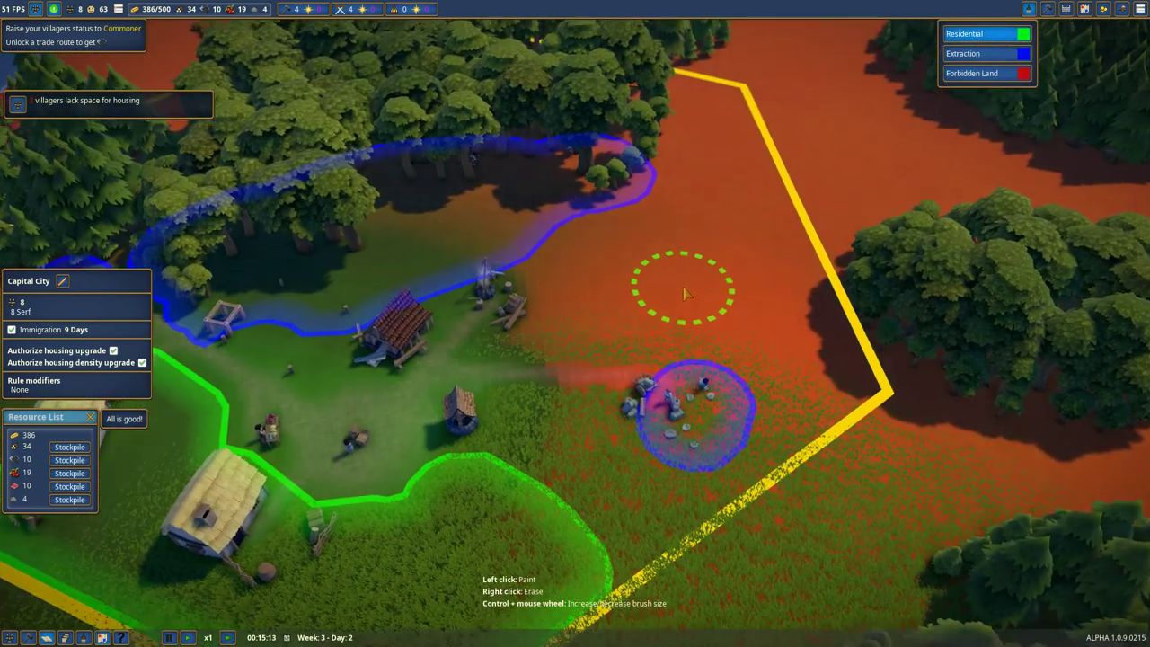
pyautogui.scroll(2, 687, 294)
pyautogui.scroll(3, 755, 395)
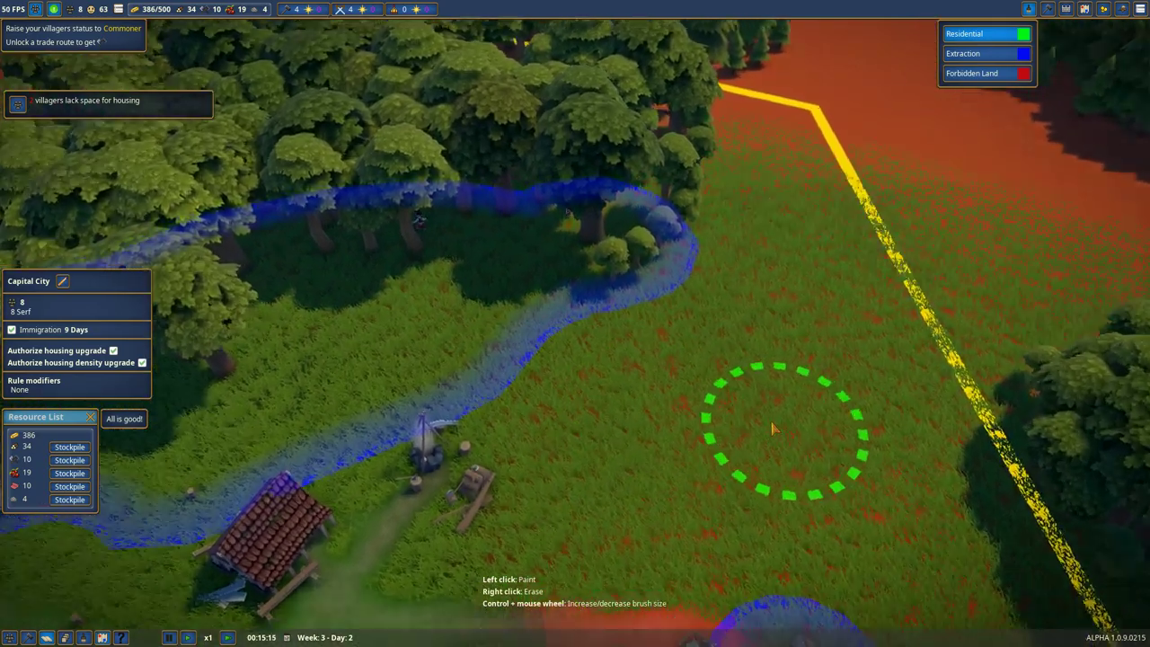
pyautogui.press('q')
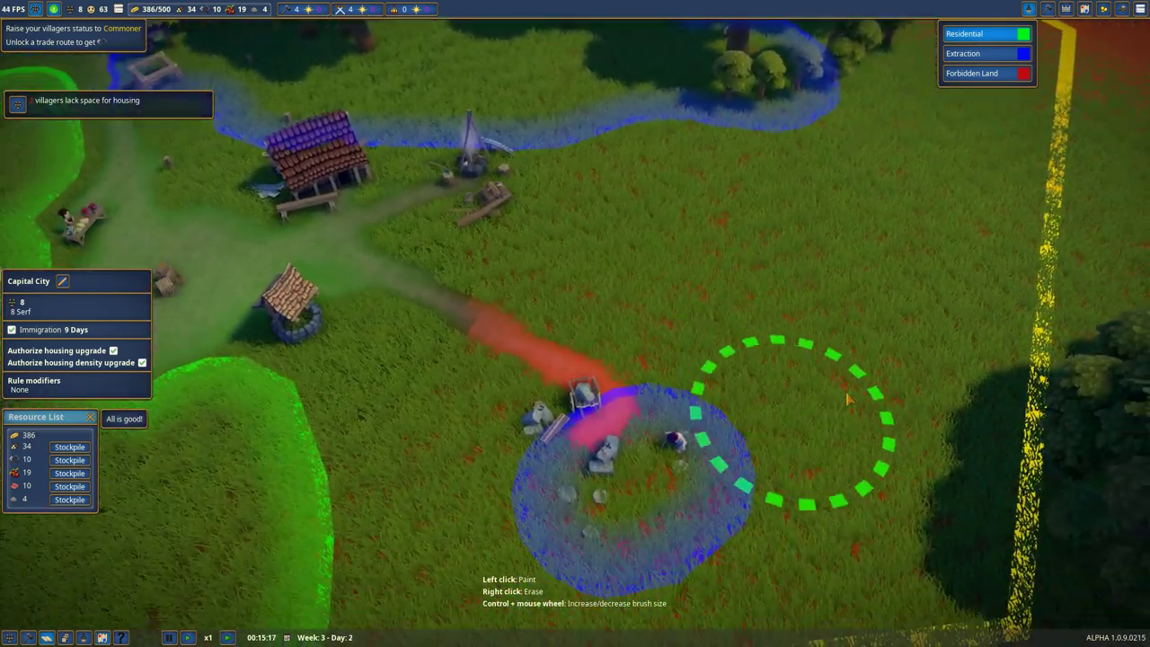
pyautogui.scroll(-3, 848, 400)
pyautogui.press('e')
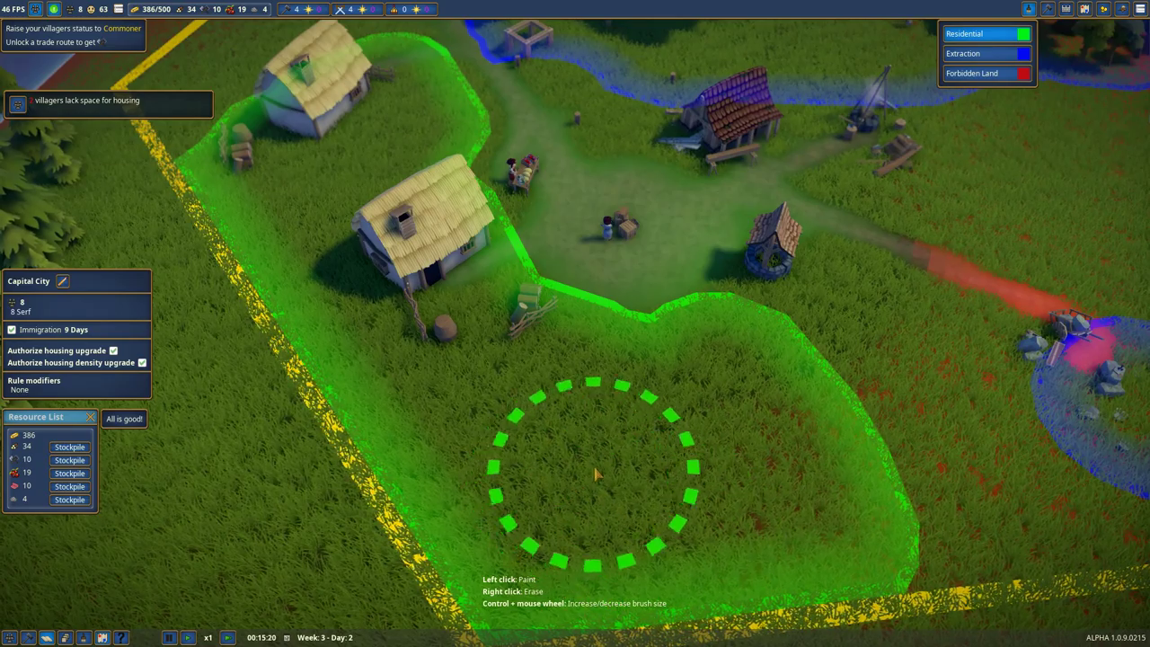
pyautogui.scroll(-4, 594, 474)
pyautogui.scroll(-4, 592, 449)
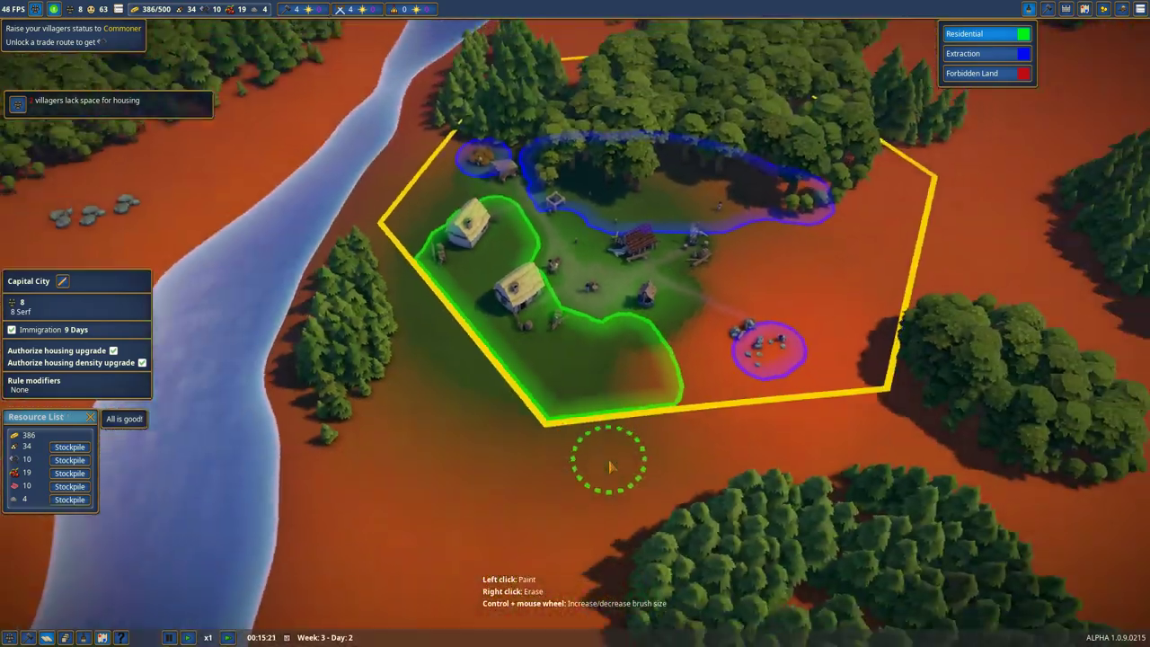
pyautogui.scroll(-2, 566, 404)
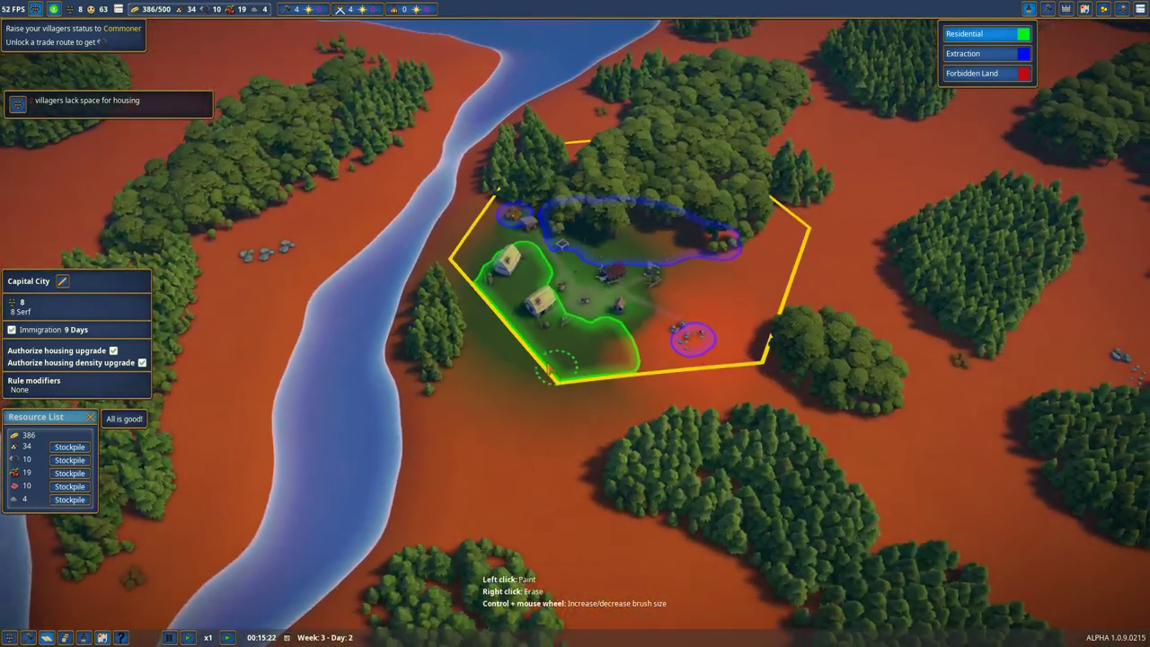
pyautogui.scroll(3, 548, 368)
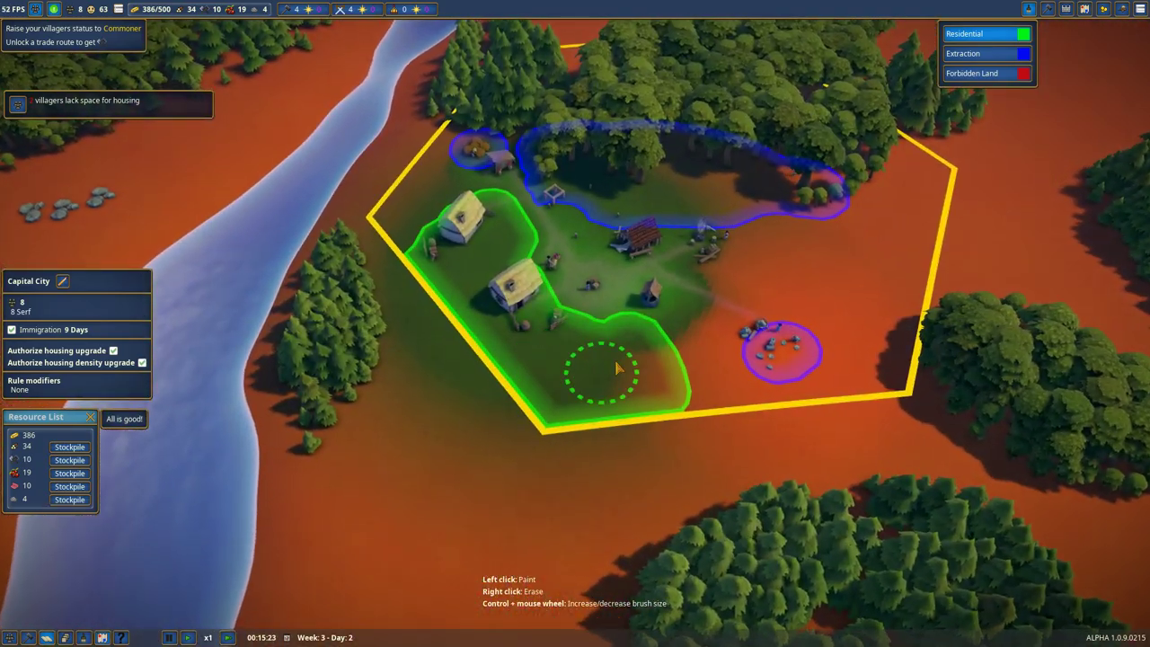
pyautogui.scroll(3, 546, 395)
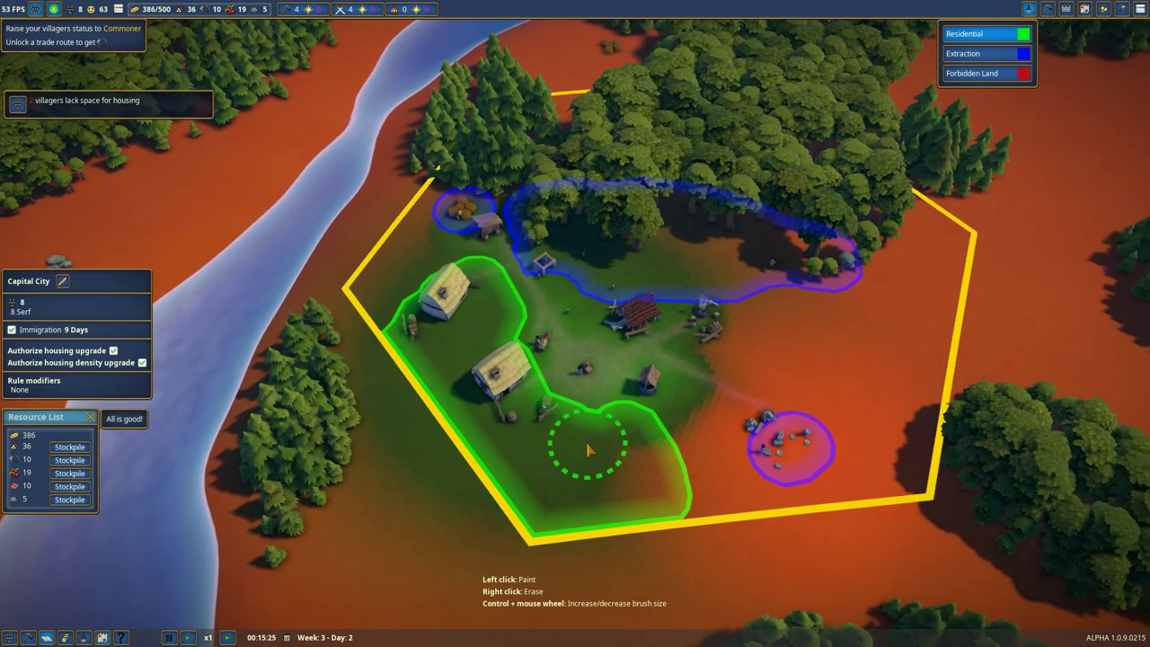
pyautogui.scroll(2, 546, 413)
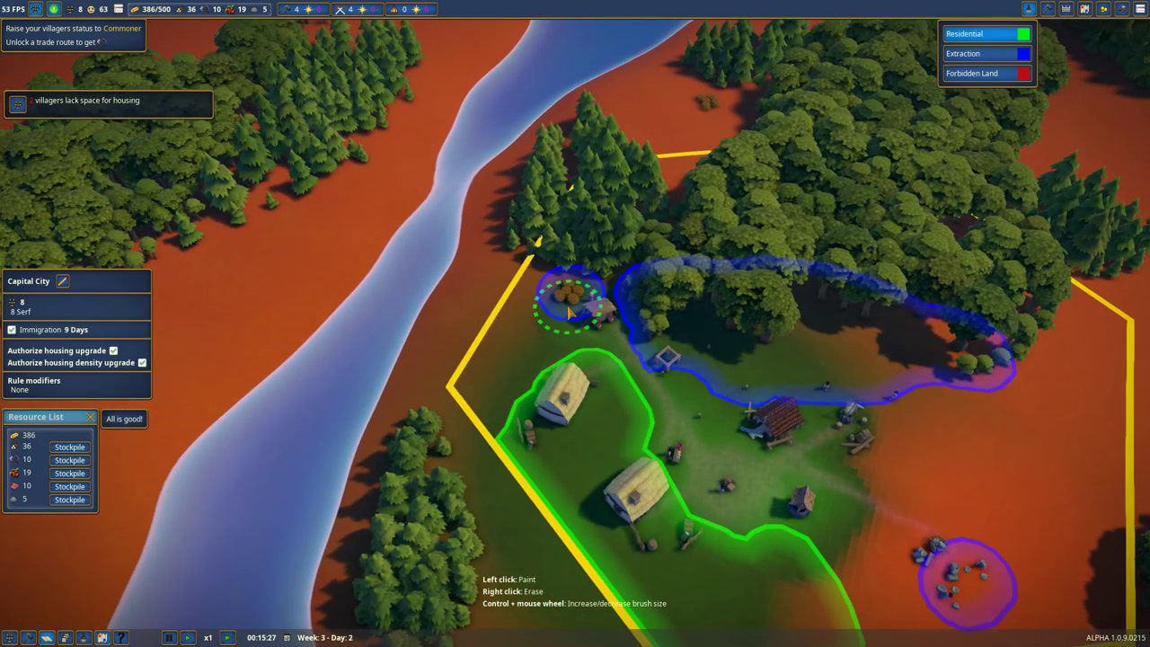
pyautogui.scroll(-3, 569, 310)
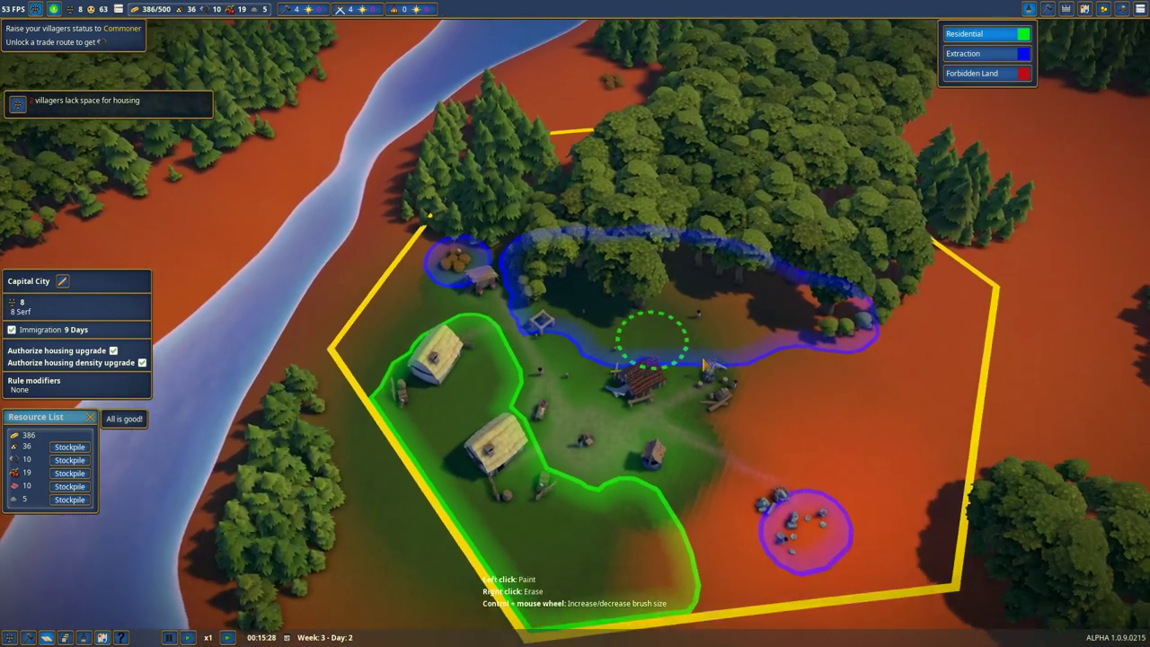
pyautogui.scroll(3, 576, 317)
pyautogui.scroll(3, 629, 350)
pyautogui.scroll(2, 683, 369)
pyautogui.press('s')
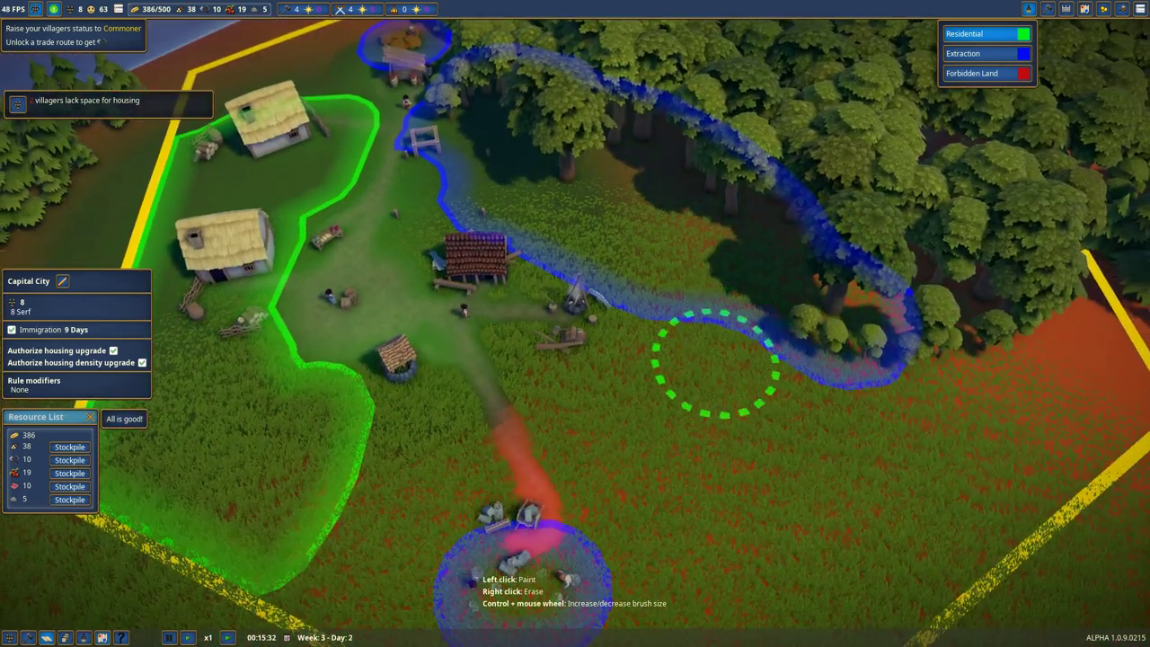
pyautogui.press('q')
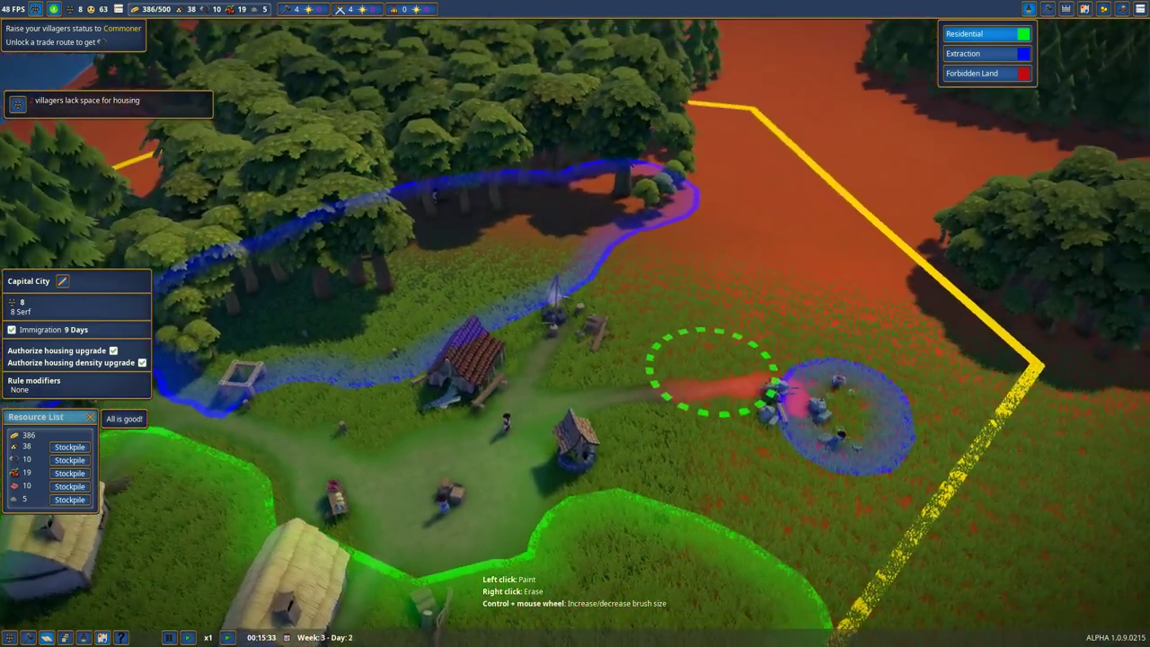
pyautogui.moveTo(680, 436)
pyautogui.mouseDown()
pyautogui.moveTo(658, 383)
pyautogui.moveTo(787, 447)
pyautogui.mouseUp()
pyautogui.moveTo(647, 400); pyautogui.dragTo(699, 459)
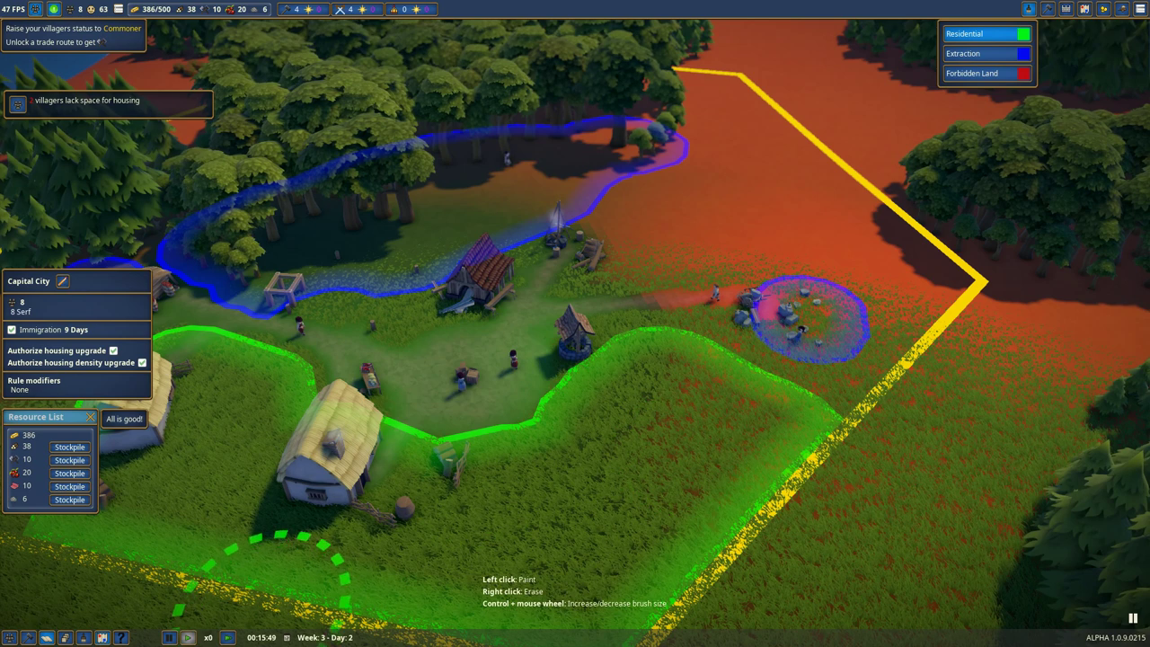
# Step: Resume the game from pause and close zone painting and the public buildings list
pyautogui.press('space')
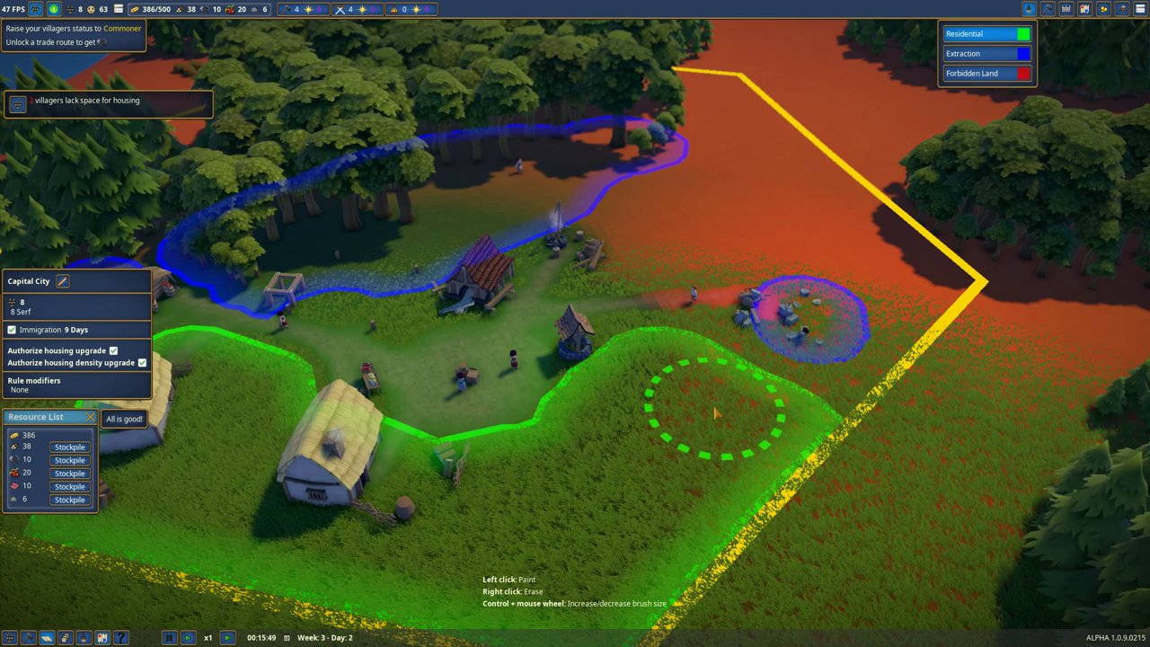
pyautogui.click(1029, 9)
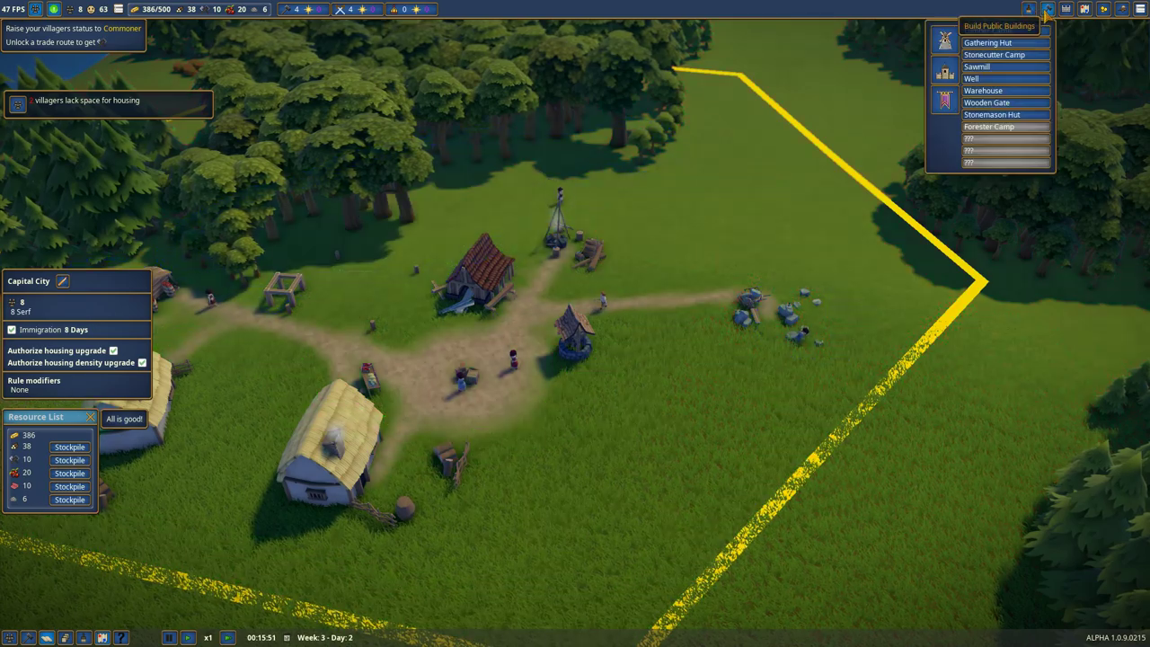
pyautogui.click(1048, 9)
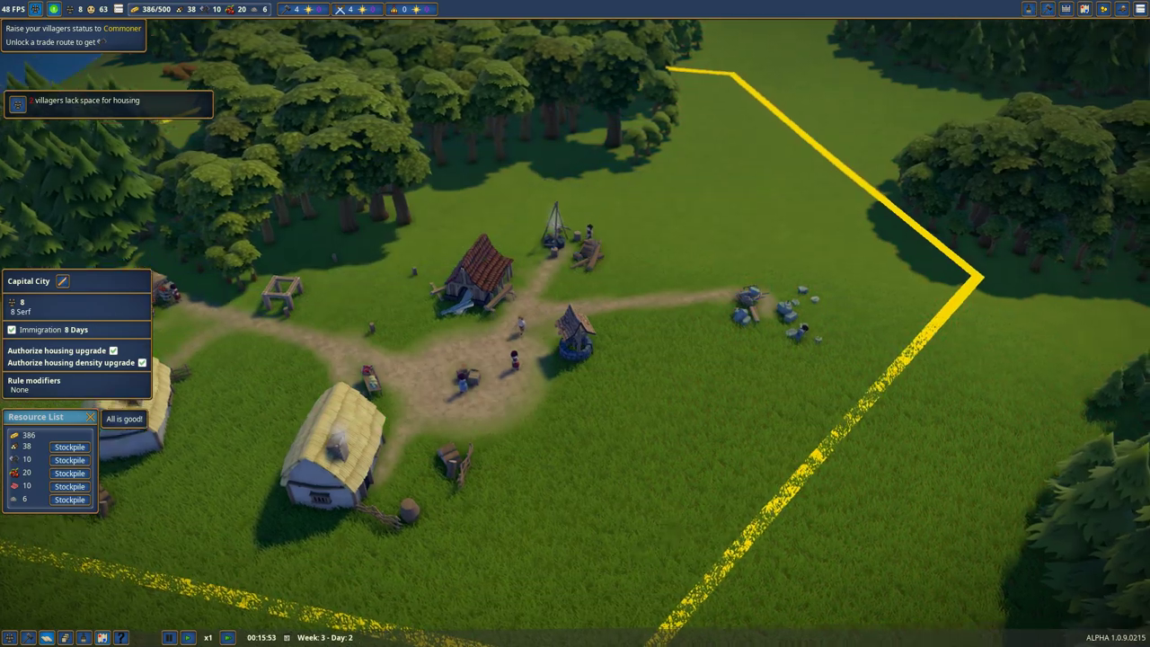
pyautogui.moveTo(575, 359); pyautogui.dragTo(449, 270)
pyautogui.scroll(-1, 123, 64)
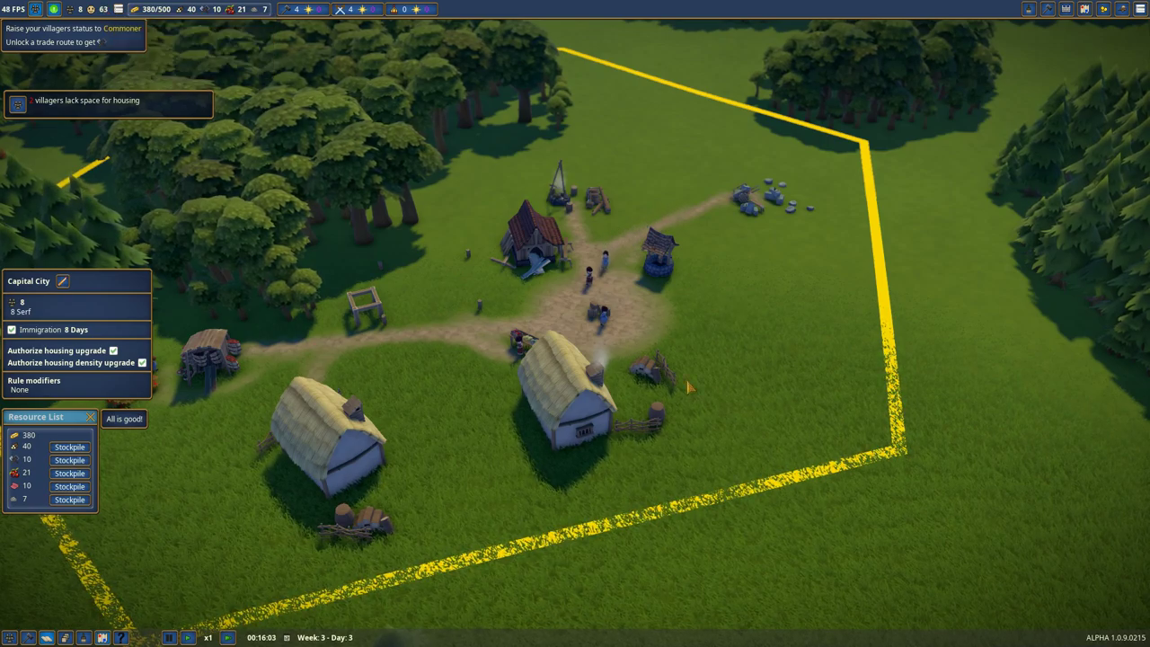
pyautogui.scroll(-5, 734, 424)
pyautogui.scroll(-5, 734, 423)
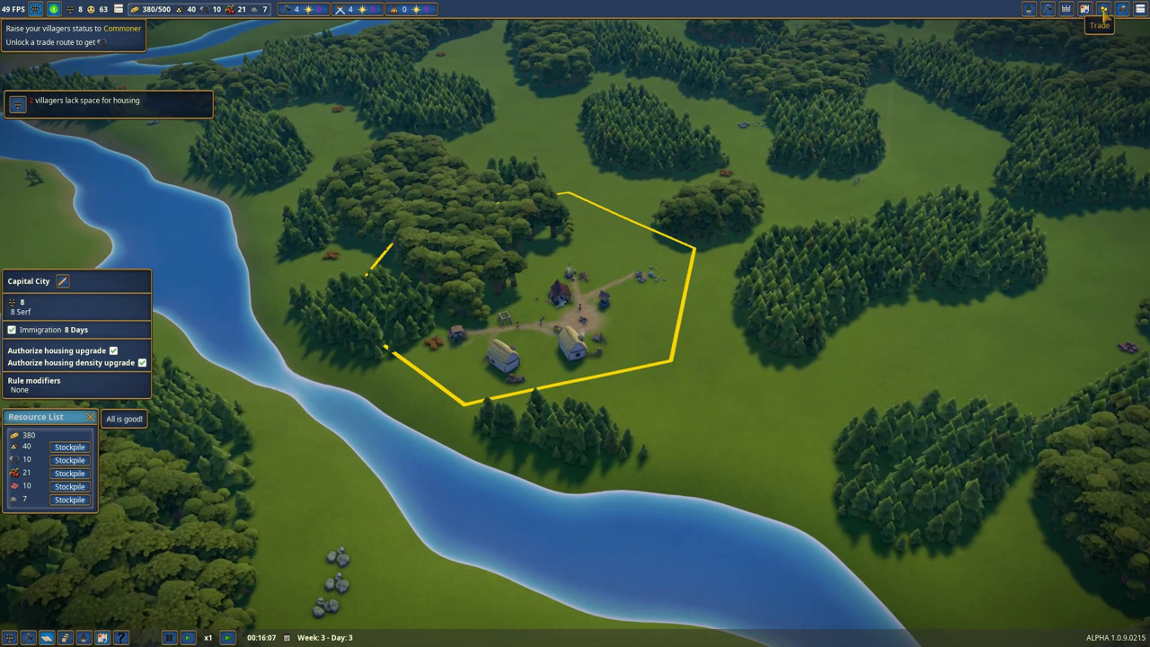
# Step: Show the territory grid, look over neighbouring land, then tilt down over the village centre
pyautogui.click(1085, 9)
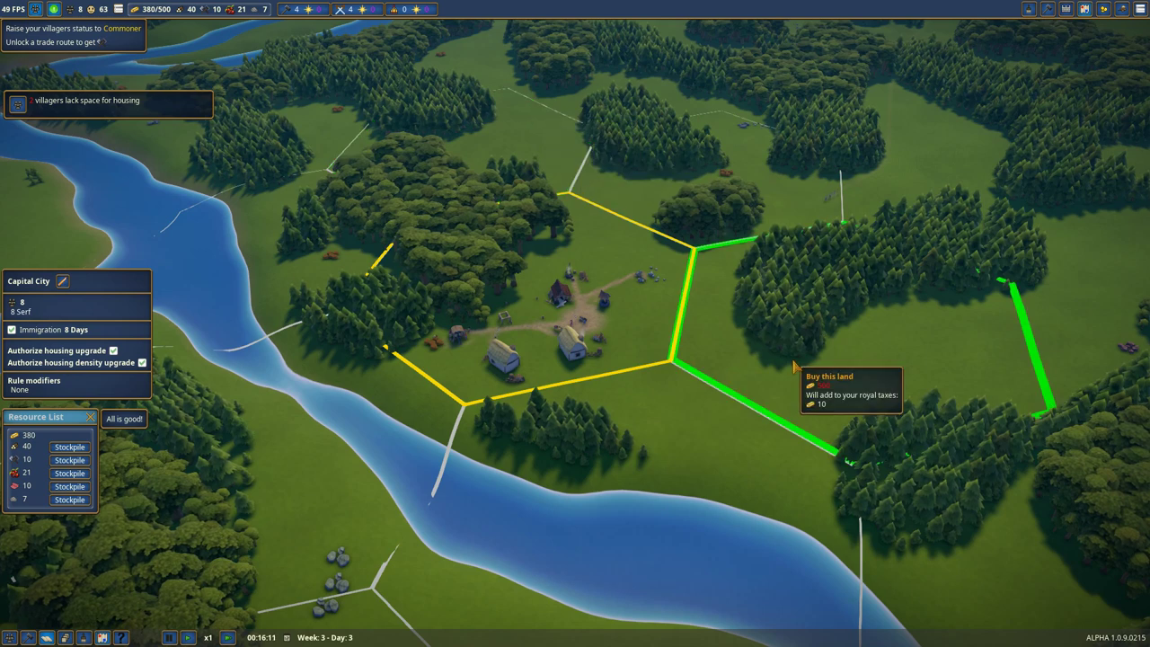
pyautogui.press('a')
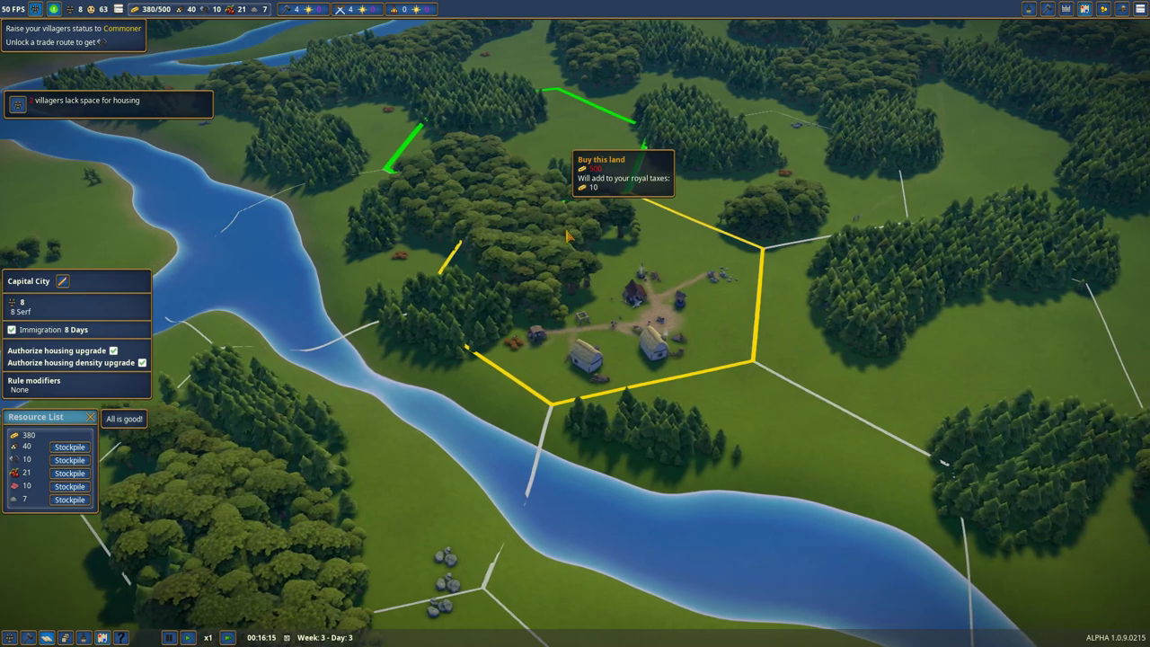
pyautogui.scroll(3, 638, 338)
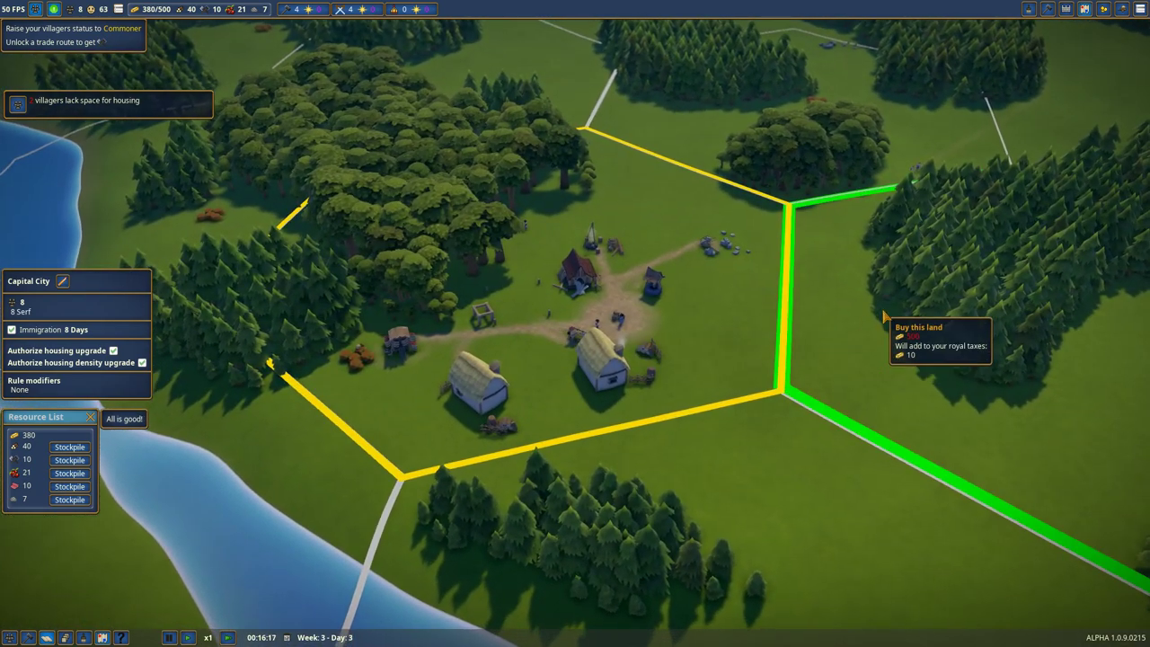
pyautogui.press('d')
pyautogui.scroll(-3, 648, 193)
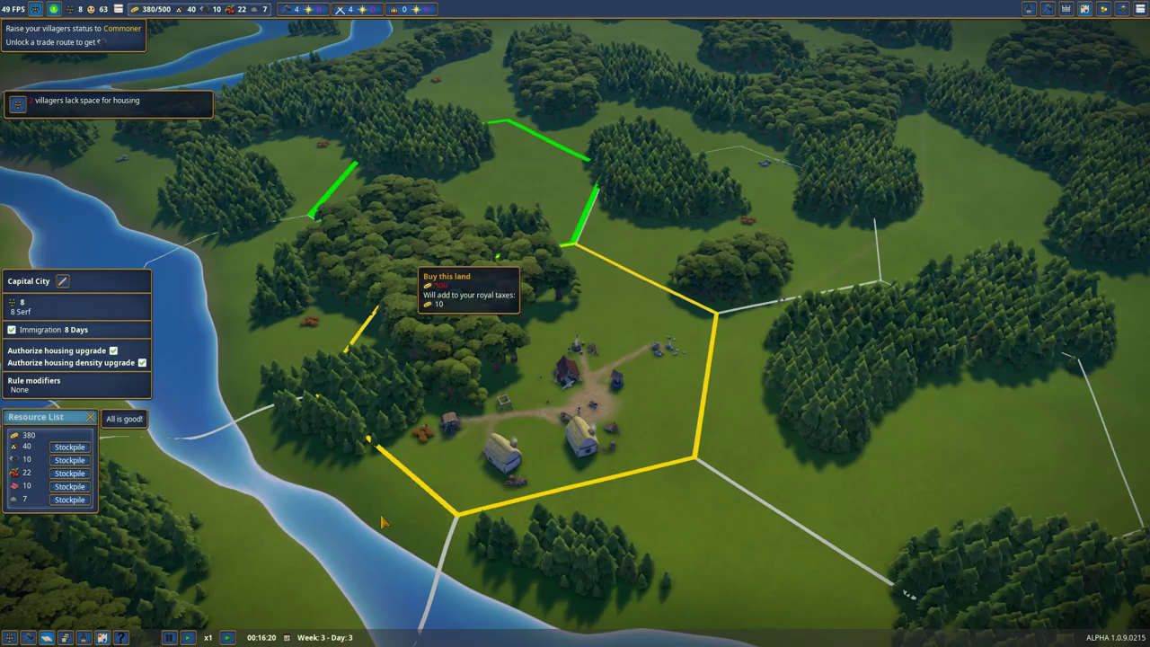
pyautogui.scroll(-2, 381, 521)
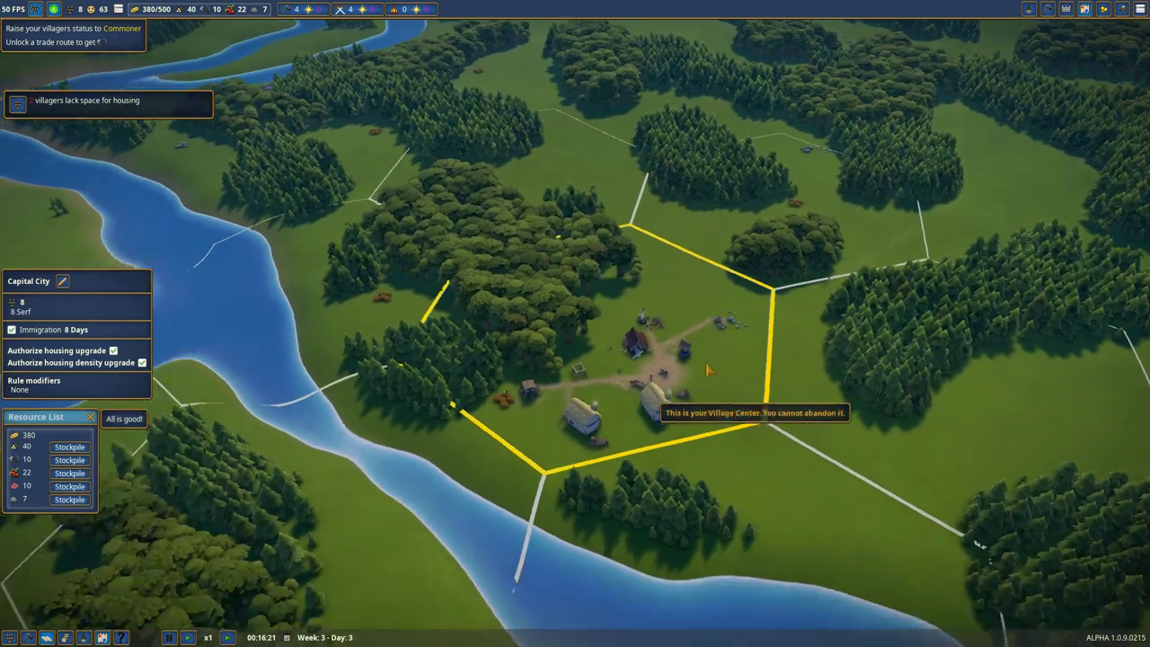
pyautogui.scroll(-3, 629, 404)
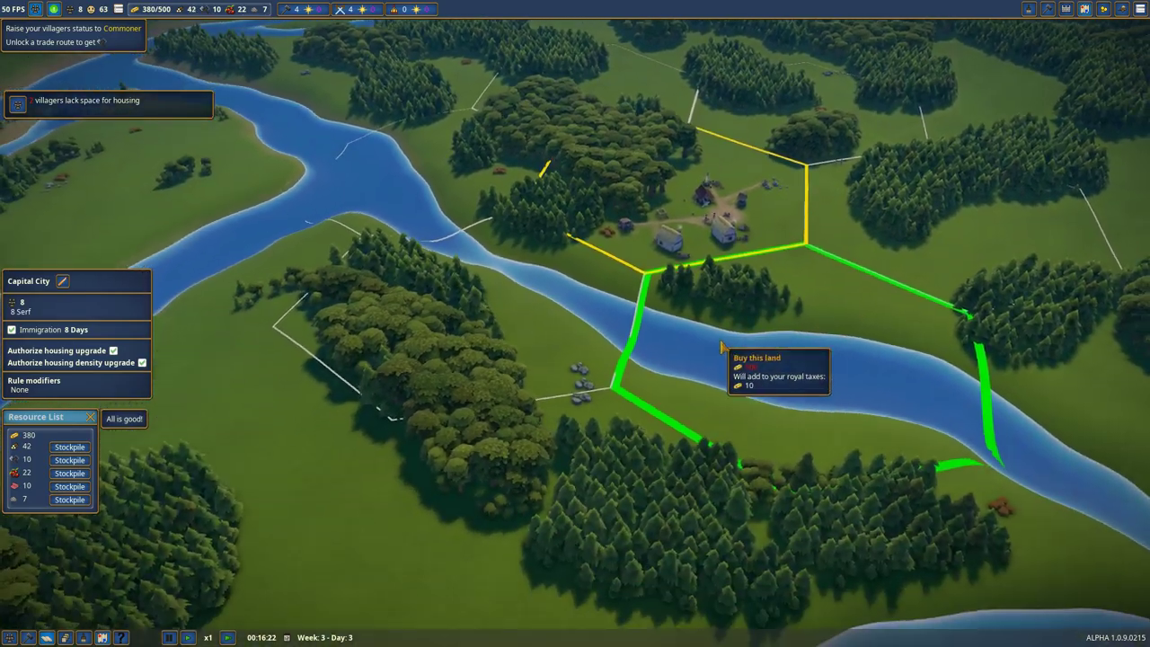
pyautogui.press('e')
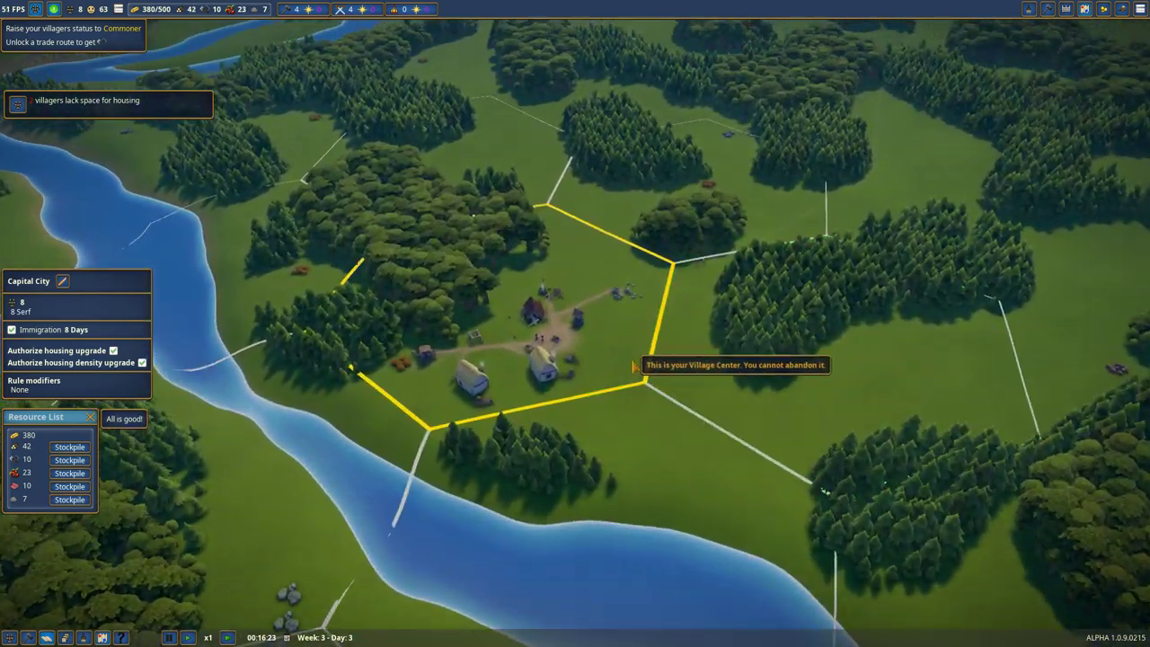
pyautogui.press('q')
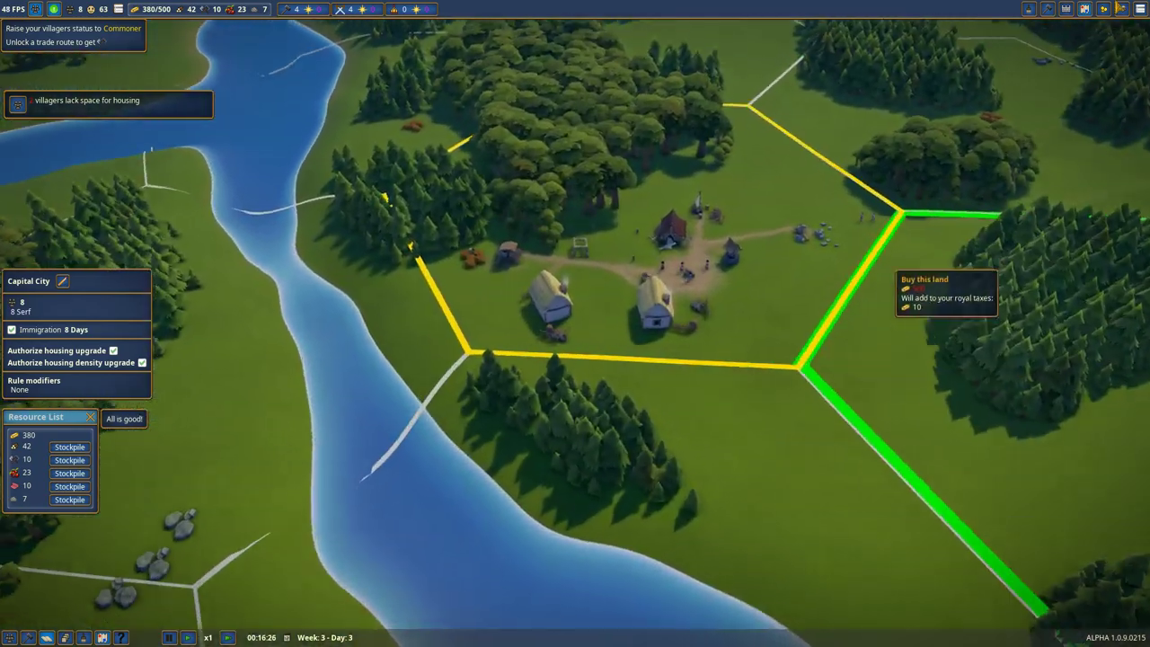
pyautogui.scroll(3, 862, 270)
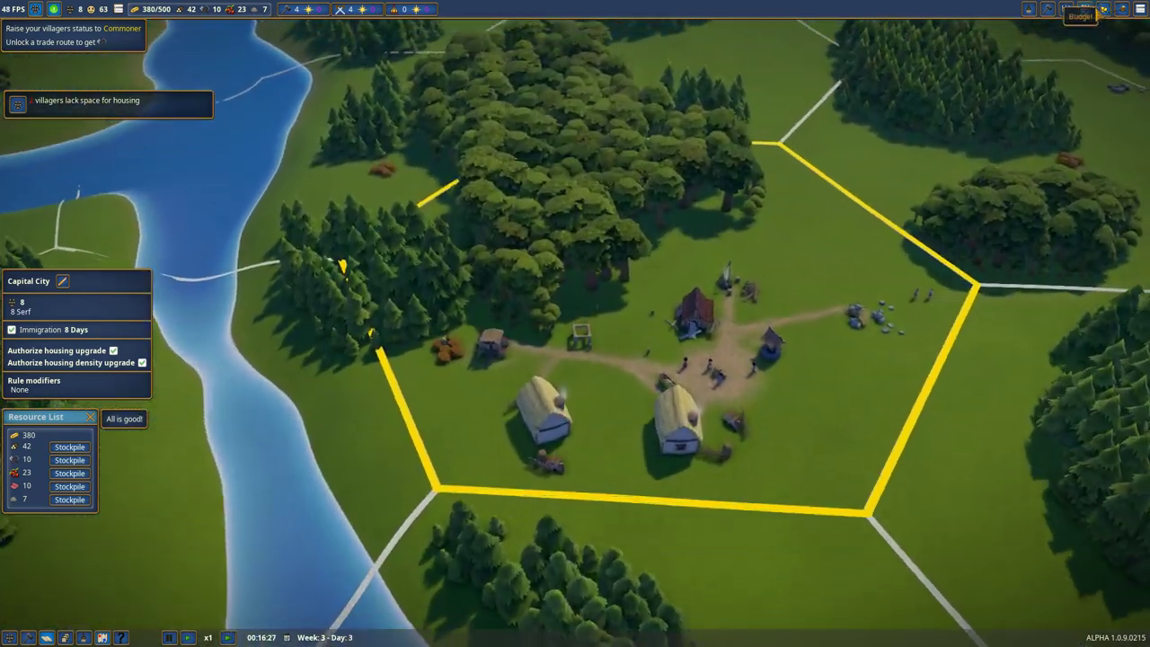
pyautogui.scroll(5, 629, 359)
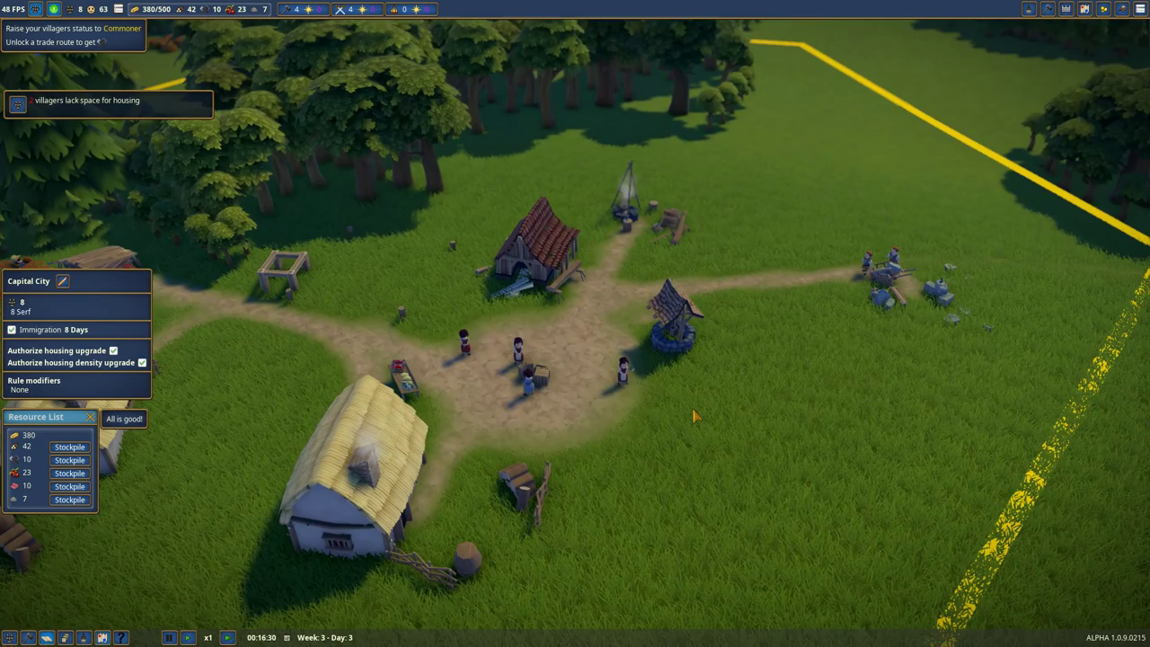
pyautogui.scroll(-1, 694, 415)
# Step: Inspect the Sawmill and two villagers in the square, then close their panels
pyautogui.click(575, 274)
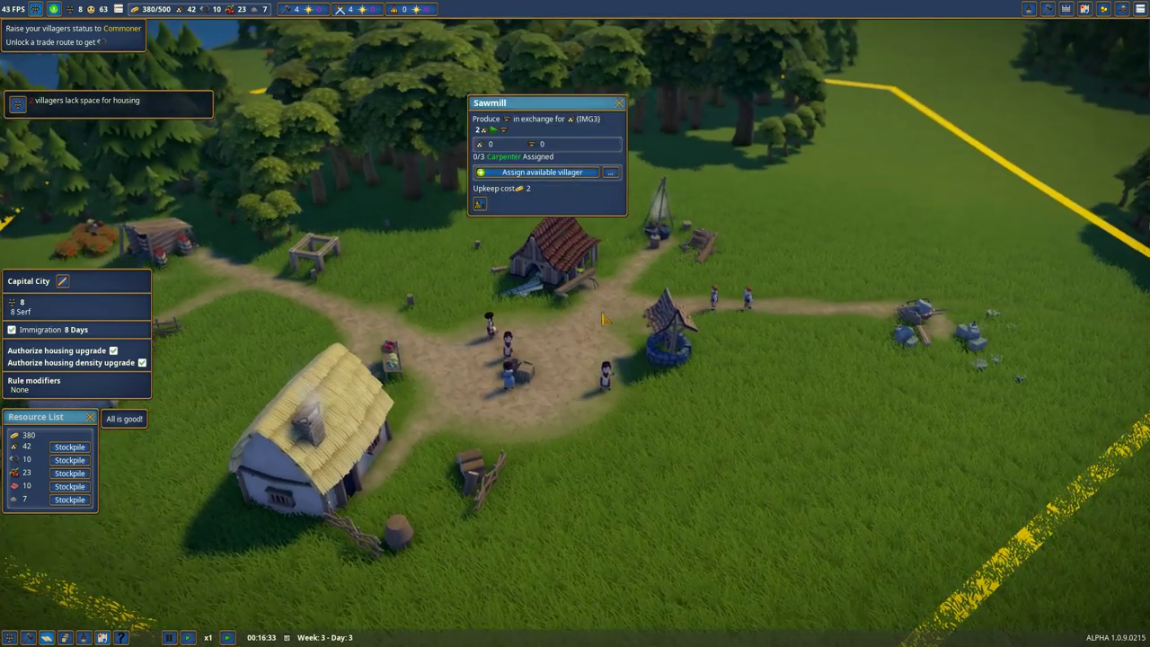
pyautogui.scroll(4, 564, 270)
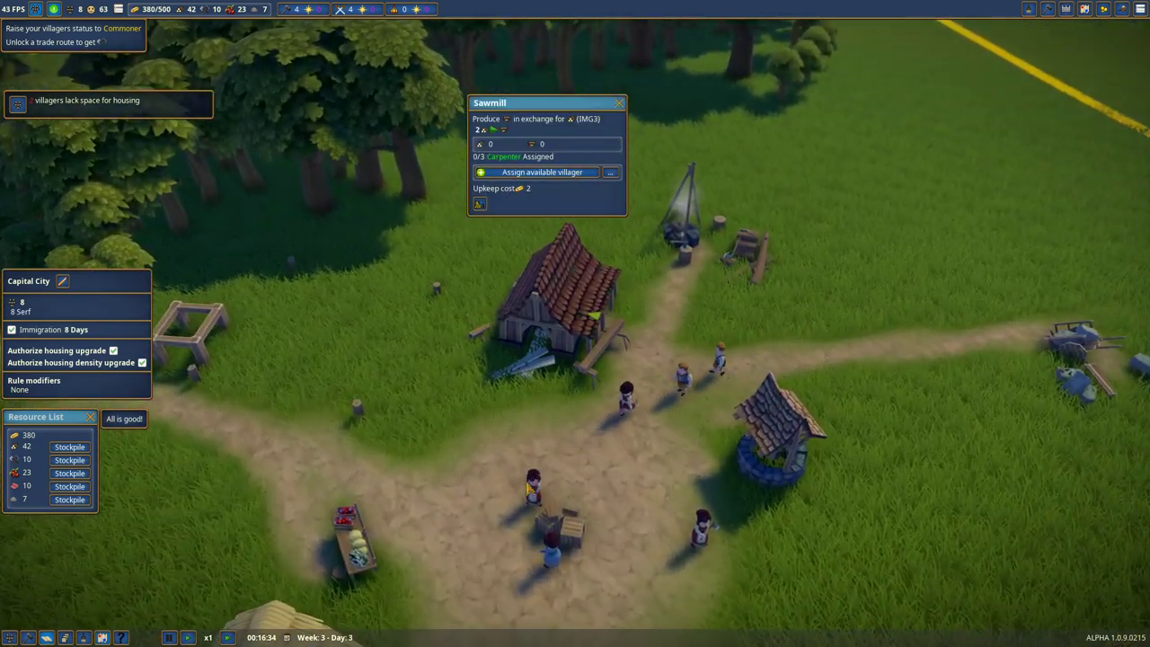
pyautogui.click(532, 483)
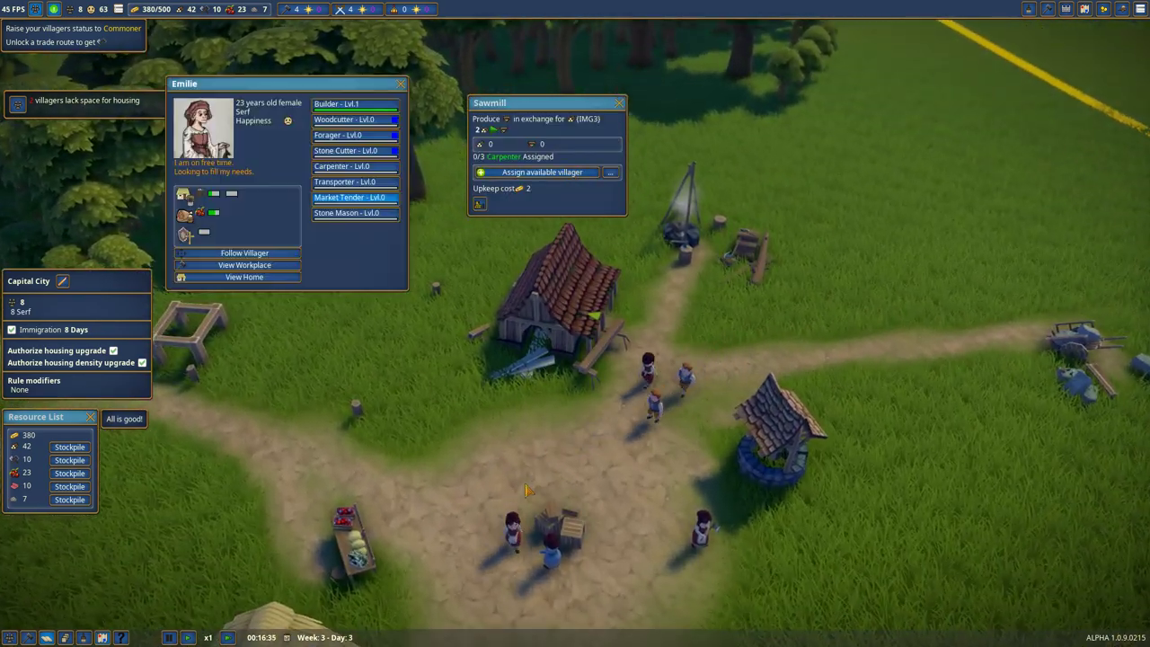
pyautogui.press('s')
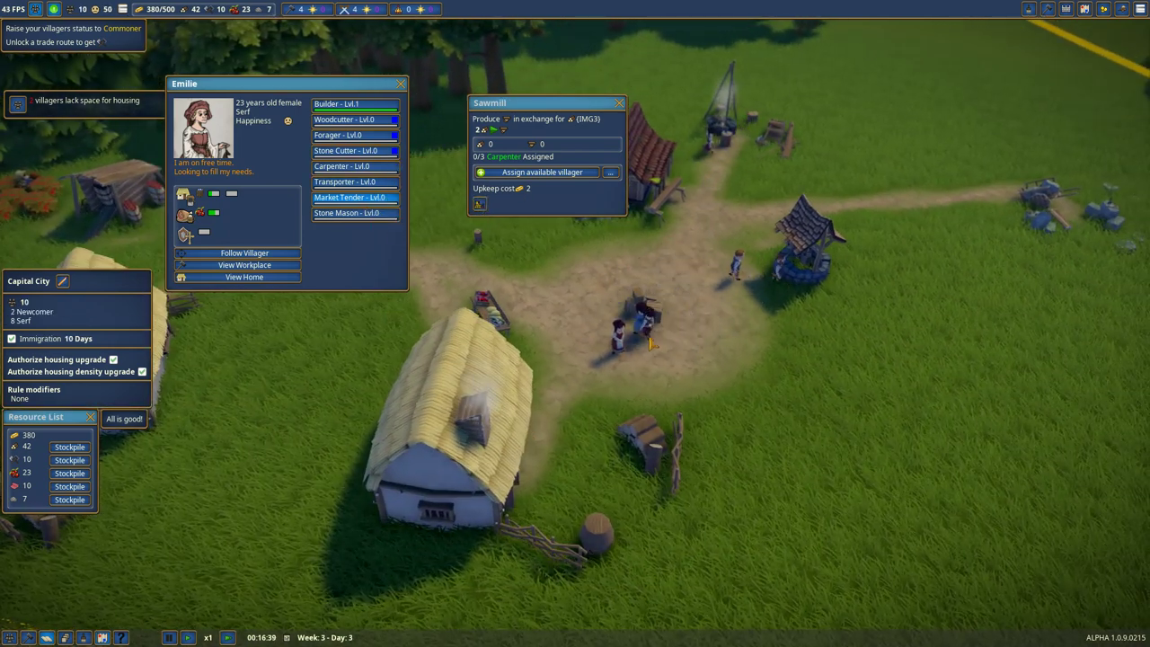
pyautogui.click(660, 359)
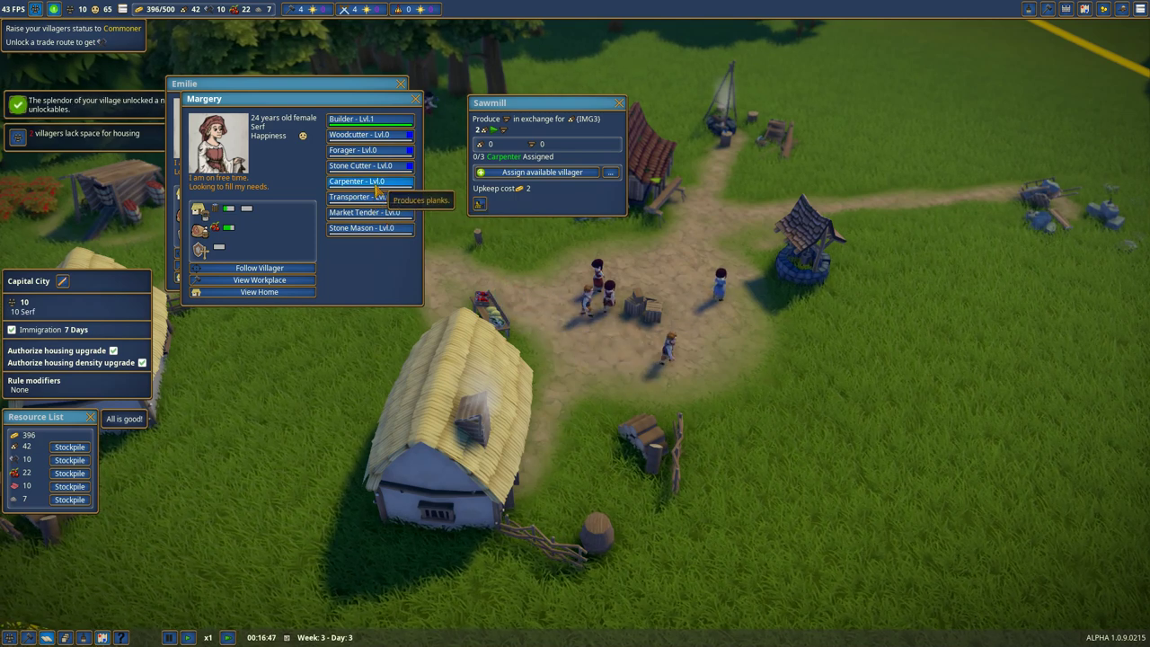
pyautogui.click(619, 105)
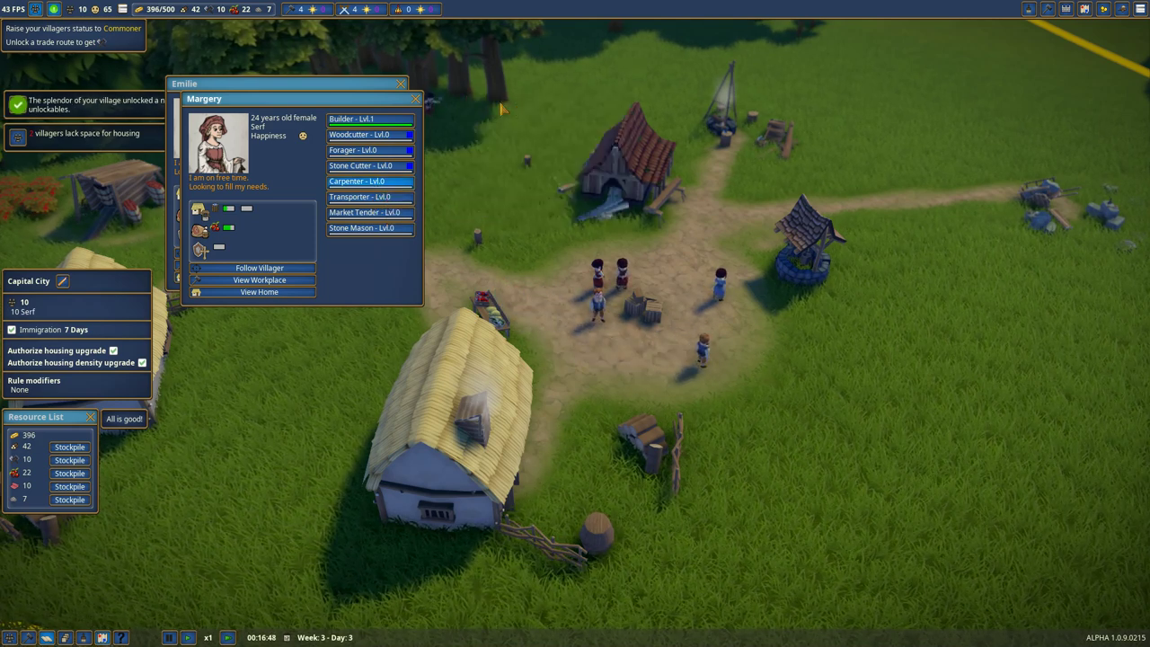
pyautogui.click(414, 100)
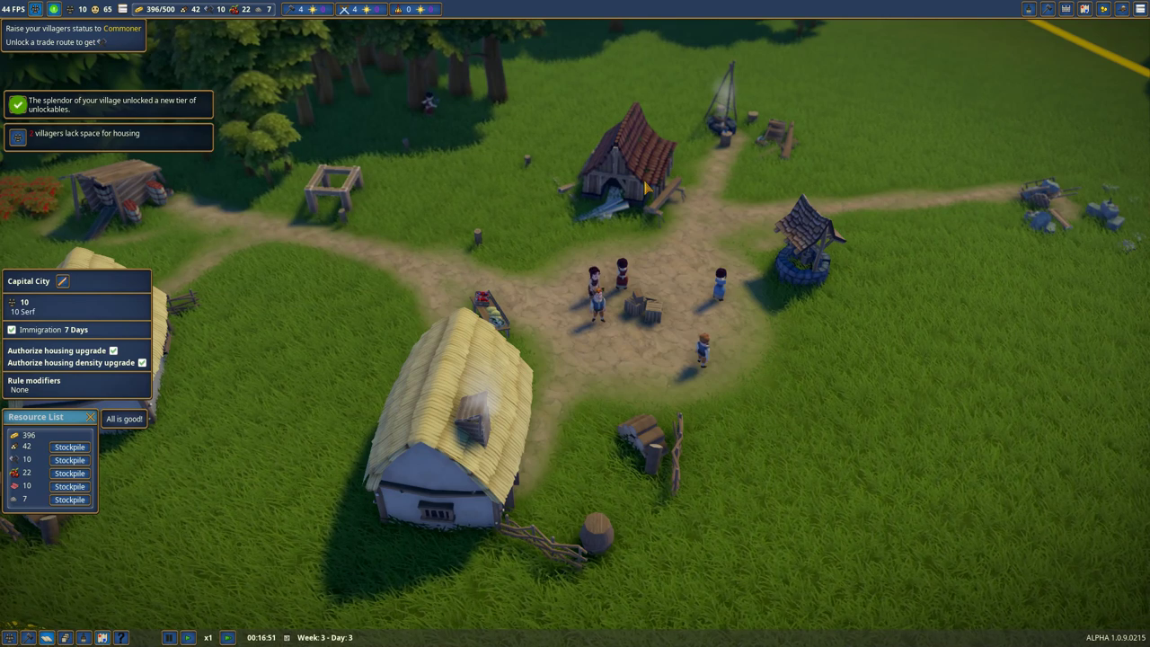
# Step: Assign an available villager as the Sawmill's carpenter and close its panel
pyautogui.click(646, 187)
pyautogui.click(620, 87)
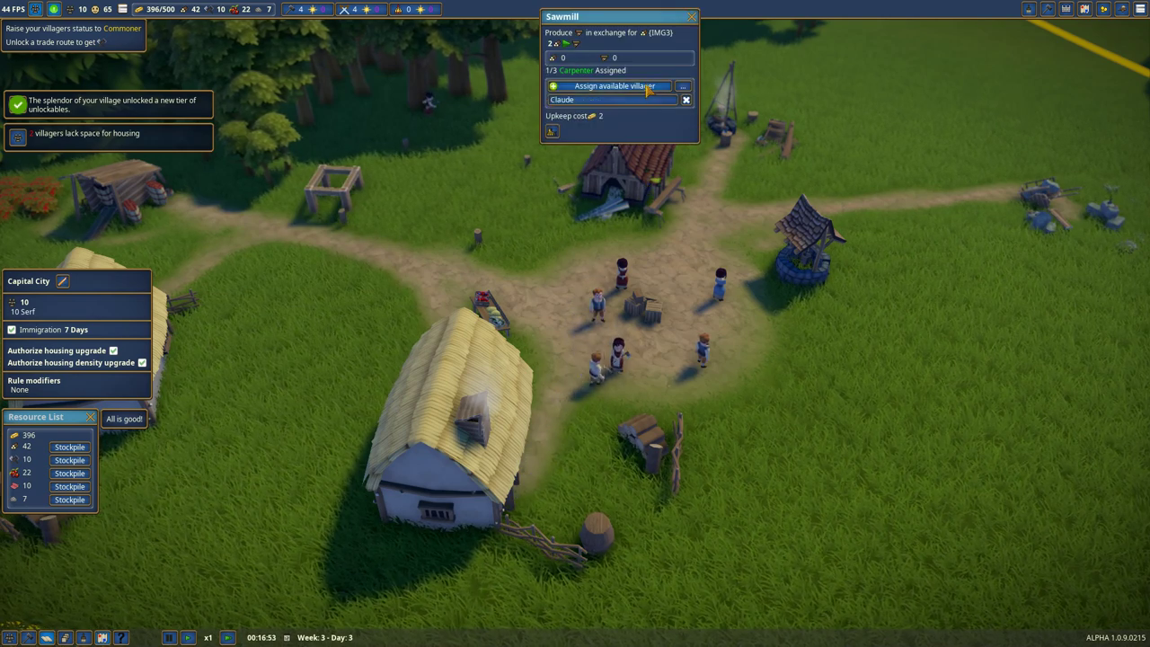
pyautogui.click(692, 17)
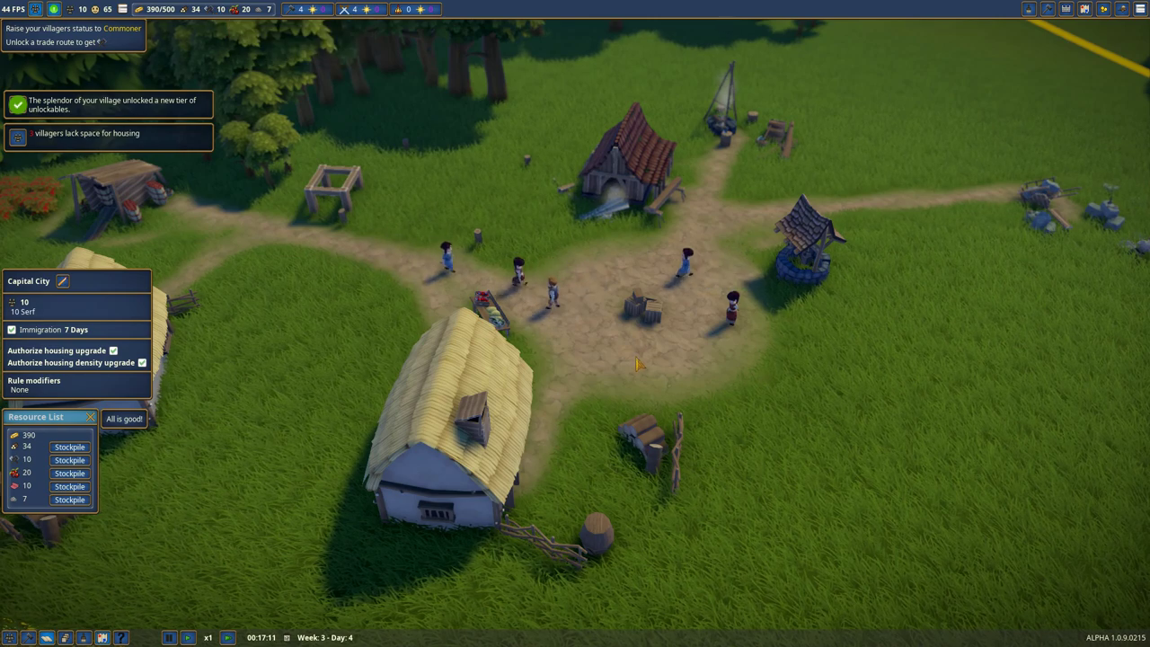
pyautogui.scroll(-2, 575, 323)
pyautogui.scroll(-2, 575, 323)
pyautogui.scroll(-2, 575, 323)
pyautogui.scroll(-2, 575, 323)
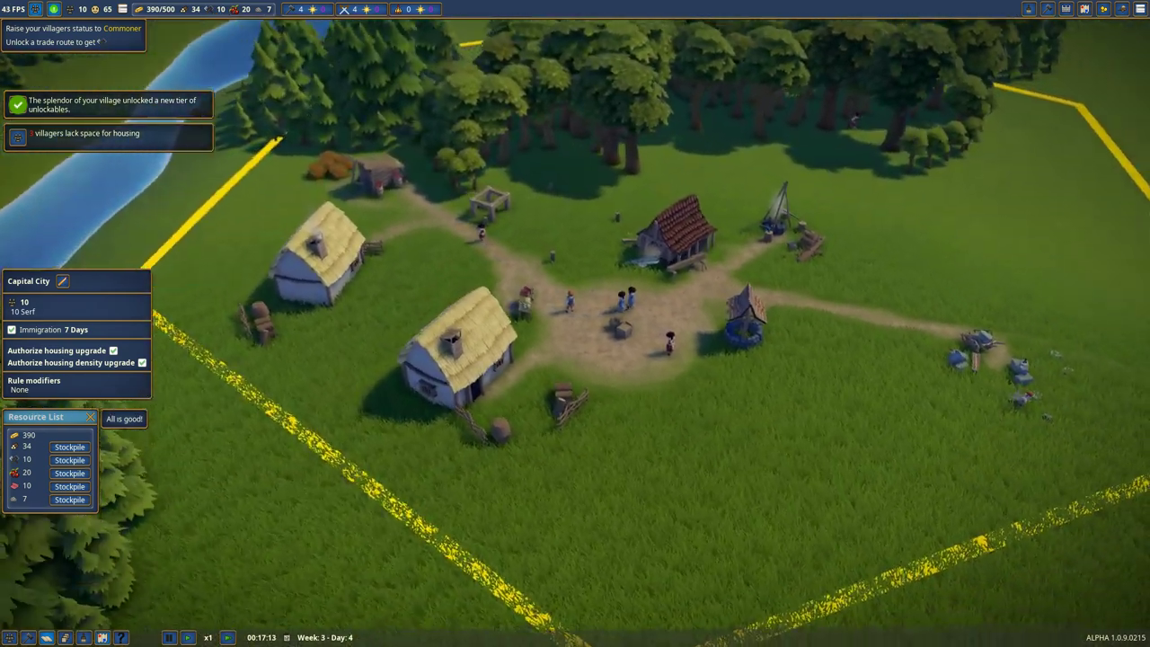
pyautogui.scroll(2, 574, 323)
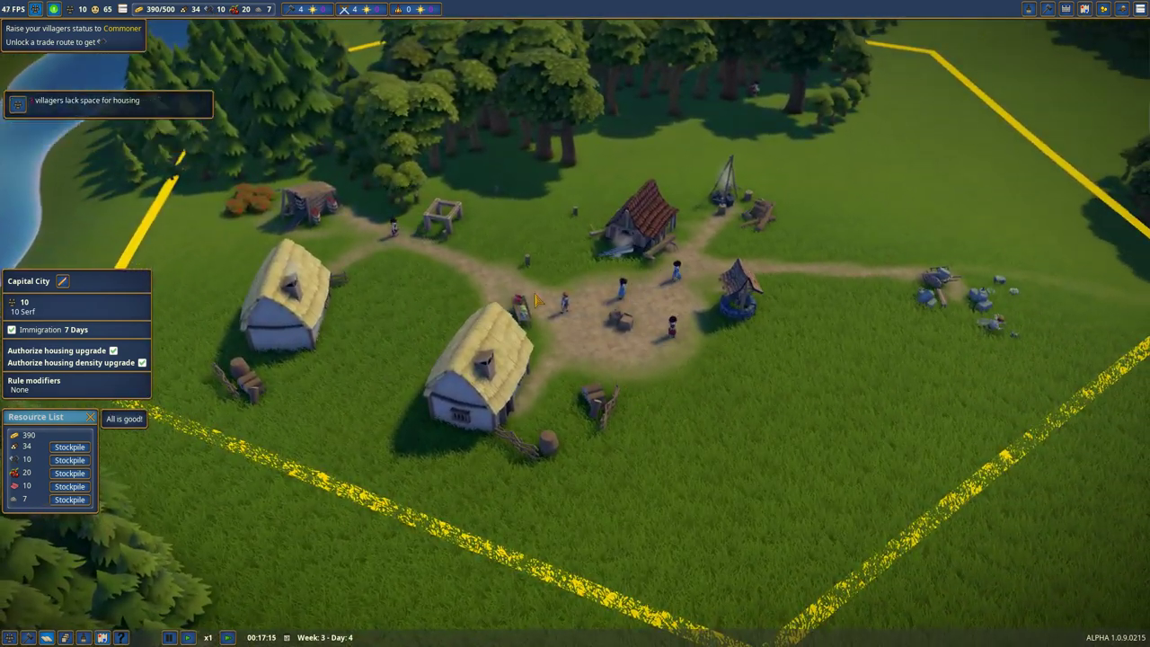
# Step: Check a villager and the warehouse site, then assign a second carpenter to the Sawmill
pyautogui.click(566, 307)
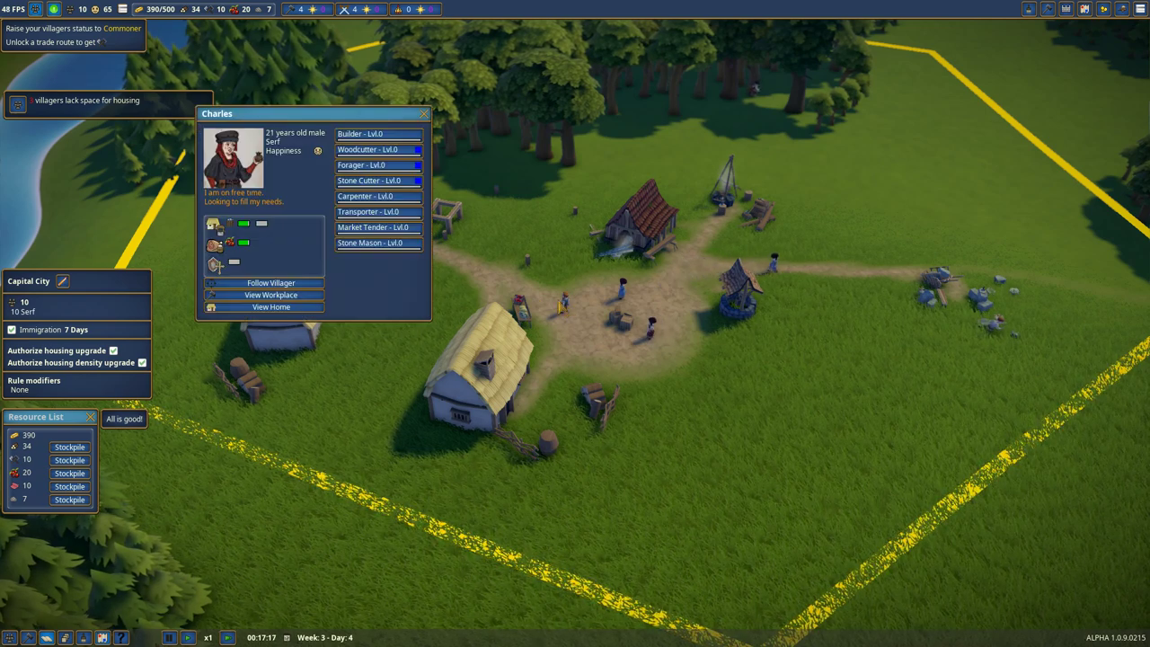
pyautogui.click(425, 115)
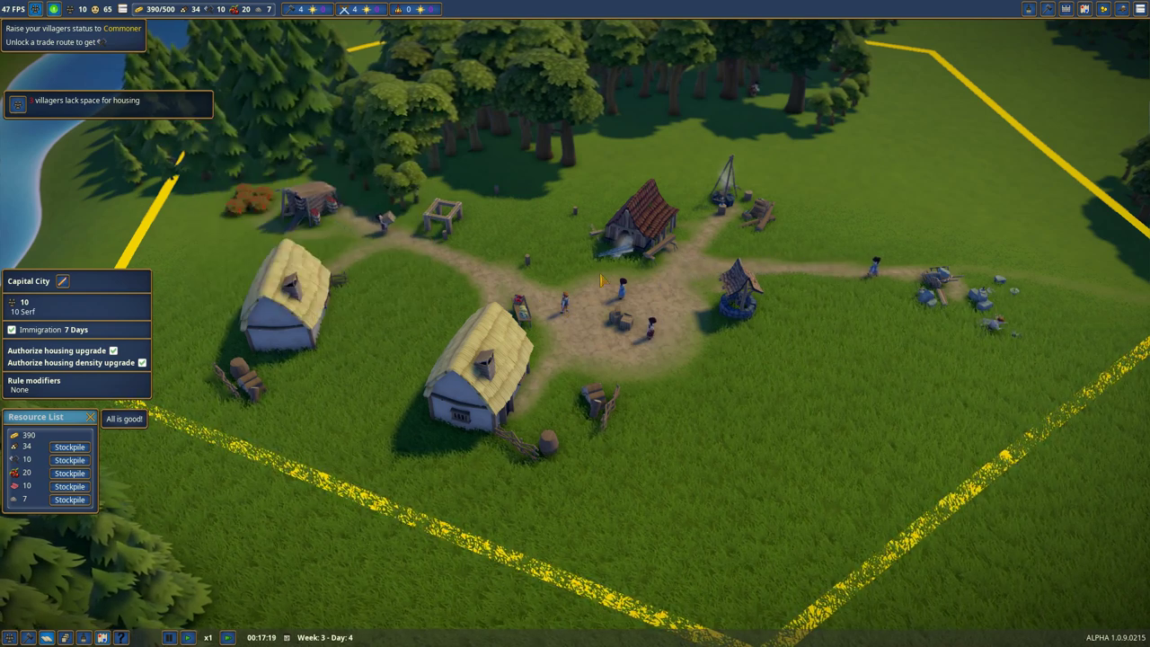
pyautogui.moveTo(683, 296); pyautogui.dragTo(700, 282)
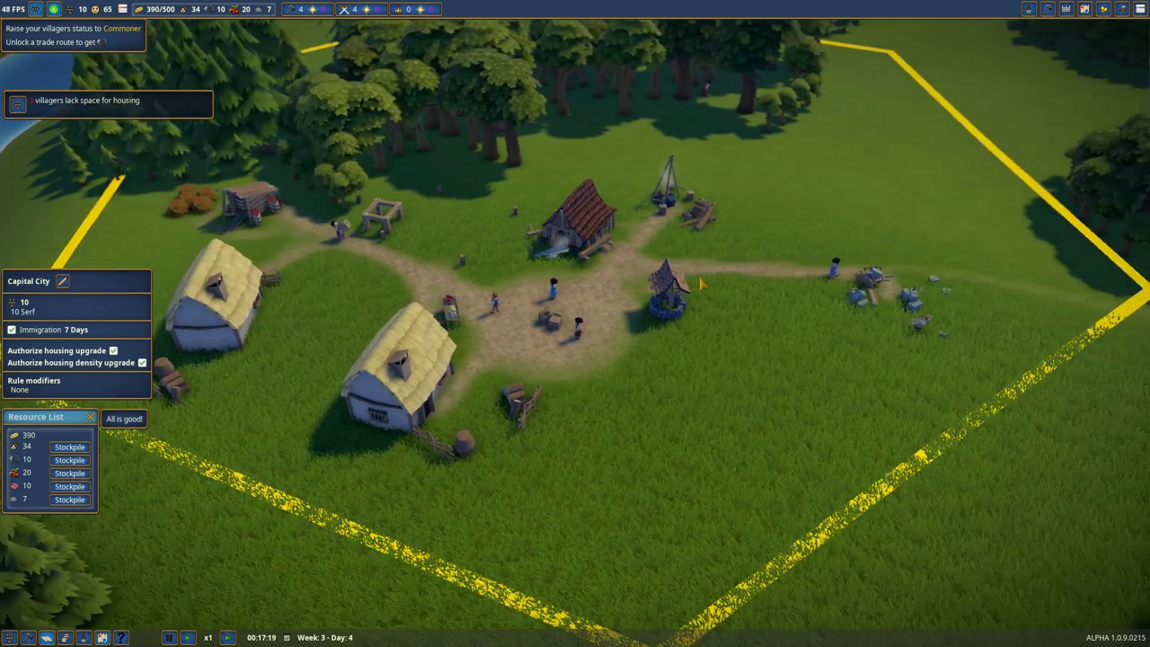
pyautogui.click(683, 288)
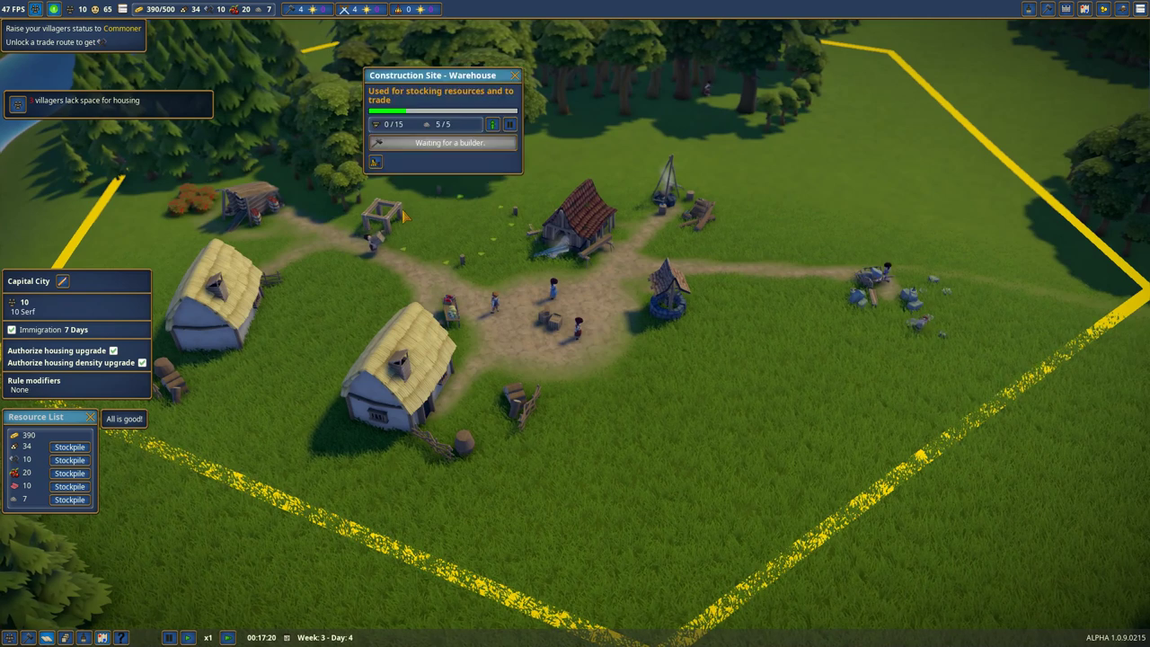
pyautogui.click(593, 229)
pyautogui.scroll(2, 624, 242)
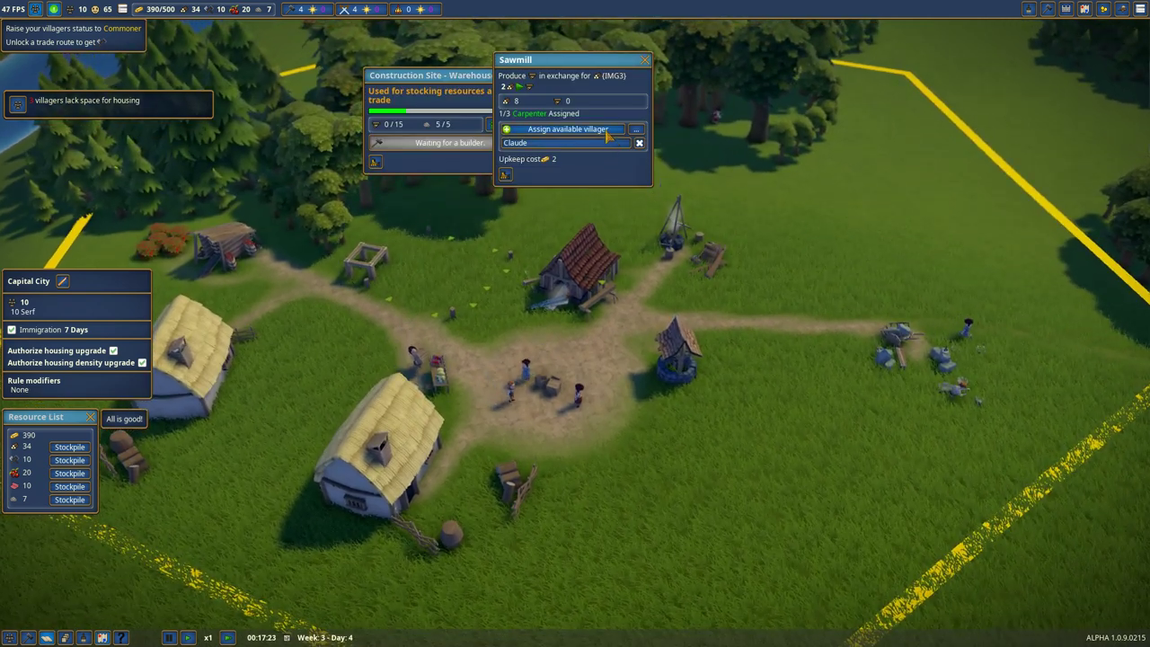
pyautogui.click(568, 129)
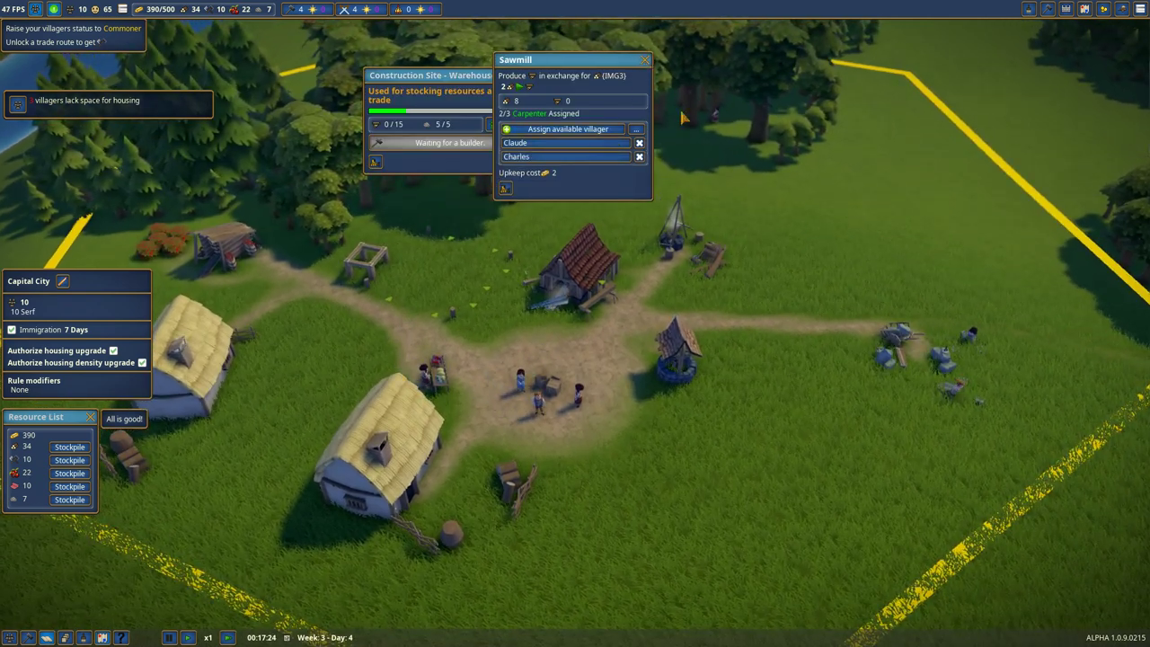
pyautogui.click(645, 59)
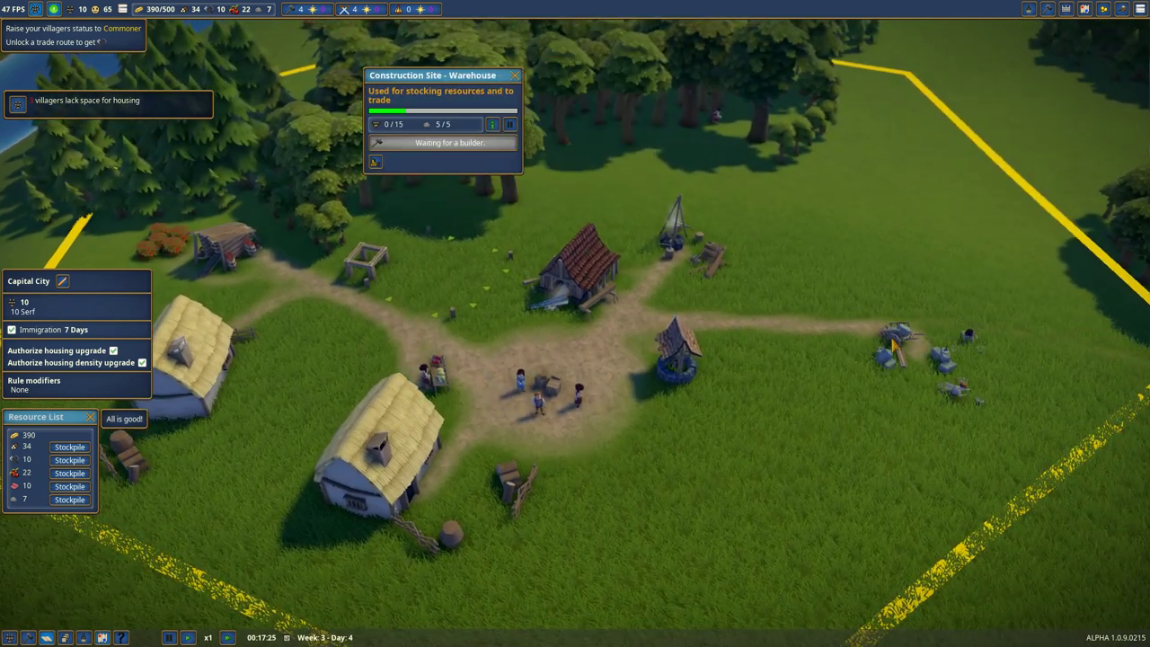
# Step: Glance at the Stonecutter Camp, close all panels and orbit to view the whole town
pyautogui.click(898, 345)
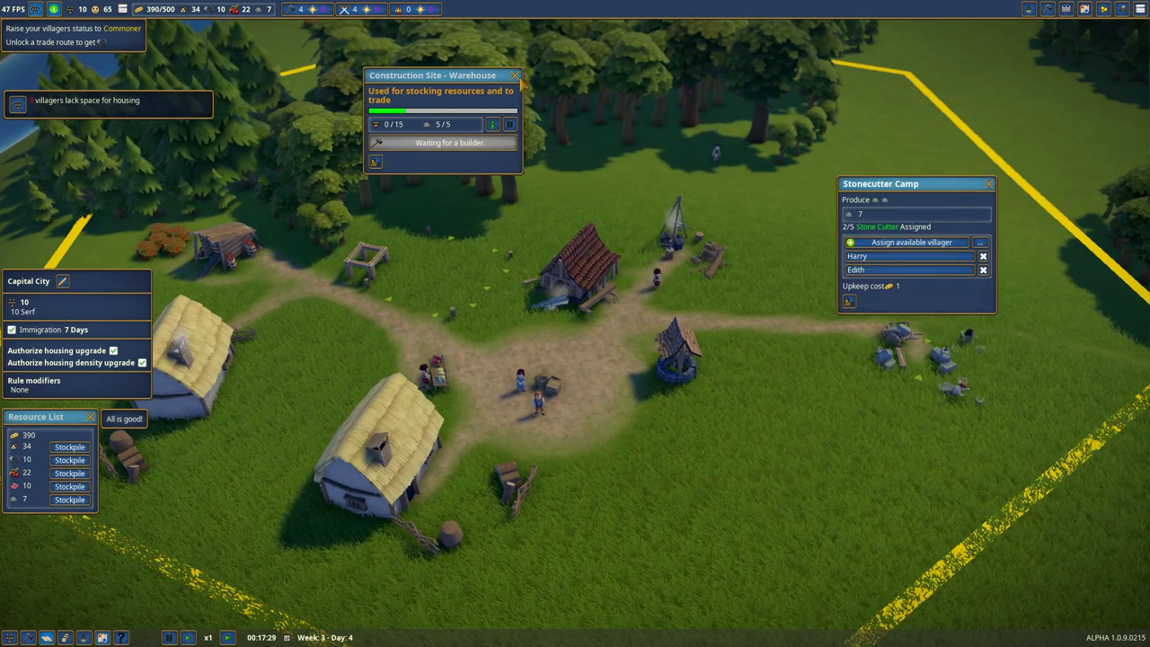
pyautogui.click(516, 75)
pyautogui.click(988, 184)
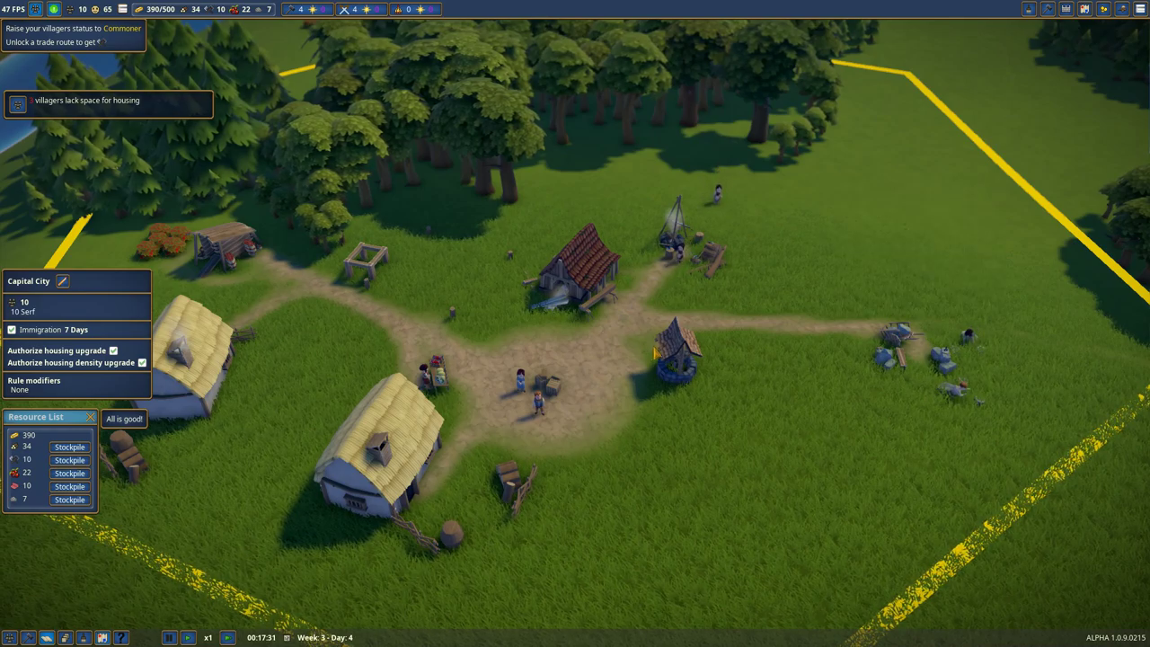
pyautogui.scroll(4, 650, 353)
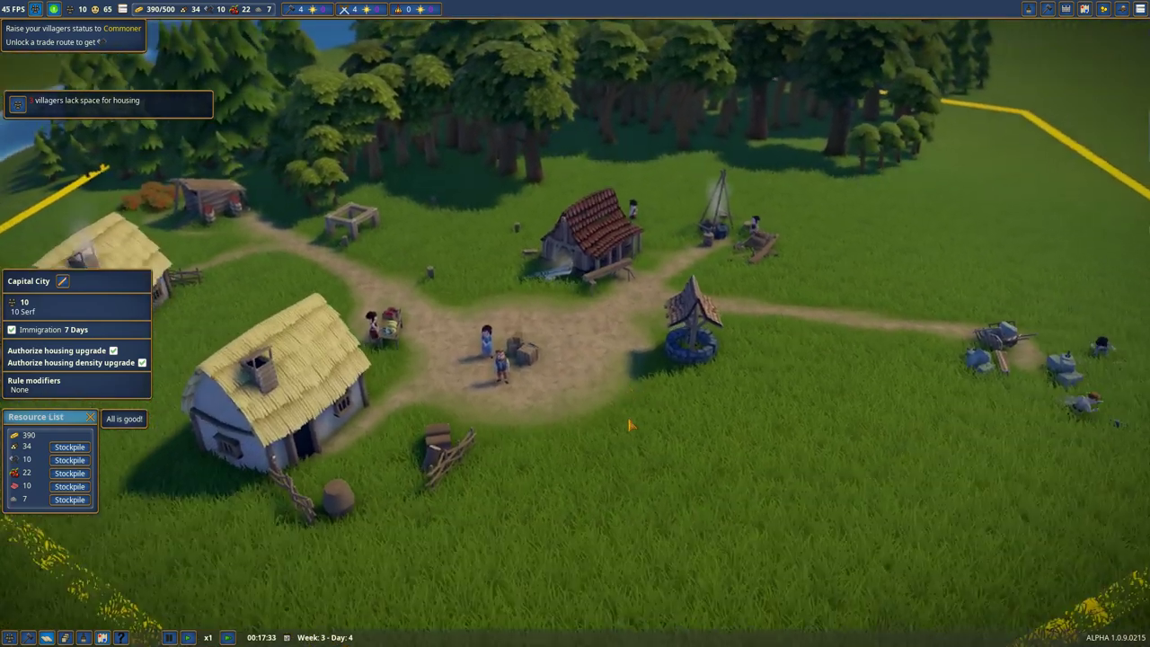
pyautogui.scroll(-2, 629, 425)
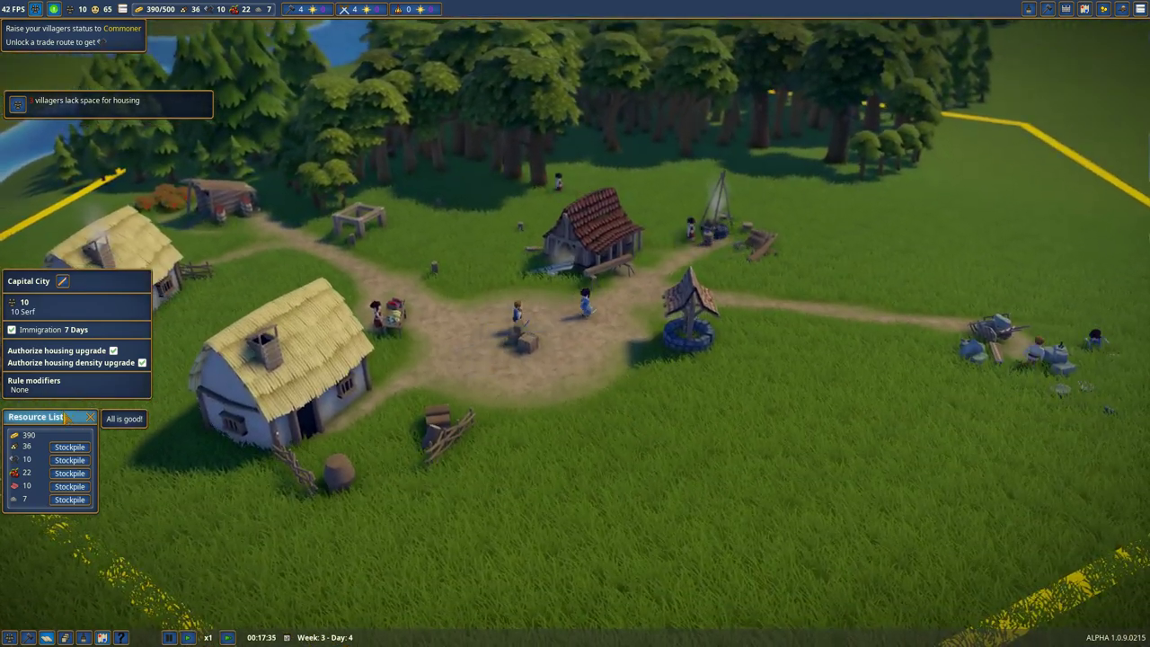
pyautogui.moveTo(65, 417); pyautogui.dragTo(64, 411)
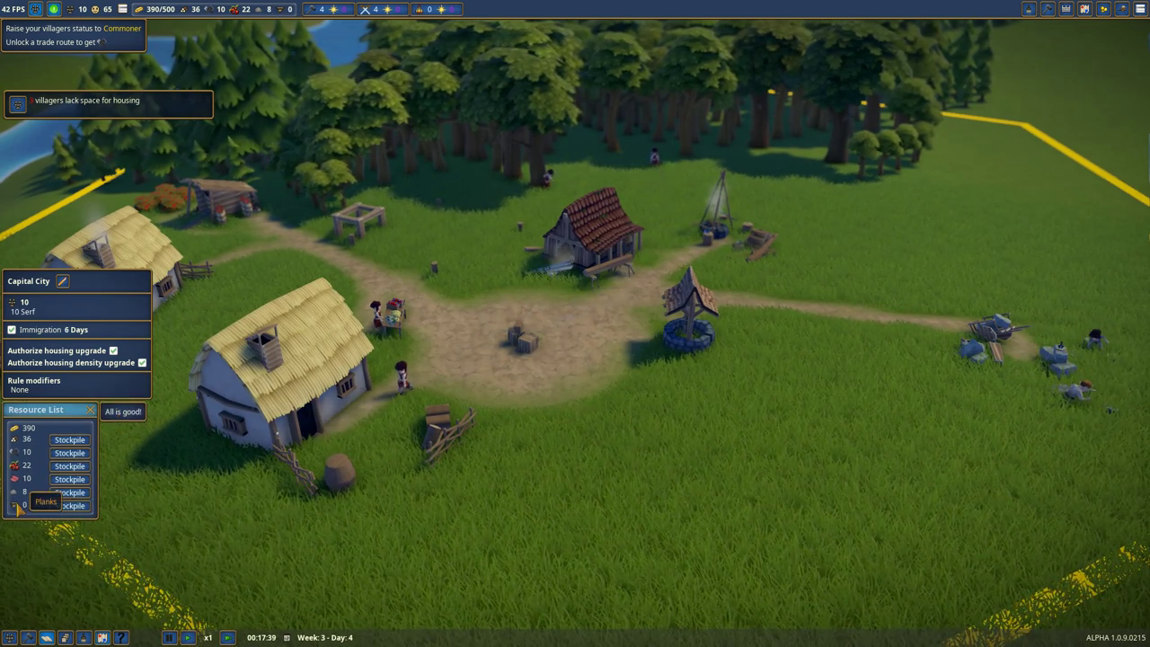
pyautogui.scroll(2, 705, 406)
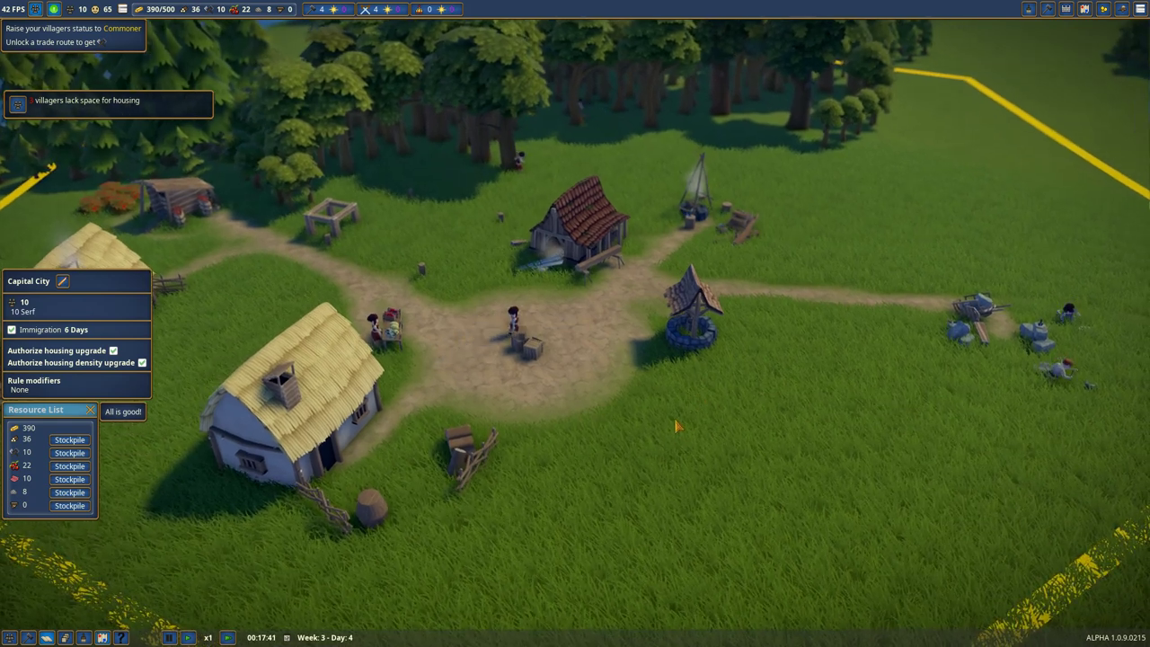
pyautogui.scroll(1, 712, 399)
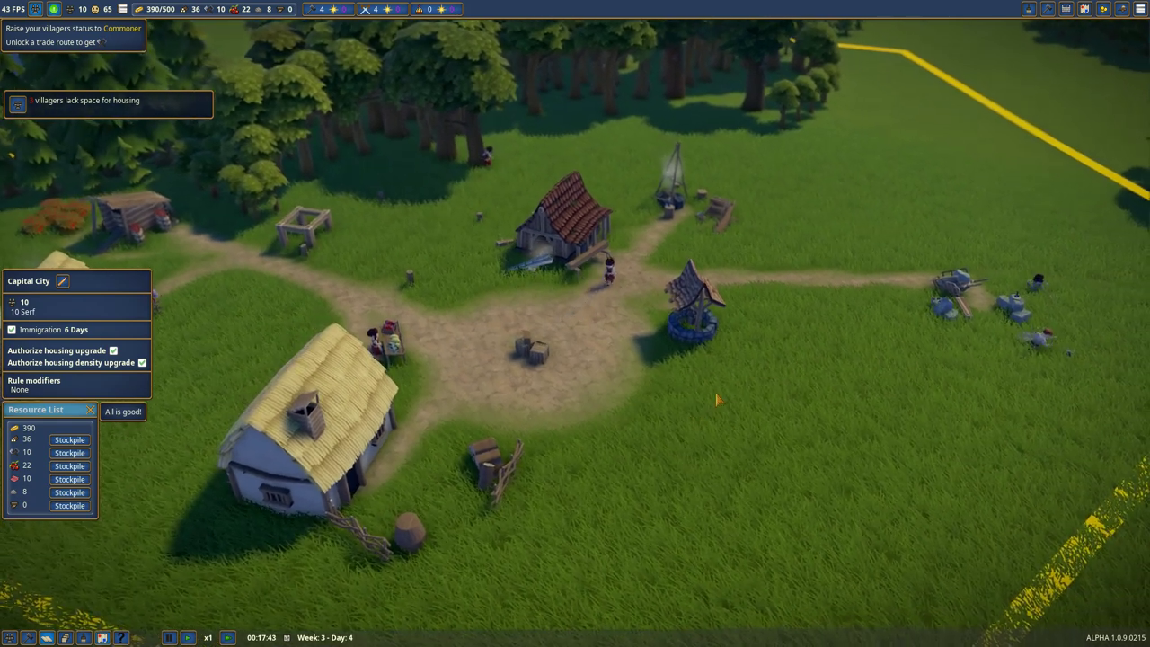
pyautogui.scroll(-3, 746, 401)
pyautogui.scroll(-2, 755, 413)
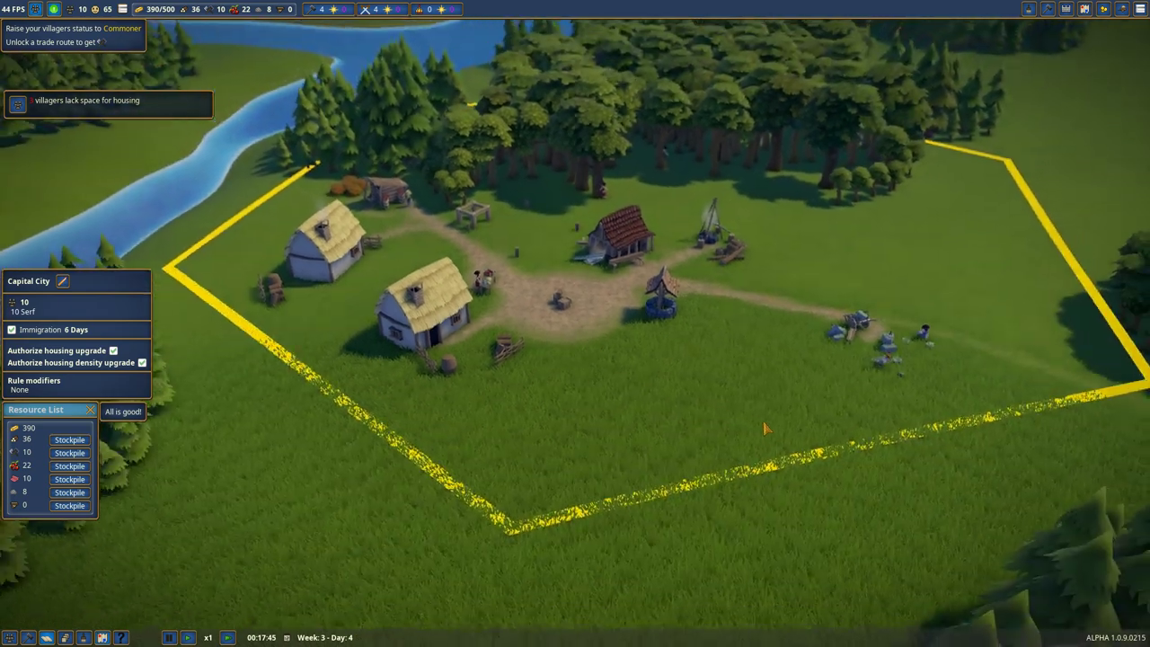
pyautogui.moveTo(765, 429); pyautogui.dragTo(844, 32)
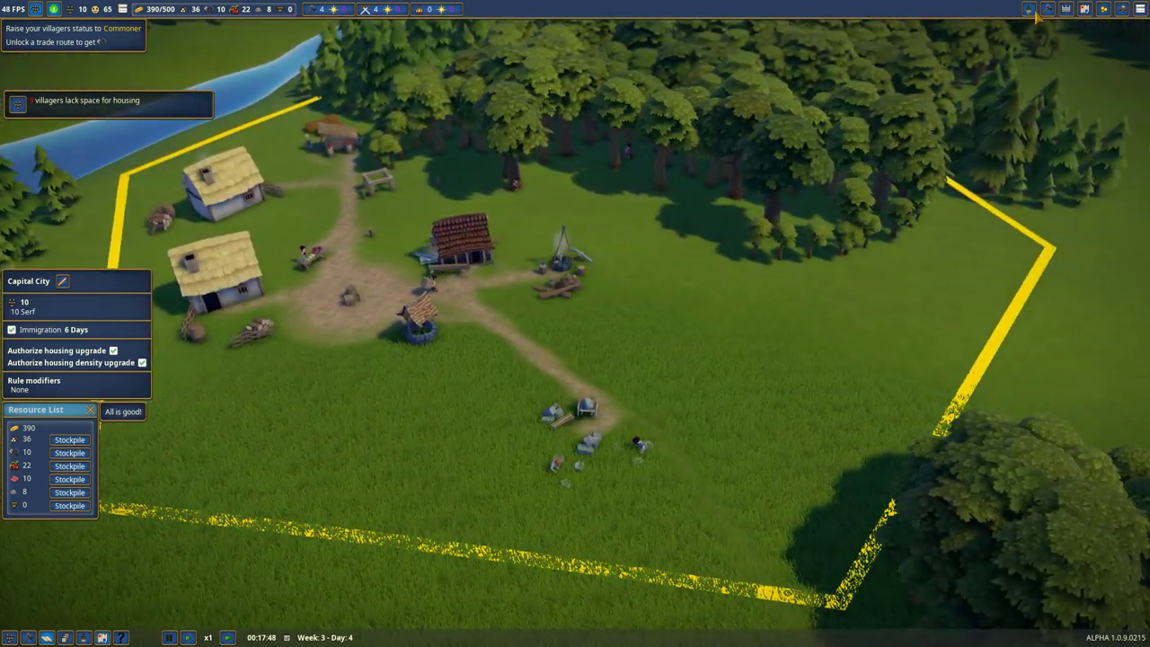
# Step: Extend the residential zone over the meadow around the two thatched cottages
pyautogui.click(1046, 9)
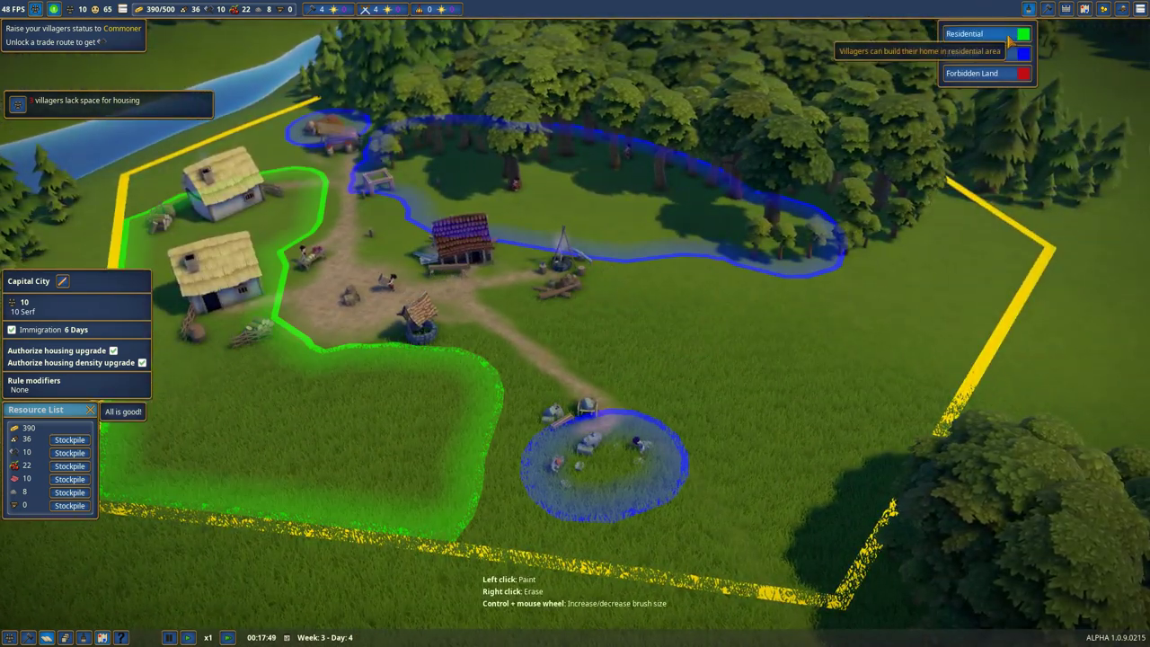
pyautogui.click(984, 72)
pyautogui.moveTo(745, 296); pyautogui.dragTo(746, 467)
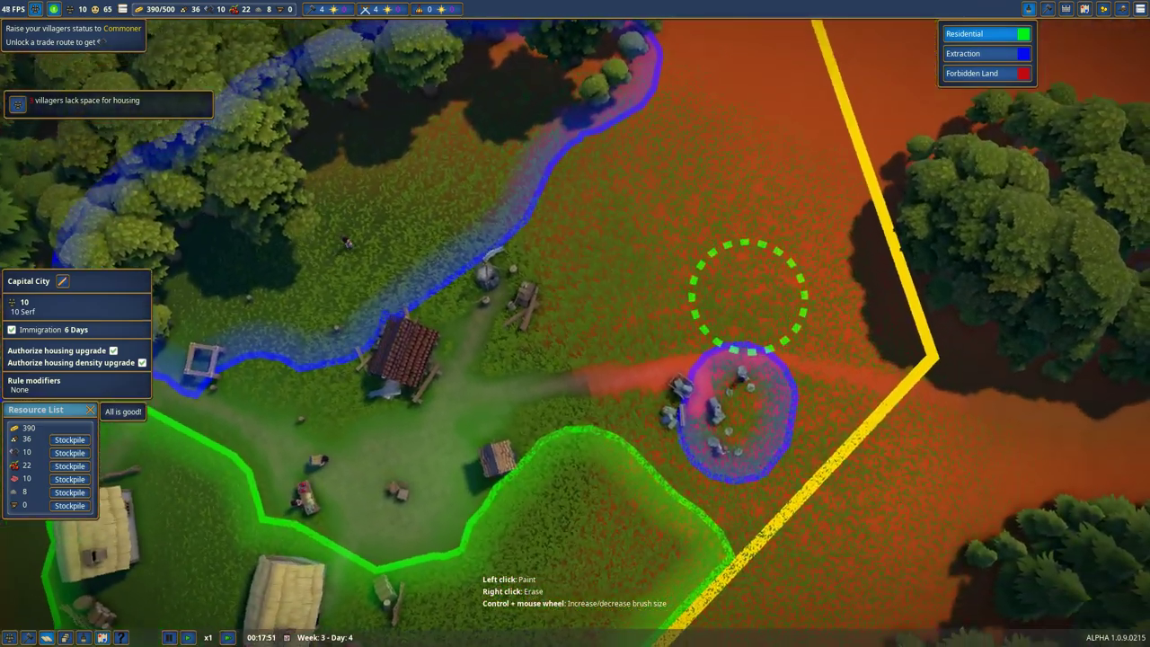
pyautogui.scroll(-3, 746, 297)
pyautogui.scroll(-2, 628, 287)
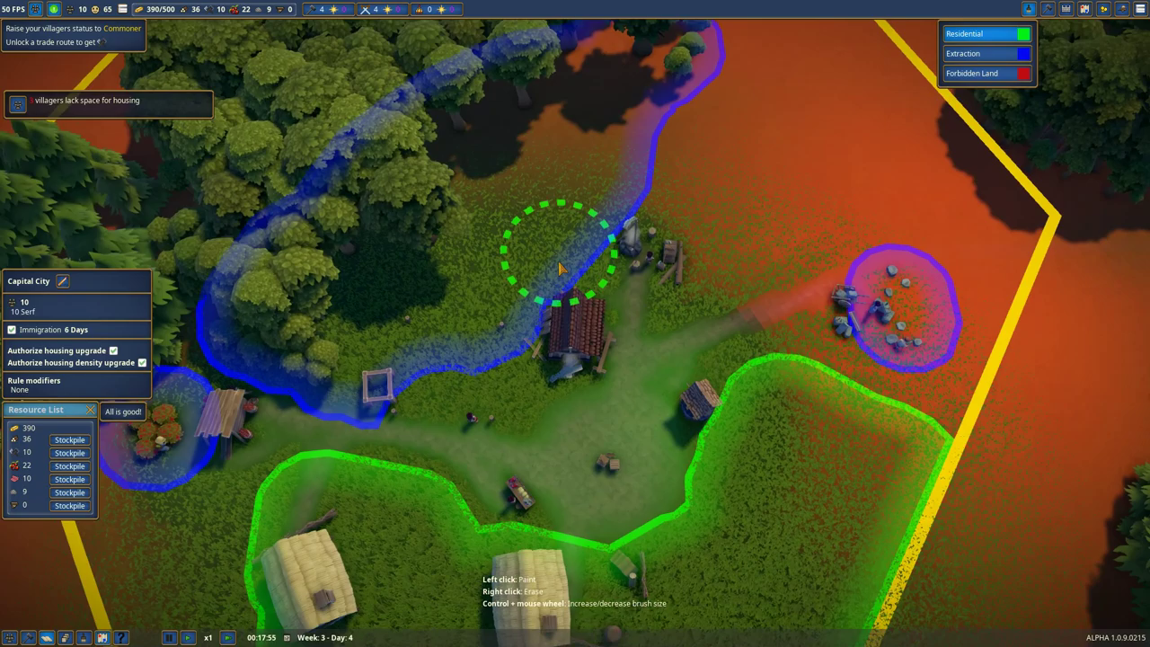
pyautogui.moveTo(530, 287); pyautogui.dragTo(512, 429)
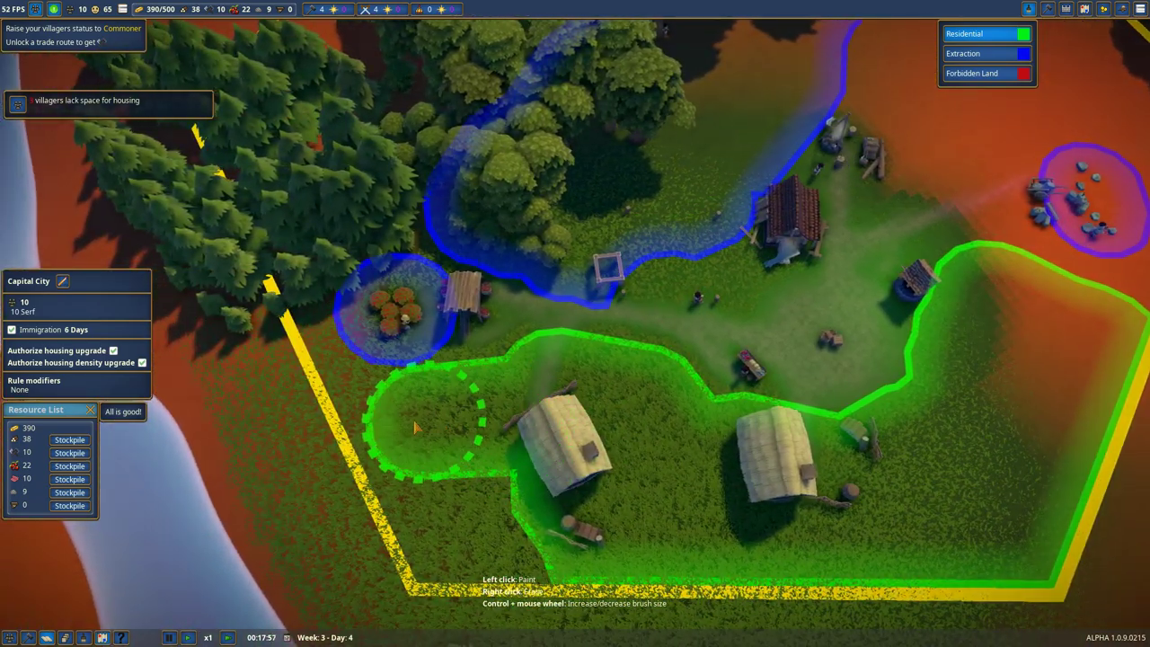
pyautogui.moveTo(496, 409); pyautogui.dragTo(555, 458)
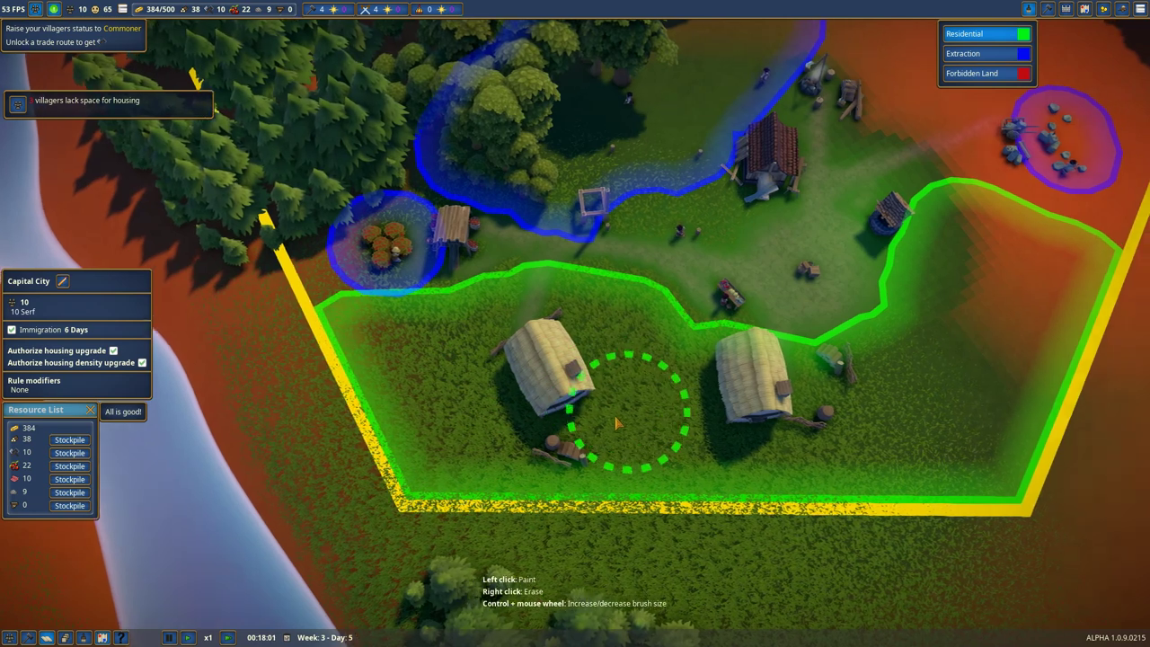
pyautogui.scroll(-2, 597, 446)
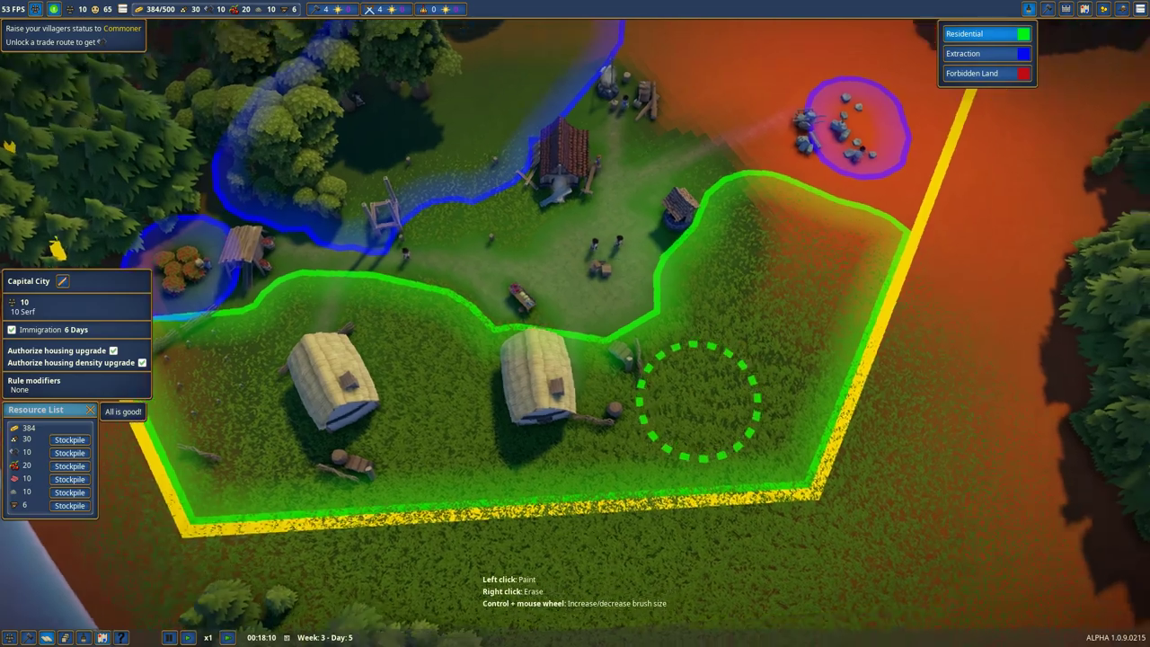
pyautogui.press('q')
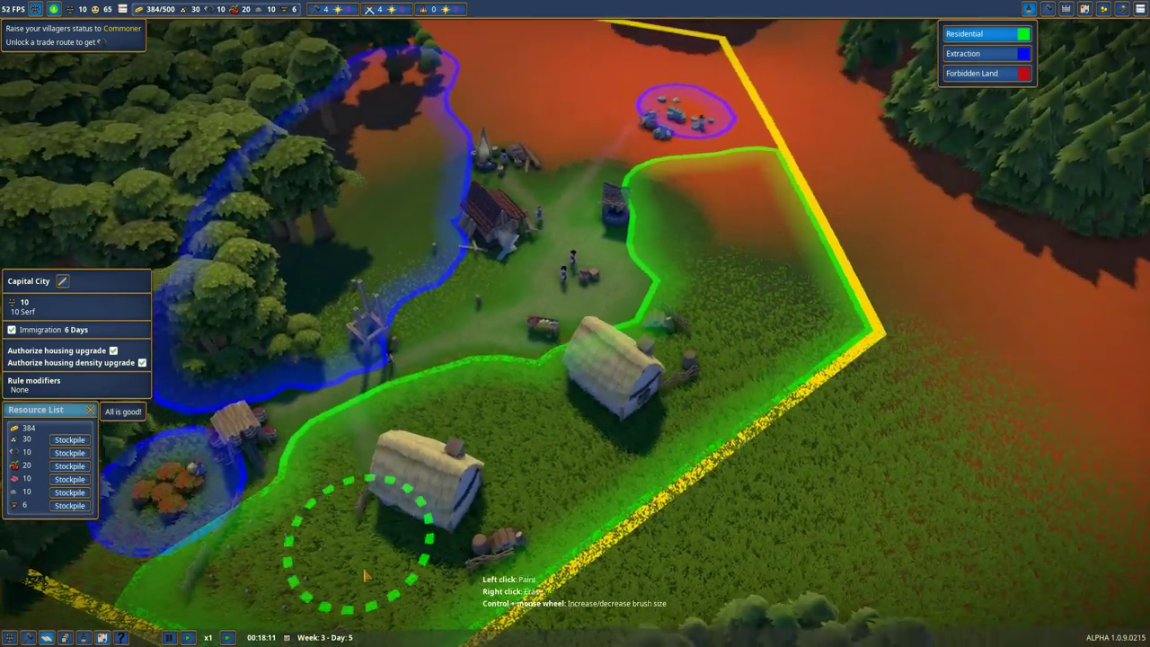
# Step: Exit zone painting with Escape and rotate the camera closer around the village
pyautogui.press('s')
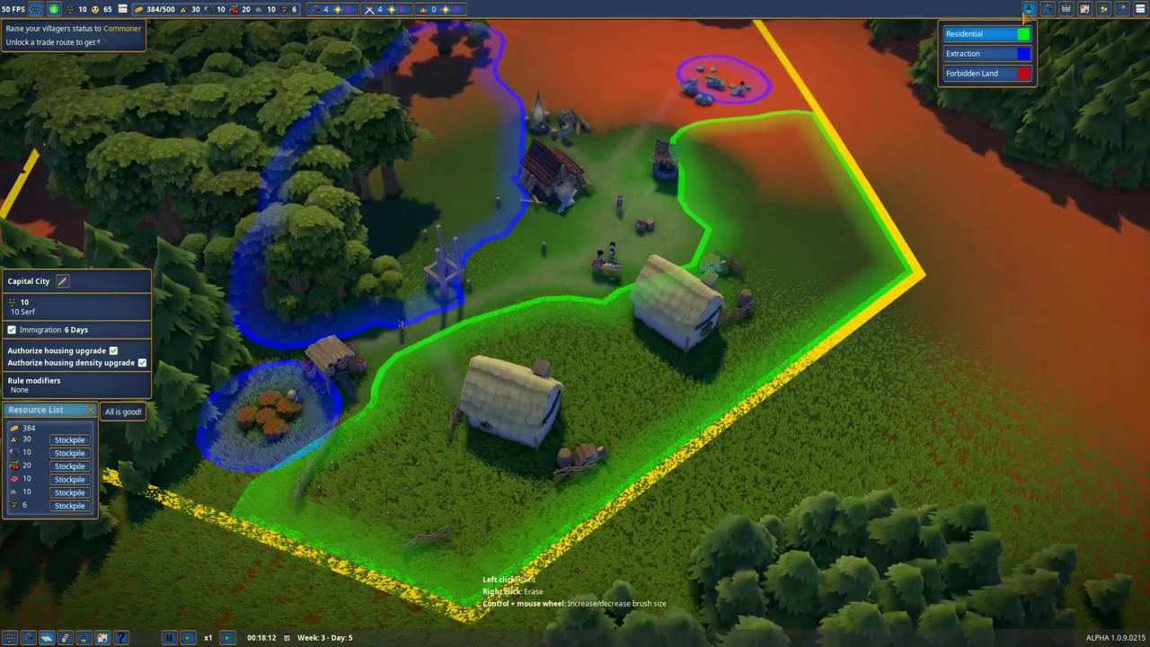
pyautogui.press('Escape')
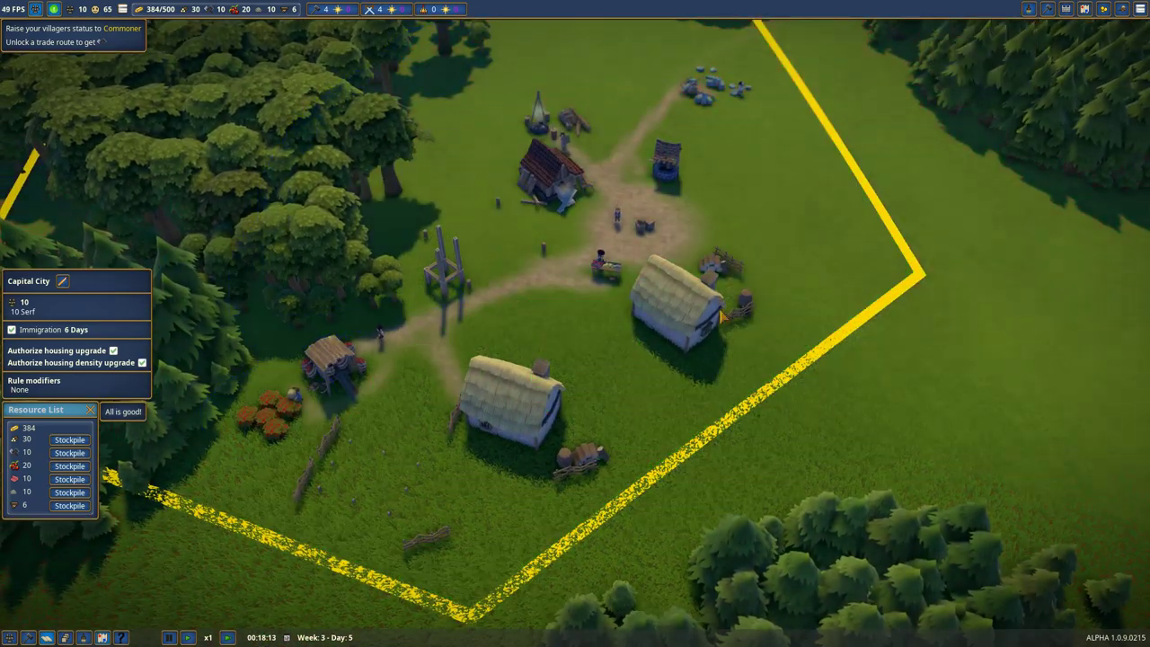
pyautogui.press('q')
pyautogui.press('q')
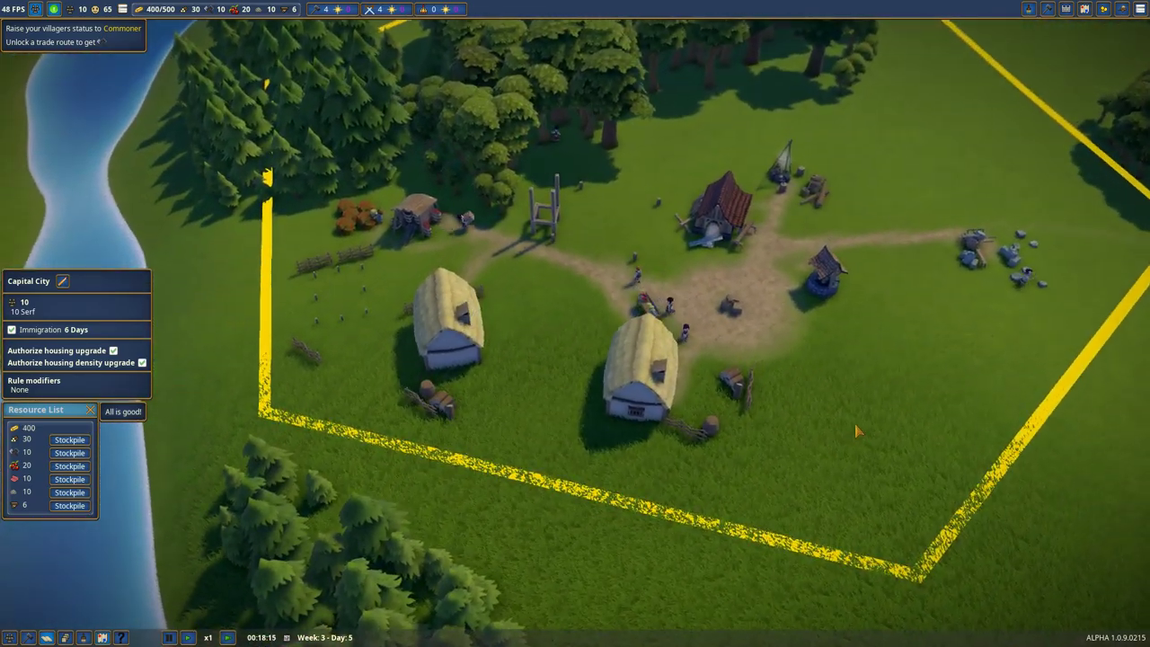
pyautogui.scroll(2, 861, 415)
pyautogui.press('q')
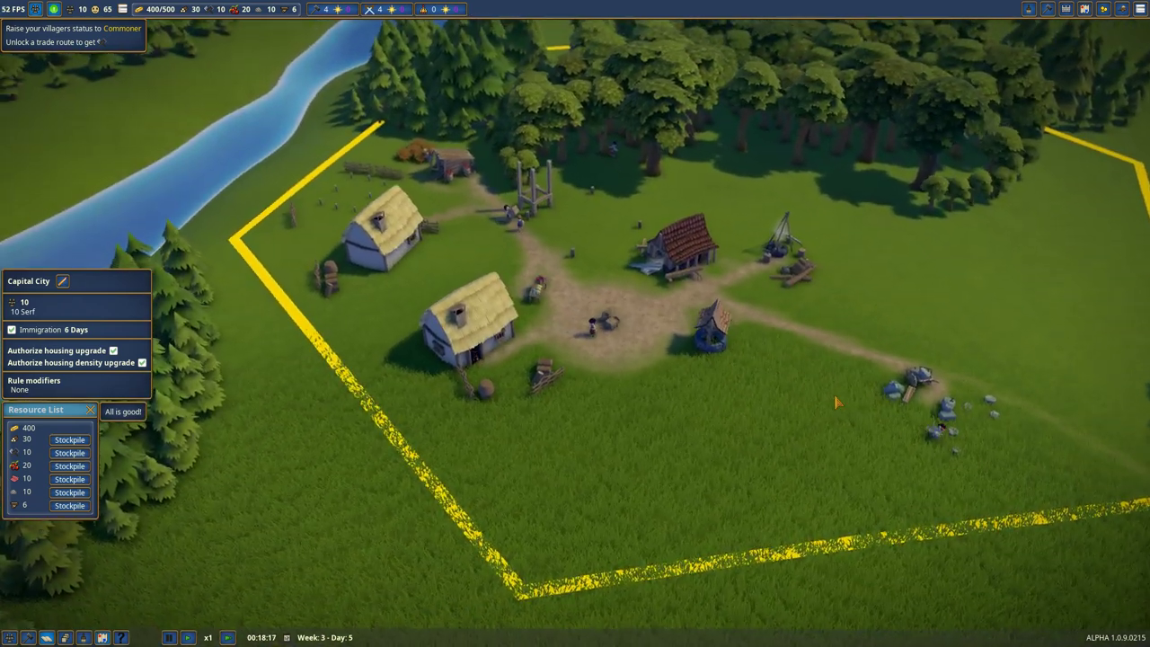
pyautogui.scroll(-1, 860, 415)
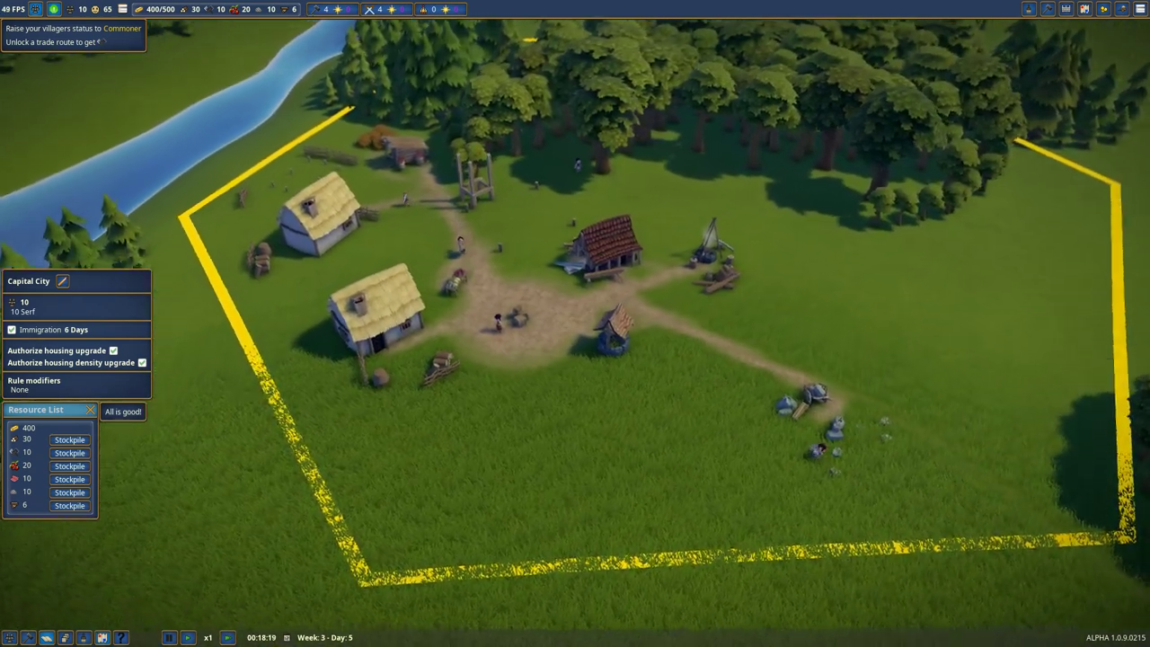
pyautogui.scroll(2, 826, 400)
pyautogui.press('q')
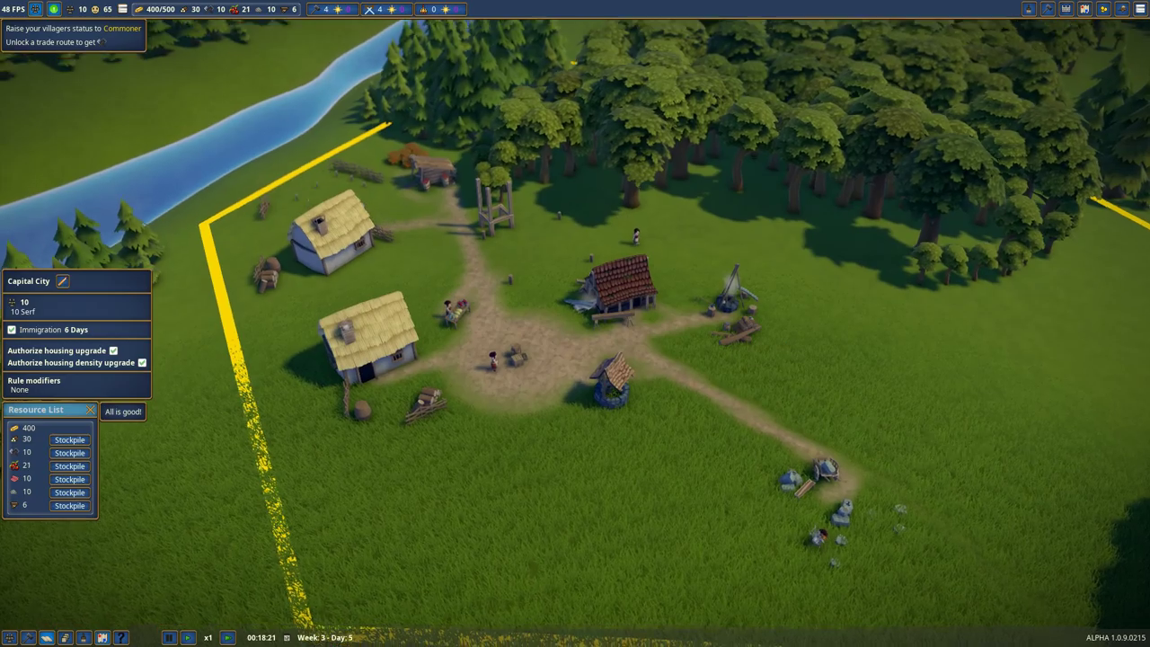
pyautogui.press('q')
pyautogui.scroll(2, 781, 351)
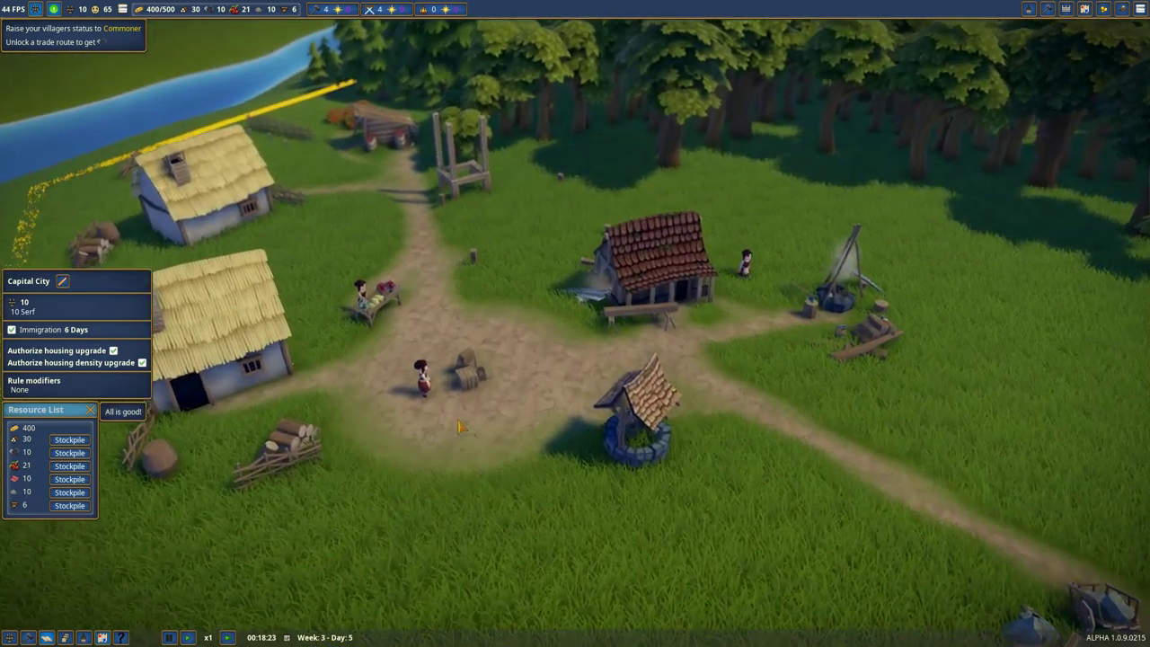
pyautogui.press('q')
pyautogui.scroll(-3, 575, 323)
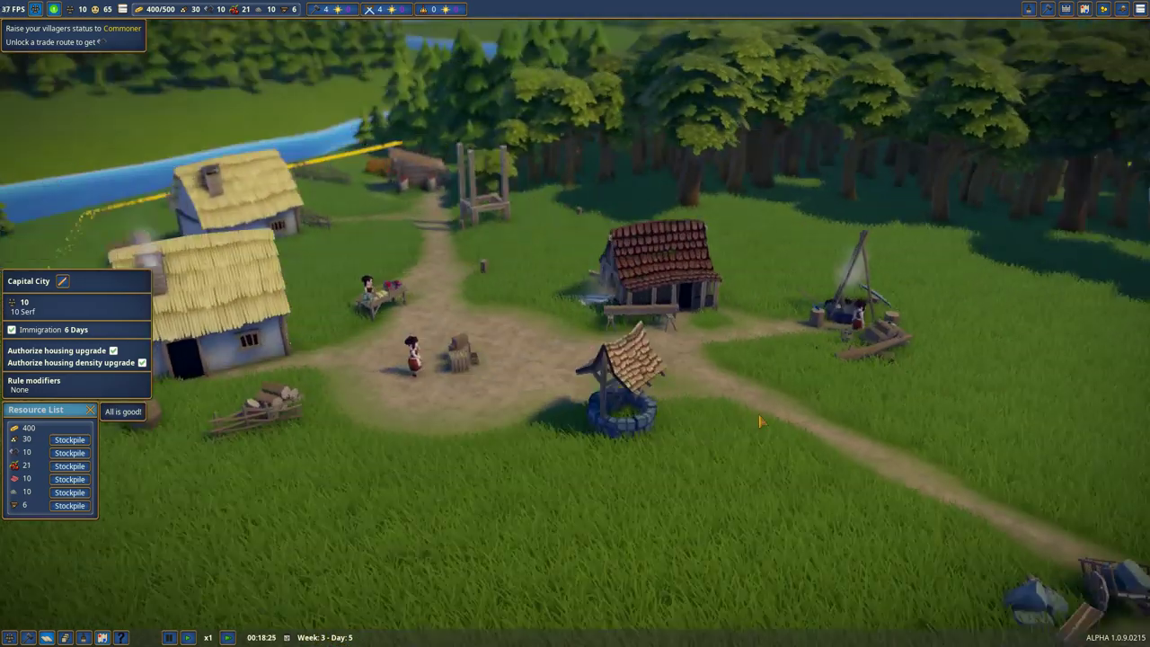
pyautogui.scroll(-3, 575, 323)
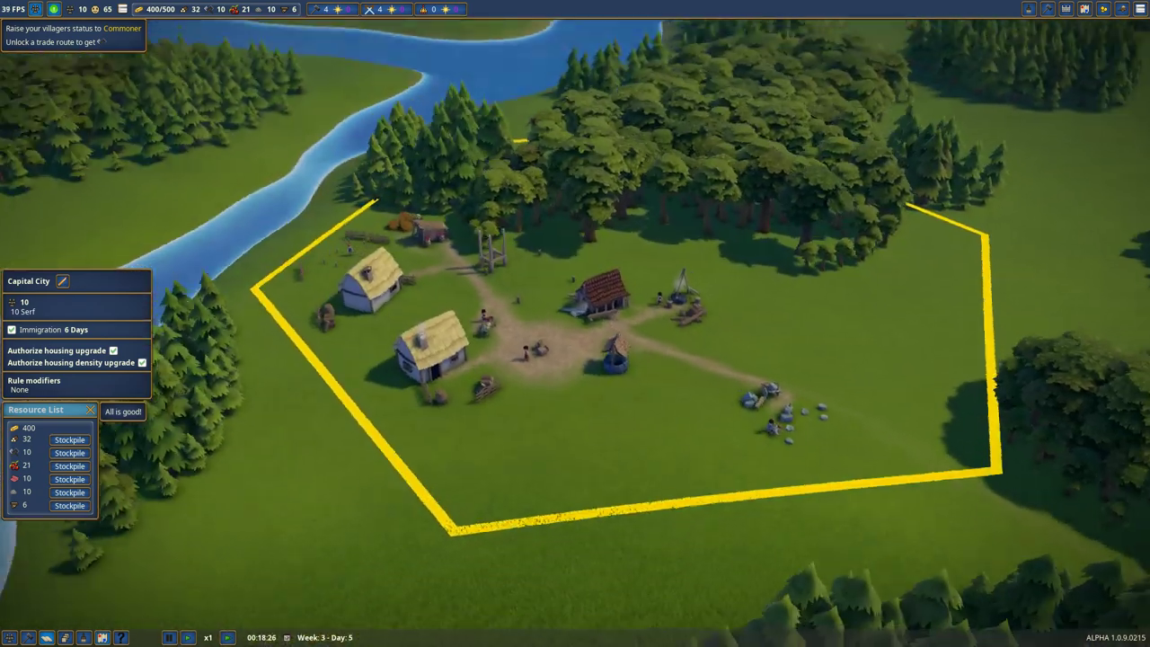
pyautogui.scroll(3, 575, 324)
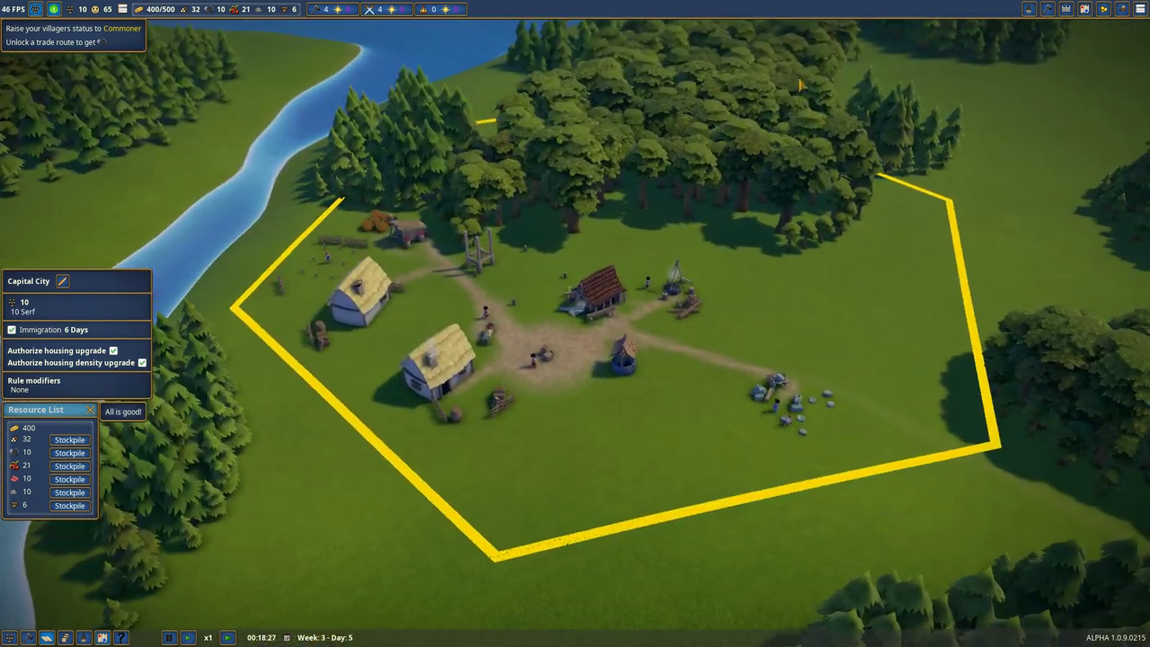
pyautogui.scroll(3, 575, 323)
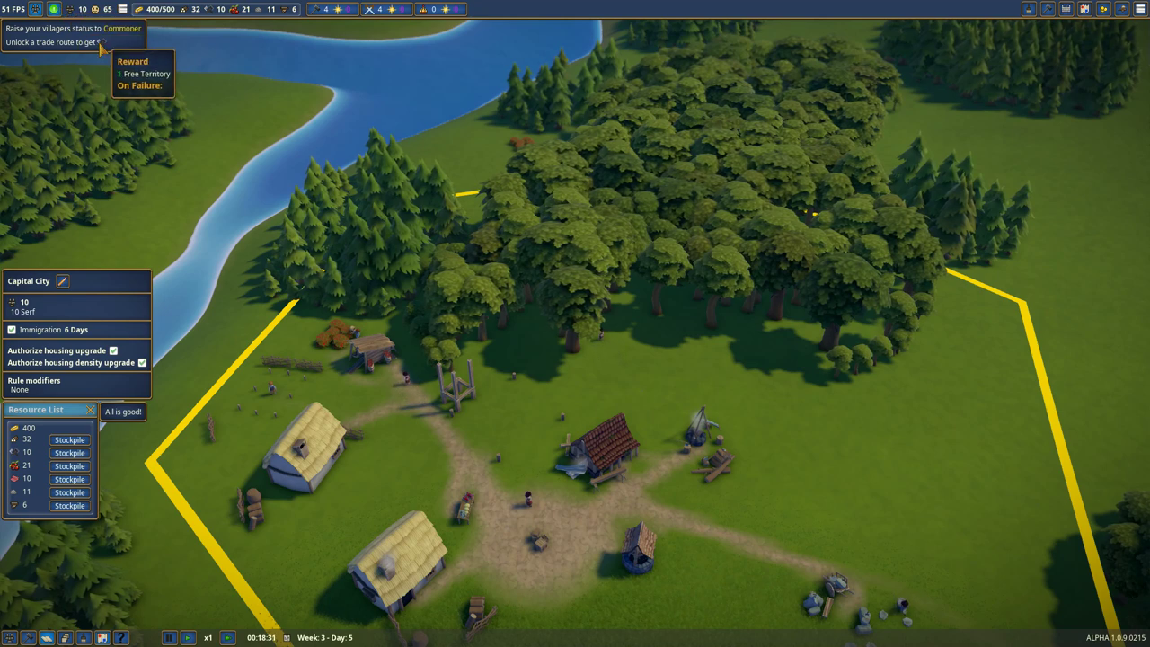
pyautogui.scroll(3, 568, 361)
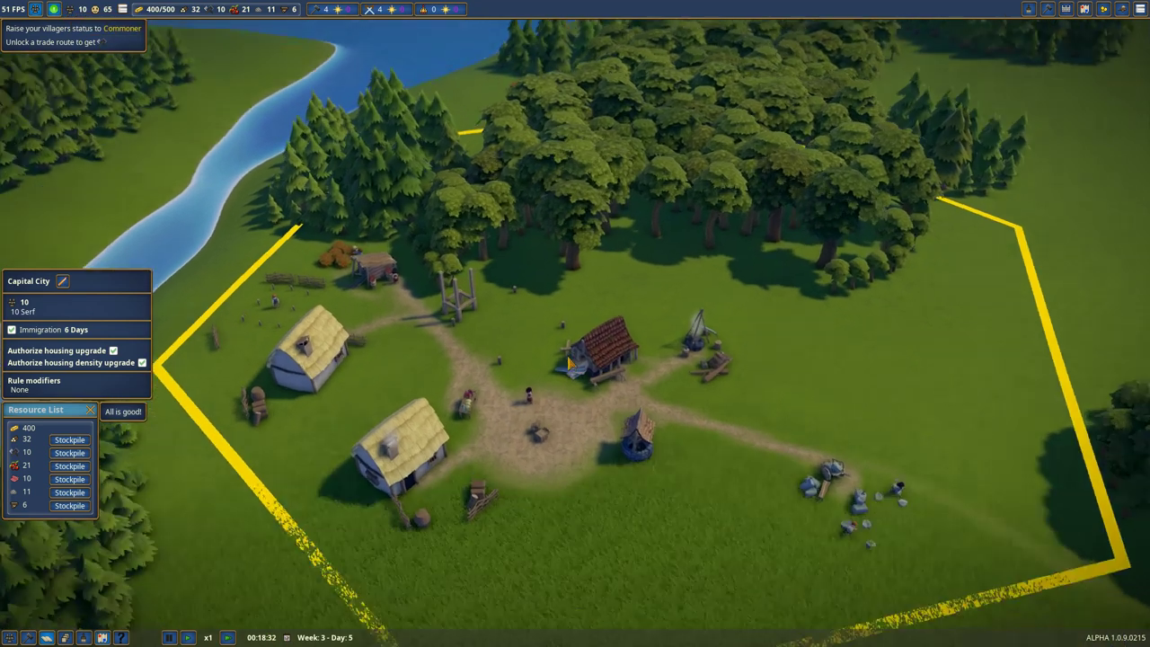
pyautogui.scroll(2, 568, 361)
# Step: Check the Sawmill and the warehouse construction site, closing each panel
pyautogui.click(594, 363)
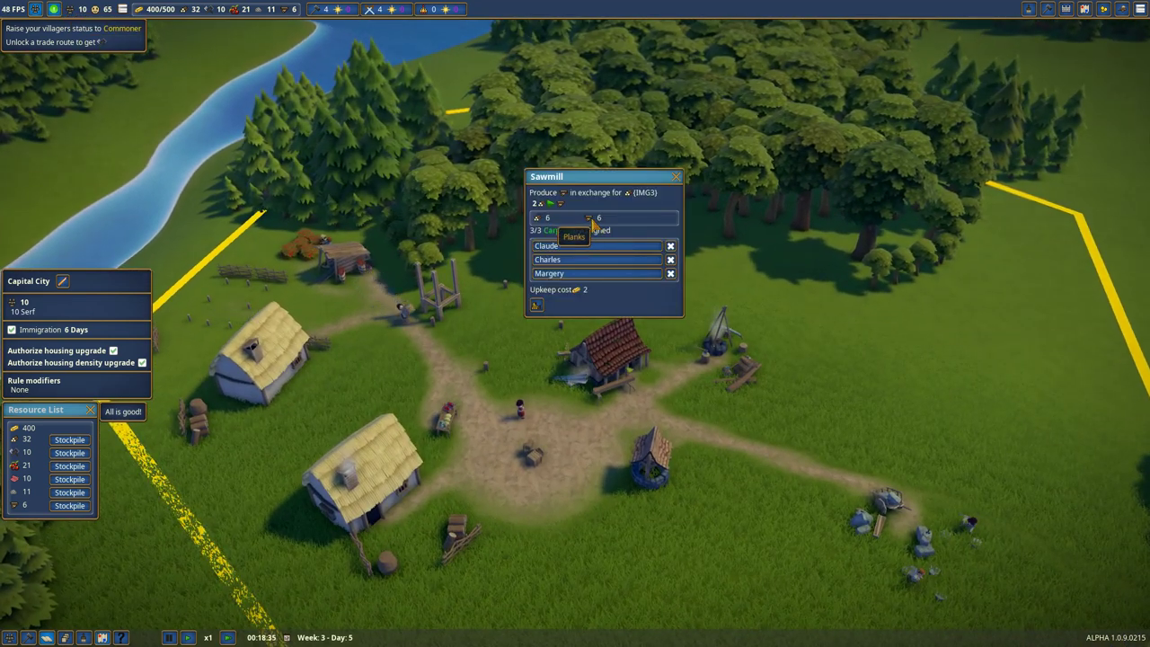
pyautogui.click(675, 177)
pyautogui.click(440, 297)
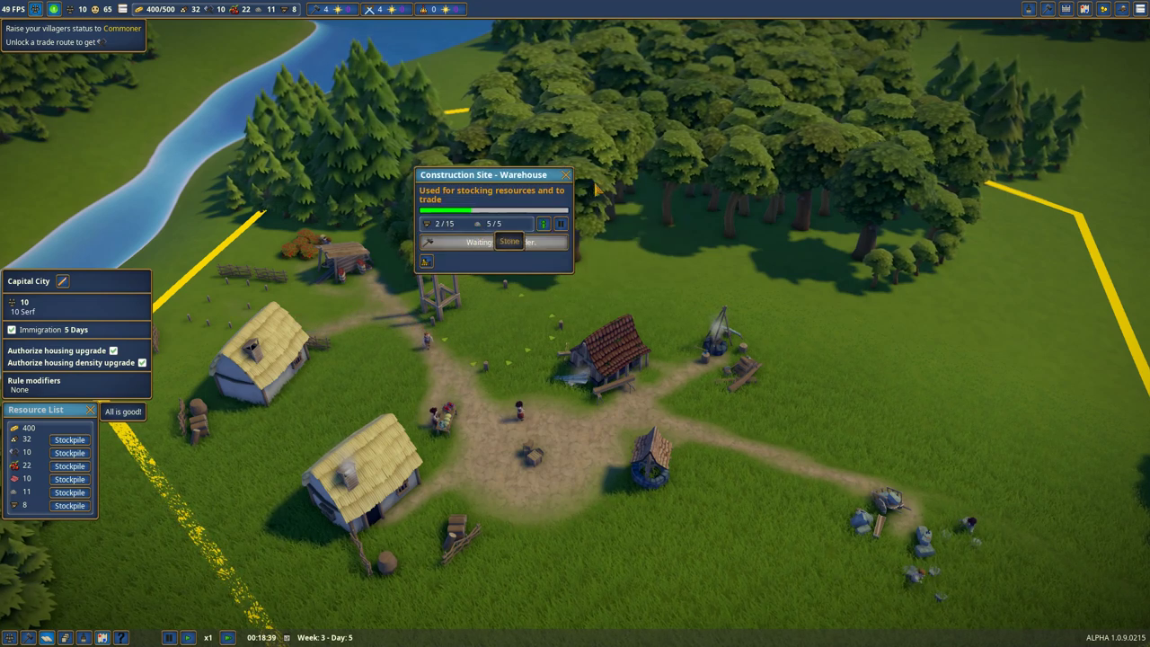
pyautogui.click(567, 175)
pyautogui.scroll(3, 539, 315)
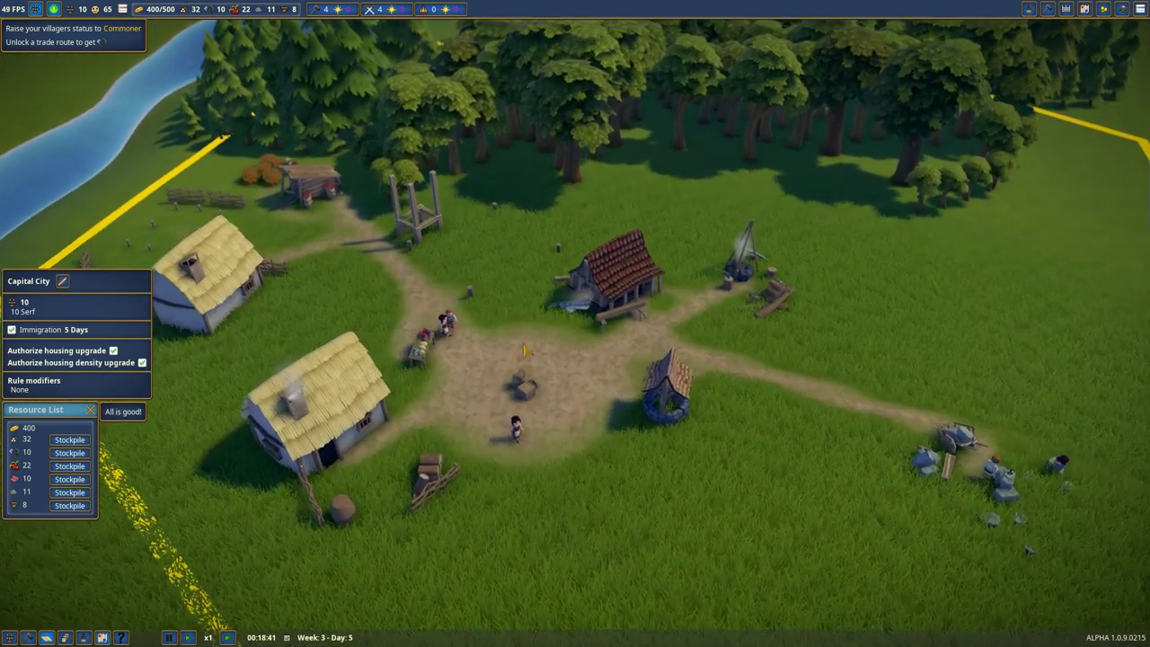
# Step: Reopen the warehouse site, view a villager in the square, then pan toward the river
pyautogui.click(431, 224)
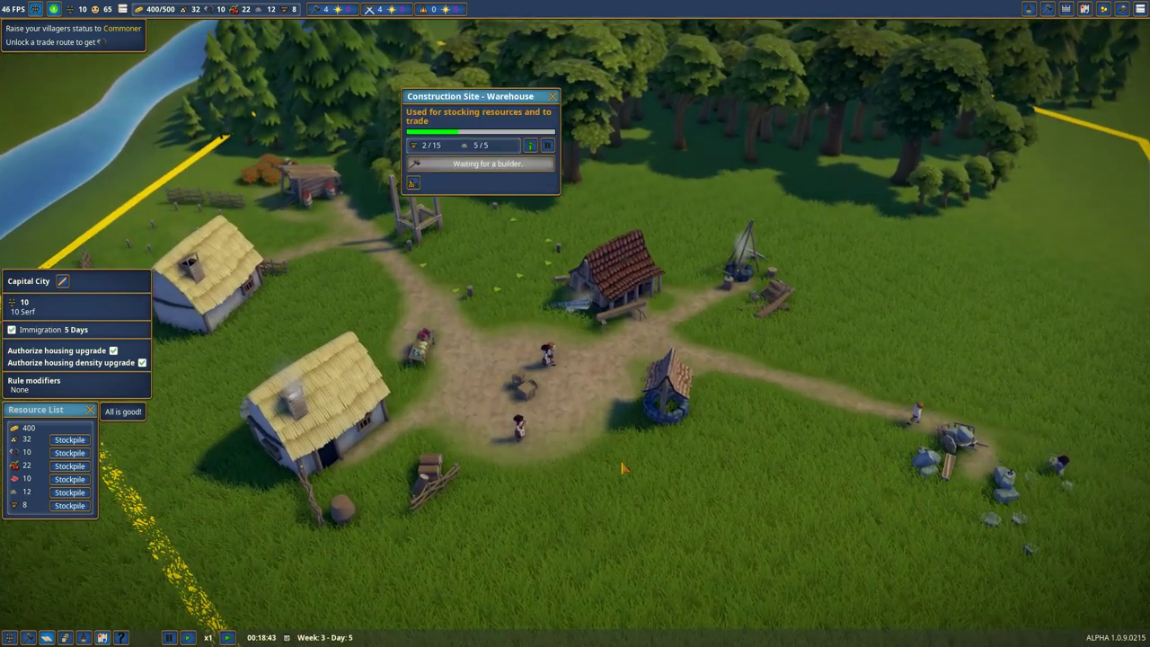
pyautogui.click(519, 426)
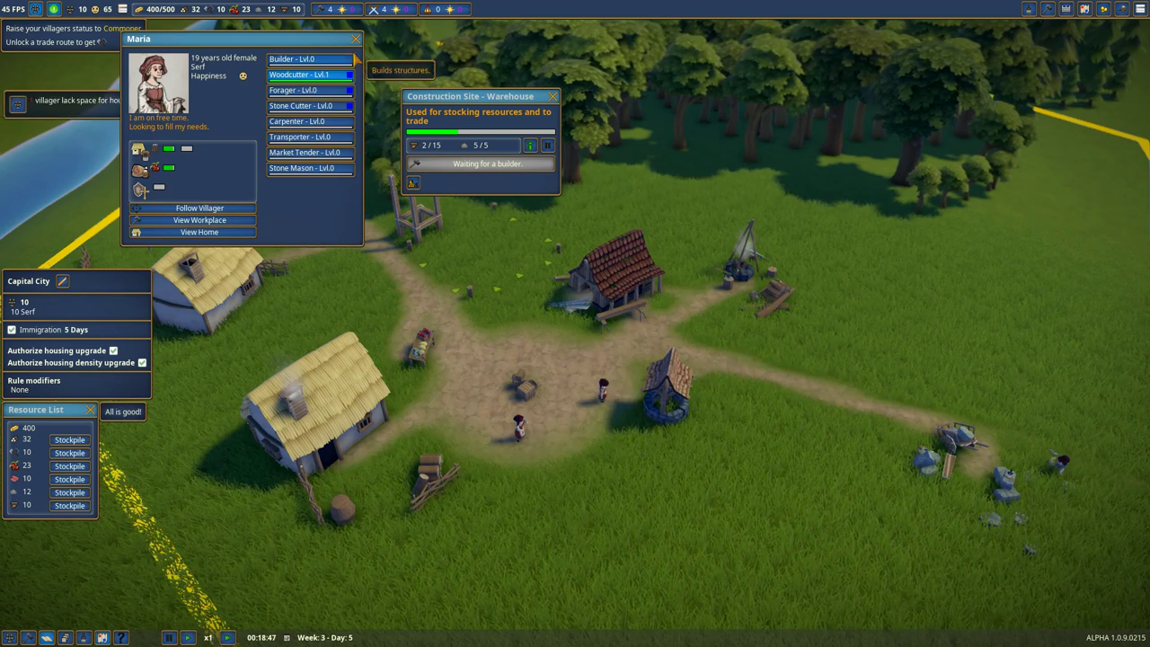
pyautogui.click(355, 42)
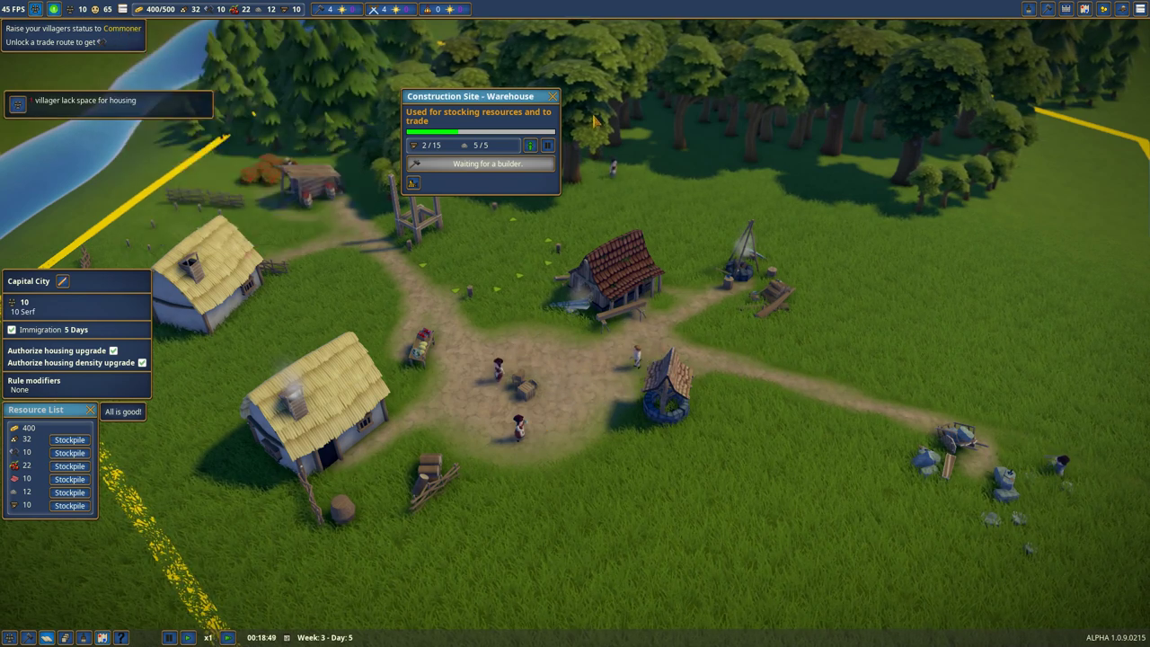
pyautogui.moveTo(574, 359); pyautogui.dragTo(808, 404)
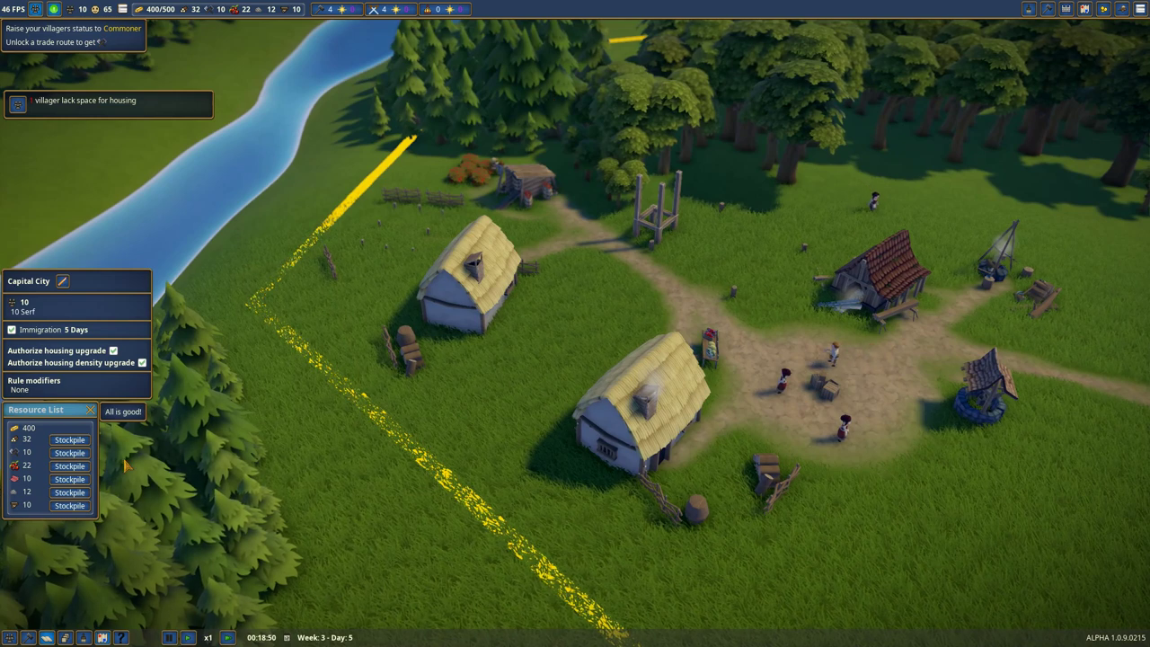
pyautogui.moveTo(125, 464); pyautogui.dragTo(103, 518)
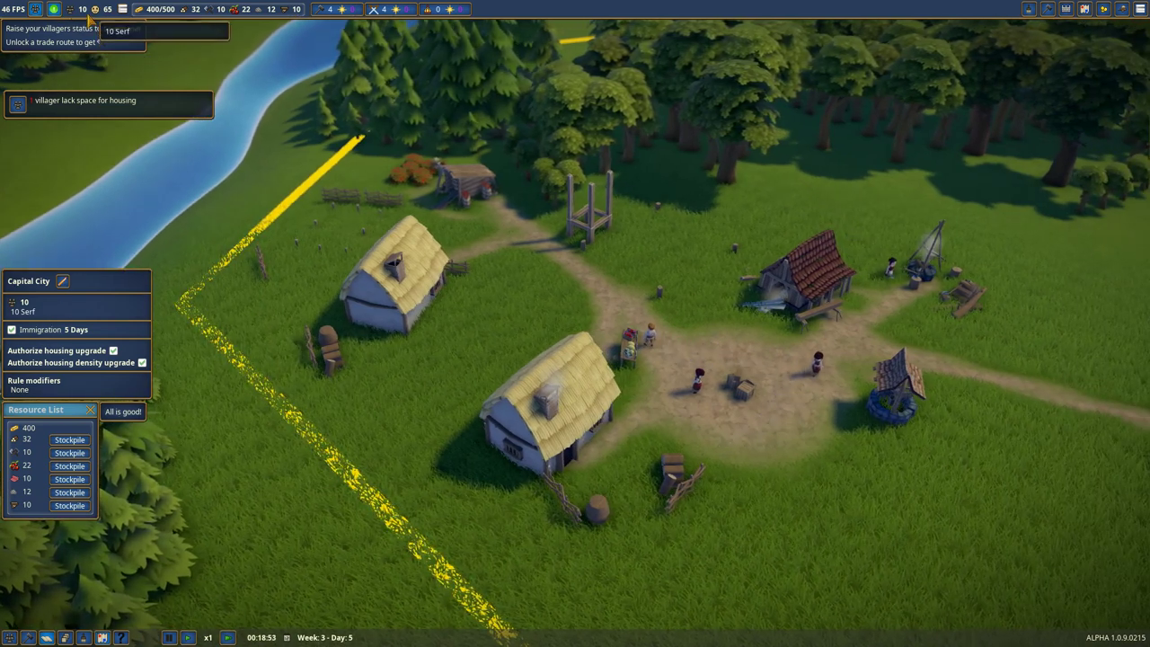
pyautogui.scroll(-1, 575, 323)
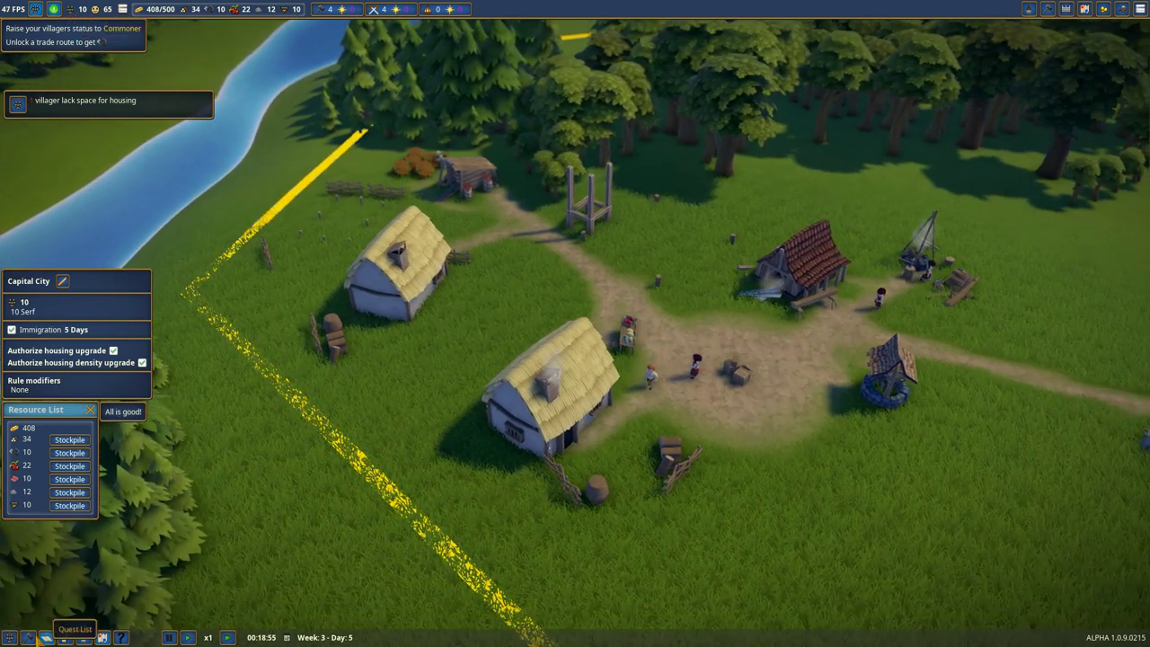
# Step: Select Anna the builder from the Villager List and follow her
pyautogui.click(13, 638)
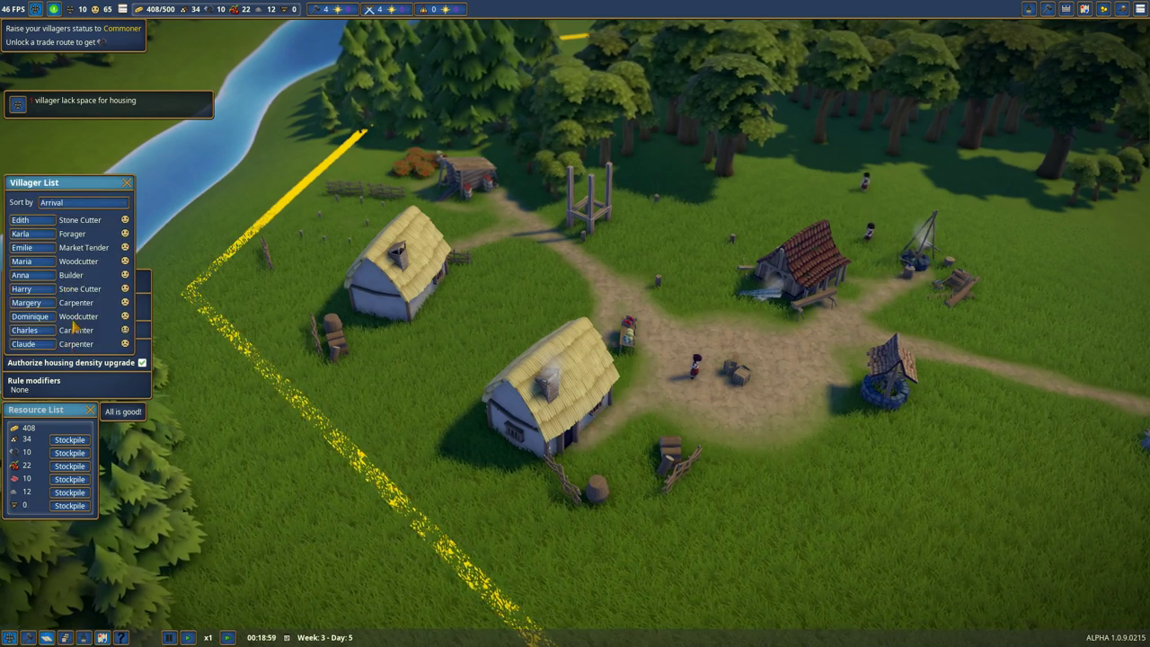
pyautogui.click(43, 280)
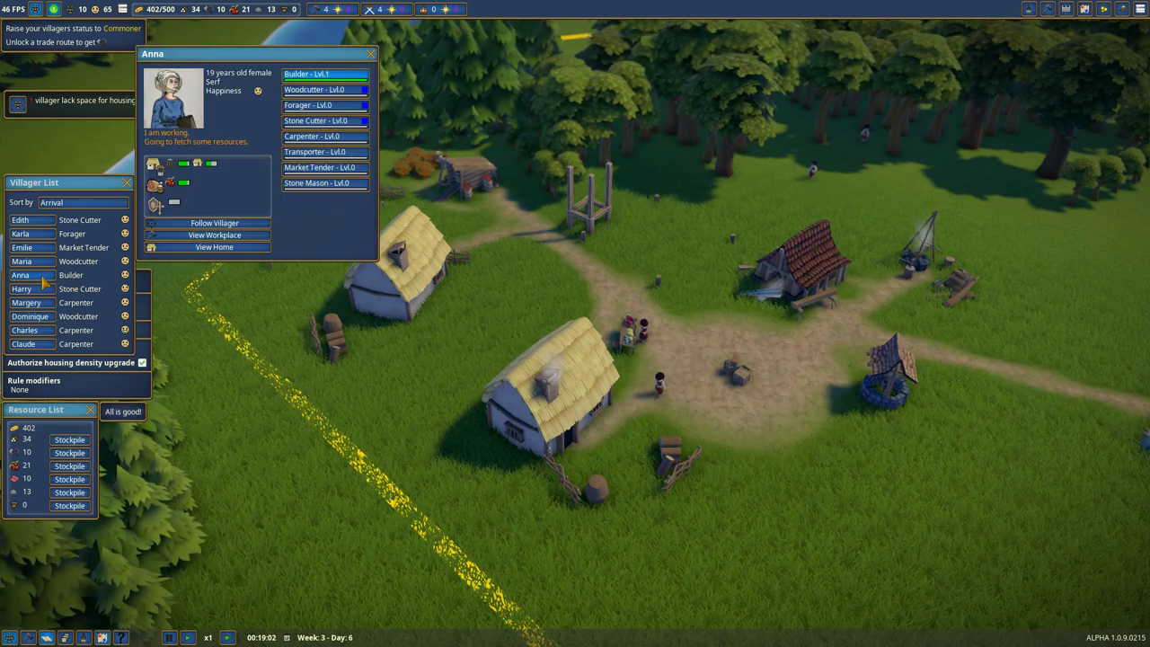
pyautogui.click(231, 223)
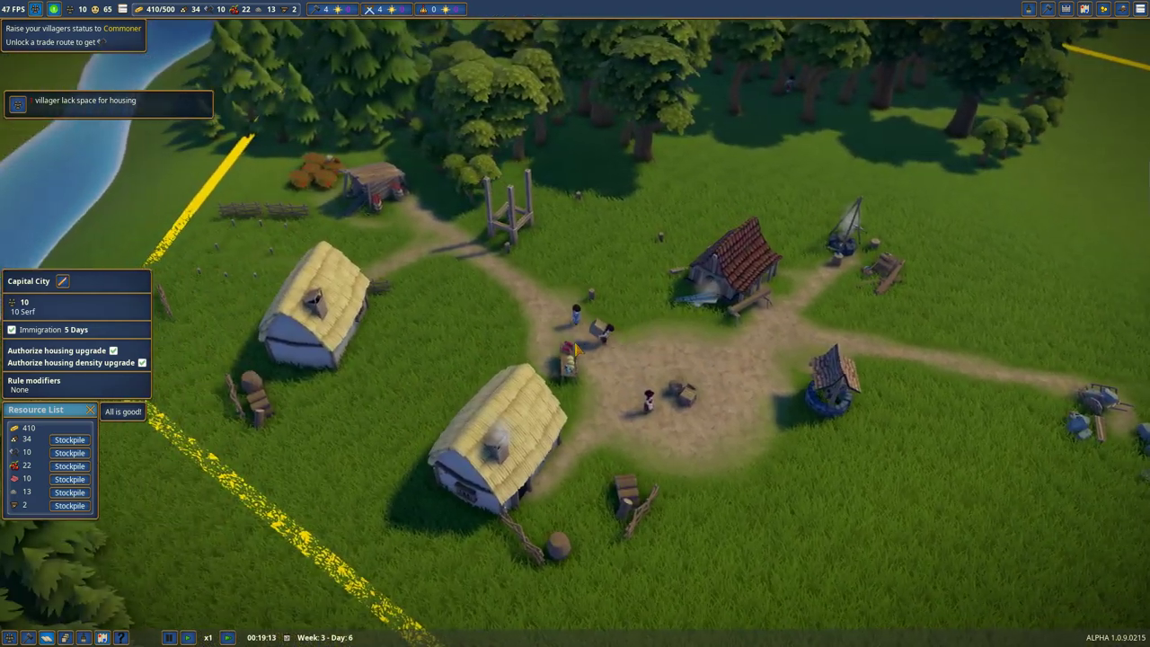
pyautogui.scroll(4, 558, 284)
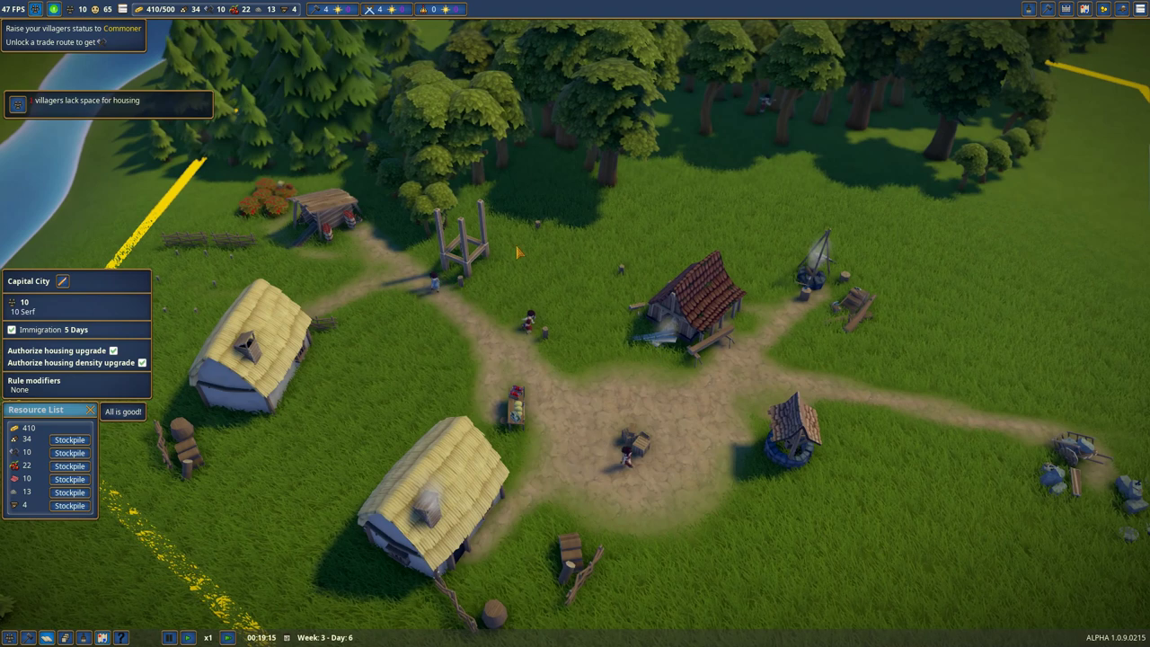
# Step: Check the warehouse site at 12 of 15 materials and a carpenter's details, then close them
pyautogui.click(518, 253)
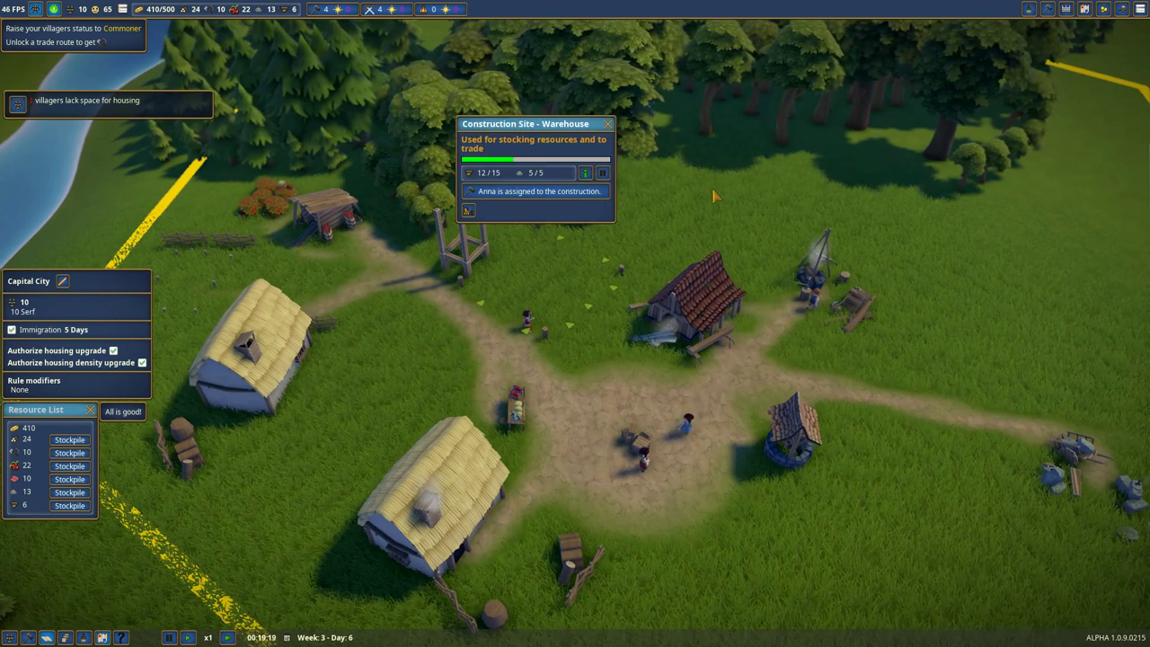
pyautogui.click(608, 124)
pyautogui.click(669, 305)
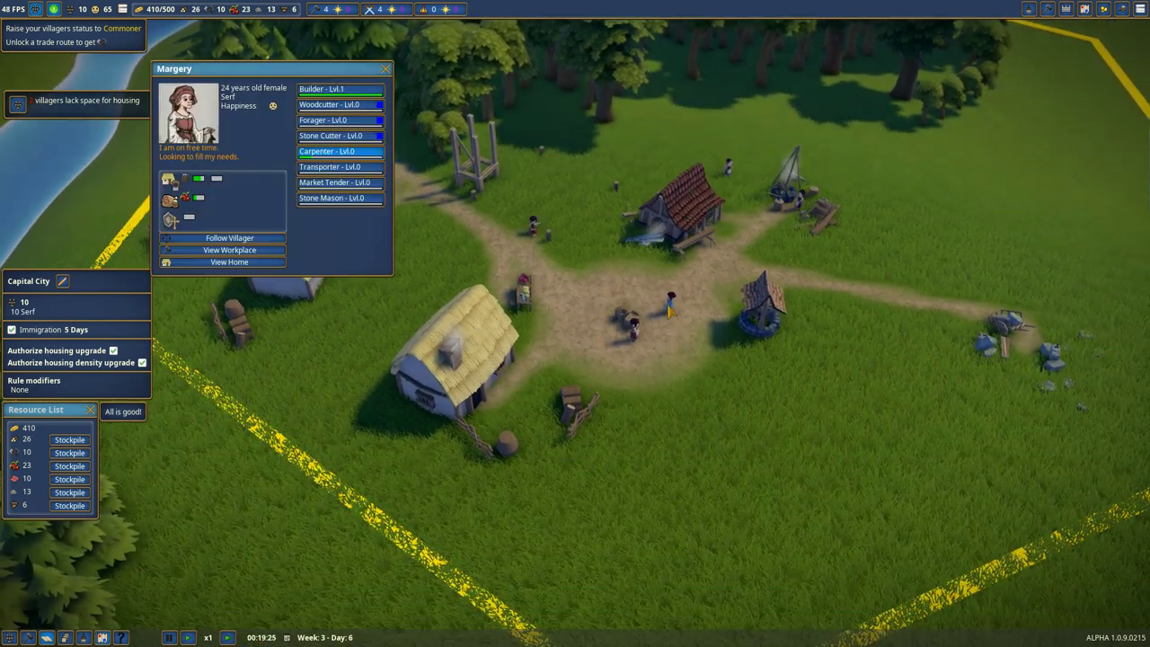
pyautogui.click(385, 70)
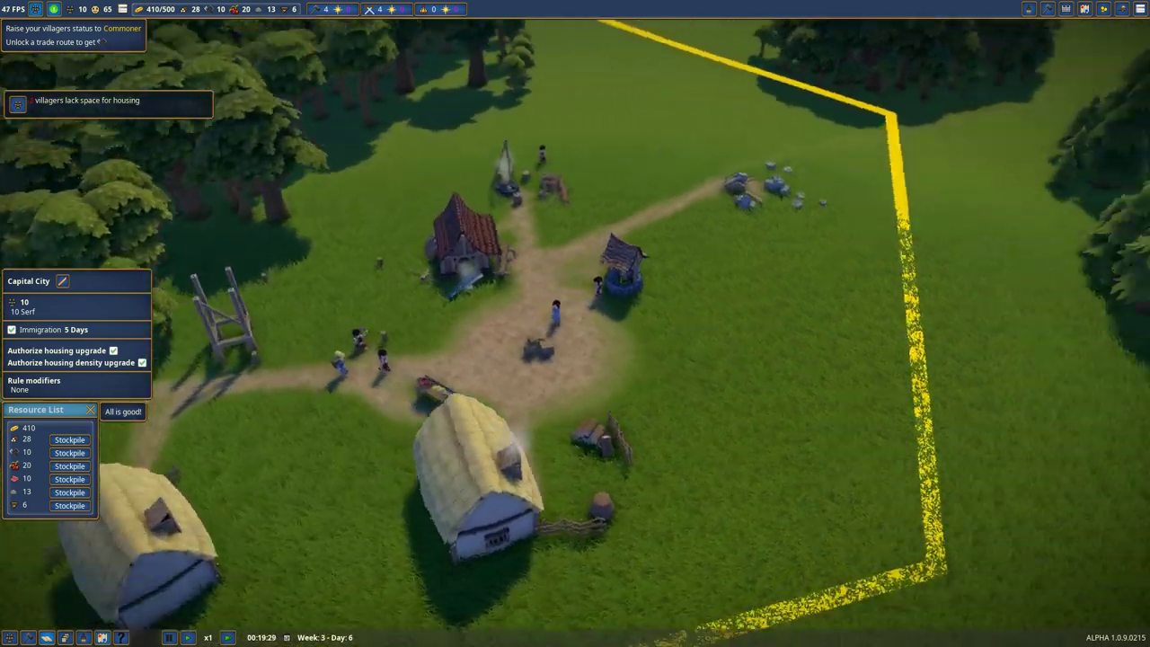
pyautogui.press('q')
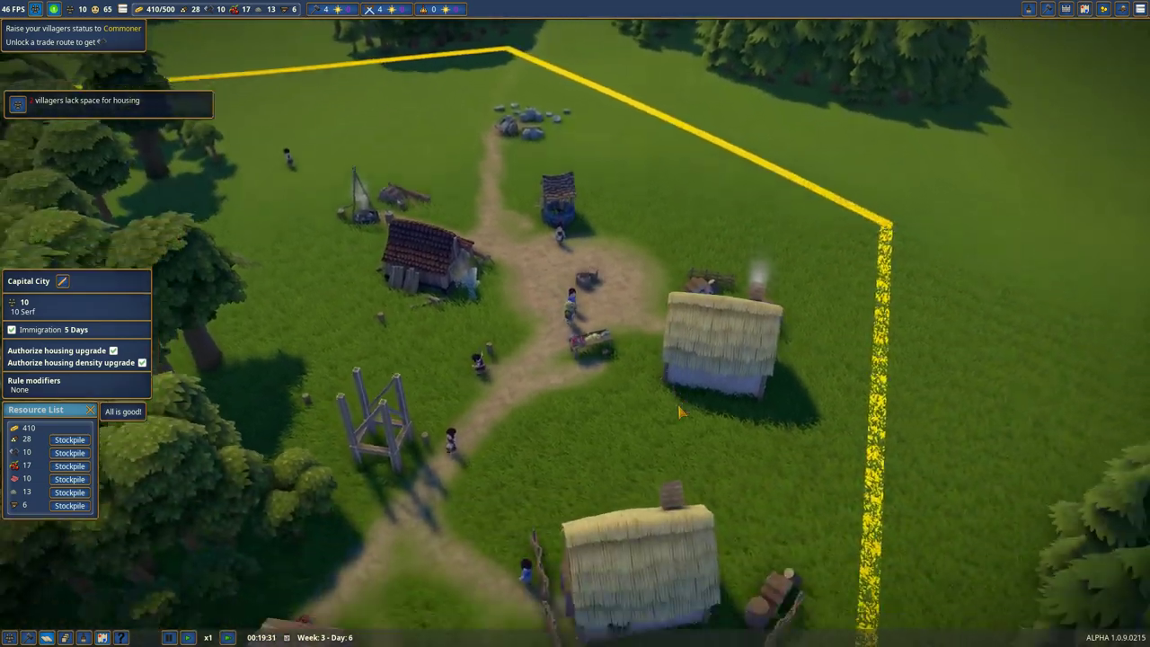
pyautogui.press('q')
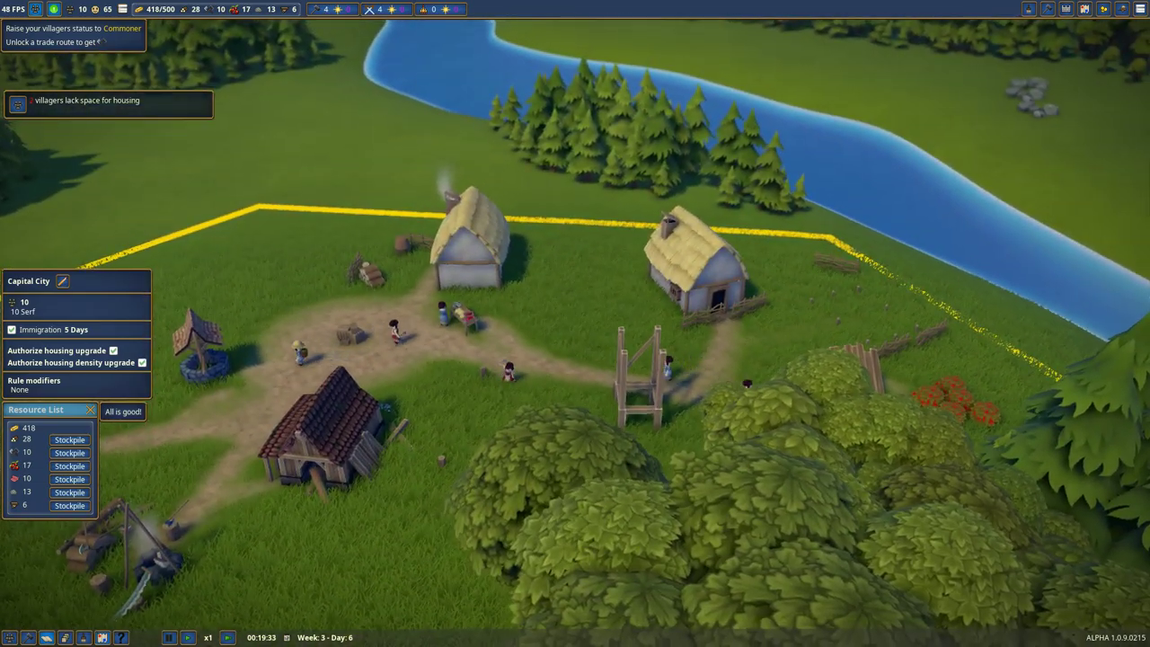
pyautogui.press('q')
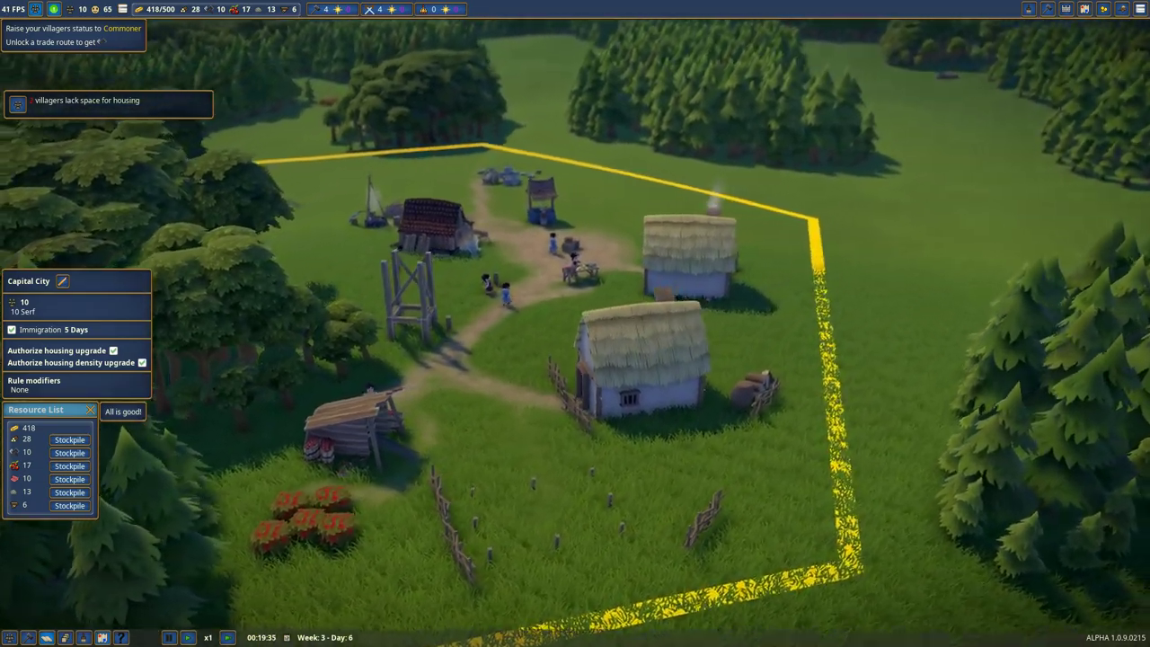
pyautogui.press('q')
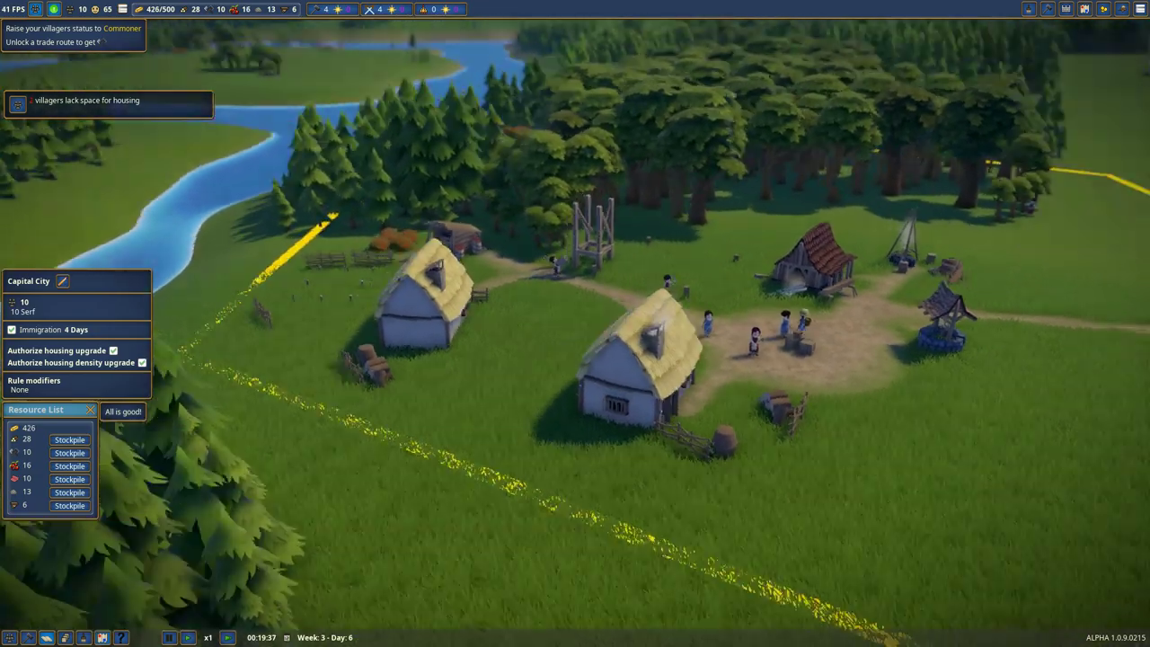
pyautogui.scroll(-8, 575, 323)
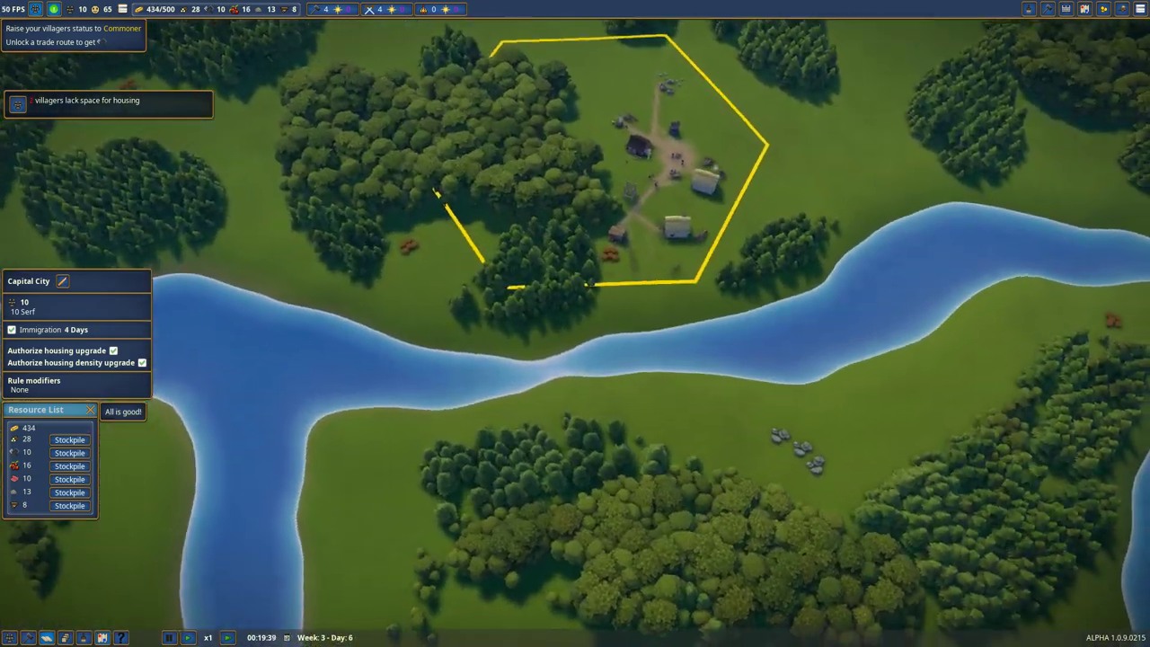
pyautogui.press('w')
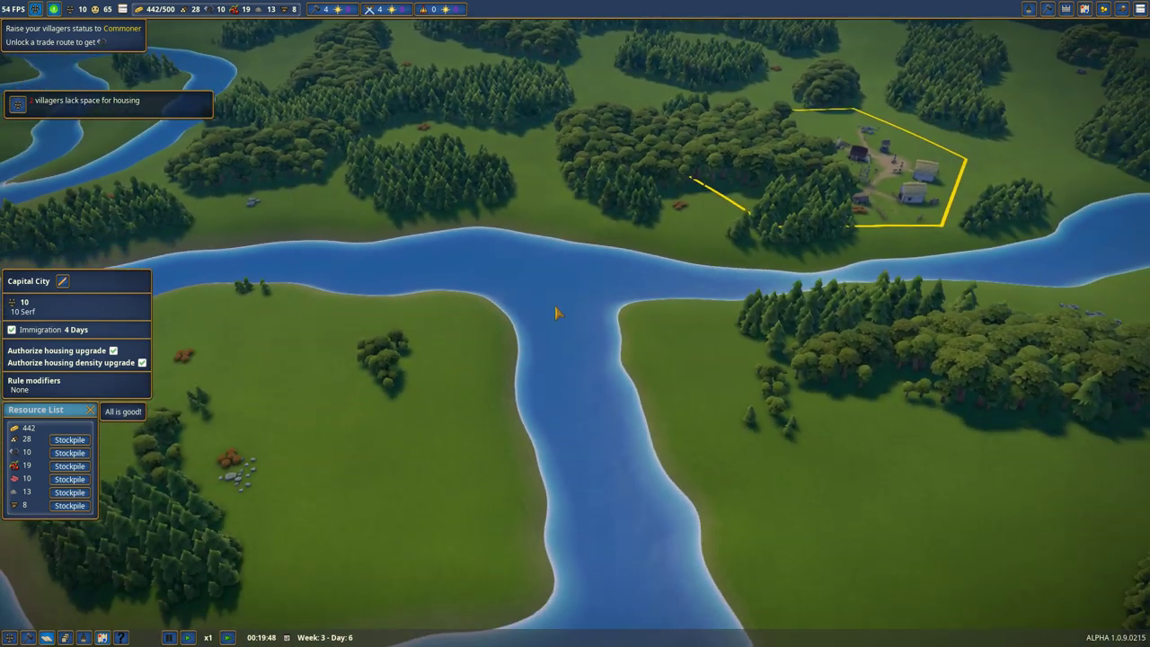
pyautogui.scroll(2, 556, 313)
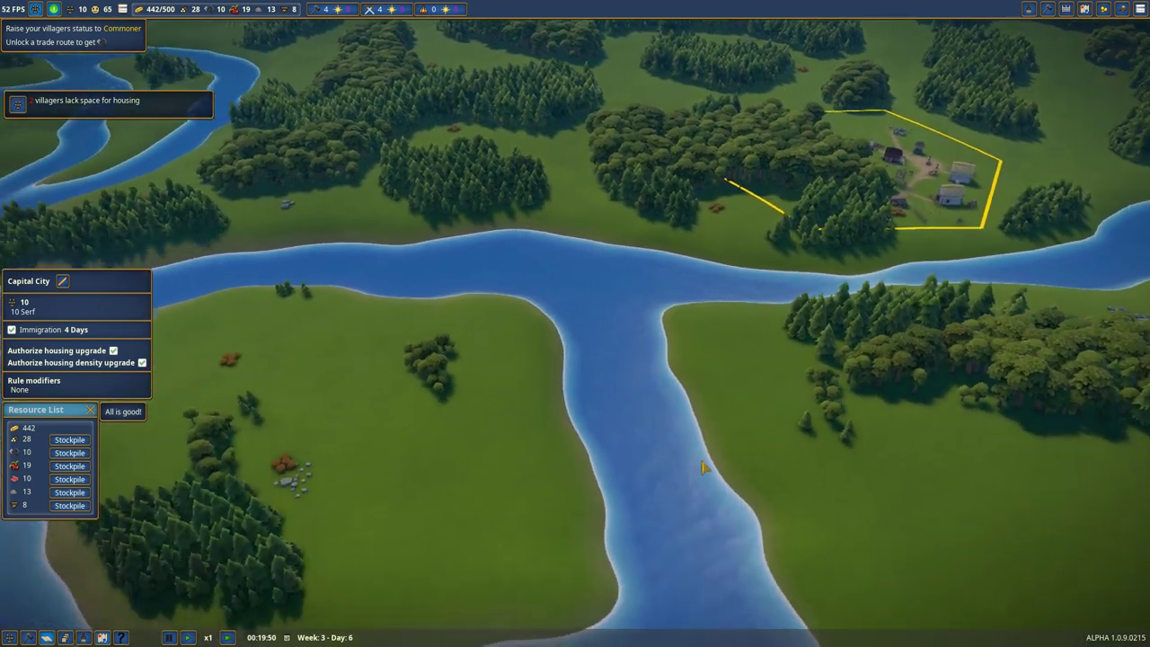
pyautogui.scroll(2, 702, 467)
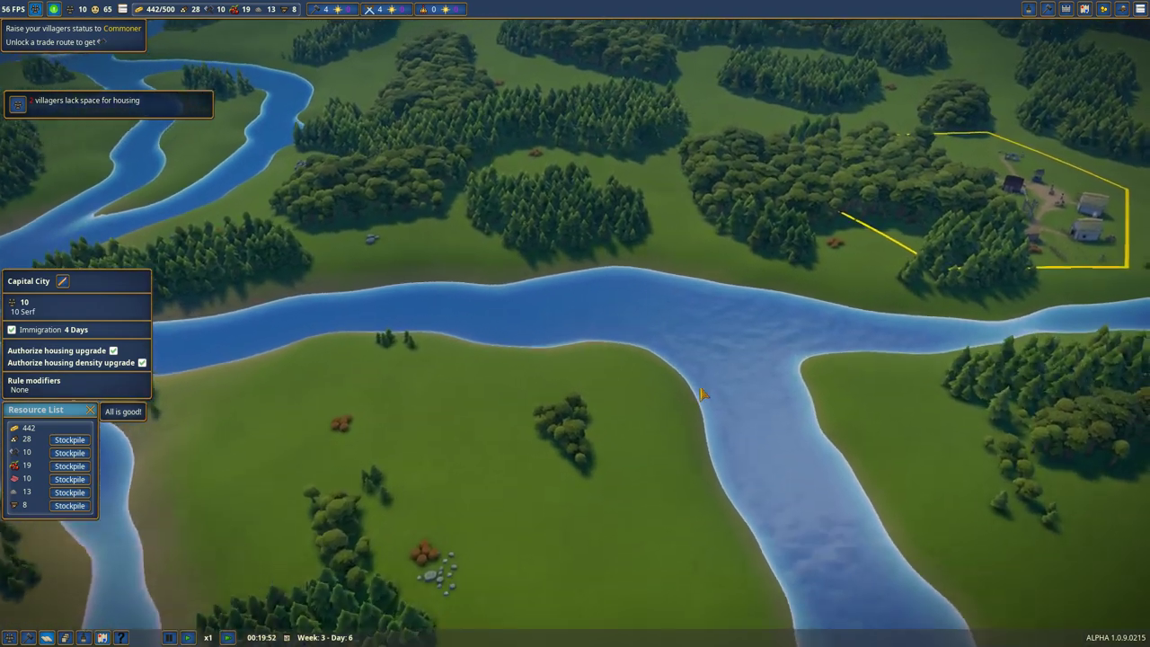
pyautogui.scroll(3, 706, 396)
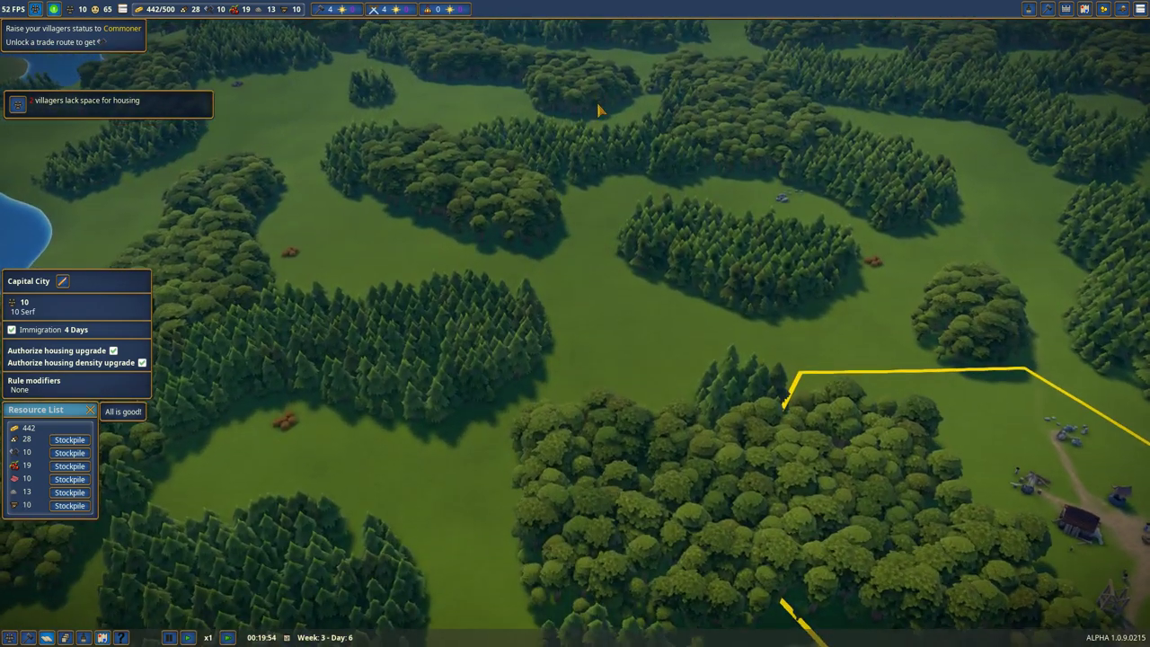
pyautogui.scroll(-3, 542, 191)
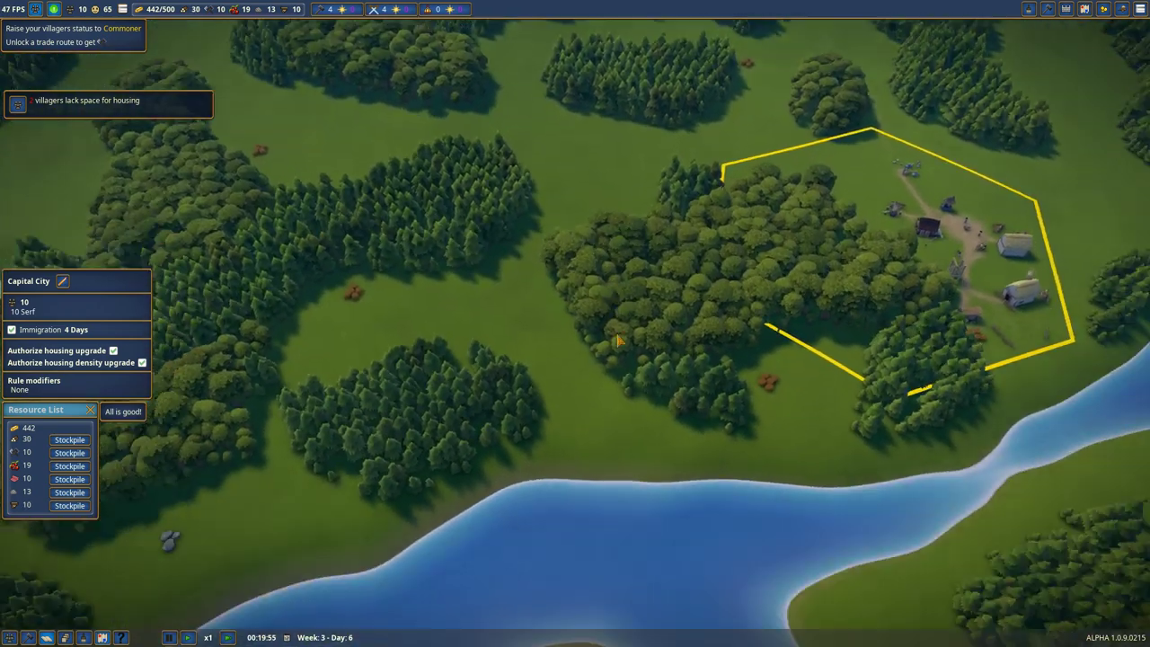
pyautogui.scroll(-2, 574, 323)
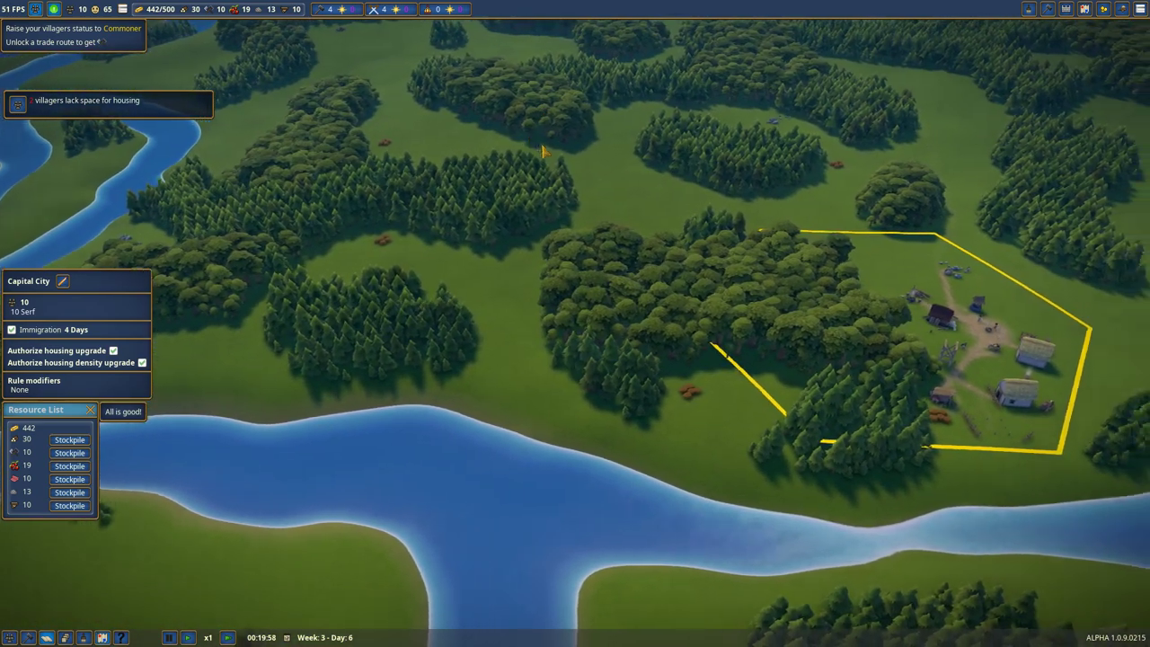
pyautogui.moveTo(557, 130); pyautogui.dragTo(627, 469)
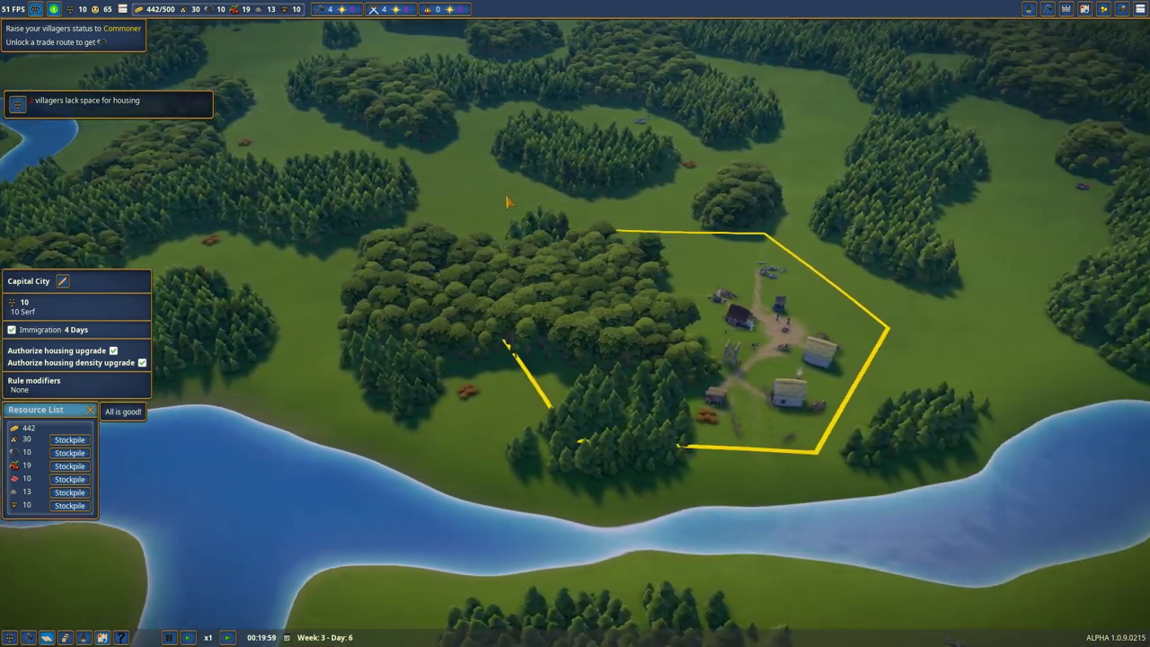
pyautogui.scroll(4, 463, 386)
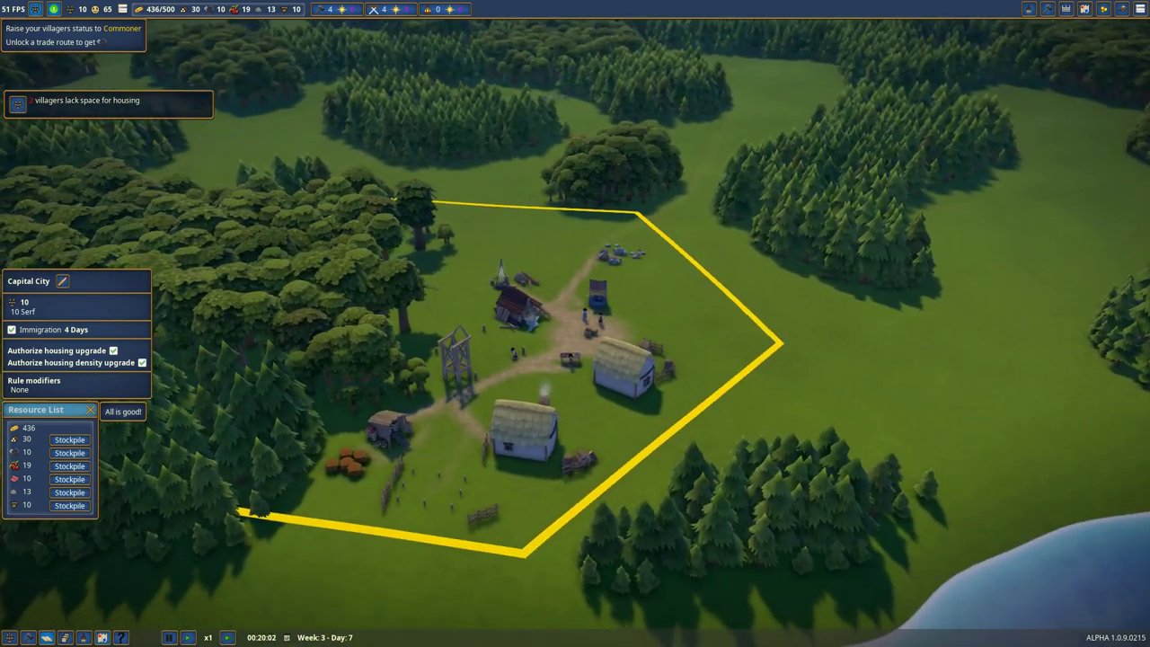
pyautogui.scroll(3, 765, 298)
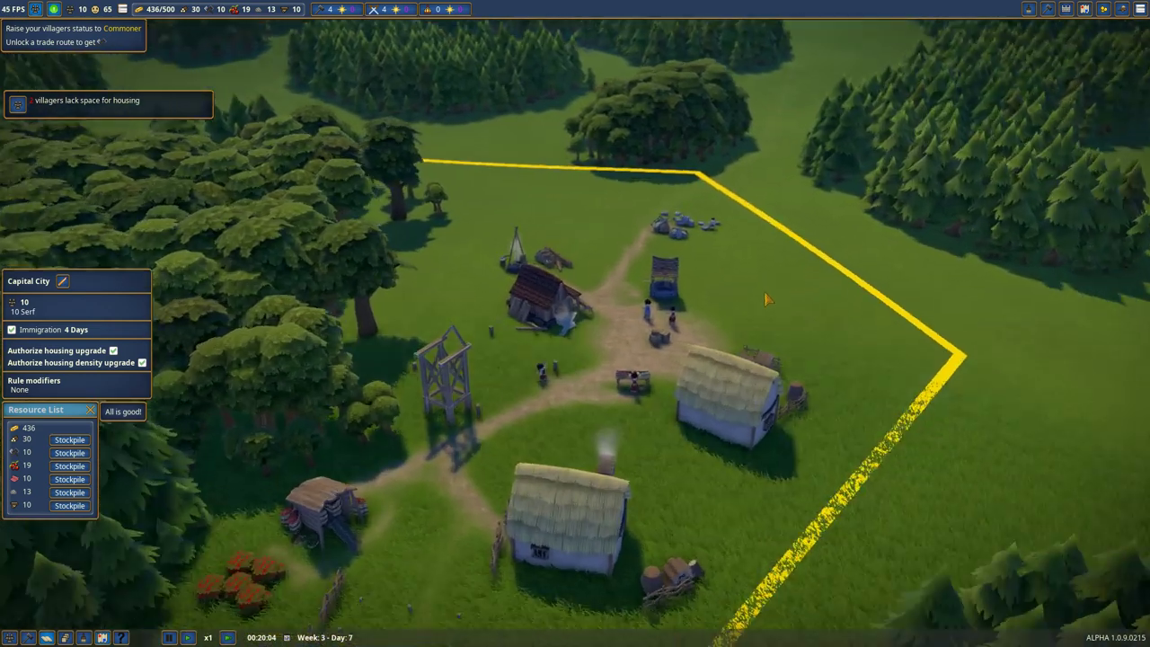
# Step: Rotate to the village's other side and pan toward the field before selecting Dominique
pyautogui.press('q')
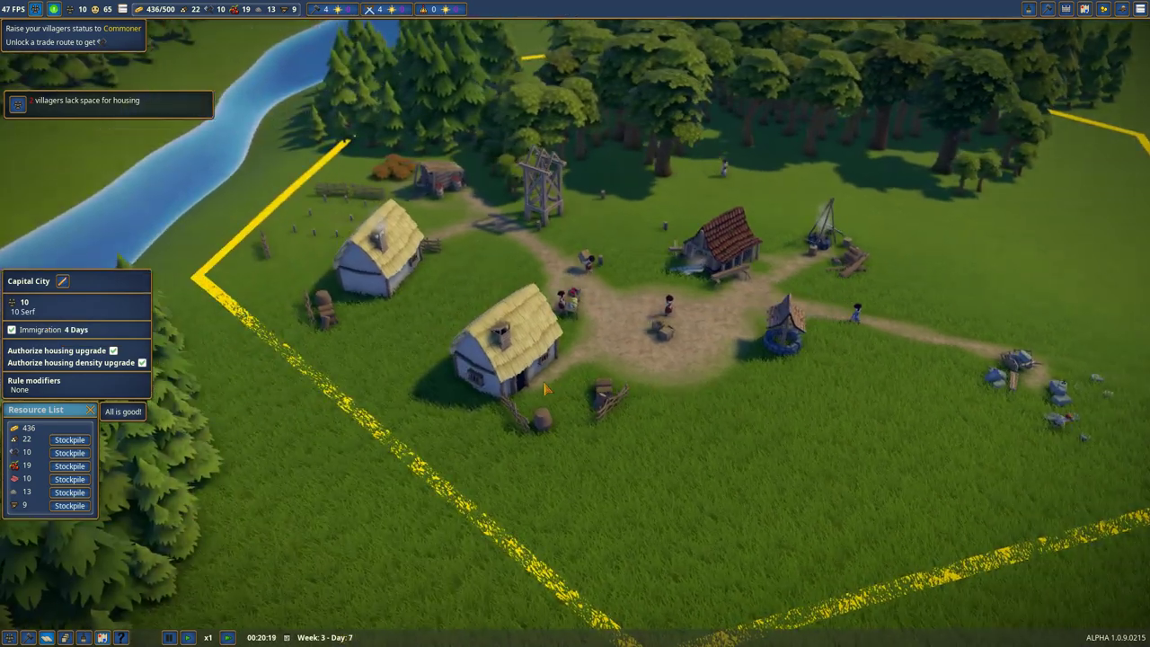
pyautogui.scroll(3, 501, 352)
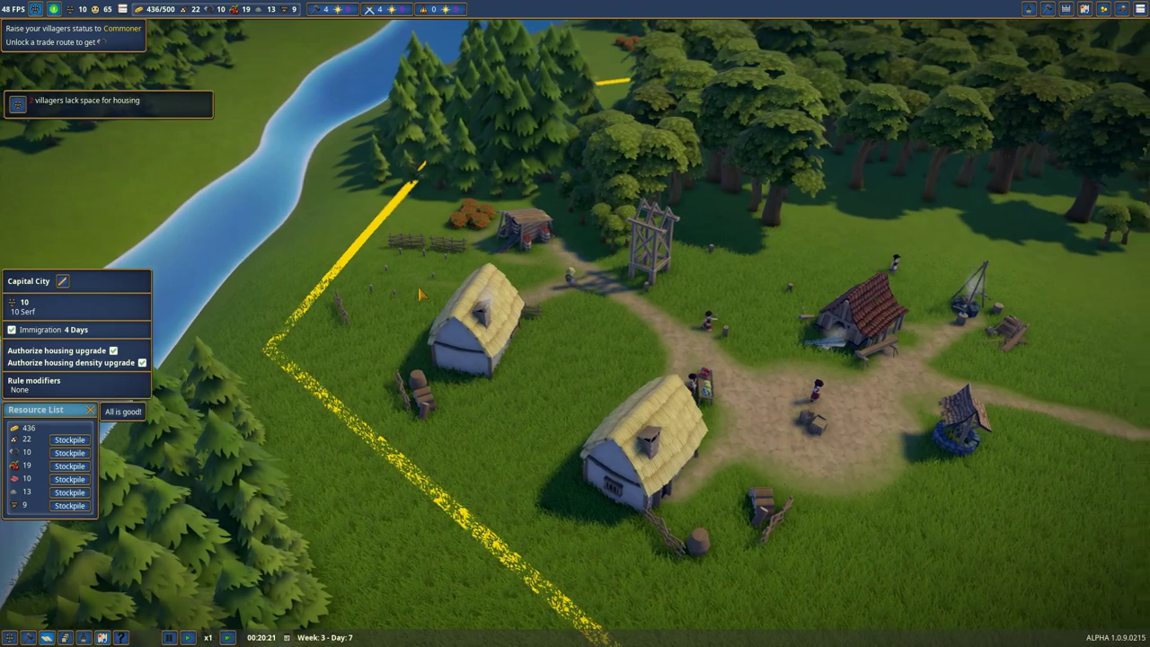
pyautogui.press('d')
pyautogui.scroll(1, 599, 356)
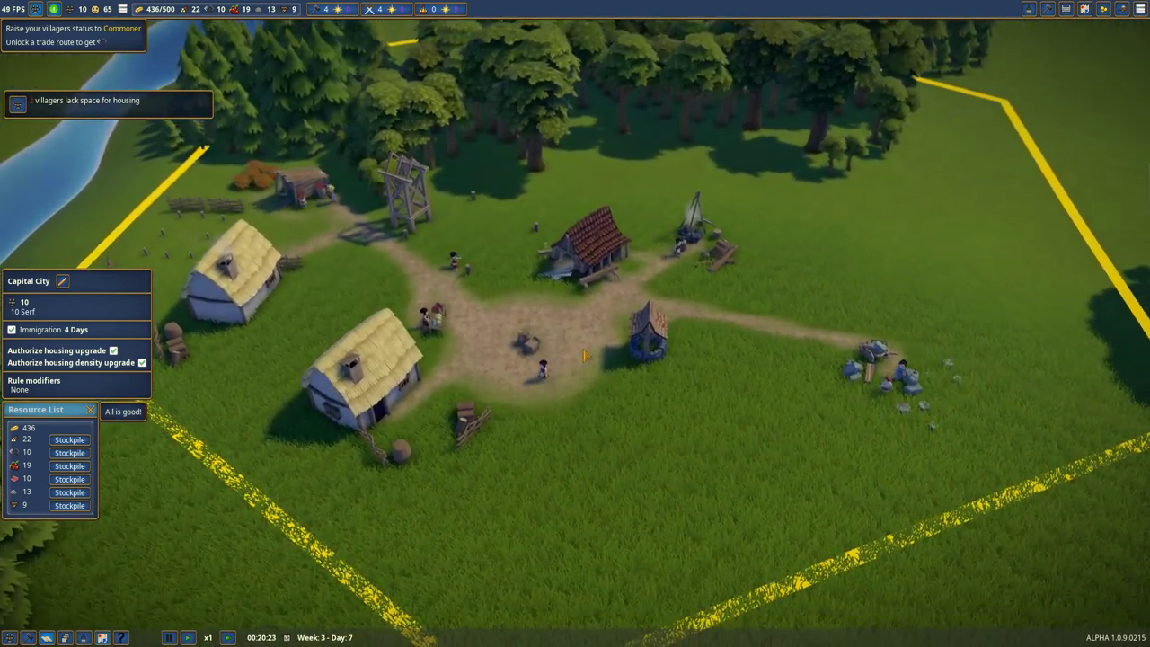
pyautogui.scroll(2, 522, 340)
# Step: Glance at a villager's details, then review the Market's info panel and close it
pyautogui.click(532, 385)
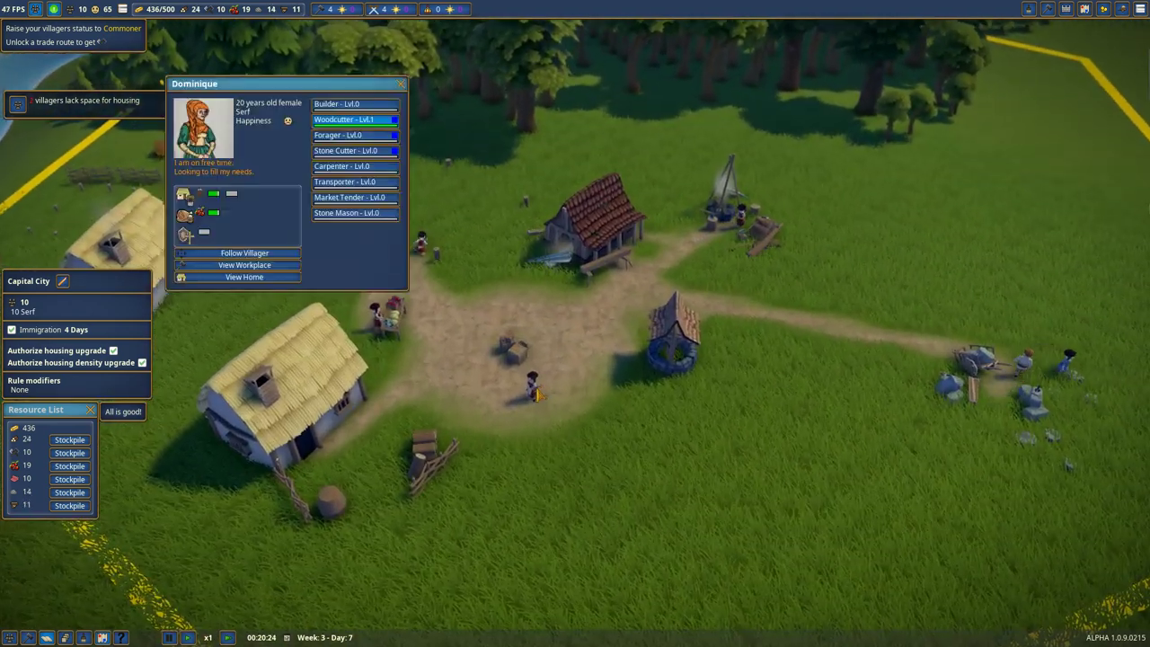
pyautogui.click(399, 83)
pyautogui.click(393, 316)
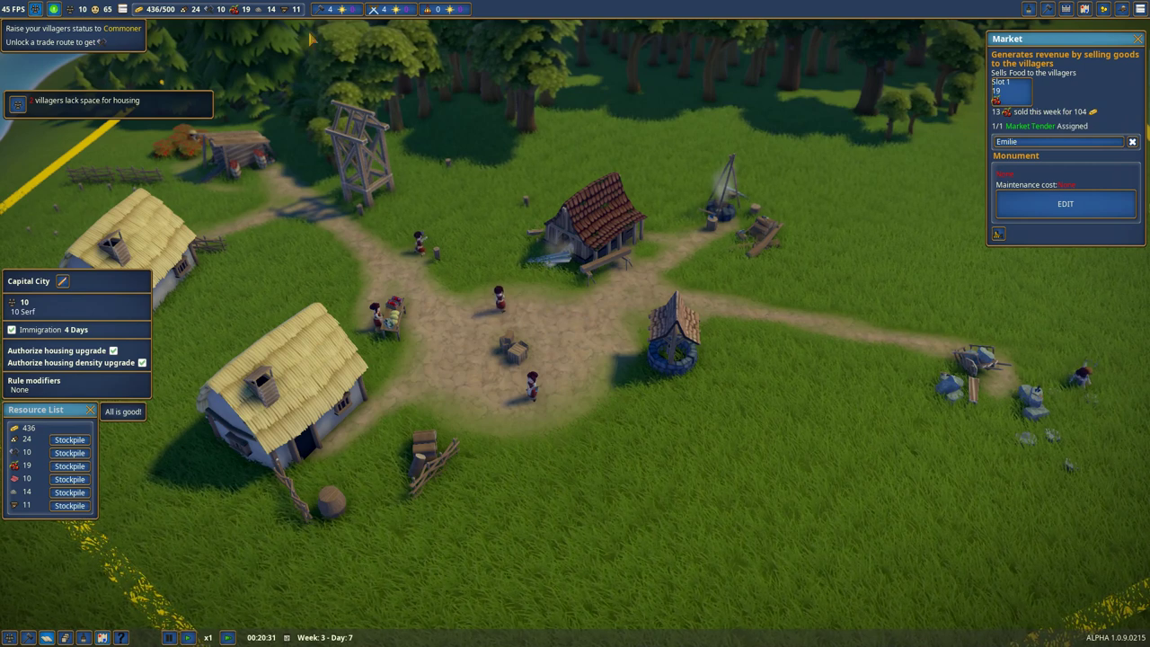
pyautogui.moveTo(159, 9)
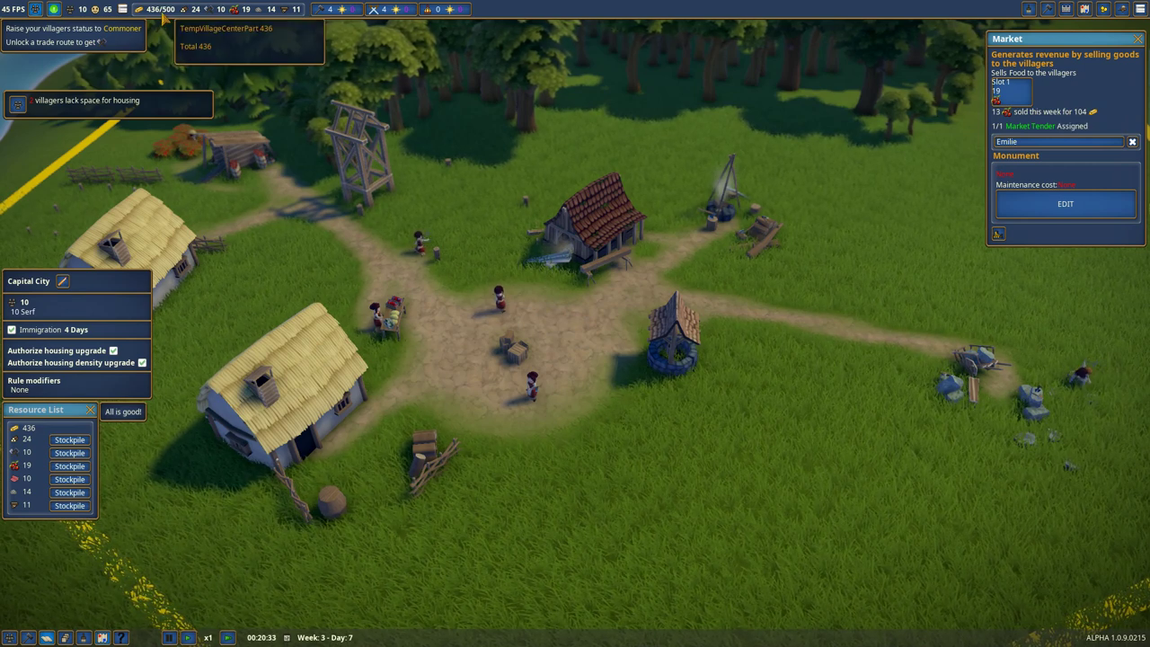
pyautogui.click(1137, 38)
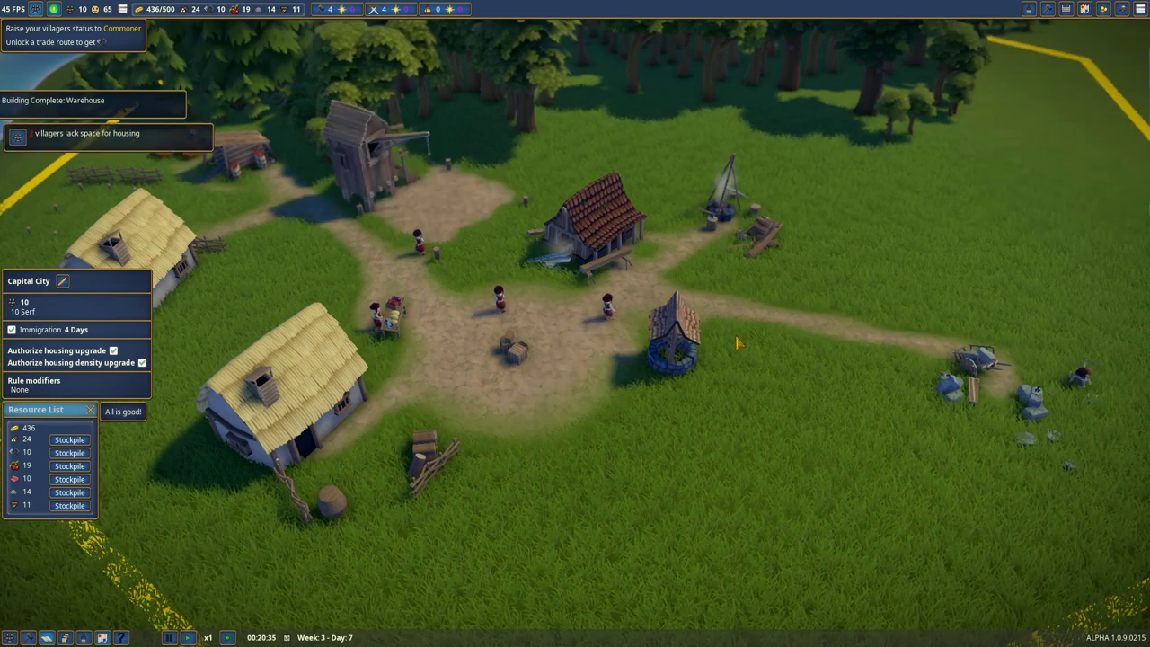
# Step: Review the newly finished warehouse's panel, close it, and orbit the view over the village
pyautogui.press('a')
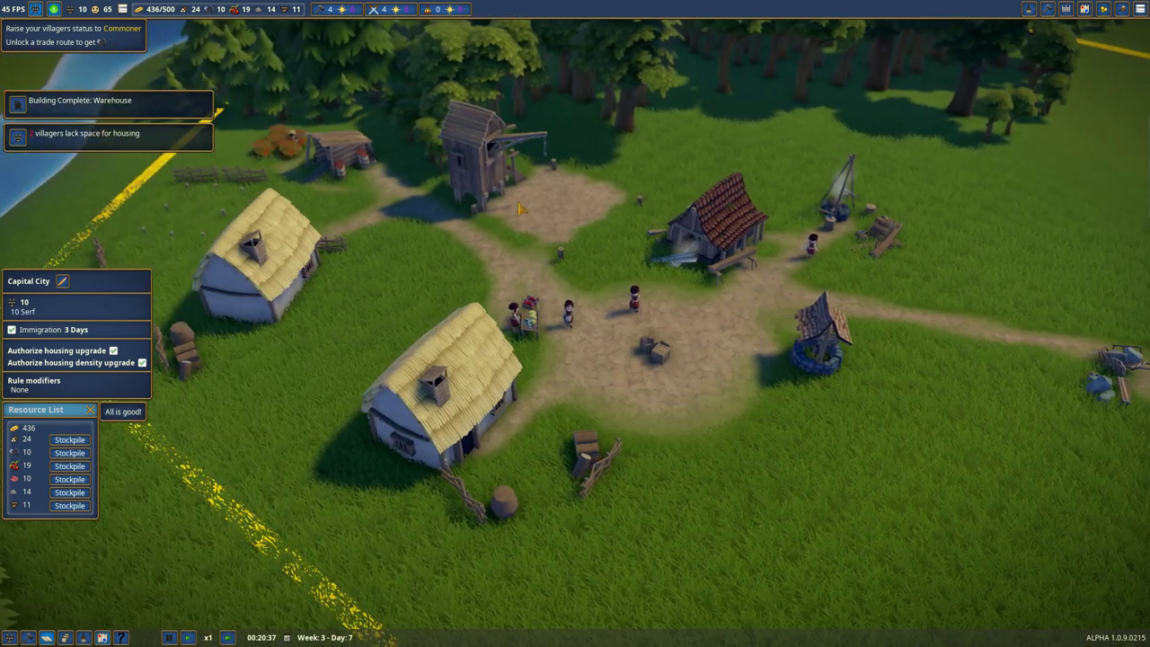
pyautogui.click(519, 208)
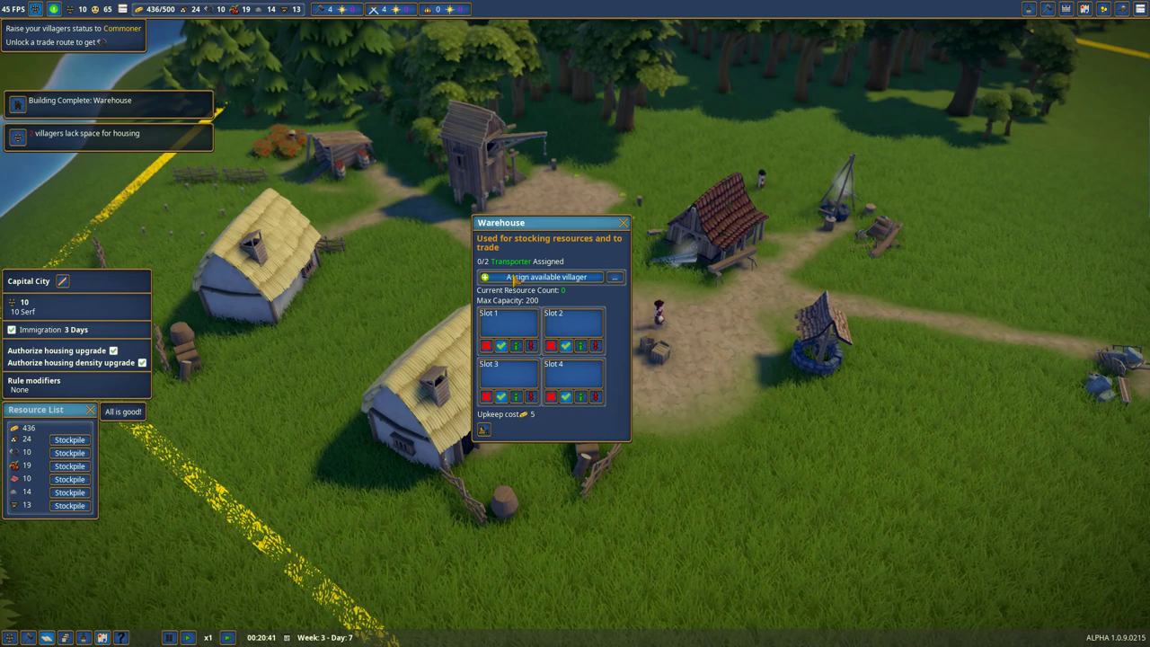
pyautogui.scroll(2, 512, 280)
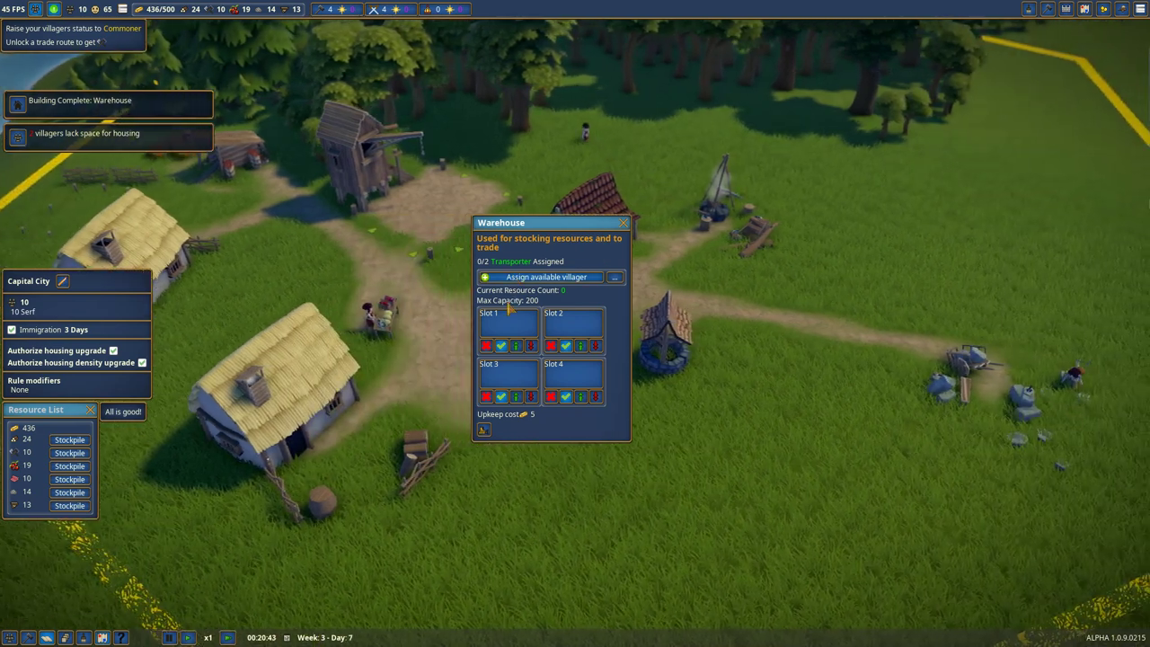
pyautogui.scroll(-2, 508, 297)
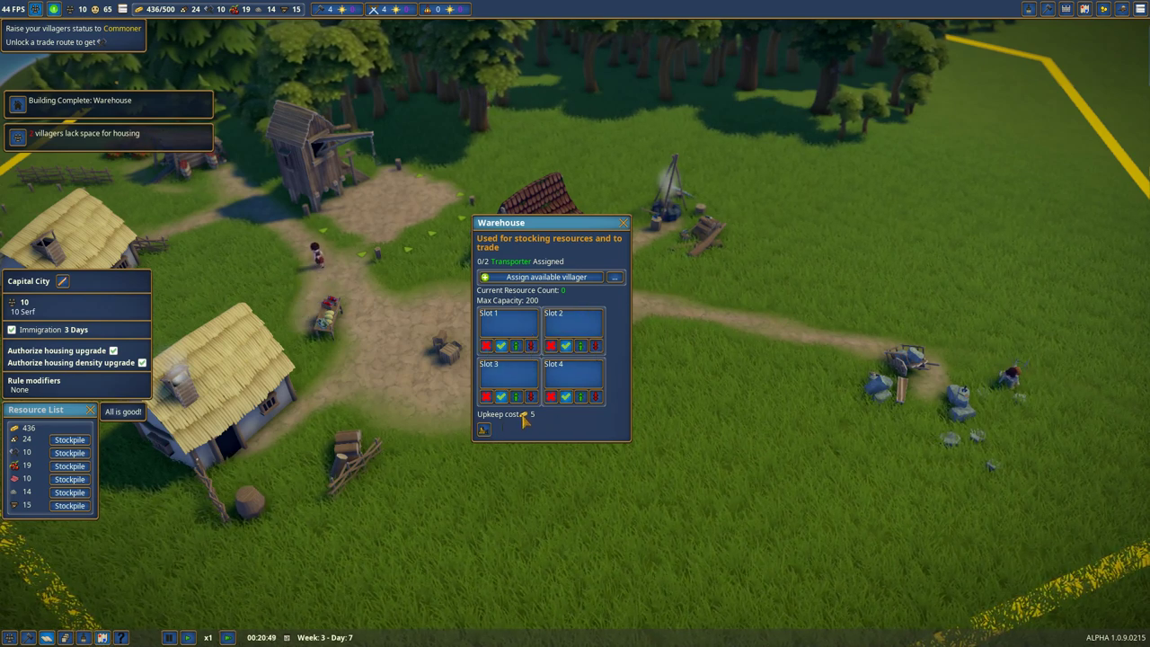
pyautogui.click(623, 223)
pyautogui.moveTo(574, 324); pyautogui.dragTo(535, 388)
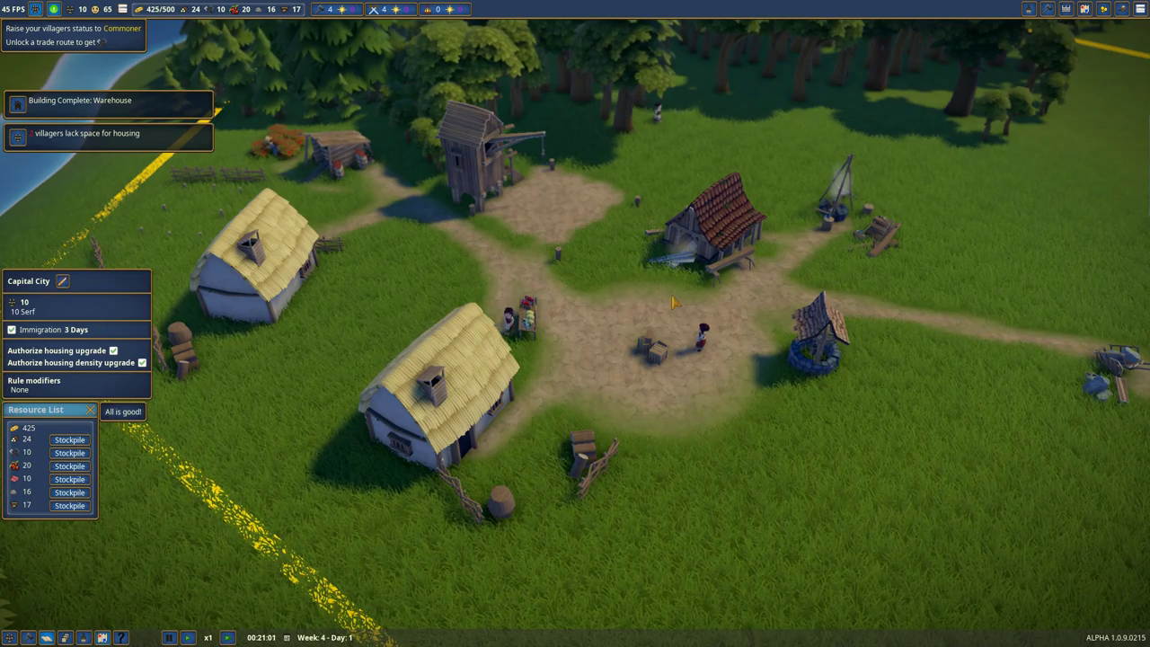
pyautogui.scroll(-3, 575, 324)
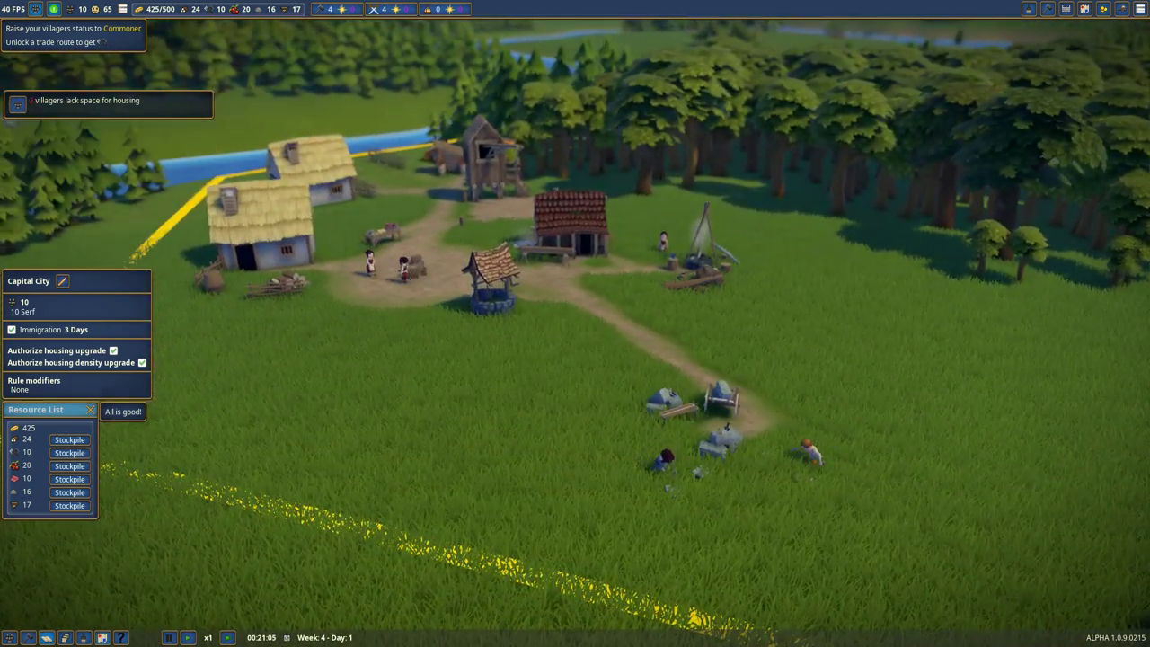
pyautogui.scroll(4, 574, 323)
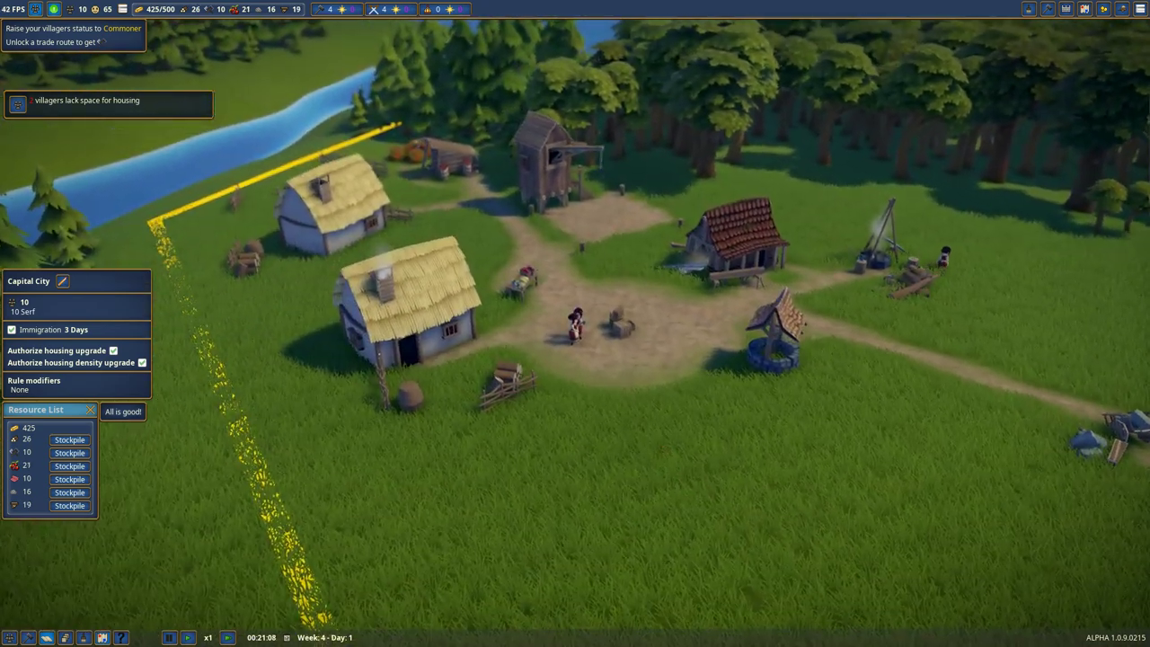
pyautogui.scroll(2, 653, 438)
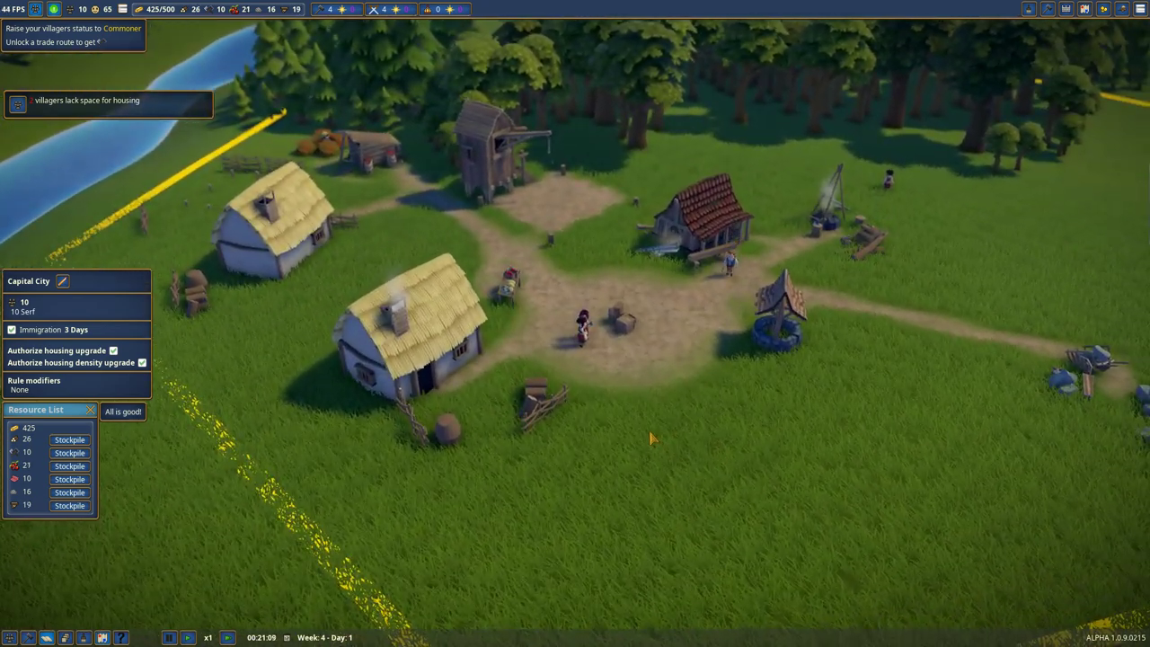
pyautogui.scroll(2, 652, 438)
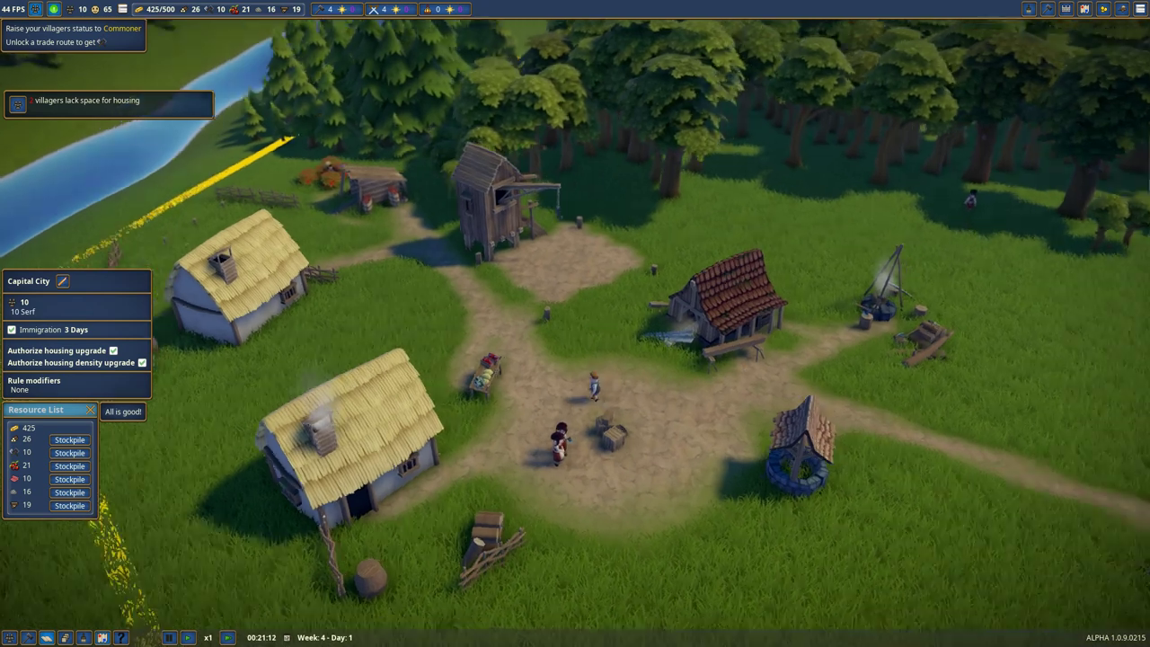
pyautogui.moveTo(434, 336); pyautogui.dragTo(541, 212)
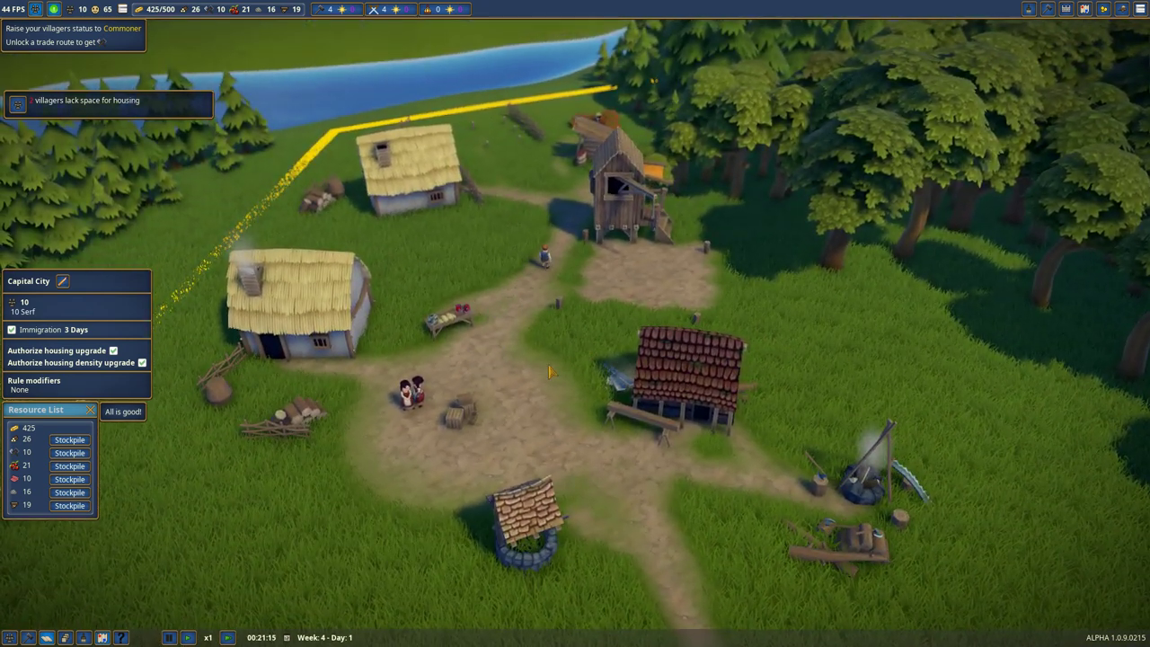
pyautogui.scroll(2, 530, 365)
pyautogui.scroll(2, 586, 352)
pyautogui.scroll(-3, 585, 352)
pyautogui.moveTo(586, 352); pyautogui.dragTo(809, 269)
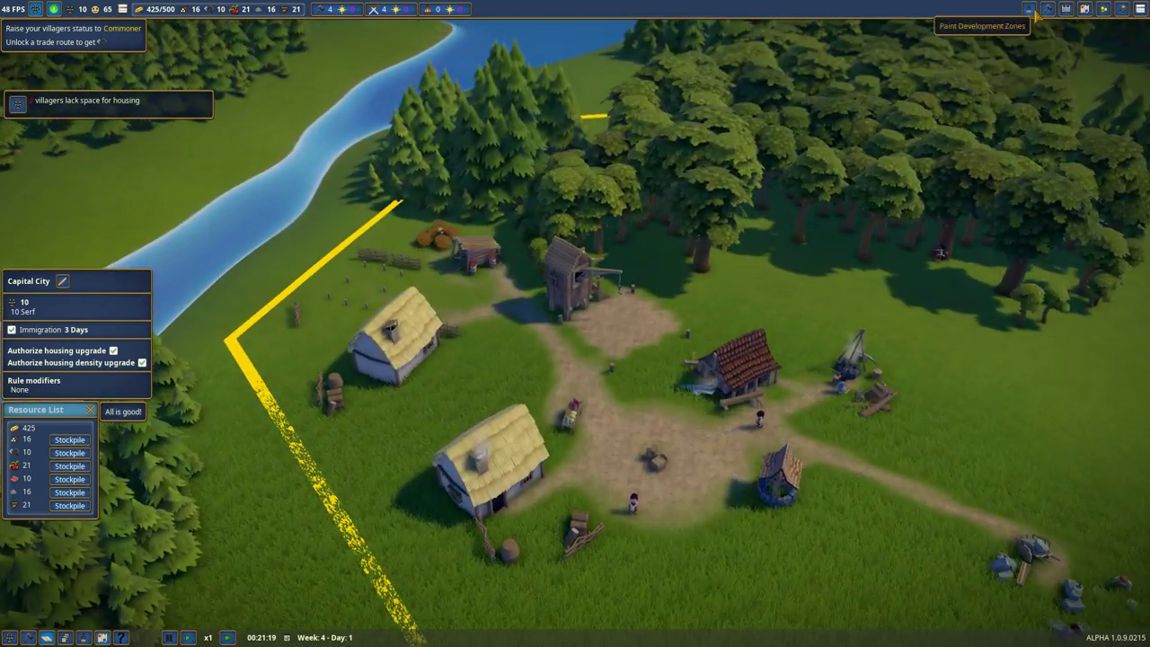
# Step: Place two decorative bushes from the decoration category beside the central path
pyautogui.click(1029, 9)
pyautogui.click(1047, 9)
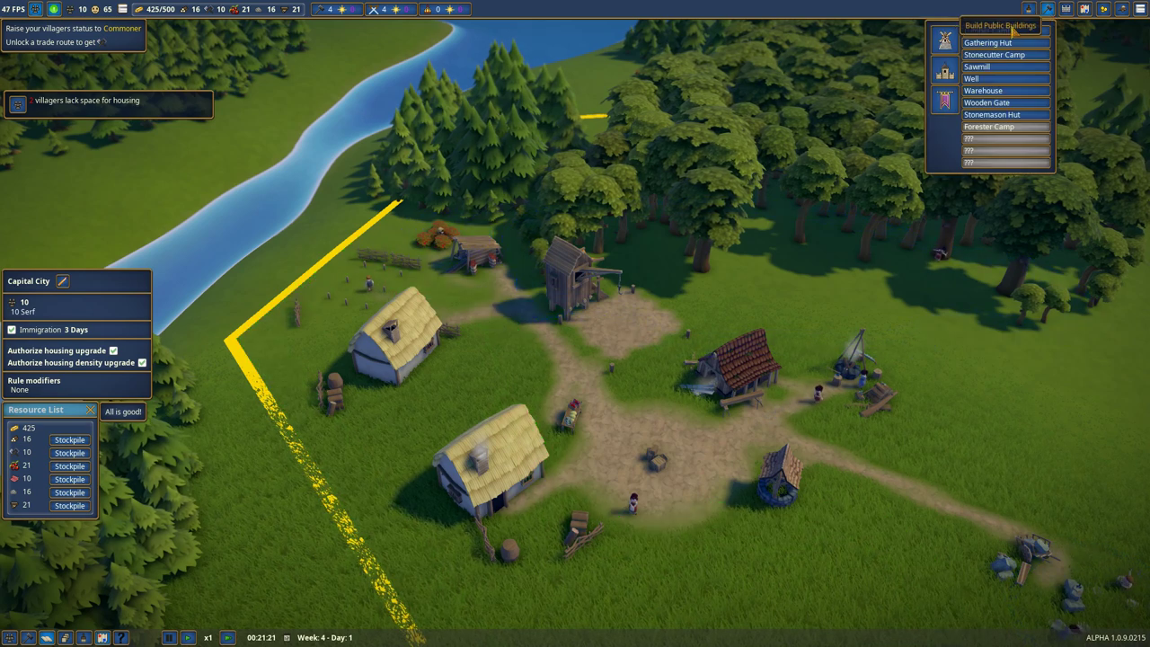
pyautogui.click(945, 100)
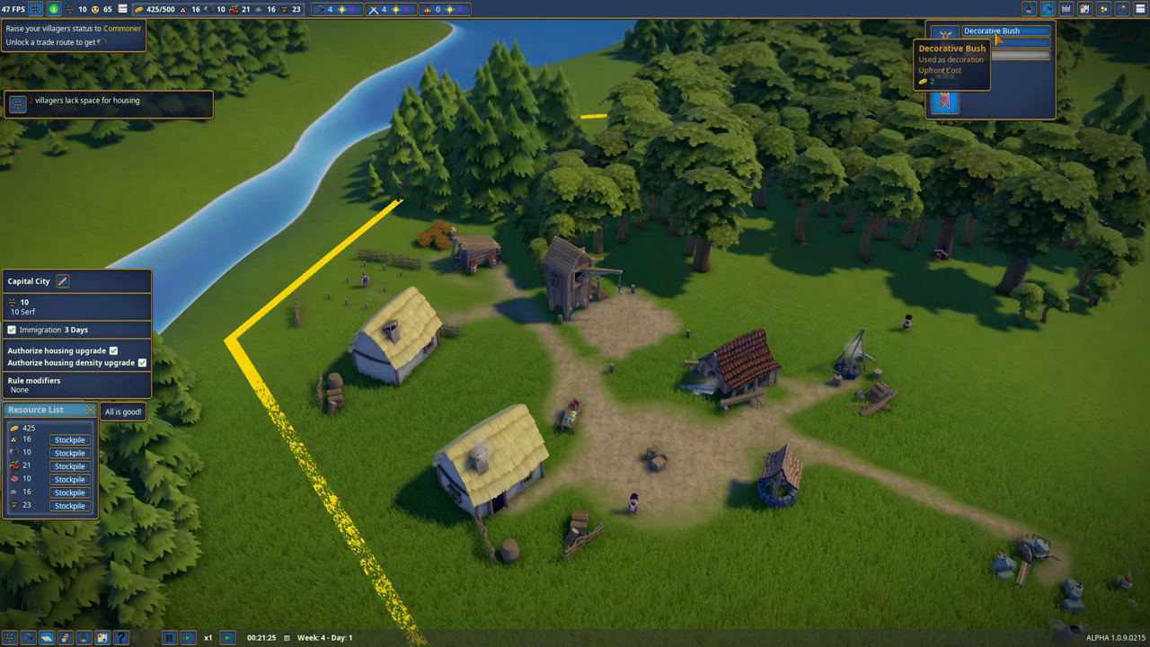
pyautogui.click(997, 34)
pyautogui.scroll(4, 638, 399)
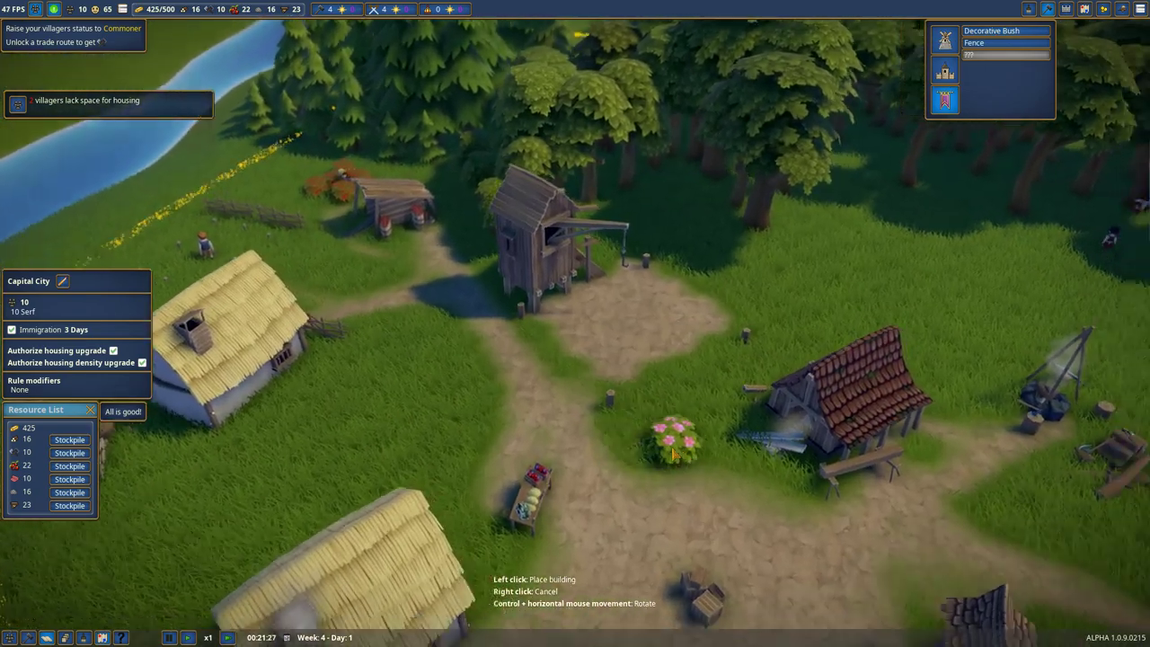
pyautogui.scroll(-3, 673, 440)
pyautogui.click(548, 359)
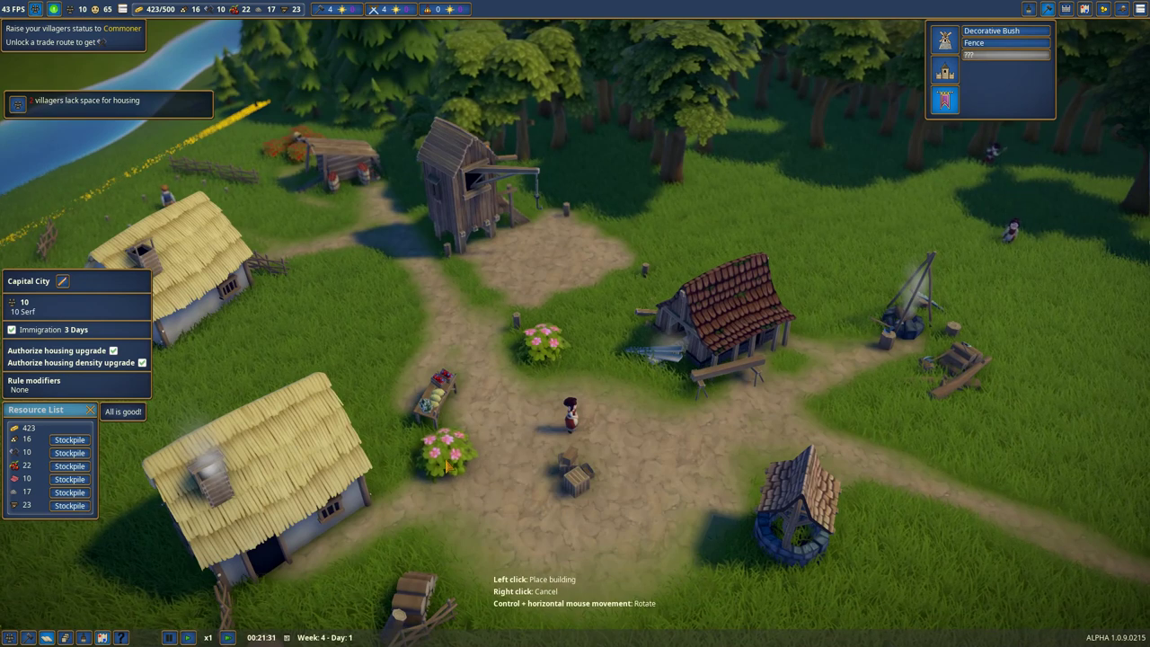
pyautogui.click(409, 444)
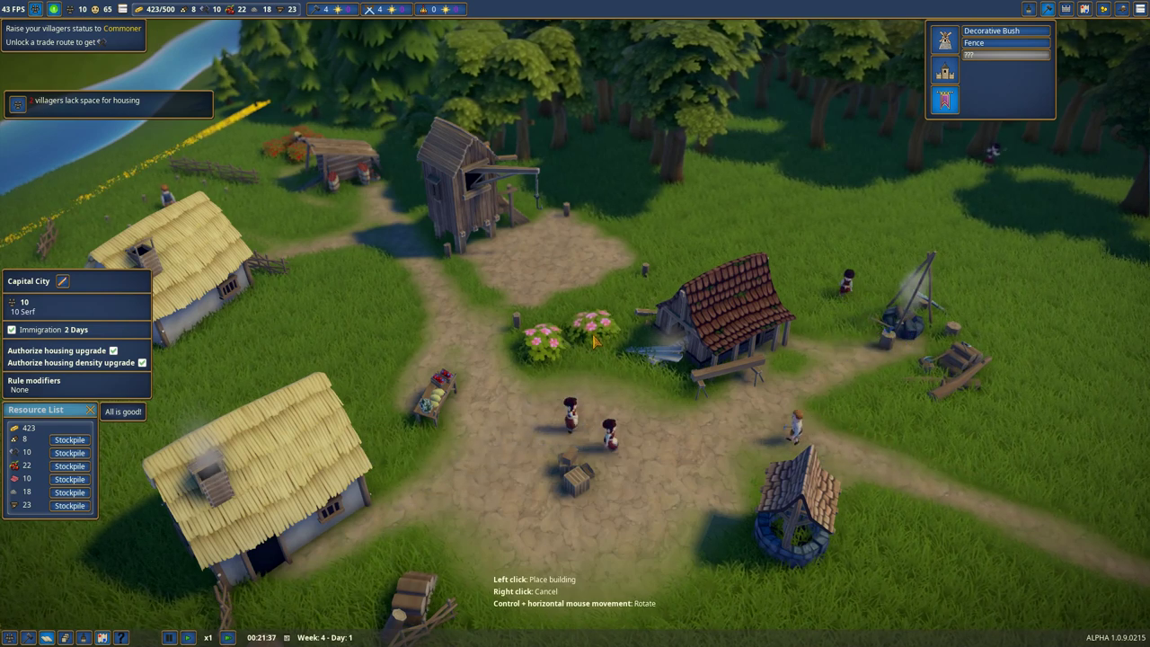
# Step: Browse the market and church category, then cancel placing the Rustic Church and turn the view
pyautogui.click(945, 38)
pyautogui.click(945, 70)
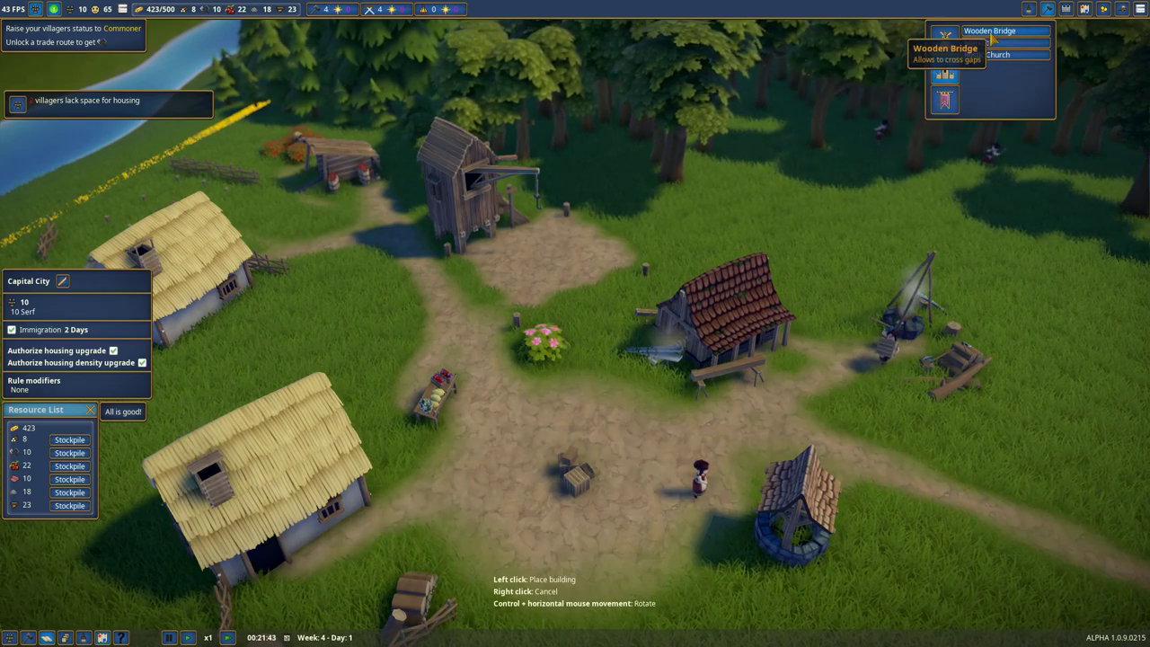
pyautogui.scroll(-4, 993, 56)
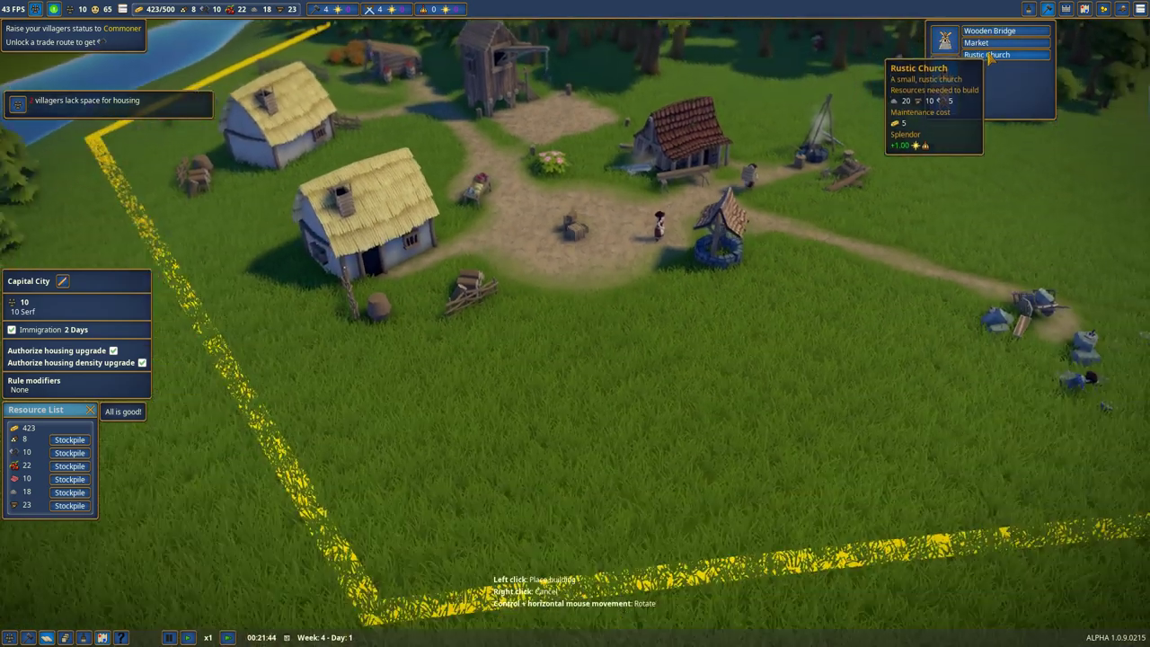
pyautogui.scroll(-3, 992, 56)
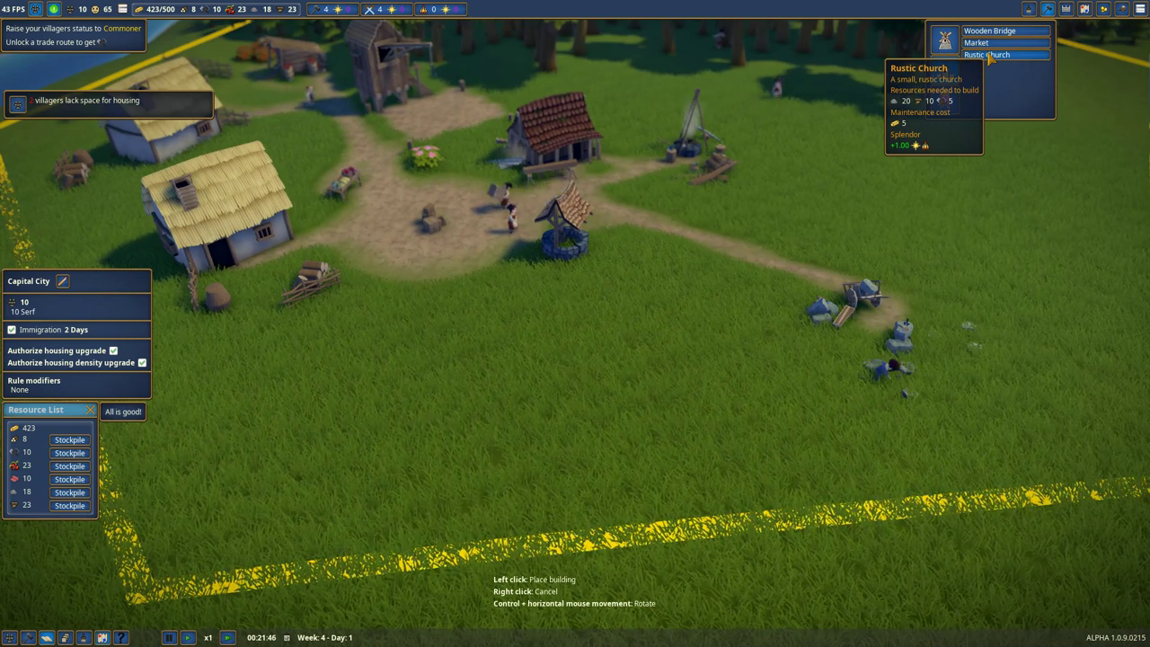
pyautogui.scroll(3, 993, 56)
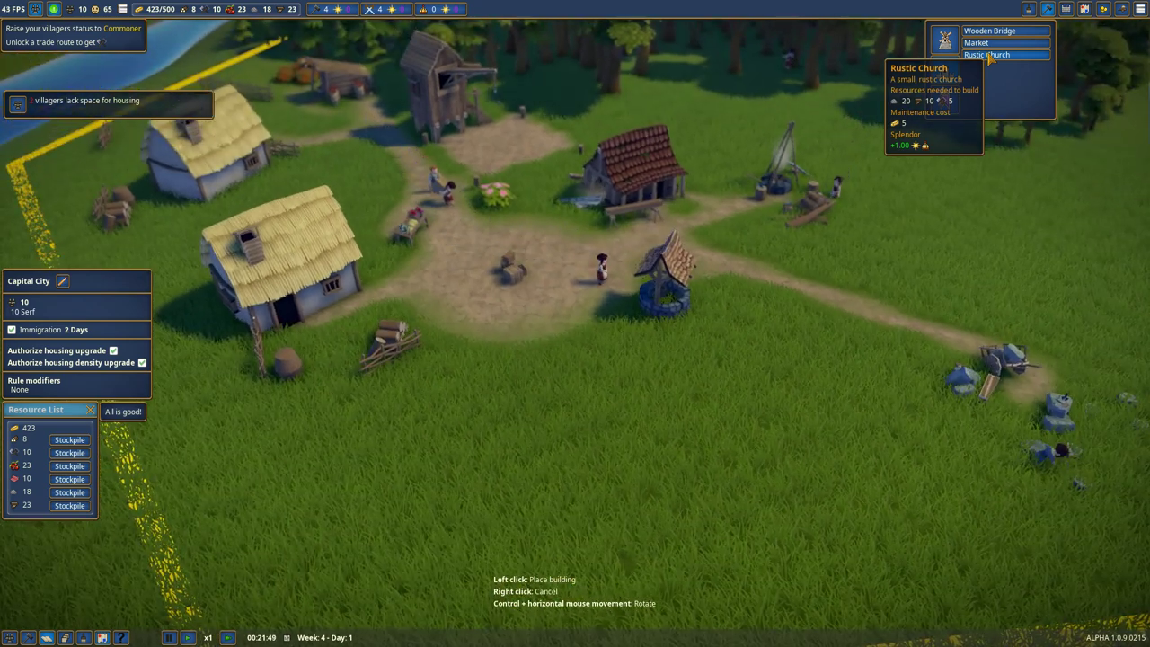
pyautogui.rightClick(993, 55)
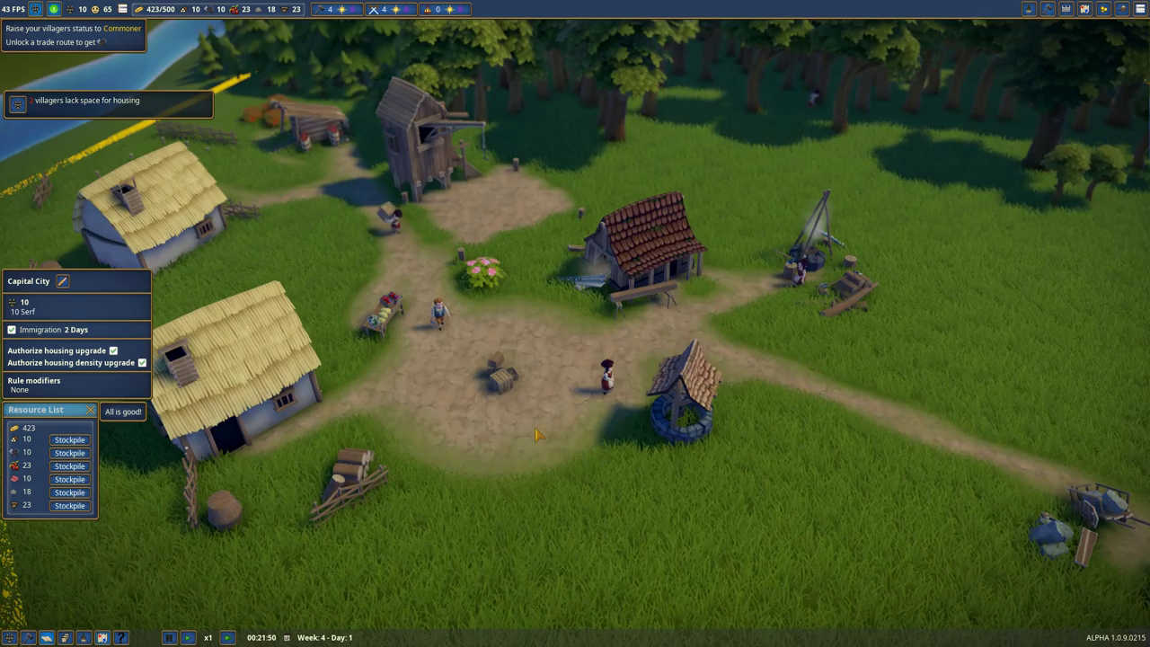
pyautogui.scroll(-3, 571, 422)
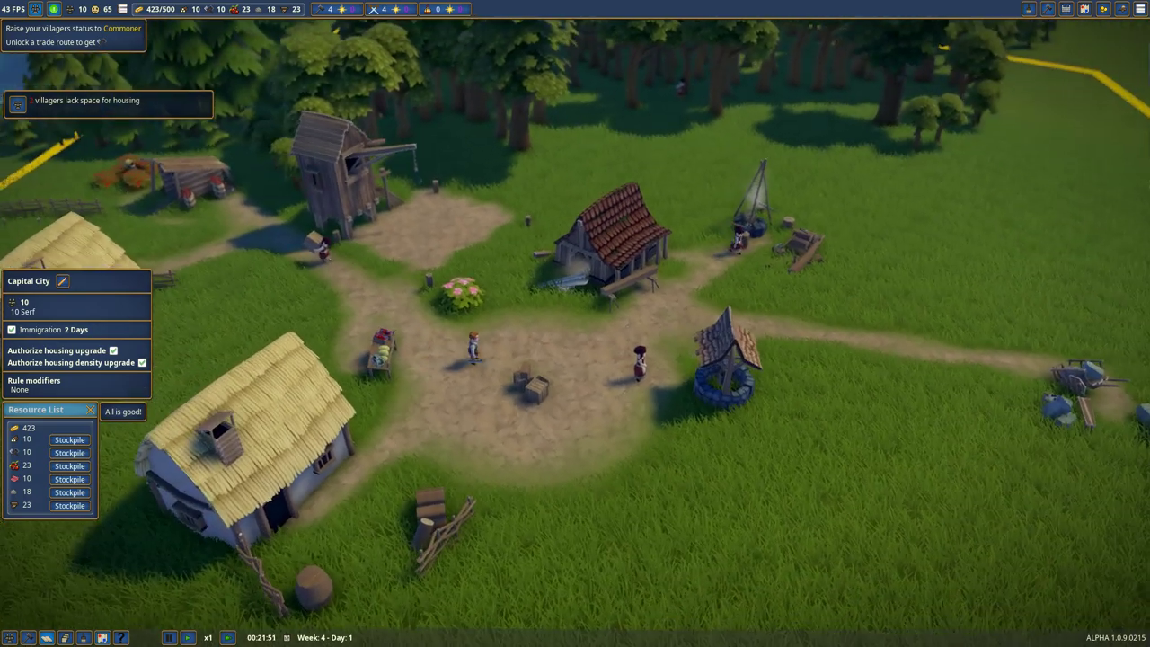
pyautogui.scroll(-2, 571, 422)
pyautogui.scroll(-2, 572, 422)
pyautogui.press('q')
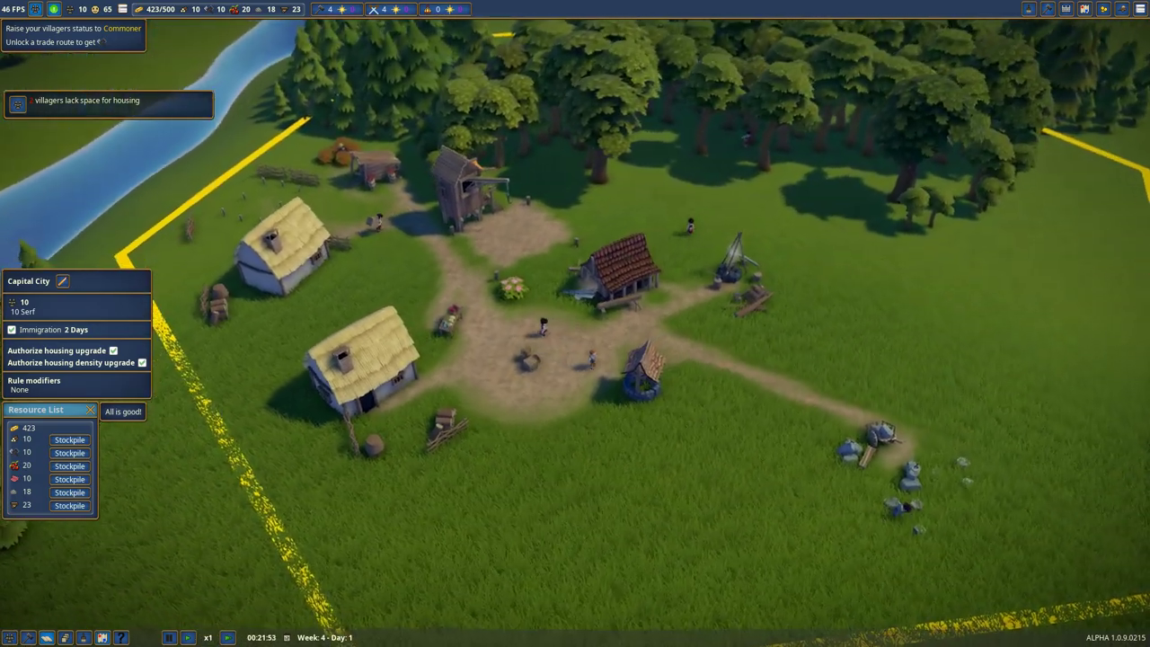
pyautogui.scroll(3, 731, 409)
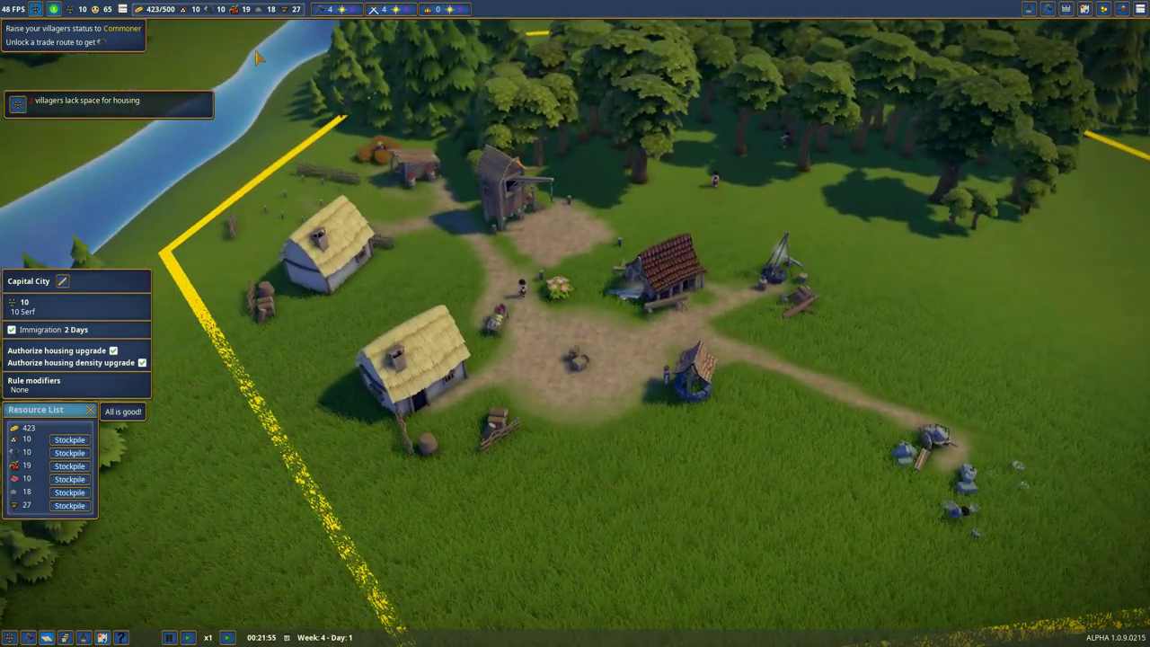
# Step: Pause, then unlock the trade route with Davenport from the Trade window and close it
pyautogui.press('space')
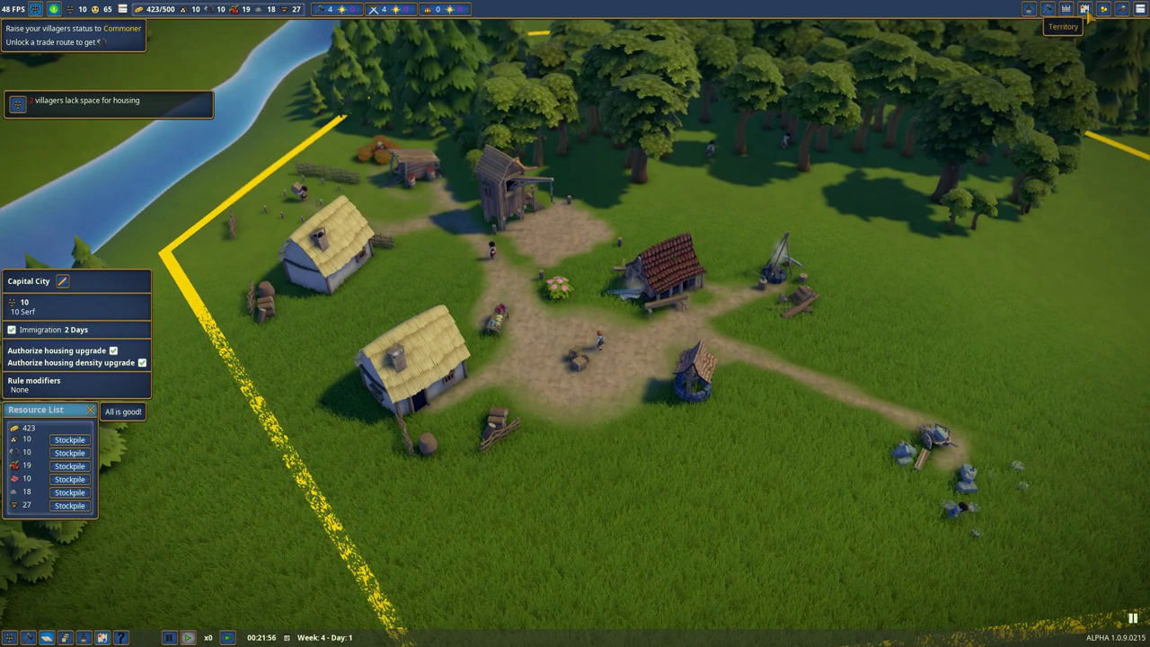
pyautogui.click(1102, 11)
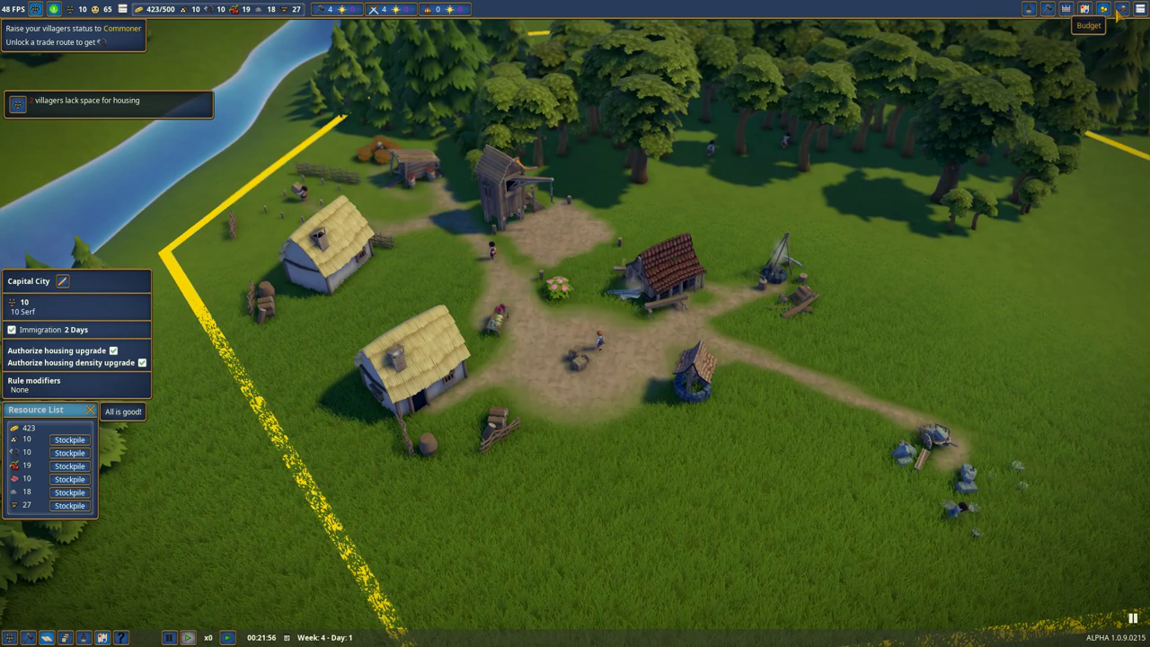
pyautogui.click(1122, 11)
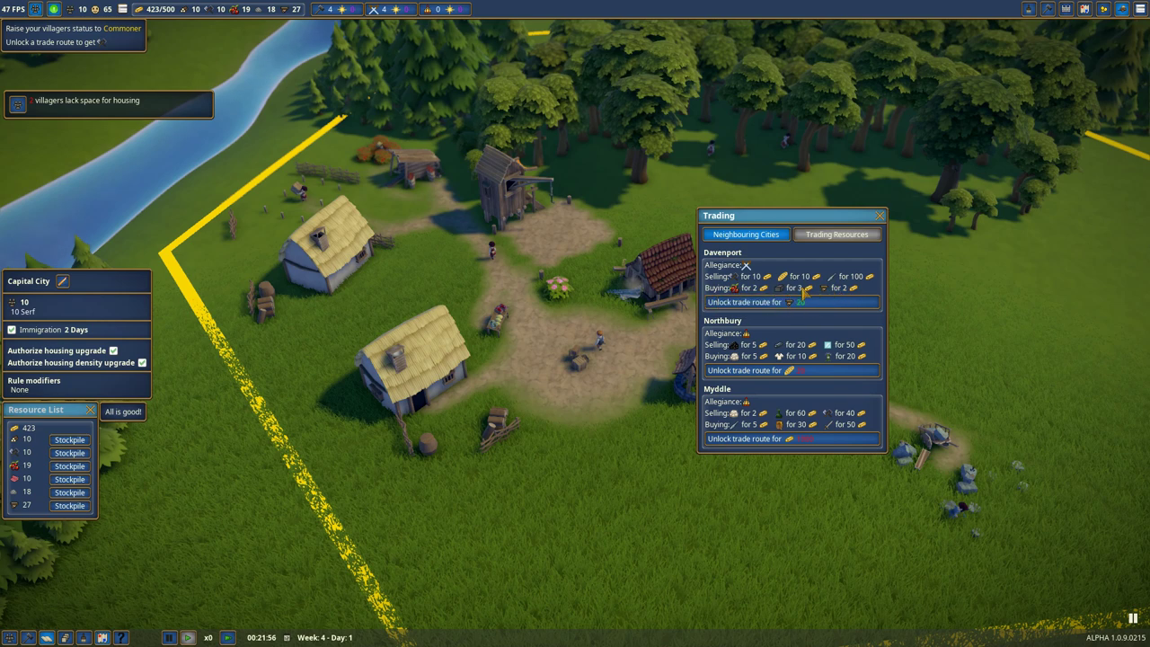
pyautogui.click(758, 301)
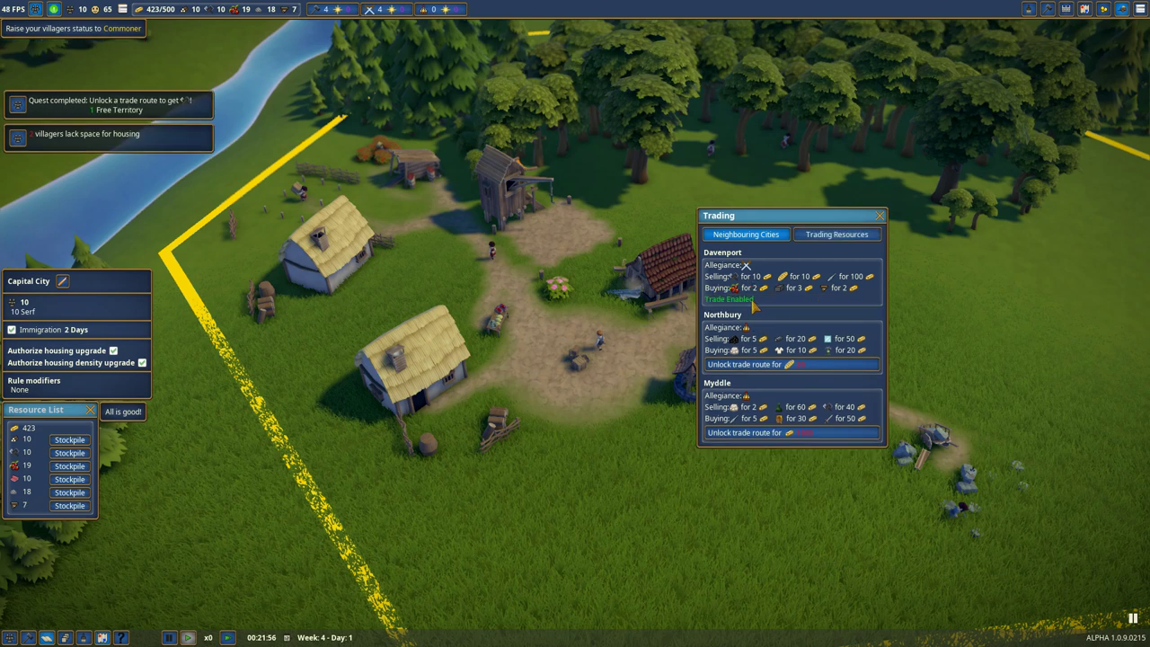
pyautogui.click(882, 216)
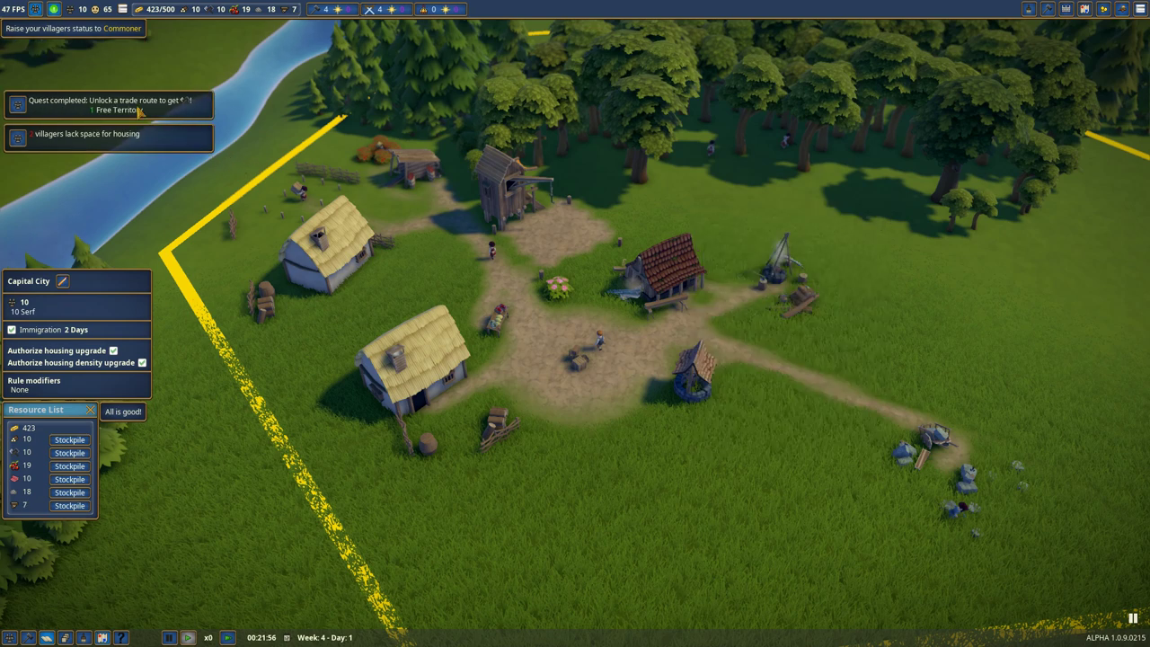
pyautogui.scroll(-8, 433, 337)
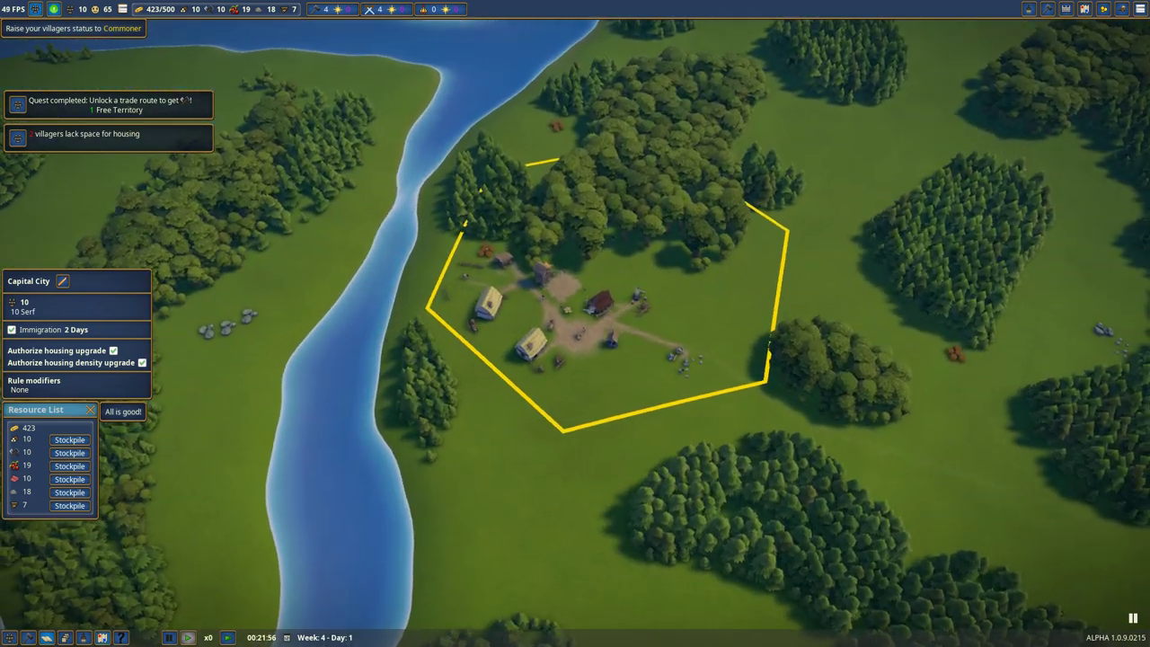
# Step: Buy the free river hex in Territory mode, then leave it and turn back toward the village
pyautogui.press('e')
pyautogui.scroll(2, 575, 323)
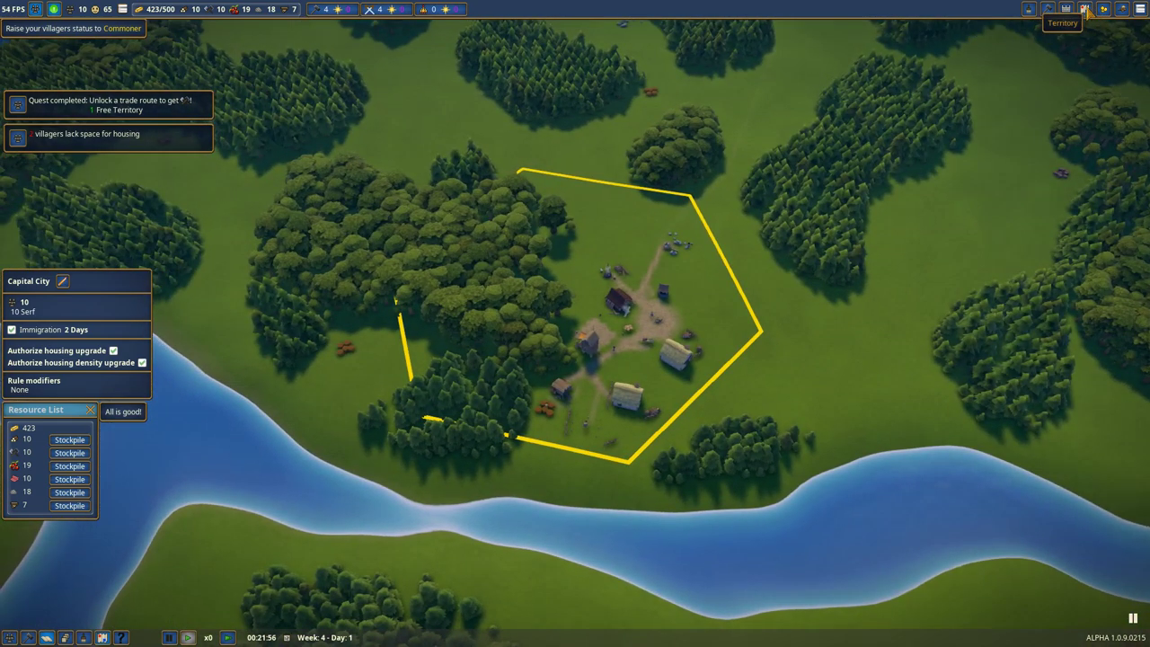
pyautogui.click(1085, 9)
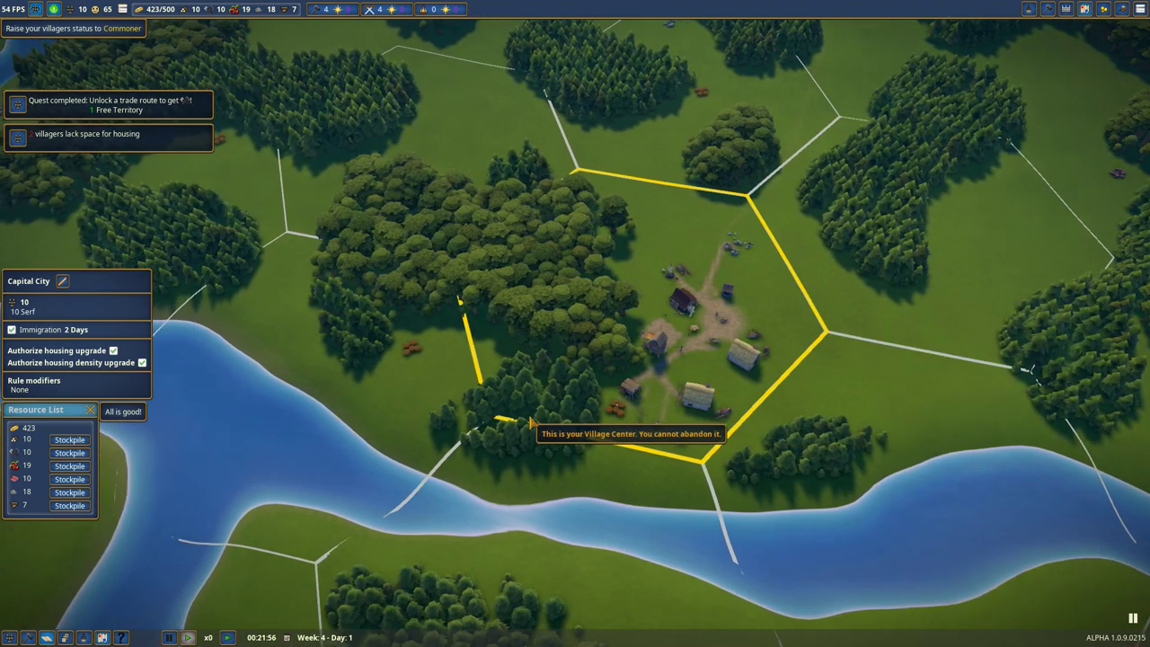
pyautogui.moveTo(853, 301)
pyautogui.mouseDown()
pyautogui.moveTo(377, 359)
pyautogui.moveTo(433, 388)
pyautogui.moveTo(625, 234)
pyautogui.moveTo(538, 357)
pyautogui.mouseUp()
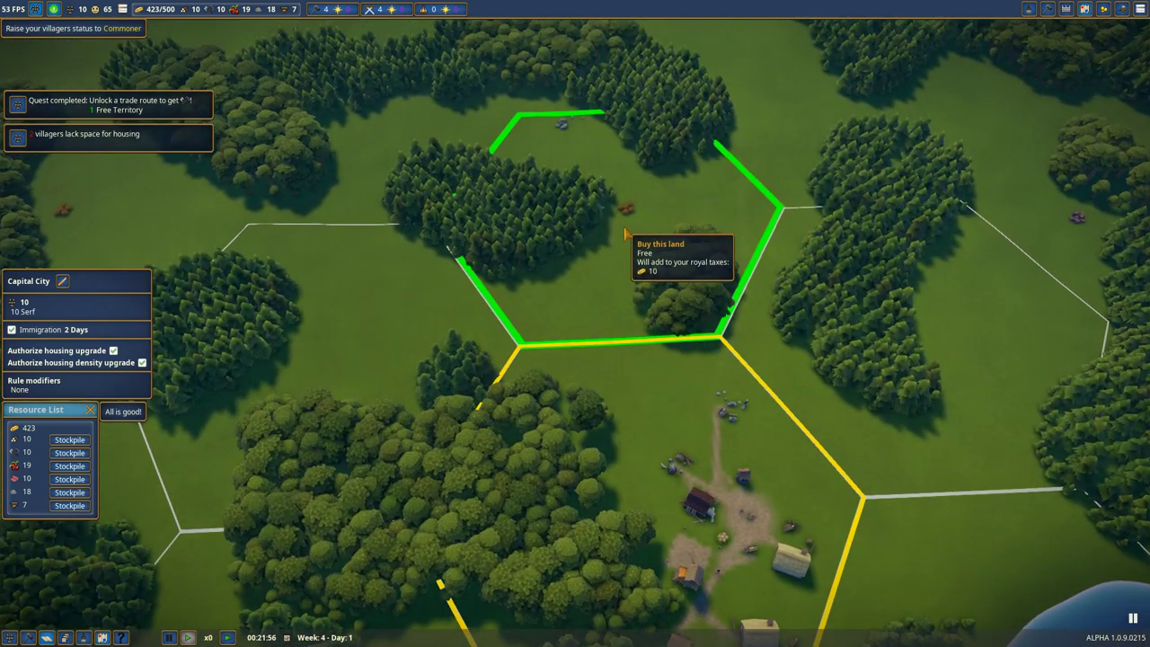
pyautogui.scroll(-3, 625, 233)
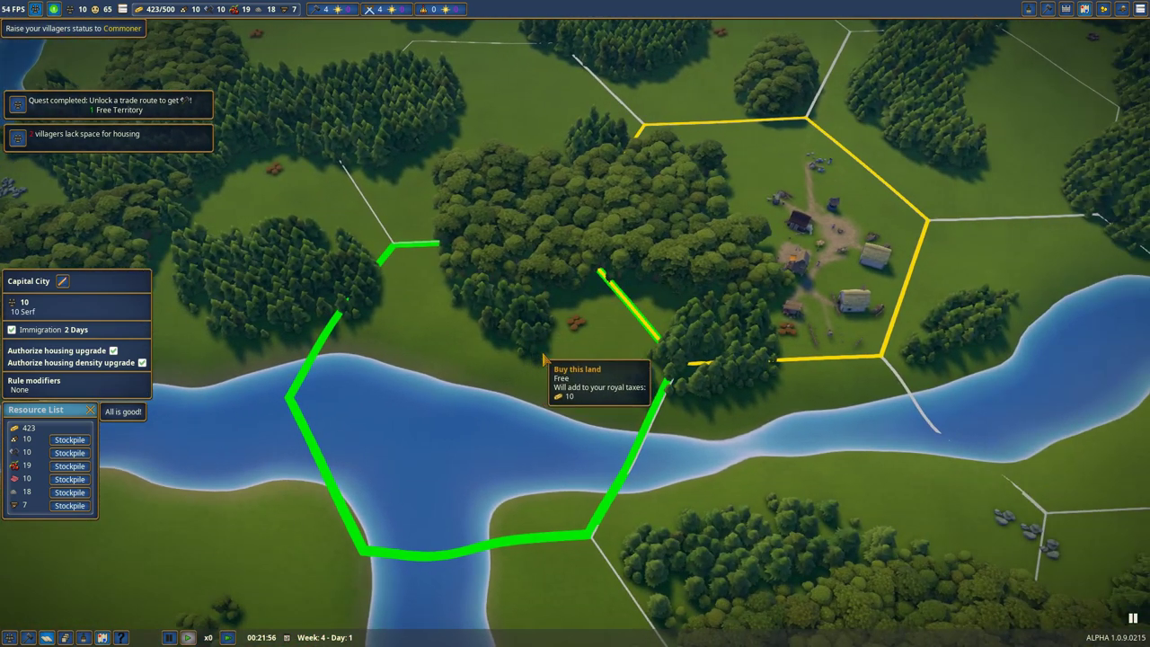
pyautogui.click(543, 359)
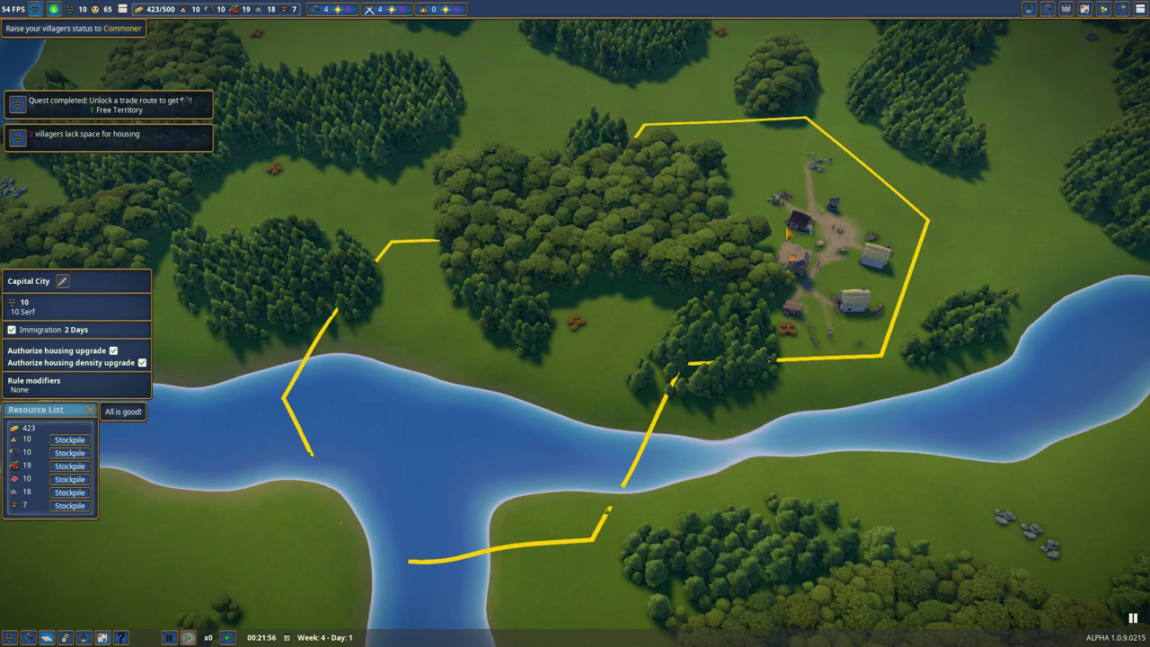
pyautogui.click(1103, 9)
pyautogui.scroll(4, 808, 270)
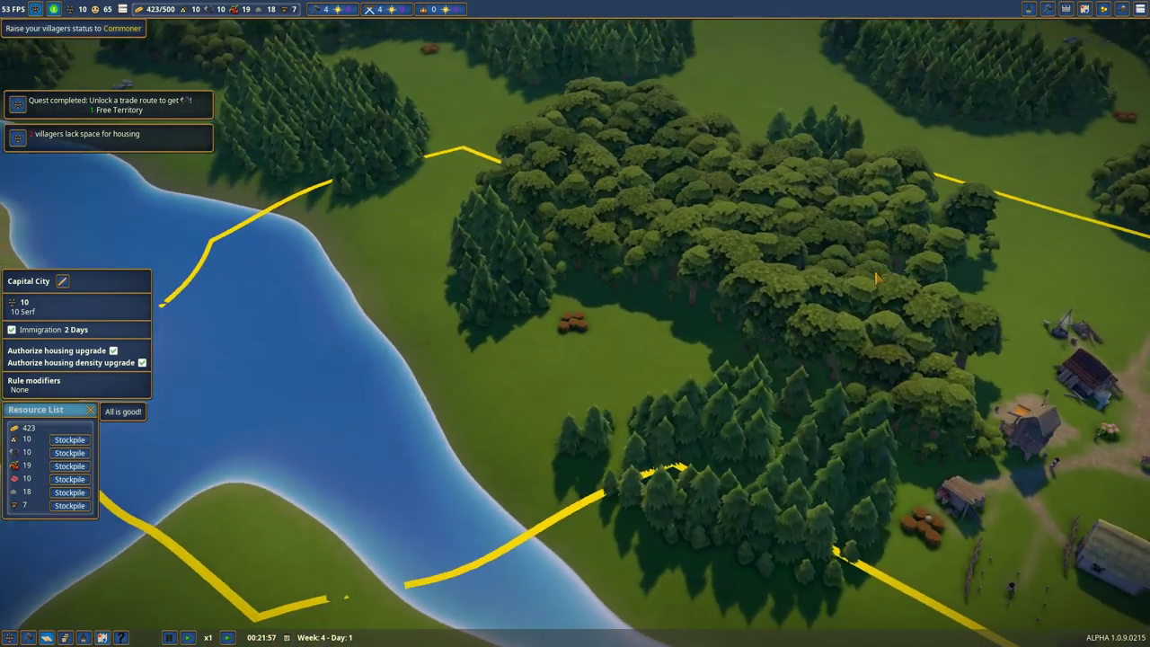
pyautogui.press('e')
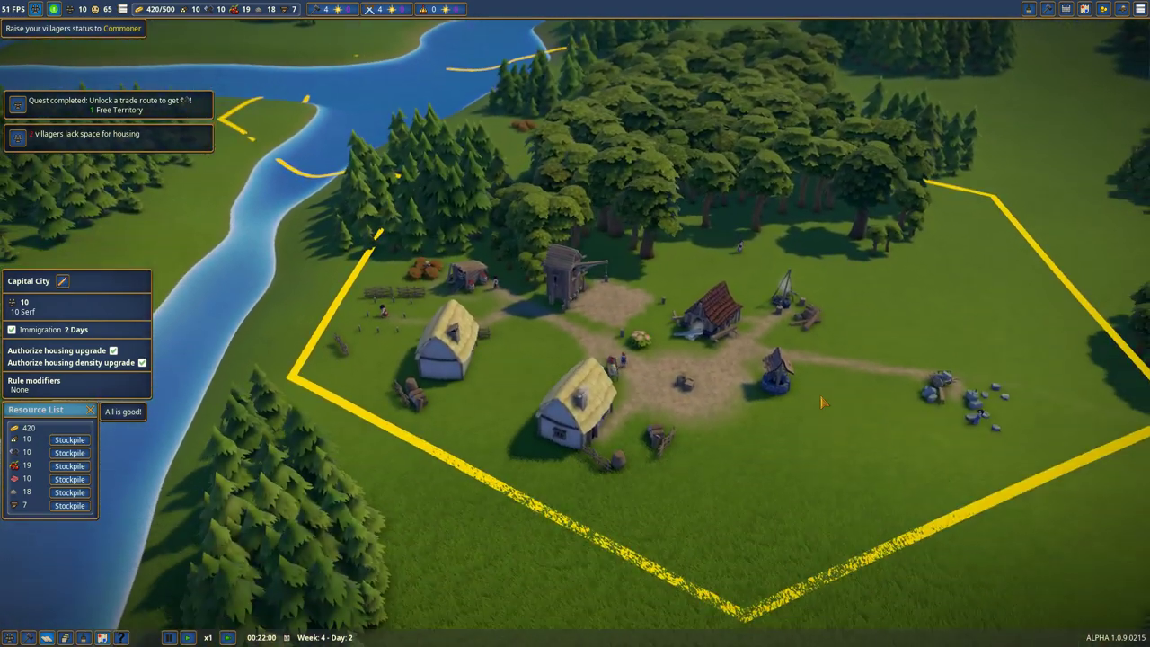
pyautogui.scroll(3, 886, 395)
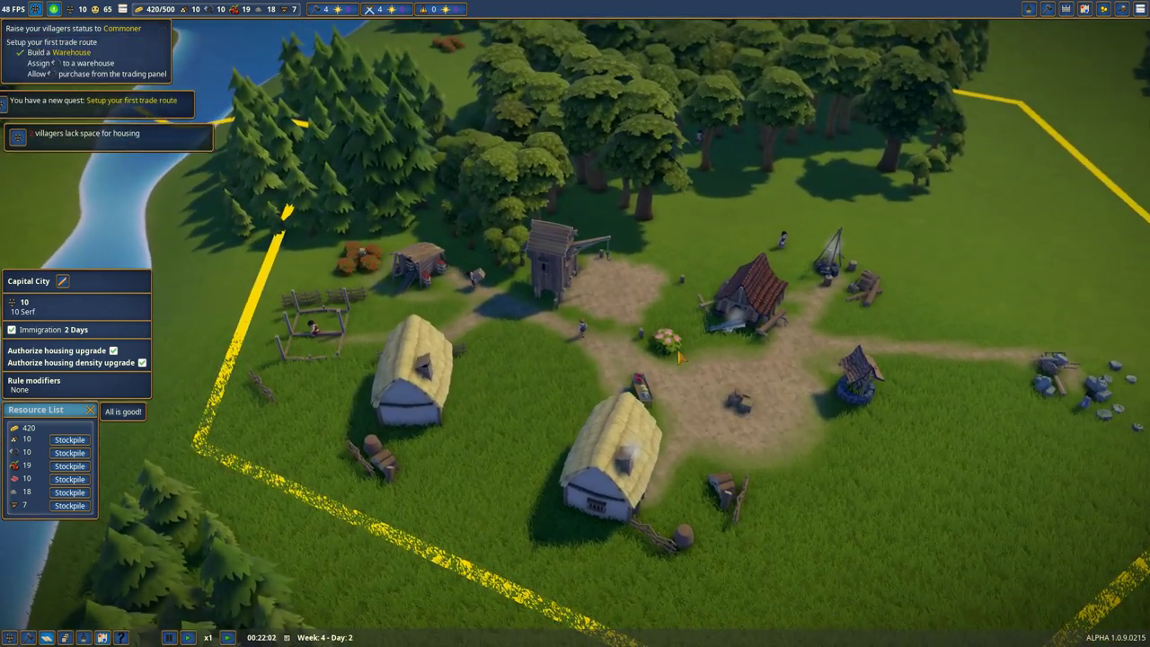
# Step: Assign a resource to the warehouse's first storage slot from its resource picker
pyautogui.press('d')
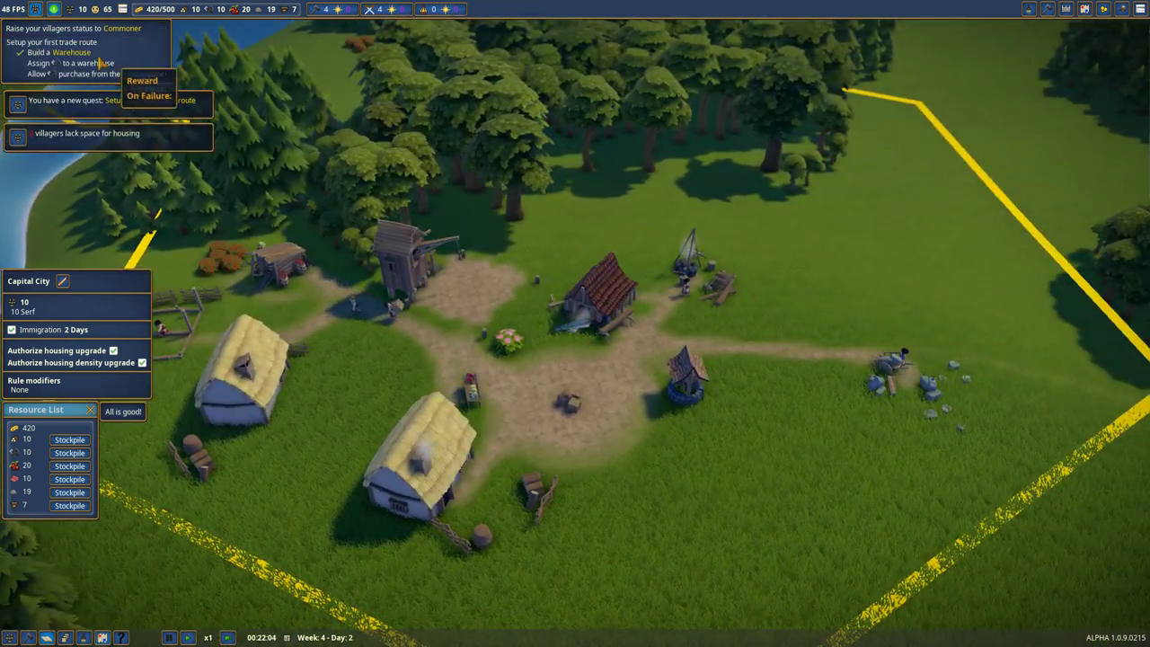
pyautogui.press('a')
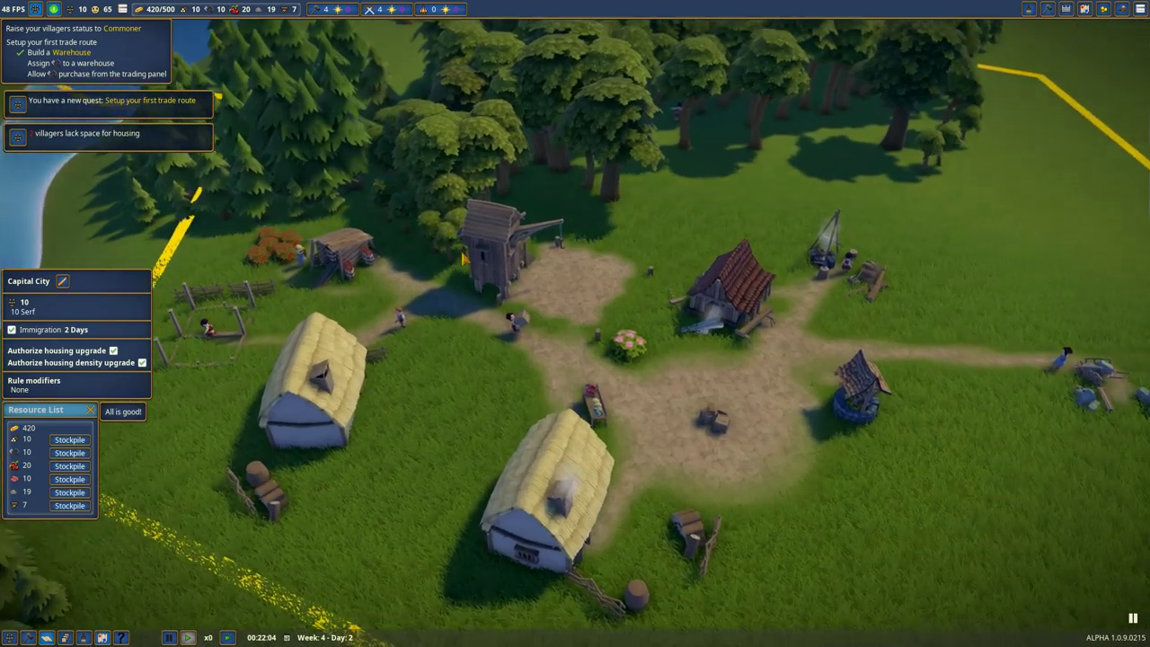
pyautogui.scroll(3, 521, 270)
pyautogui.scroll(2, 592, 281)
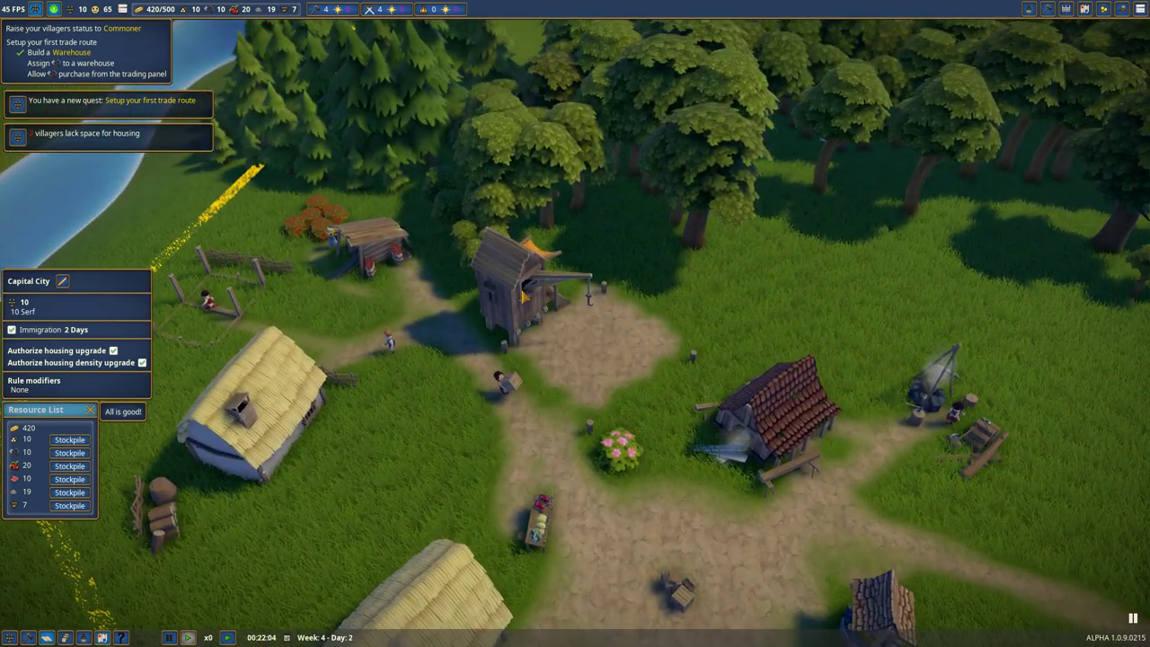
pyautogui.click(523, 294)
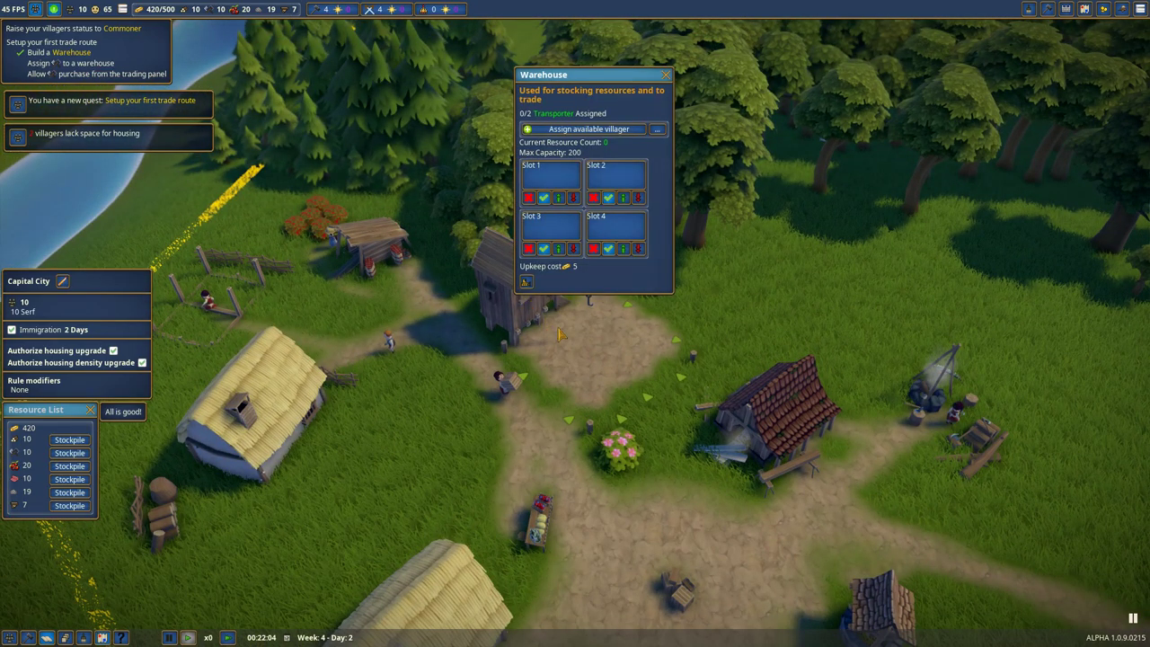
pyautogui.click(550, 181)
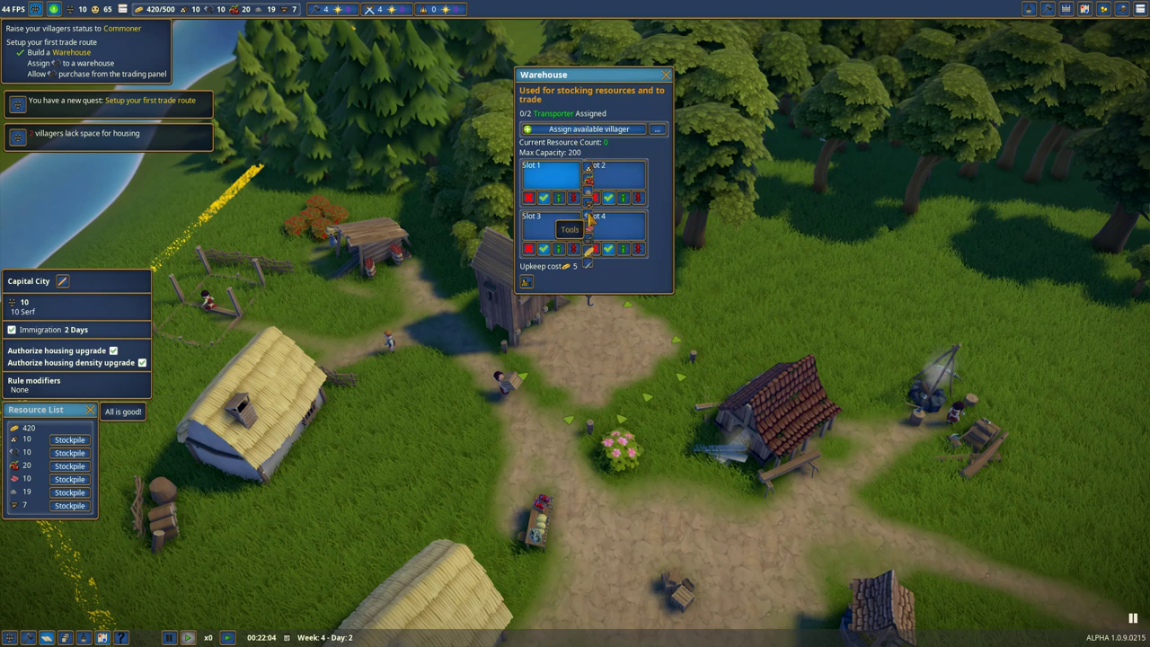
pyautogui.click(588, 222)
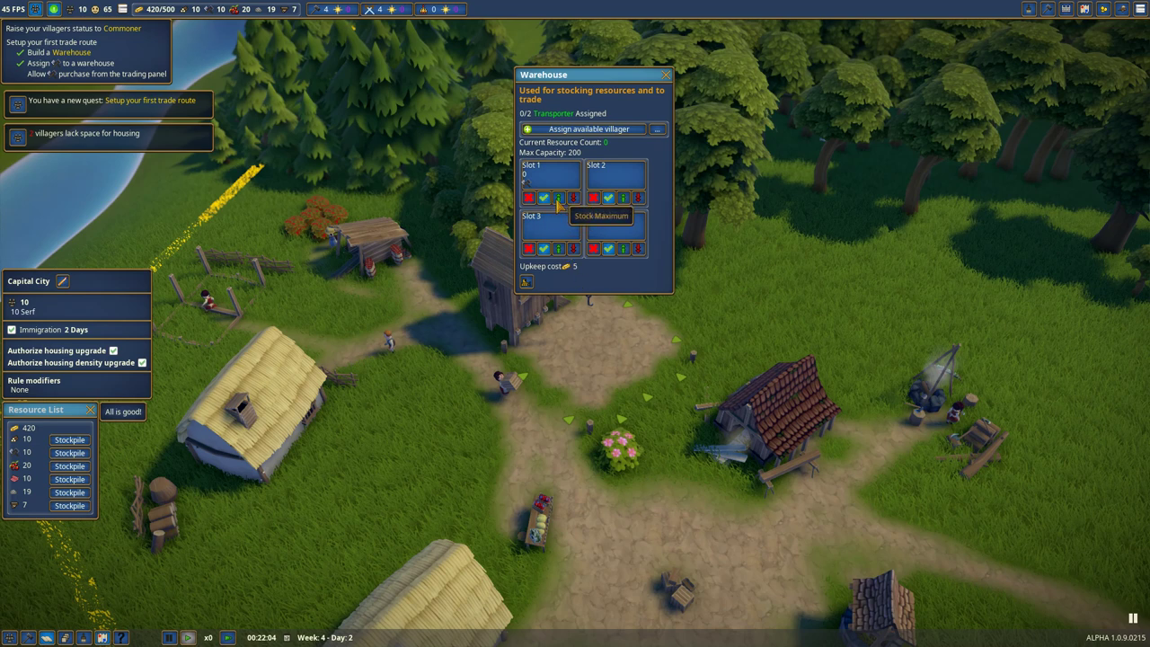
pyautogui.click(666, 74)
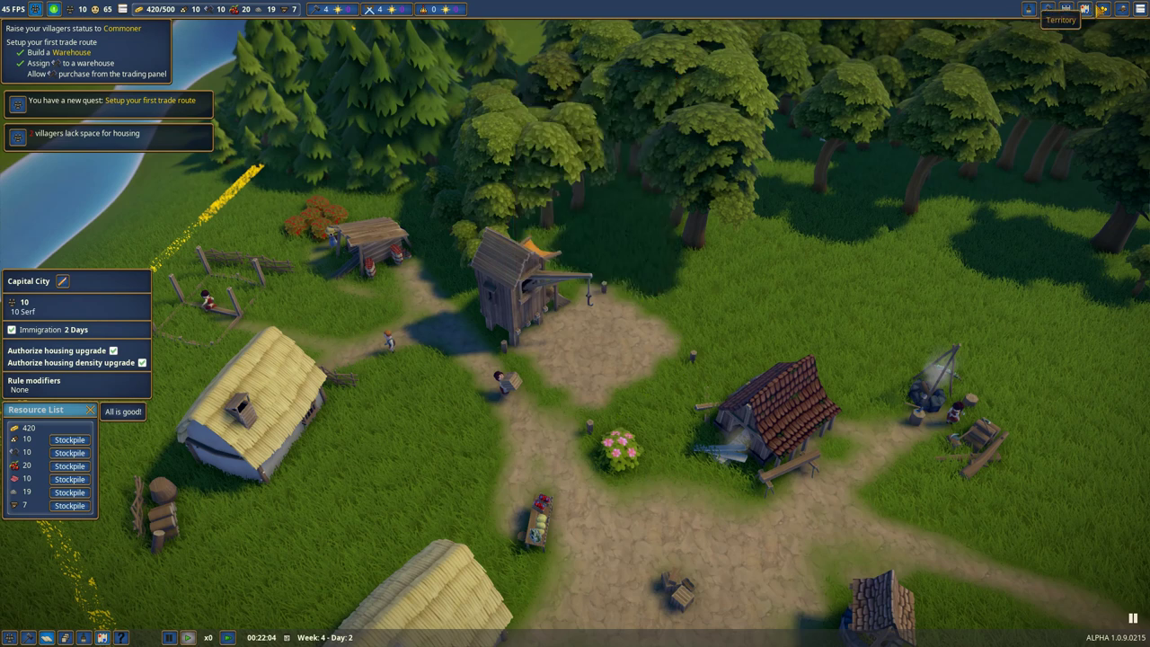
pyautogui.click(1123, 11)
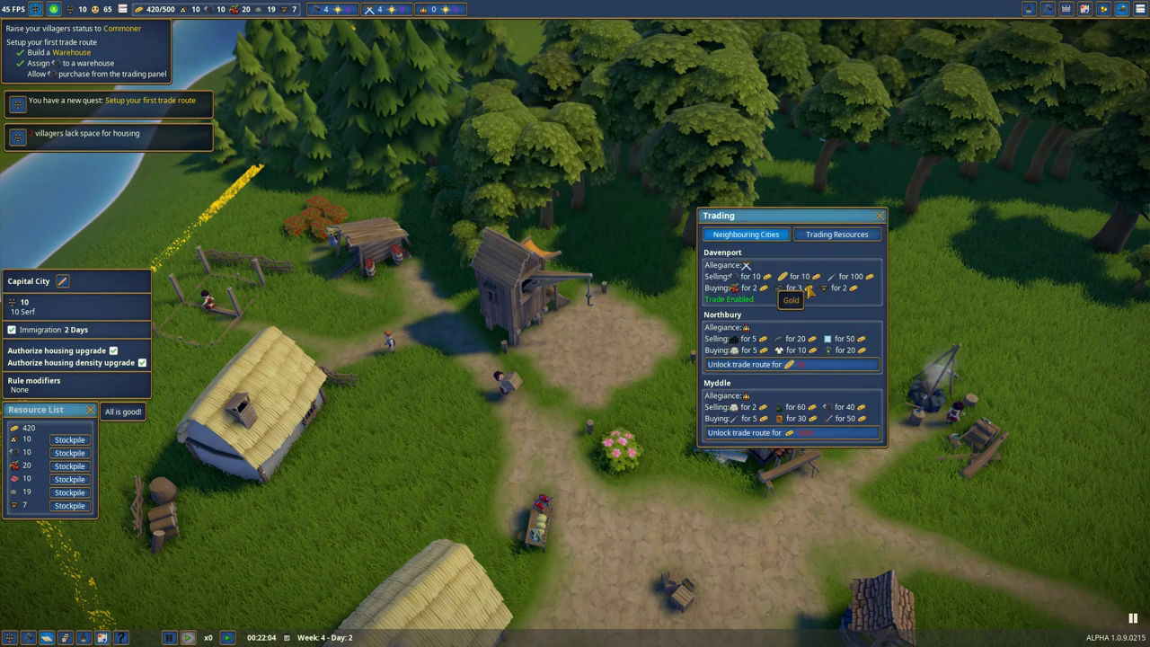
pyautogui.click(818, 237)
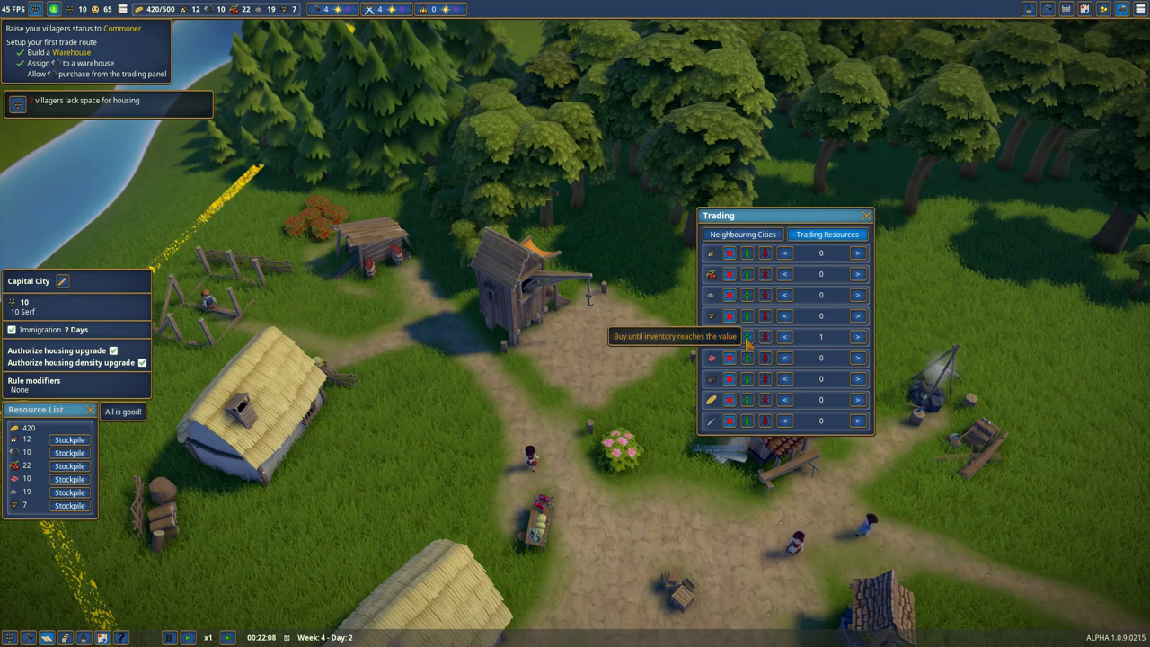
pyautogui.click(746, 337)
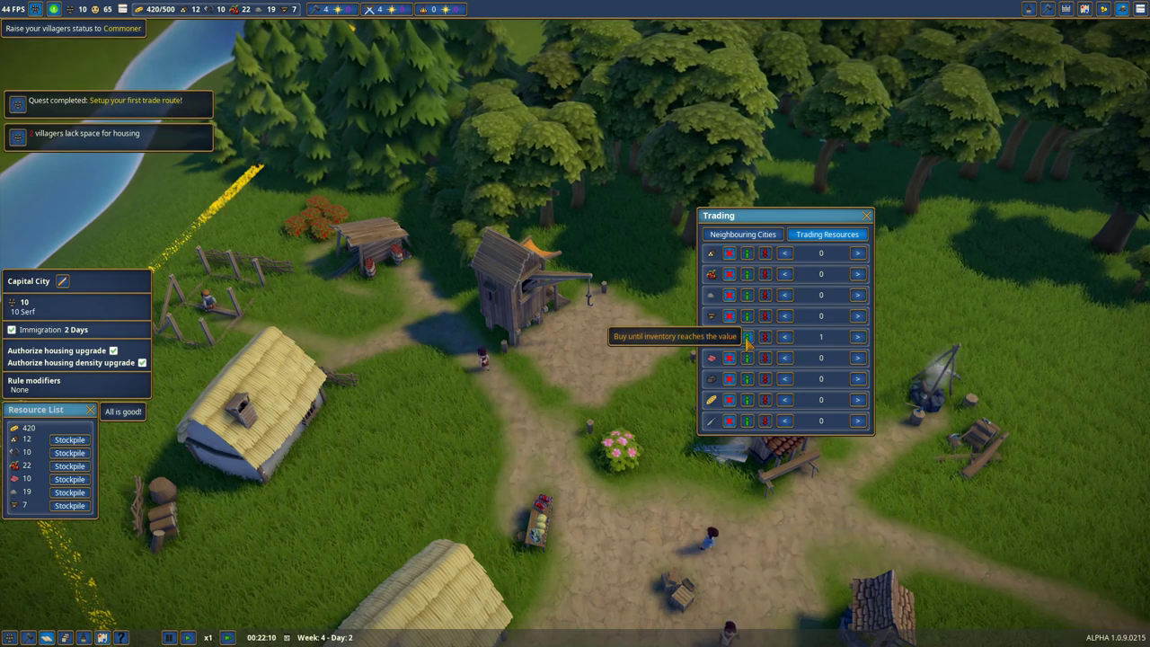
pyautogui.click(865, 216)
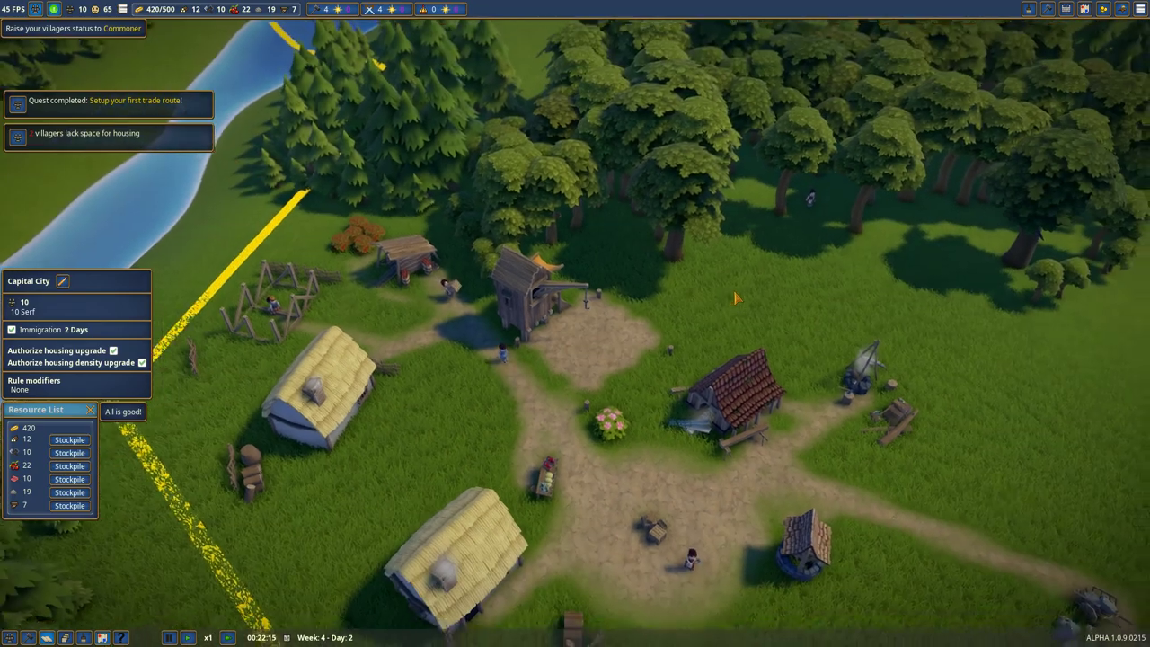
pyautogui.scroll(-5, 712, 287)
pyautogui.scroll(2, 747, 289)
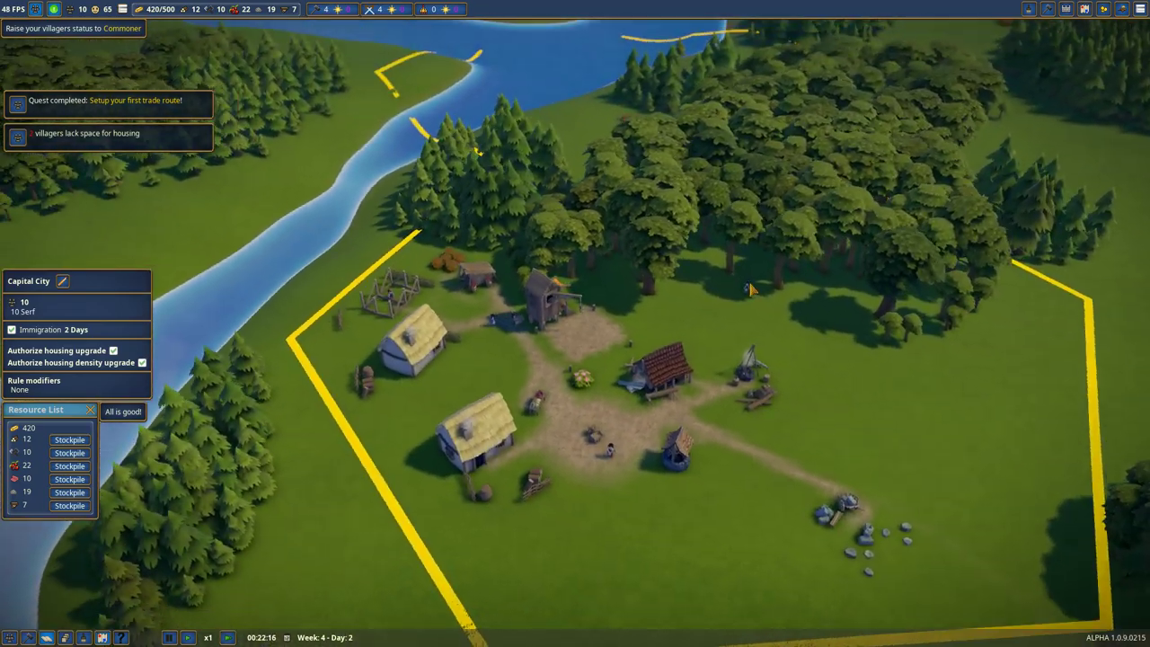
pyautogui.scroll(3, 747, 289)
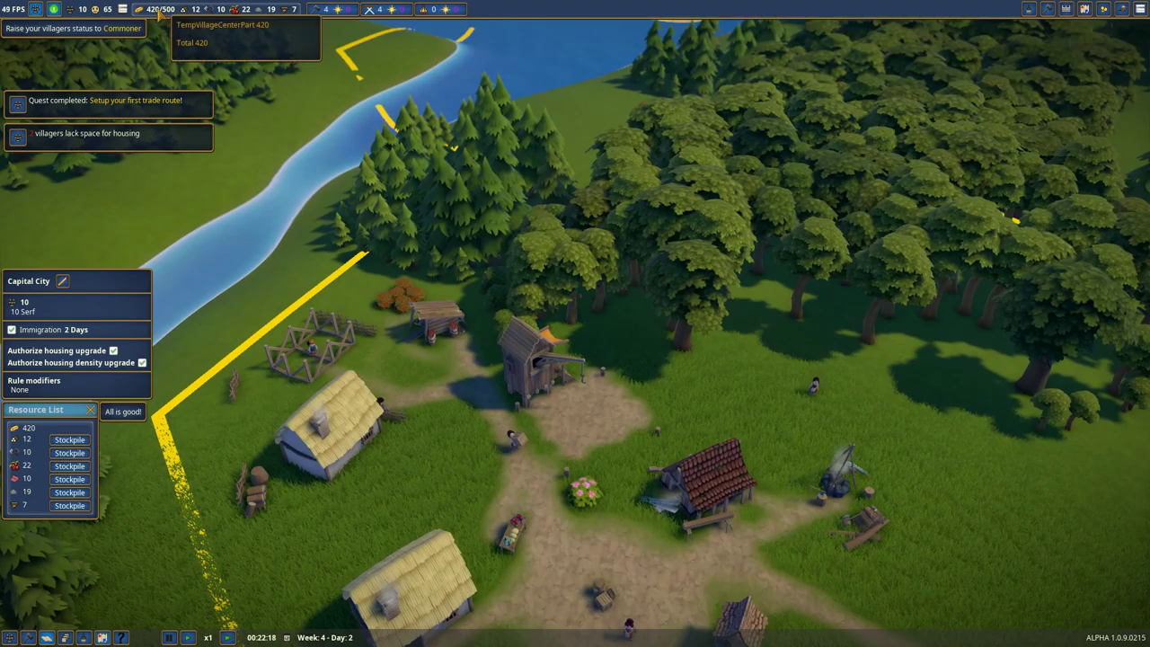
pyautogui.scroll(-2, 575, 359)
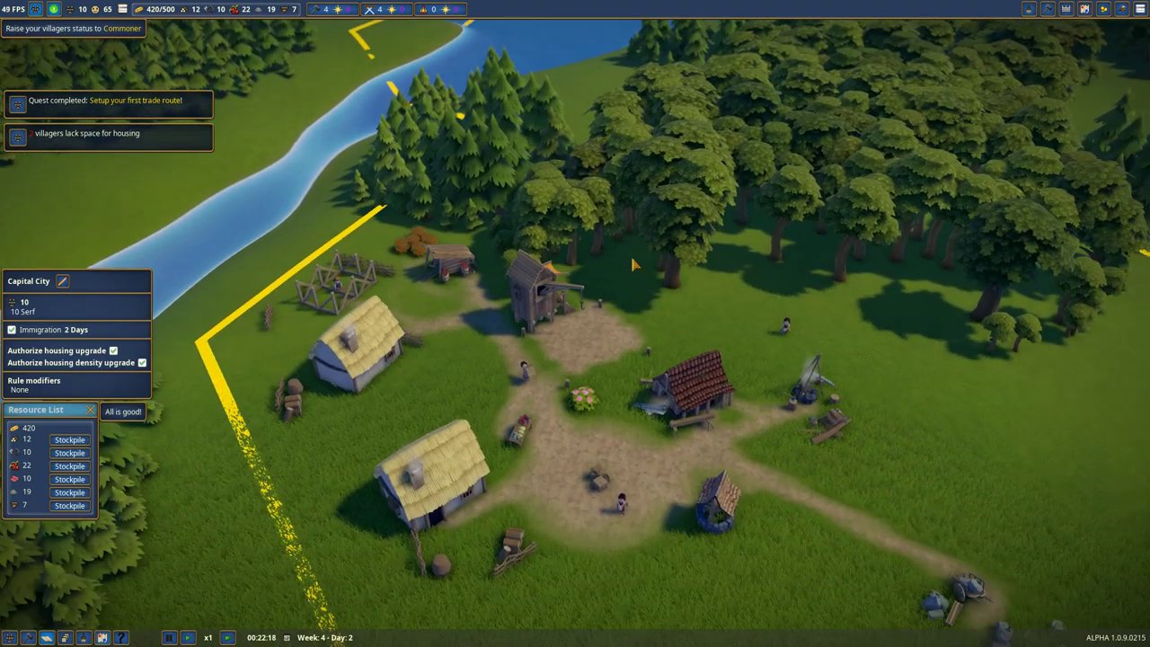
pyautogui.scroll(-2, 574, 359)
pyautogui.scroll(-3, 575, 359)
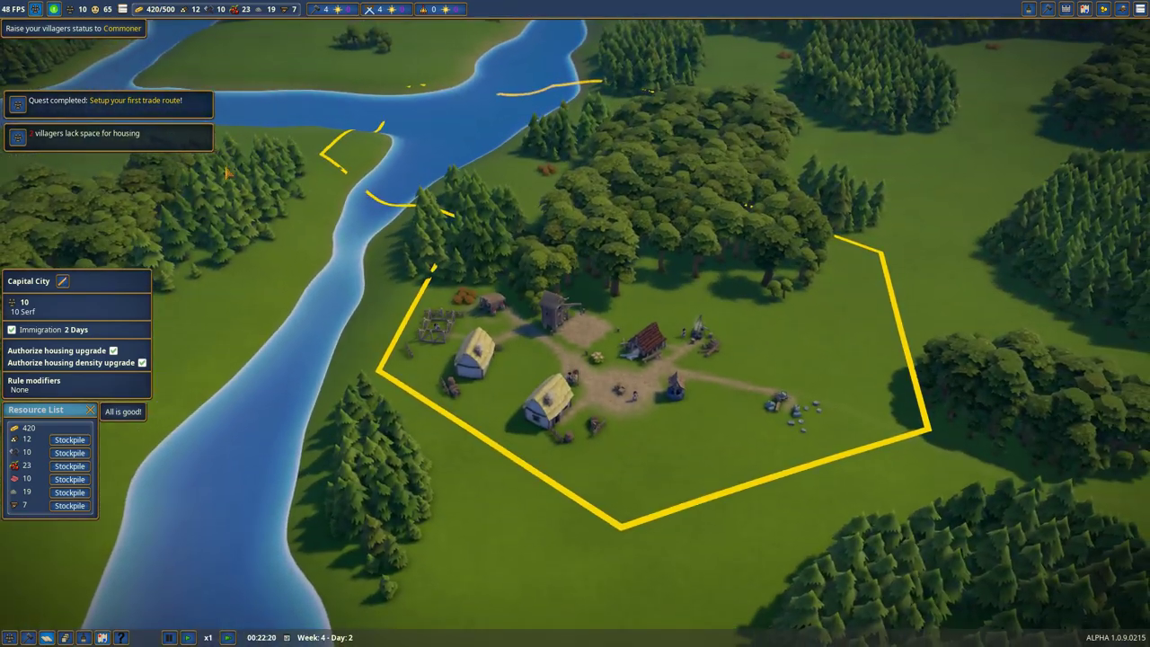
pyautogui.scroll(3, 651, 354)
pyautogui.scroll(2, 651, 355)
pyautogui.scroll(2, 651, 355)
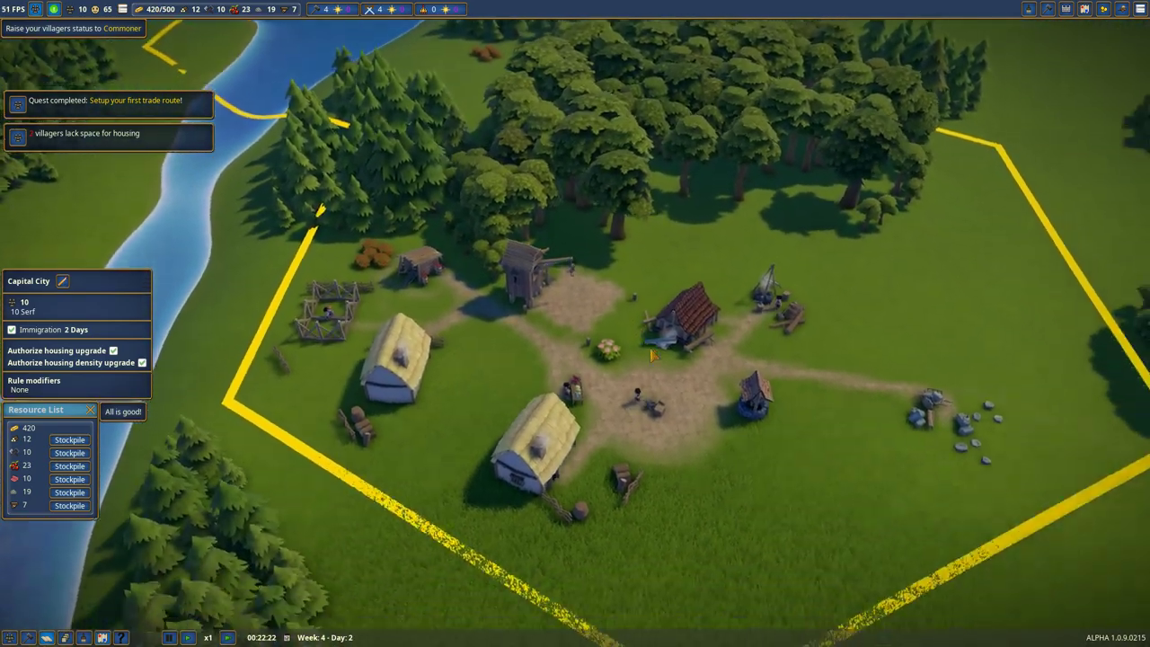
pyautogui.scroll(1, 651, 355)
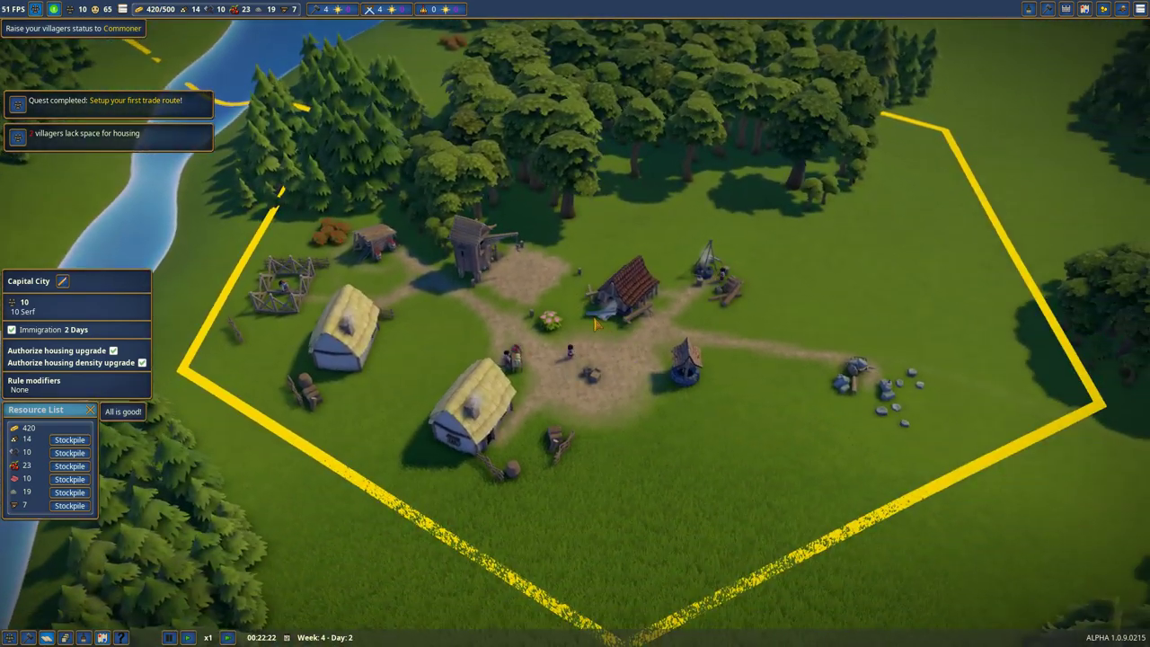
pyautogui.scroll(2, 652, 355)
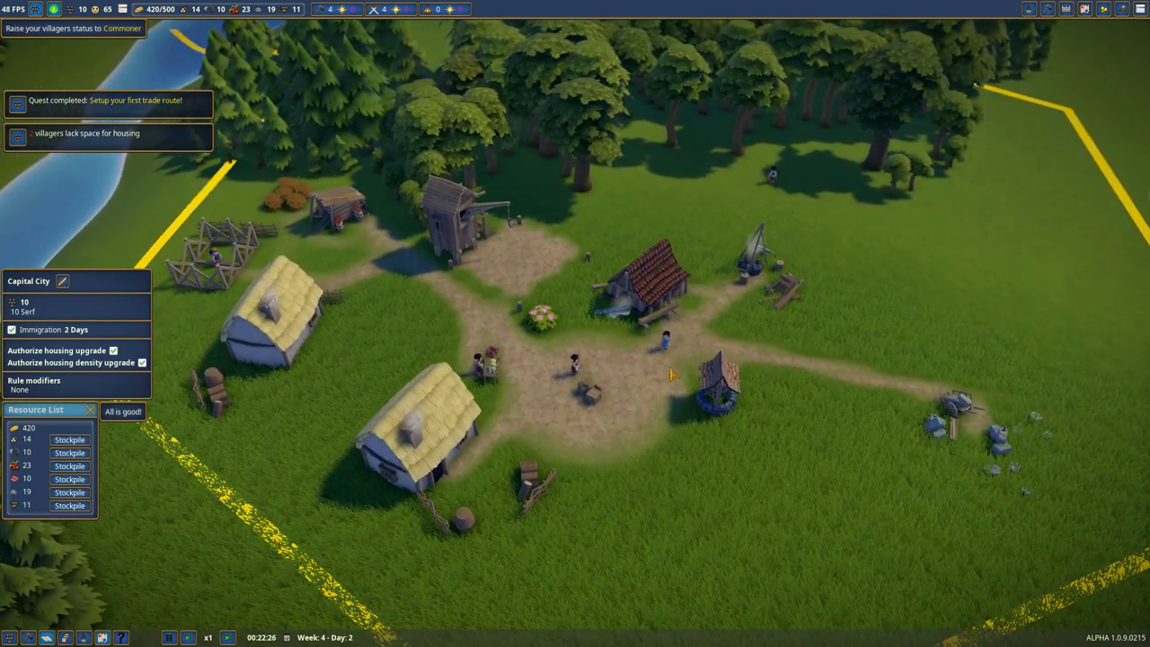
pyautogui.scroll(-4, 655, 361)
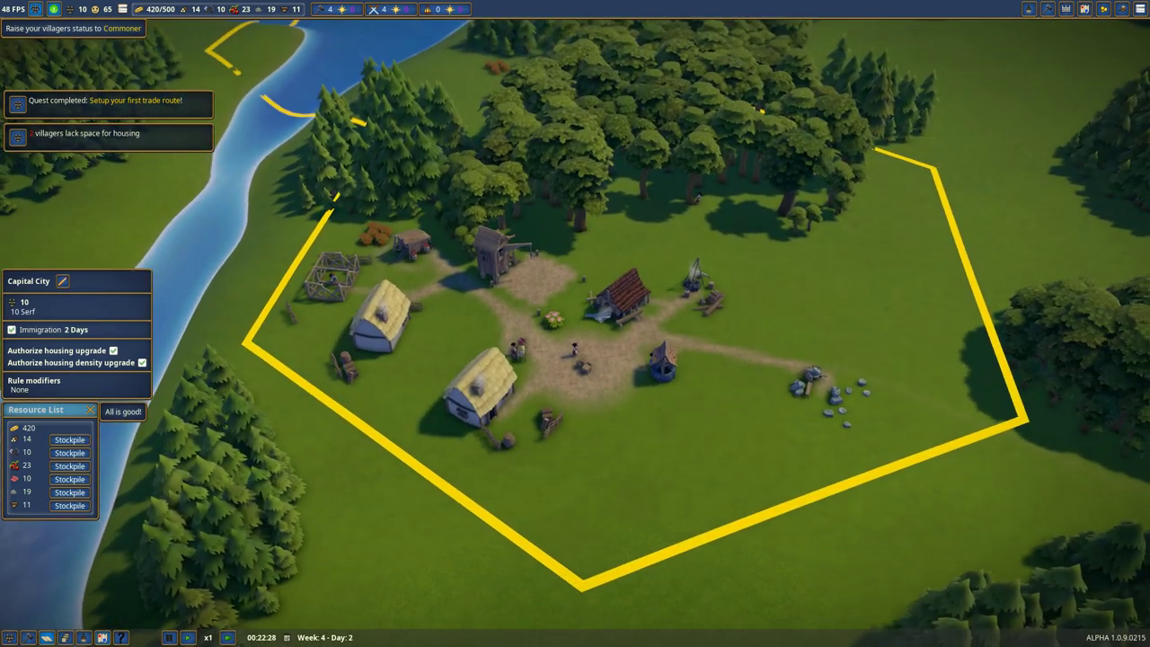
pyautogui.moveTo(656, 361); pyautogui.dragTo(574, 323)
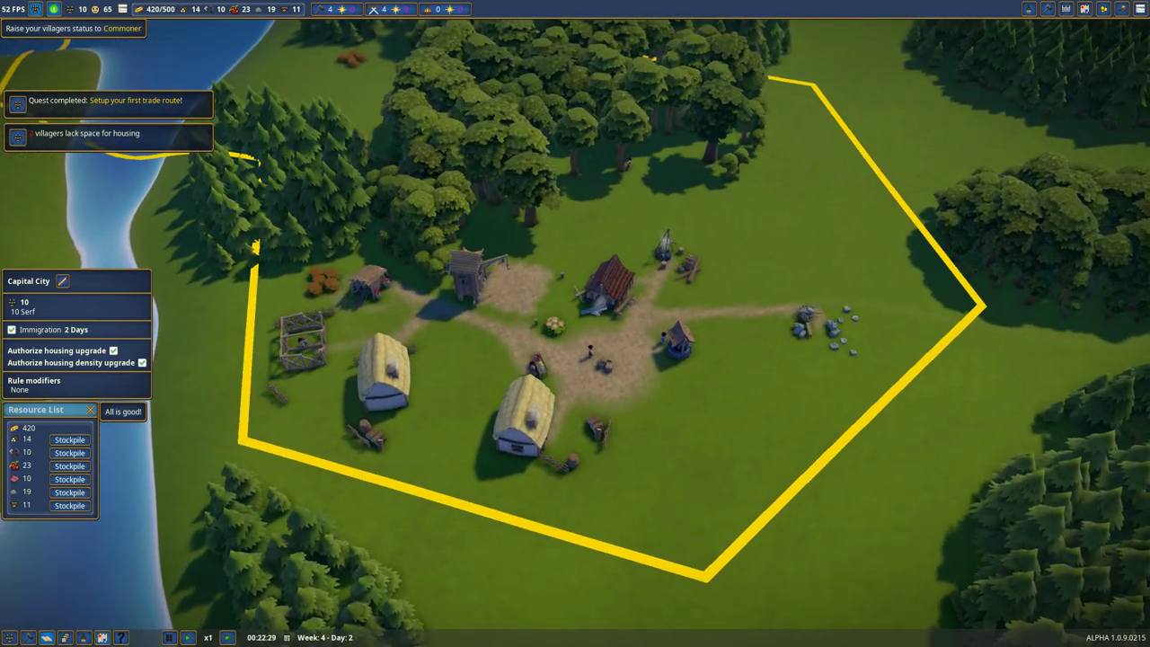
pyautogui.scroll(-3, 574, 323)
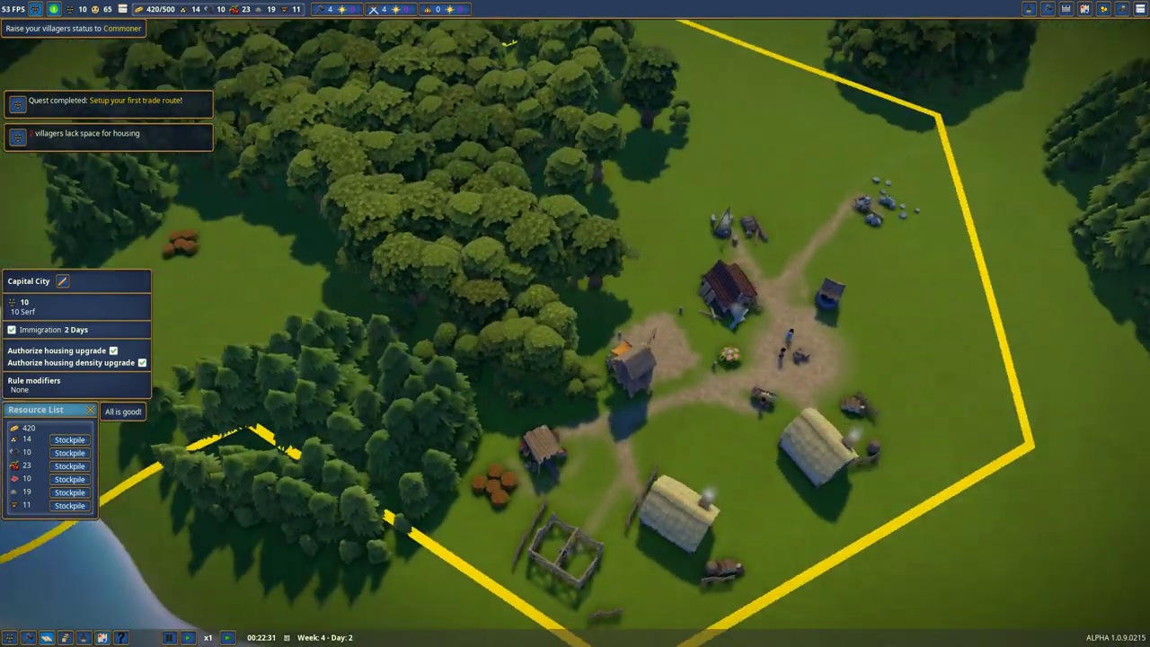
pyautogui.scroll(3, 575, 324)
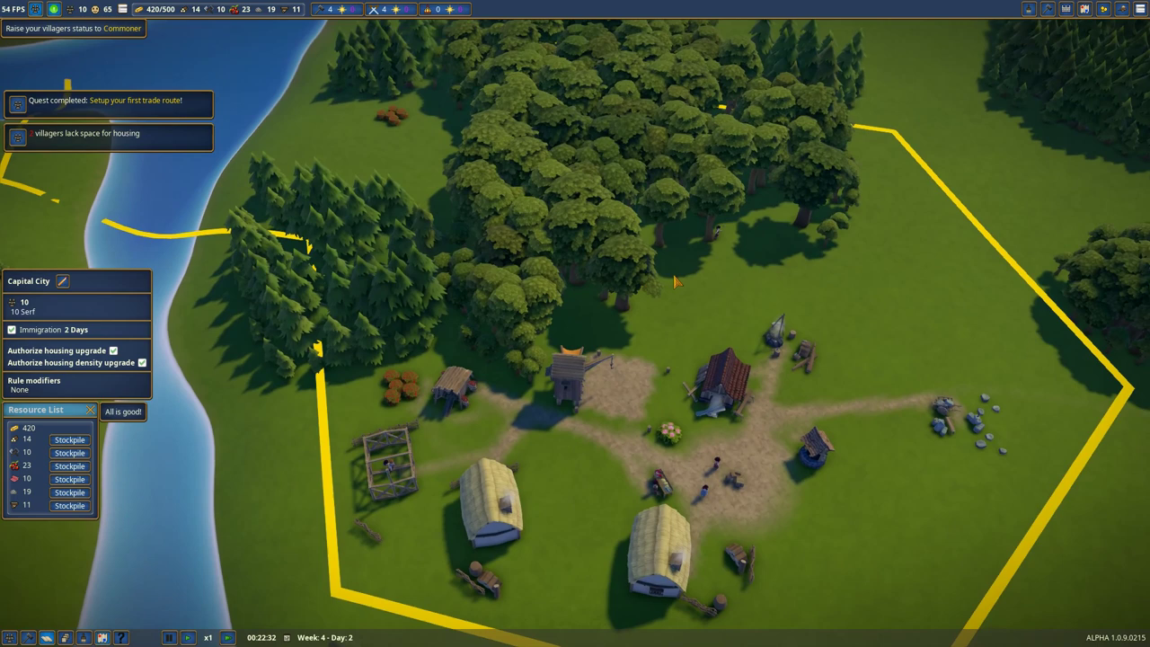
pyautogui.scroll(3, 575, 360)
pyautogui.moveTo(575, 324); pyautogui.dragTo(628, 323)
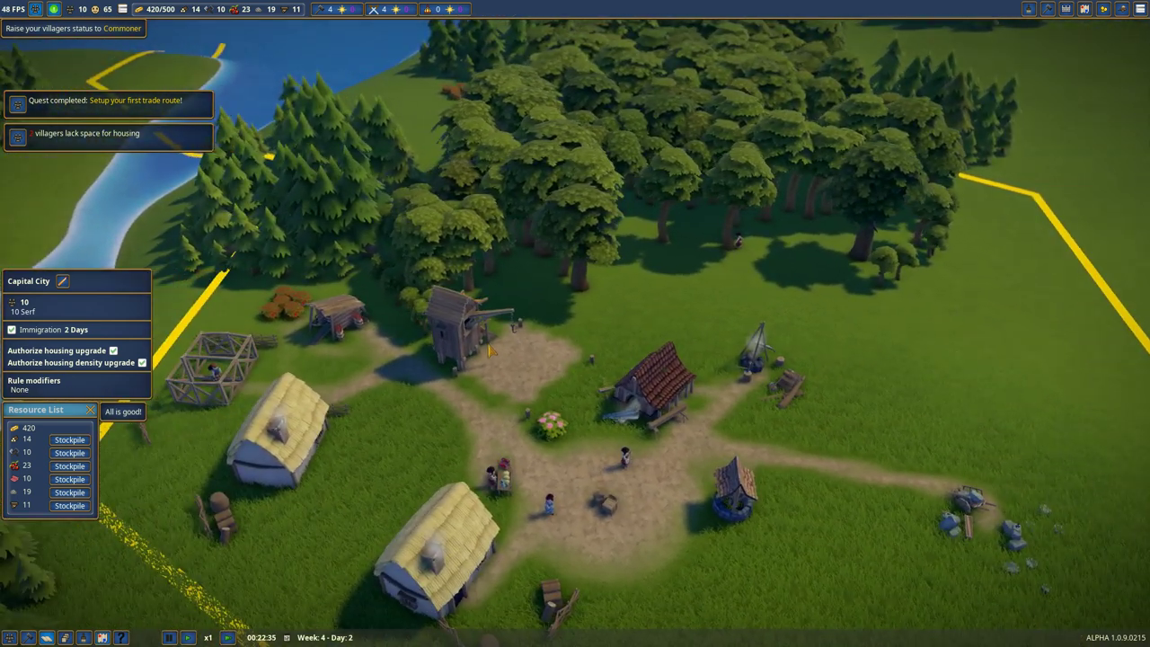
pyautogui.click(490, 348)
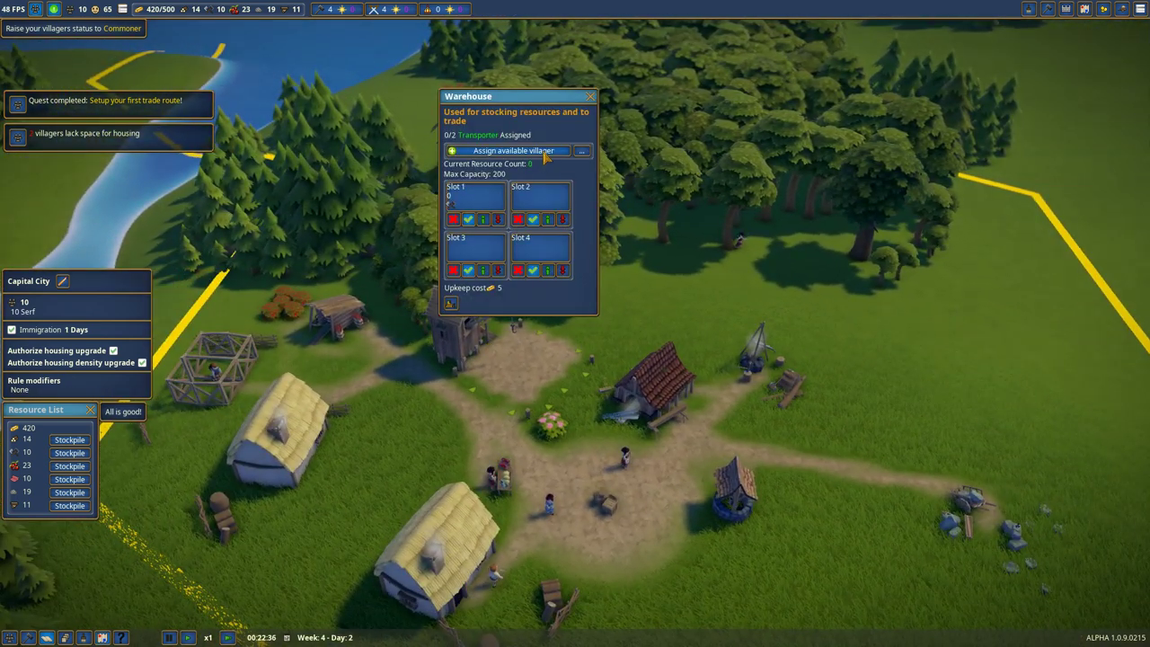
pyautogui.click(590, 96)
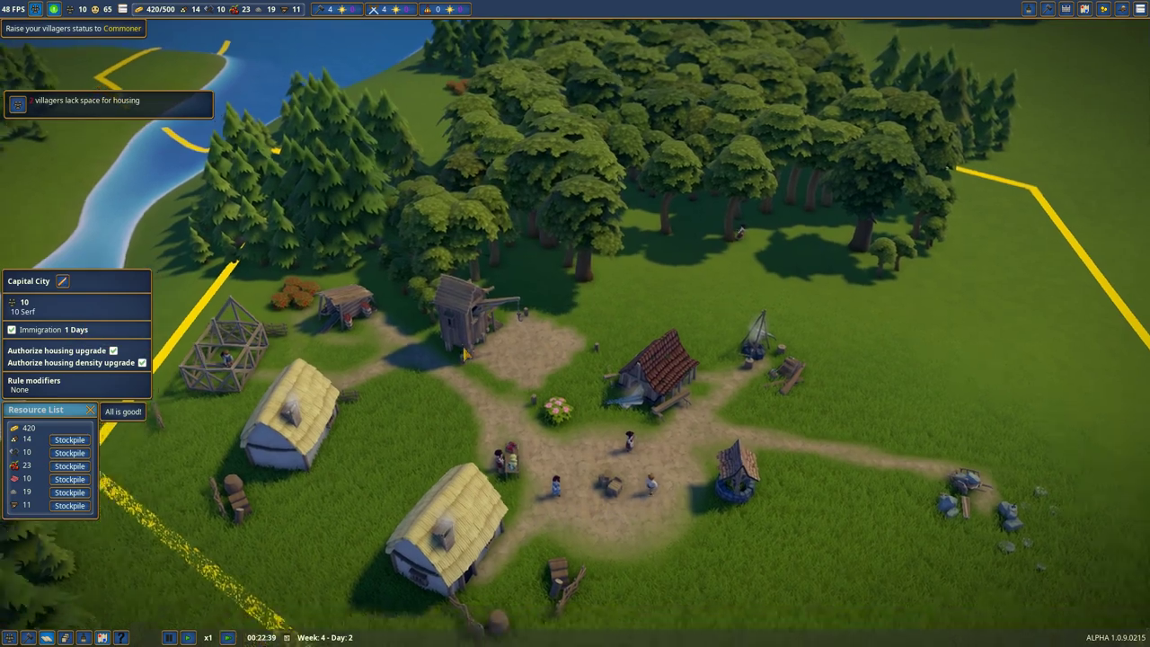
pyautogui.scroll(-3, 575, 359)
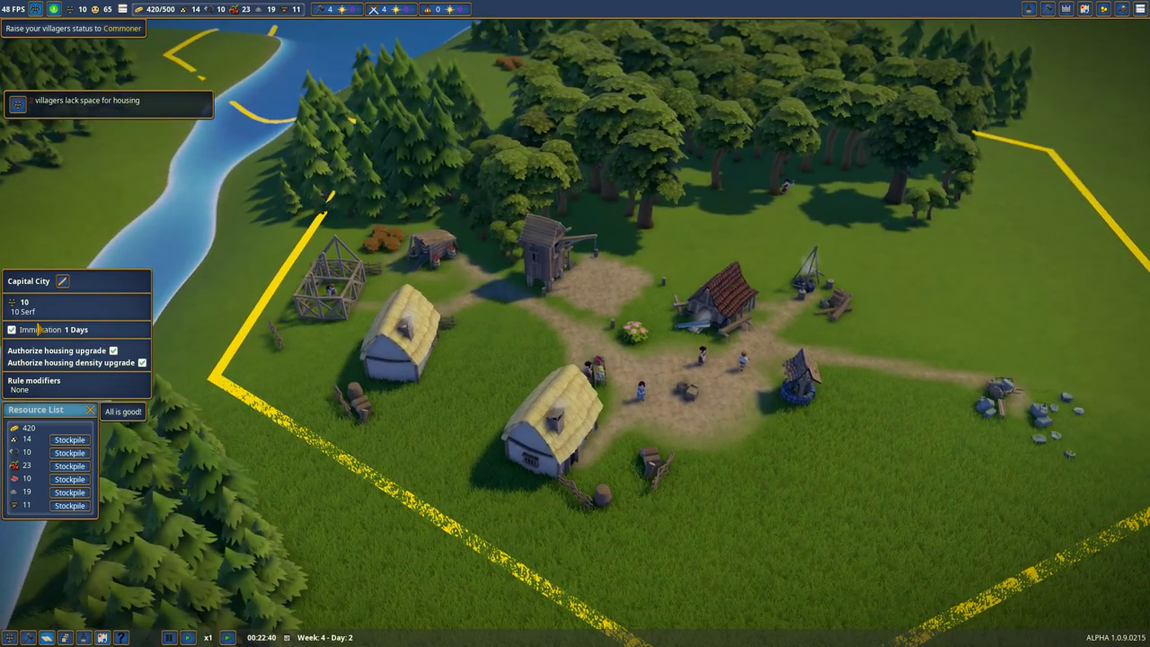
pyautogui.scroll(3, 719, 366)
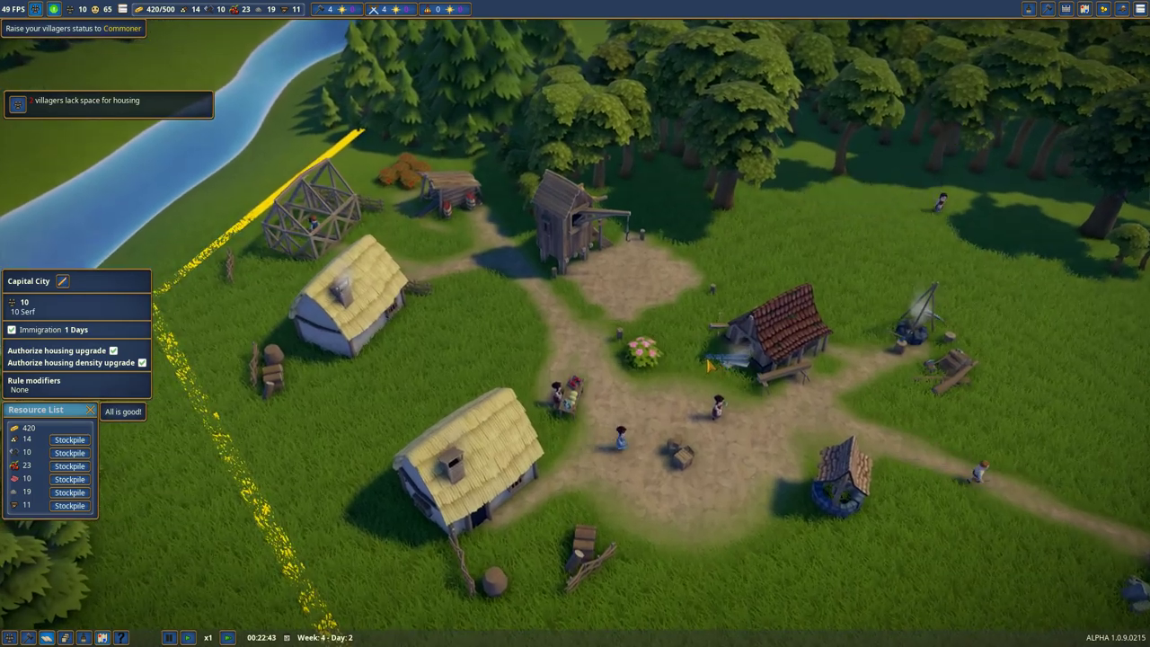
pyautogui.scroll(2, 709, 364)
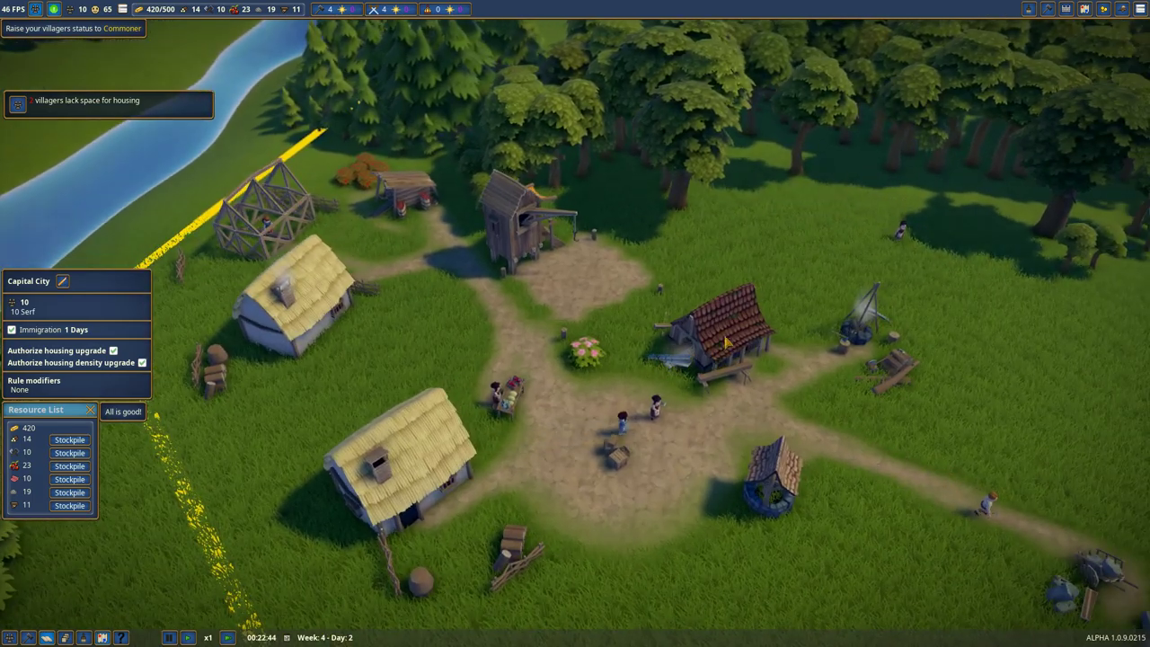
pyautogui.scroll(-1, 629, 327)
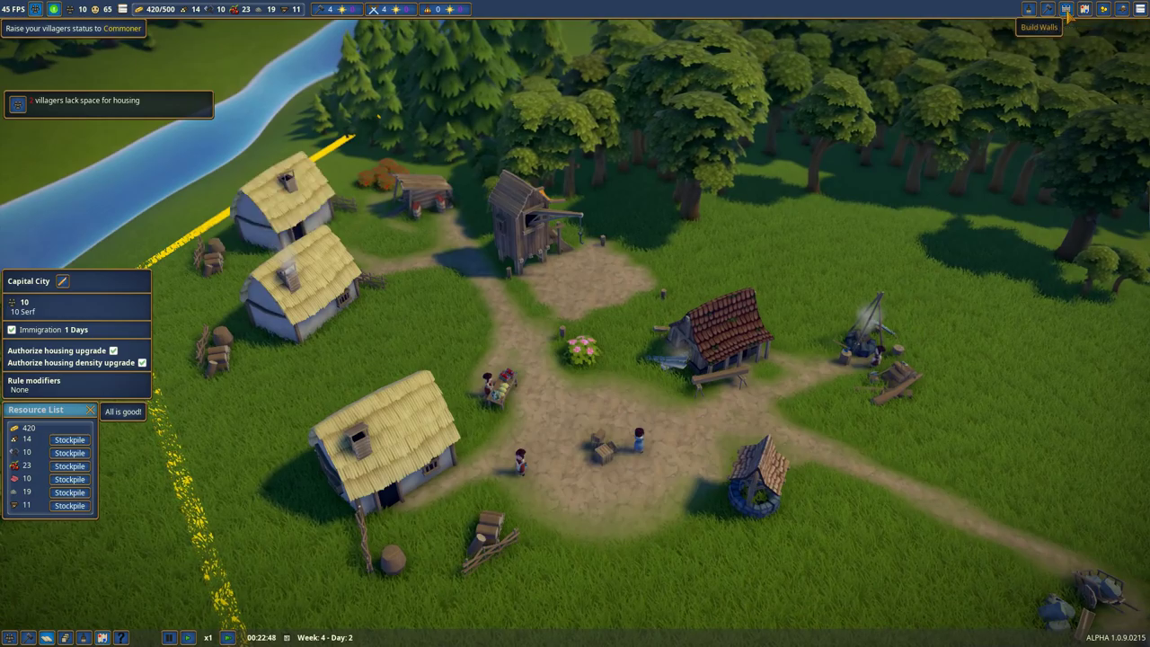
pyautogui.press('q')
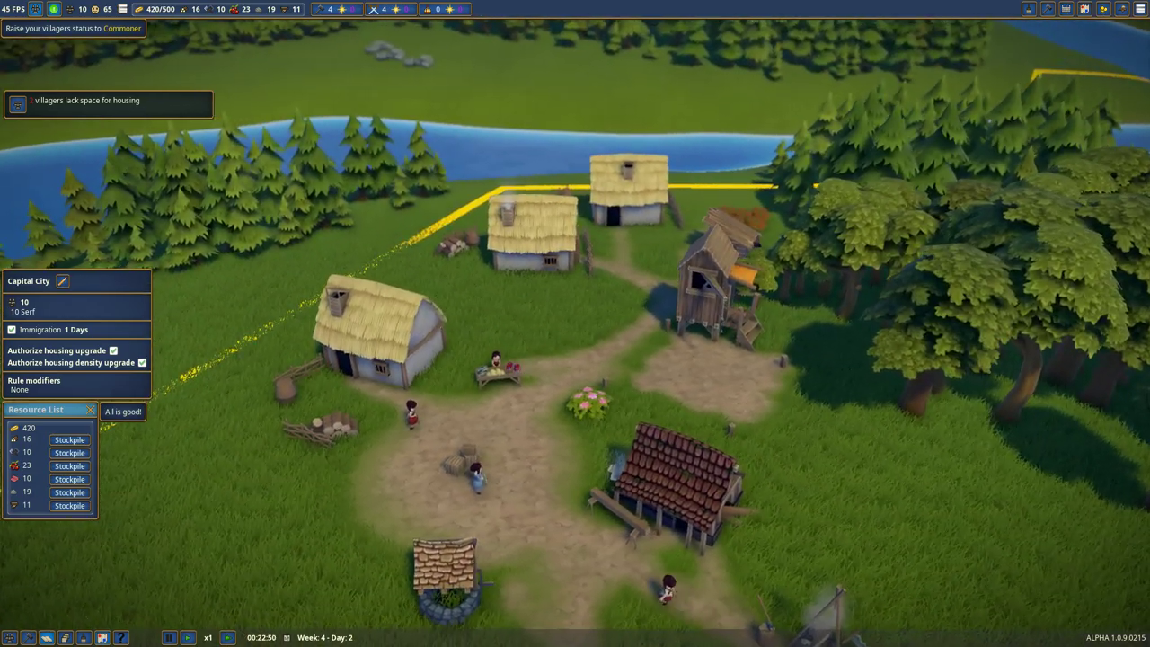
pyautogui.press('q')
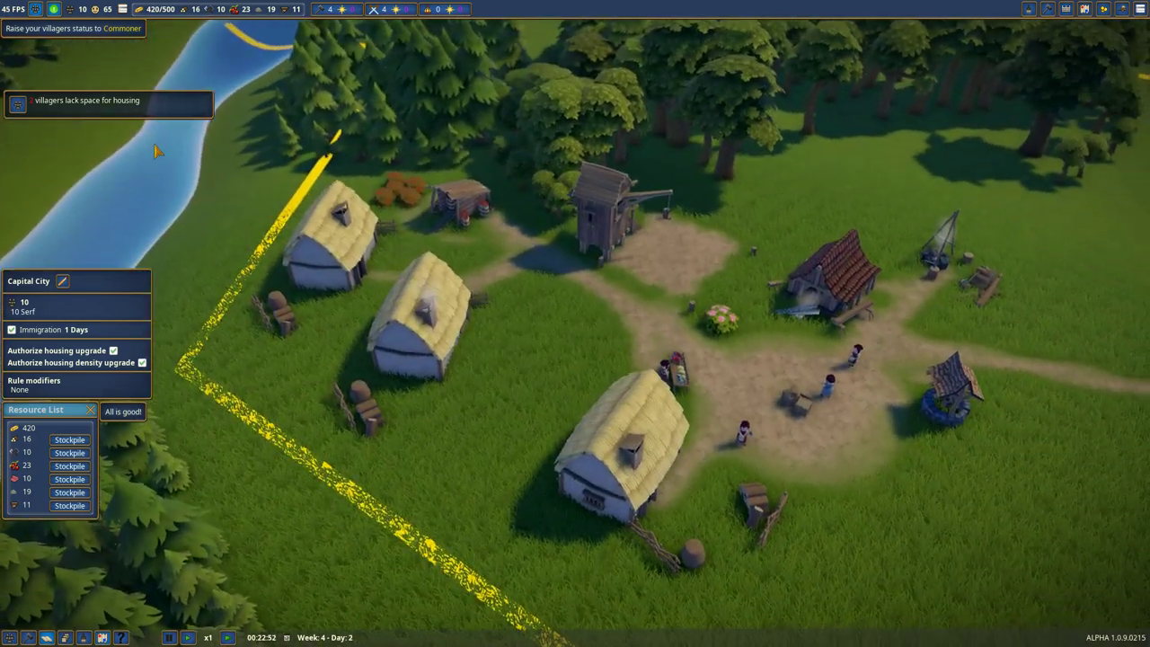
pyautogui.scroll(-5, 575, 324)
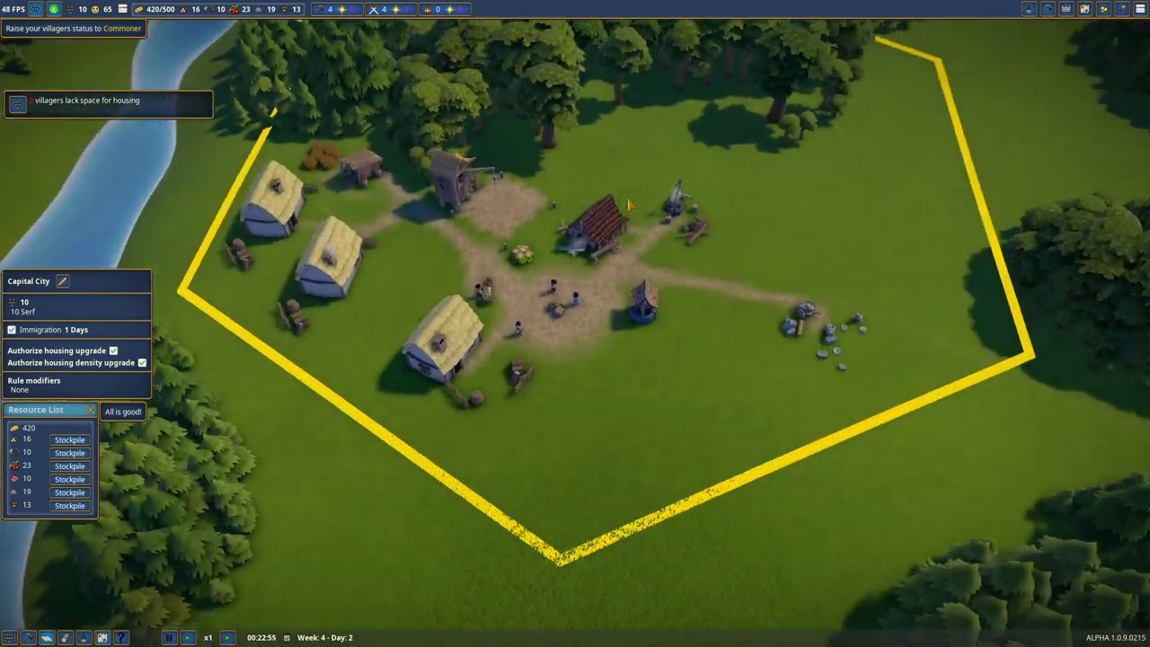
pyautogui.press('w')
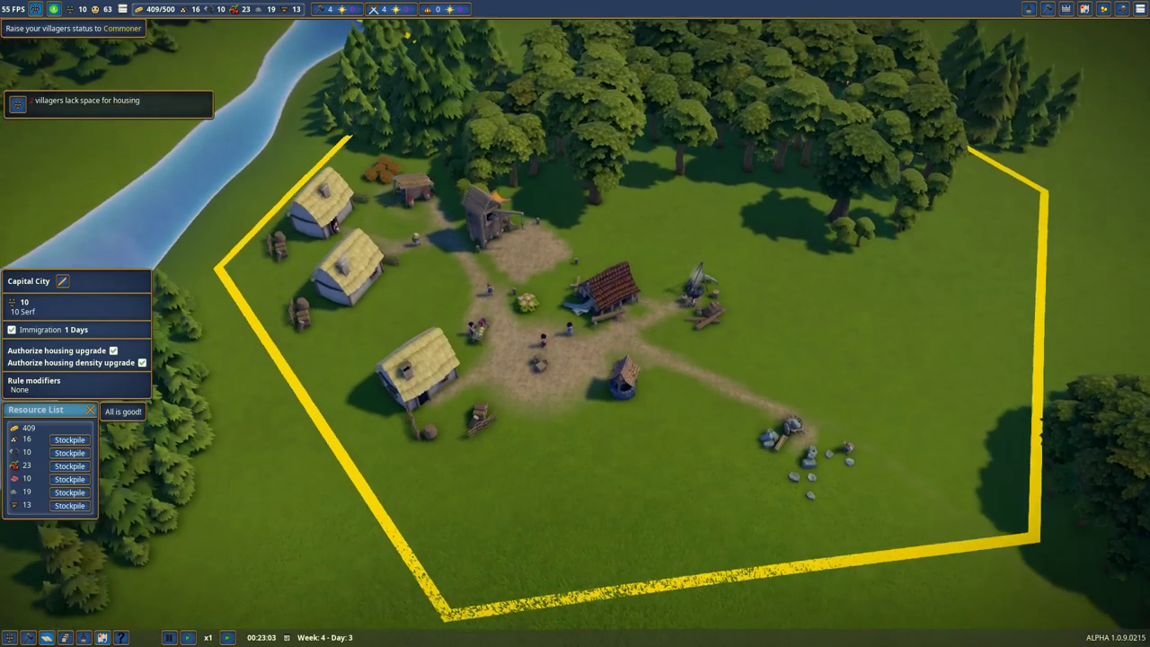
pyautogui.scroll(3, 574, 323)
pyautogui.scroll(3, 574, 323)
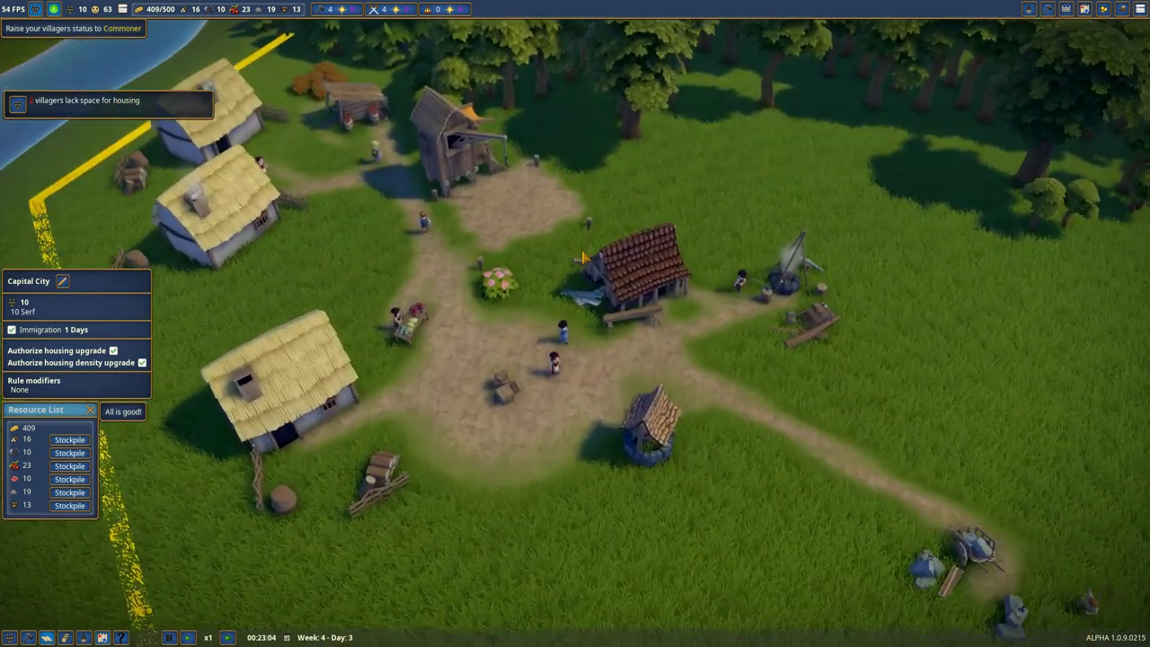
pyautogui.press('a')
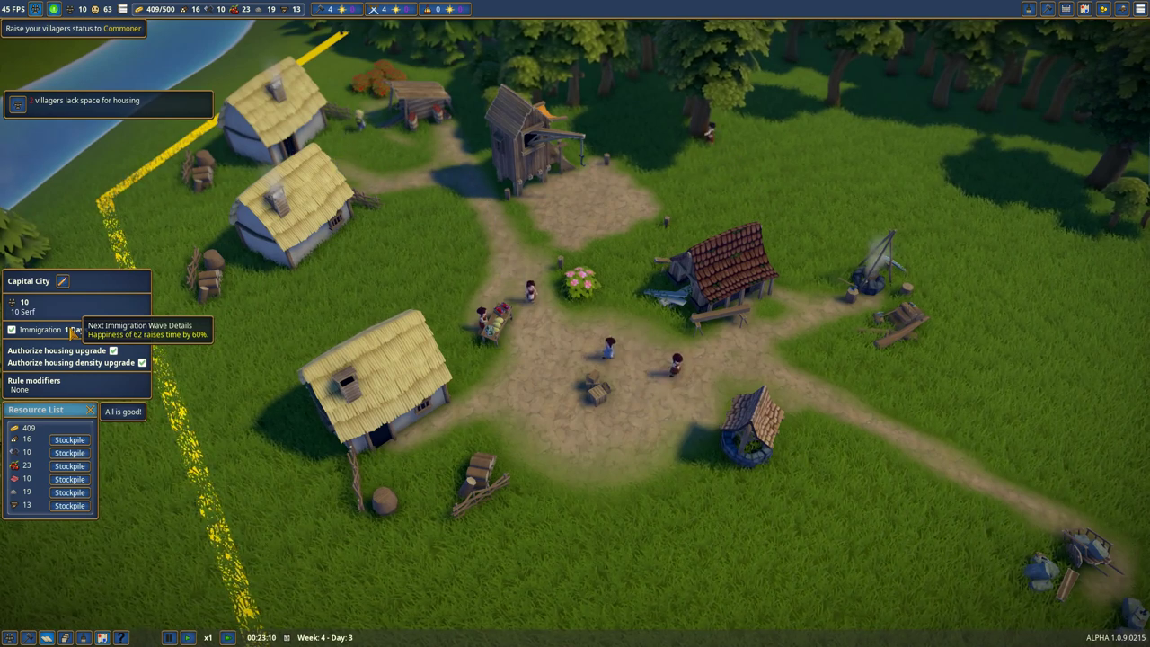
pyautogui.press('d')
pyautogui.press('w')
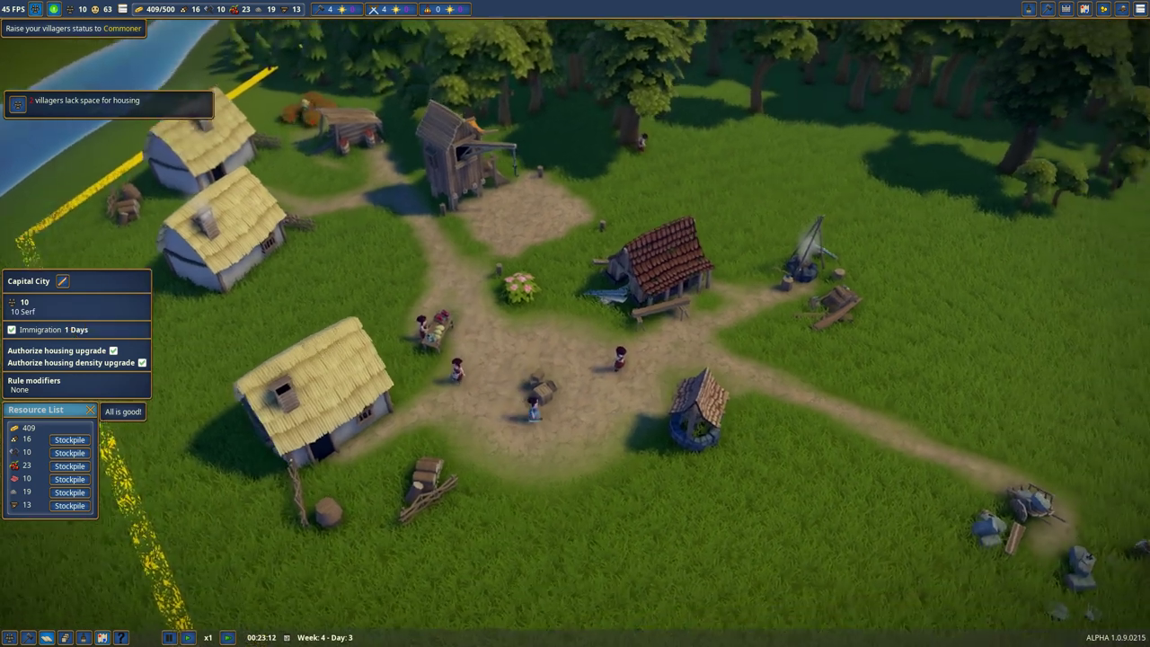
pyautogui.press('q')
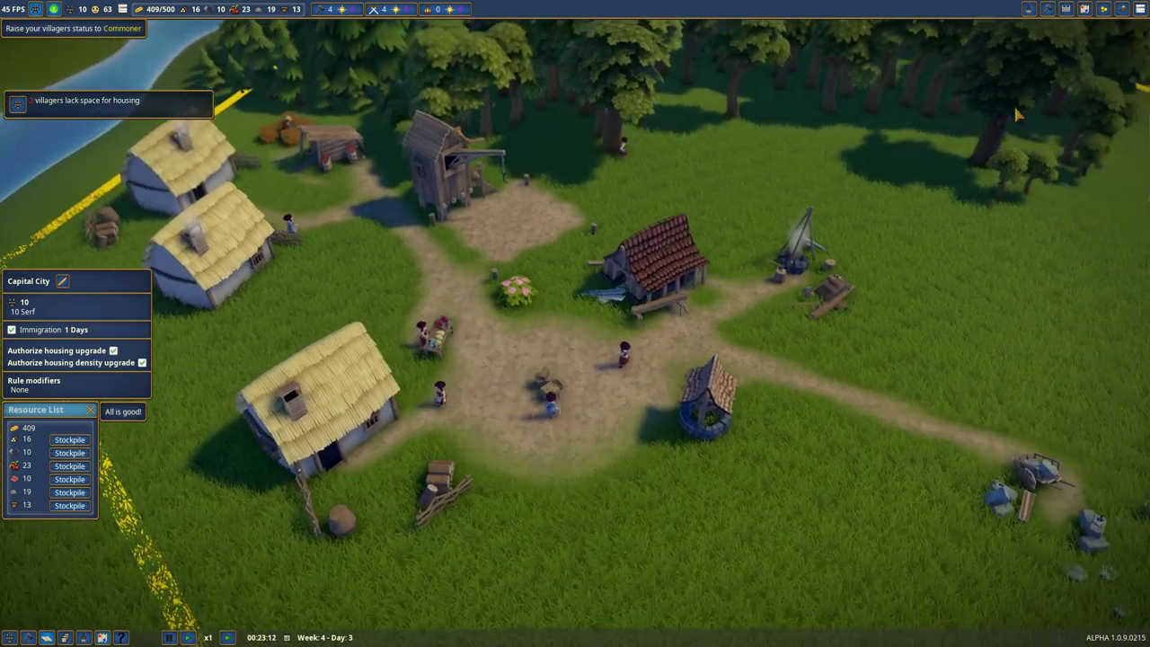
# Step: Glance at the stonecutter camp's details near the quarry while the public buildings list is open
pyautogui.click(1049, 11)
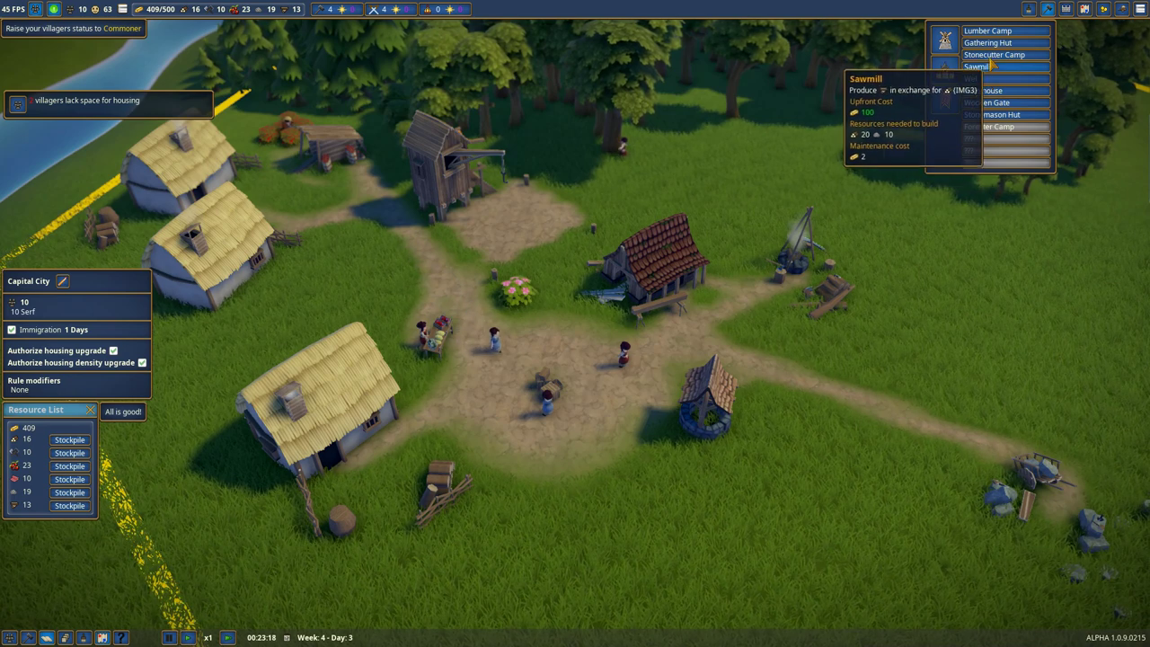
pyautogui.press('d')
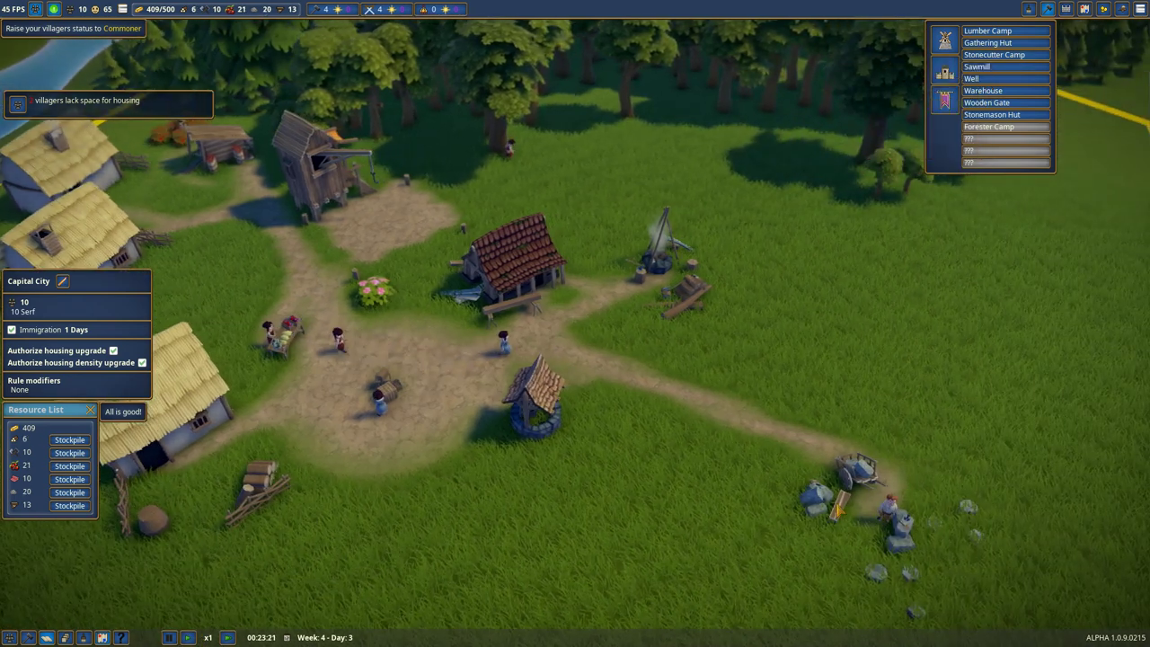
pyautogui.click(858, 490)
pyautogui.click(934, 339)
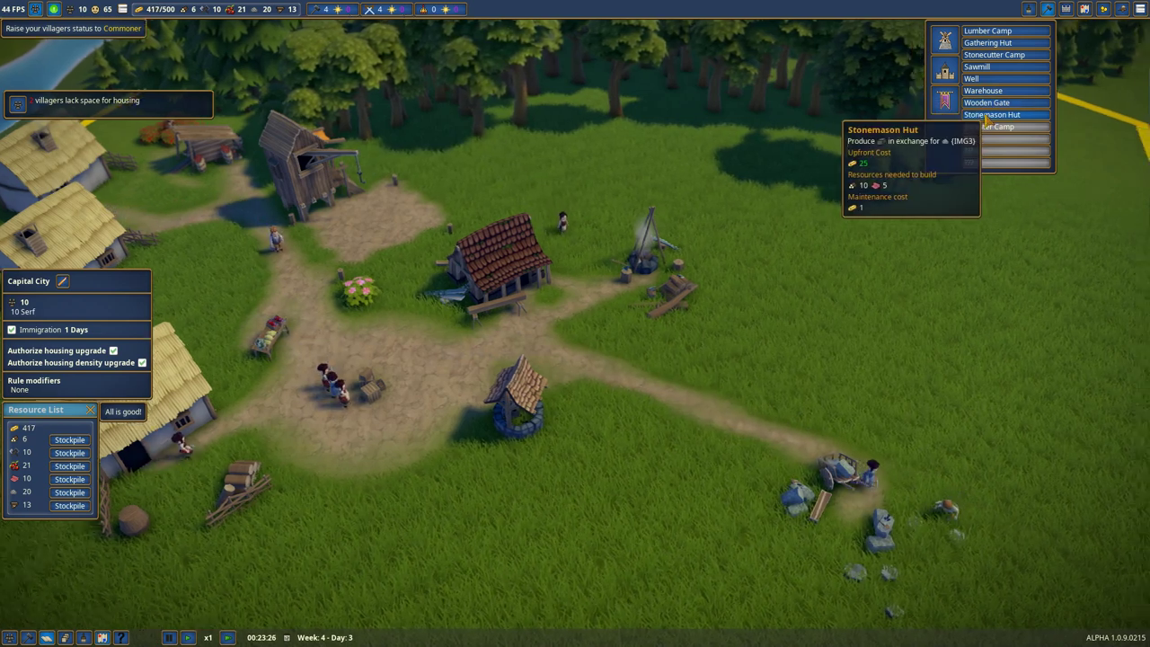
# Step: Place a Stonemason Hut next to the stone quarry at the territory's eastern edge
pyautogui.press('d')
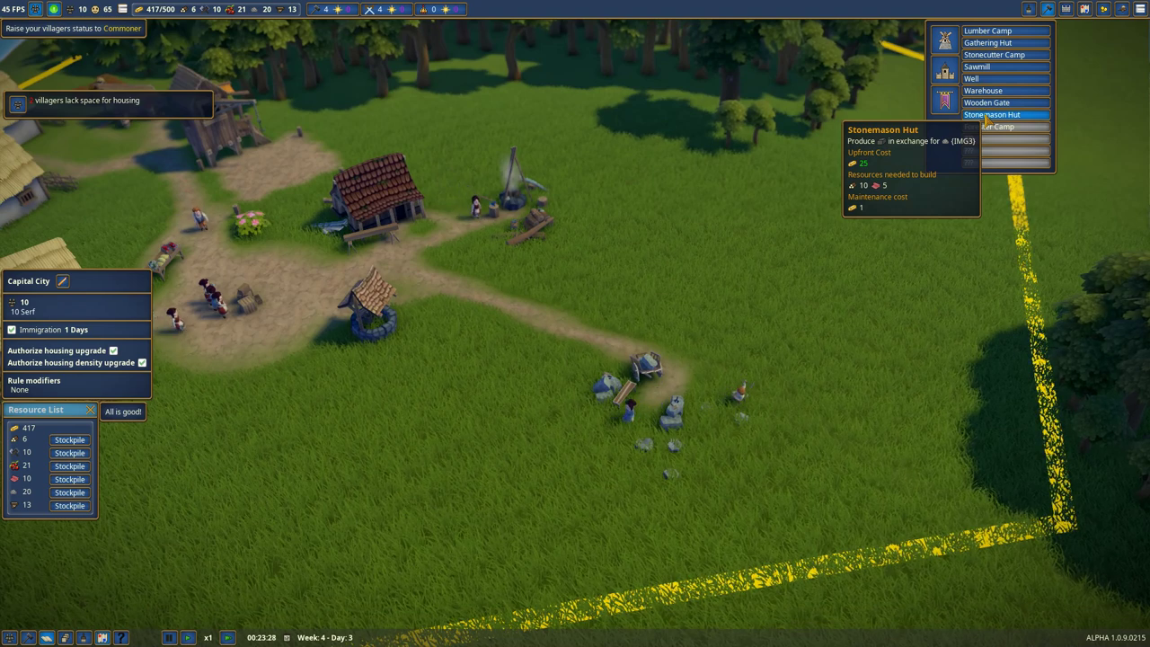
pyautogui.click(988, 115)
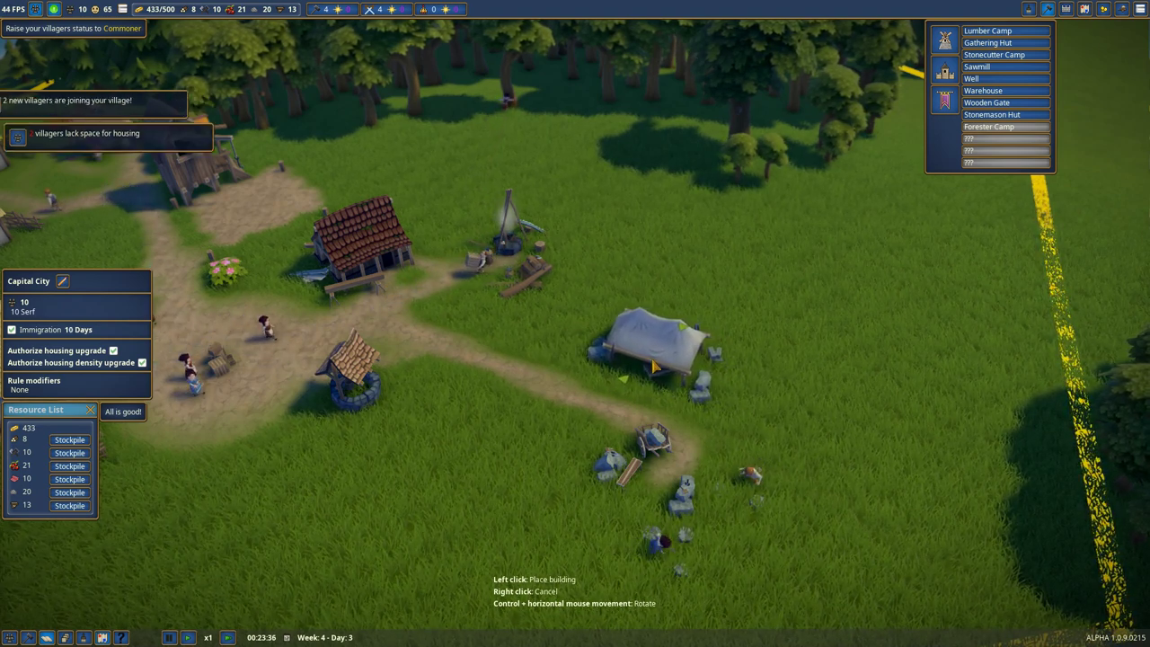
pyautogui.click(822, 377)
pyautogui.press('Escape')
pyautogui.moveTo(808, 269); pyautogui.dragTo(557, 278)
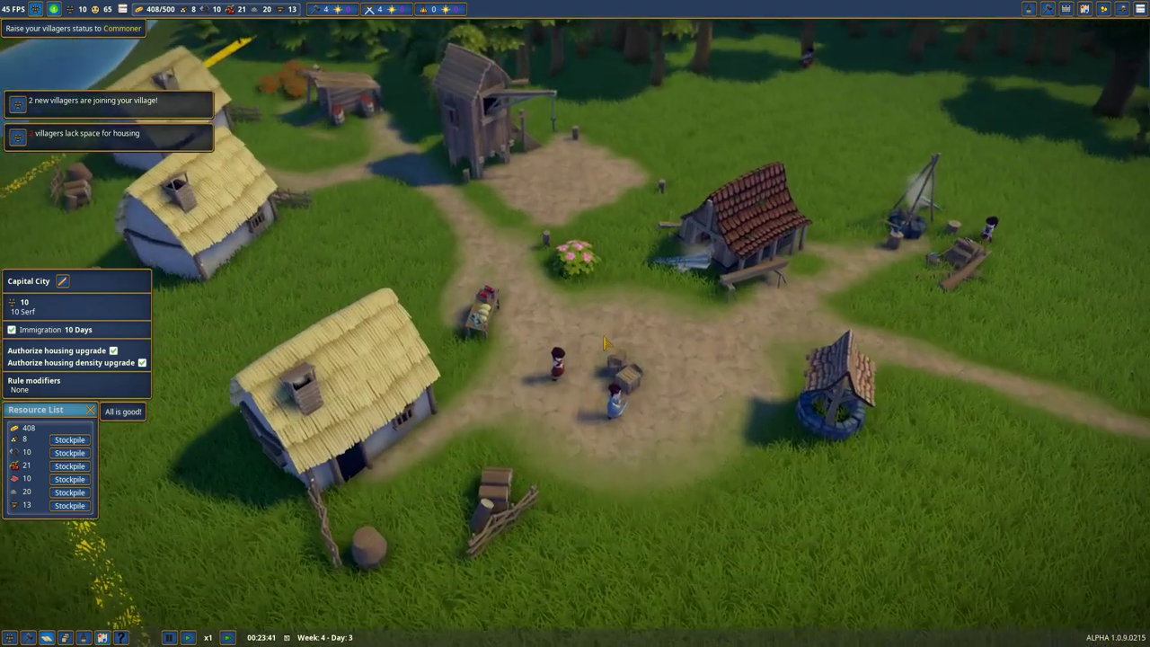
pyautogui.scroll(2, 558, 280)
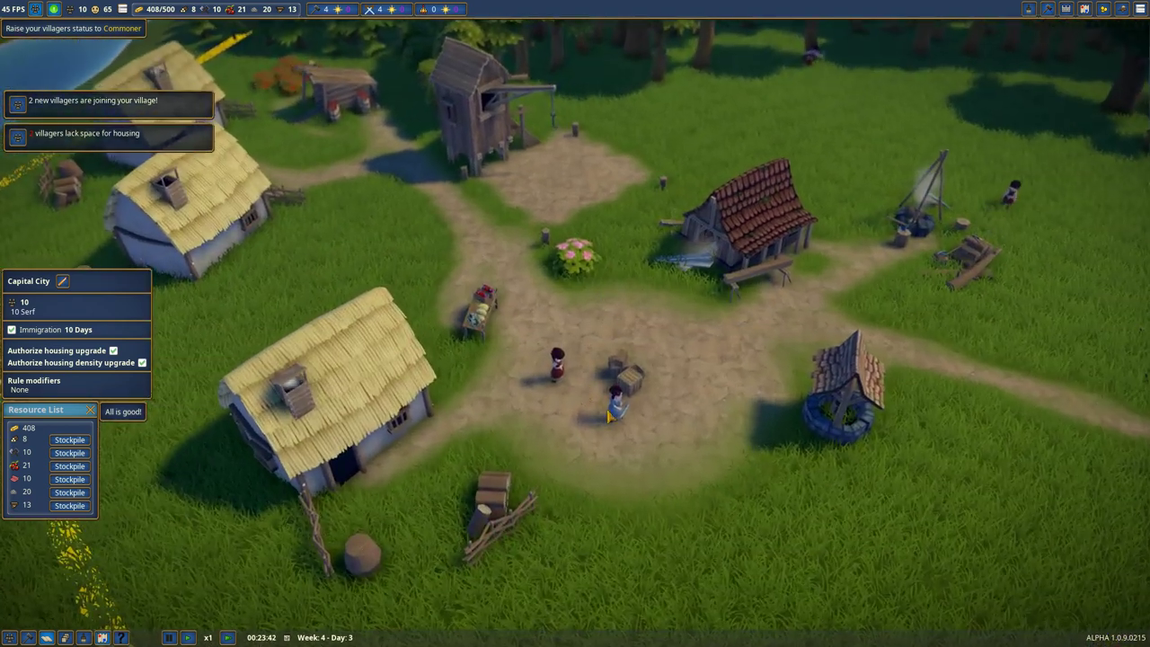
pyautogui.click(618, 409)
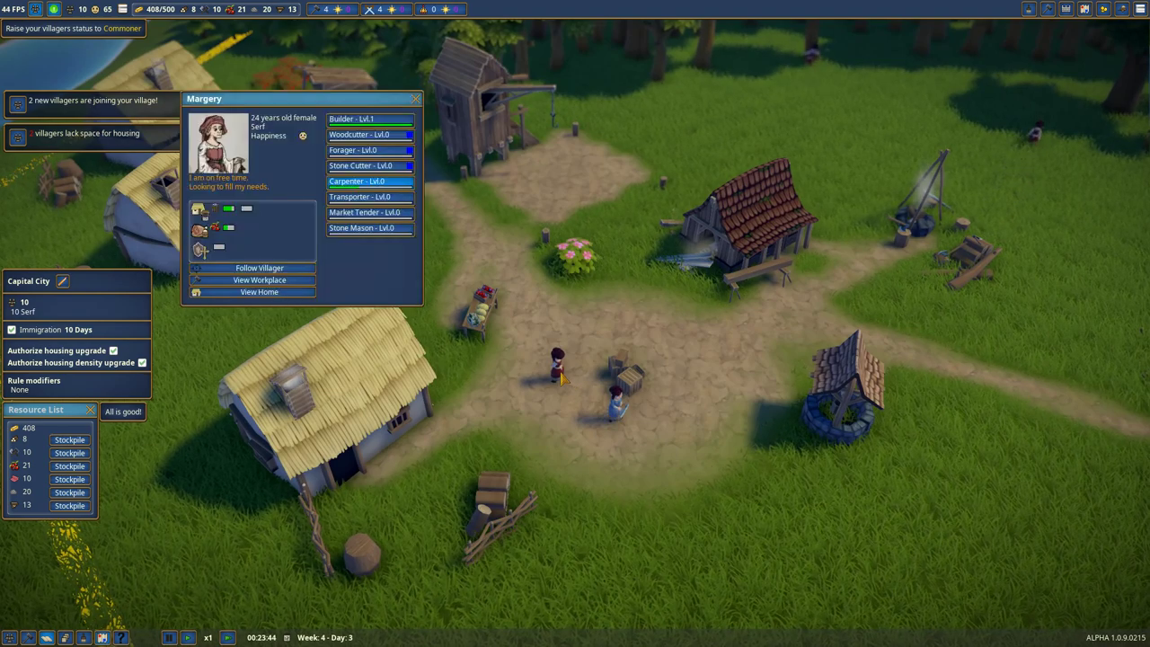
pyautogui.press('Escape')
pyautogui.scroll(-8, 559, 378)
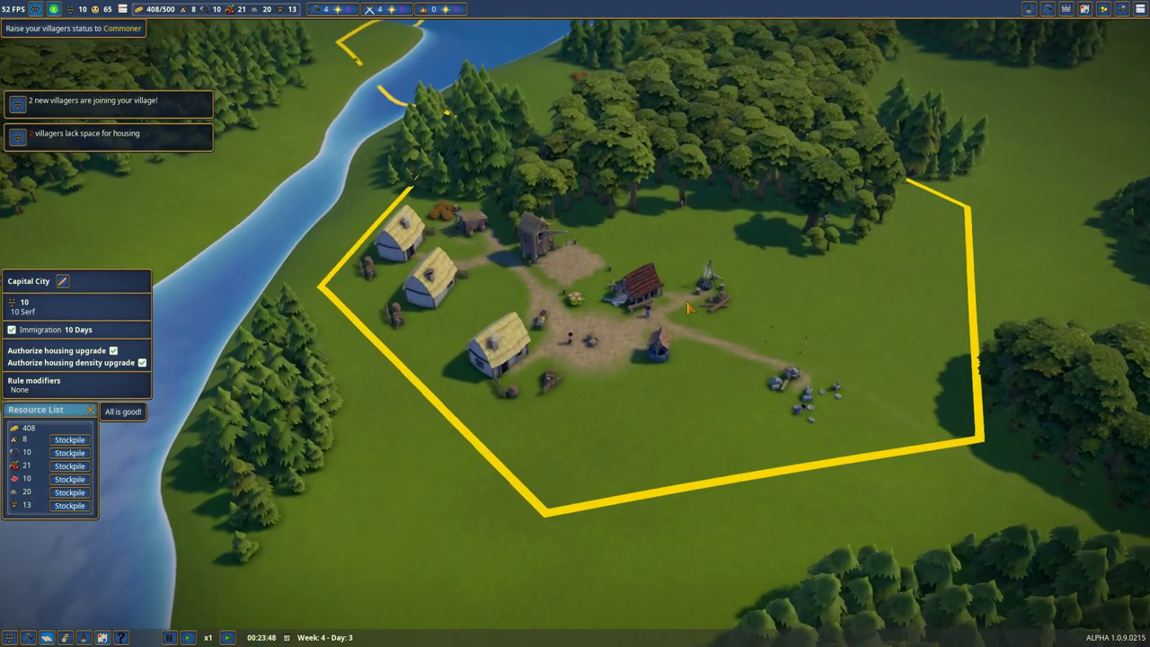
pyautogui.scroll(8, 692, 306)
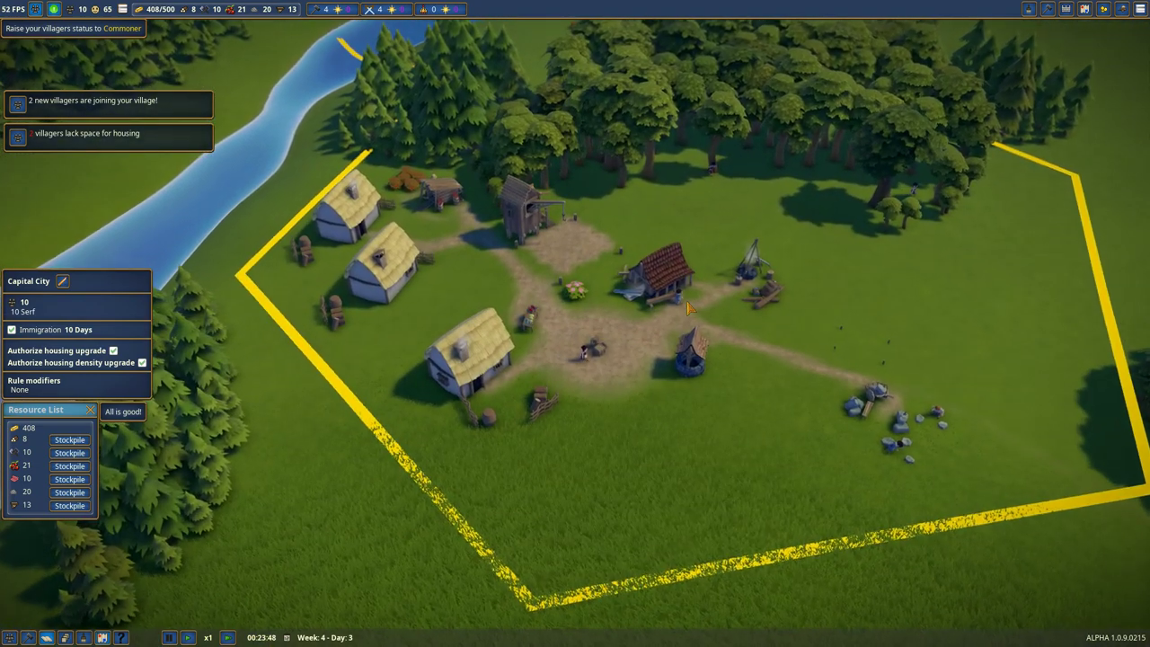
pyautogui.scroll(2, 575, 323)
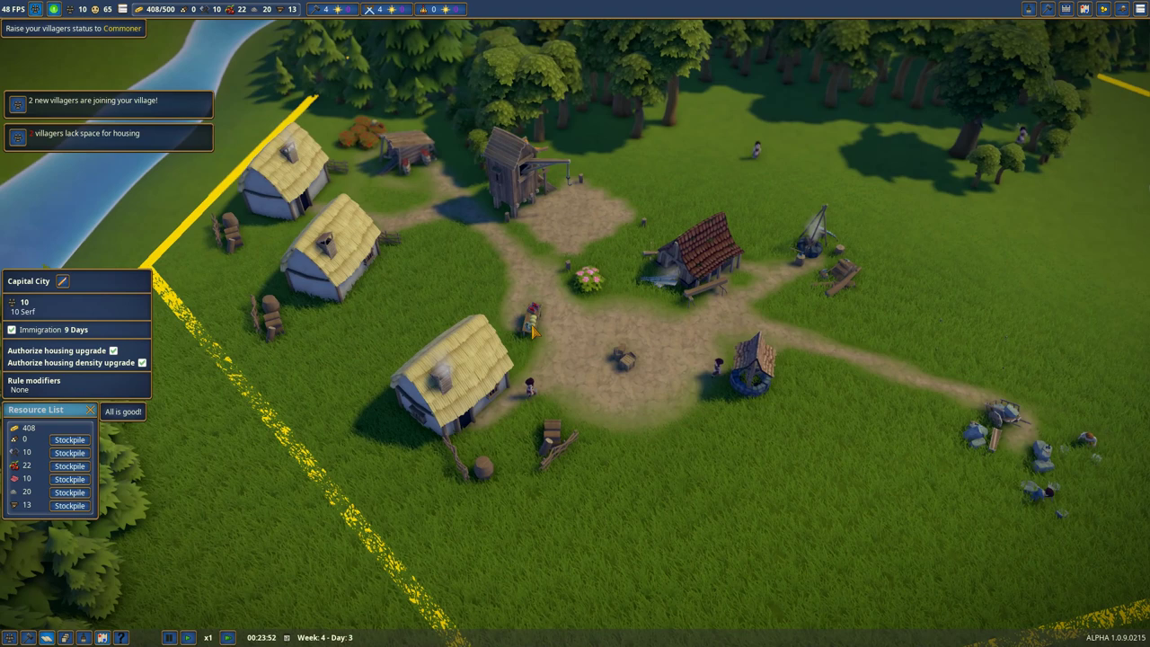
pyautogui.click(530, 319)
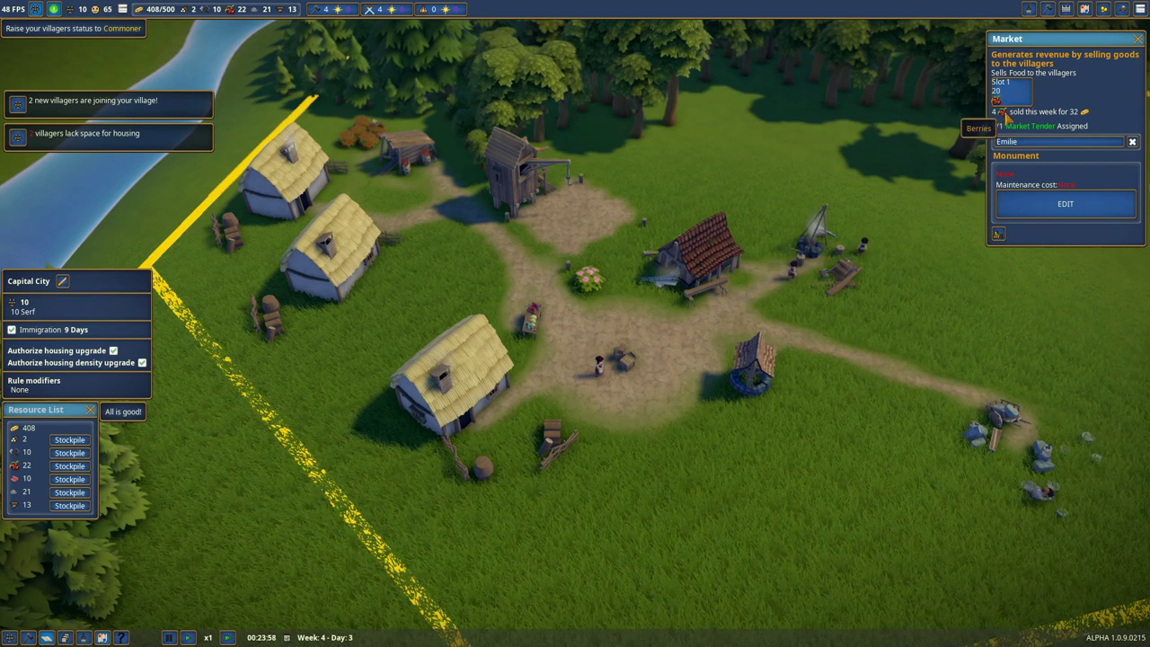
pyautogui.click(1137, 40)
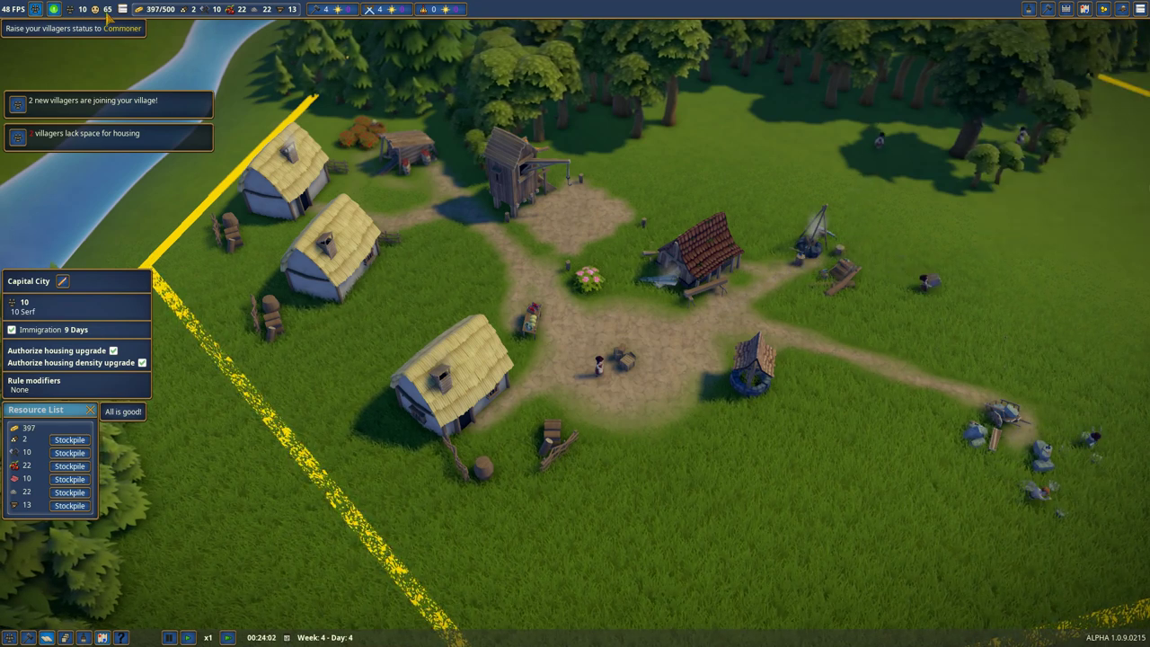
pyautogui.moveTo(449, 269); pyautogui.dragTo(640, 206)
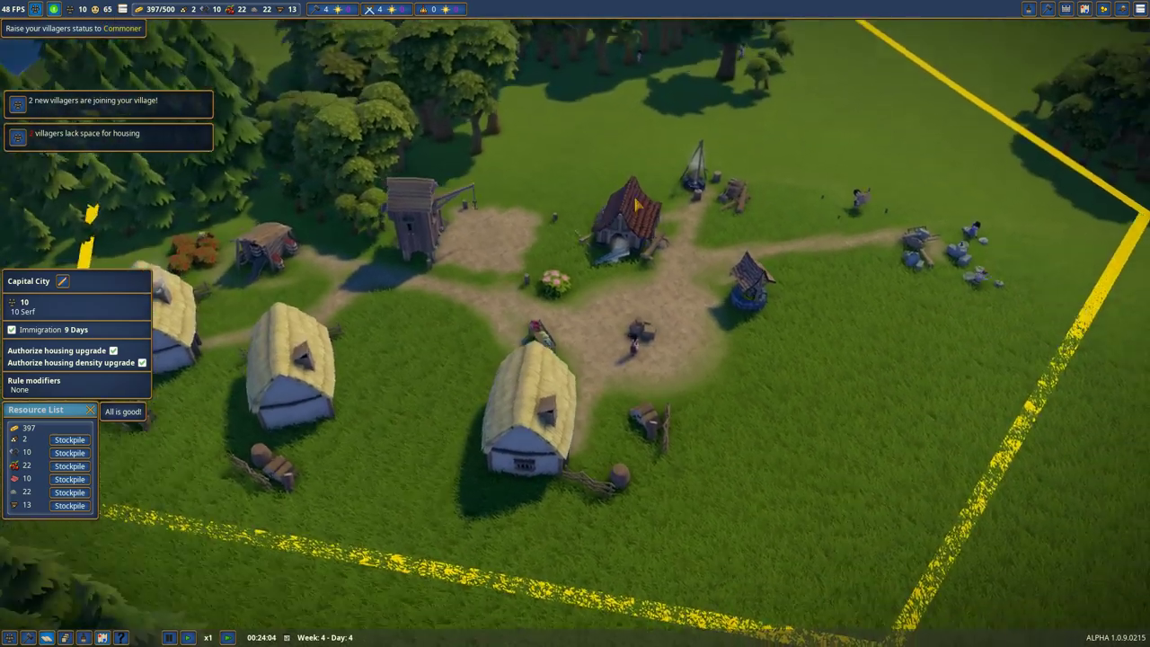
pyautogui.scroll(-5, 640, 207)
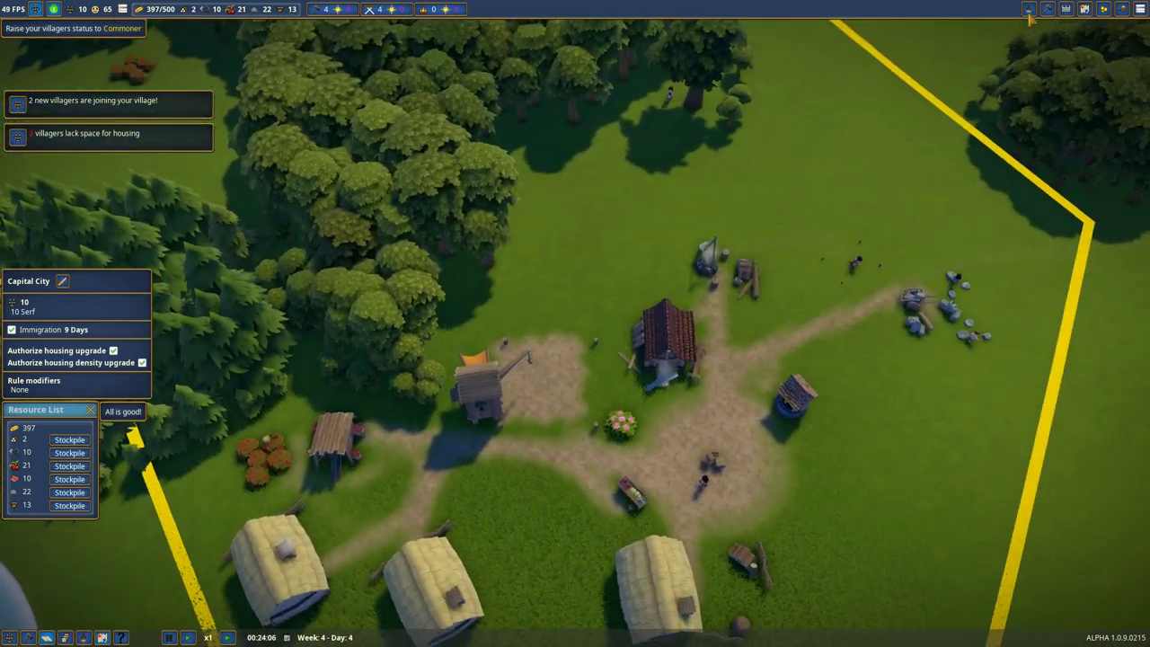
pyautogui.click(1029, 9)
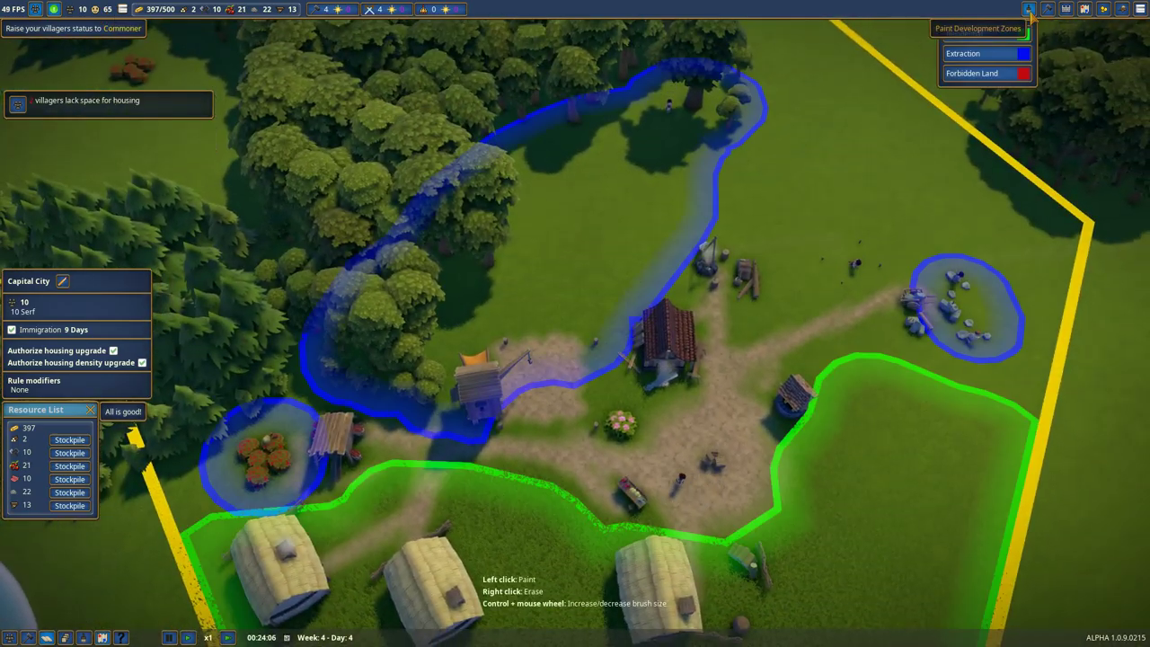
pyautogui.click(986, 53)
pyautogui.scroll(3, 754, 318)
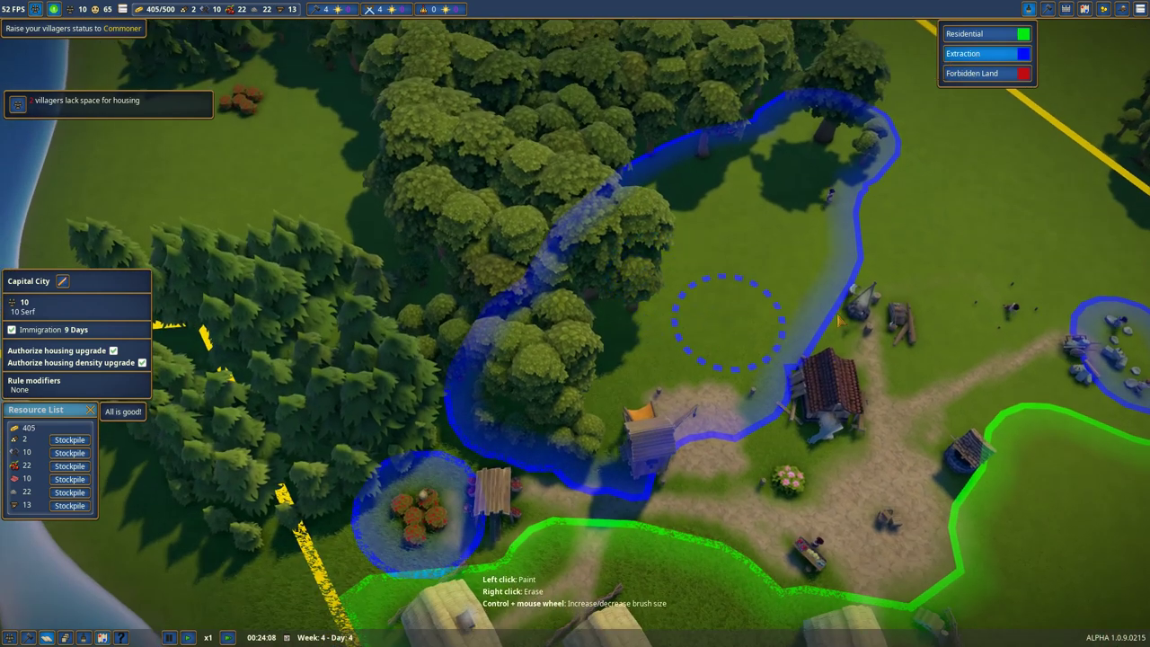
pyautogui.moveTo(816, 273); pyautogui.dragTo(797, 320)
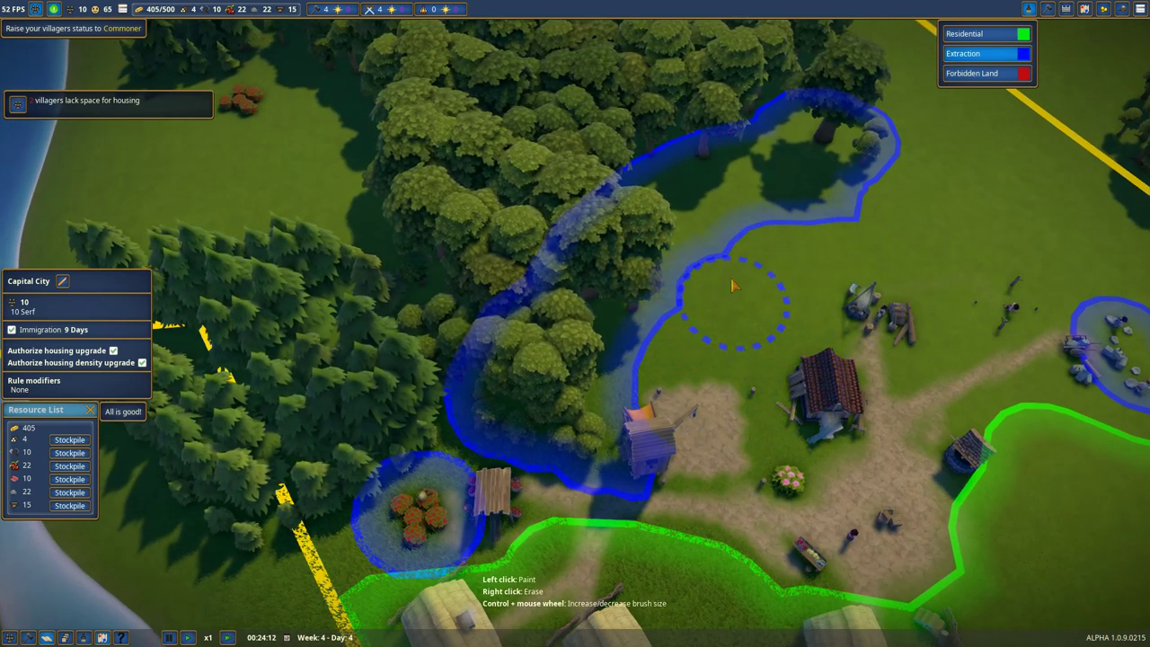
pyautogui.middleClick(705, 373)
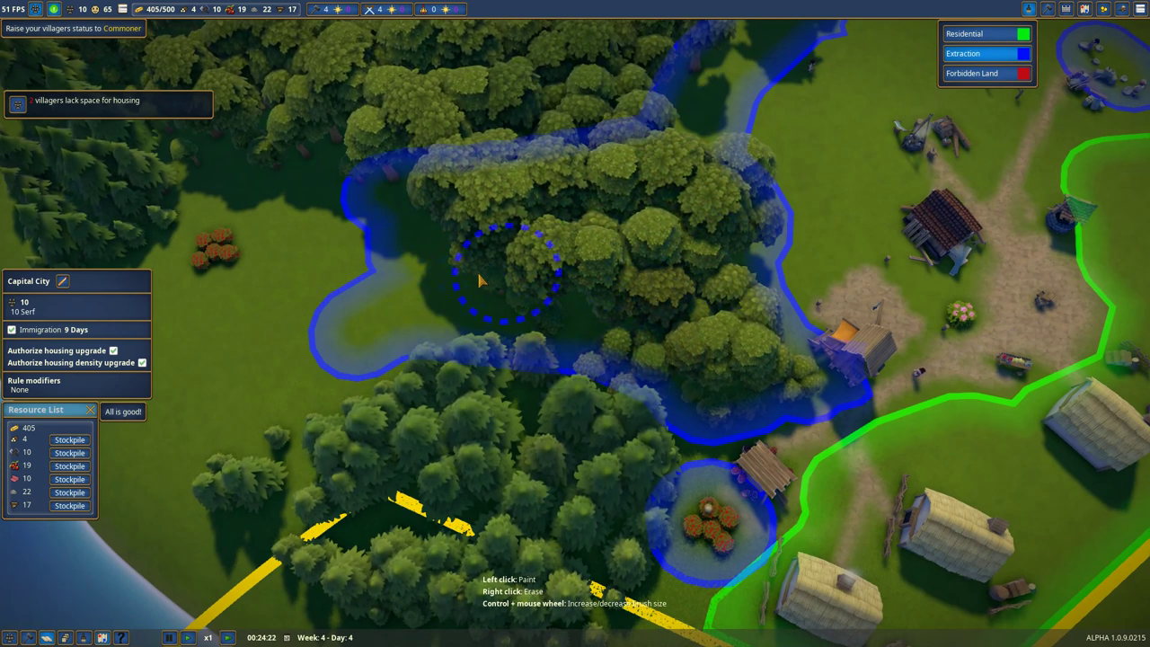
pyautogui.moveTo(659, 321); pyautogui.dragTo(724, 296)
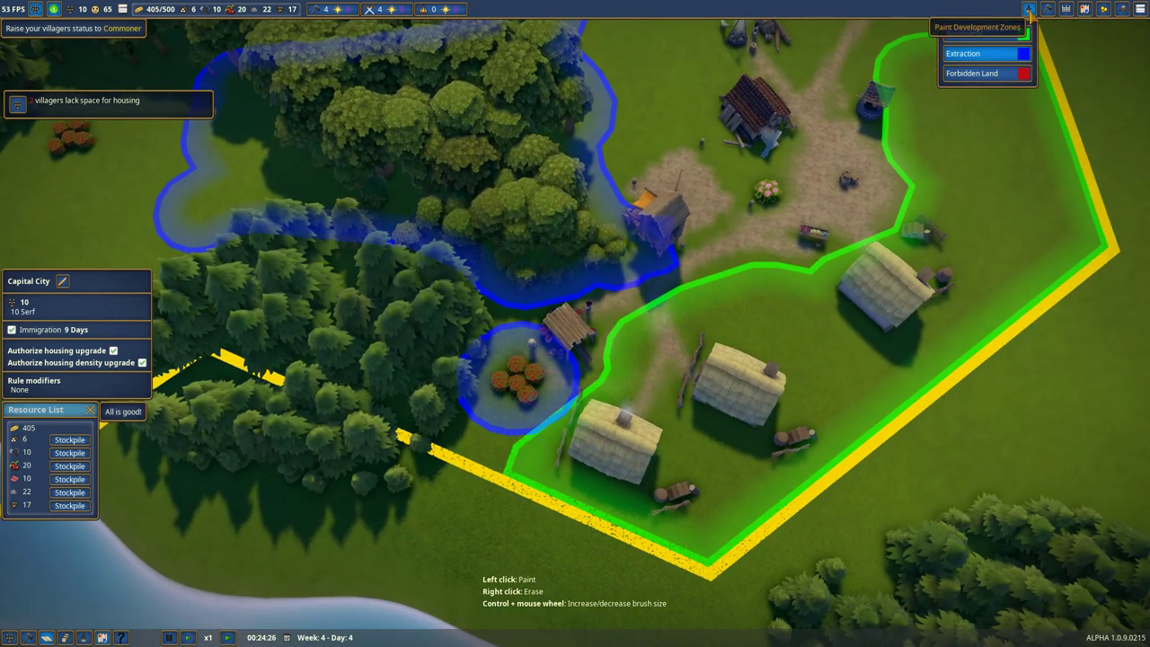
pyautogui.click(1029, 11)
pyautogui.moveTo(658, 359); pyautogui.dragTo(871, 364)
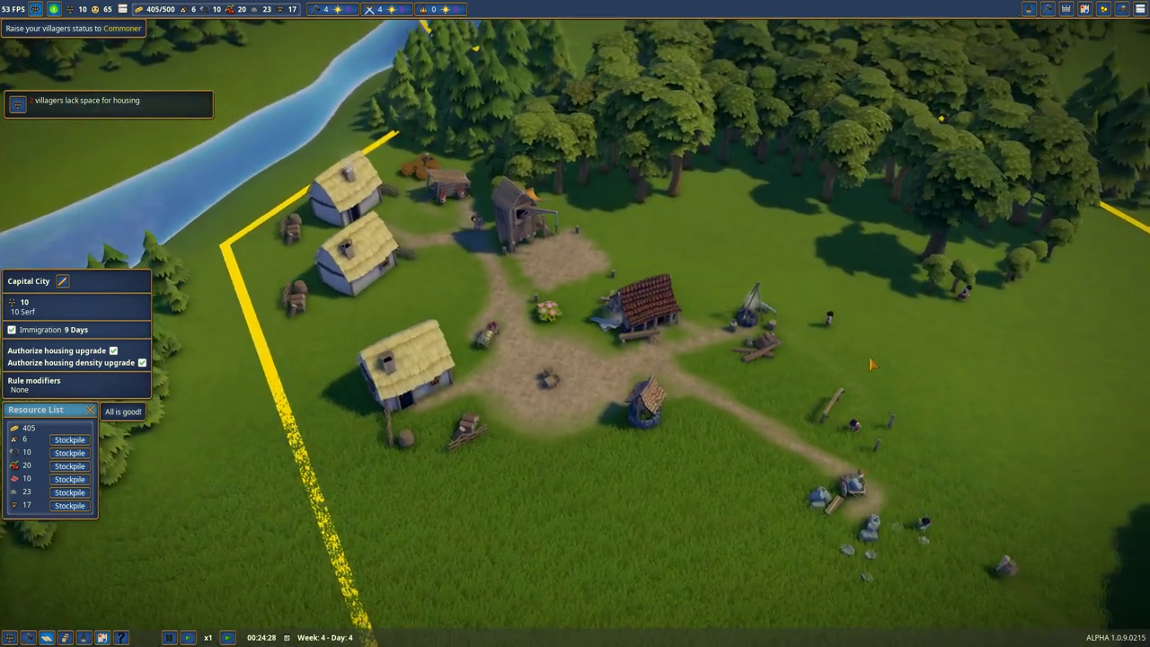
pyautogui.scroll(-4, 871, 364)
pyautogui.scroll(1, 718, 386)
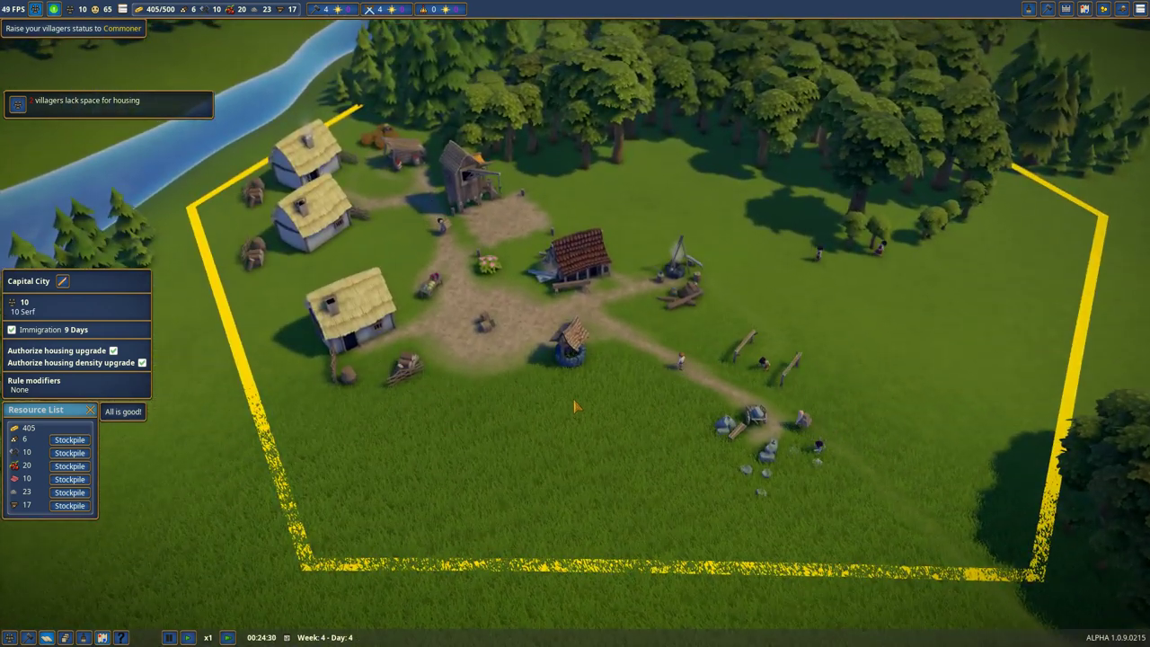
pyautogui.scroll(2, 574, 406)
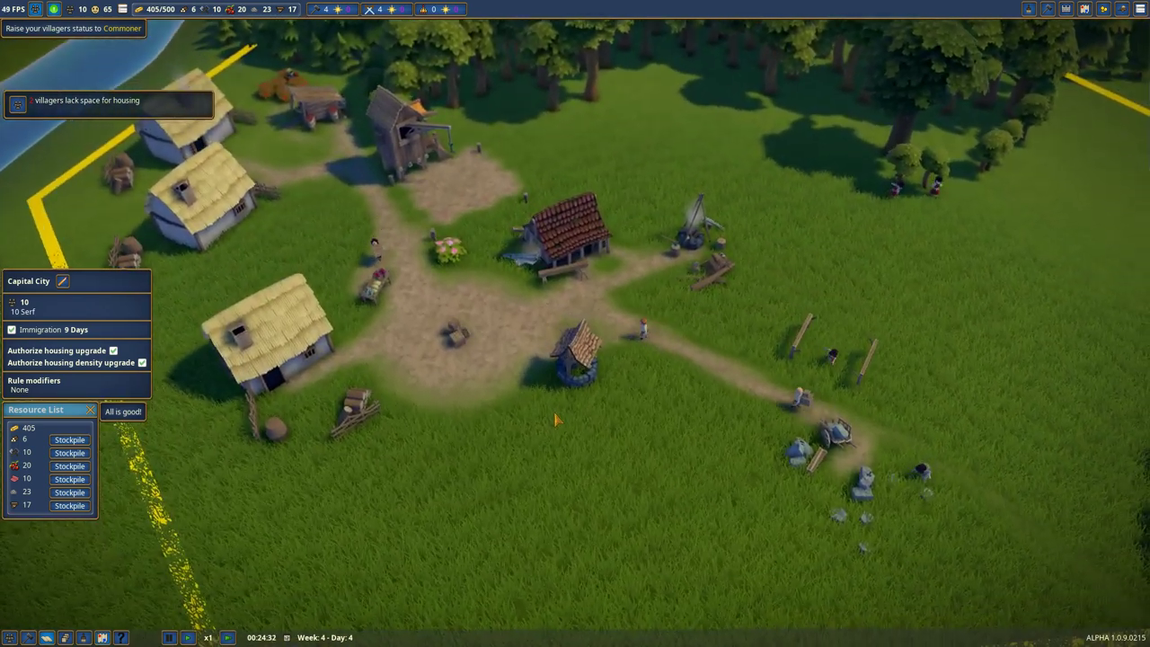
pyautogui.scroll(-4, 601, 384)
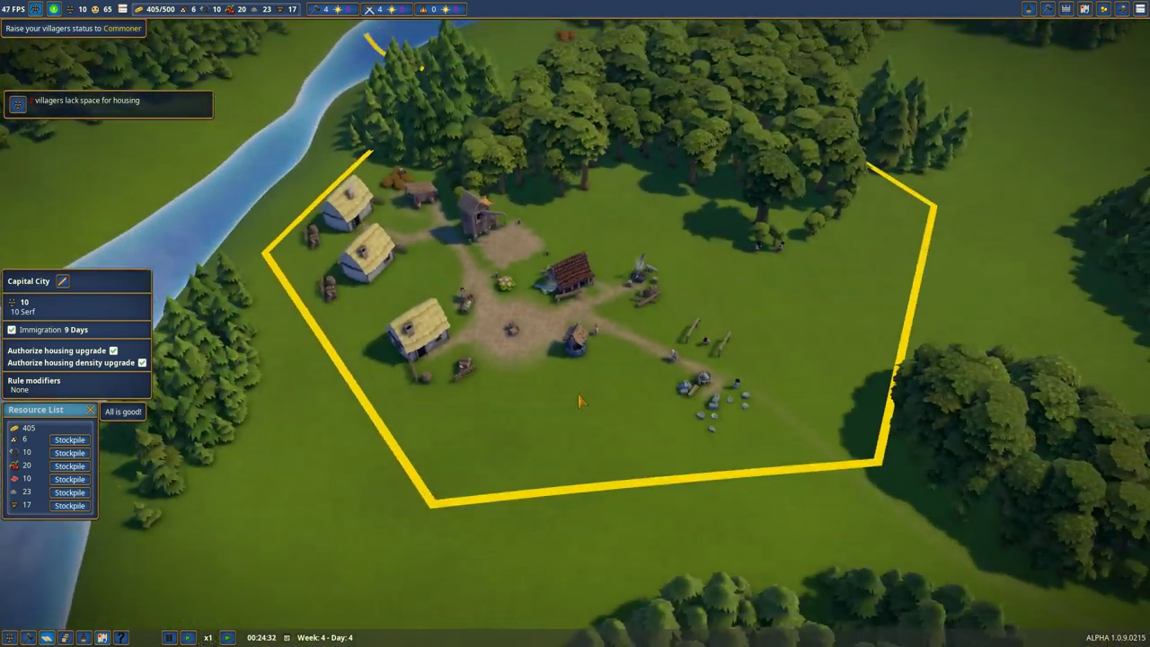
pyautogui.scroll(4, 601, 384)
# Step: Select the Residential zone for painting, recentre the village, then hide the zone overlay
pyautogui.click(1028, 11)
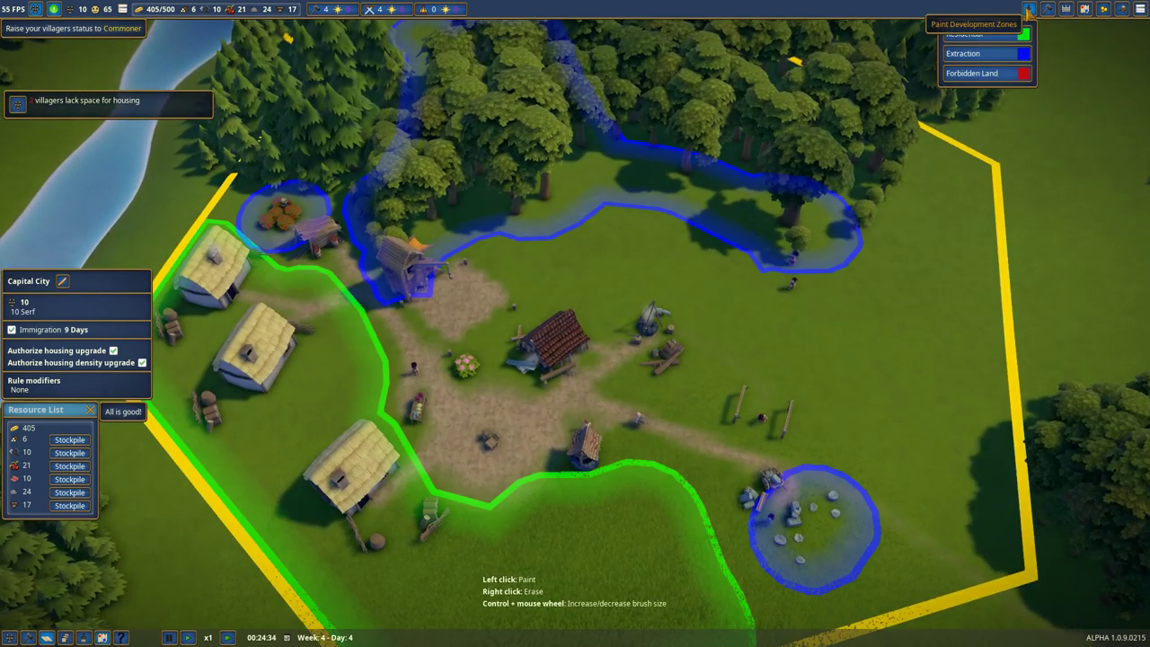
pyautogui.click(988, 33)
pyautogui.scroll(2, 629, 297)
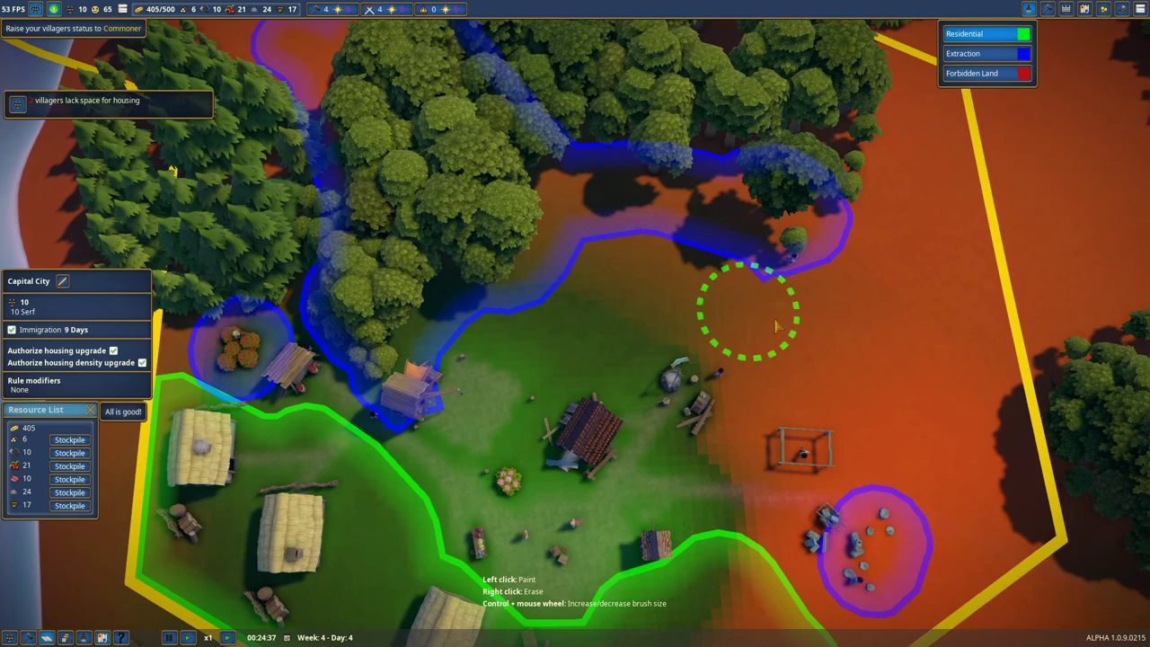
pyautogui.press('s')
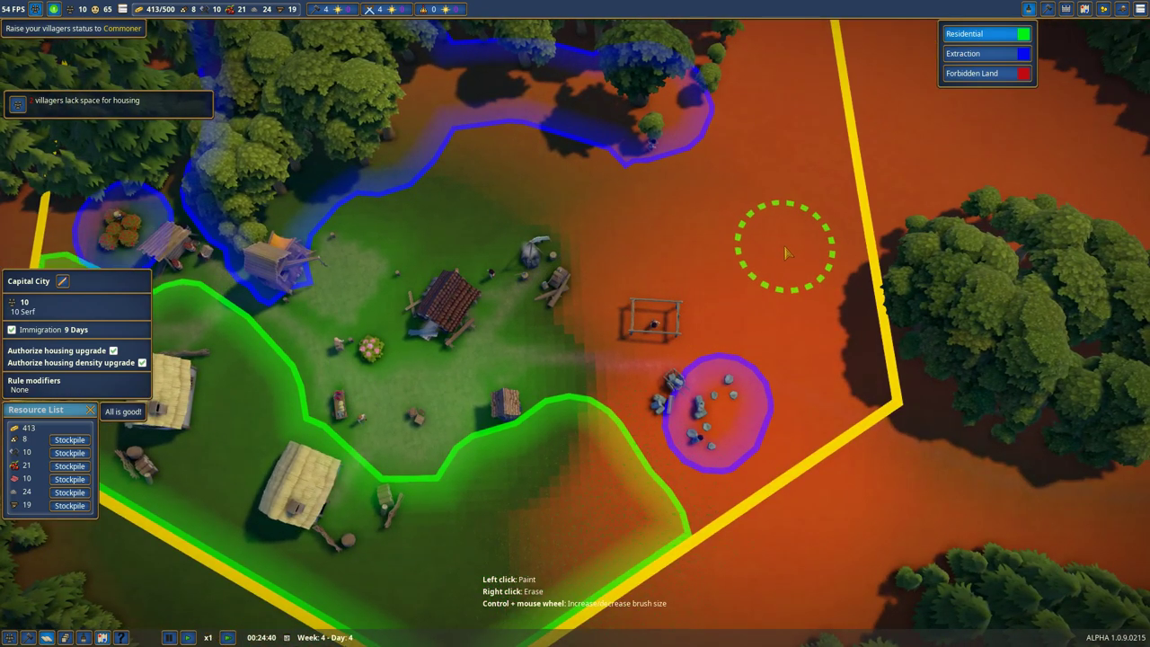
pyautogui.press('a')
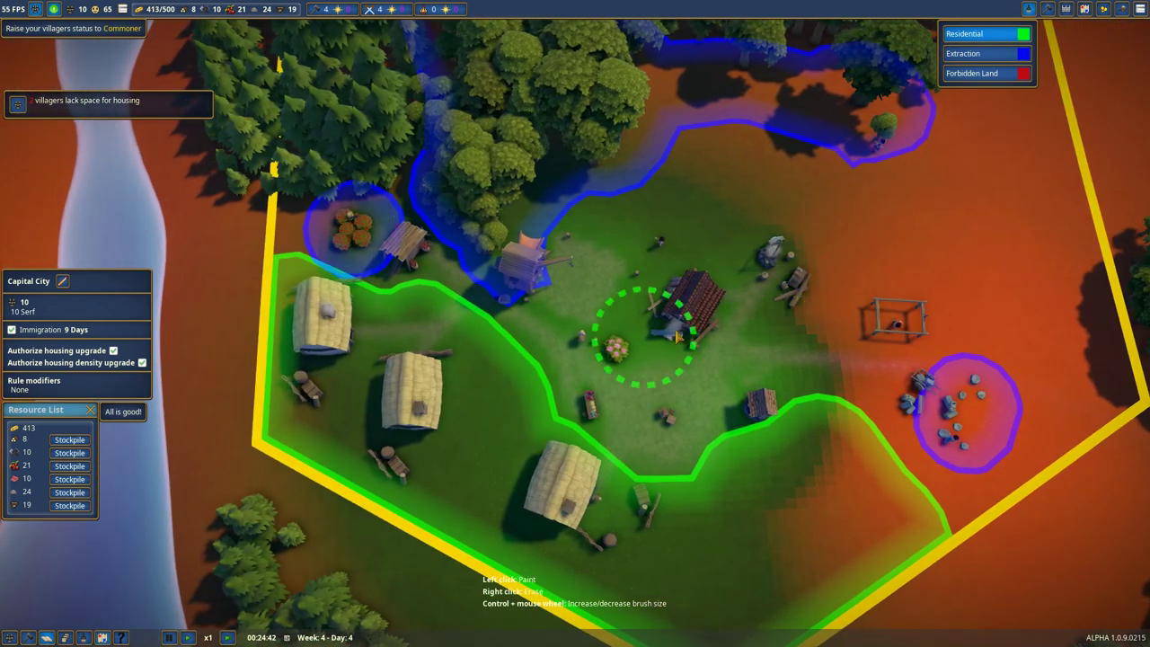
pyautogui.scroll(-3, 679, 187)
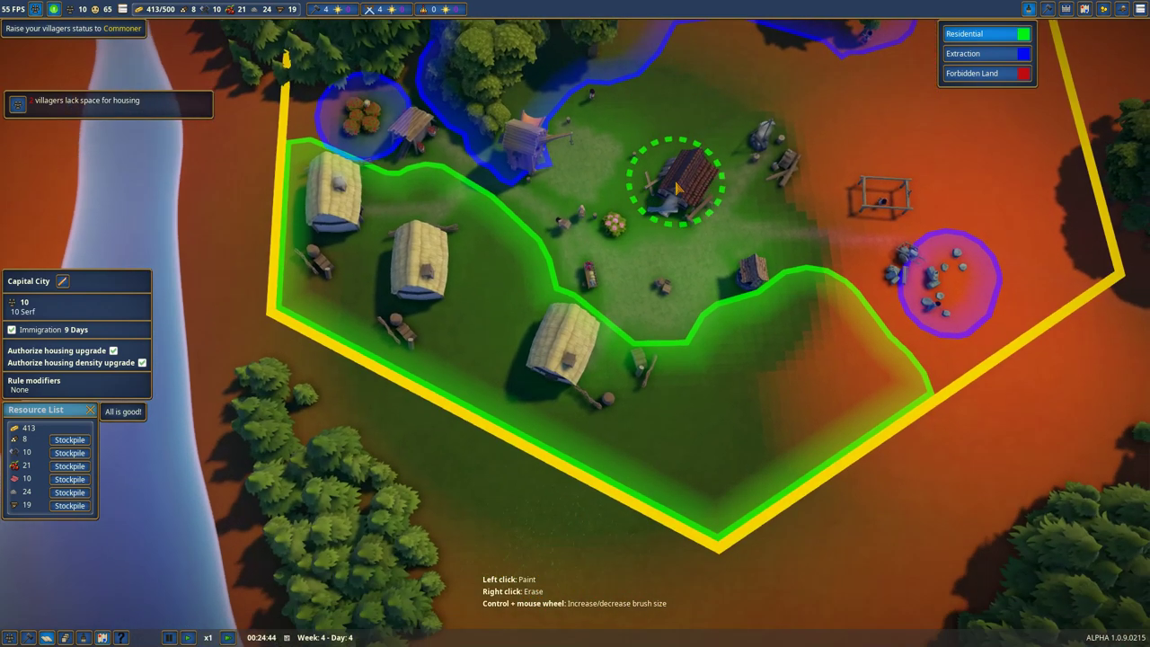
pyautogui.scroll(-2, 664, 359)
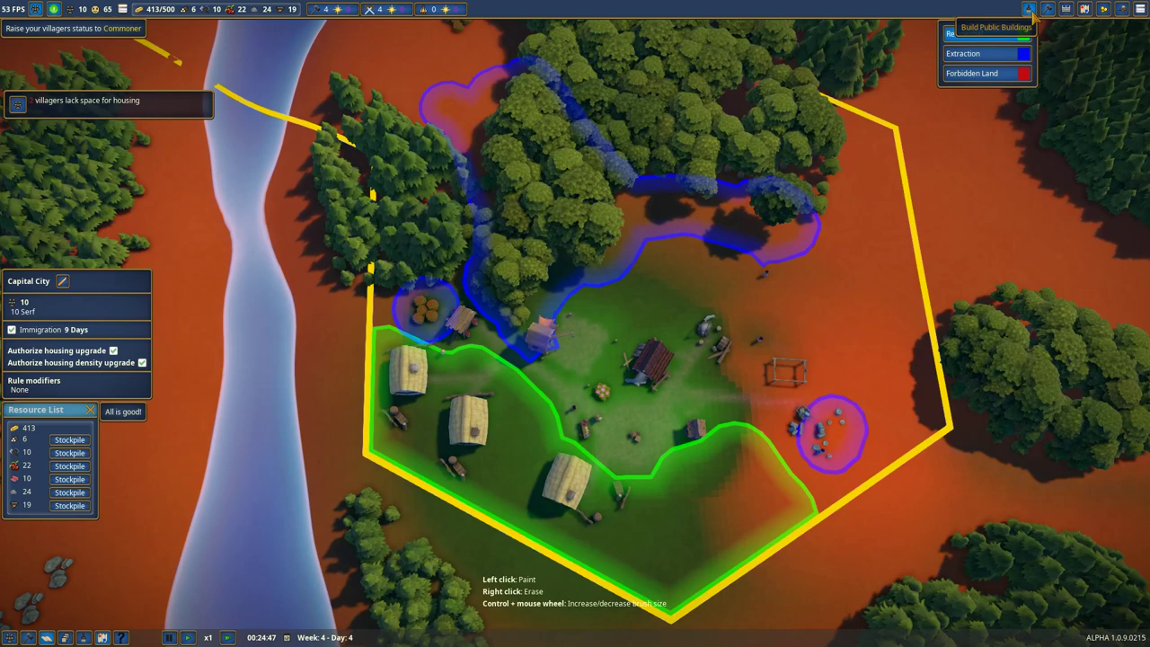
pyautogui.click(1029, 9)
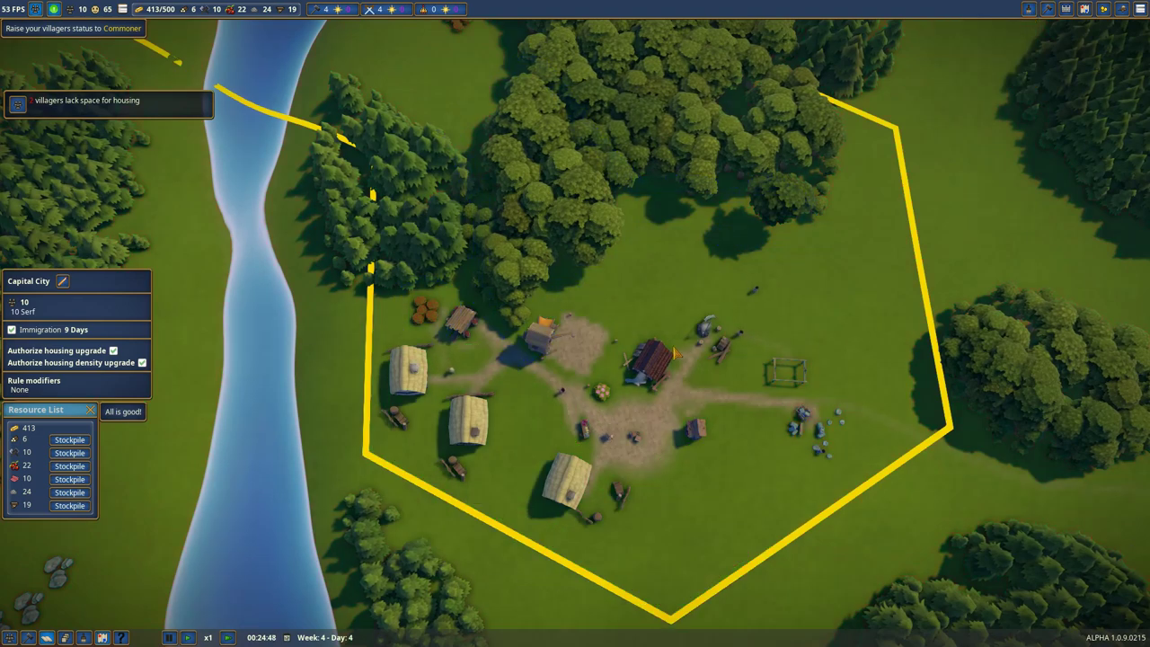
pyautogui.scroll(3, 675, 354)
pyautogui.scroll(3, 665, 368)
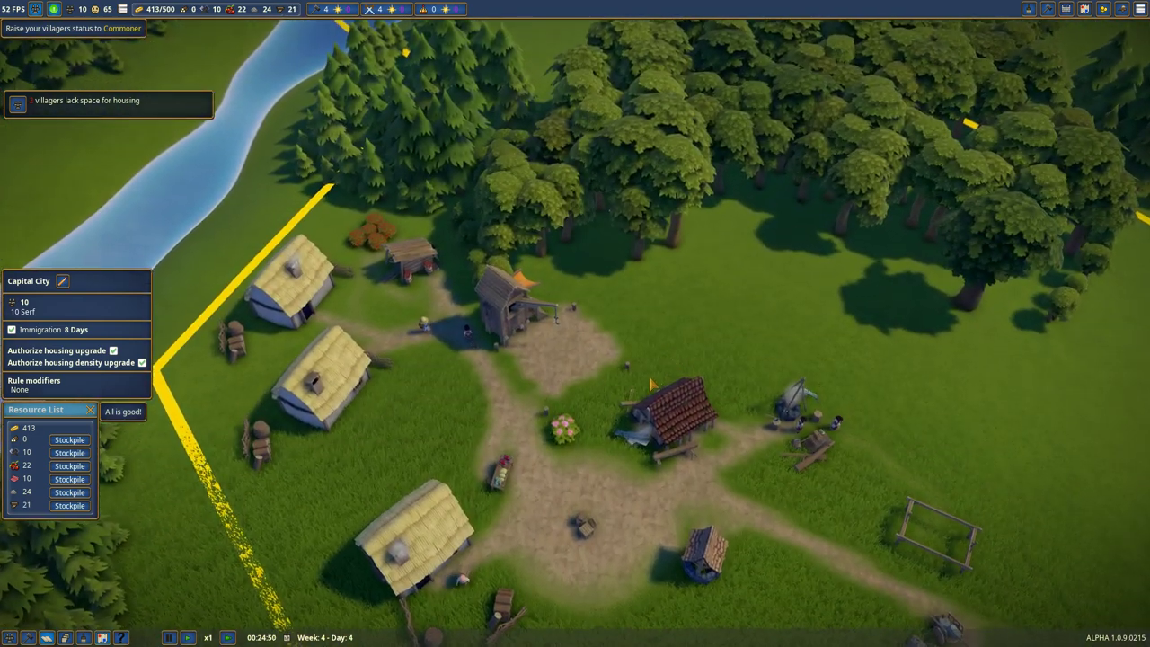
pyautogui.scroll(2, 650, 384)
pyautogui.scroll(2, 673, 359)
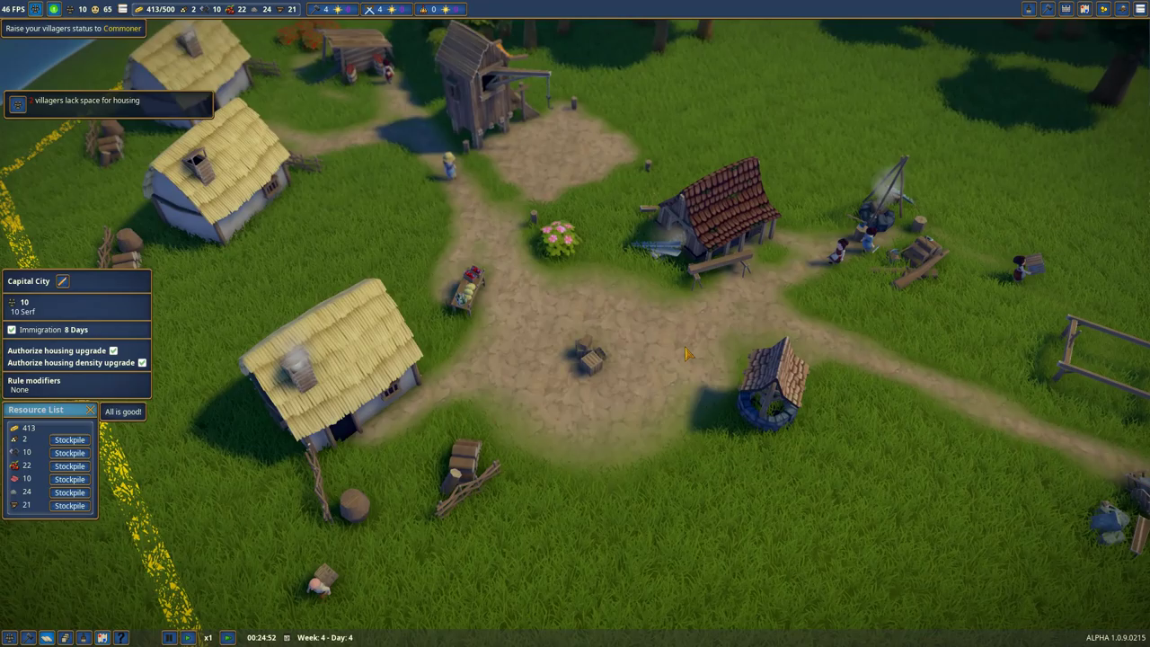
# Step: Orbit to the opposite side of the village and glance at the building list and budget
pyautogui.press('e')
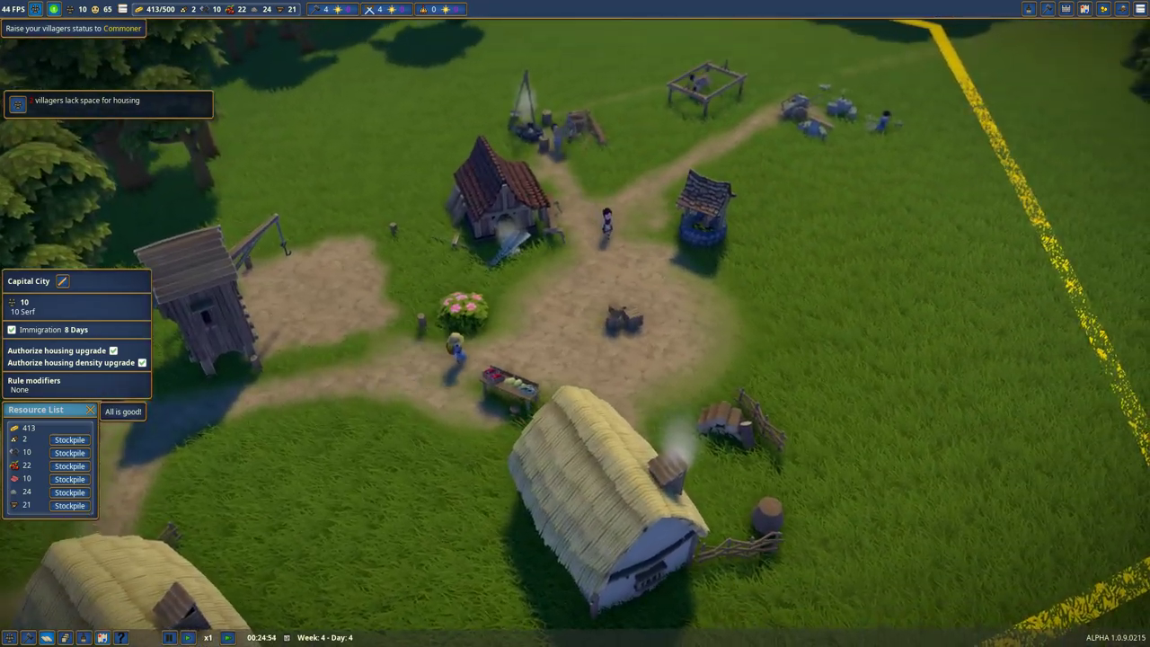
pyautogui.press('e')
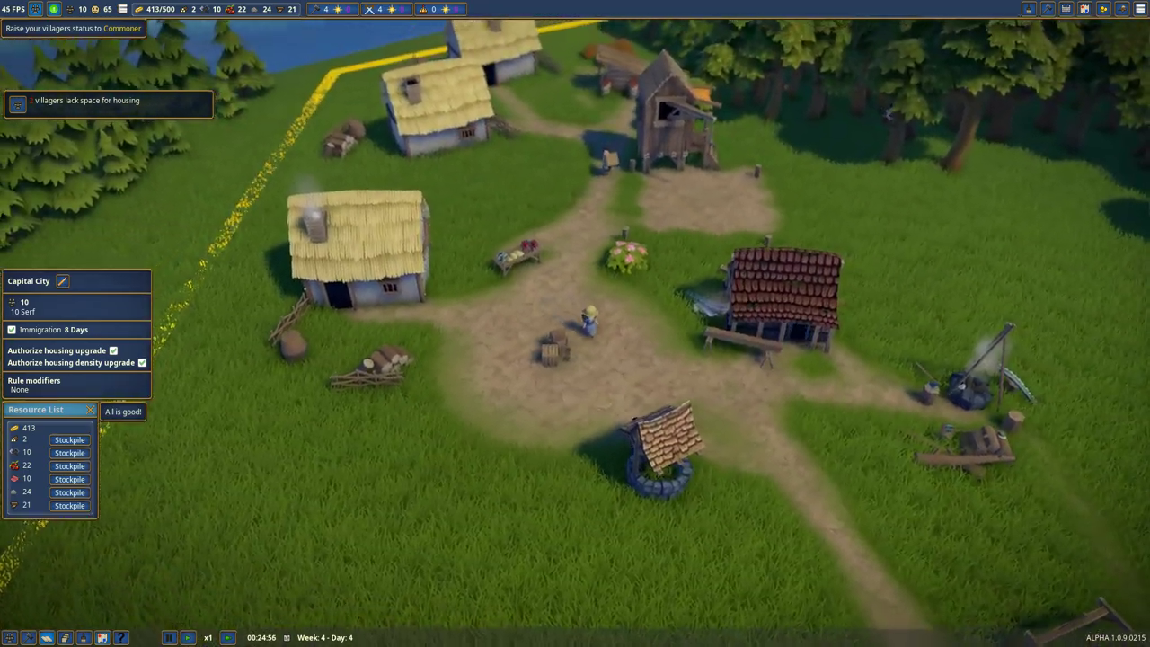
pyautogui.scroll(-2, 680, 333)
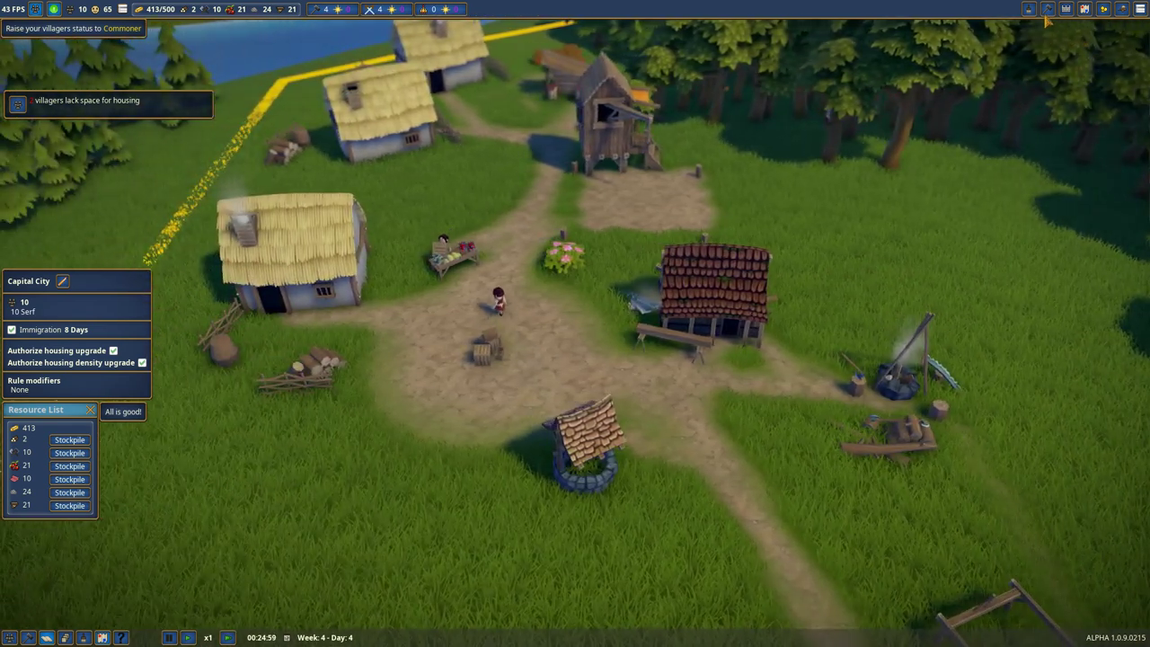
pyautogui.click(1048, 11)
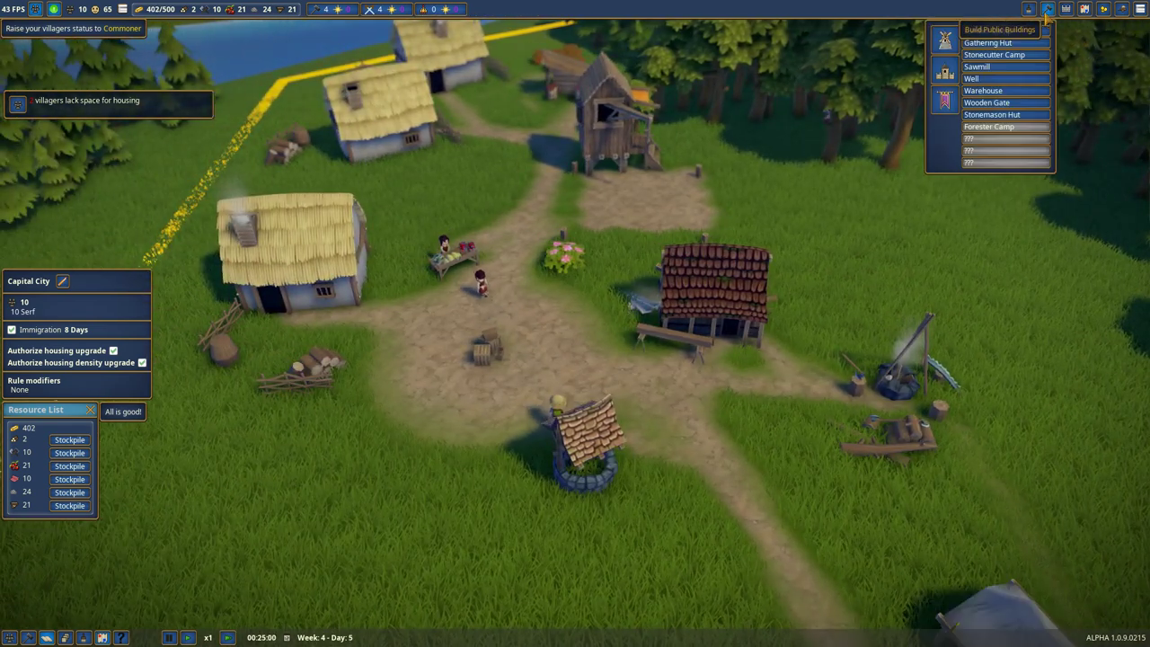
pyautogui.click(1103, 11)
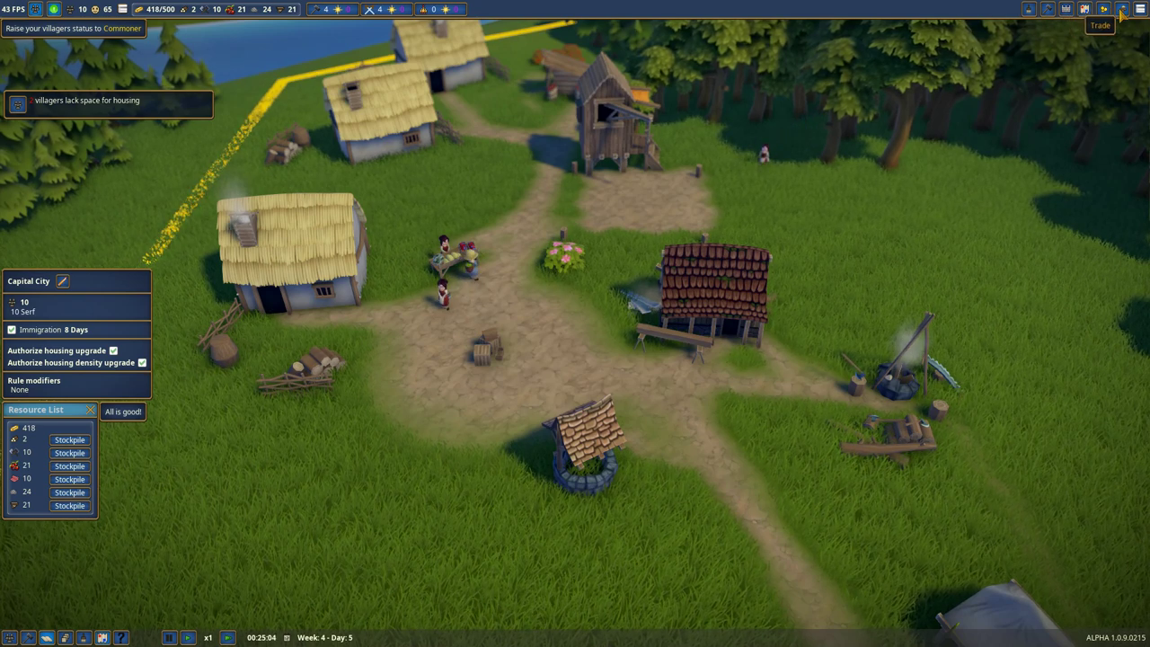
# Step: Start designing a Market and choose the Red Tent stall part beside the central path
pyautogui.click(1123, 11)
pyautogui.click(1047, 11)
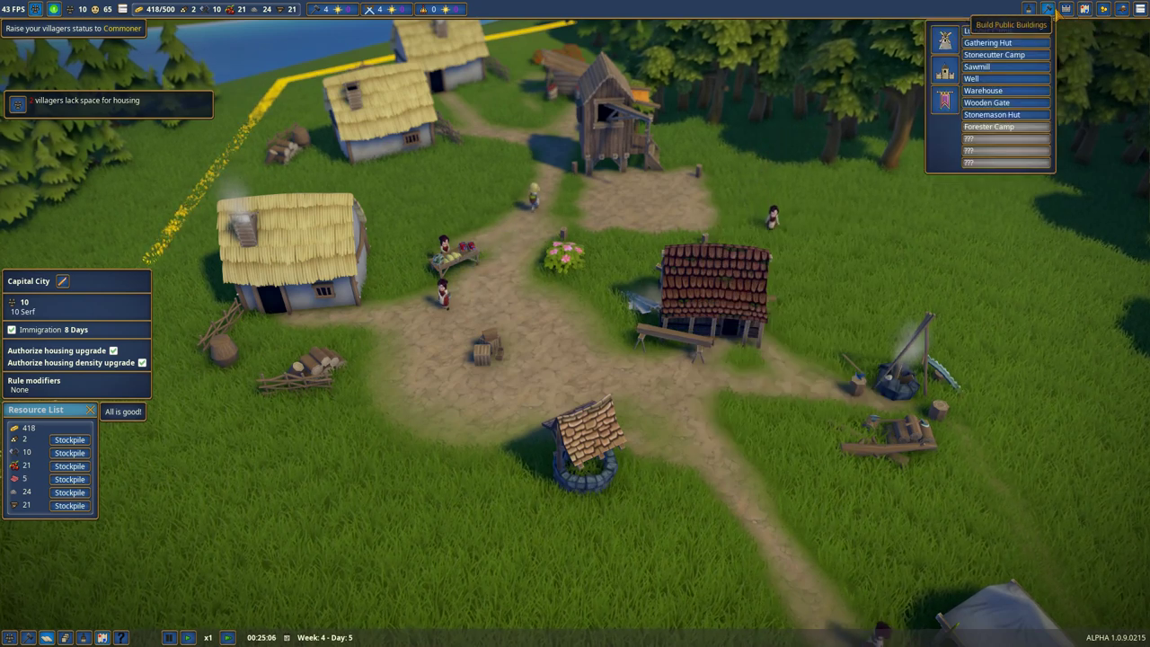
pyautogui.click(988, 54)
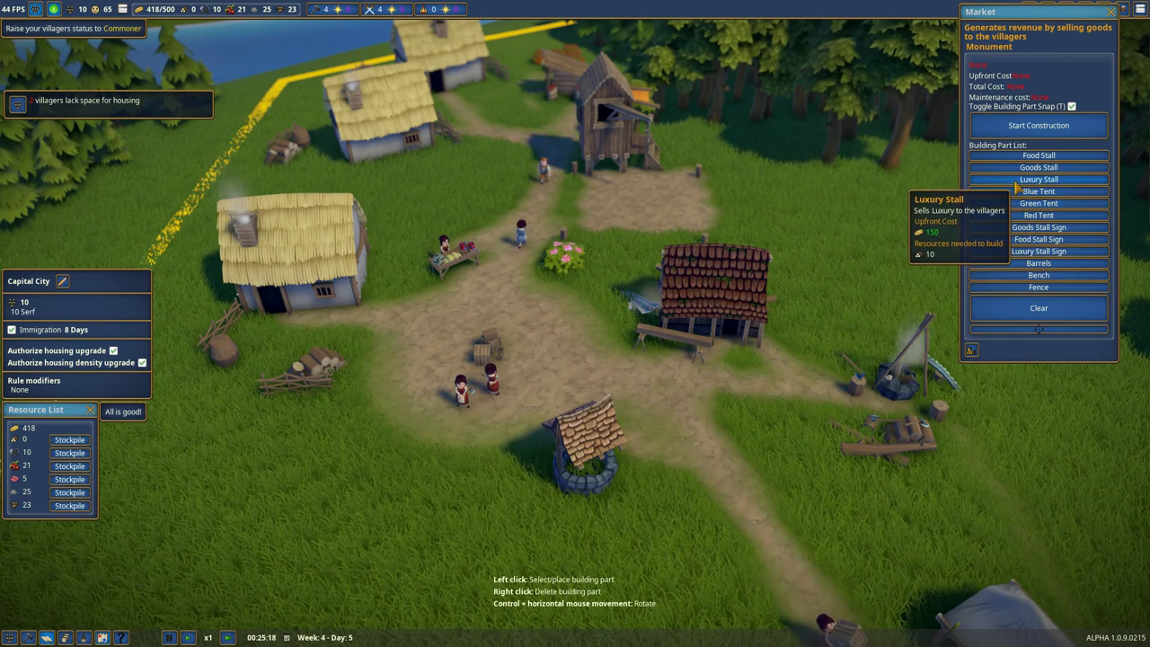
pyautogui.click(1037, 215)
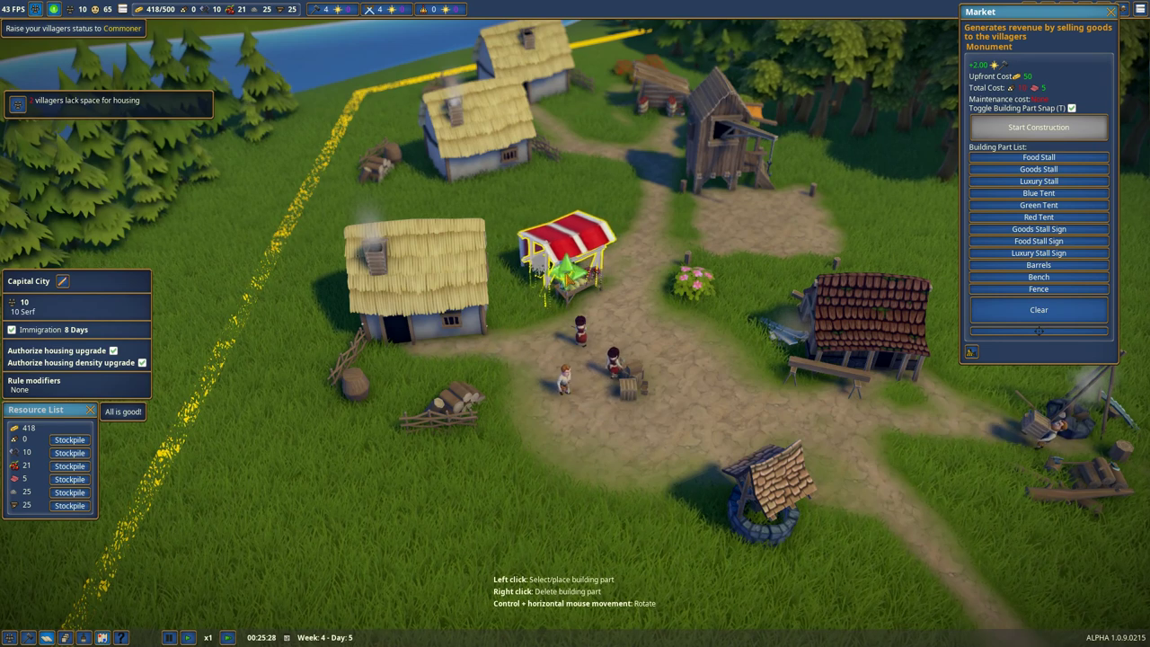
# Step: Exit part placement, reopen the market design and remove the Red Tent part
pyautogui.press('Escape')
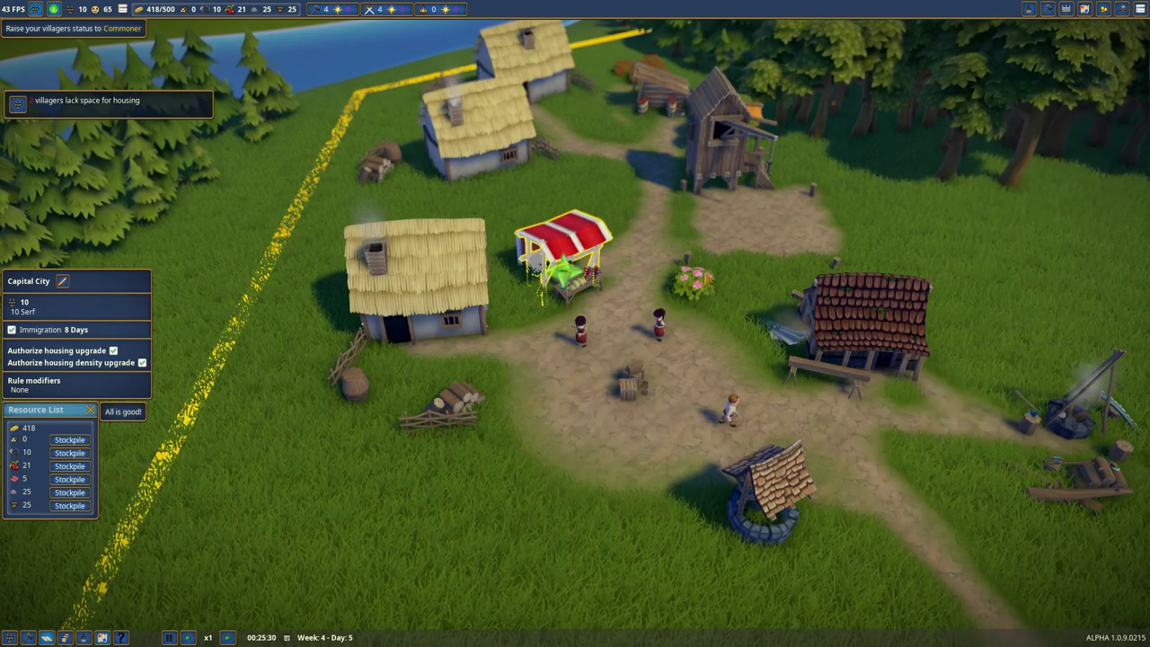
pyautogui.click(580, 240)
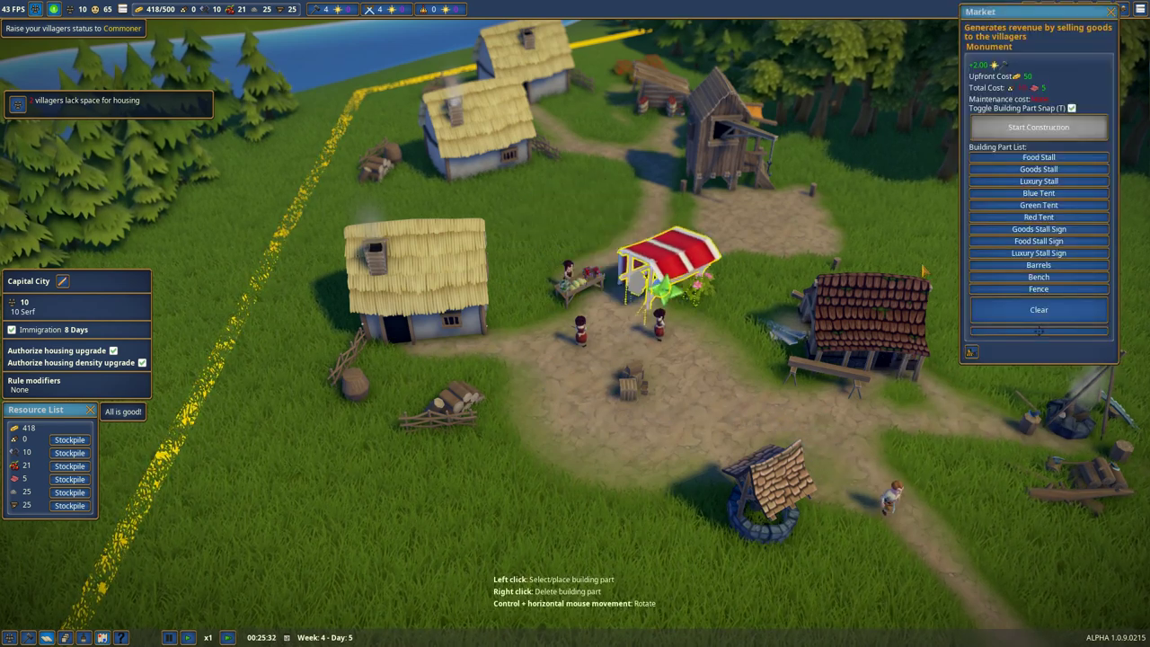
pyautogui.click(1039, 308)
pyautogui.moveTo(817, 278); pyautogui.dragTo(503, 287)
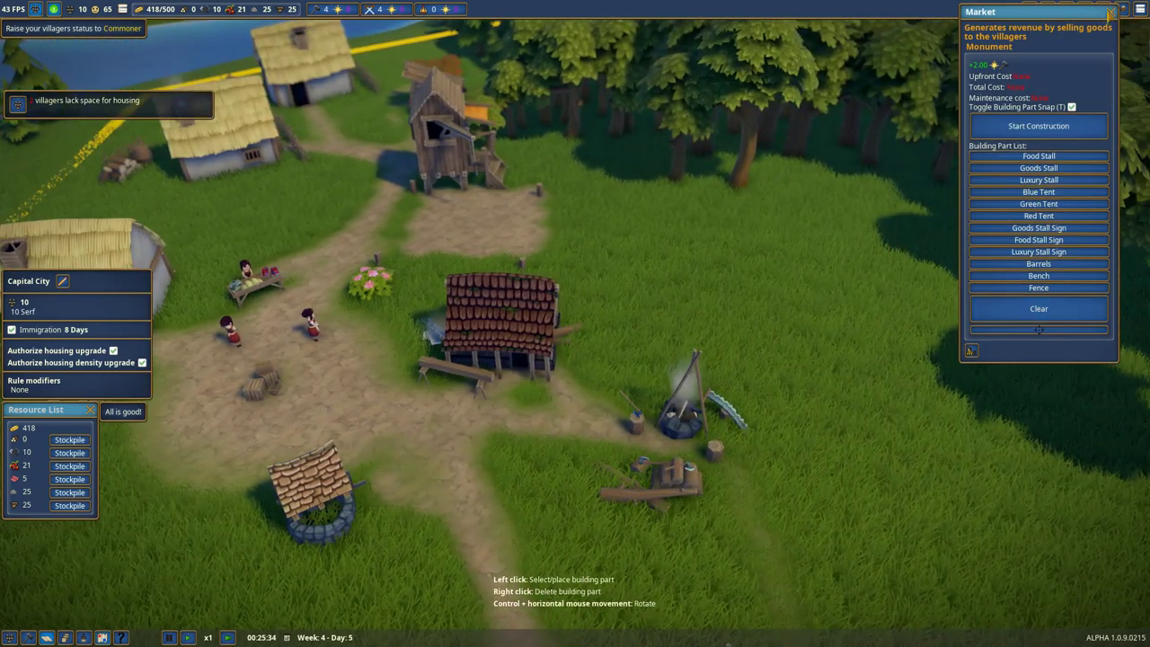
# Step: Close the market design and bring up the Sawmill and Warehouse panels
pyautogui.press('Escape')
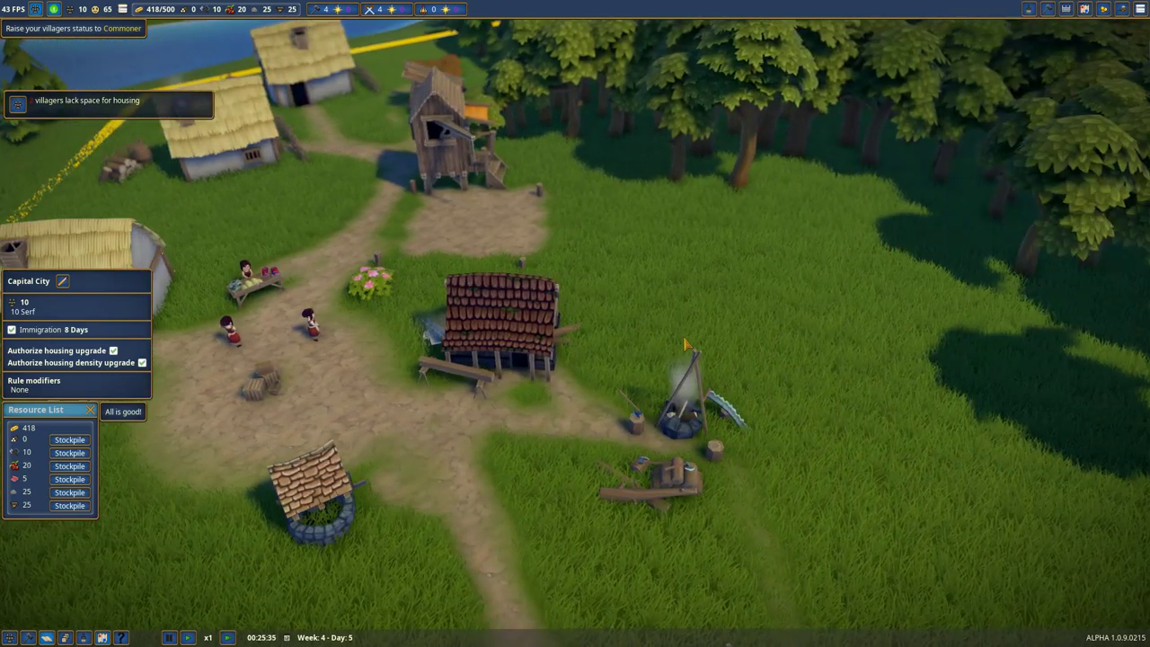
pyautogui.scroll(-5, 685, 343)
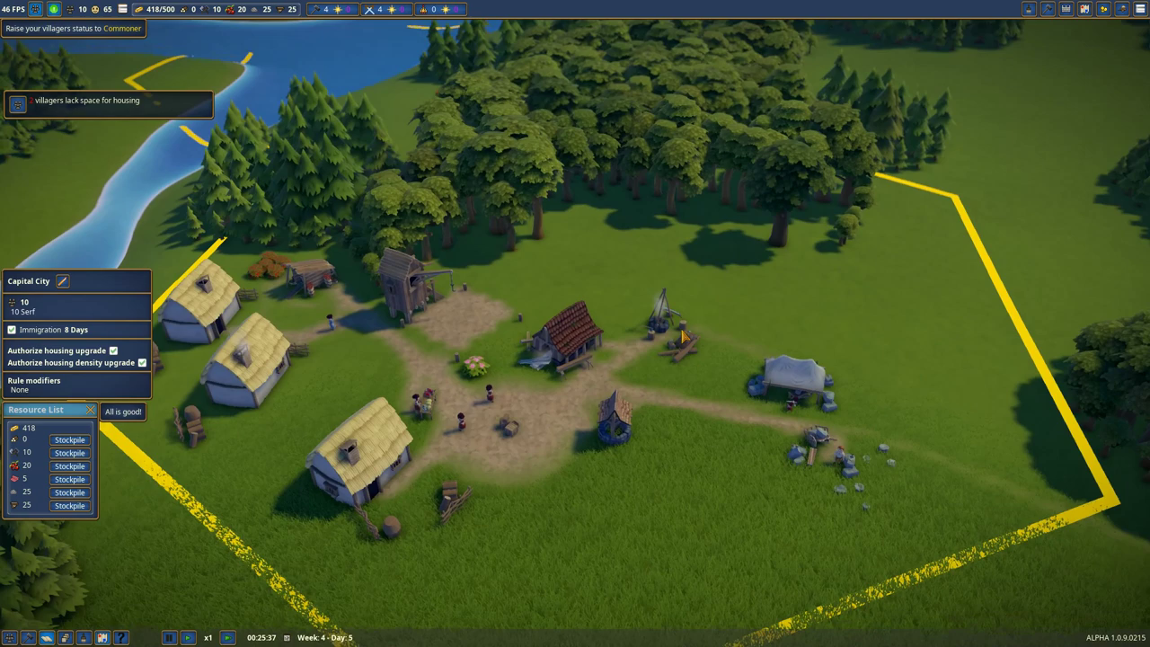
pyautogui.moveTo(682, 334); pyautogui.dragTo(541, 386)
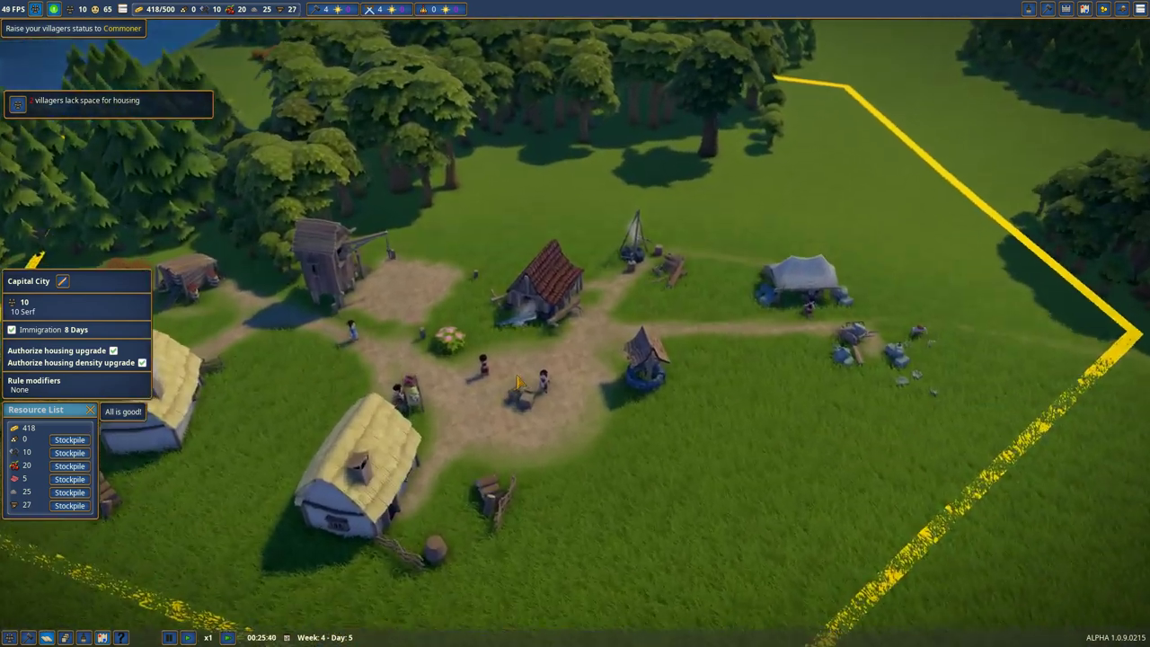
pyautogui.scroll(5, 542, 386)
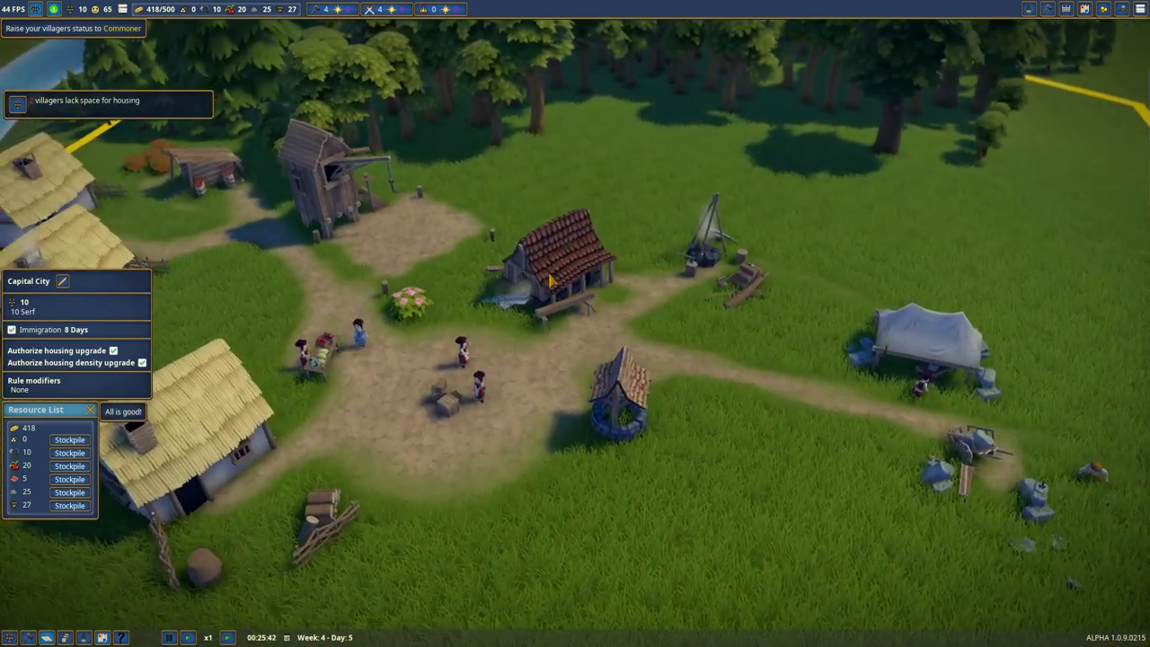
pyautogui.click(554, 283)
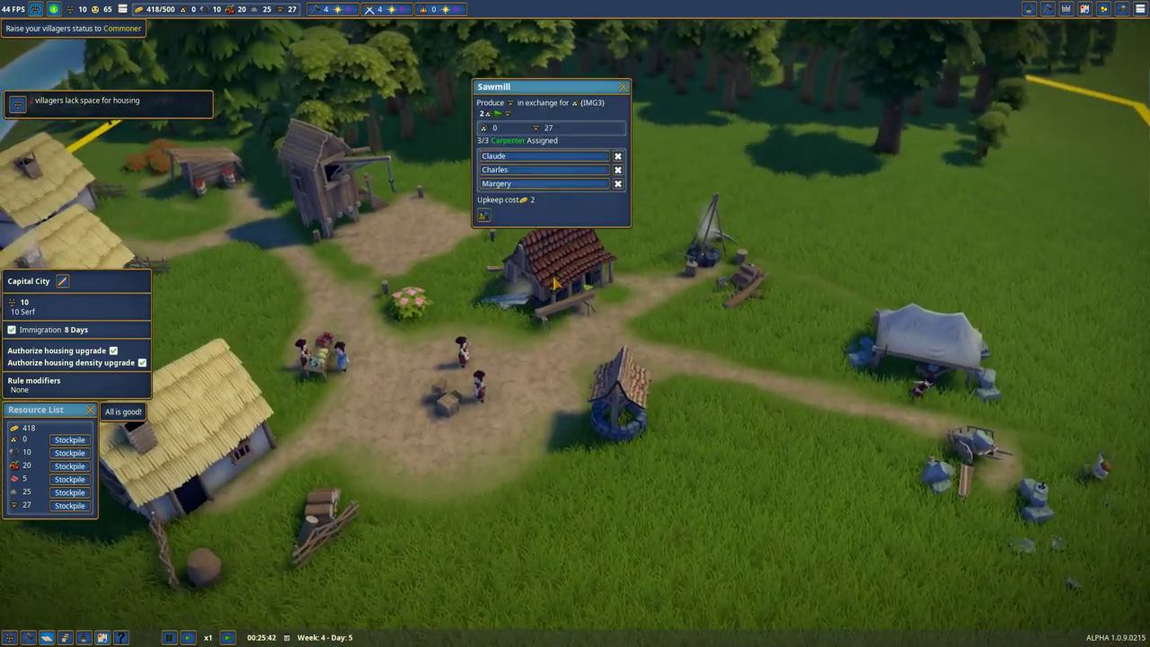
pyautogui.click(352, 191)
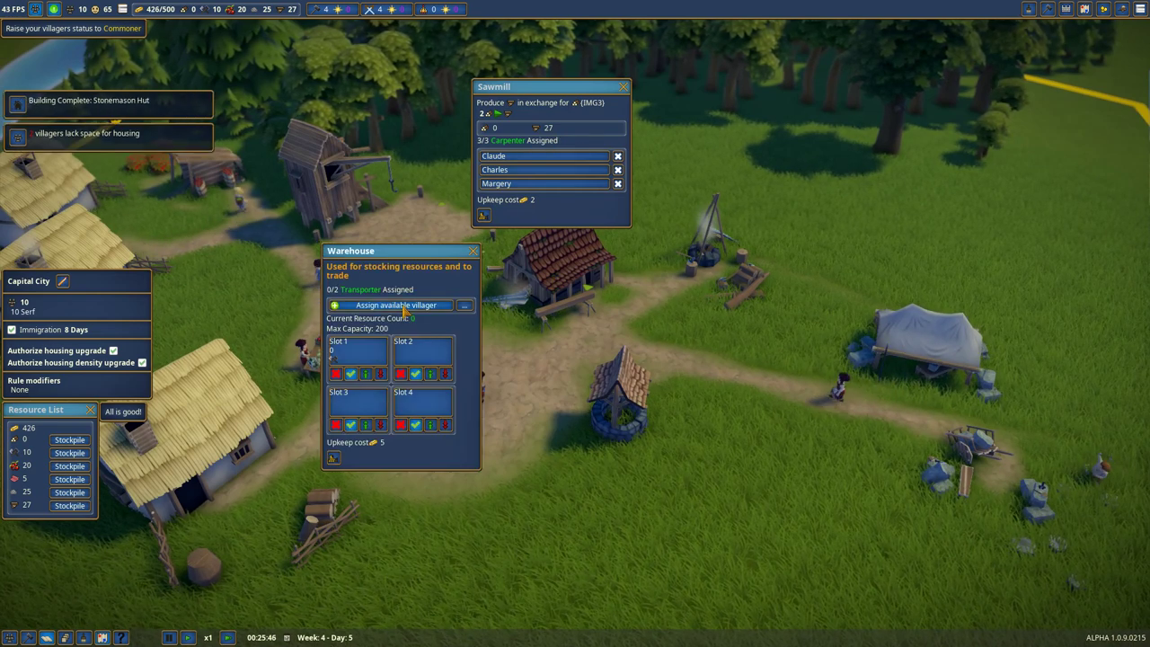
# Step: Check storage slot 2's resource choices, then assign an available villager as warehouse transporter
pyautogui.click(422, 355)
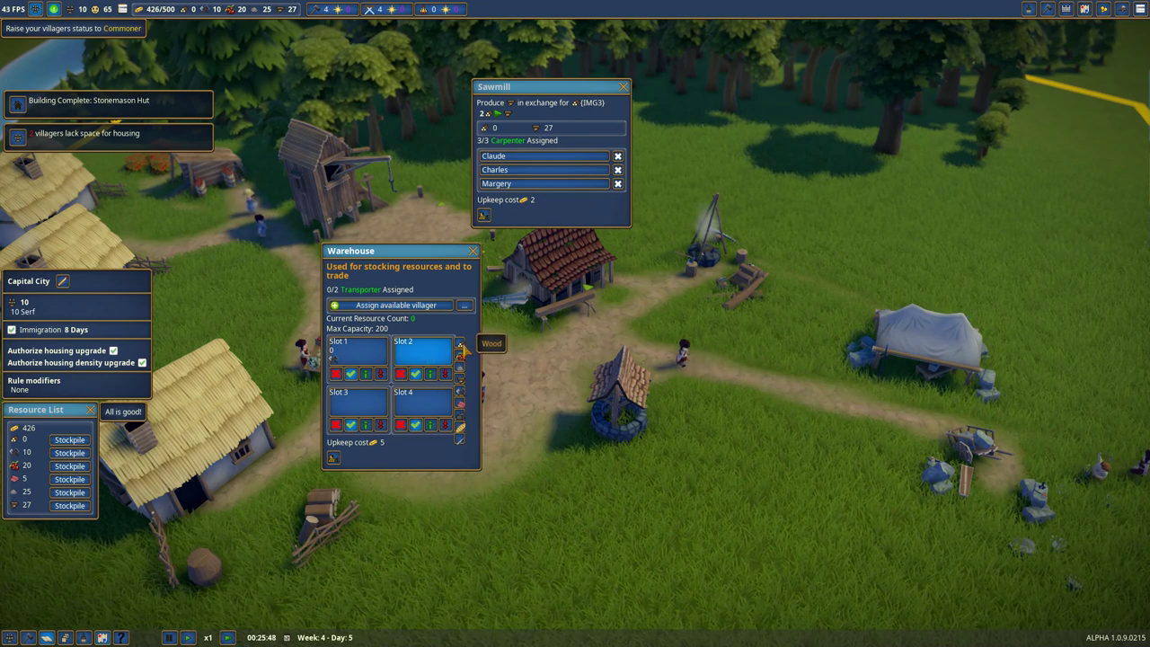
pyautogui.click(460, 376)
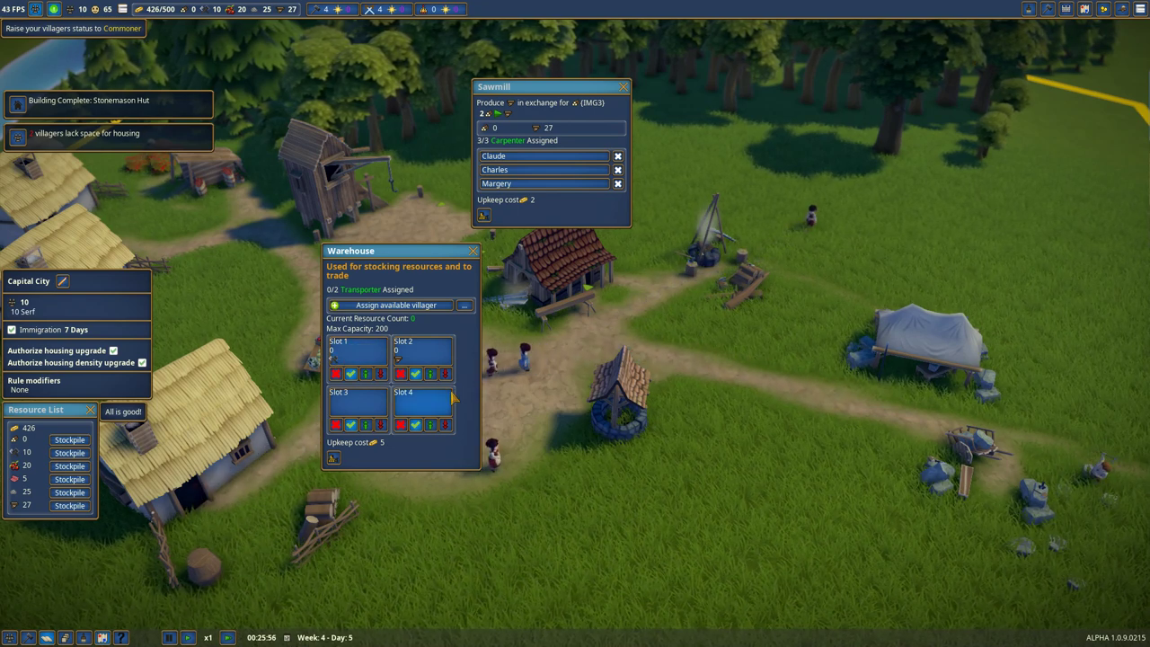
pyautogui.click(397, 305)
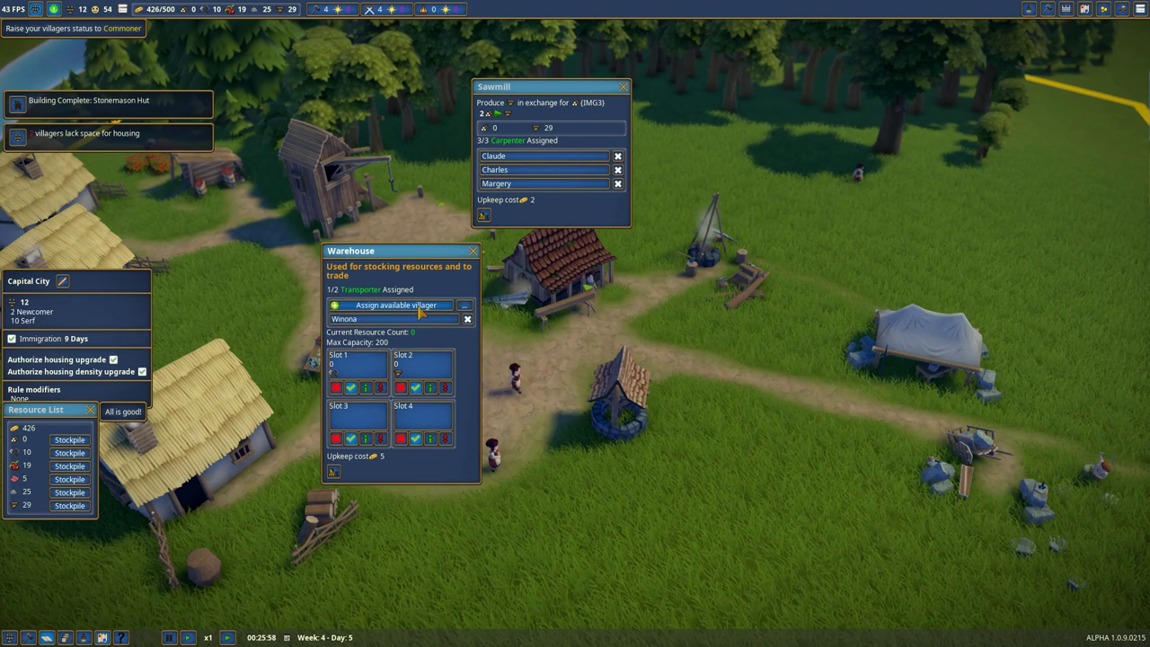
# Step: Close the Warehouse and Sawmill panels and bring up the Gathering Hut's details
pyautogui.click(473, 250)
pyautogui.scroll(3, 574, 324)
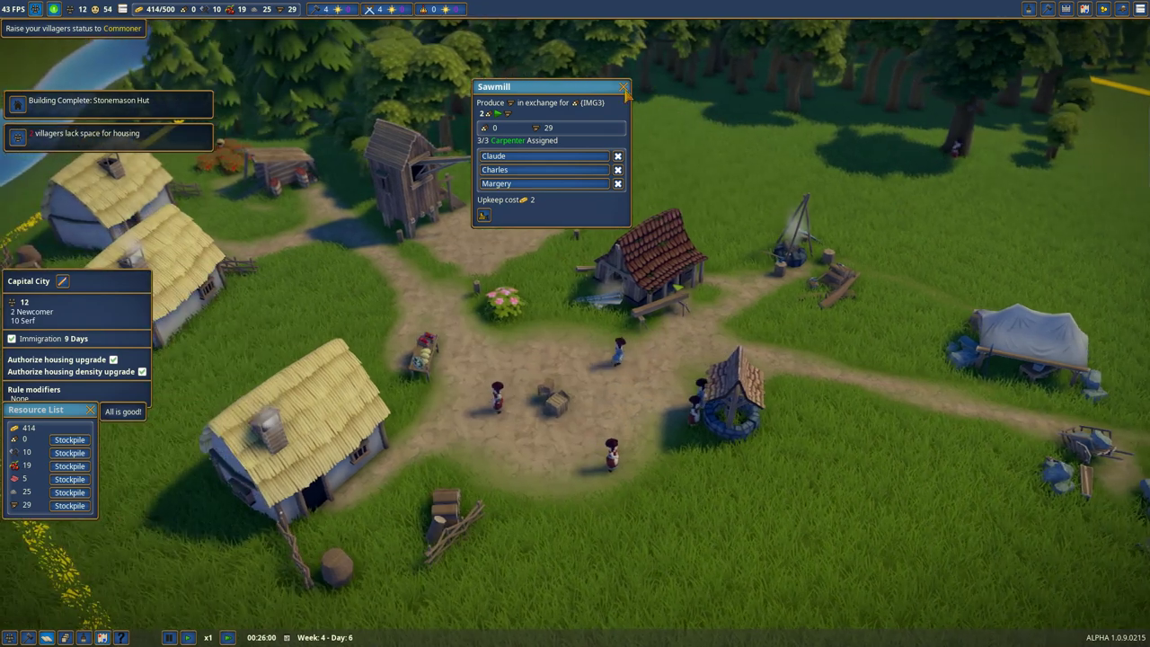
pyautogui.click(623, 87)
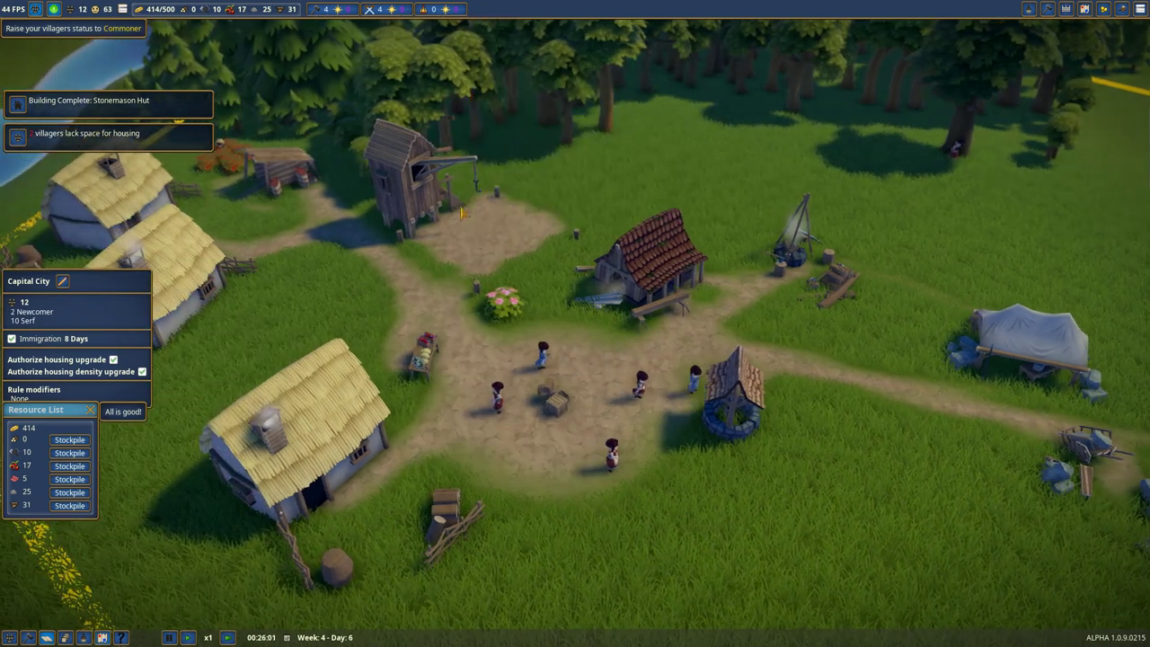
pyautogui.moveTo(462, 214); pyautogui.dragTo(575, 207)
pyautogui.click(520, 180)
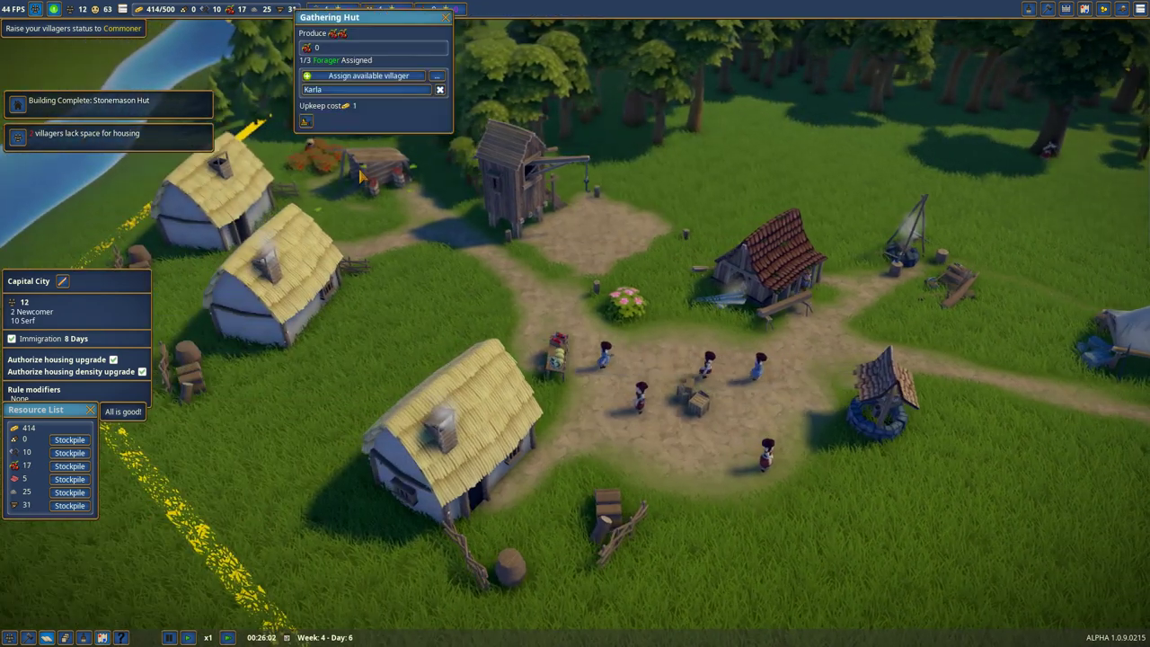
# Step: Assign two available villagers as foragers, close the hut's panel and pan over the village
pyautogui.click(361, 75)
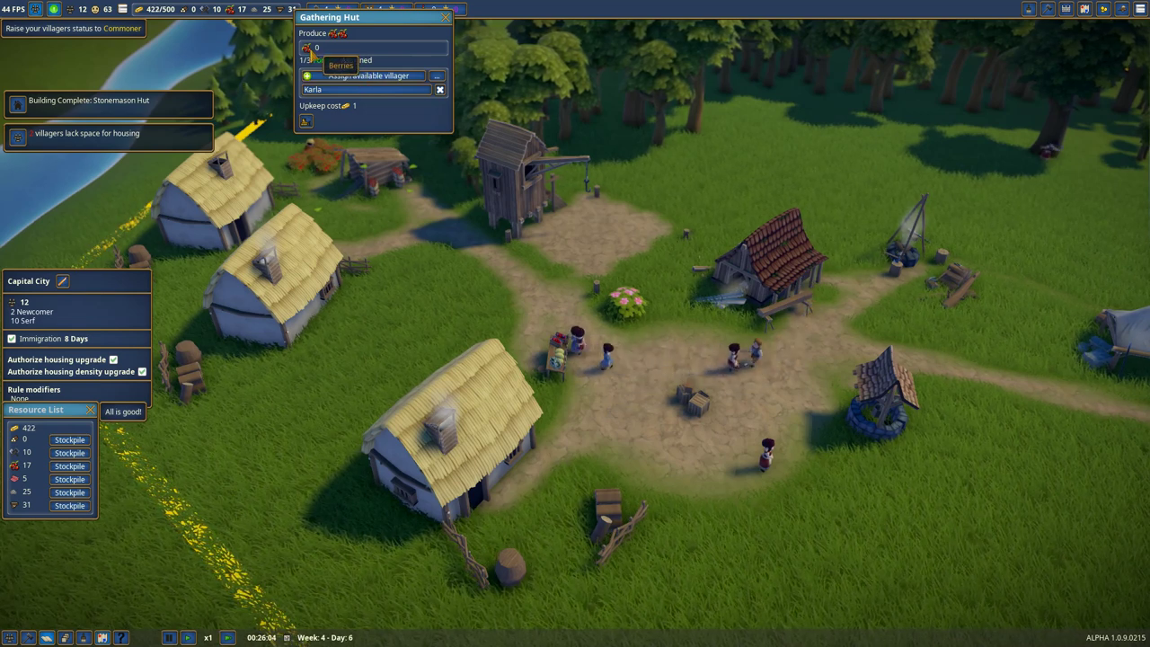
pyautogui.click(344, 77)
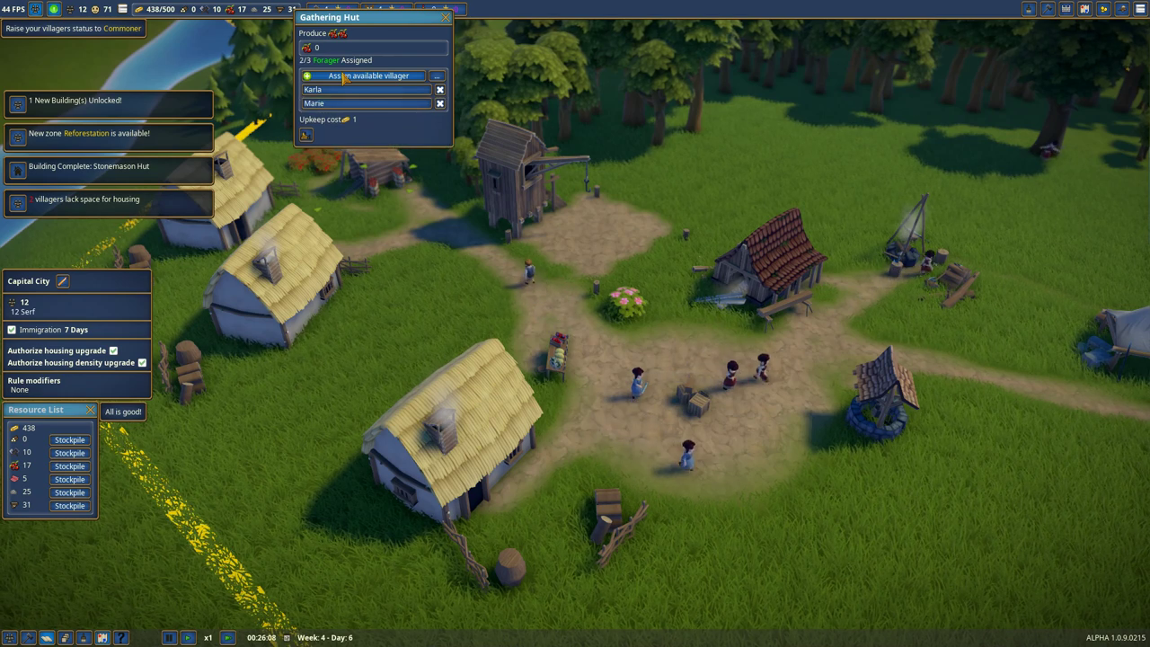
pyautogui.scroll(2, 466, 47)
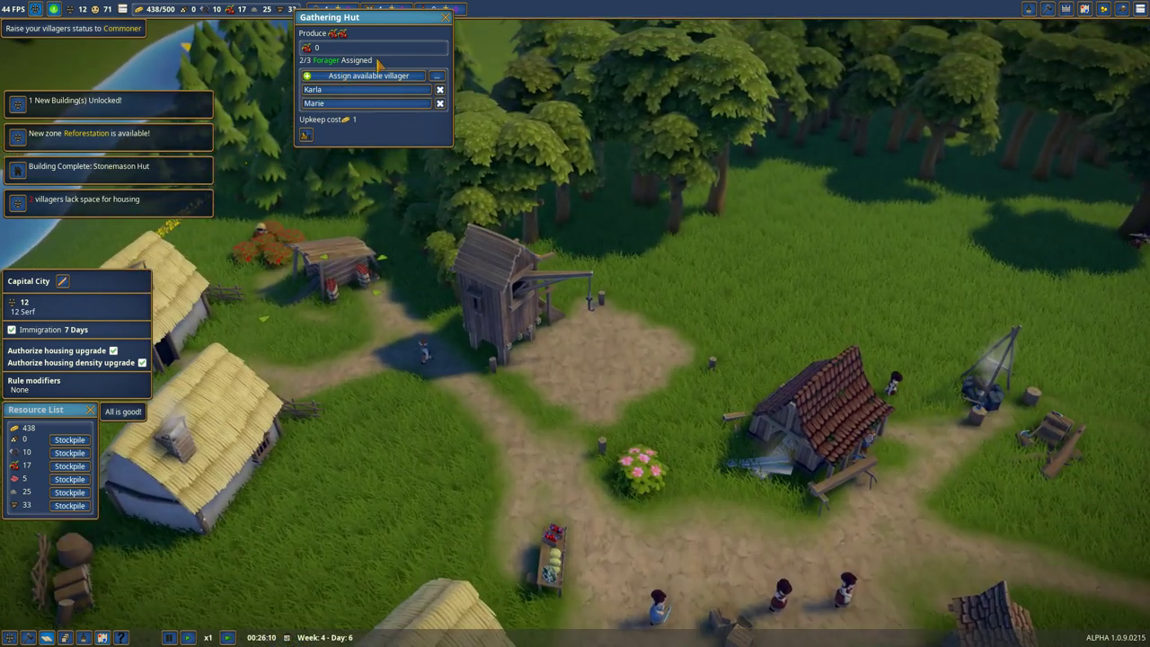
pyautogui.click(446, 18)
pyautogui.press('d')
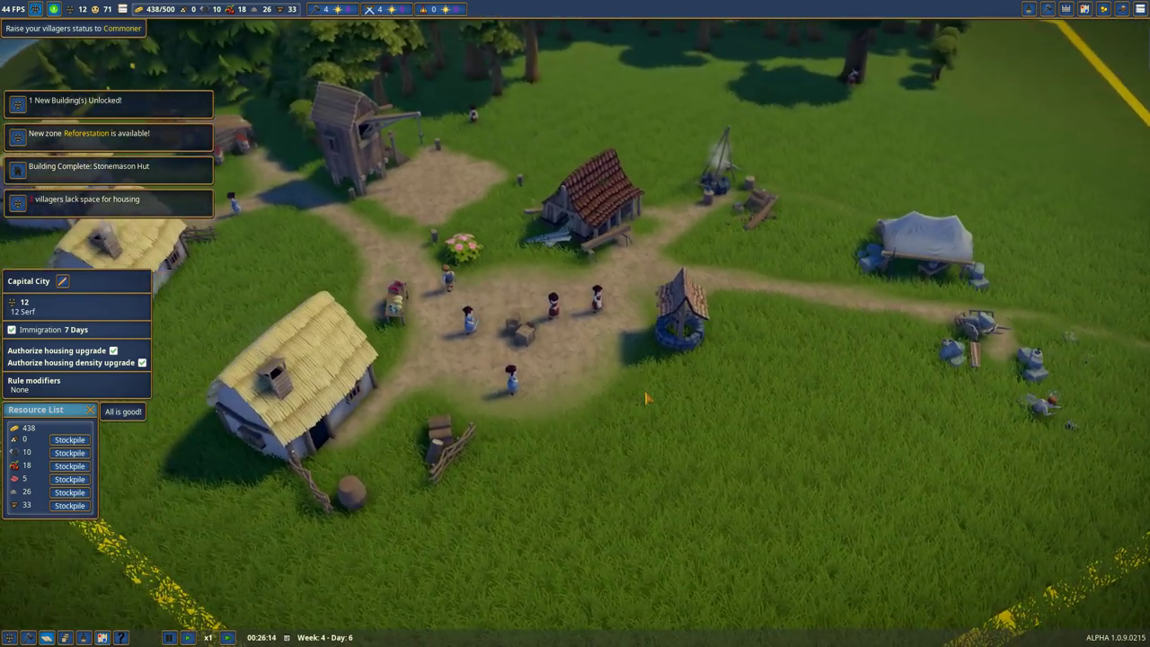
pyautogui.press('a')
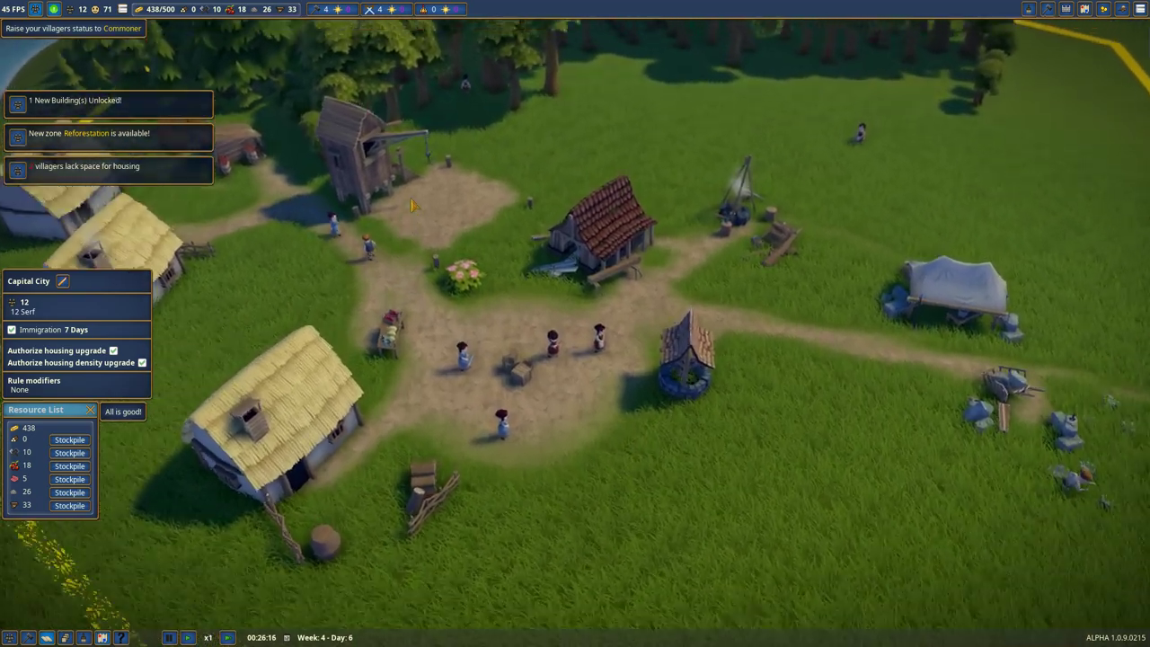
pyautogui.scroll(1, 595, 336)
pyautogui.scroll(-5, 476, 203)
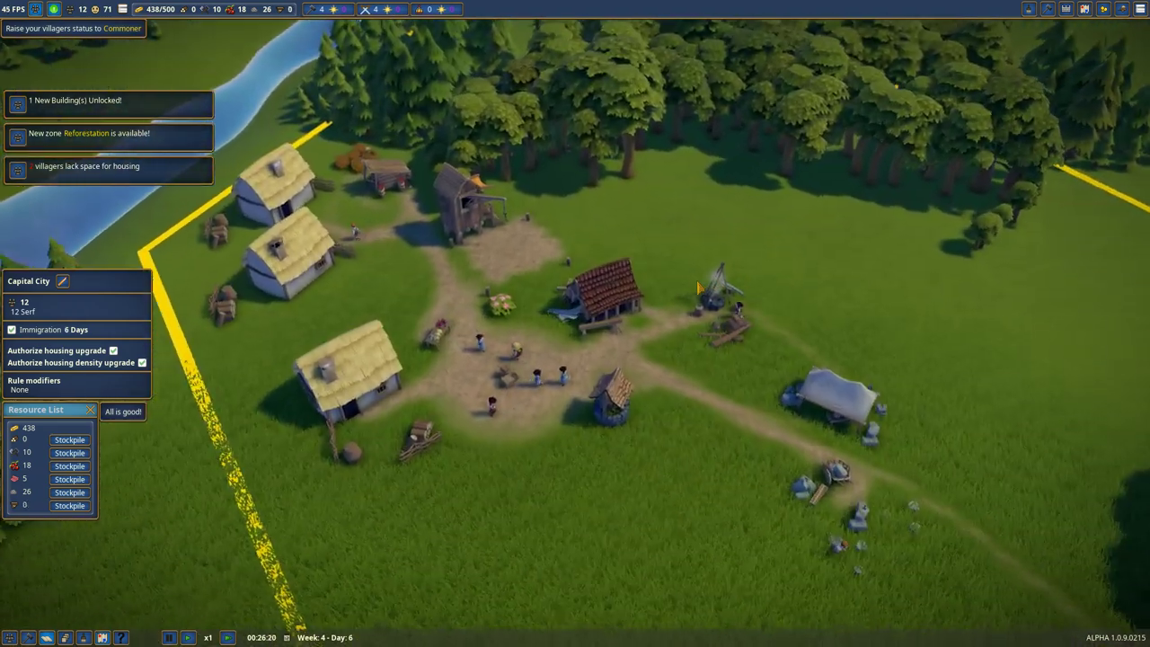
pyautogui.scroll(3, 696, 276)
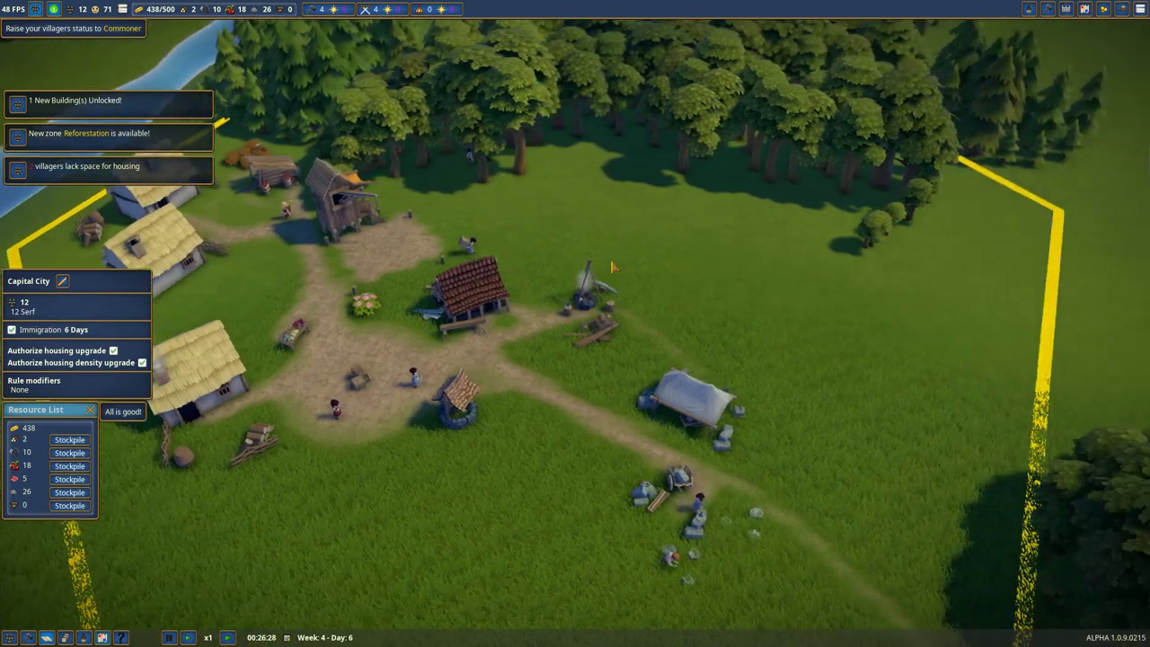
pyautogui.scroll(-4, 667, 285)
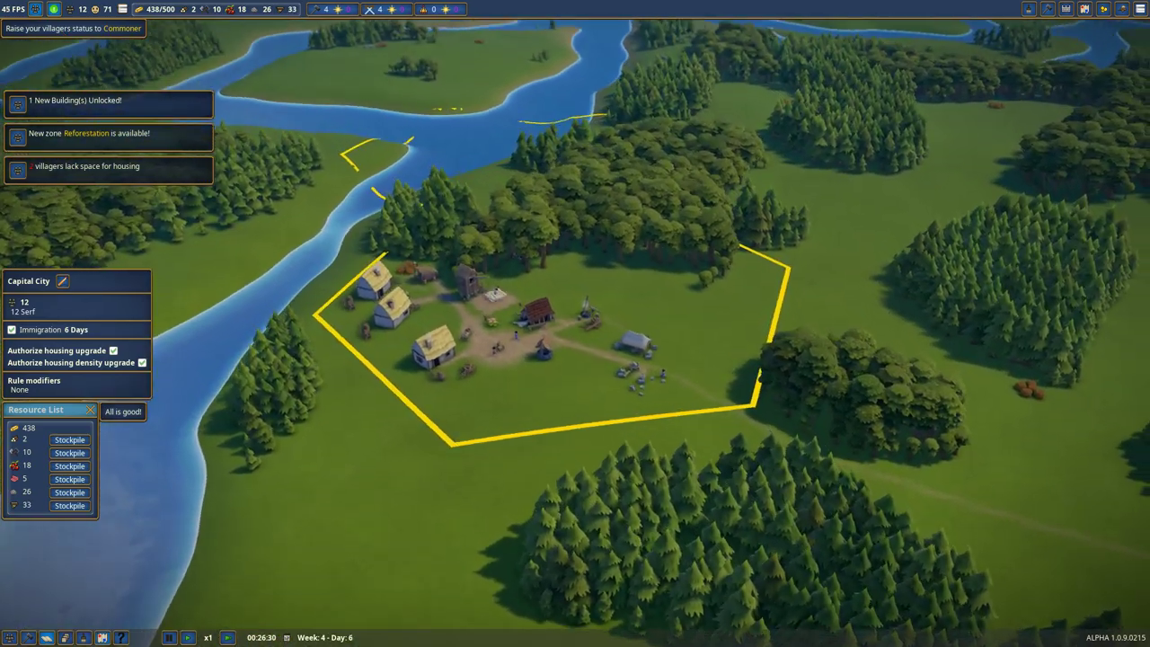
pyautogui.scroll(3, 667, 286)
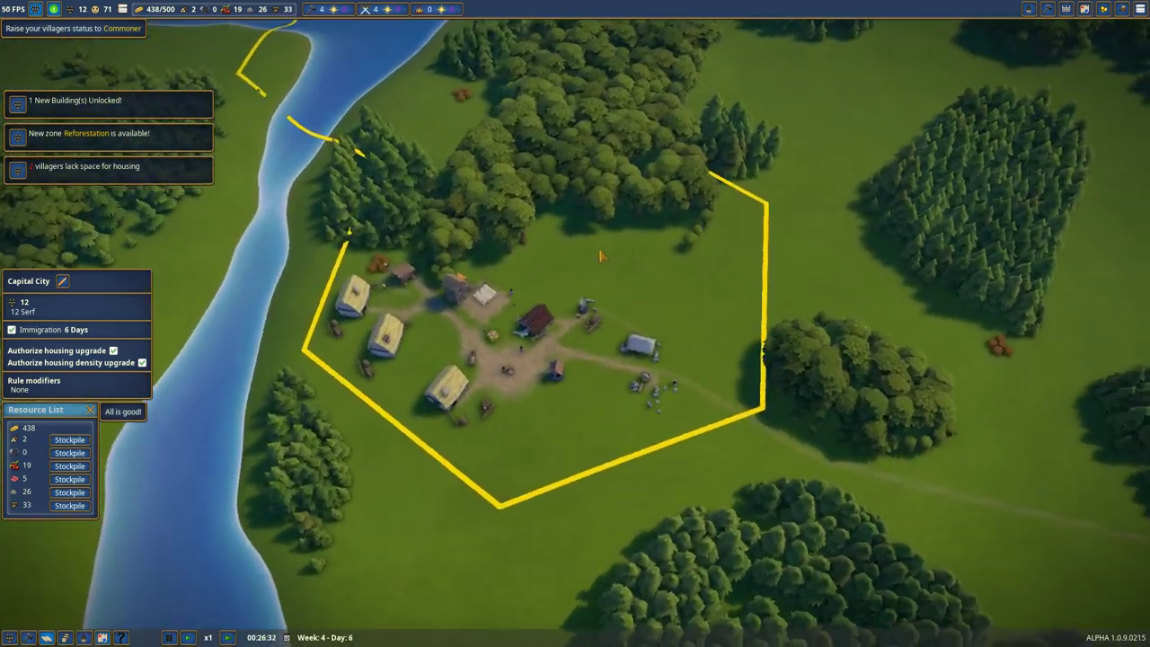
pyautogui.scroll(4, 602, 256)
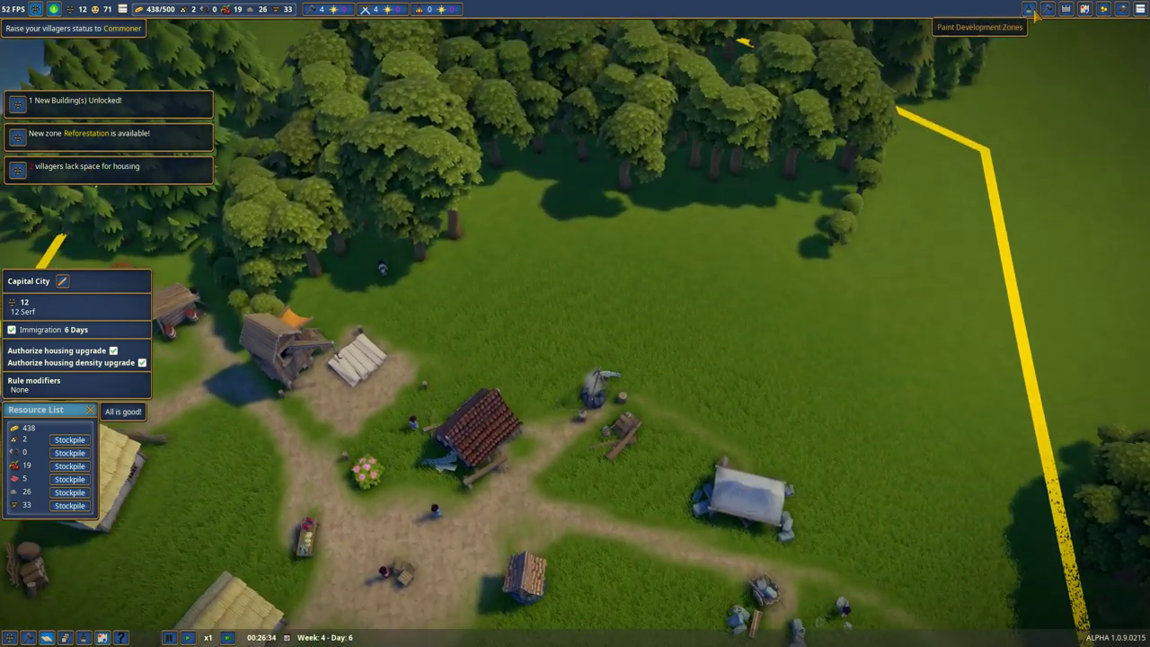
# Step: Paint a Reforestation zone across the eastern grassland using the development zone painter
pyautogui.click(1030, 9)
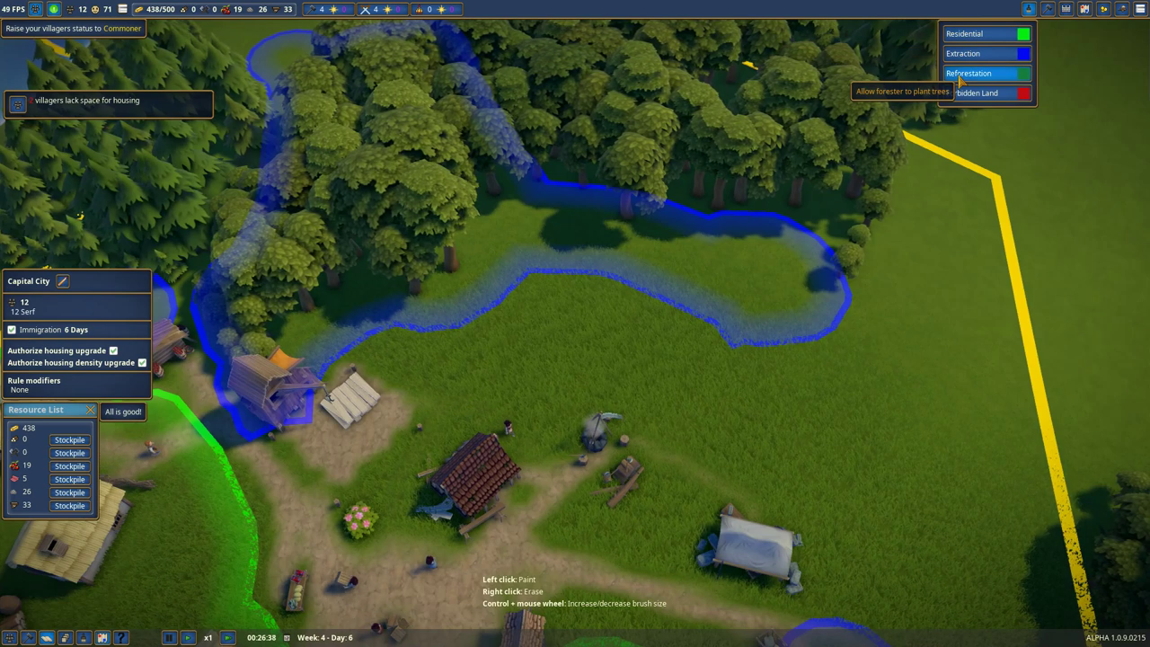
pyautogui.click(968, 73)
pyautogui.moveTo(781, 404)
pyautogui.mouseDown()
pyautogui.moveTo(896, 371)
pyautogui.moveTo(934, 415)
pyautogui.mouseUp()
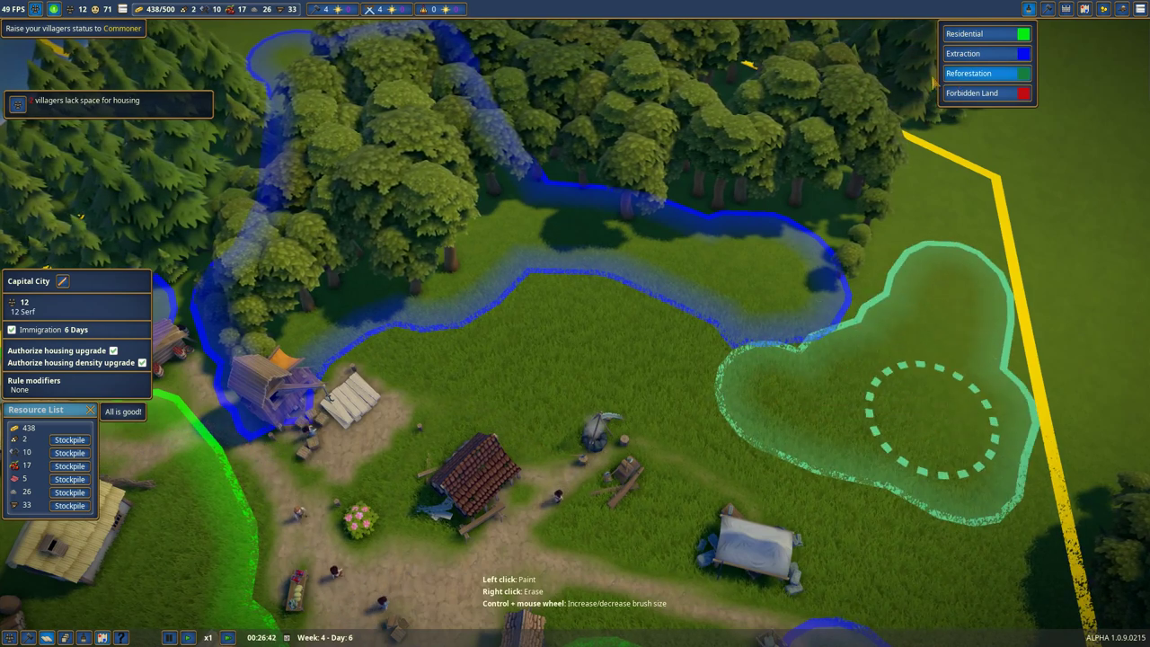
# Step: Paint a Residential zone on the open field north of the village centre and round it out
pyautogui.click(986, 34)
pyautogui.scroll(1, 768, 337)
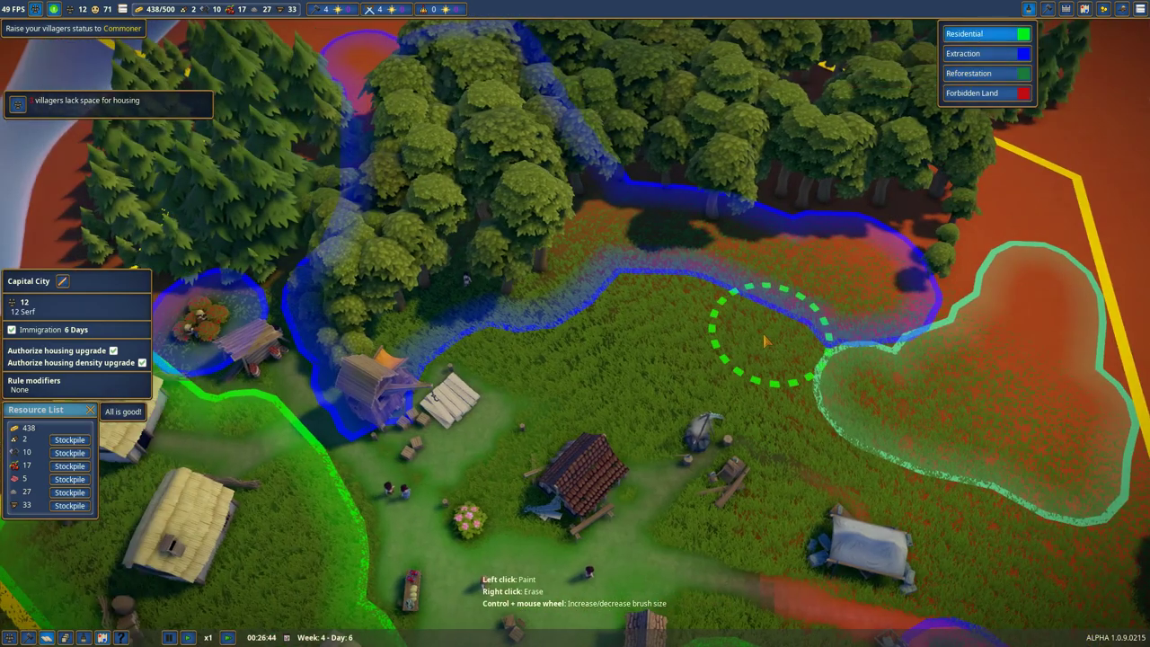
pyautogui.press('pageup')
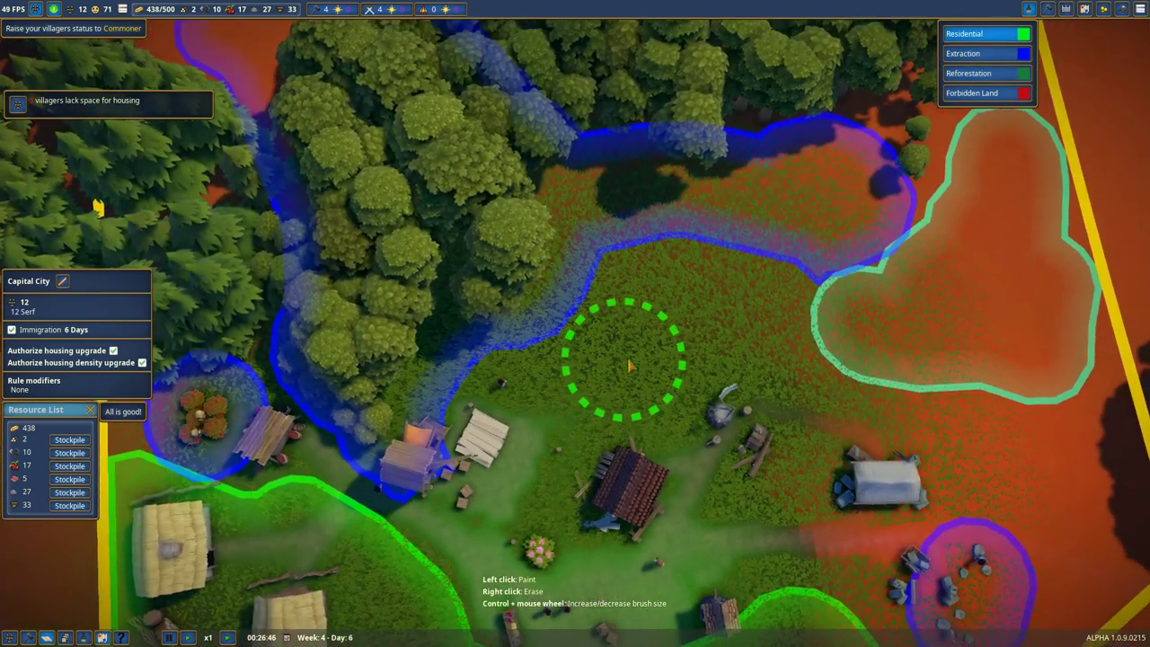
pyautogui.moveTo(631, 365)
pyautogui.mouseDown()
pyautogui.moveTo(611, 343)
pyautogui.moveTo(665, 305)
pyautogui.mouseUp()
pyautogui.click(986, 53)
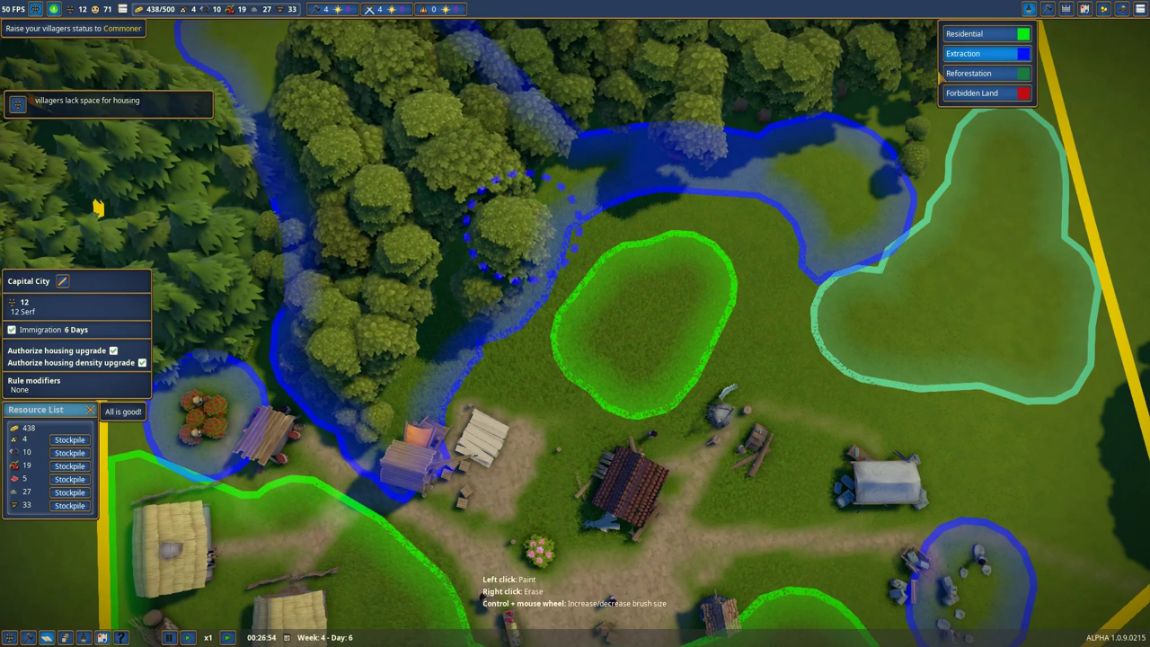
pyautogui.click(972, 73)
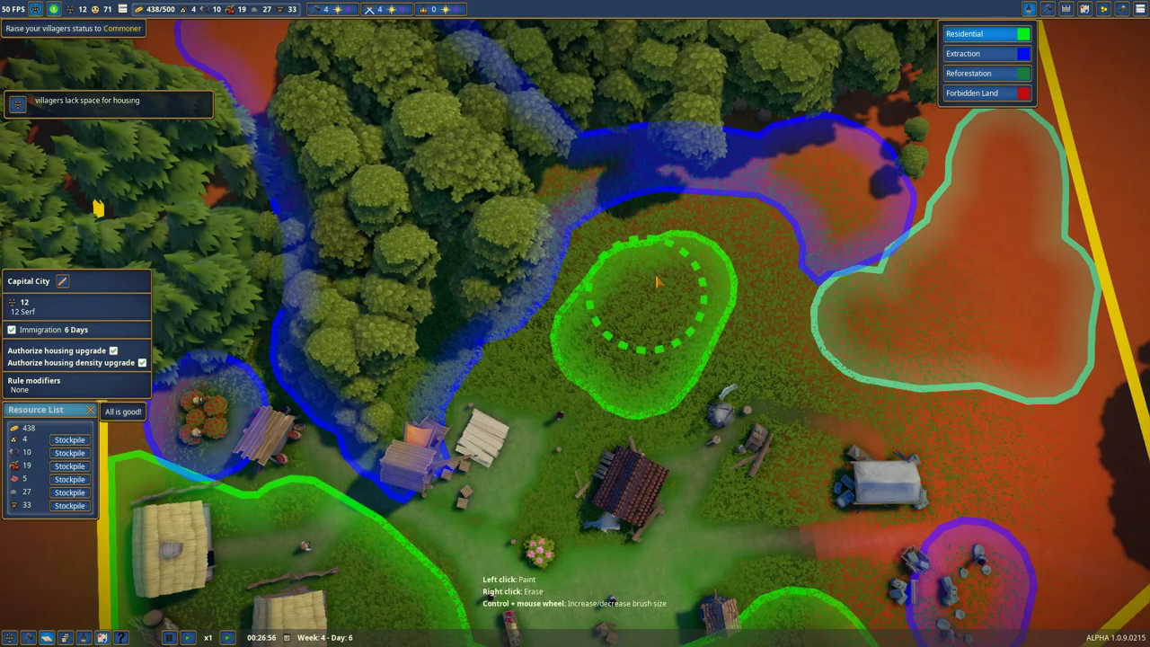
pyautogui.moveTo(634, 286); pyautogui.dragTo(593, 344)
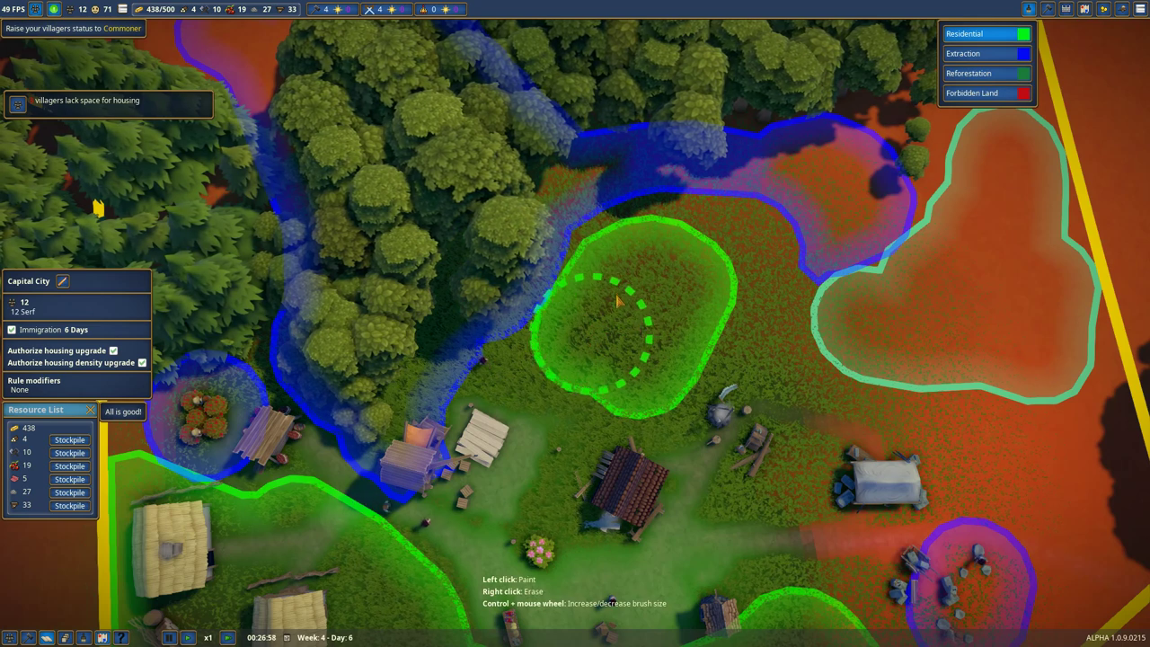
pyautogui.moveTo(617, 300); pyautogui.dragTo(599, 334)
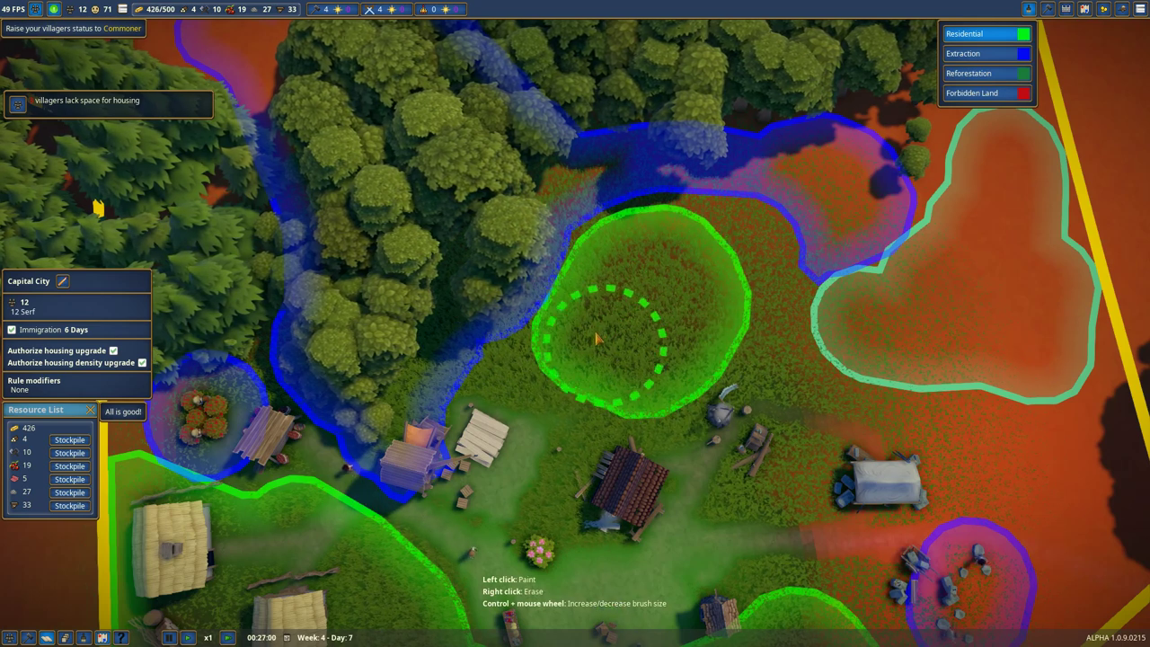
# Step: Leave zone painting and pause the game at speed x0 over the territory
pyautogui.press('Escape')
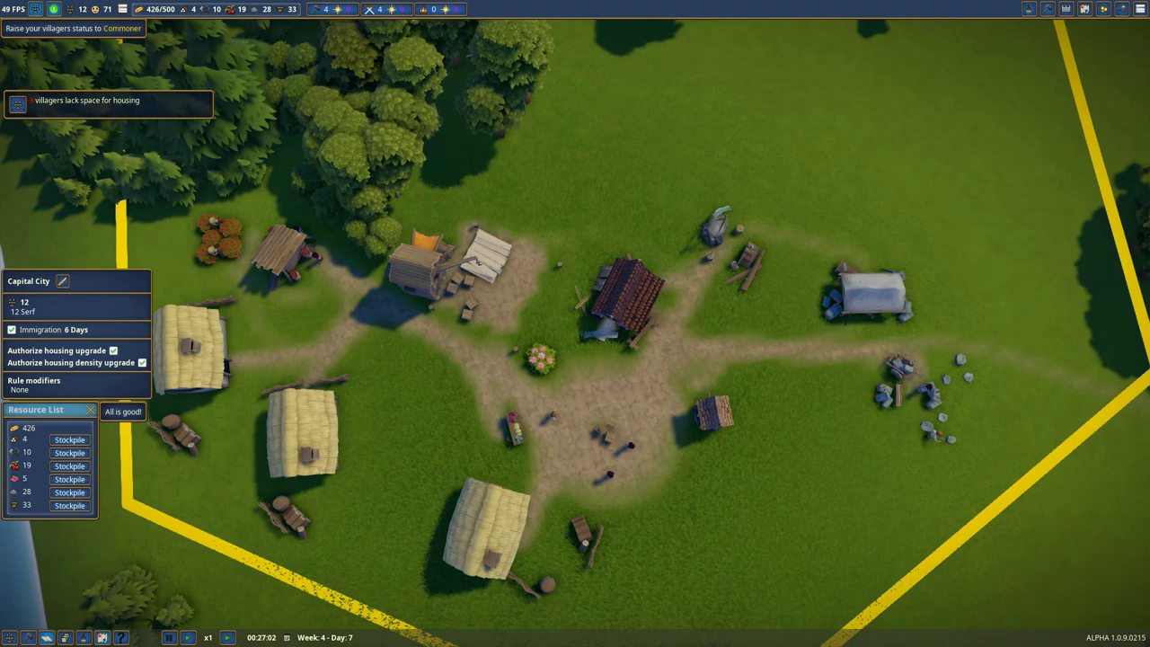
pyautogui.scroll(-5, 575, 360)
pyautogui.scroll(-5, 575, 359)
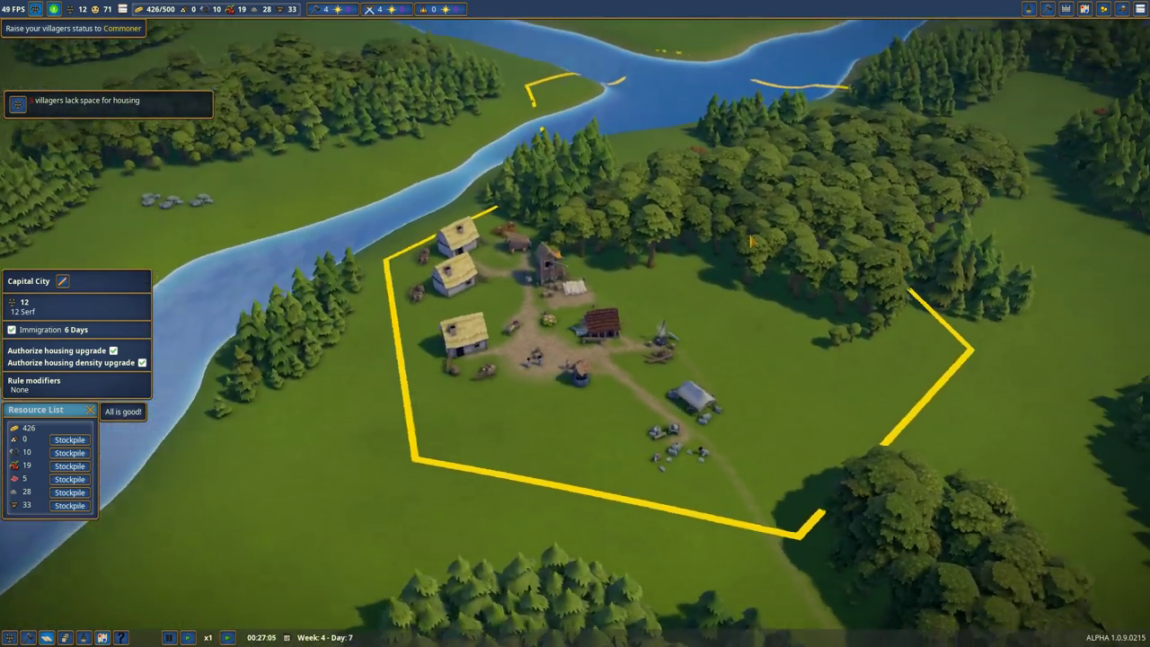
pyautogui.press('space')
pyautogui.scroll(-1, 704, 359)
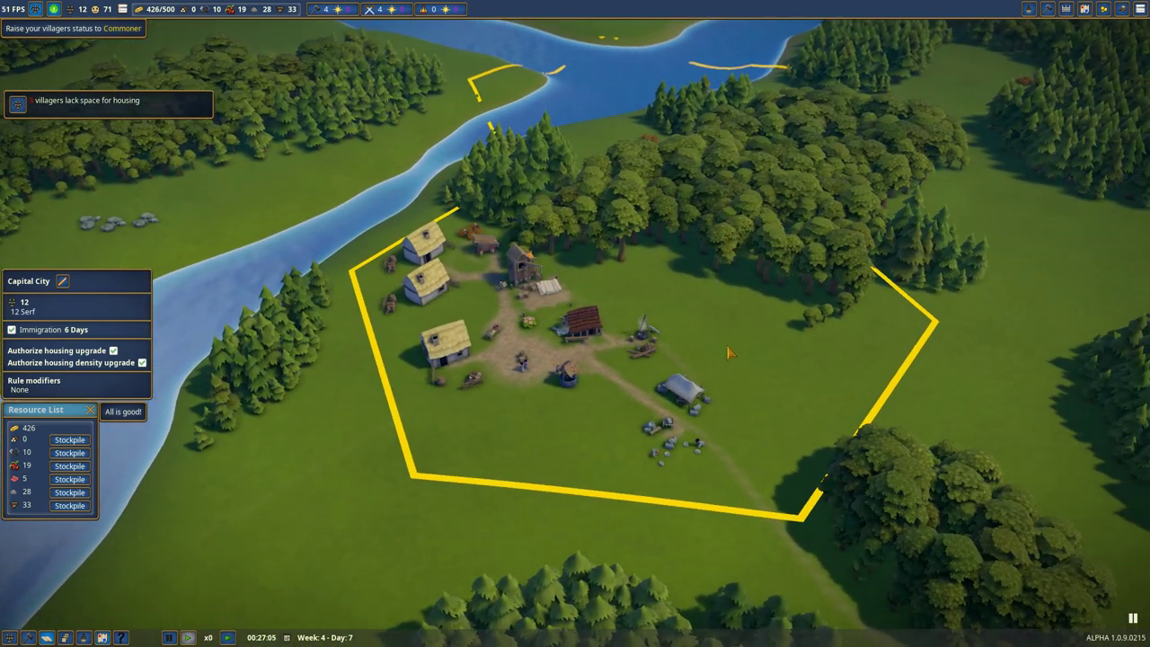